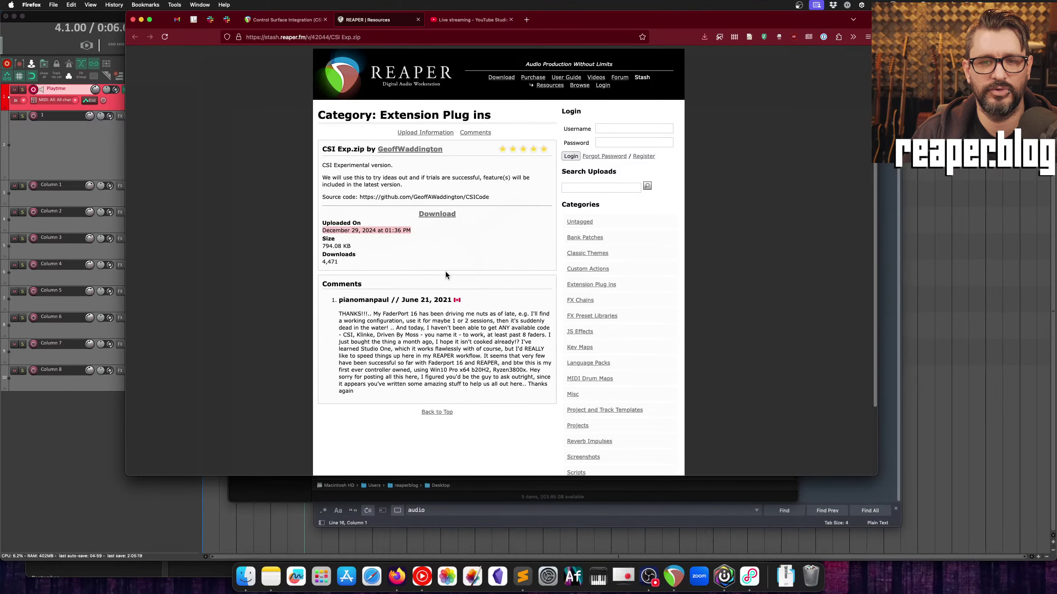
pyautogui.click(390, 238)
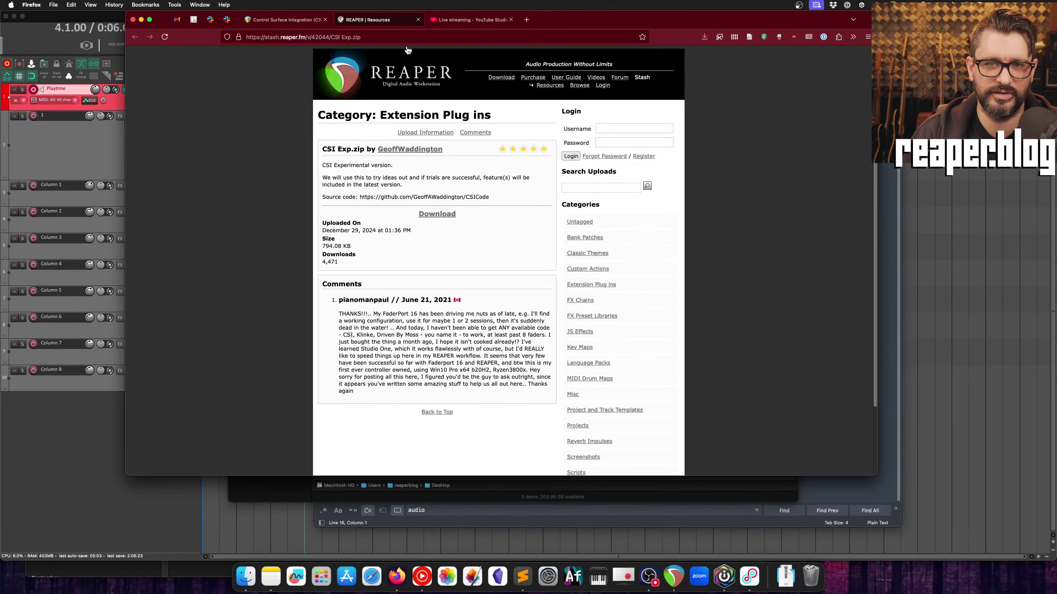
pyautogui.click(302, 23)
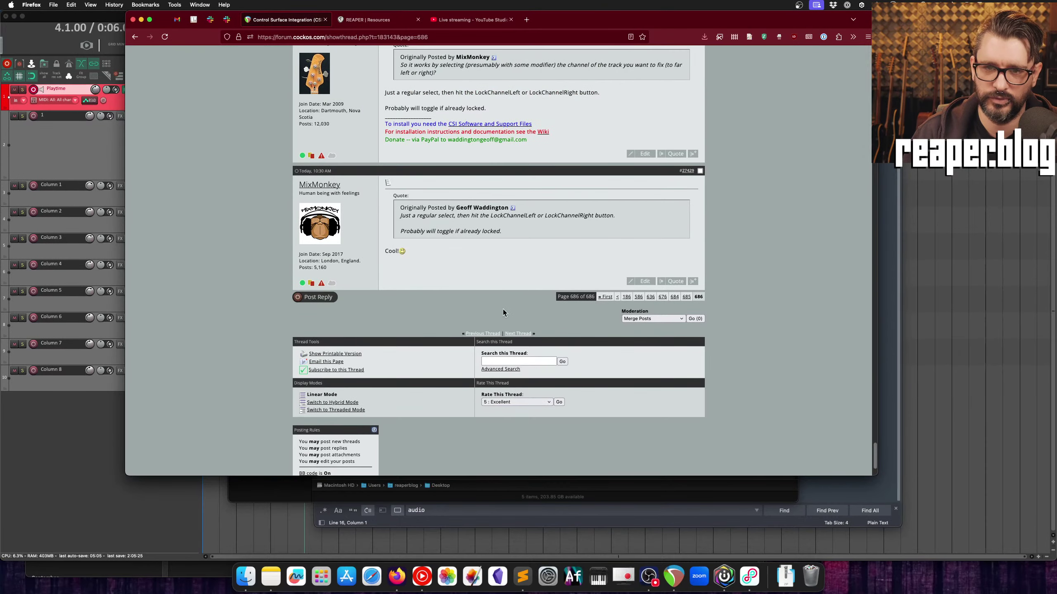
pyautogui.scroll(-3, 503, 309)
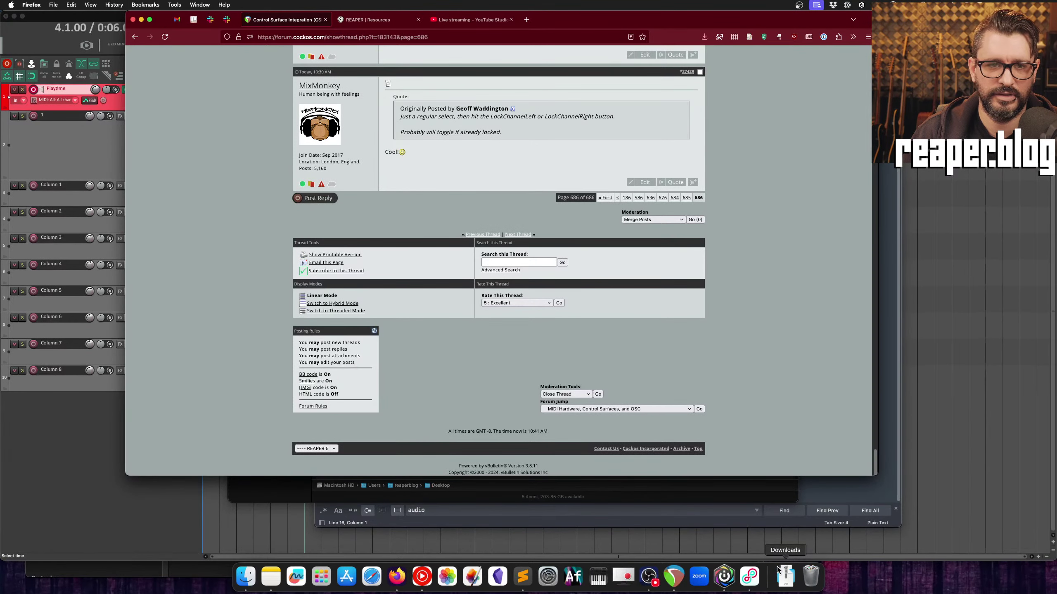
# Step: Quit REAPER without saving the open project
pyautogui.click(128, 499)
pyautogui.press('super+q')
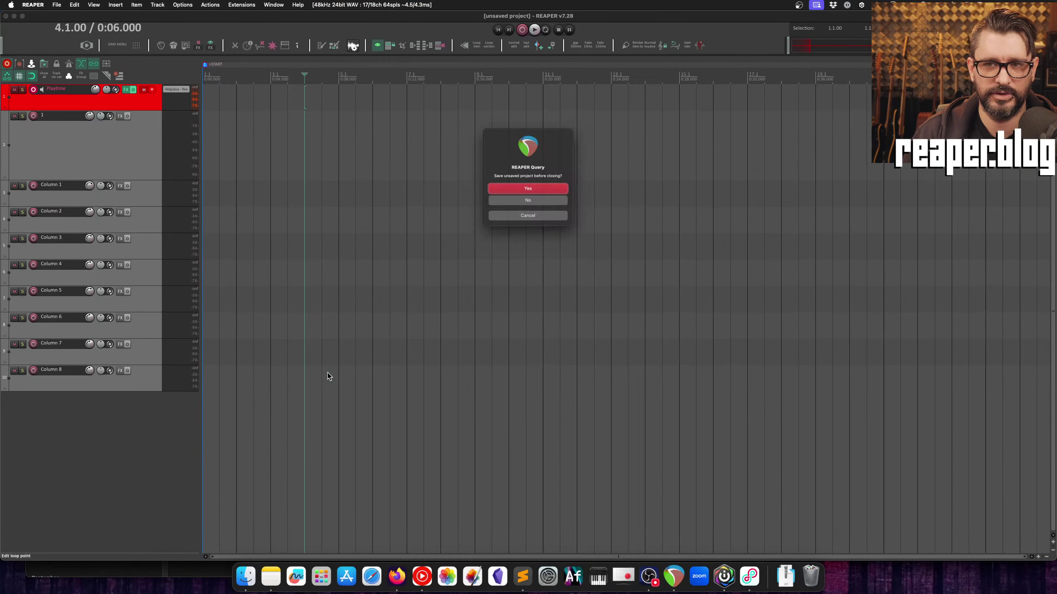
pyautogui.click(513, 208)
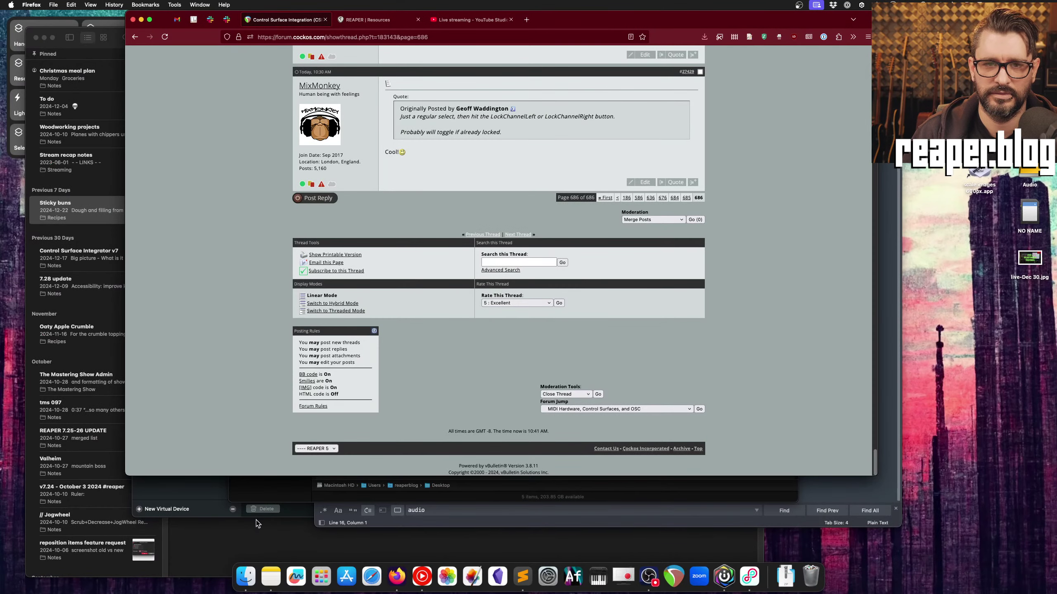
# Step: Find CSI Exp.zip in the Downloads folder in Finder and extract it
pyautogui.click(245, 577)
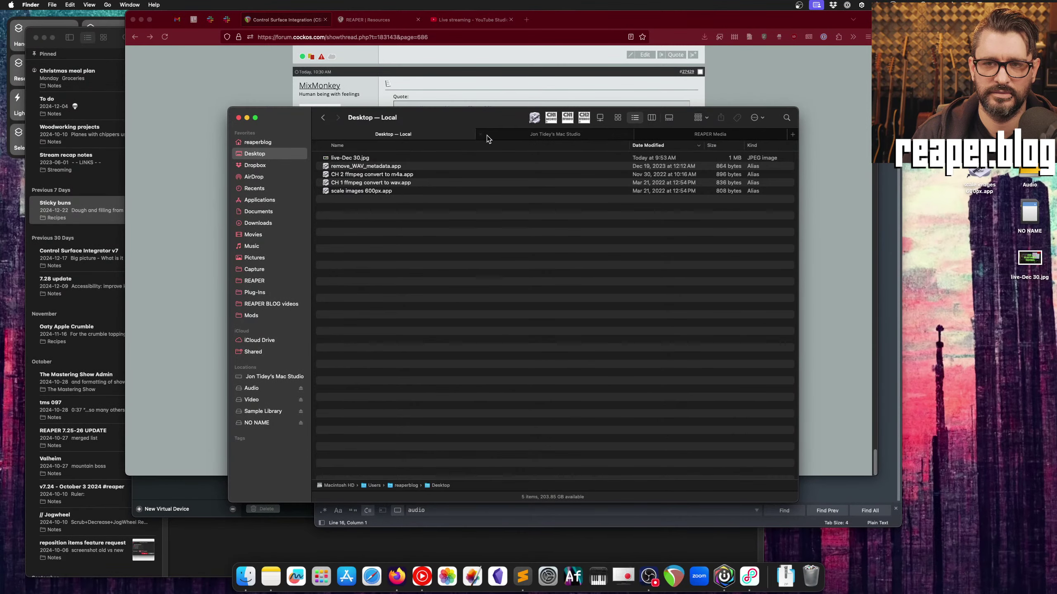
pyautogui.click(269, 224)
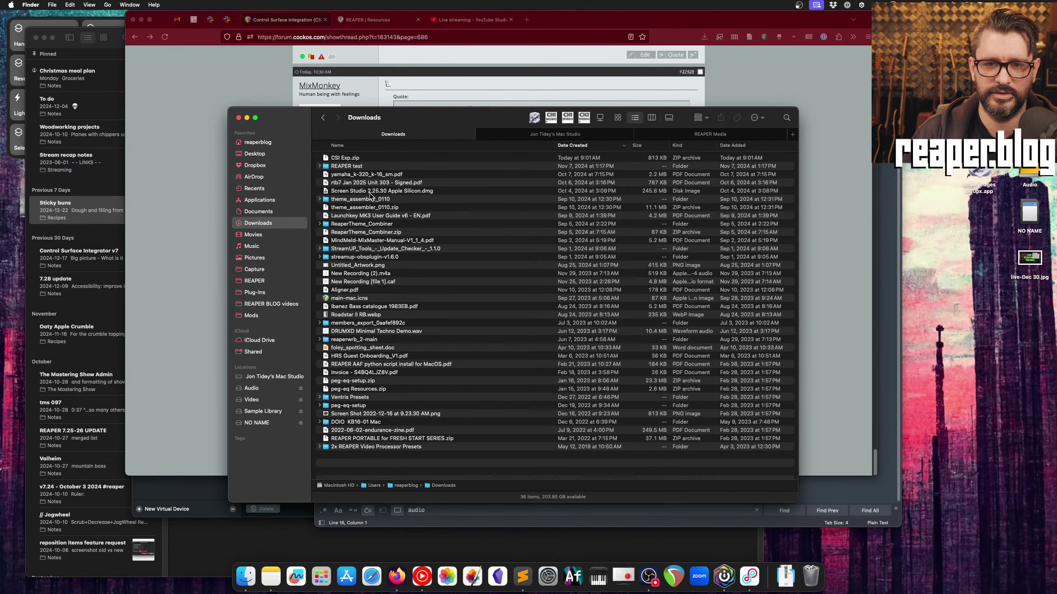
pyautogui.click(361, 158)
pyautogui.doubleClick(362, 159)
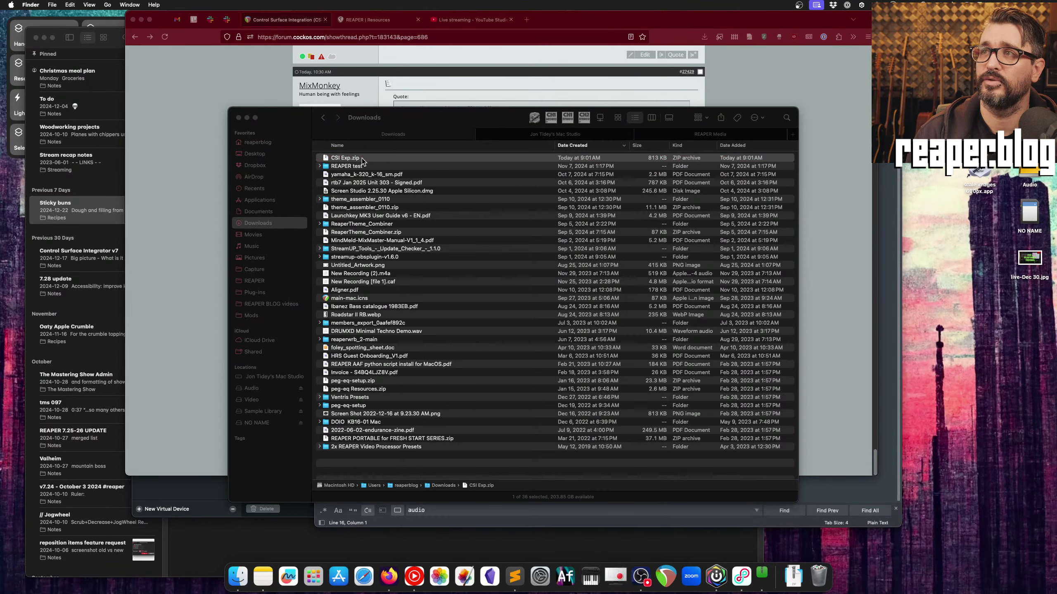
# Step: Copy reaper_csurf_integrator.dylib from the extracted CSI Exp folder into REAPER's UserPlugins folder, replacing the older version
pyautogui.press('Right')
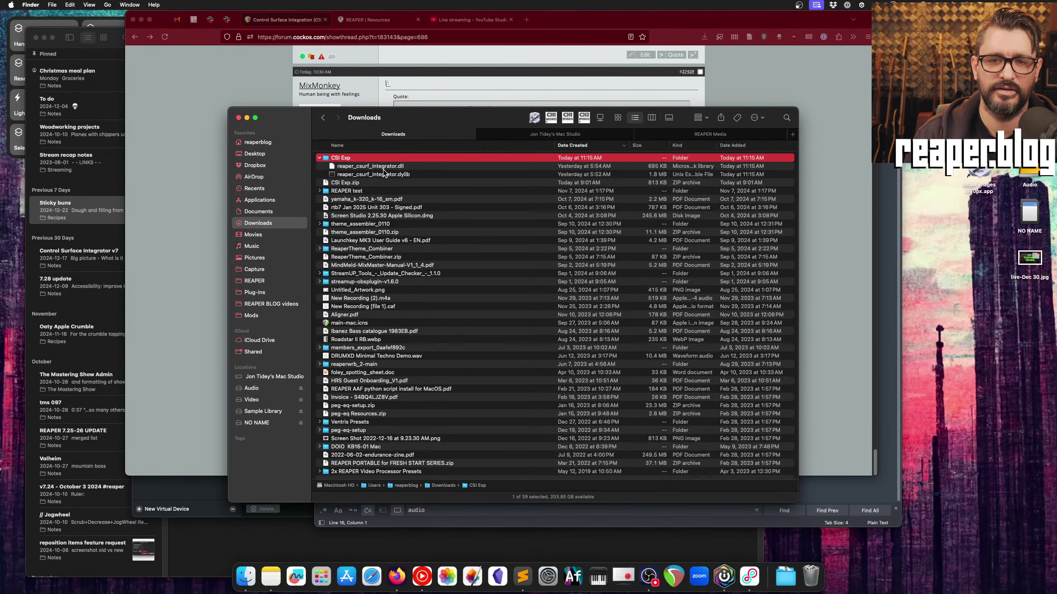
pyautogui.press('Down')
pyautogui.press('Down')
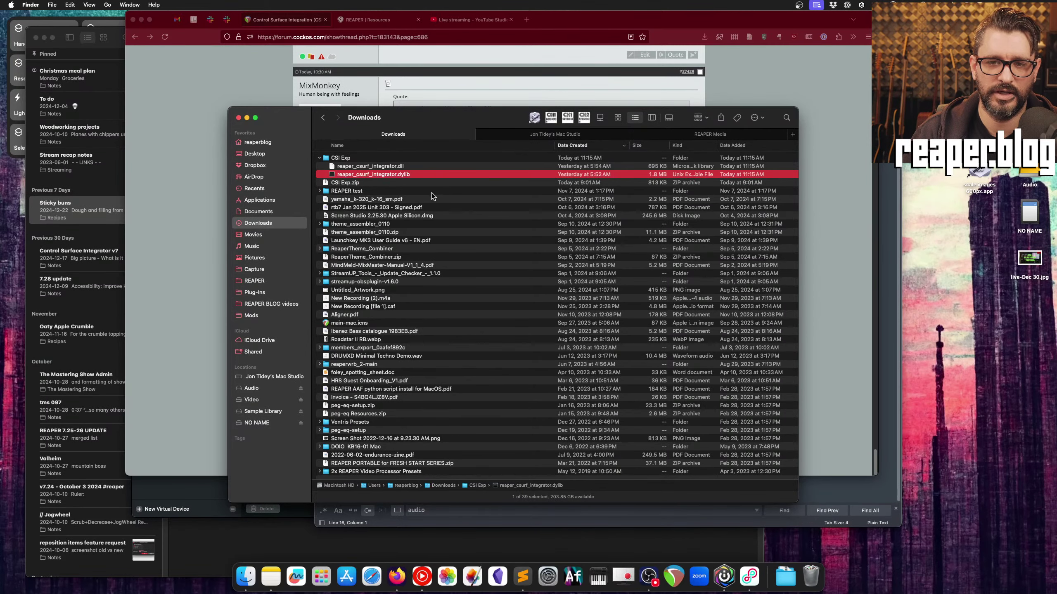
pyautogui.click(275, 283)
pyautogui.scroll(-15, 484, 297)
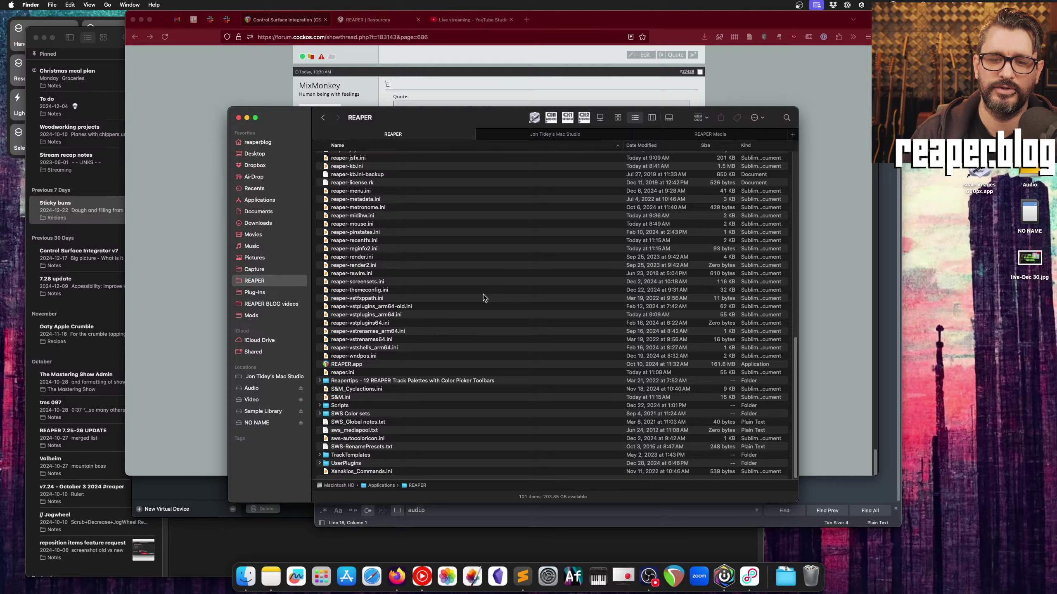
pyautogui.doubleClick(345, 466)
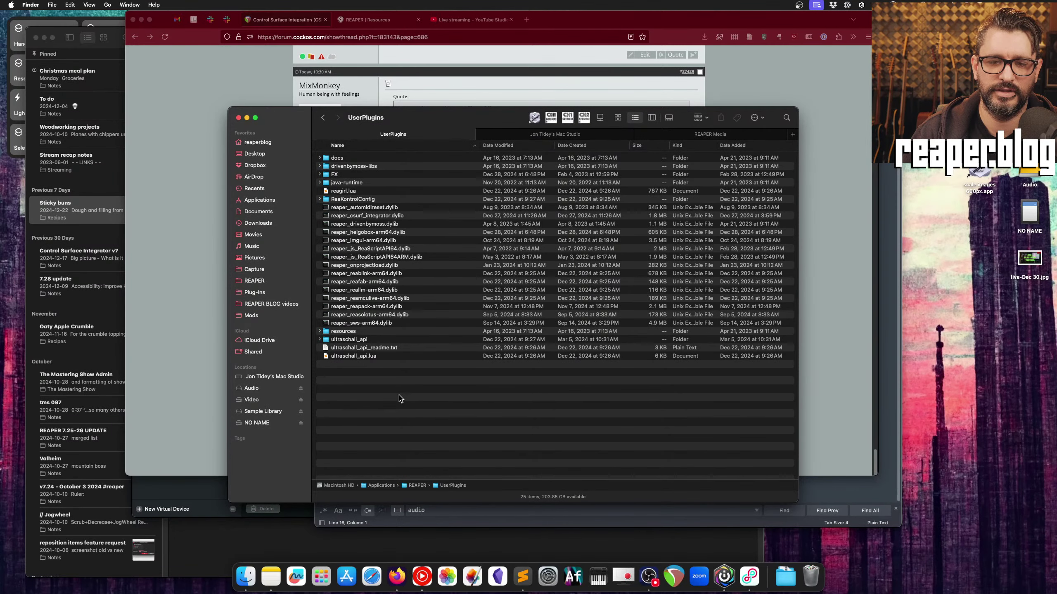
pyautogui.press('super+v')
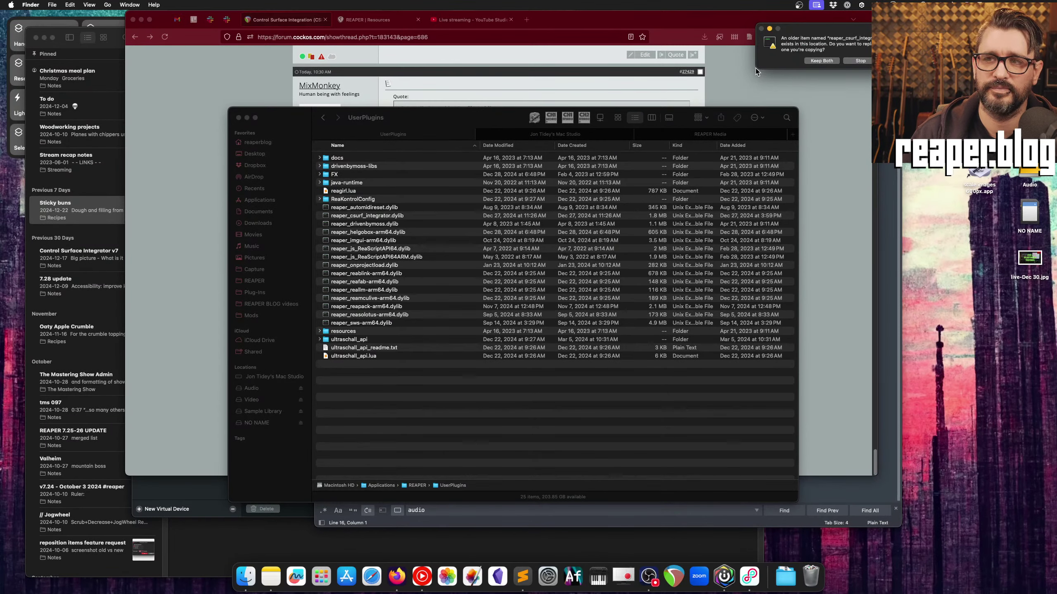
pyautogui.moveTo(756, 71); pyautogui.dragTo(341, 212)
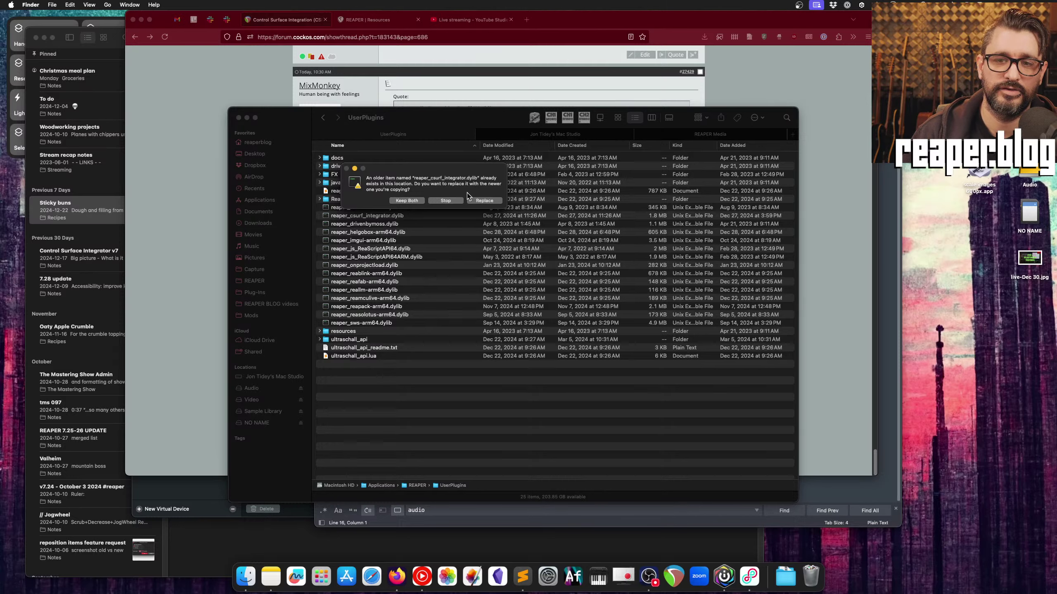
pyautogui.click(485, 202)
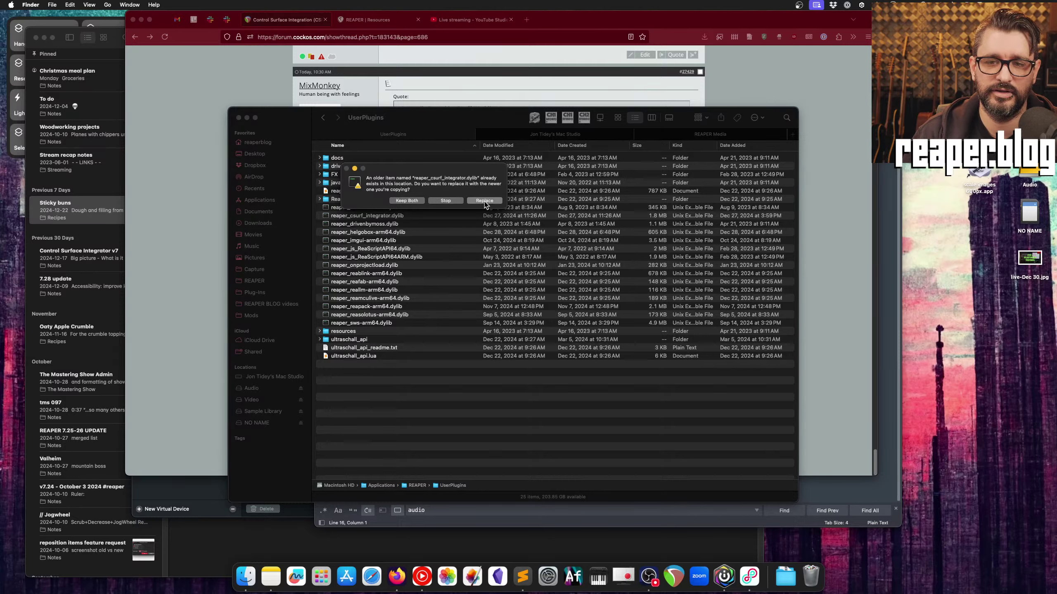
# Step: Try to open the copied reaper_csurf_integrator.dylib in the UserPlugins folder directly
pyautogui.click(380, 217)
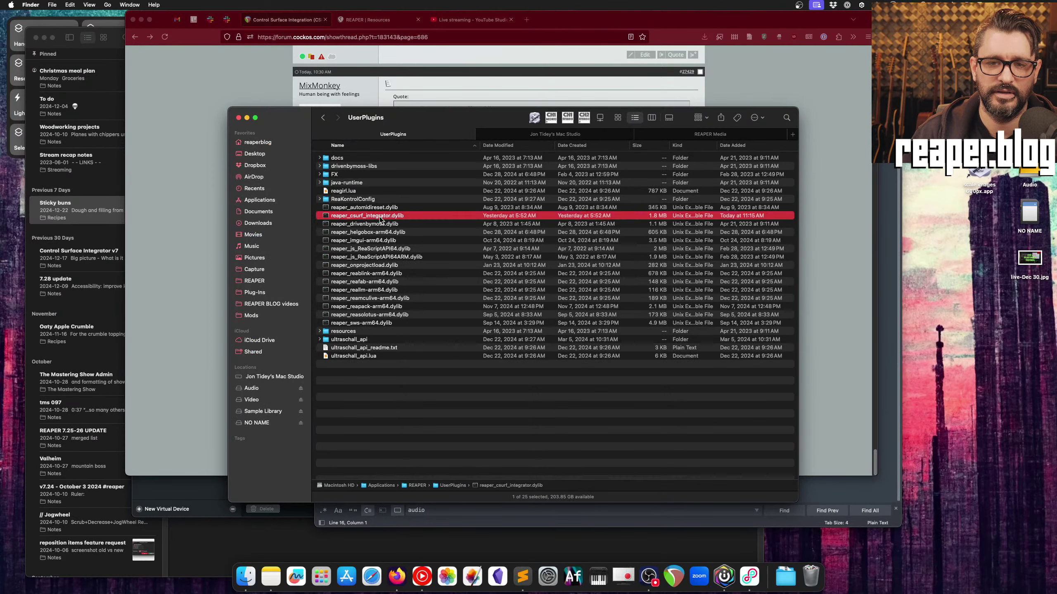
pyautogui.doubleClick(381, 219)
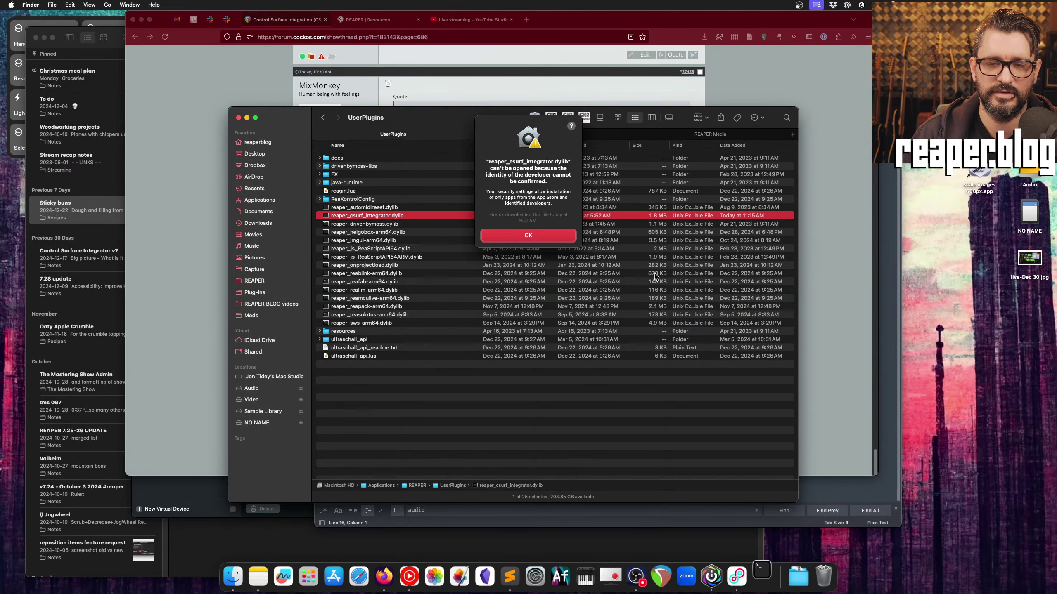
pyautogui.click(528, 235)
# Step: Open reaper_csurf_integrator.dylib with permission to run despite the unidentified developer, and quit the Terminal session it launches
pyautogui.rightClick(409, 215)
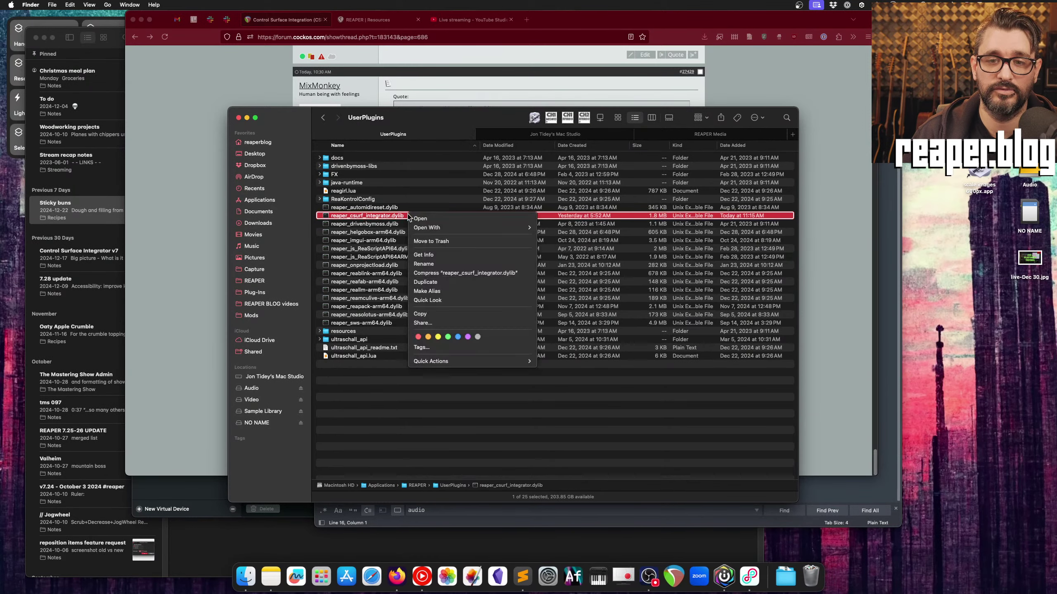
pyautogui.click(443, 219)
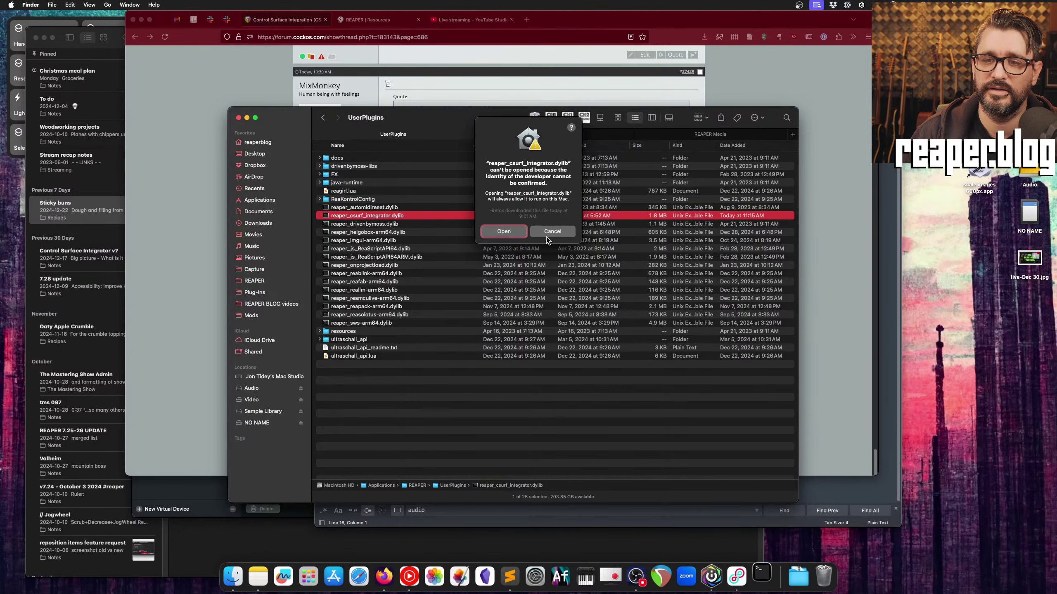
pyautogui.click(504, 232)
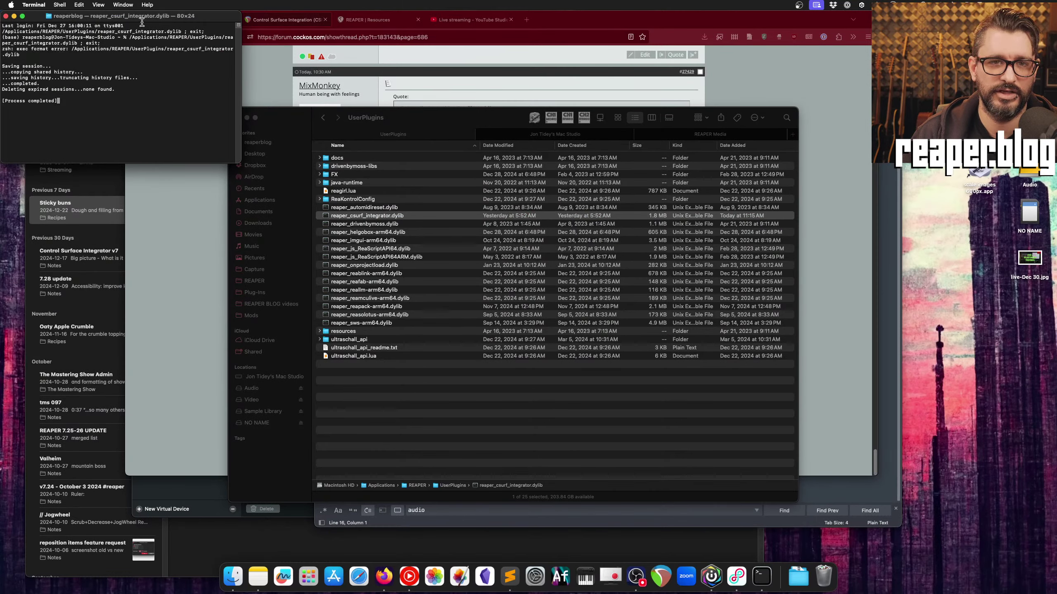
pyautogui.moveTo(142, 22); pyautogui.dragTo(398, 146)
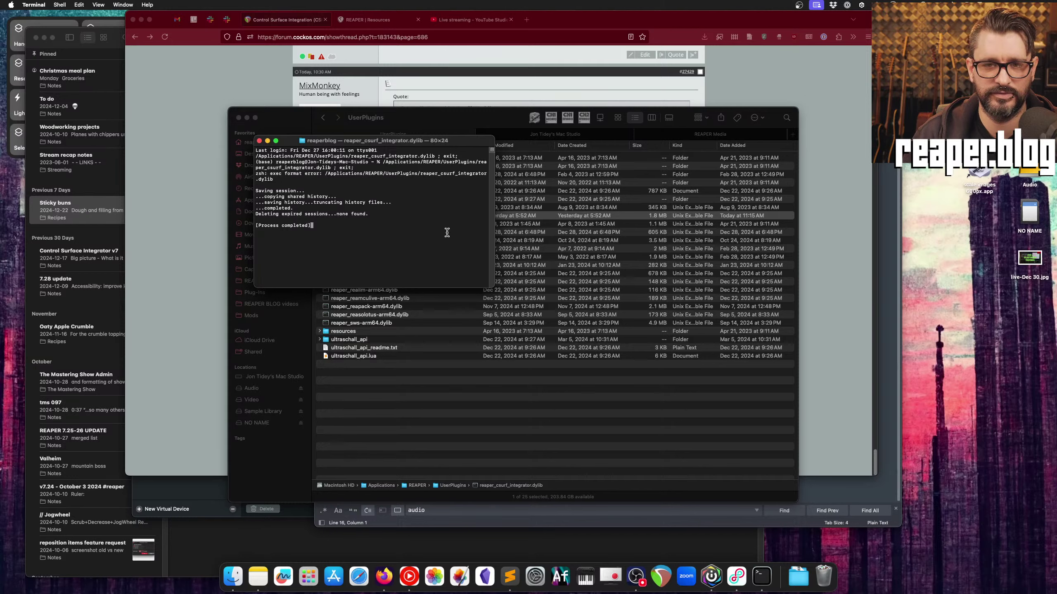
pyautogui.press('super+q')
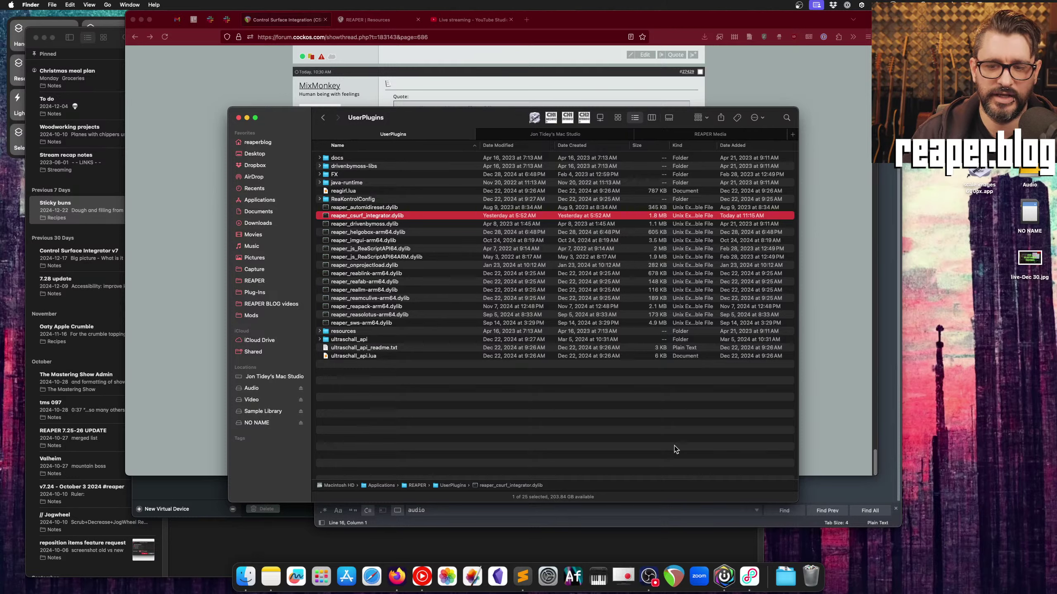
# Step: Launch REAPER, read the CSI message in the ReaScript console output and close the console
pyautogui.click(674, 577)
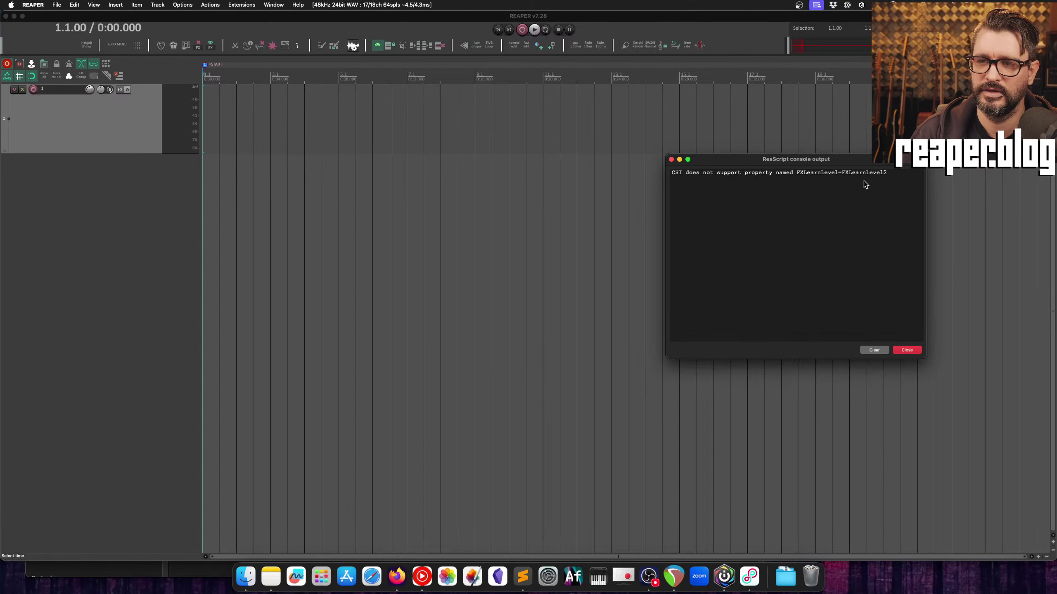
pyautogui.moveTo(850, 163); pyautogui.dragTo(341, 107)
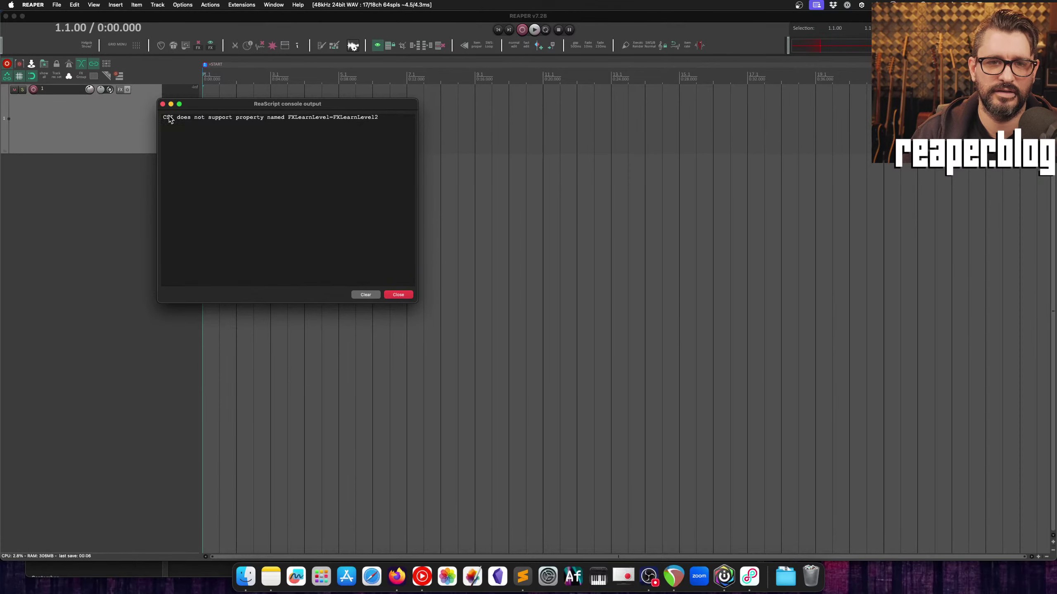
pyautogui.moveTo(164, 117); pyautogui.dragTo(328, 186)
pyautogui.click(322, 130)
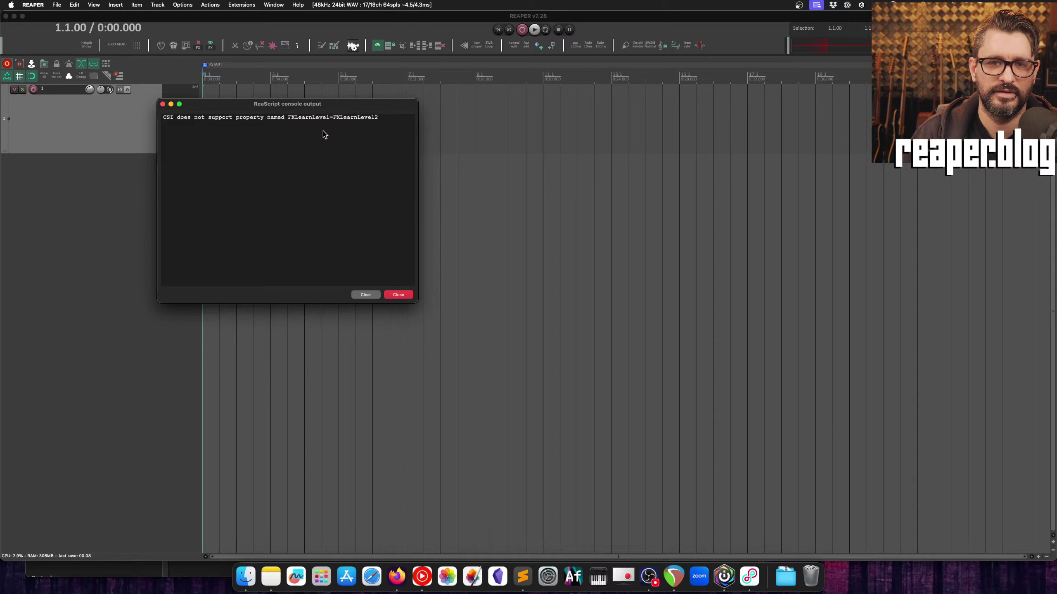
pyautogui.tripleClick(279, 118)
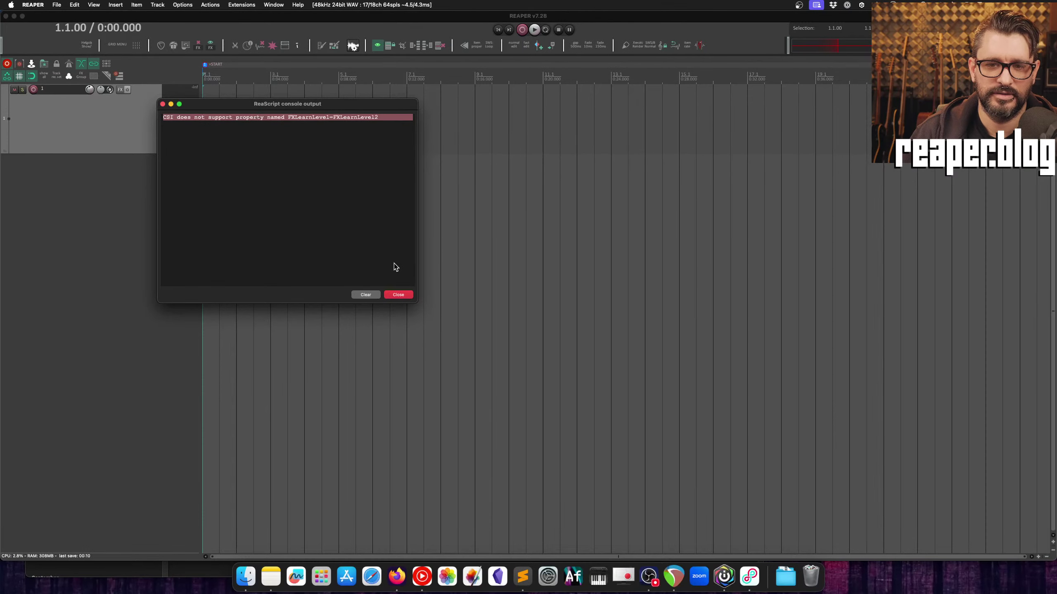
pyautogui.click(399, 294)
pyautogui.click(400, 295)
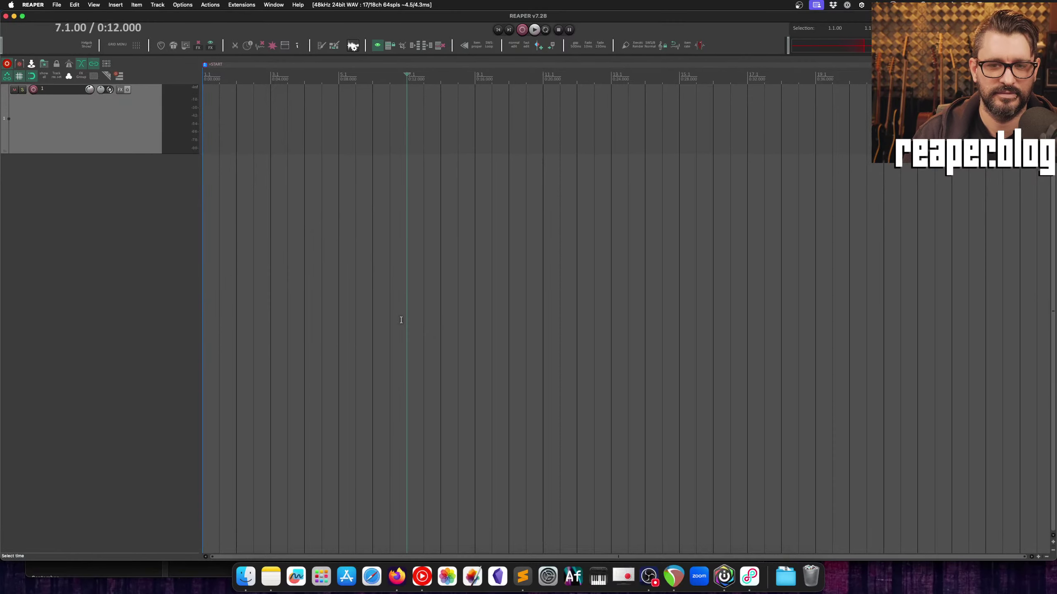
# Step: Remove the Control Surface Integrator entry from the Control/OSC/web preferences
pyautogui.press('super+comma')
pyautogui.click(363, 204)
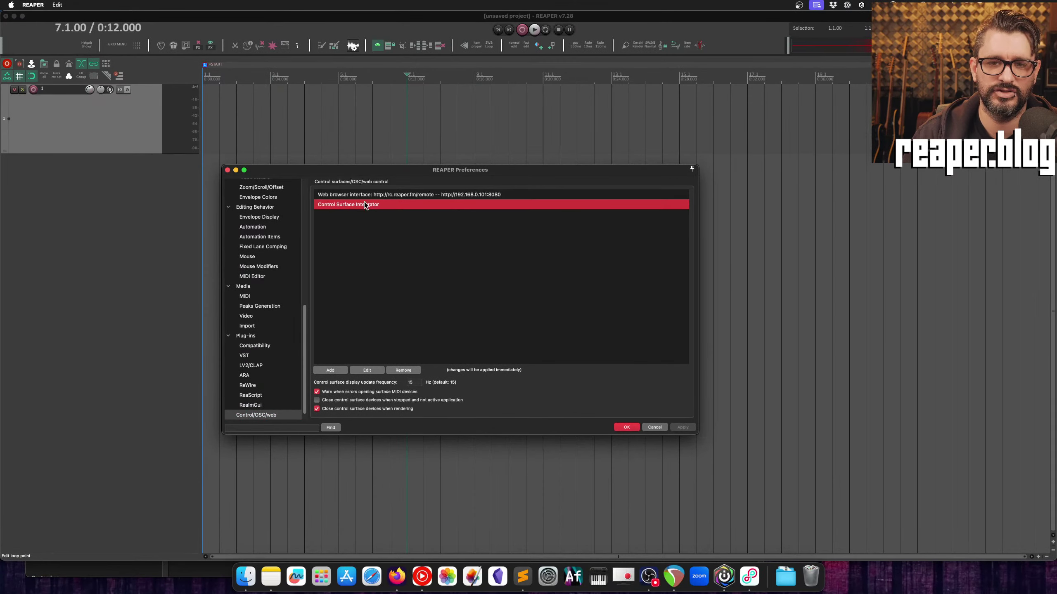
pyautogui.click(406, 370)
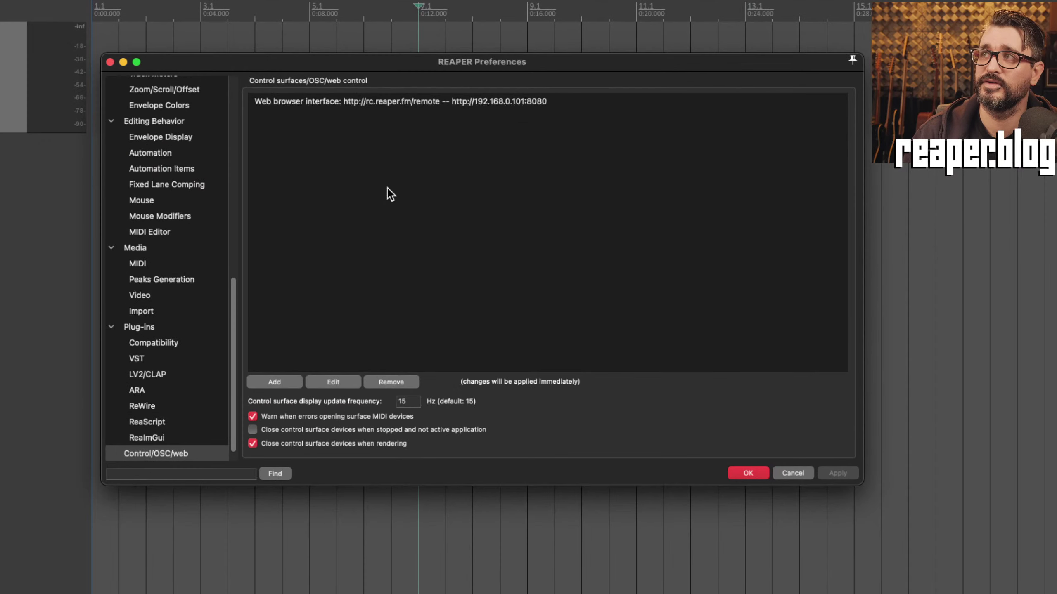
# Step: Add a new control surface with its mode set to Control Surface Integrator
pyautogui.scroll(-1, 244, 315)
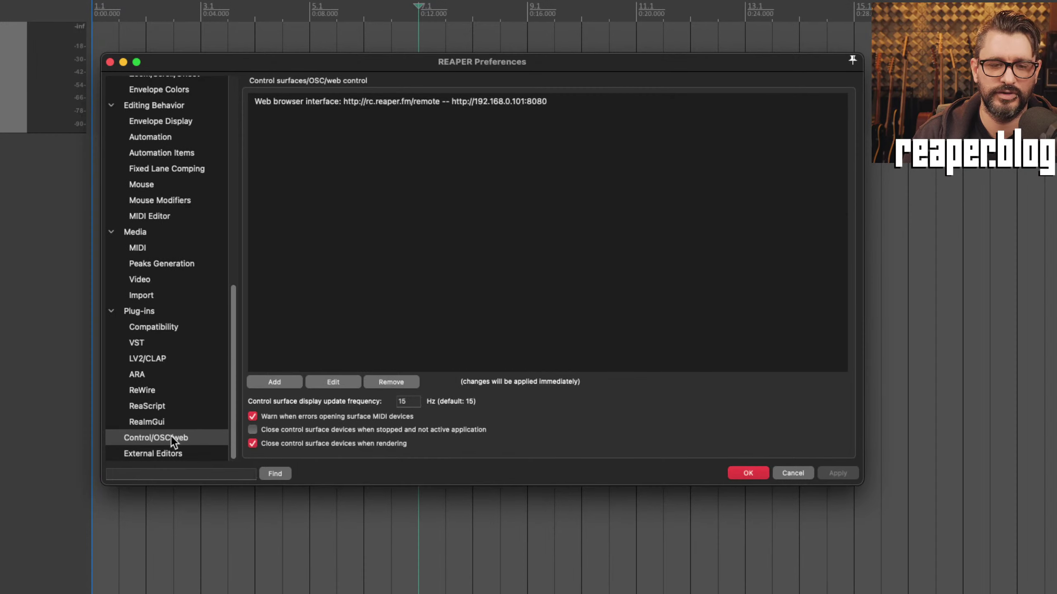
pyautogui.click(275, 382)
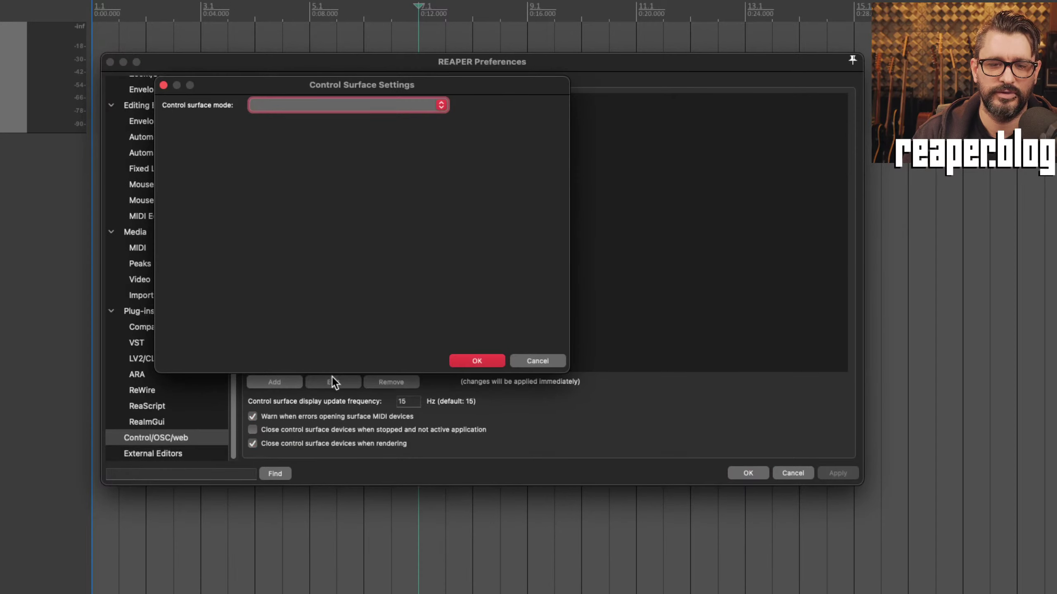
pyautogui.click(290, 109)
pyautogui.click(298, 120)
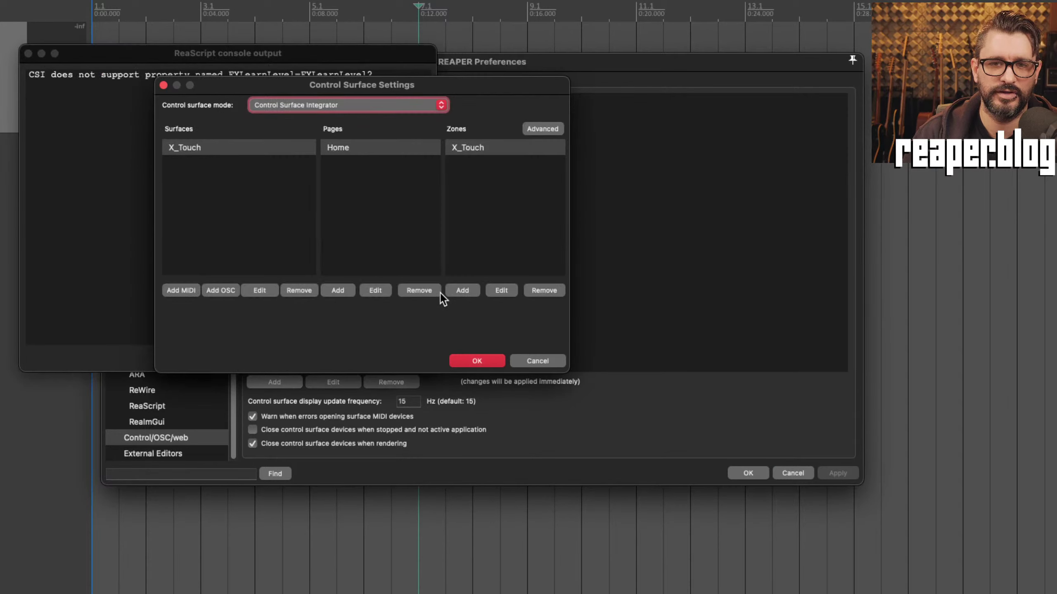
# Step: Remove the X_Touch surface and the Home page from the Control Surface Integrator settings
pyautogui.click(222, 151)
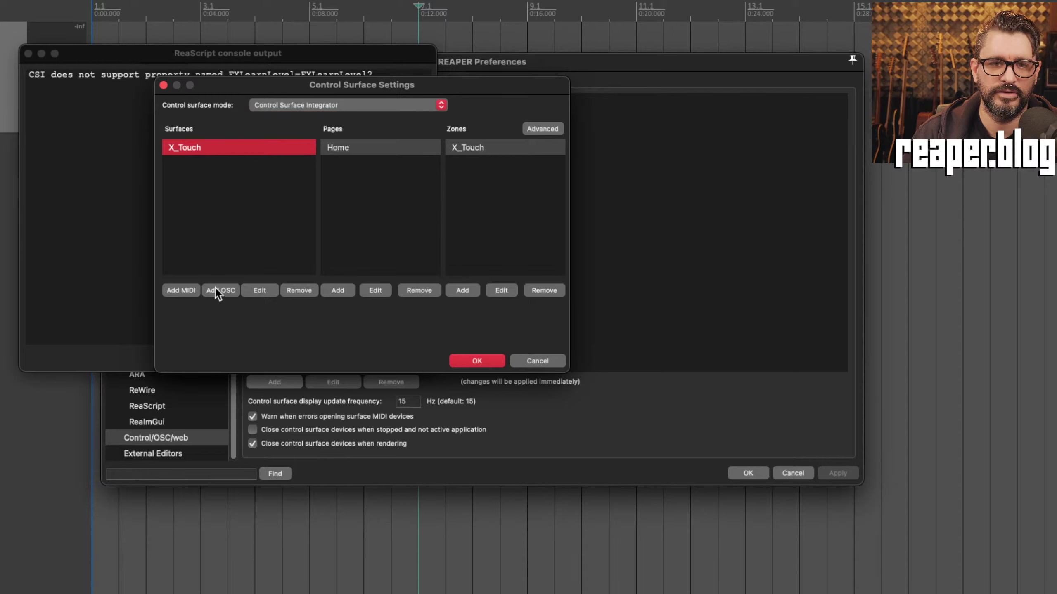
pyautogui.click(291, 290)
pyautogui.click(421, 291)
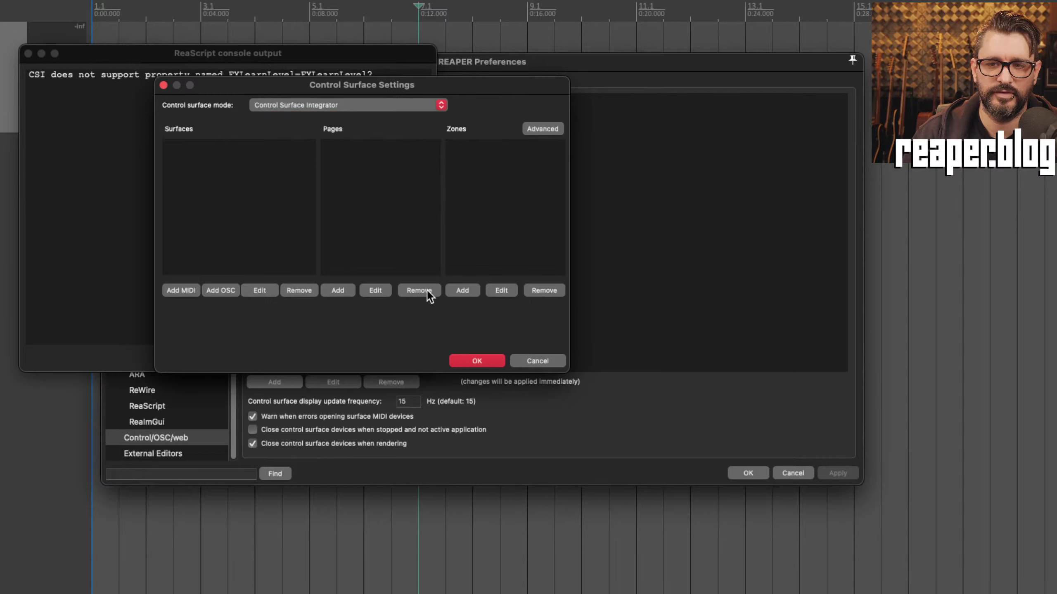
# Step: Add a MIDI surface with its MIDI input and output both set to BEHRINGER - X-Touch - INT
pyautogui.click(189, 290)
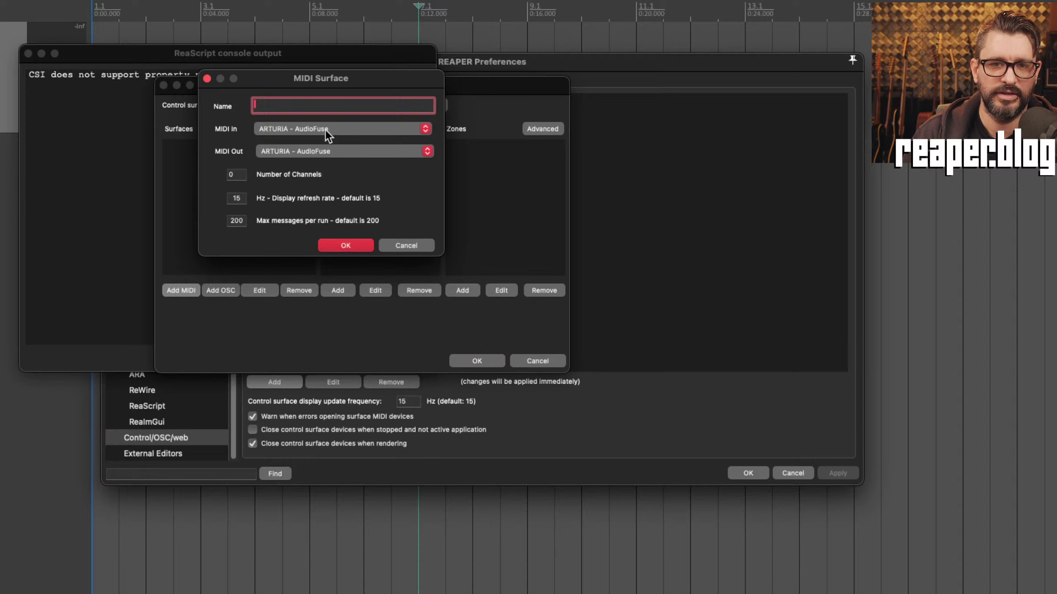
pyautogui.click(297, 127)
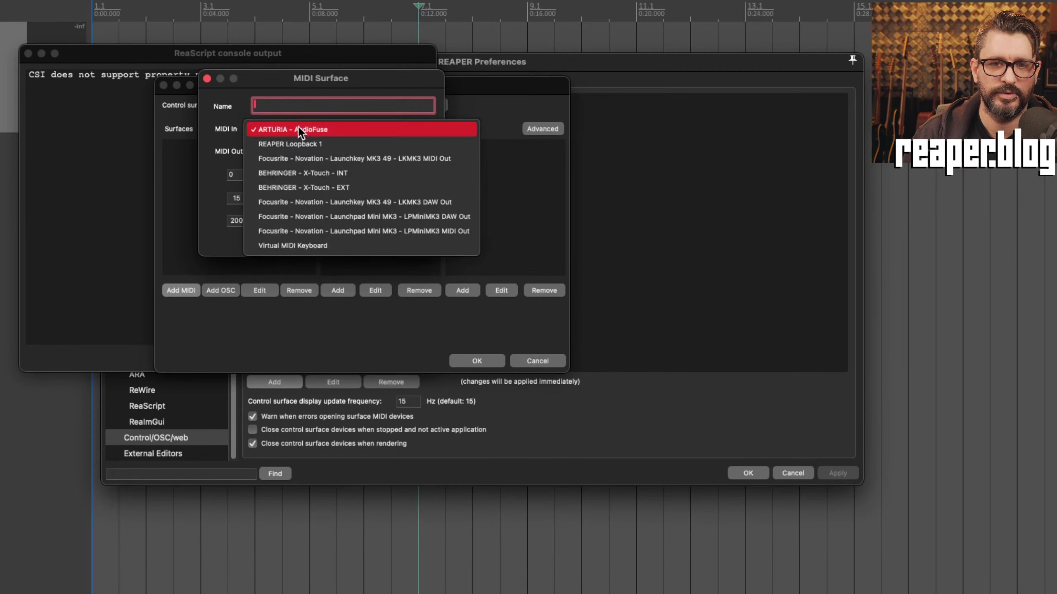
pyautogui.click(345, 173)
pyautogui.click(328, 154)
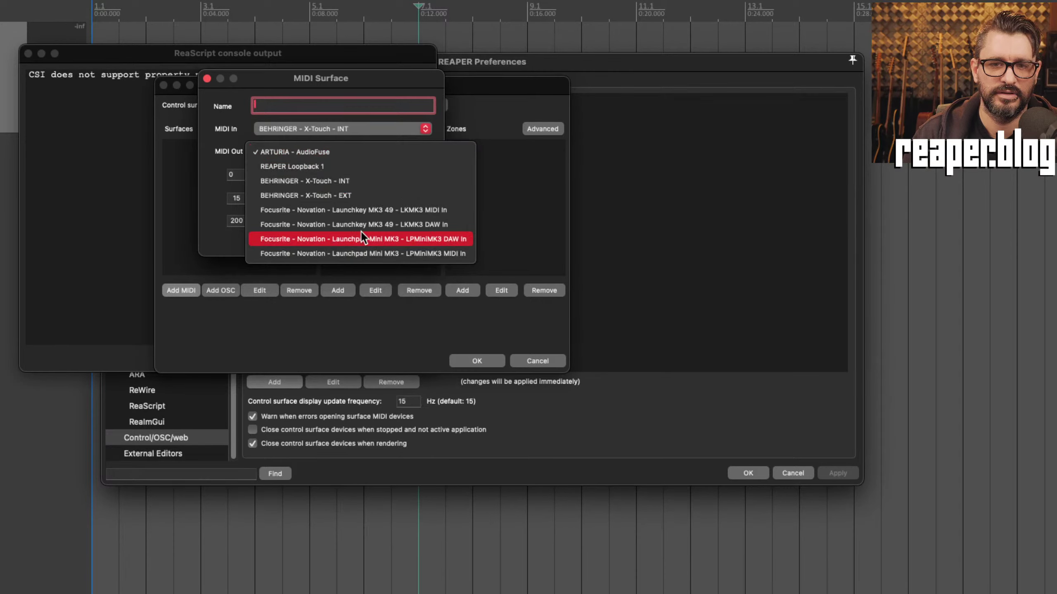
pyautogui.click(361, 182)
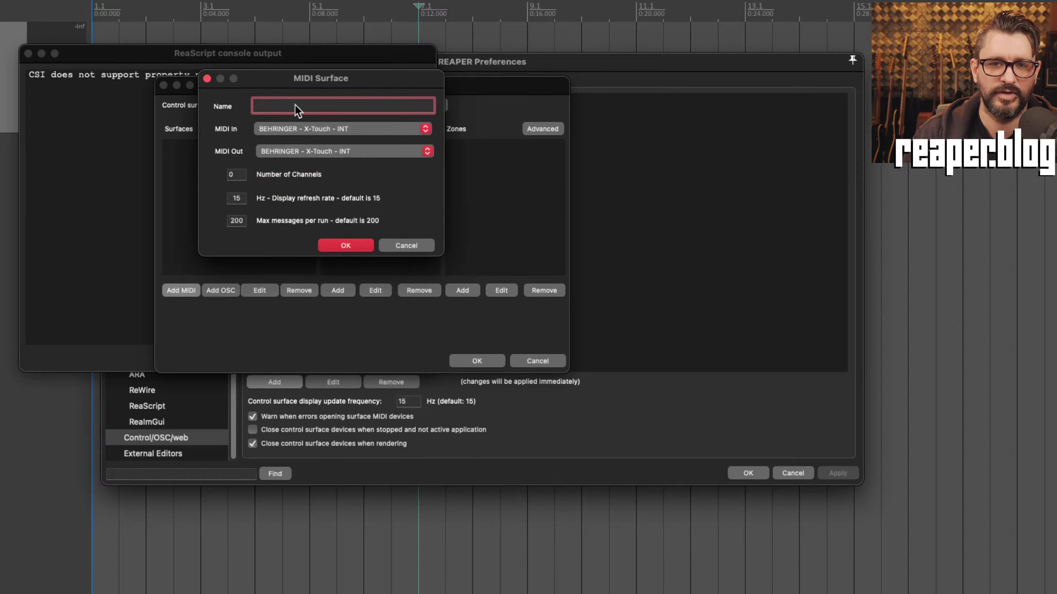
# Step: Name the MIDI surface X-Touch, set its number of channels to 8 and submit it
pyautogui.write('X-To')
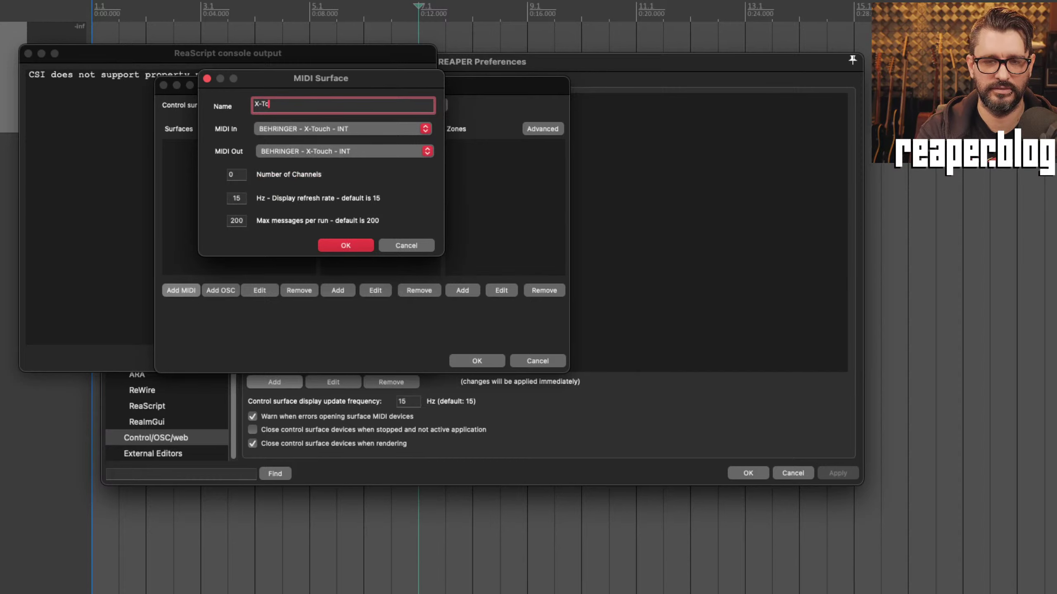
pyautogui.write('uch')
pyautogui.press('Tab')
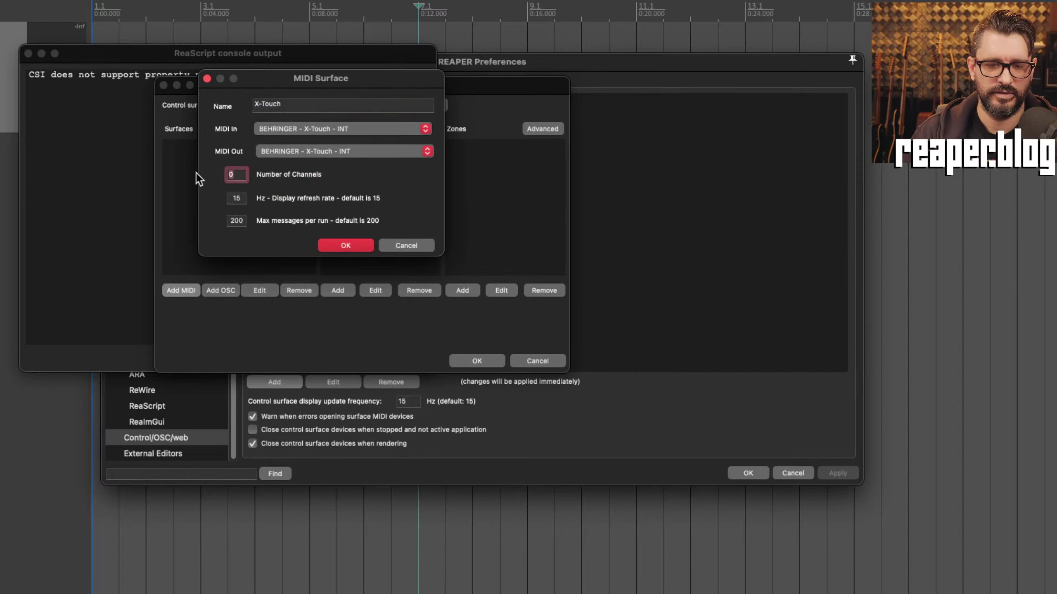
pyautogui.write('8')
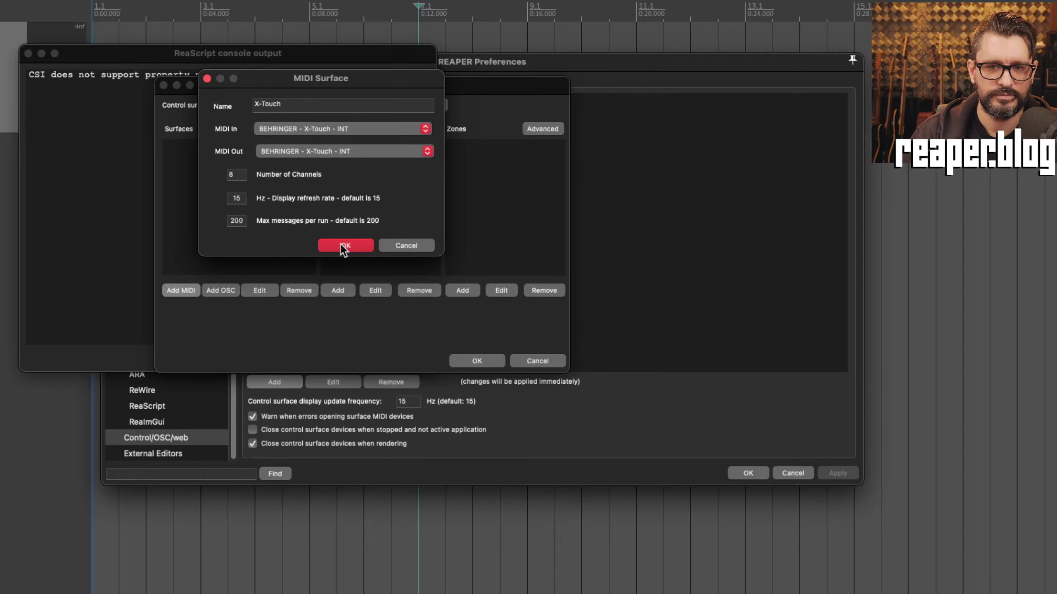
pyautogui.click(342, 246)
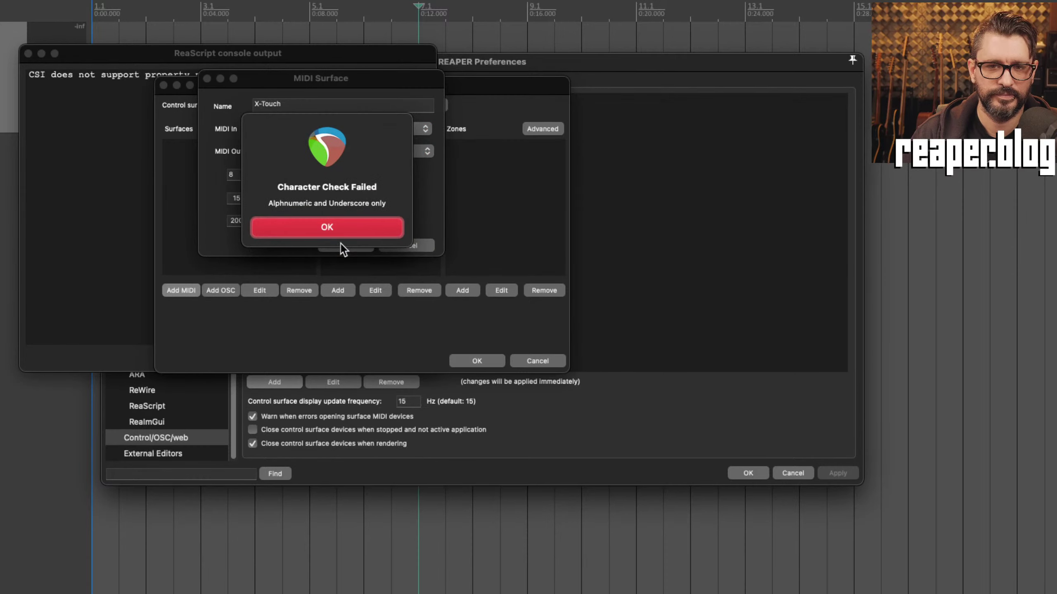
# Step: Correct the MIDI surface's name to XTouch and confirm the surface
pyautogui.click(340, 236)
pyautogui.click(265, 105)
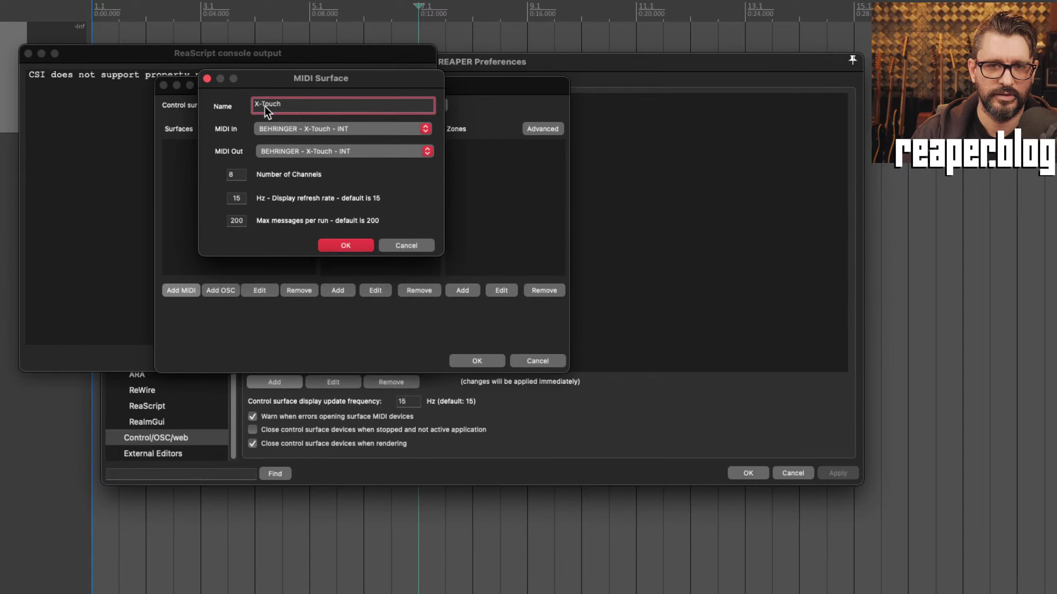
pyautogui.press('BackSpace')
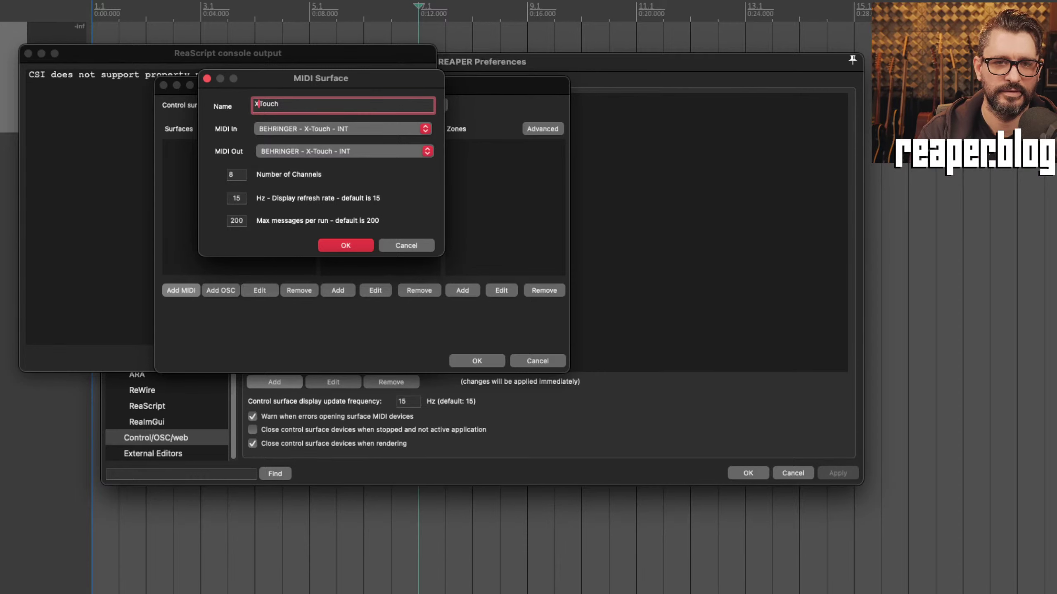
pyautogui.click(355, 244)
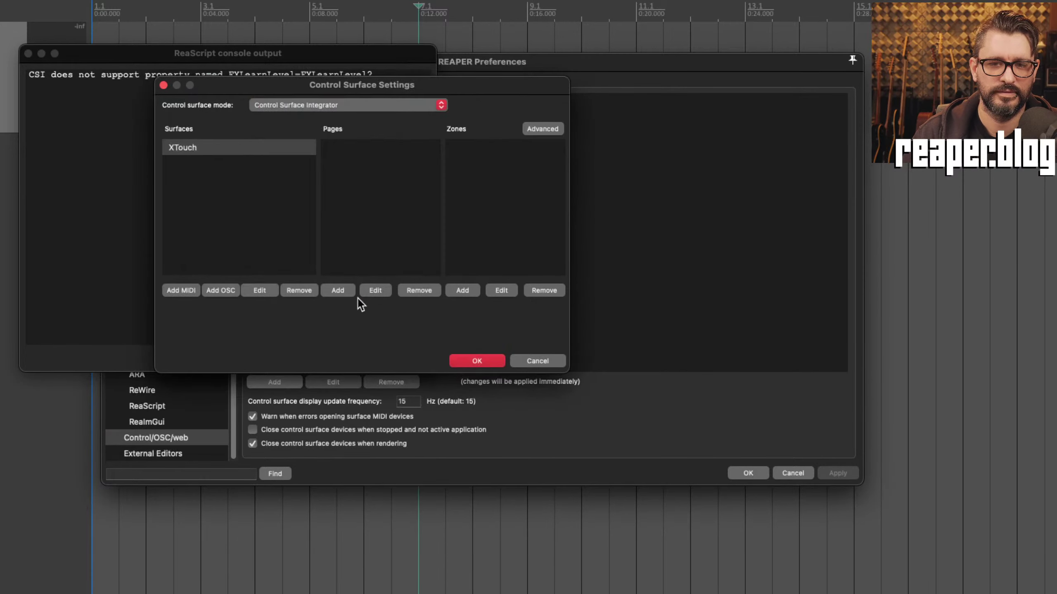
# Step: Add a page named Home following MCP, enabling Bank with Other Pages, Ensure Selected Track Visible in both CSI and Reaper, and Surface and Reaper Mixer Scroll Together
pyautogui.click(344, 291)
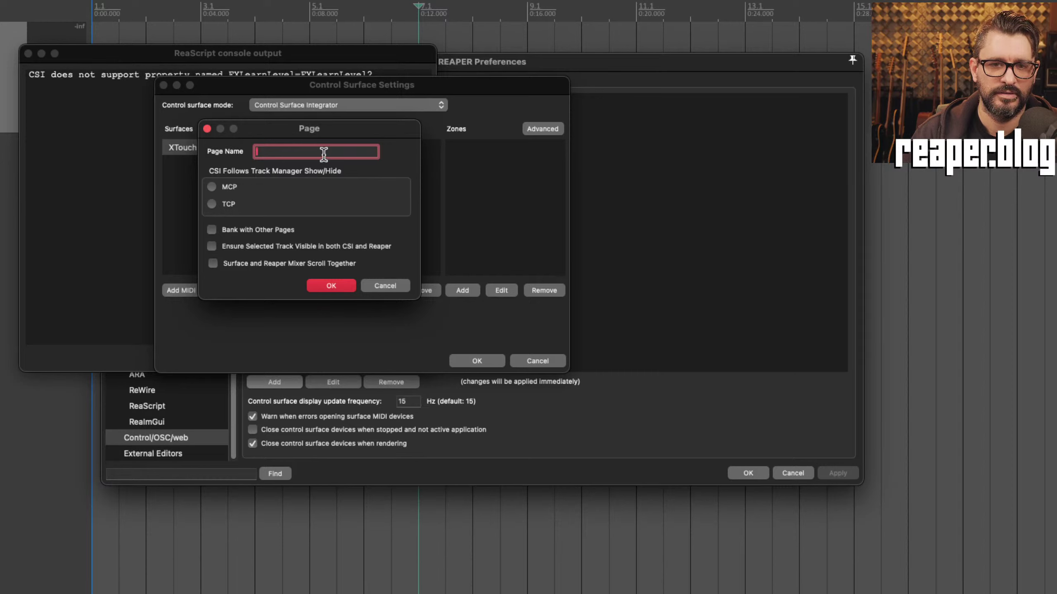
pyautogui.write('Home')
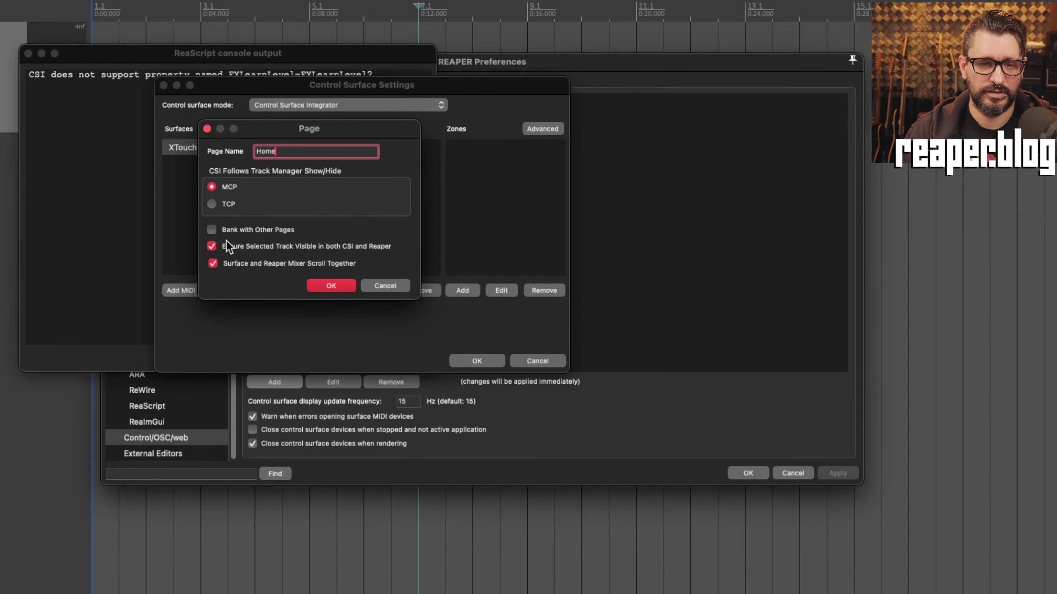
pyautogui.click(224, 279)
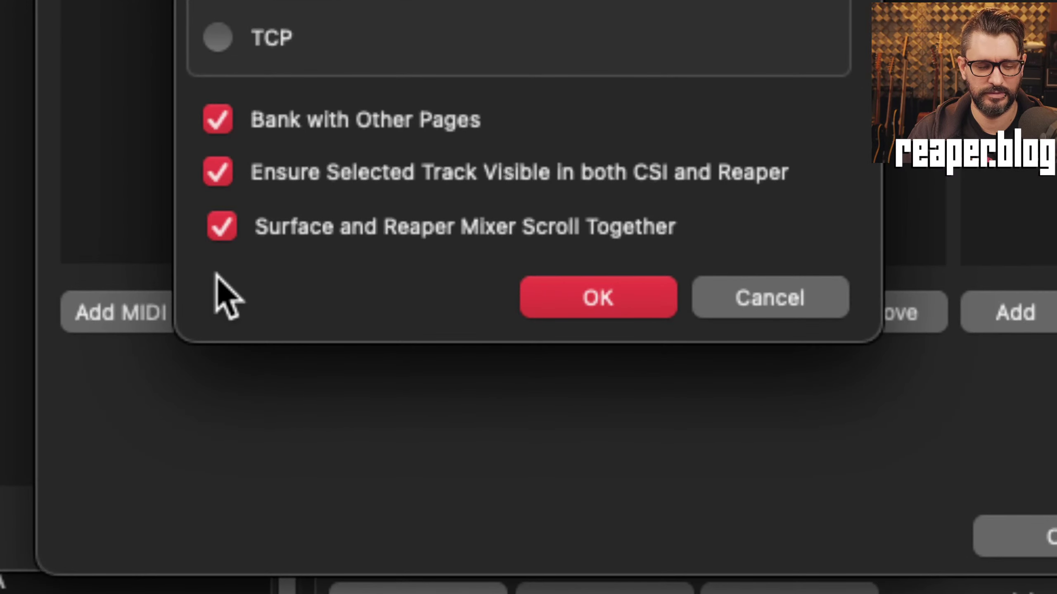
pyautogui.press('super+shift+4')
pyautogui.moveTo(168, 78); pyautogui.dragTo(366, 284)
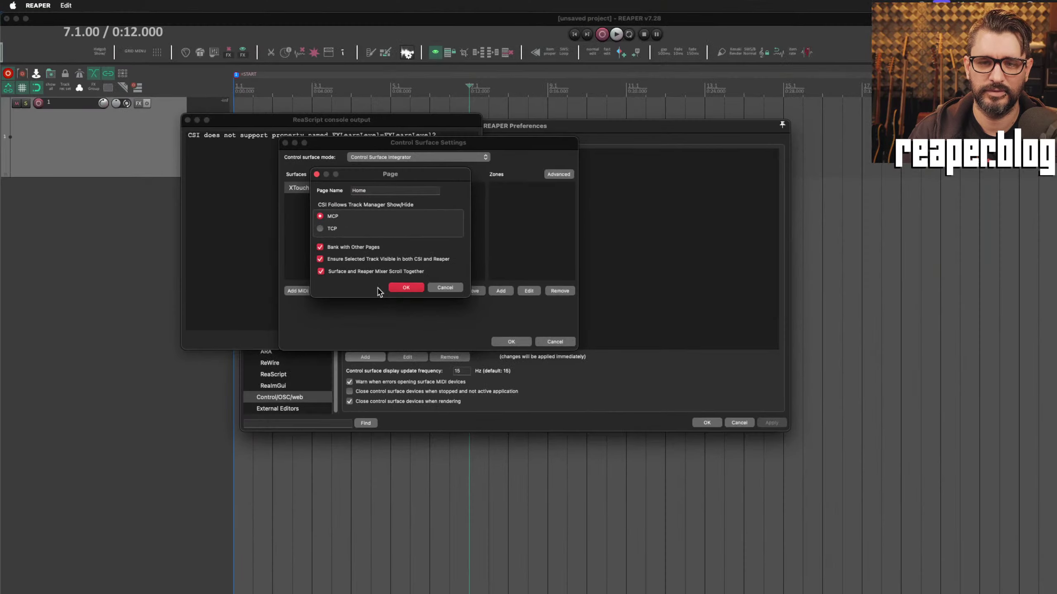
pyautogui.click(414, 290)
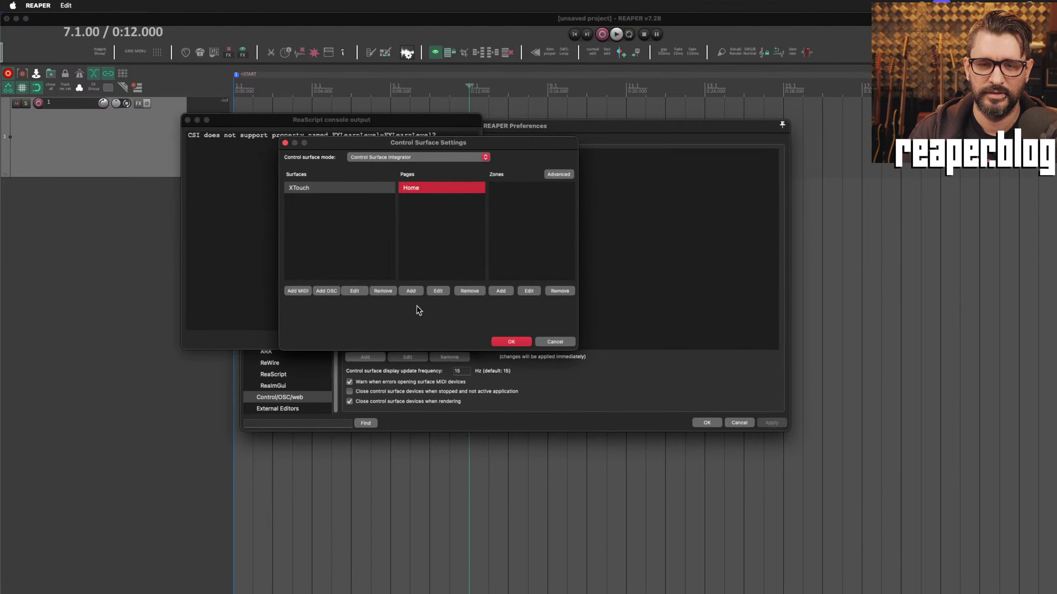
# Step: Add a zone assignment to the Home page pairing the XTouch surface with the X_Touch_Custom zones at channel offset 0
pyautogui.click(500, 291)
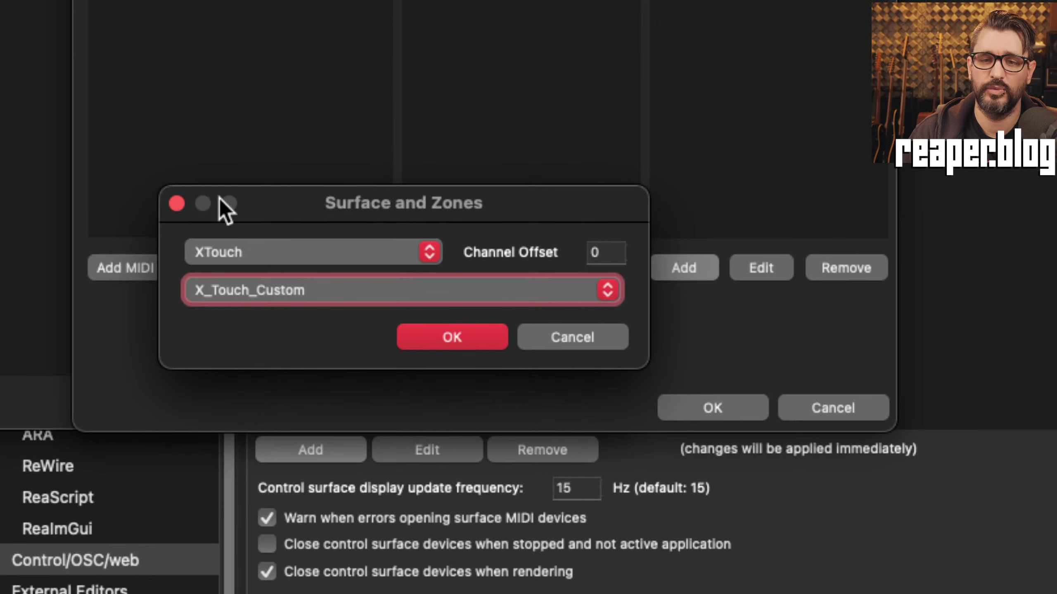
pyautogui.click(416, 293)
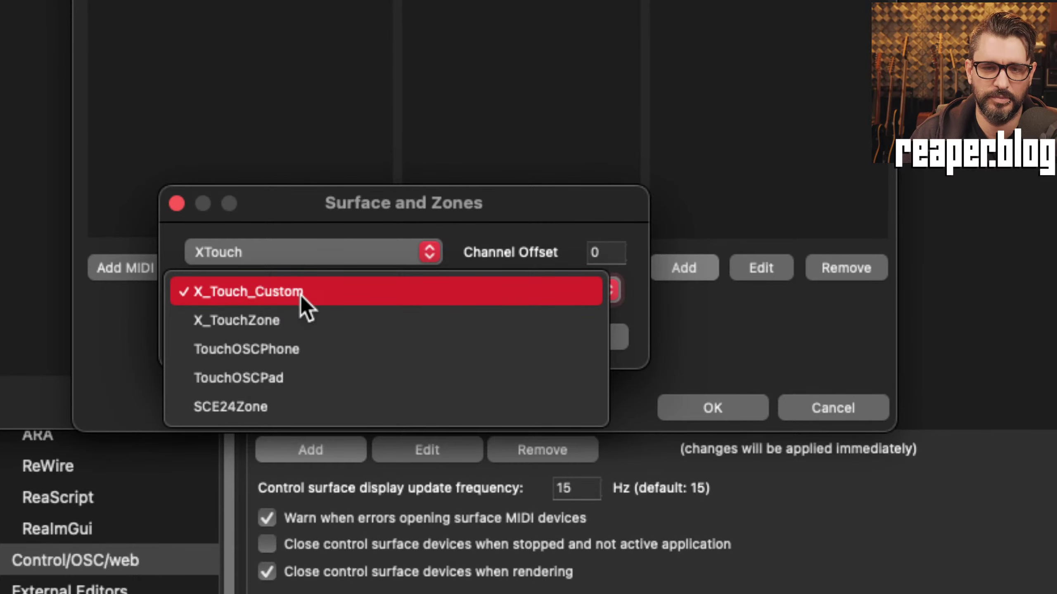
pyautogui.press('Escape')
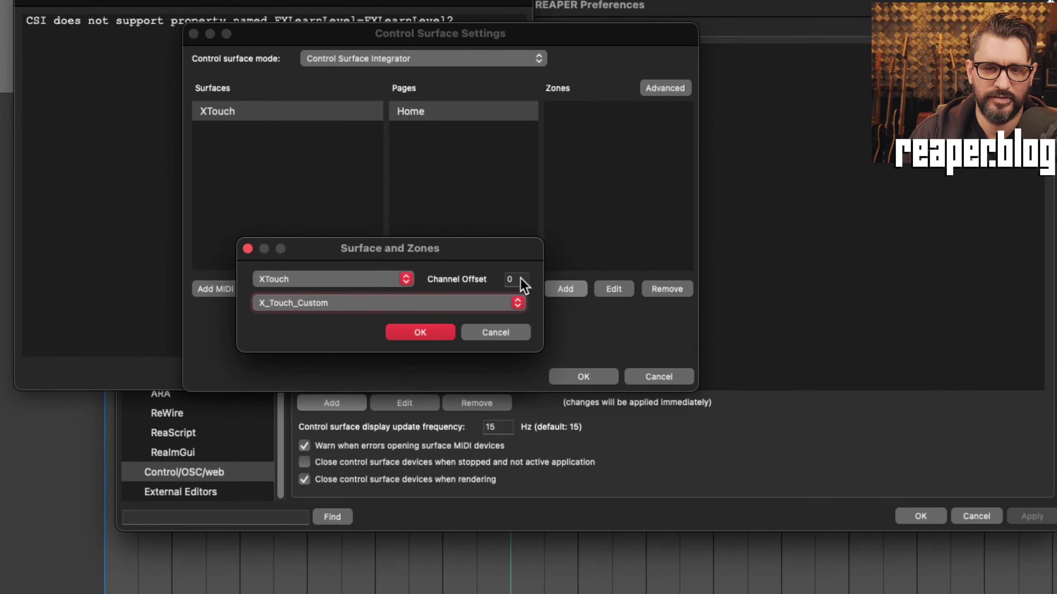
pyautogui.click(610, 250)
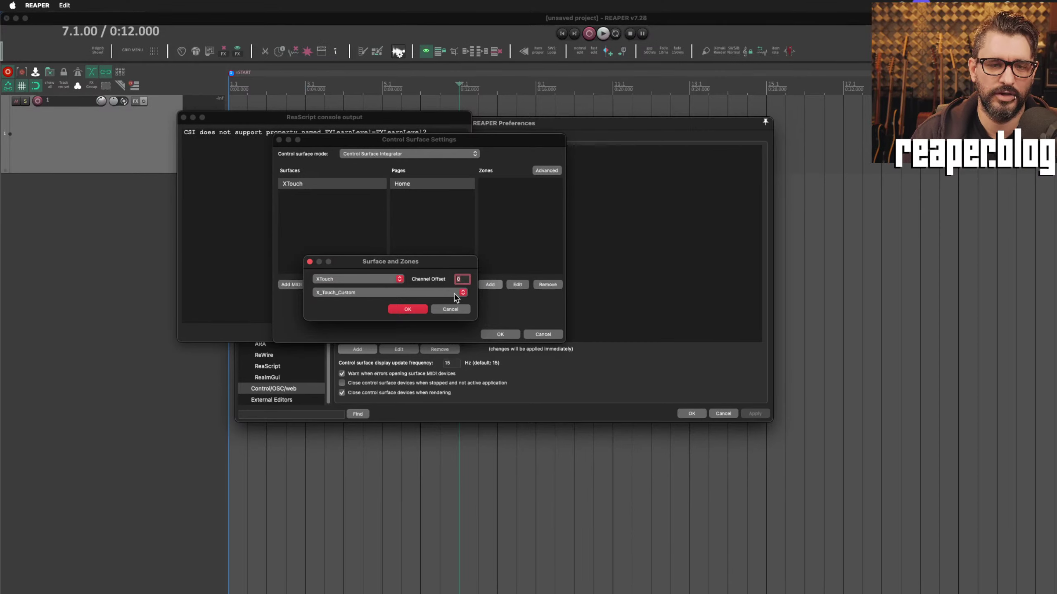
pyautogui.click(408, 310)
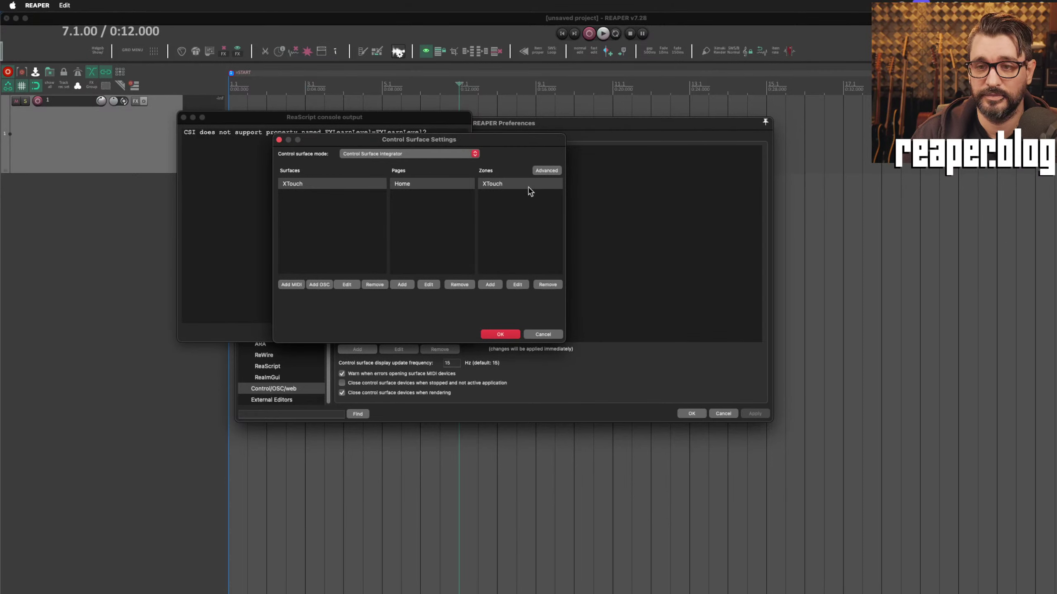
# Step: In the advanced setup, make the XTouch surface listen to SelectedTrackFX and FXMenu and confirm
pyautogui.click(546, 171)
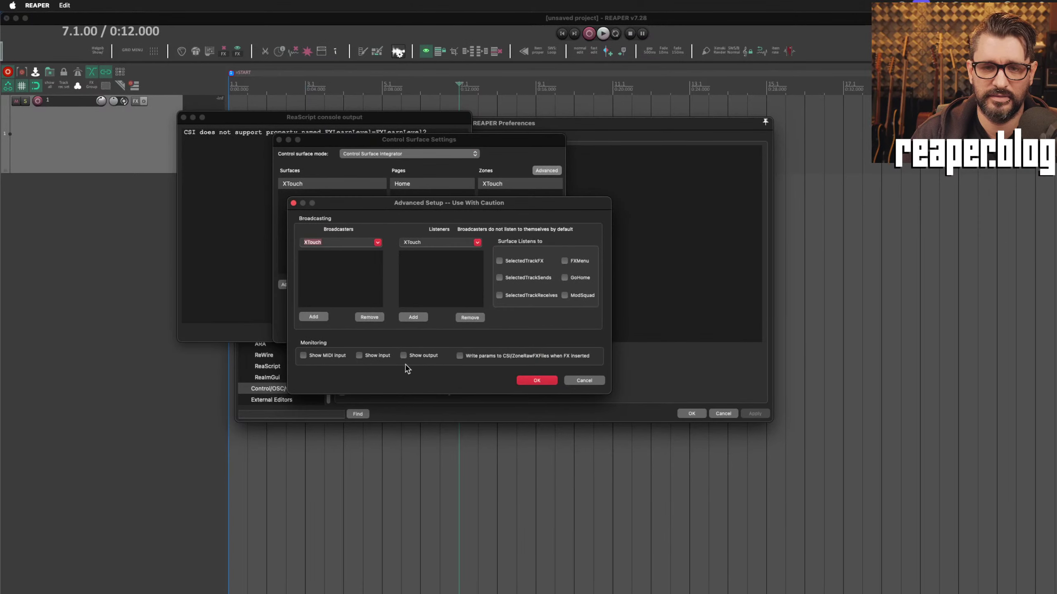
pyautogui.click(379, 245)
pyautogui.click(385, 234)
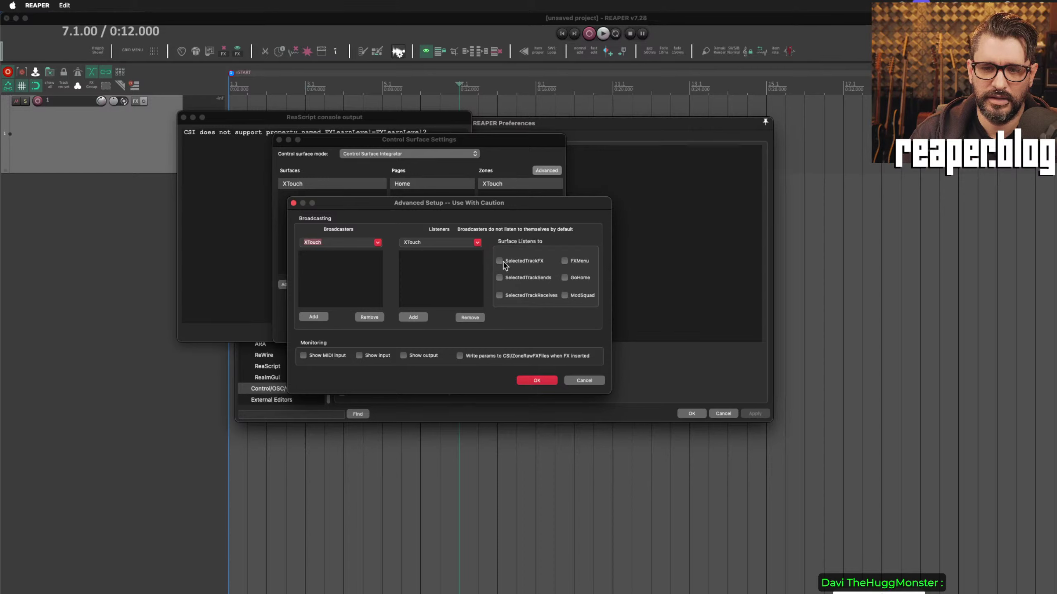
pyautogui.click(499, 261)
pyautogui.click(564, 261)
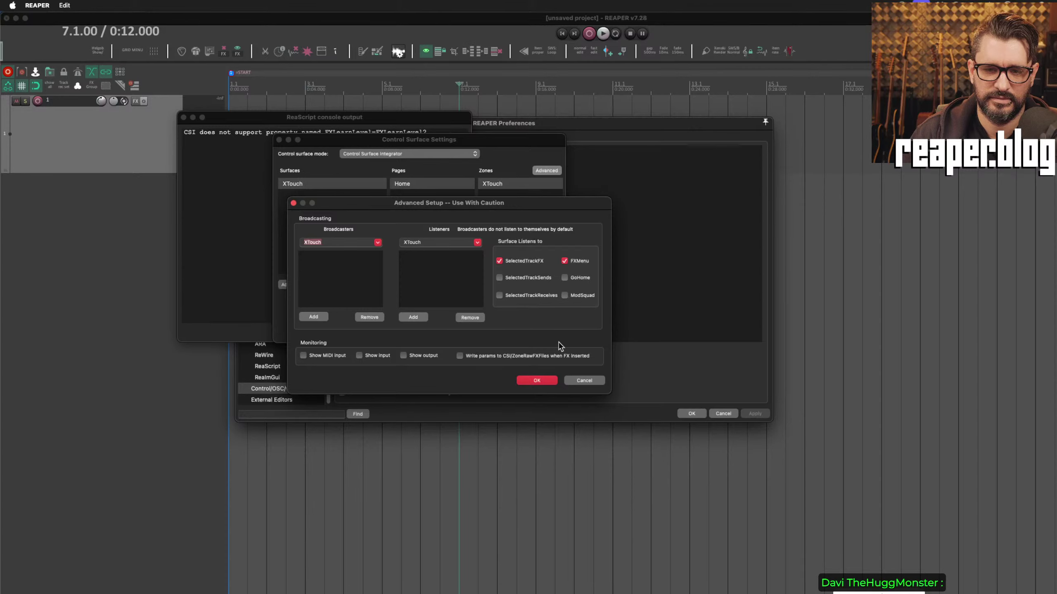
pyautogui.moveTo(498, 202); pyautogui.dragTo(442, 147)
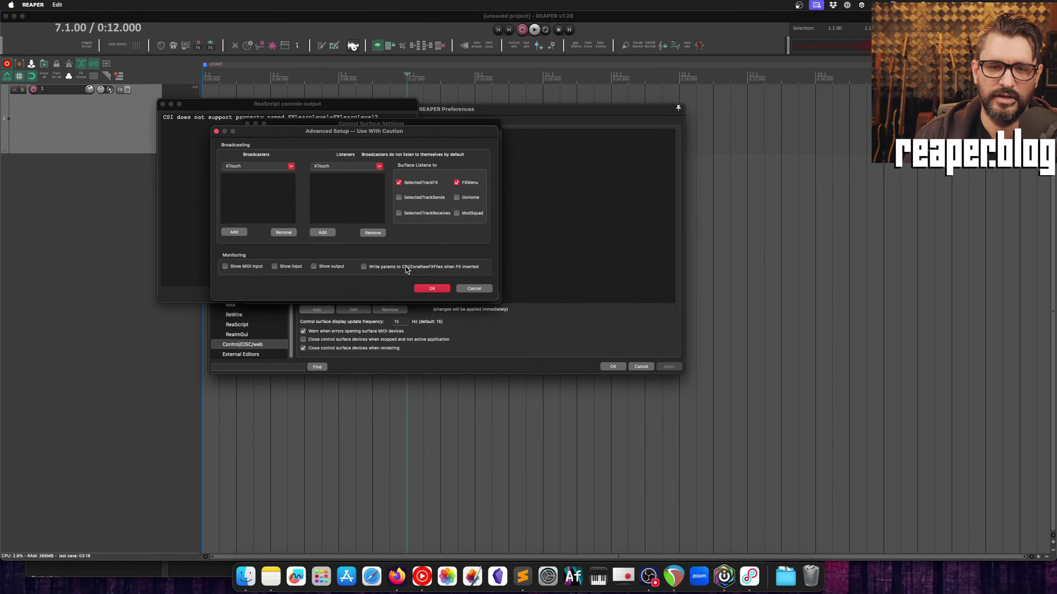
pyautogui.click(440, 289)
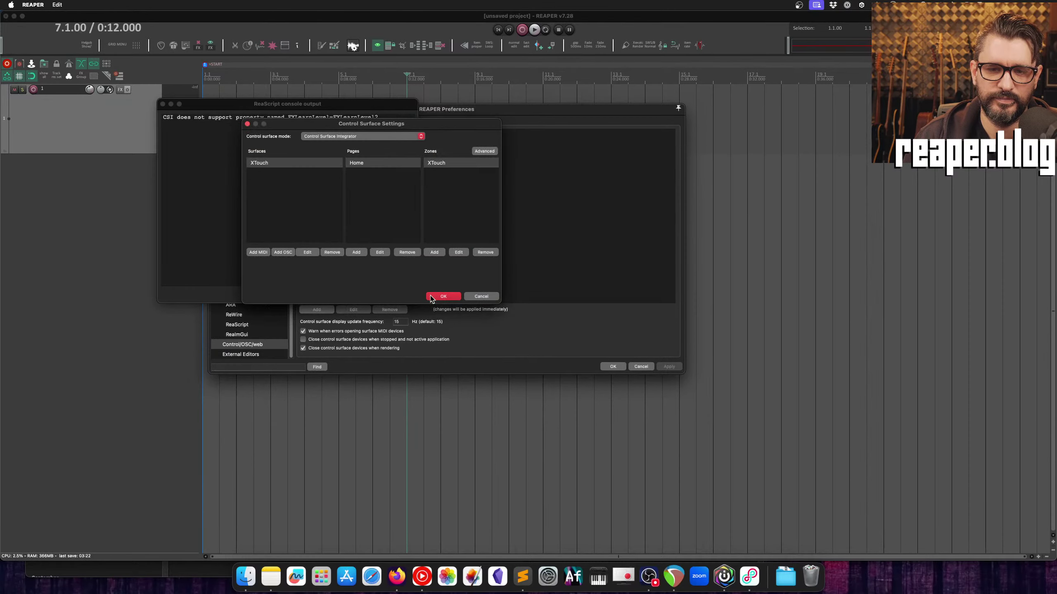
# Step: Confirm the control surface settings and preferences, and return the edit cursor to the project start
pyautogui.click(442, 296)
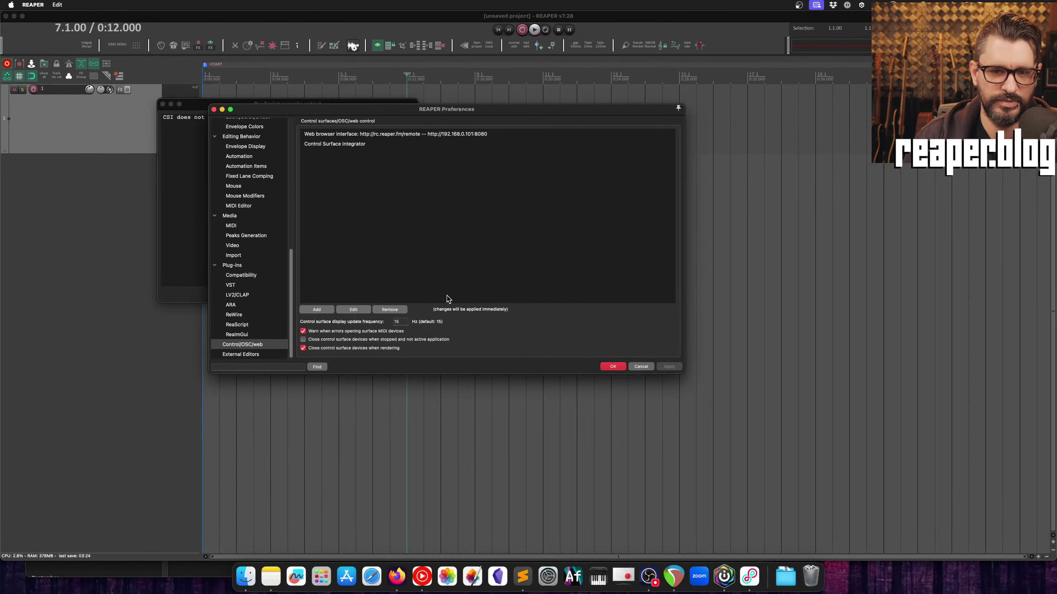
pyautogui.click(613, 367)
pyautogui.click(398, 294)
pyautogui.click(398, 294)
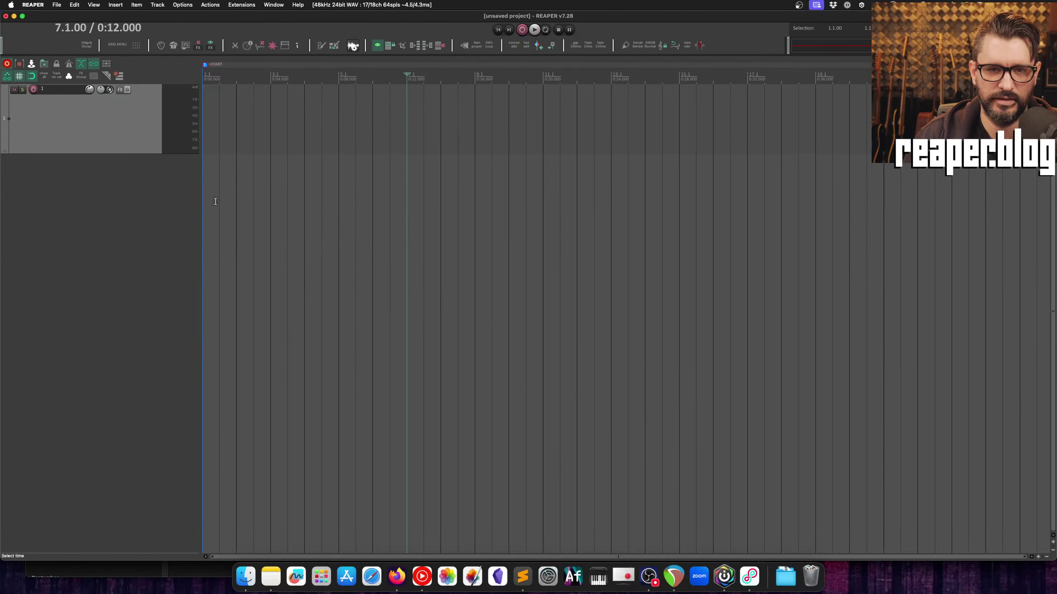
pyautogui.press('Home')
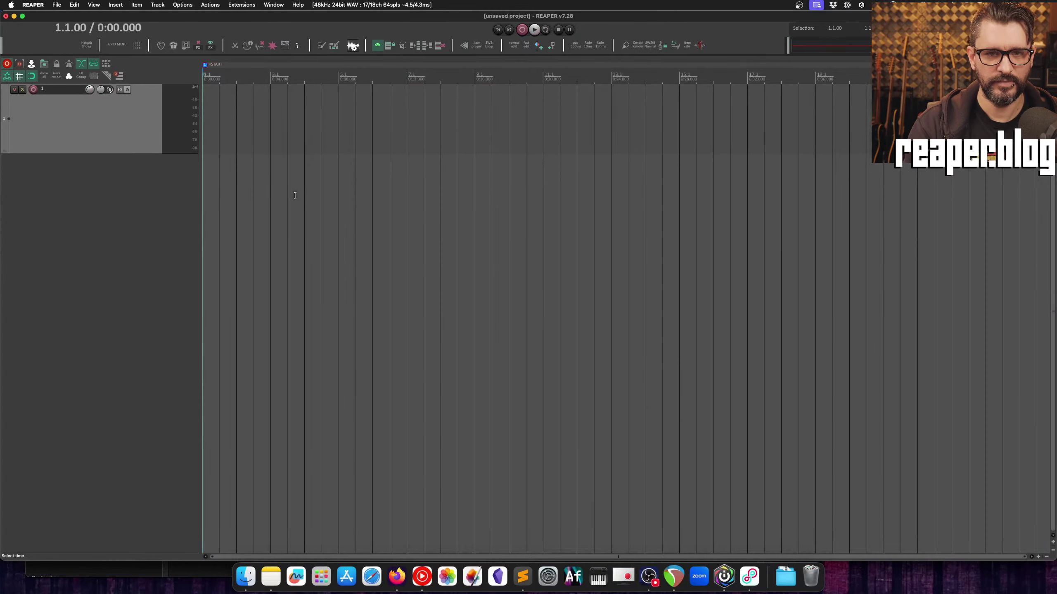
# Step: Add eight new empty tracks to the project and show the mixer
pyautogui.press('super+Tab')
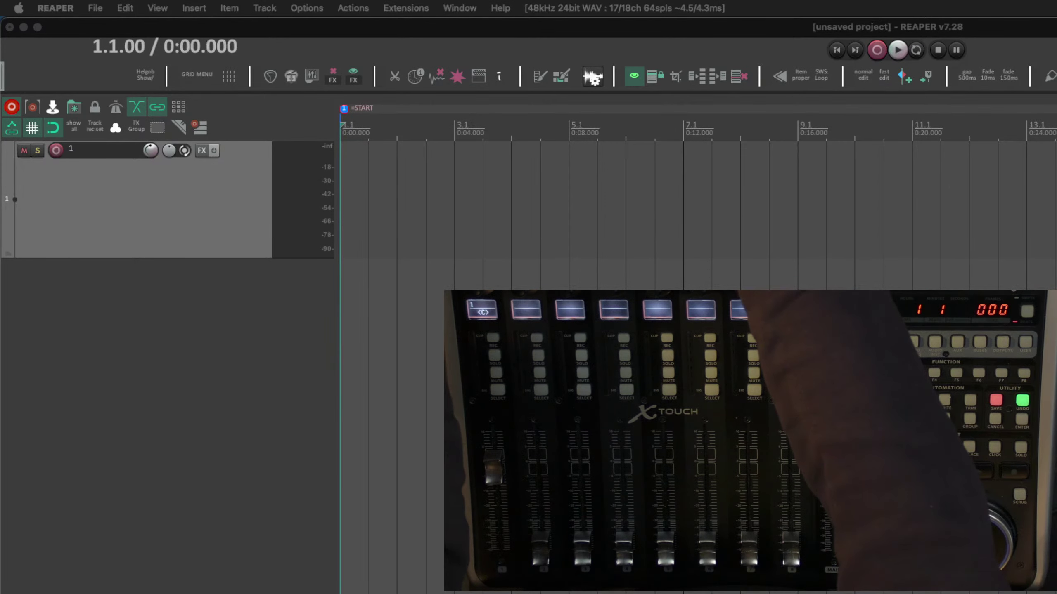
pyautogui.click(135, 450)
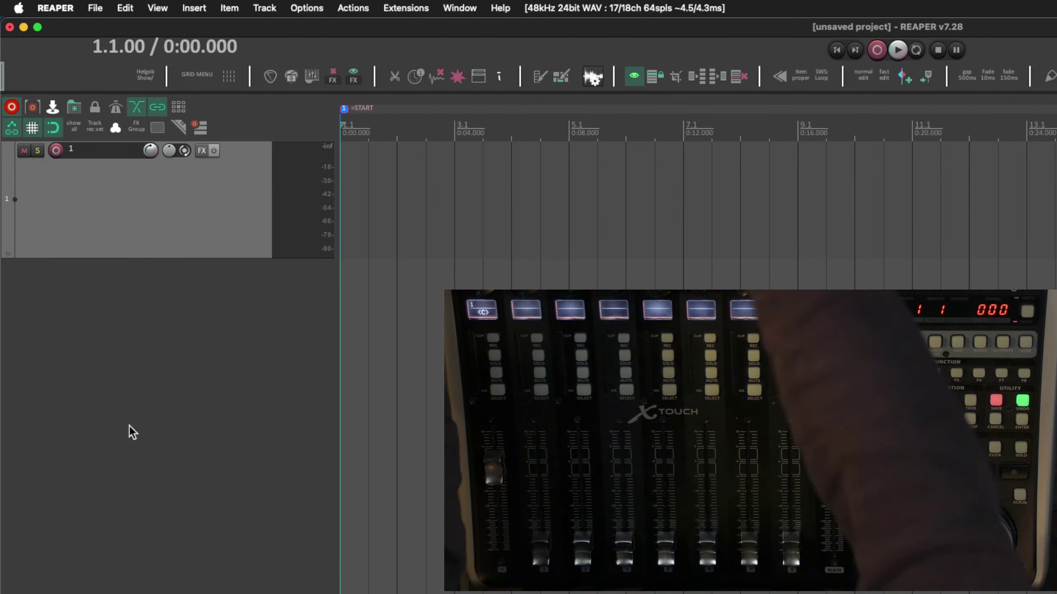
pyautogui.press('super+t')
pyautogui.press('super+t')
pyautogui.press('super+t')
pyautogui.press('super+t')
pyautogui.press('super+t')
pyautogui.press('super+t')
pyautogui.press('super+t')
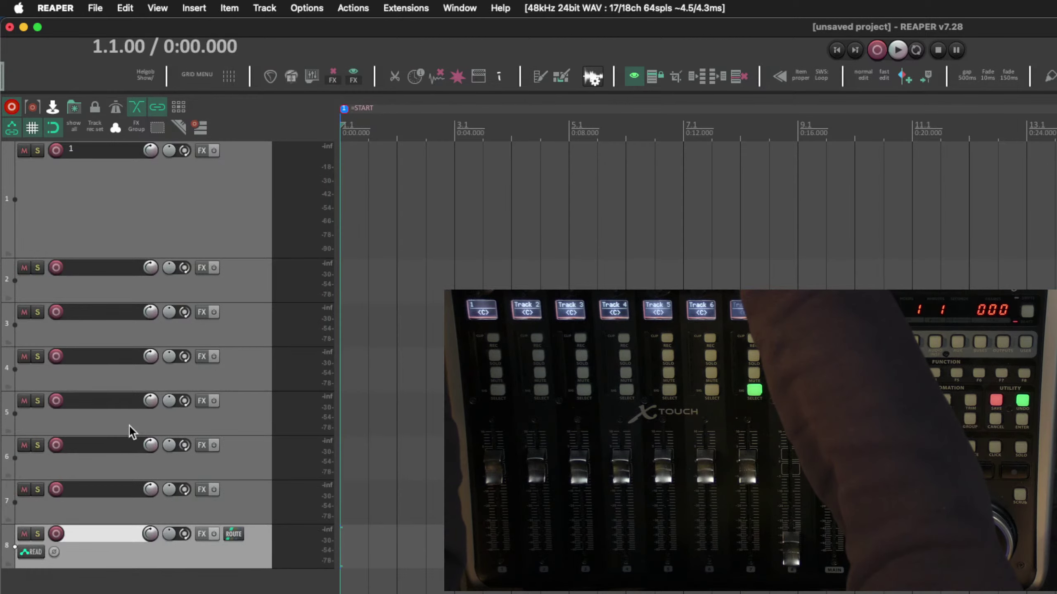
pyautogui.press('super+t')
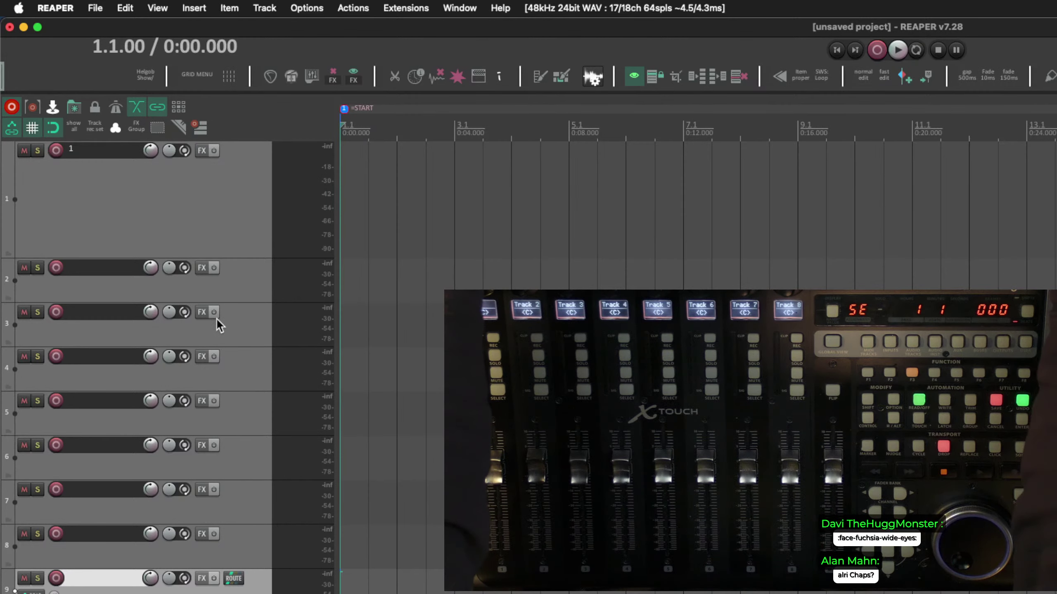
pyautogui.press('F8')
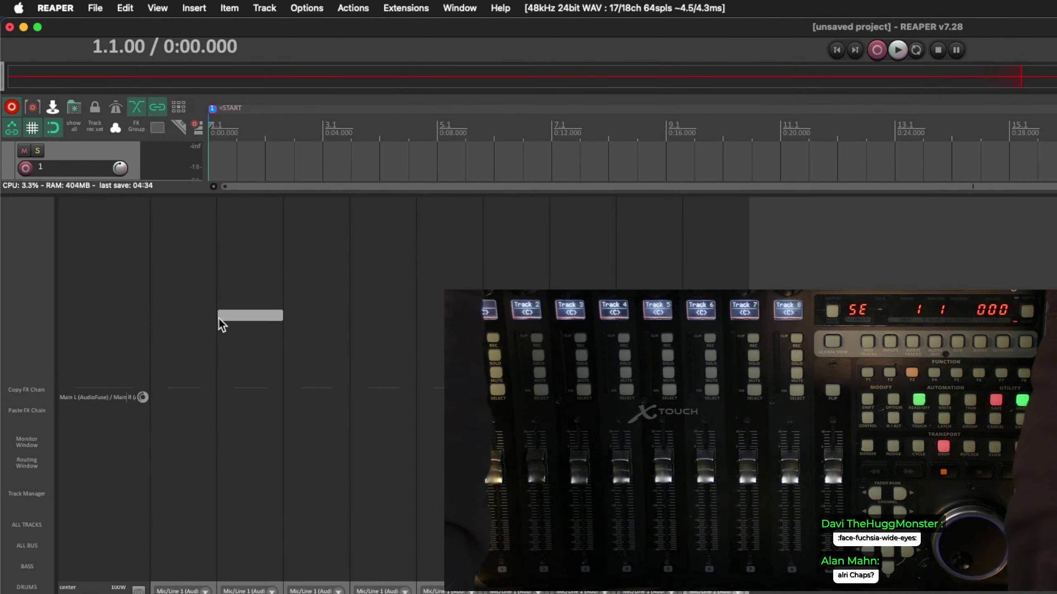
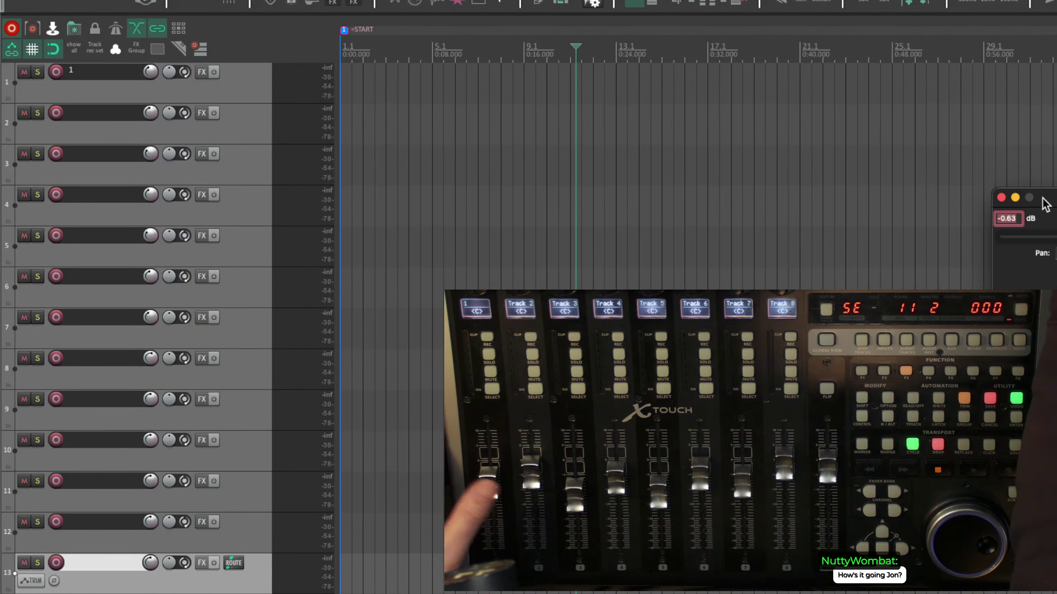
# Step: Close the track's floating volume and pan window, switch to Sublime Text and move its window fully into view
pyautogui.click(1001, 197)
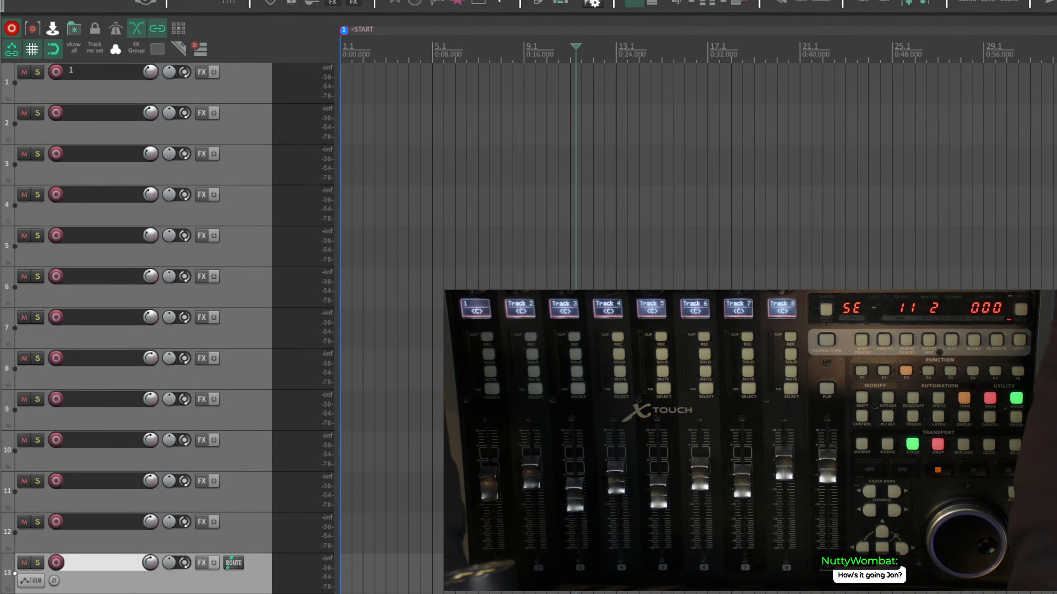
pyautogui.press('super+Tab')
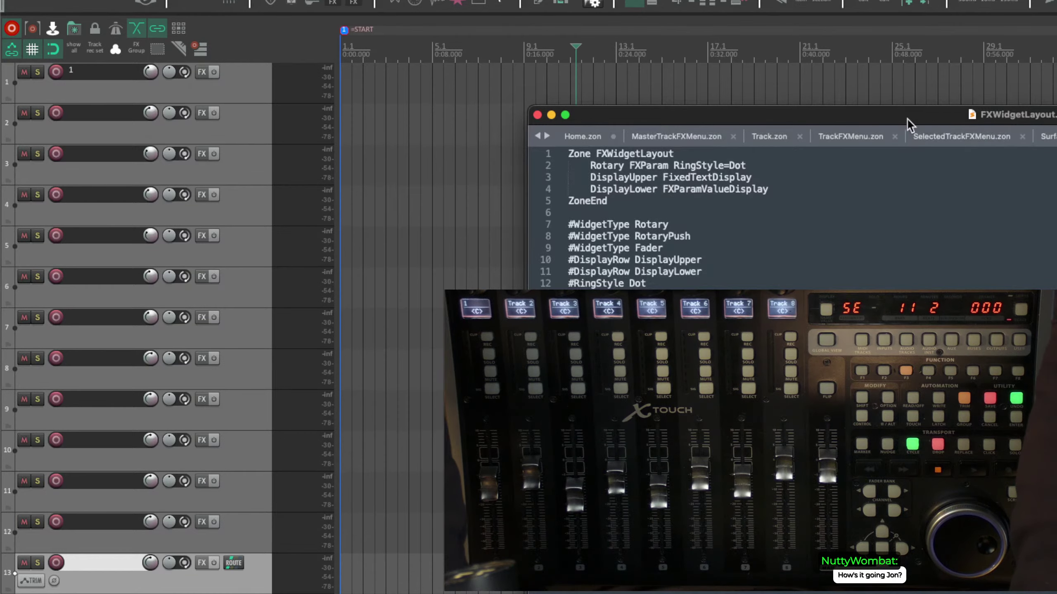
pyautogui.moveTo(907, 119); pyautogui.dragTo(729, 93)
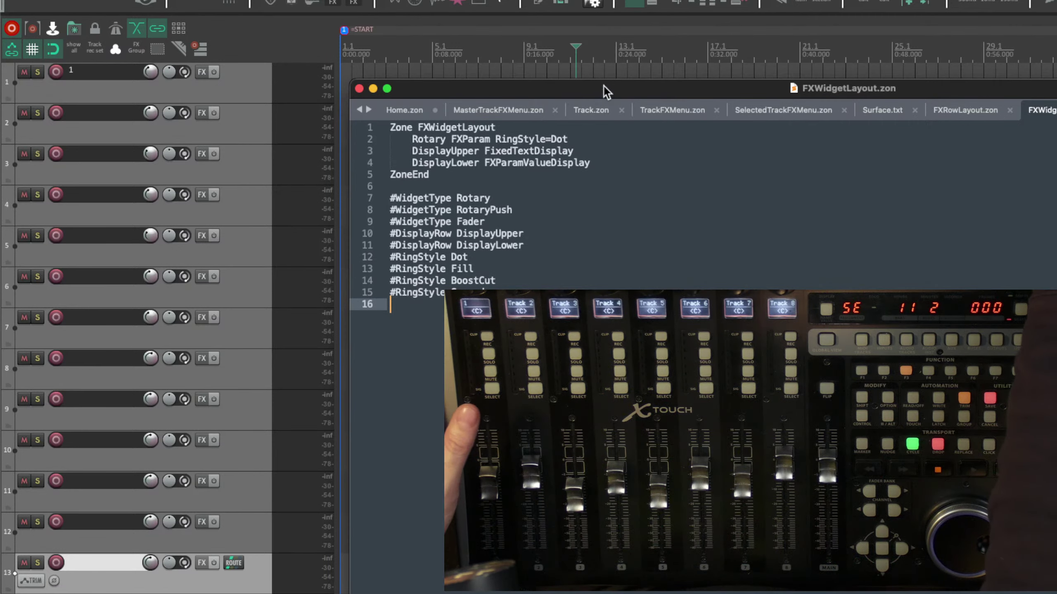
pyautogui.moveTo(598, 87); pyautogui.dragTo(264, 31)
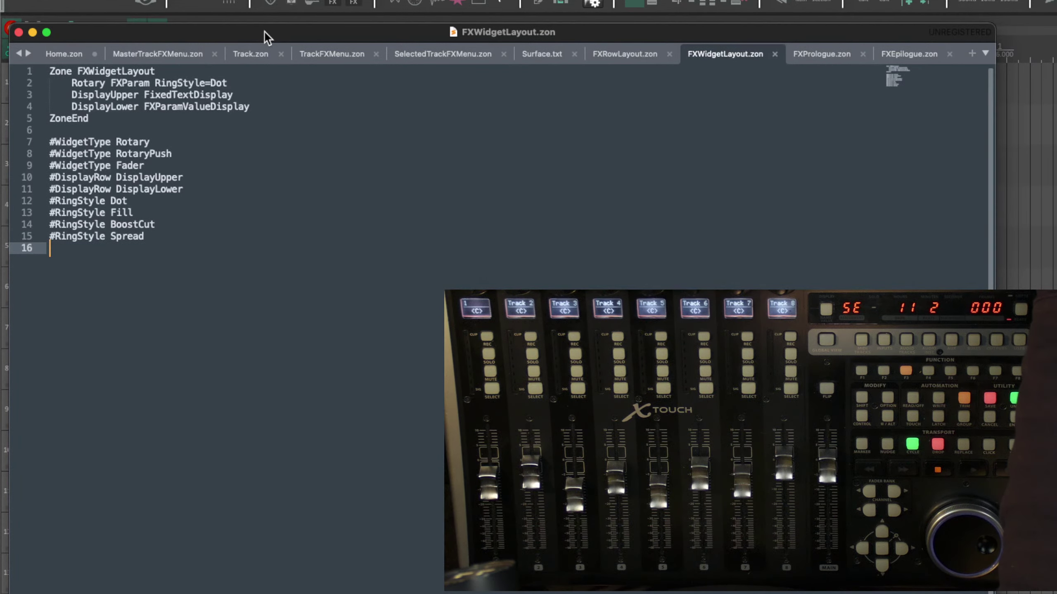
# Step: Reposition and widen the Sublime Text window, and place Surface.txt as the first open file
pyautogui.press('super+Tab')
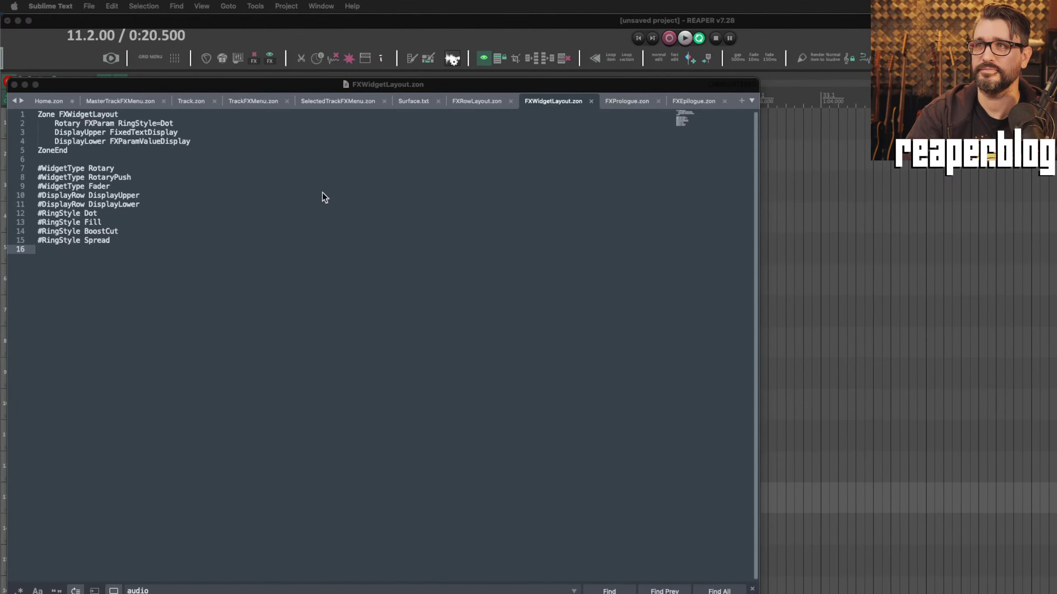
pyautogui.moveTo(251, 83); pyautogui.dragTo(351, 61)
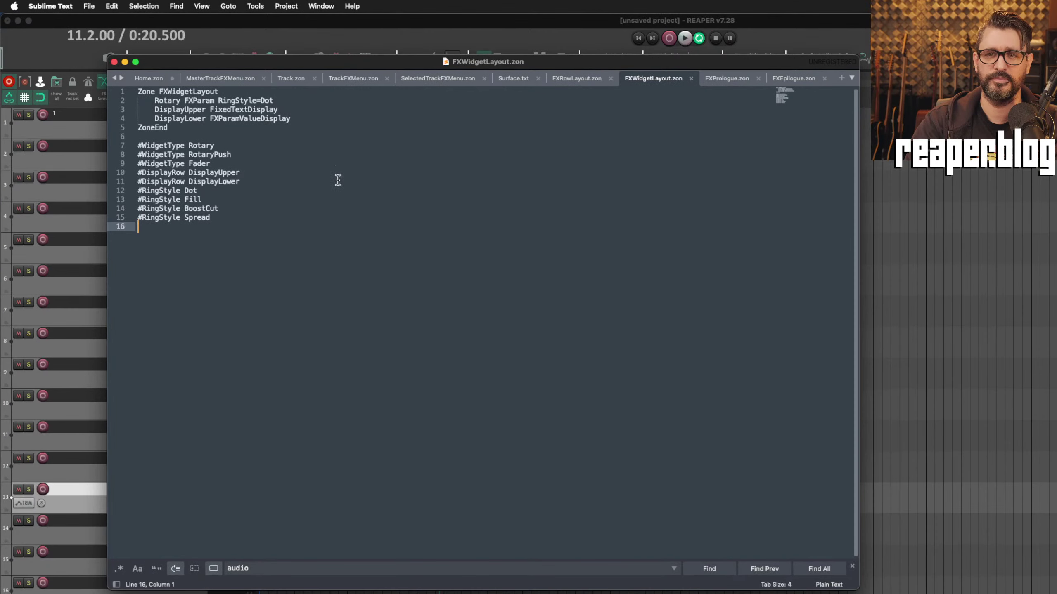
pyautogui.click(376, 196)
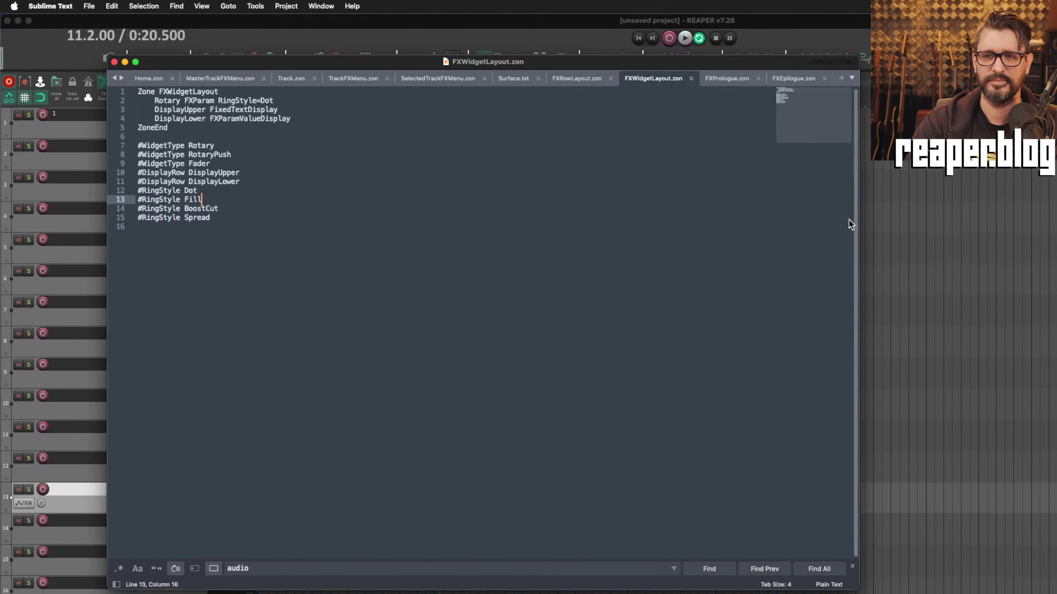
pyautogui.moveTo(856, 225); pyautogui.dragTo(1056, 225)
pyautogui.click(707, 246)
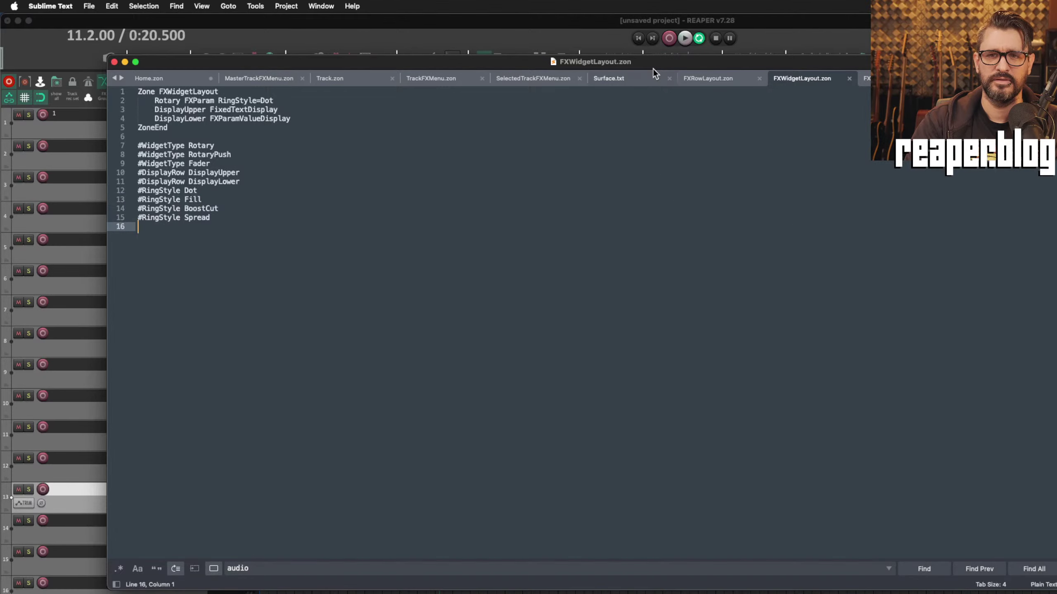
pyautogui.click(638, 80)
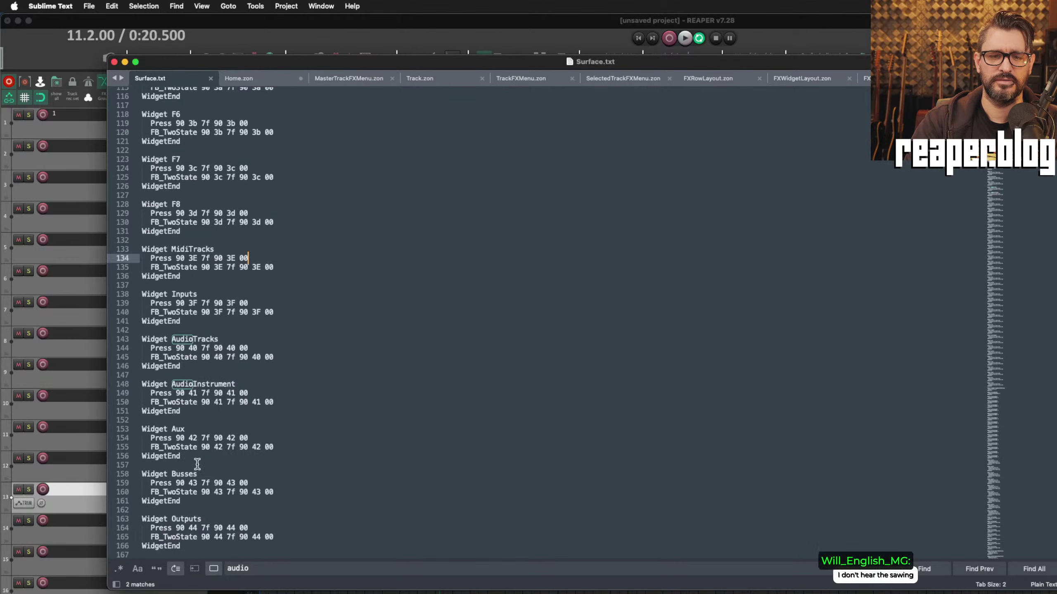
# Step: Switch to Finder and locate reaper_csurf_integrator.dylib in the UserPlugins folder
pyautogui.press('super+Tab')
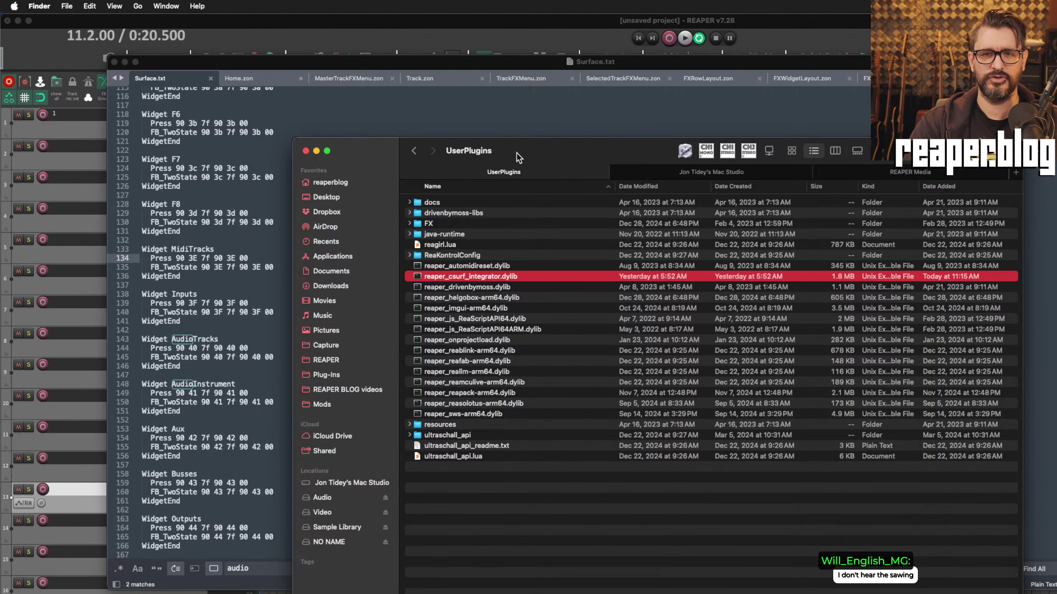
pyautogui.moveTo(517, 154); pyautogui.dragTo(420, 131)
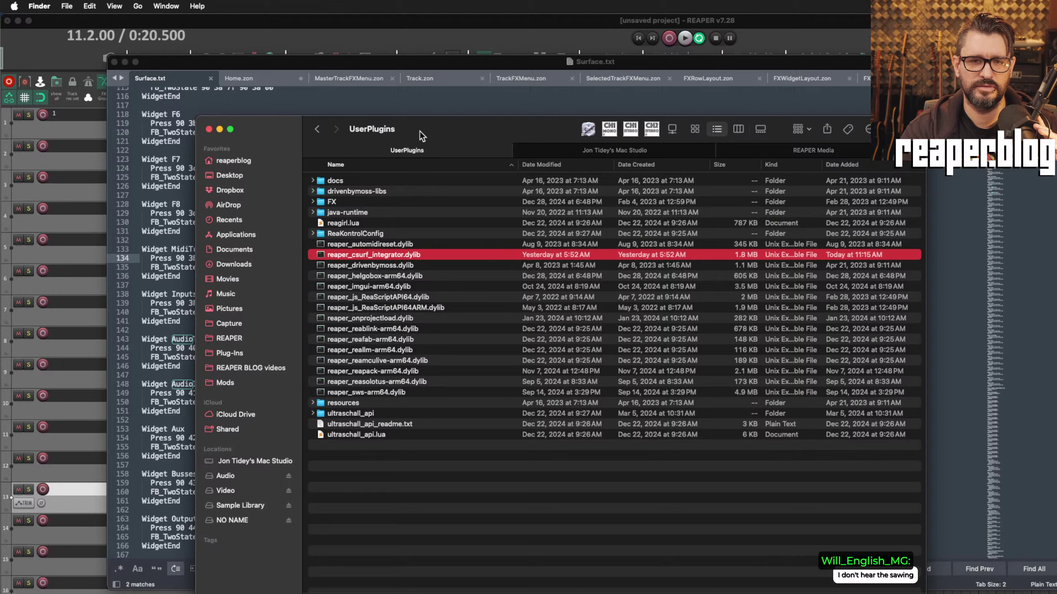
pyautogui.click(395, 558)
pyautogui.click(391, 260)
pyautogui.click(391, 252)
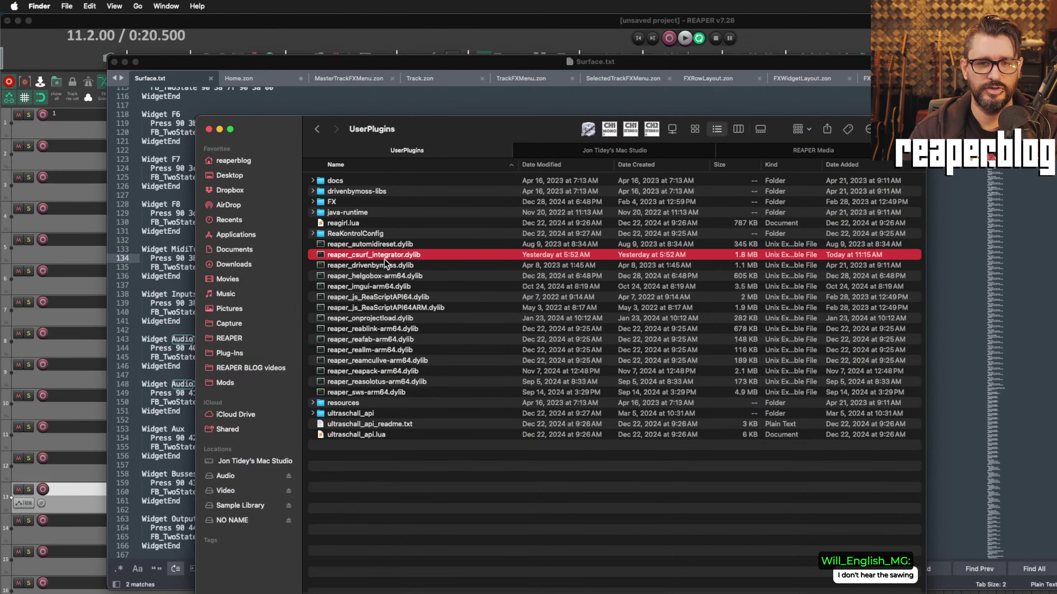
pyautogui.click(468, 516)
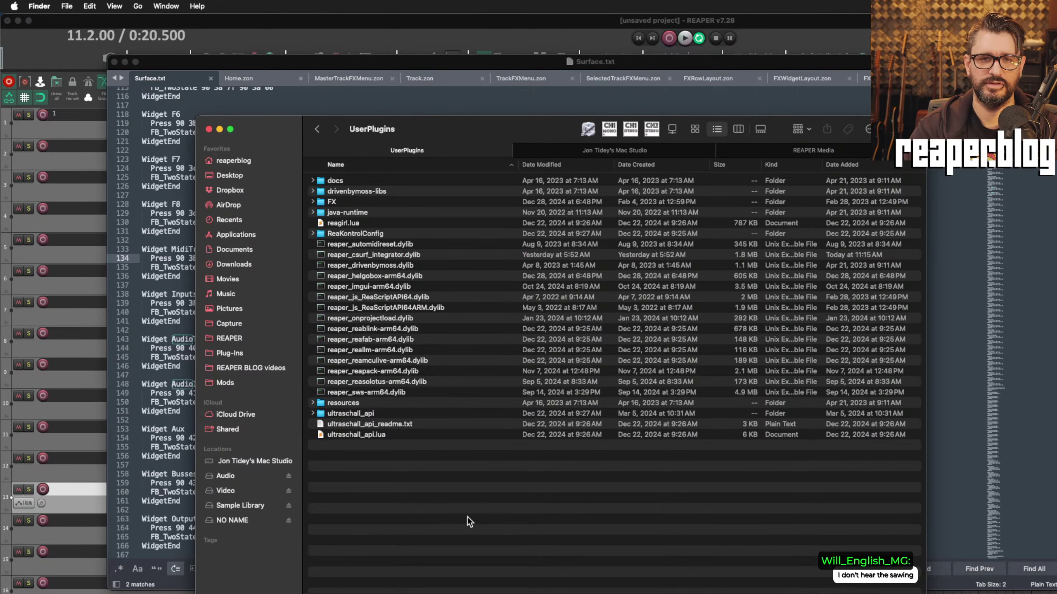
# Step: Go up to the REAPER resource folder and open its CSI folder
pyautogui.press('super+Up')
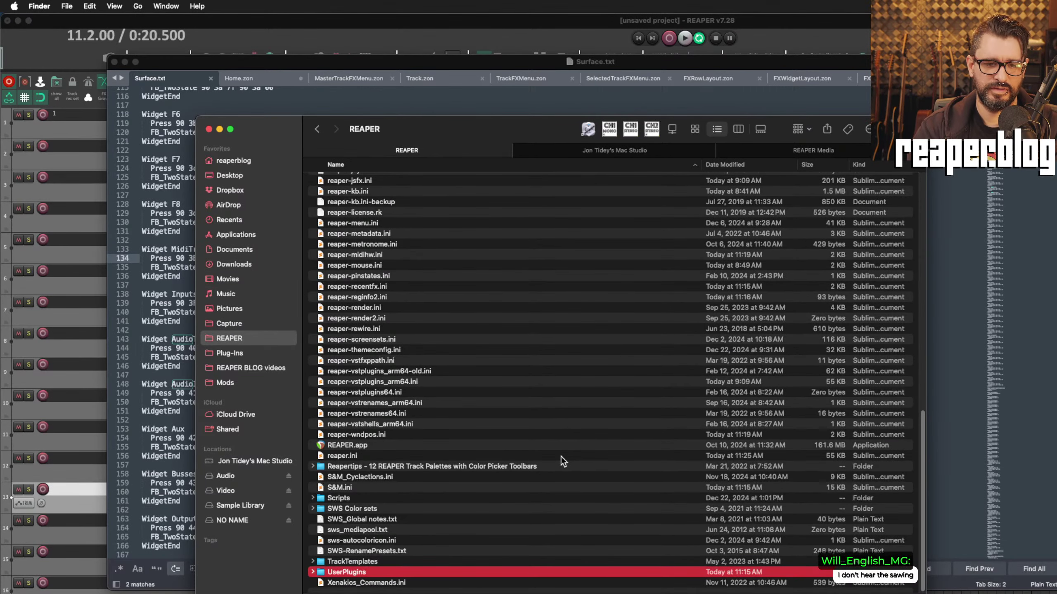
pyautogui.scroll(20, 562, 457)
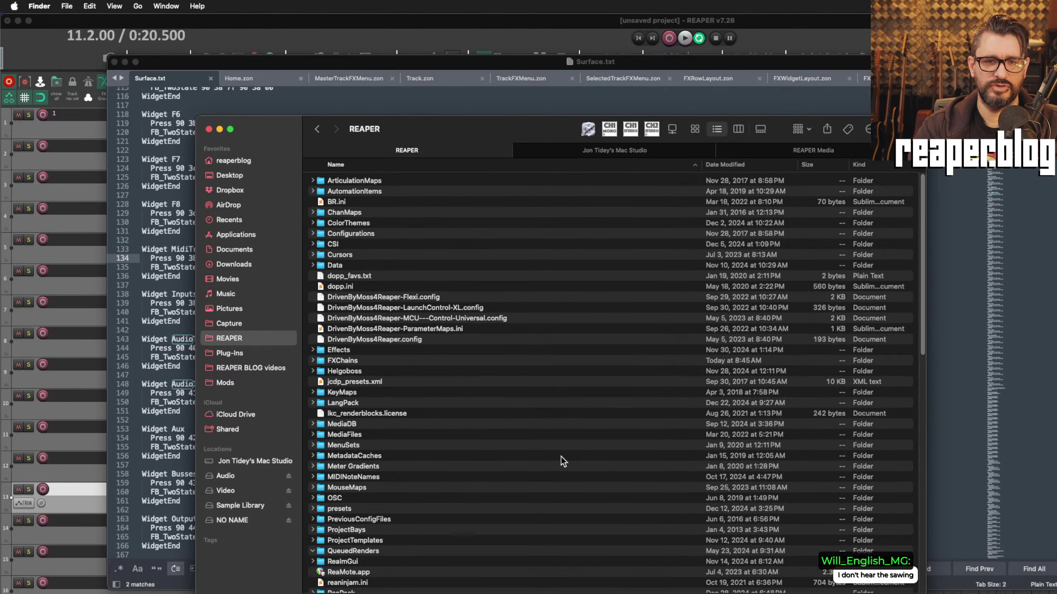
pyautogui.click(357, 244)
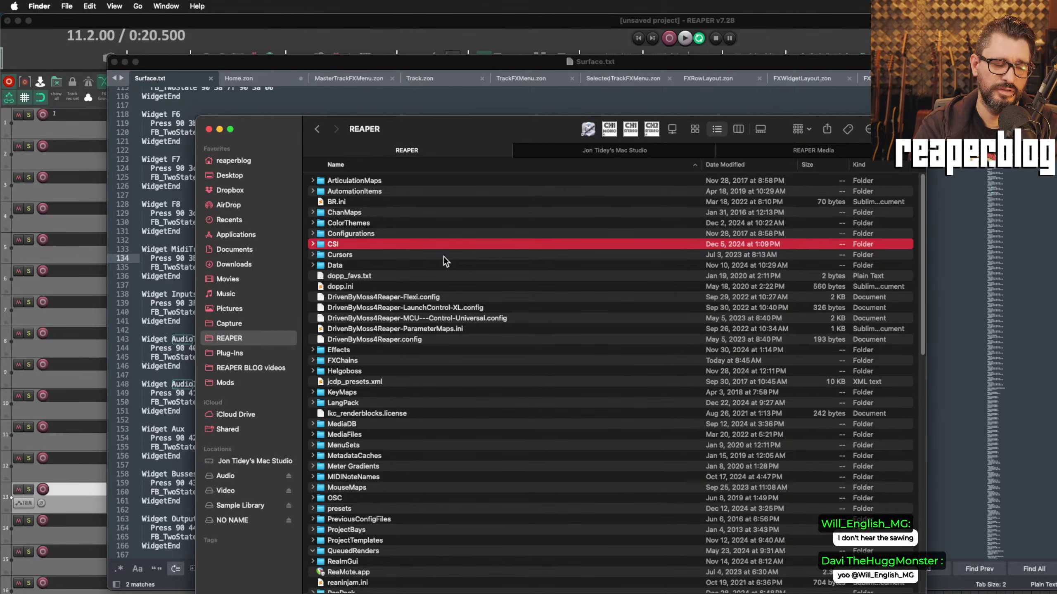
pyautogui.press('Right')
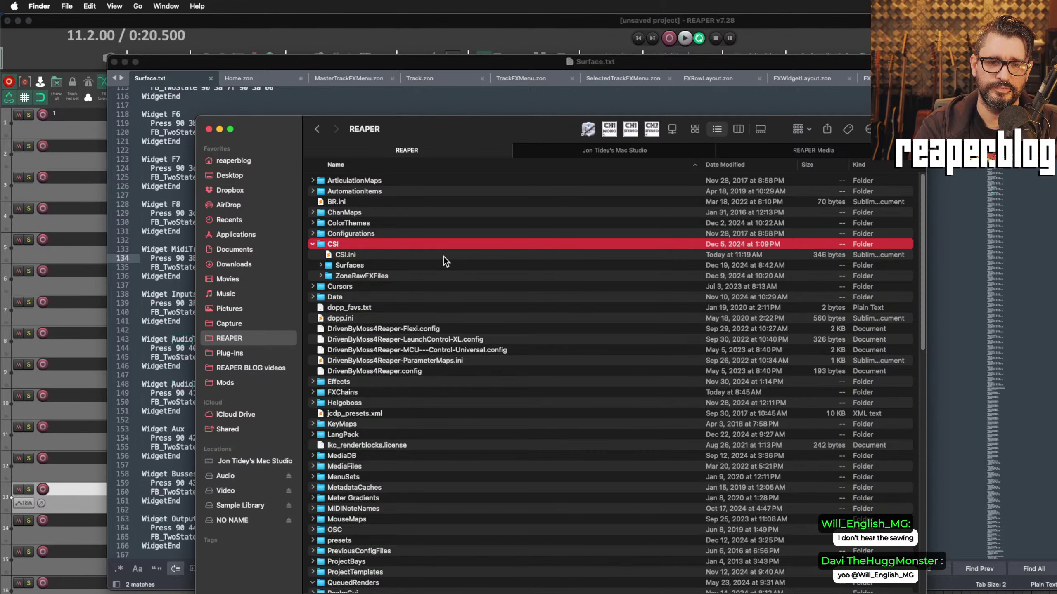
pyautogui.press('super+Down')
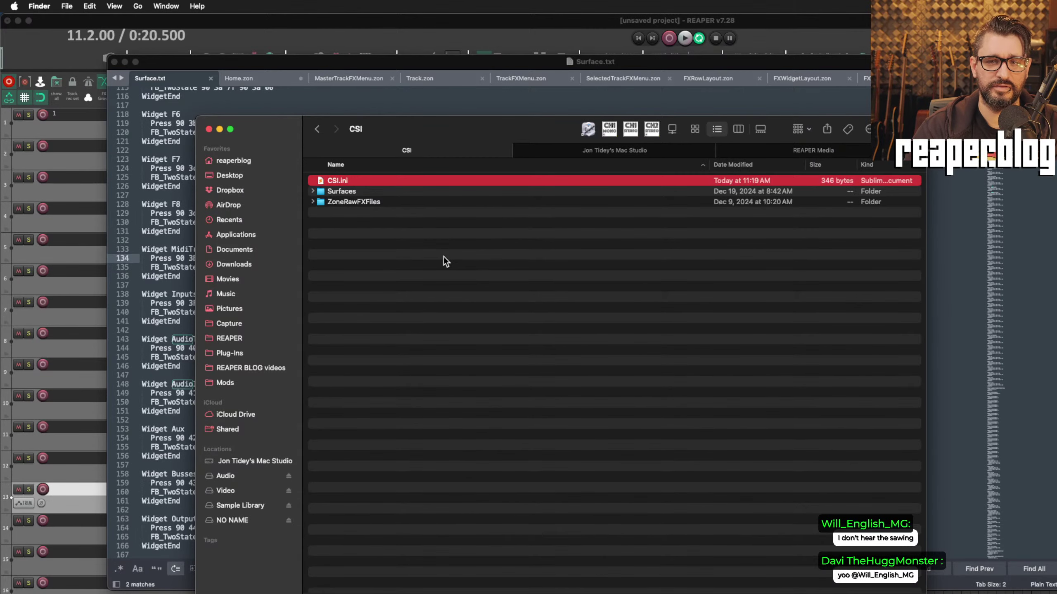
# Step: Open CSI.ini in Sublime Text, examine its version line and surface settings, and close the file
pyautogui.press('space')
pyautogui.press('space')
pyautogui.click(366, 180)
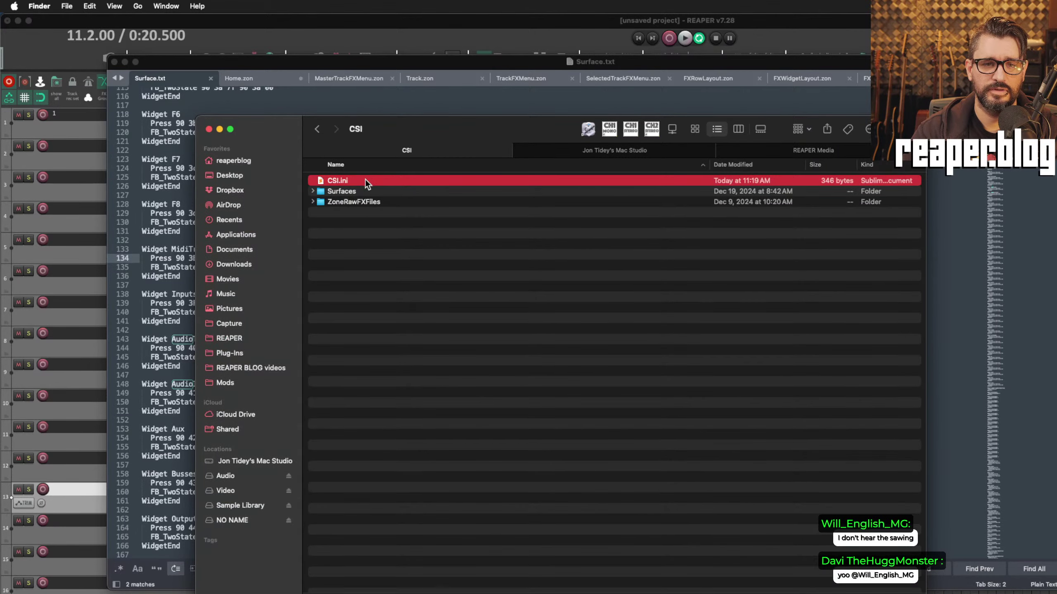
pyautogui.doubleClick(365, 180)
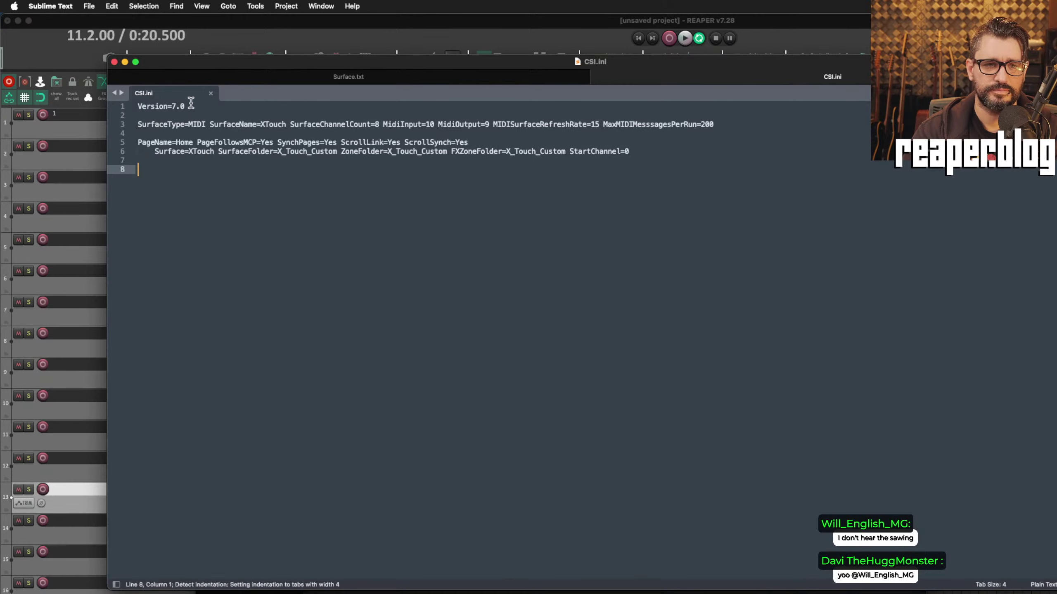
pyautogui.moveTo(140, 107); pyautogui.dragTo(220, 110)
pyautogui.click(230, 158)
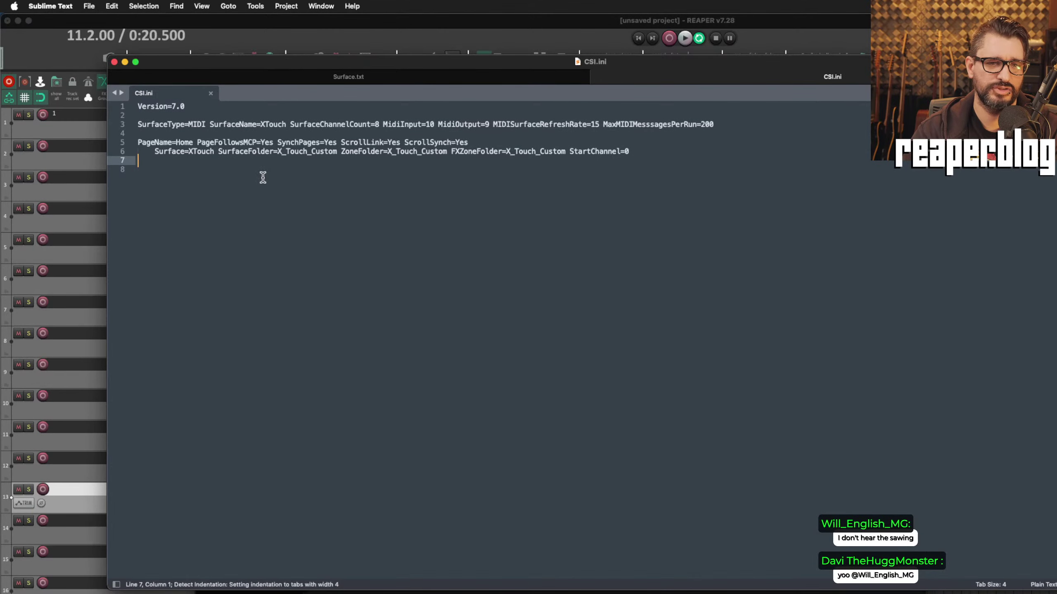
pyautogui.click(211, 92)
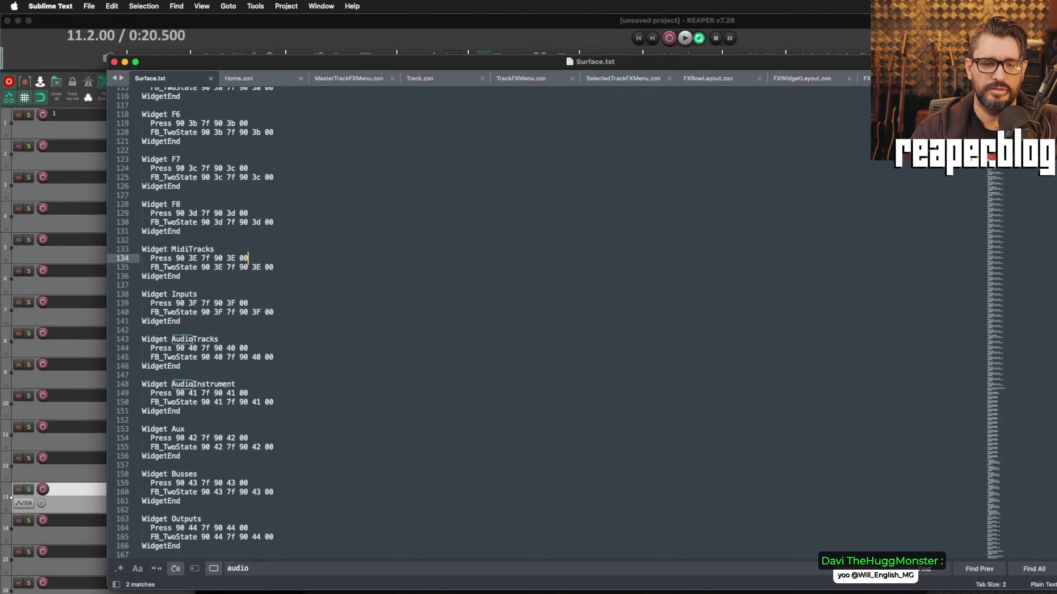
# Step: Return to Finder, expand the Surfaces folder and collapse X_Touch_Custom to show only the surface folders
pyautogui.click(378, 593)
pyautogui.click(421, 193)
pyautogui.press('Right')
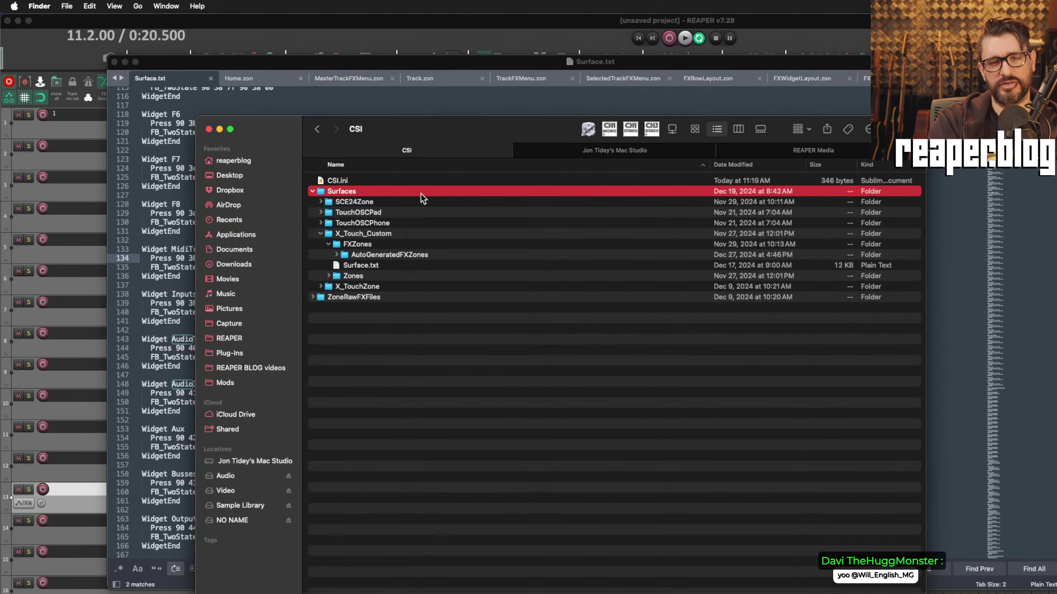
pyautogui.press('Down')
pyautogui.press('Down')
pyautogui.press('Down')
pyautogui.press('Down')
pyautogui.press('Left')
pyautogui.press('Down')
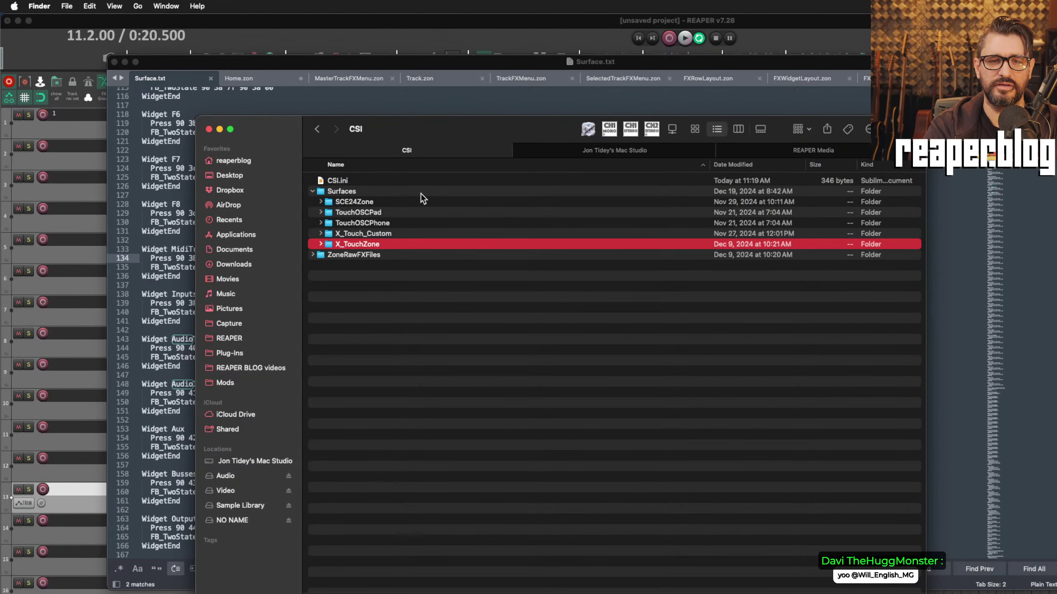
# Step: Open the X_Touch_Custom surface folder and preview its Surface.txt file
pyautogui.press('Up')
pyautogui.press('Up')
pyautogui.press('Up')
pyautogui.press('Down')
pyautogui.press('Down')
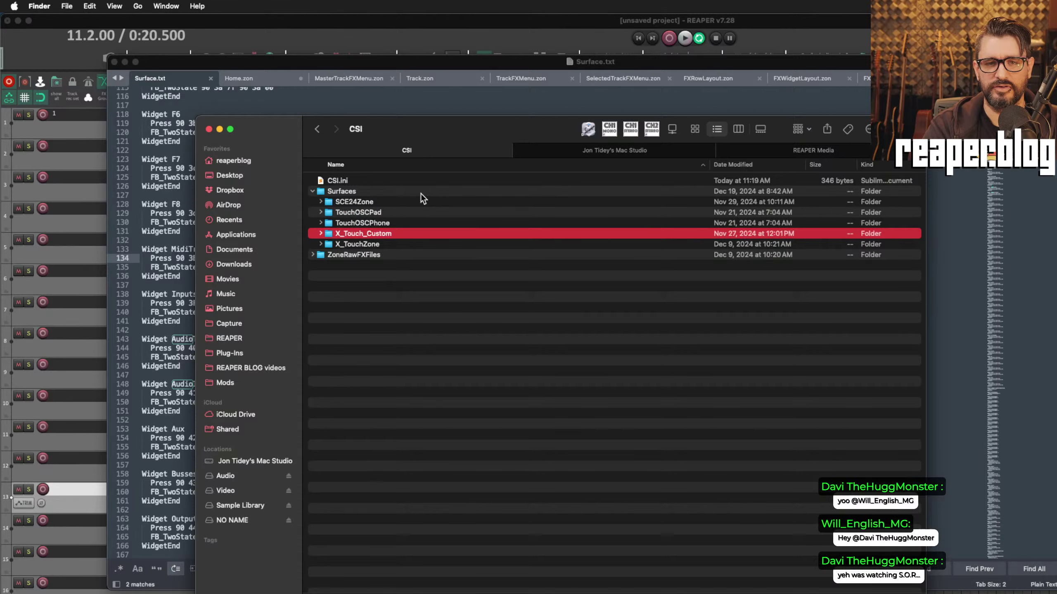
pyautogui.press('Right')
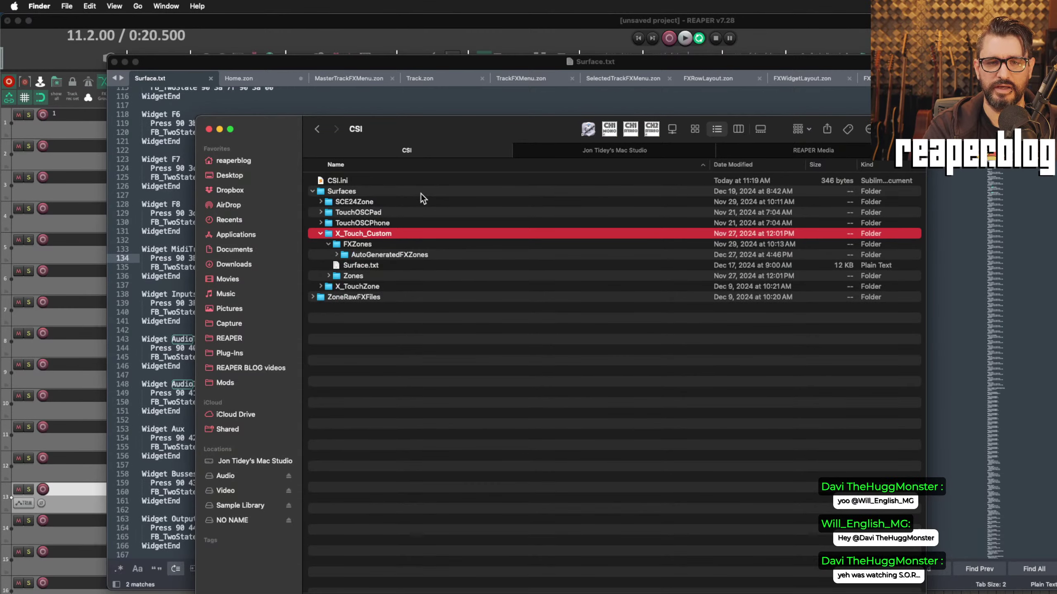
pyautogui.press('super+Down')
pyautogui.press('Down')
pyautogui.press('Down')
pyautogui.press('Down')
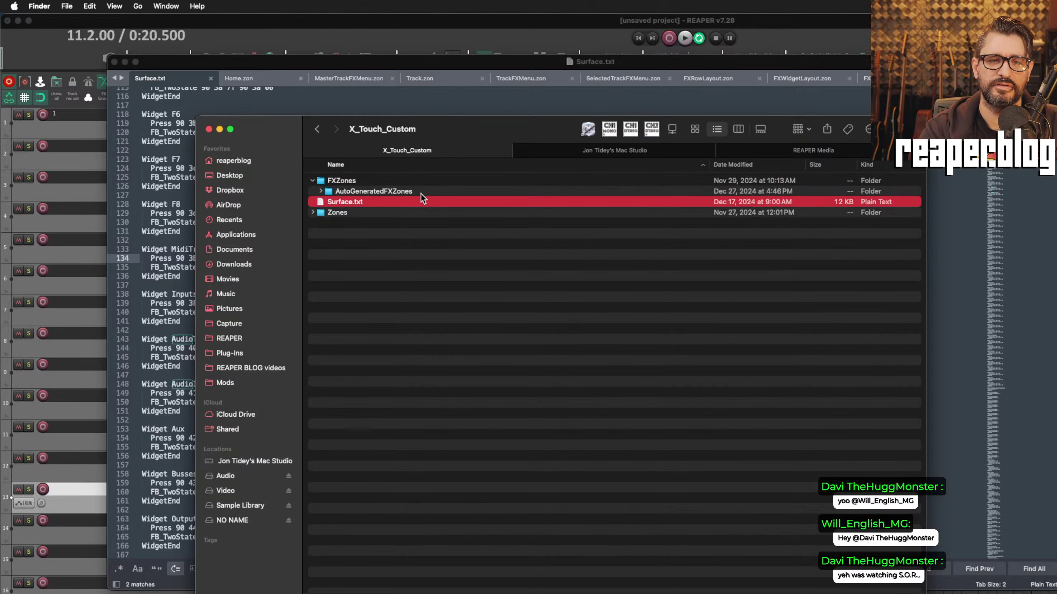
pyautogui.press('space')
pyautogui.press('space')
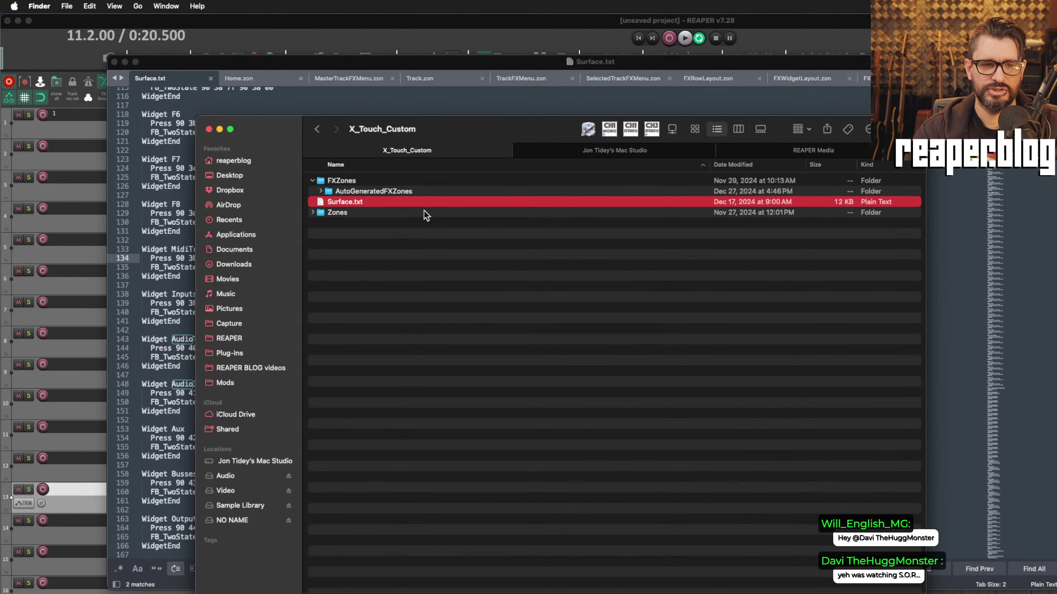
# Step: Return to Surface.txt in Sublime Text and examine the StepSize and AccelerationValues blocks at the start of the file
pyautogui.press('super+Tab')
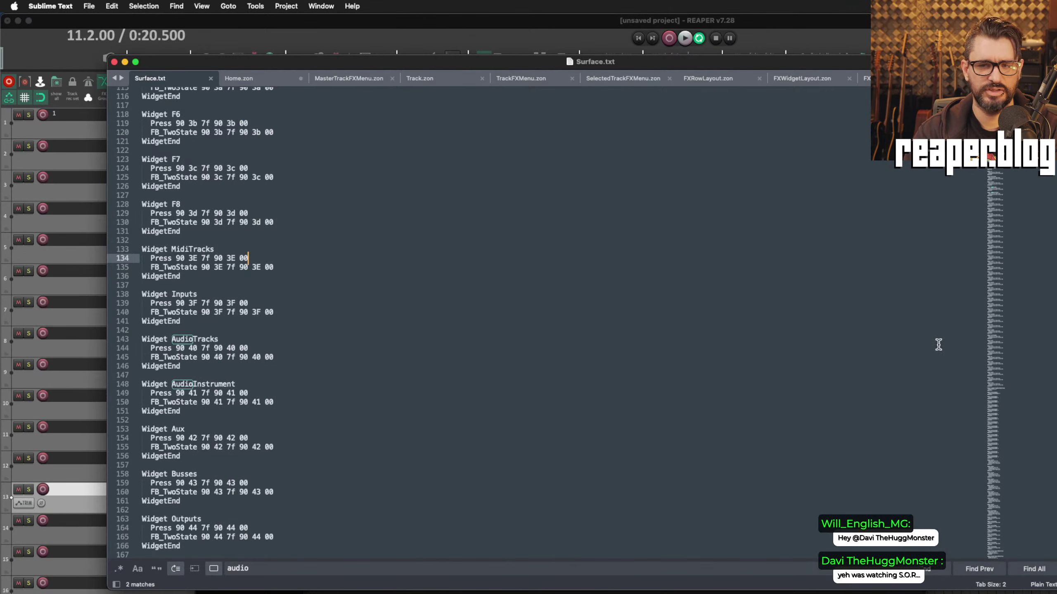
pyautogui.scroll(20, 1040, 195)
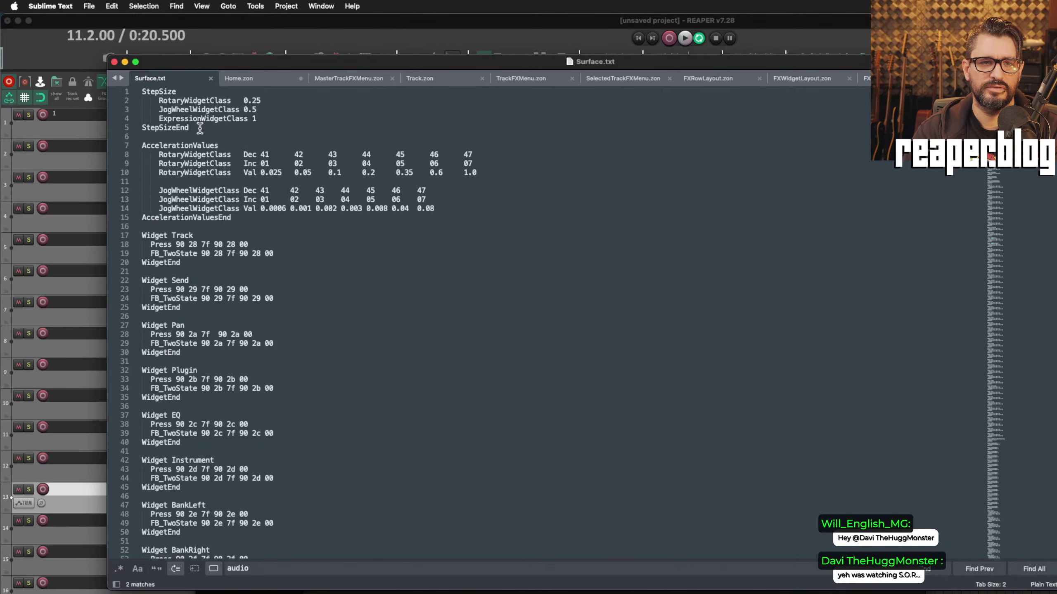
pyautogui.moveTo(144, 92); pyautogui.dragTo(246, 128)
pyautogui.moveTo(141, 145); pyautogui.dragTo(370, 172)
pyautogui.click(507, 171)
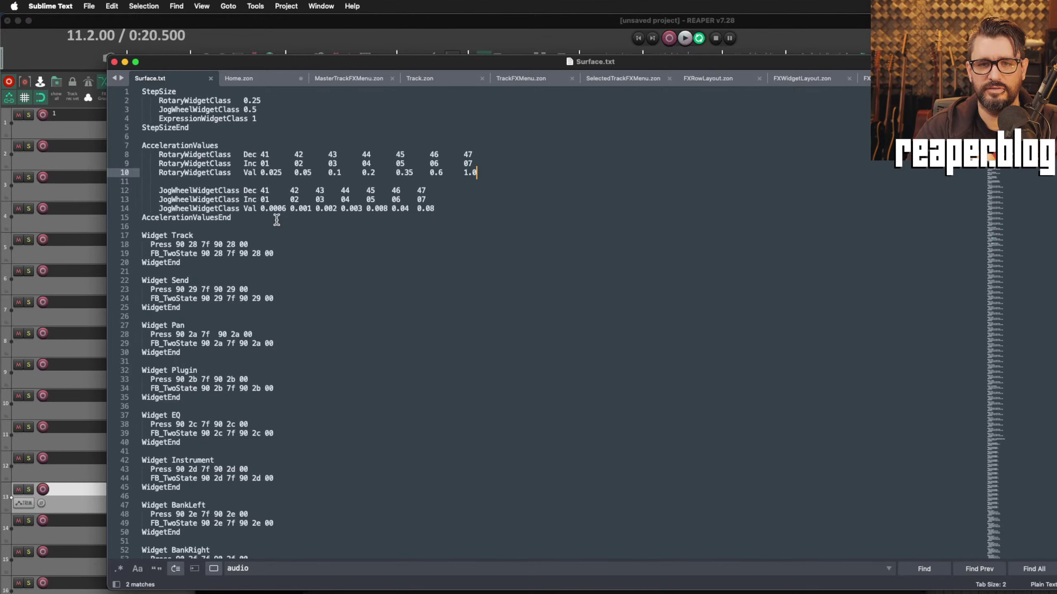
# Step: Examine the RotaryWidgetClass acceleration rows and highlight the rotary step size value in Surface.txt
pyautogui.moveTo(304, 164); pyautogui.dragTo(305, 176)
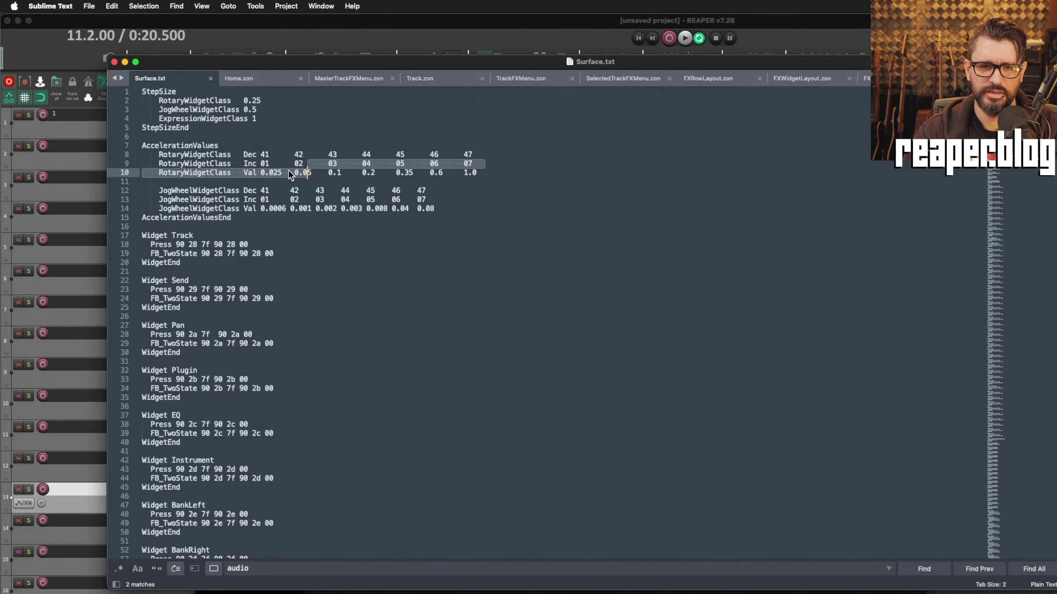
pyautogui.click(333, 178)
pyautogui.moveTo(515, 180); pyautogui.dragTo(141, 146)
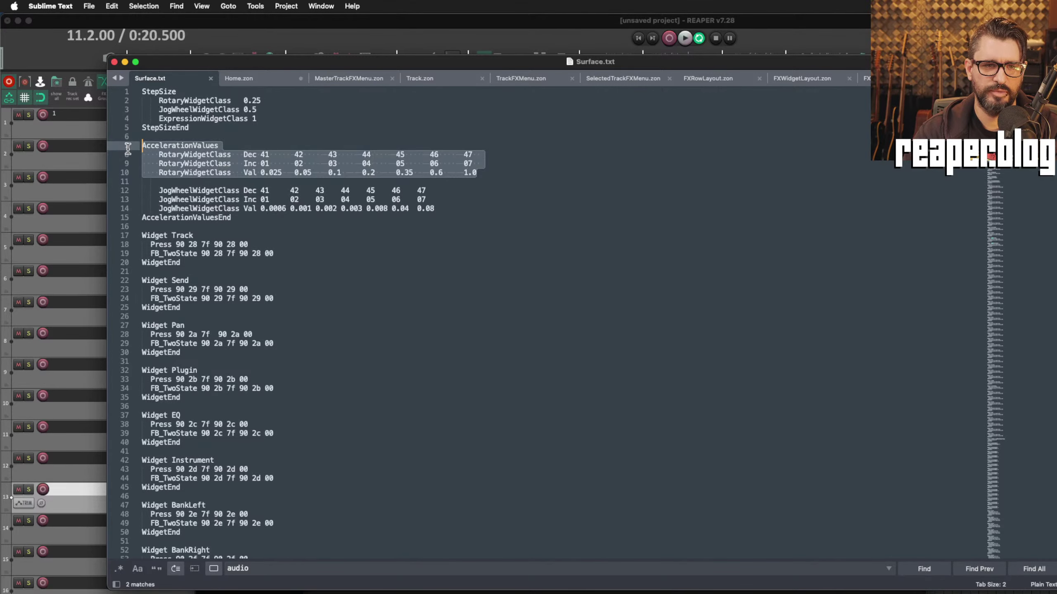
pyautogui.click(416, 182)
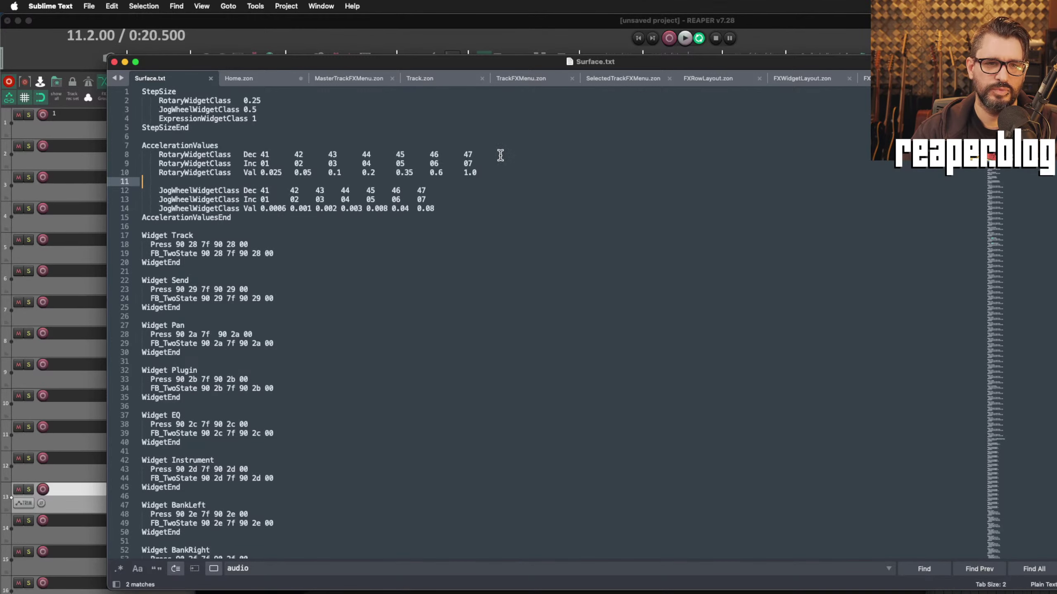
pyautogui.moveTo(240, 100); pyautogui.dragTo(262, 101)
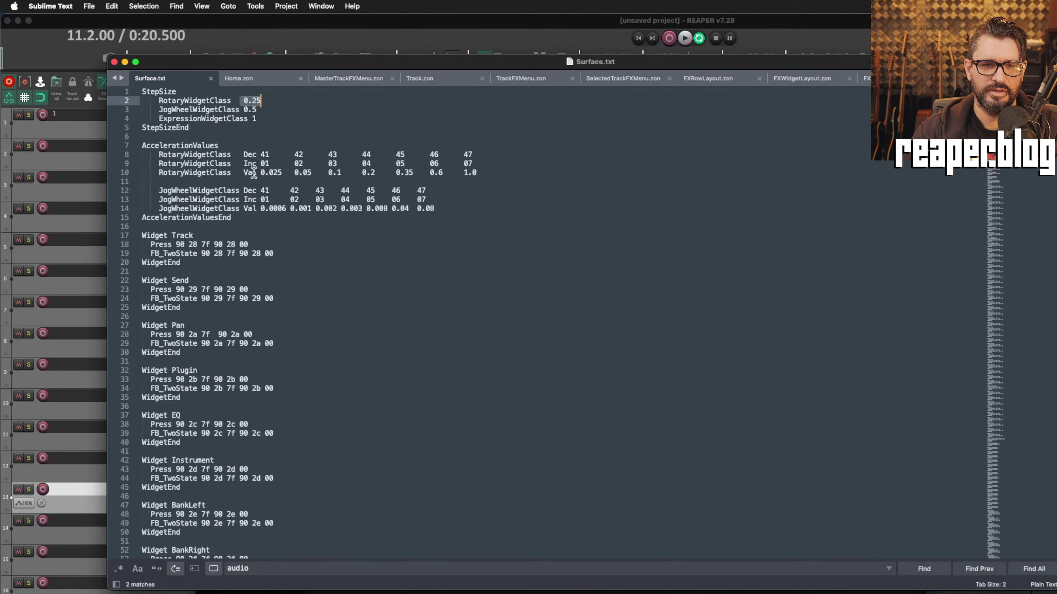
# Step: Highlight the rotary acceleration values in Surface.txt and examine the Track, Send, Pan and Plugin widget definitions below them
pyautogui.moveTo(255, 172); pyautogui.dragTo(505, 167)
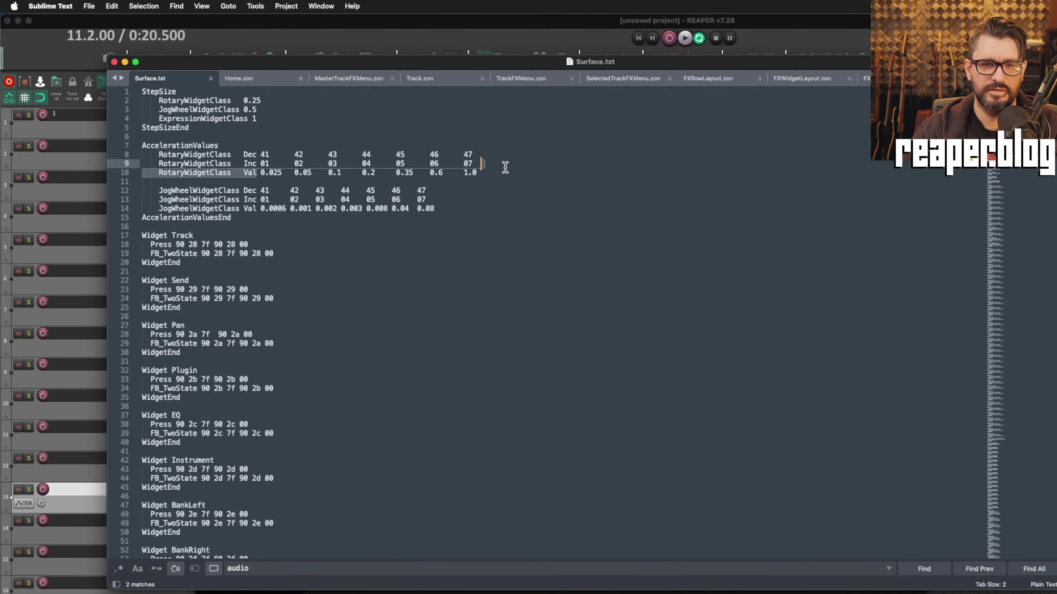
pyautogui.click(485, 199)
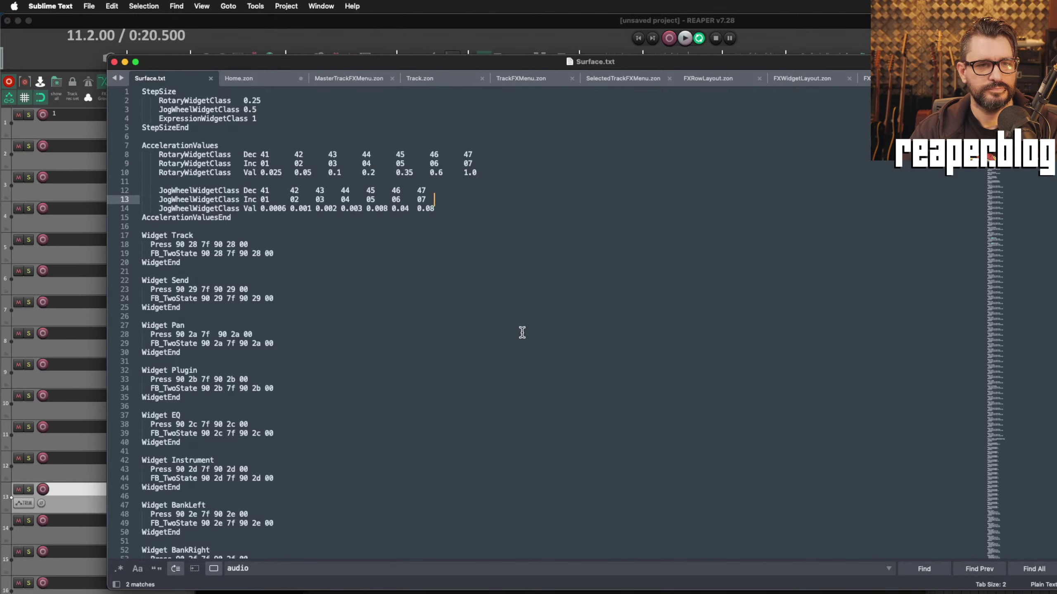
pyautogui.scroll(-5, 522, 332)
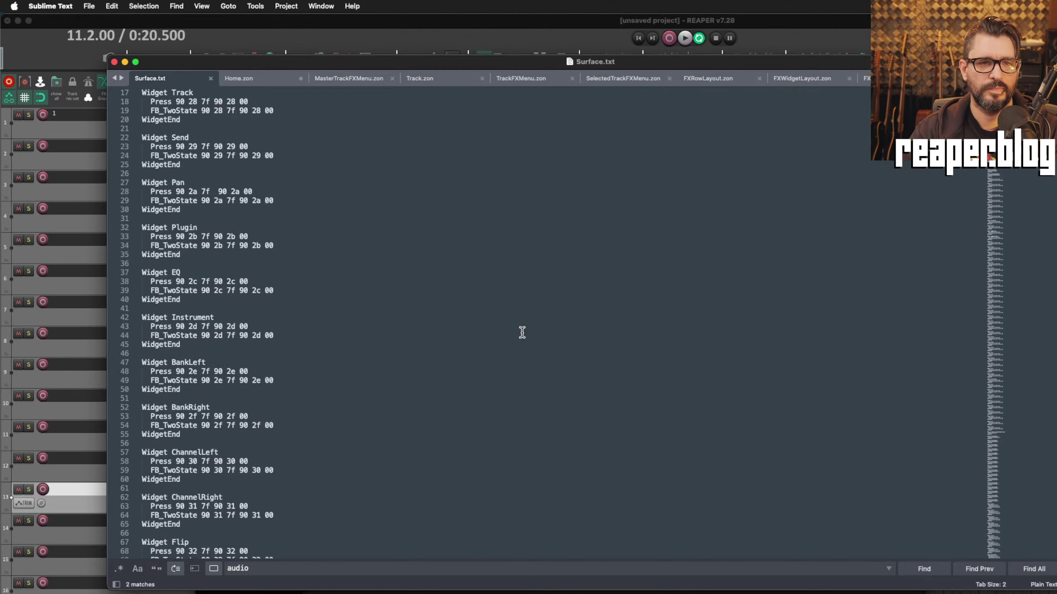
pyautogui.scroll(1, 522, 329)
pyautogui.tripleClick(150, 99)
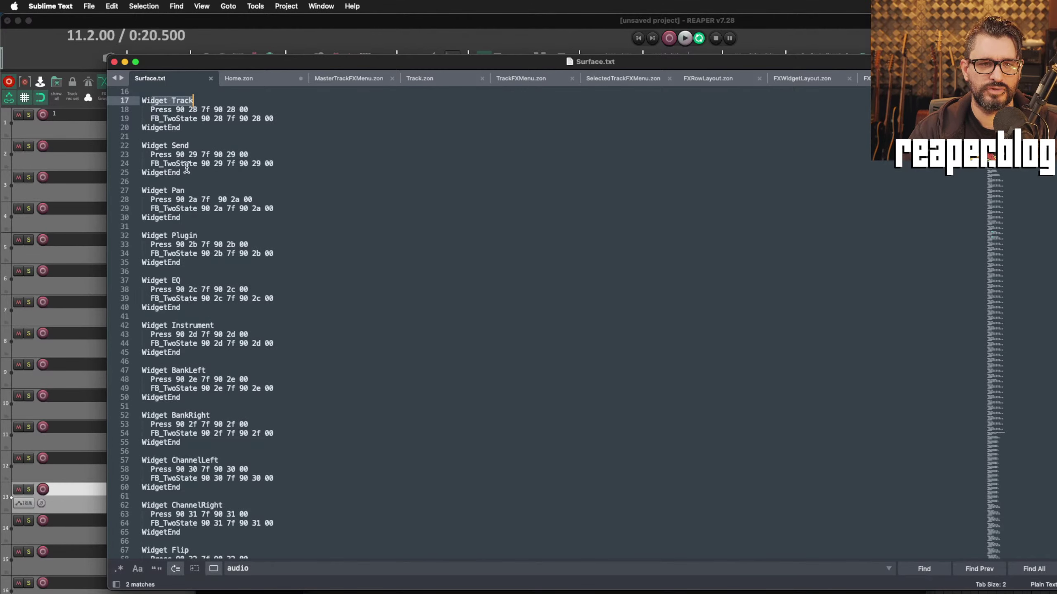
pyautogui.tripleClick(148, 145)
pyautogui.click(185, 190)
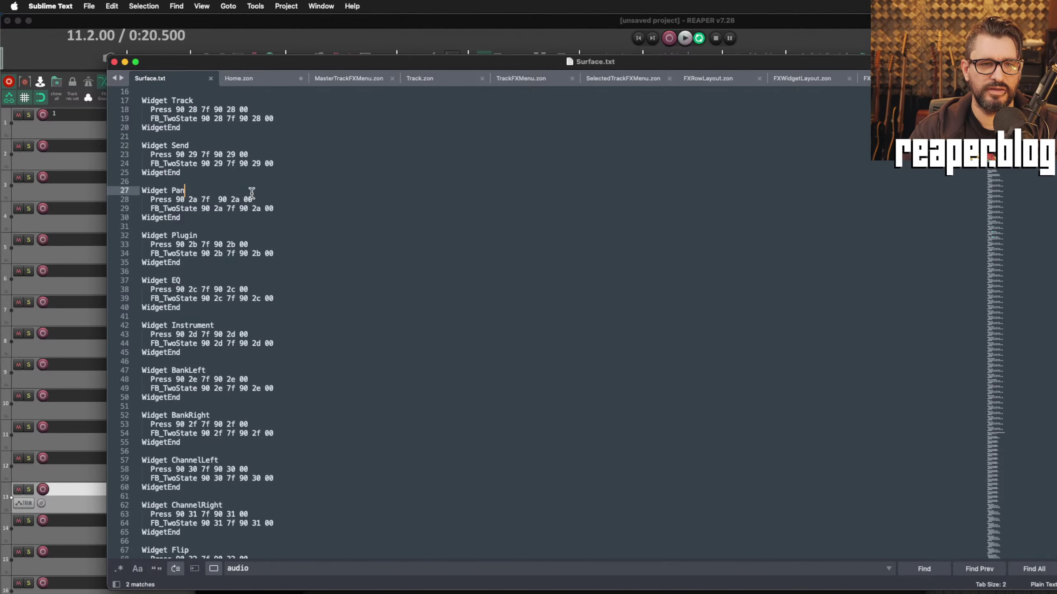
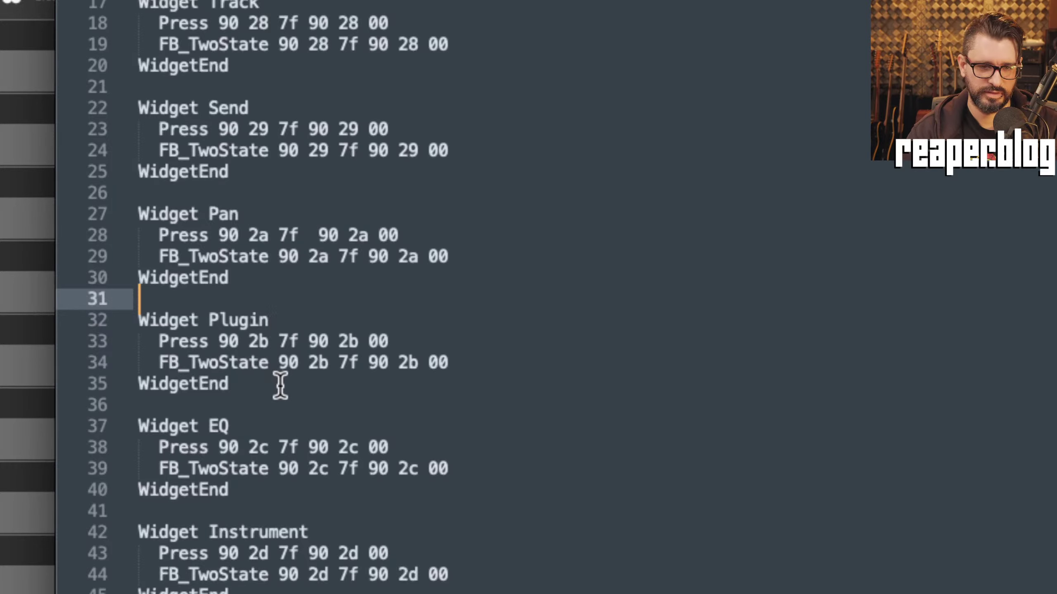
pyautogui.click(281, 384)
pyautogui.click(241, 280)
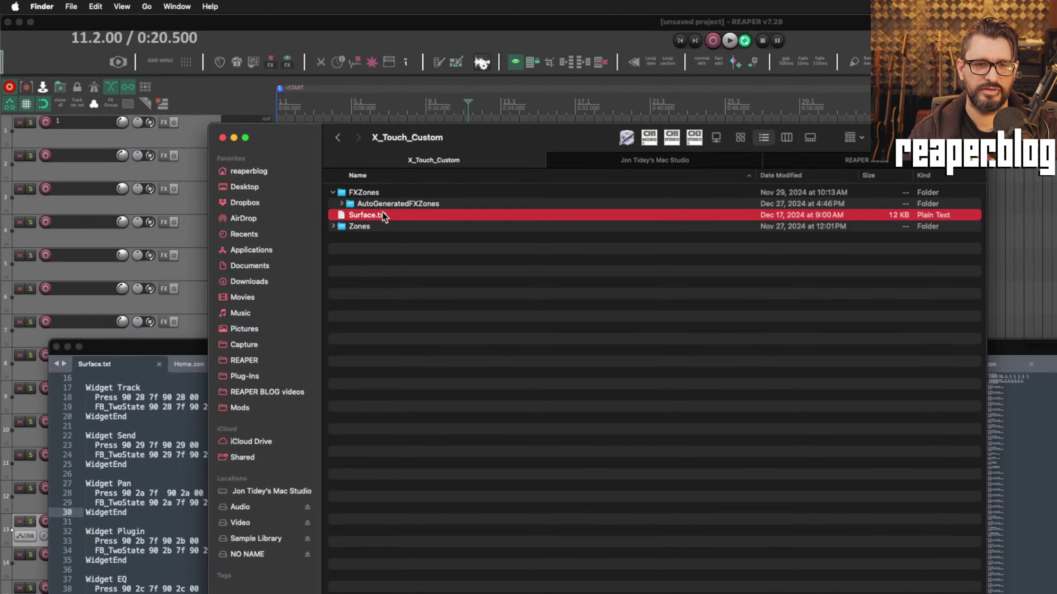
# Step: Switch to Finder, expand the Zones folder with its subfolders, collapse GoZones and select Home.zon in HomeZones
pyautogui.click(384, 225)
pyautogui.hotkey('alt', 'Right')
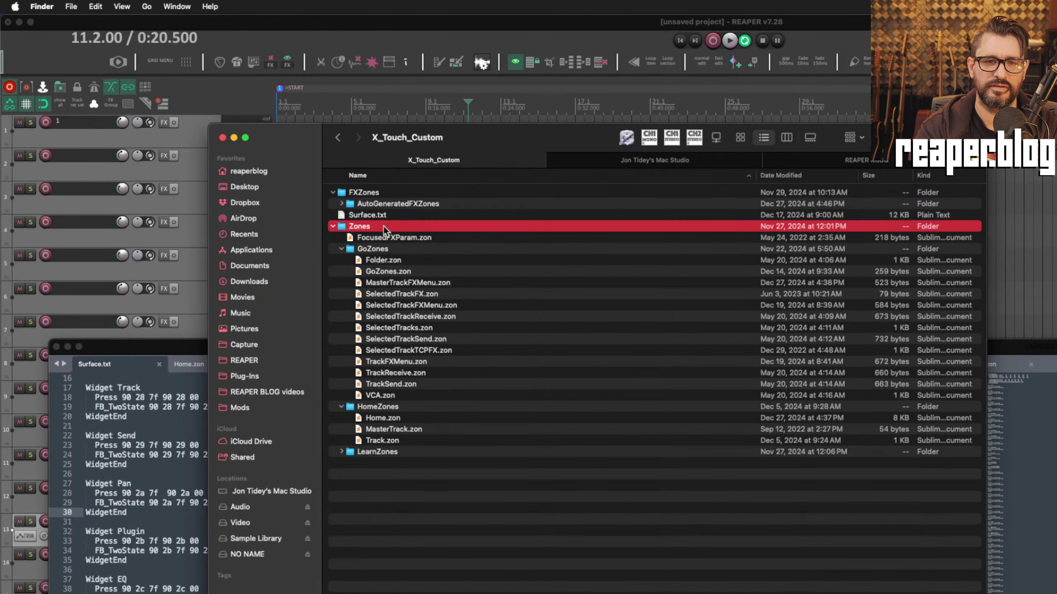
pyautogui.press('Down')
pyautogui.press('Down')
pyautogui.press('Left')
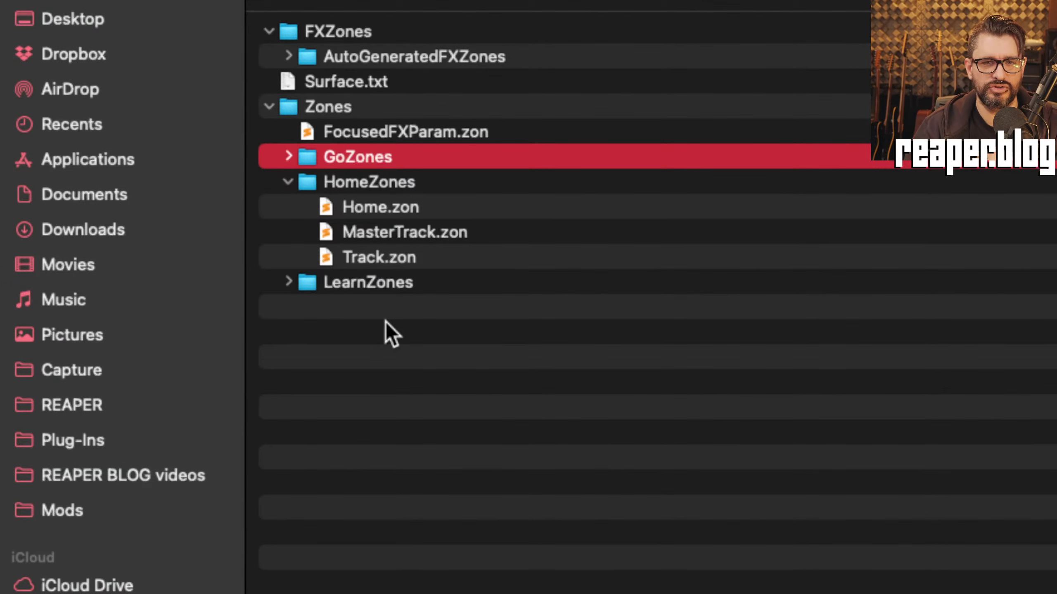
pyautogui.press('Down')
pyautogui.press('Down')
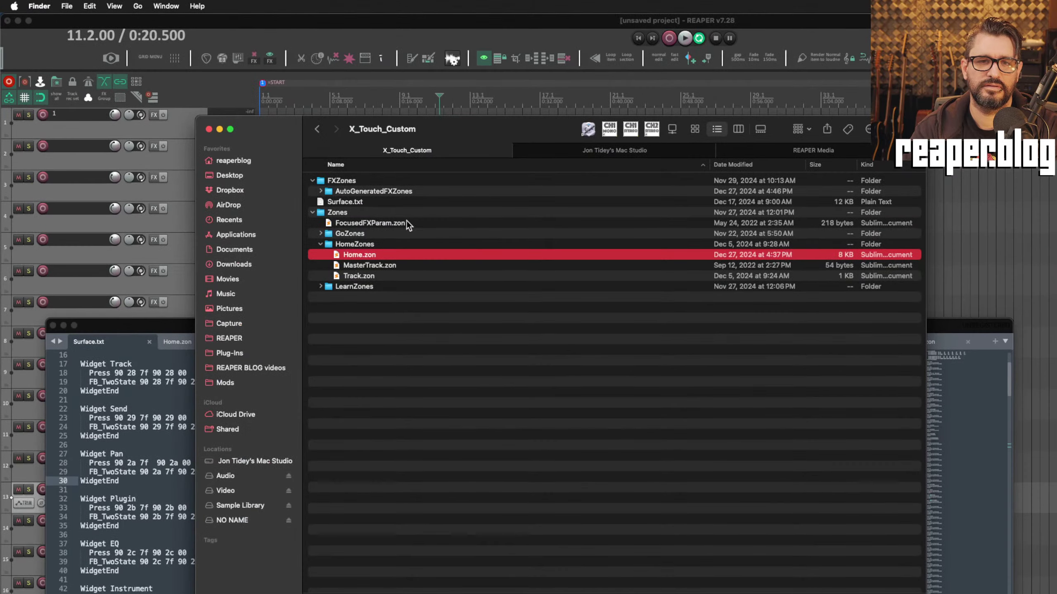
# Step: Return to Sublime Text, show Home.zon and move the editor window up to reveal more of the file
pyautogui.click(99, 459)
pyautogui.click(184, 347)
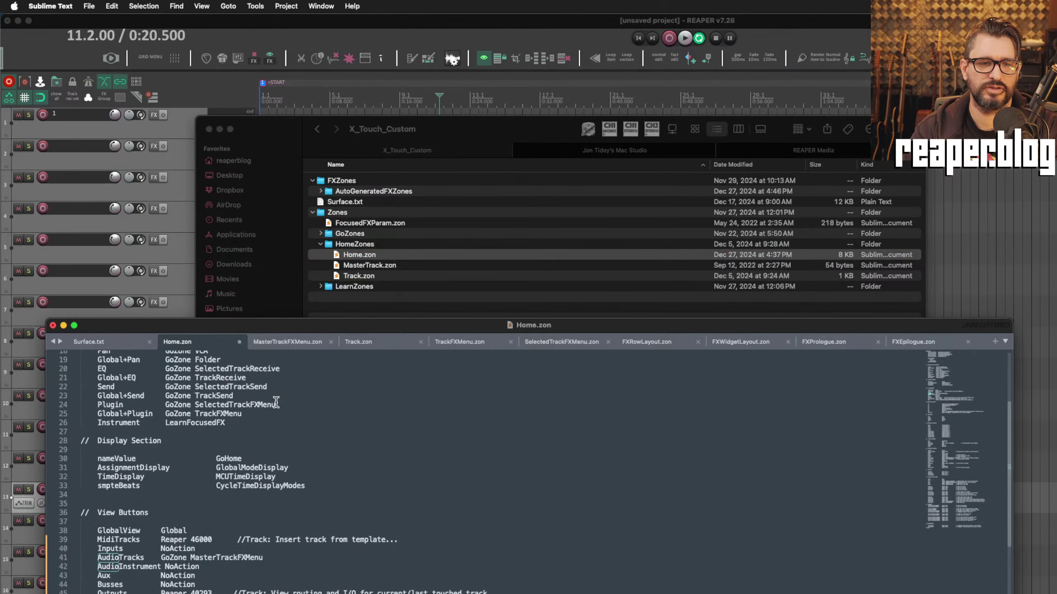
pyautogui.moveTo(284, 334); pyautogui.dragTo(344, 57)
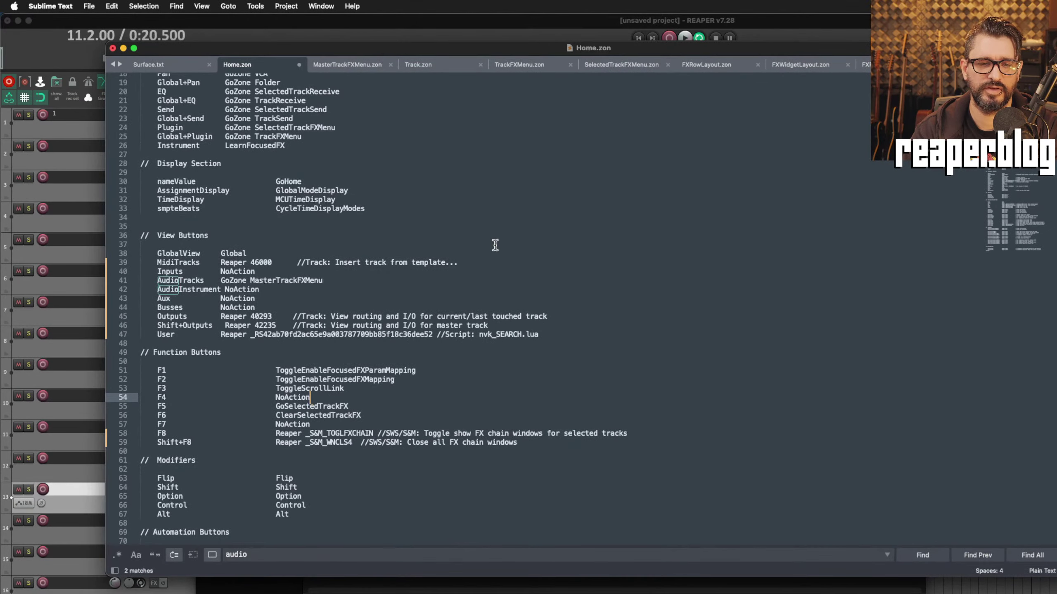
pyautogui.press('Escape')
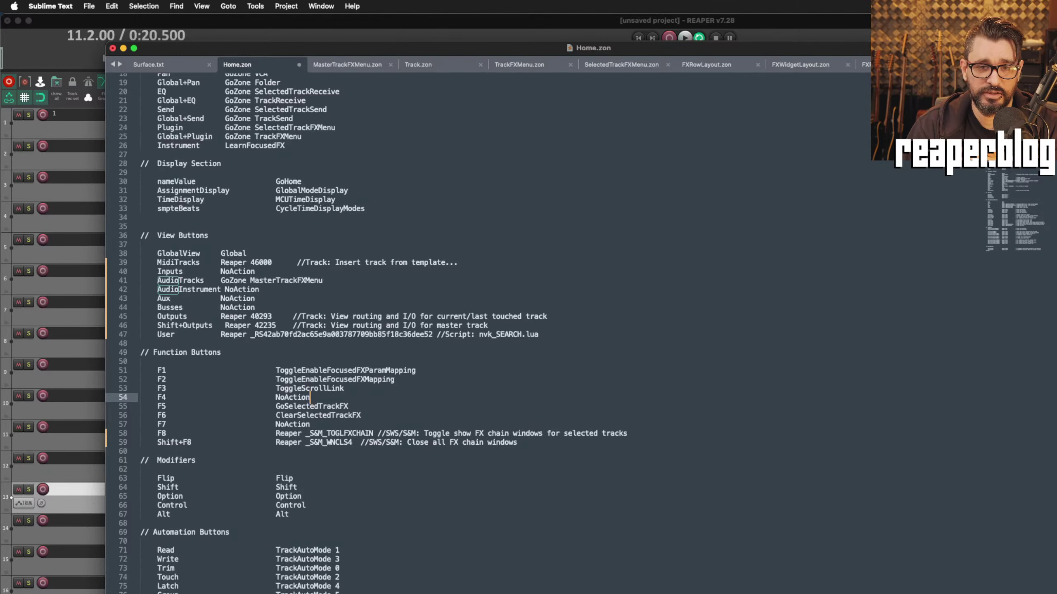
# Step: Highlight the five OnInitialization lines at the start of Home.zon
pyautogui.scroll(6, 603, 370)
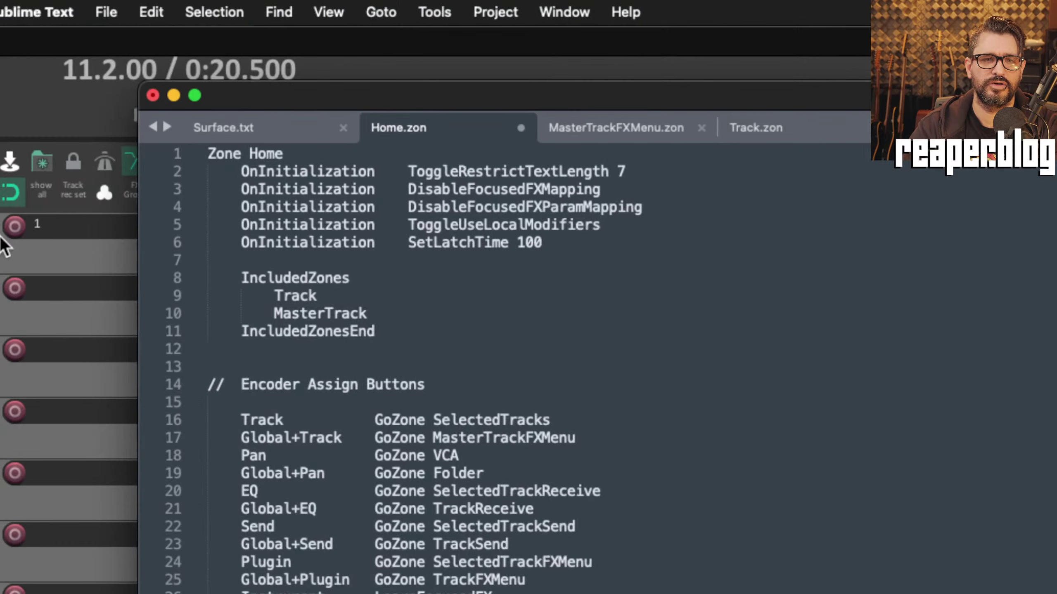
pyautogui.click(464, 260)
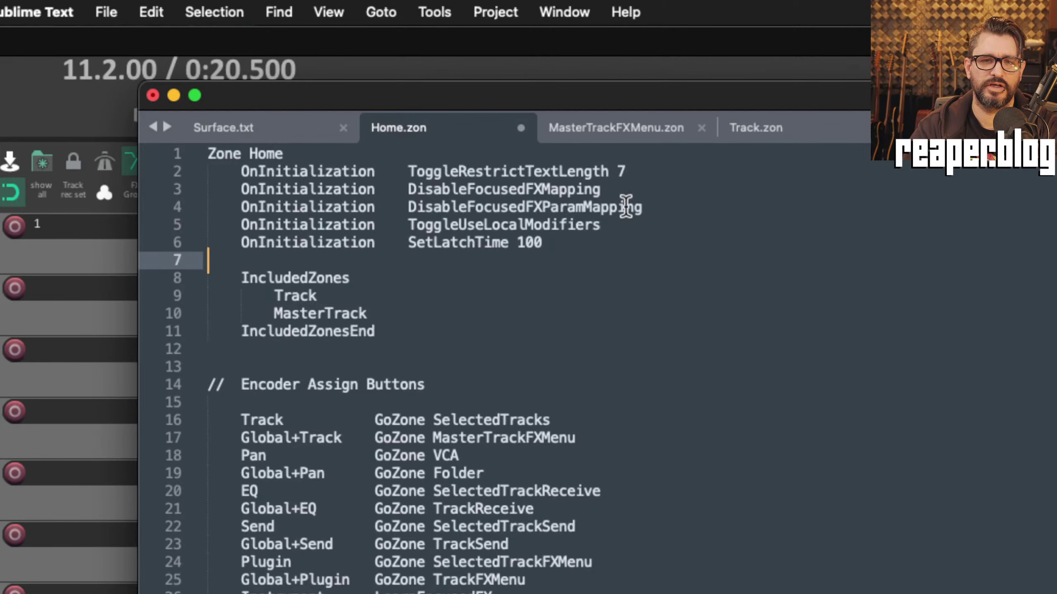
pyautogui.click(562, 243)
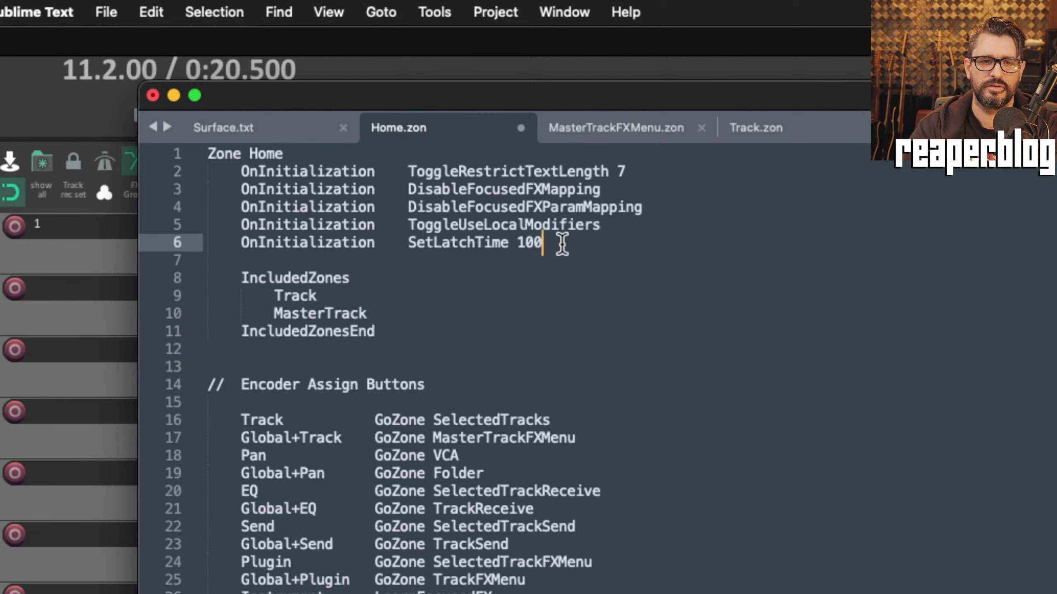
pyautogui.moveTo(562, 244); pyautogui.dragTo(207, 177)
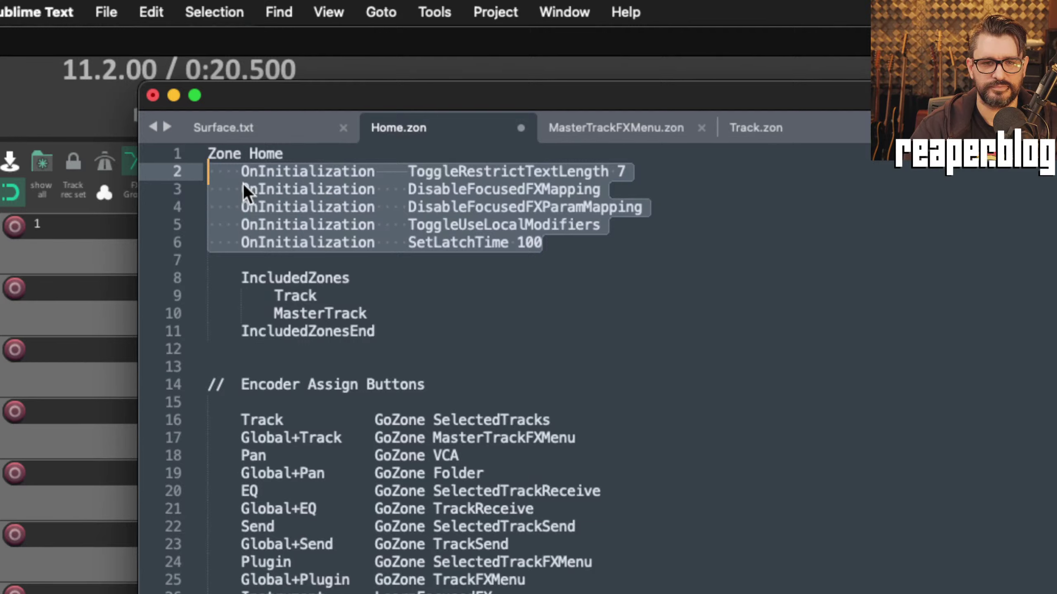
# Step: Highlight the IncludedZones block in Home.zon, then its Track entry
pyautogui.click(574, 313)
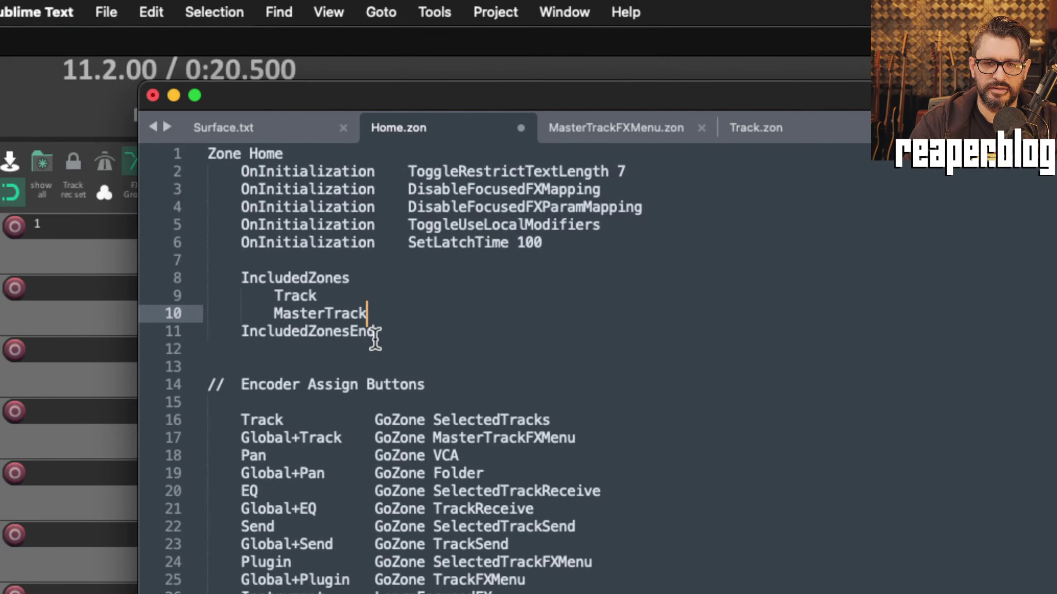
pyautogui.click(240, 273)
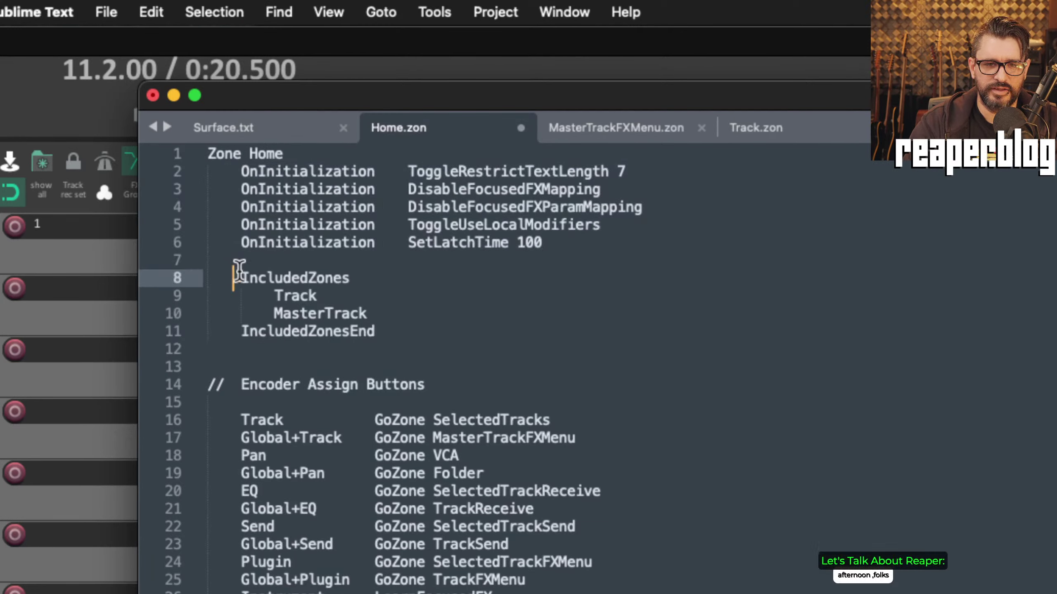
pyautogui.moveTo(240, 270); pyautogui.dragTo(417, 315)
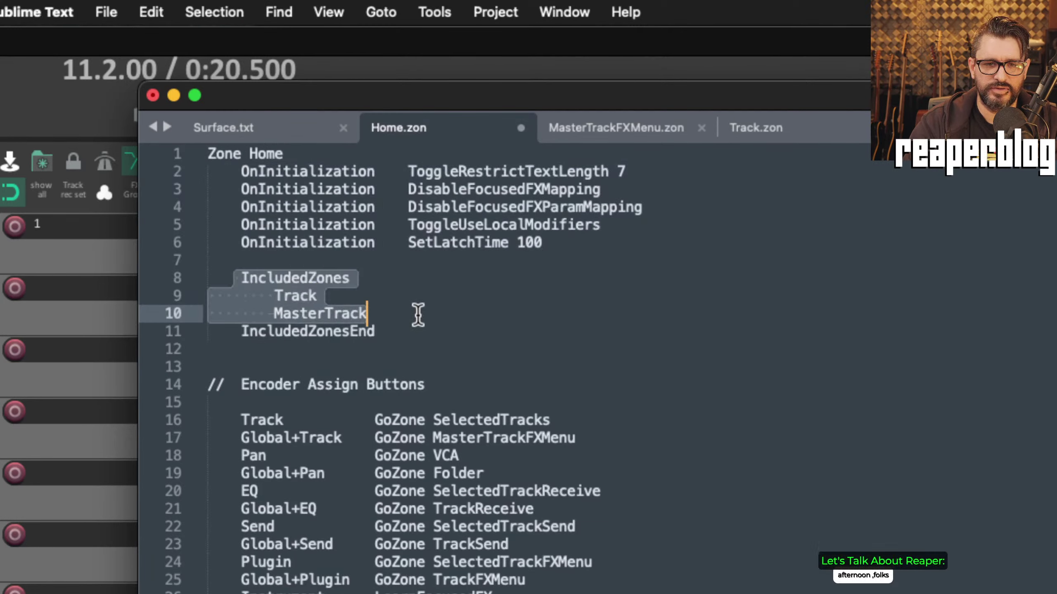
pyautogui.click(386, 319)
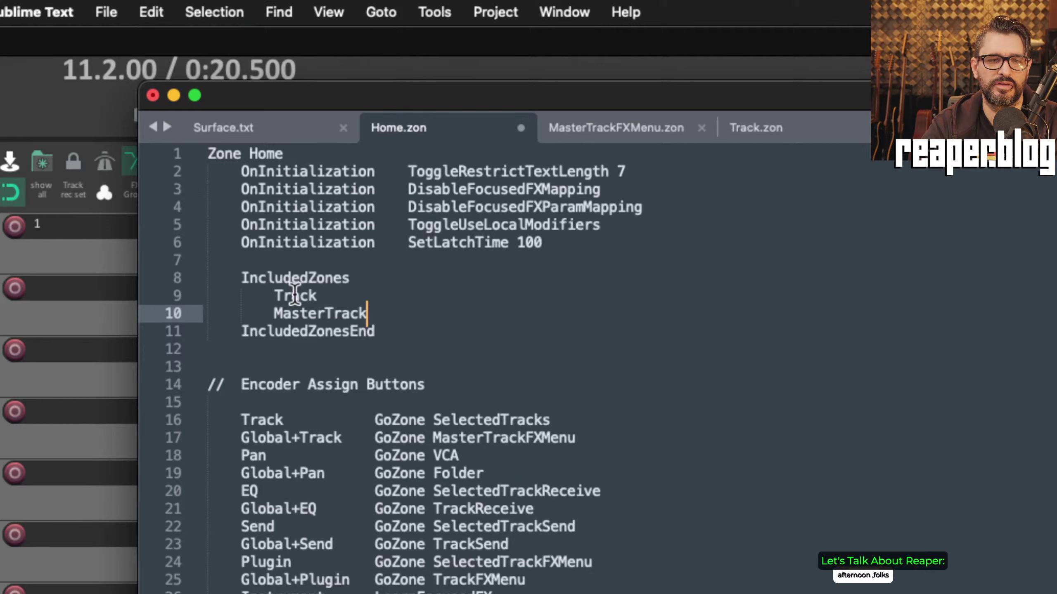
pyautogui.moveTo(271, 296); pyautogui.dragTo(328, 296)
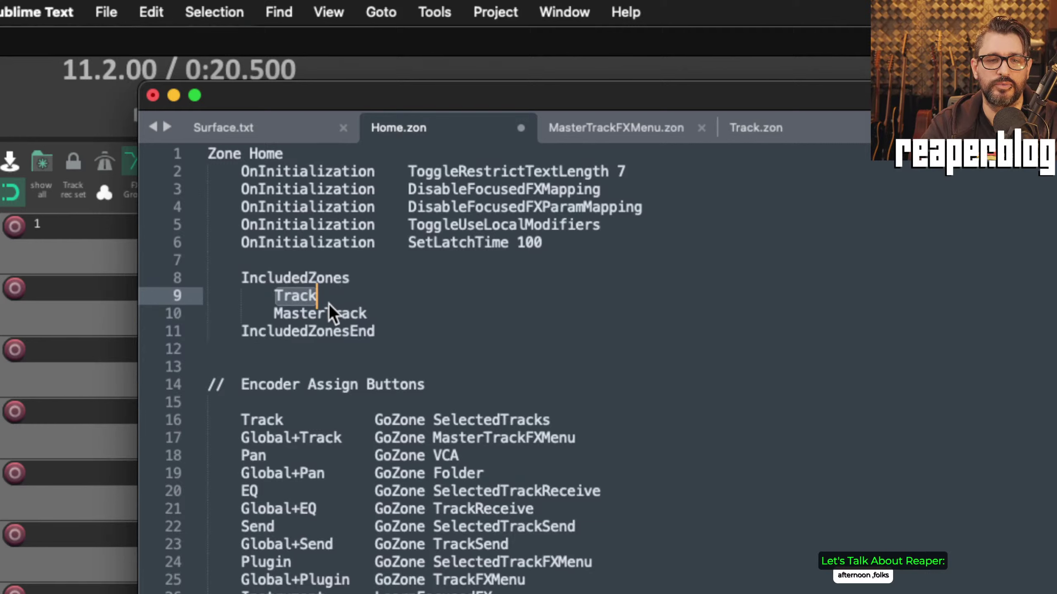
pyautogui.click(425, 363)
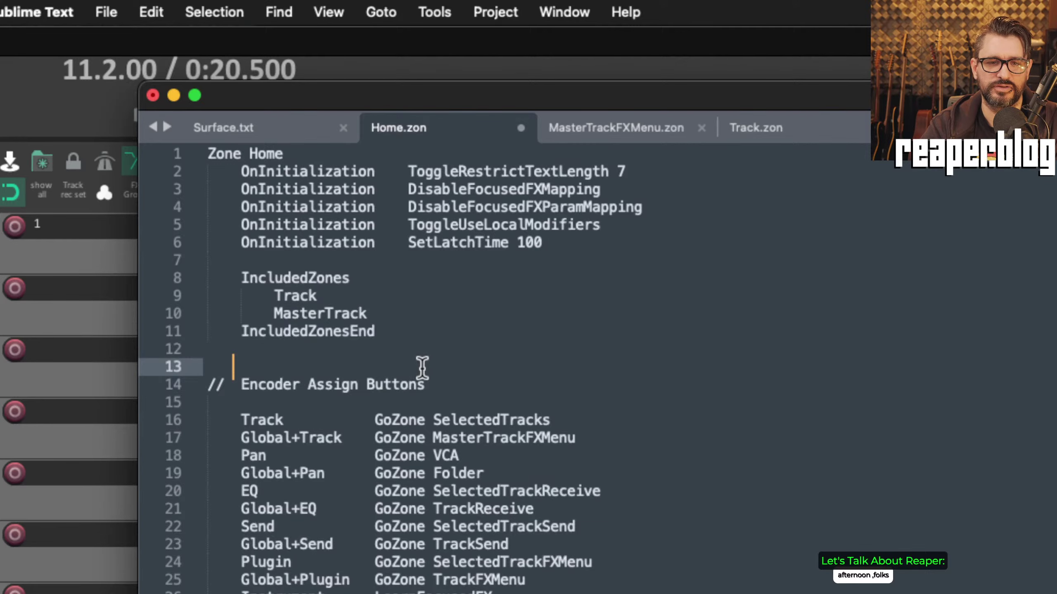
# Step: Examine the Encoder Assign Buttons section of Home.zon and highlight the Track button name
pyautogui.scroll(-5, 422, 368)
pyautogui.scroll(5, 422, 368)
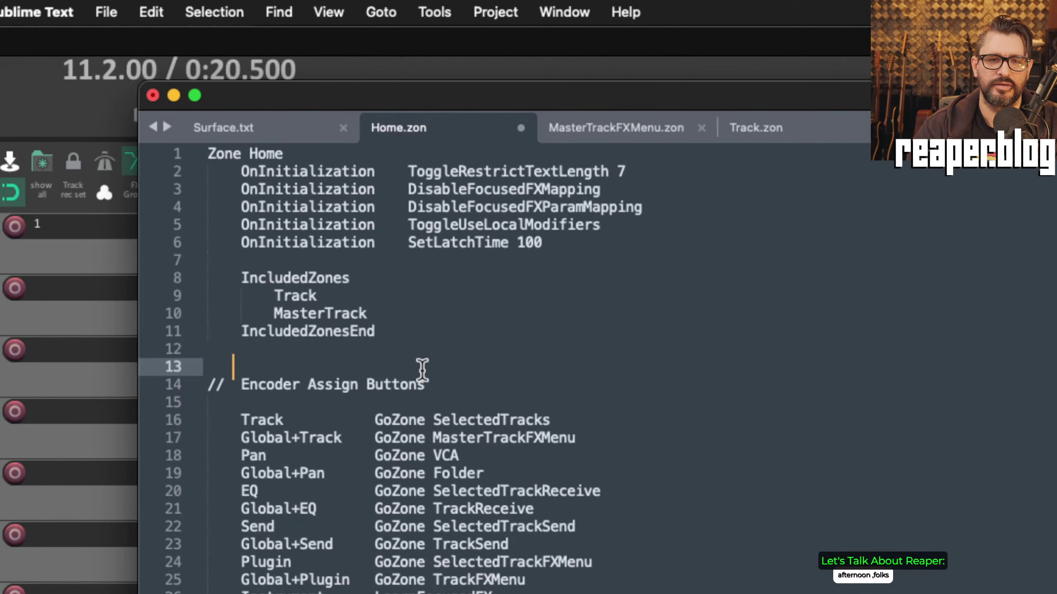
pyautogui.scroll(-4, 423, 367)
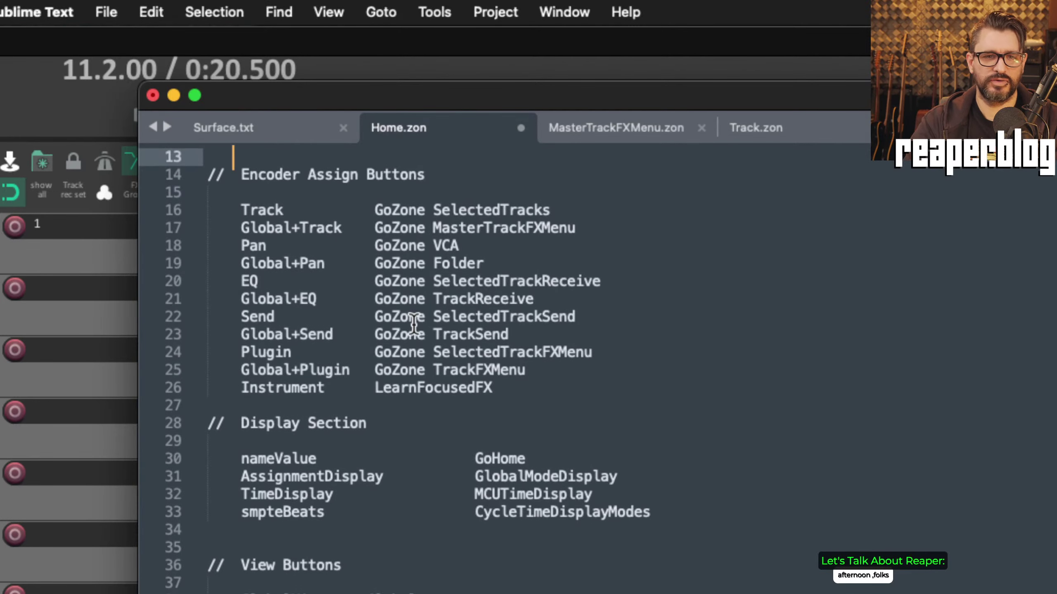
pyautogui.scroll(-1, 413, 325)
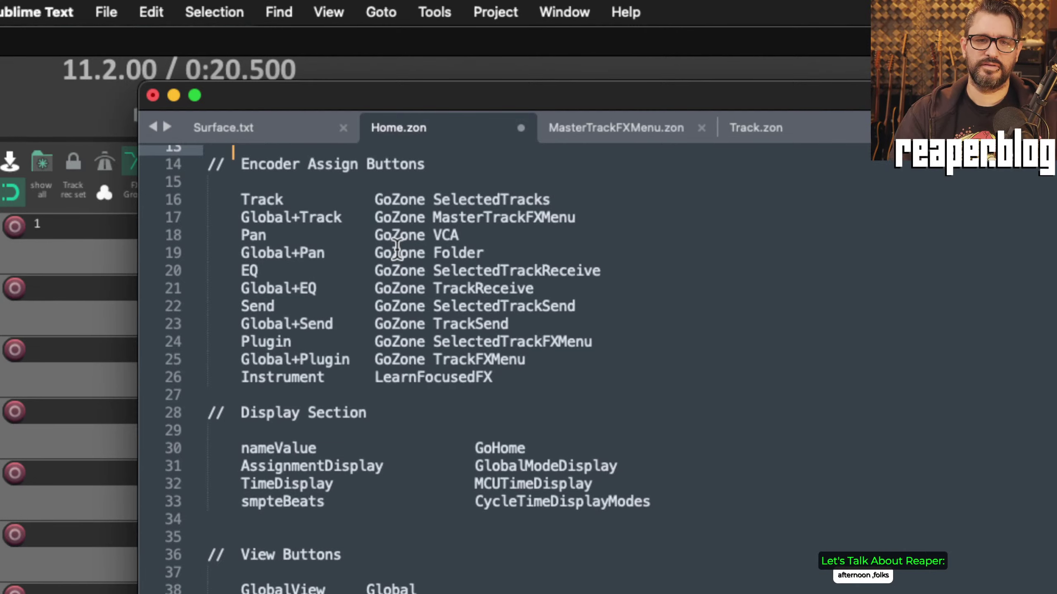
pyautogui.moveTo(237, 199); pyautogui.dragTo(283, 199)
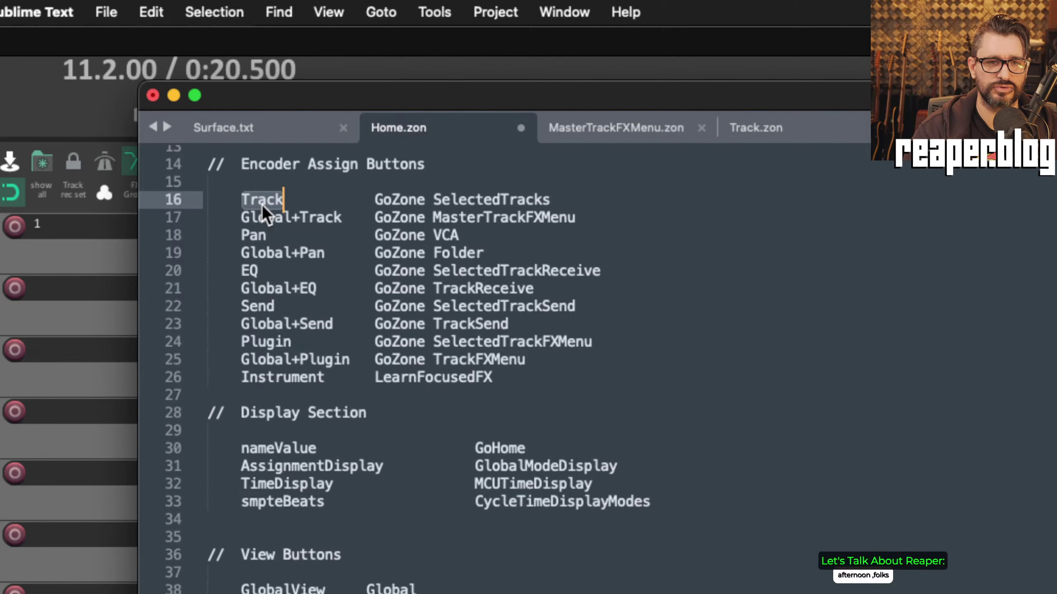
# Step: Show Surface.txt and highlight the Track widget definition and its widget name
pyautogui.click(257, 140)
pyautogui.scroll(3, 242, 319)
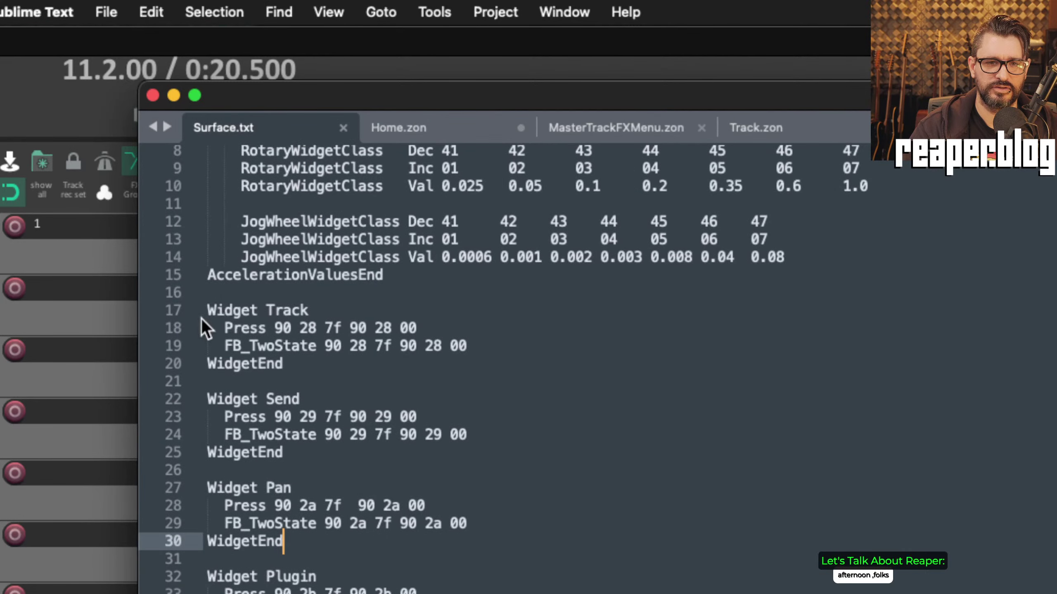
pyautogui.moveTo(208, 309); pyautogui.dragTo(361, 359)
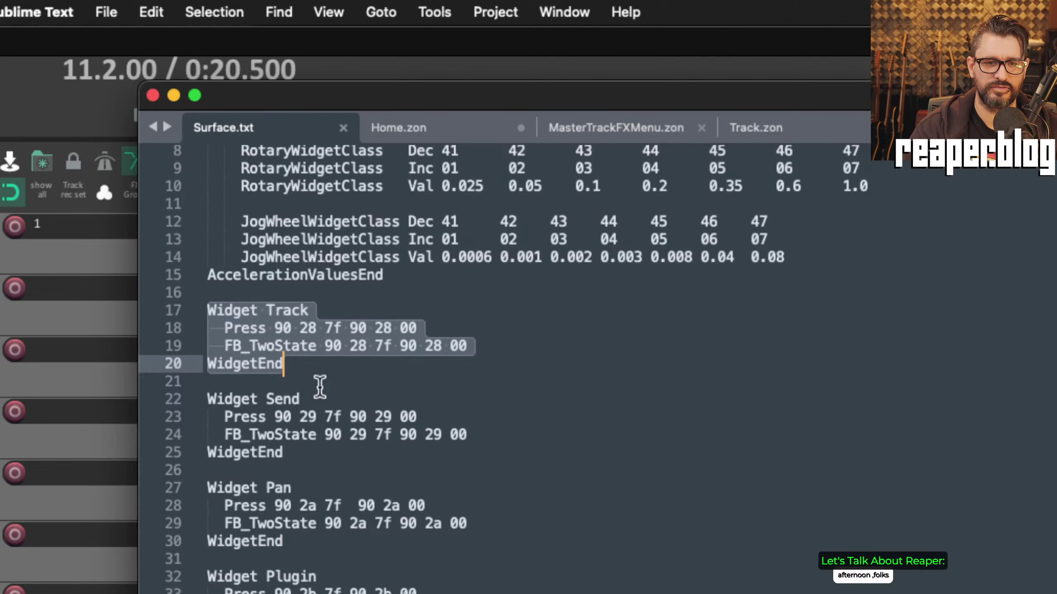
pyautogui.doubleClick(268, 308)
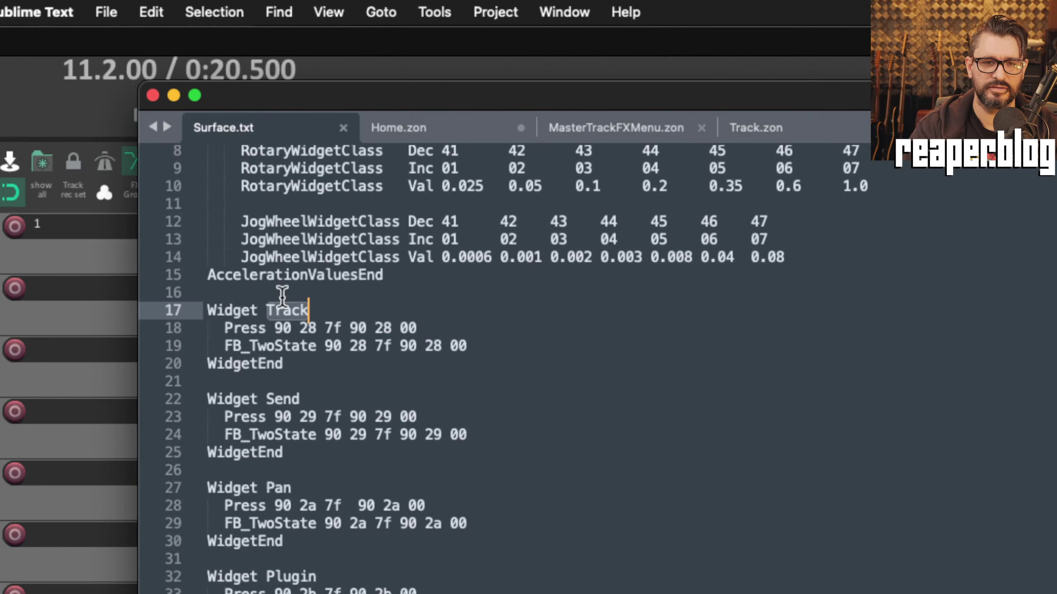
# Step: Return to Home.zon, highlight GoZone and SelectedTracks in the Track button's assignment, and shift the editor window aside
pyautogui.click(441, 131)
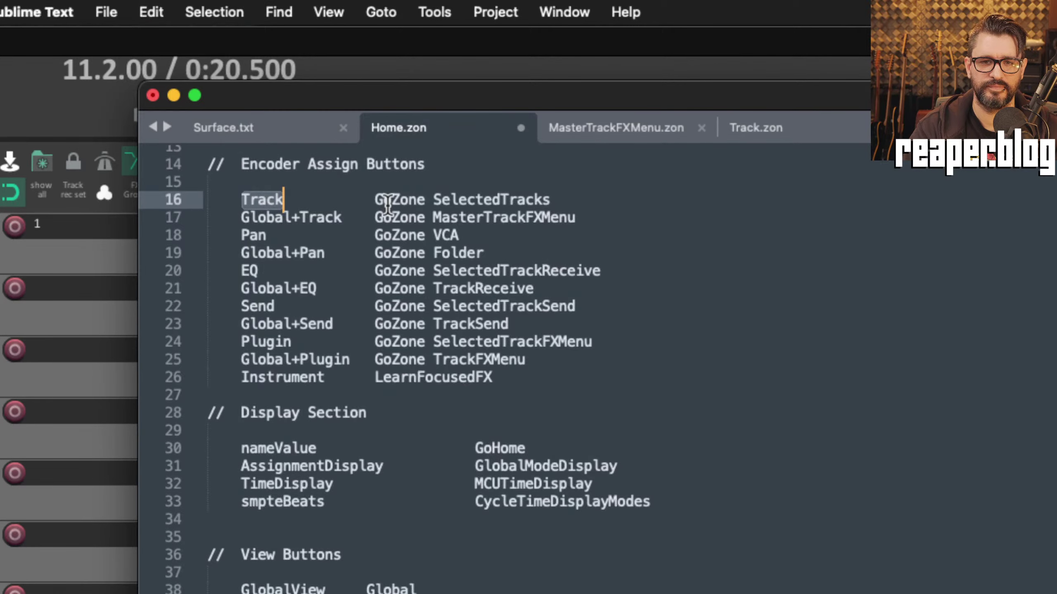
pyautogui.moveTo(374, 199); pyautogui.dragTo(424, 202)
pyautogui.click(432, 202)
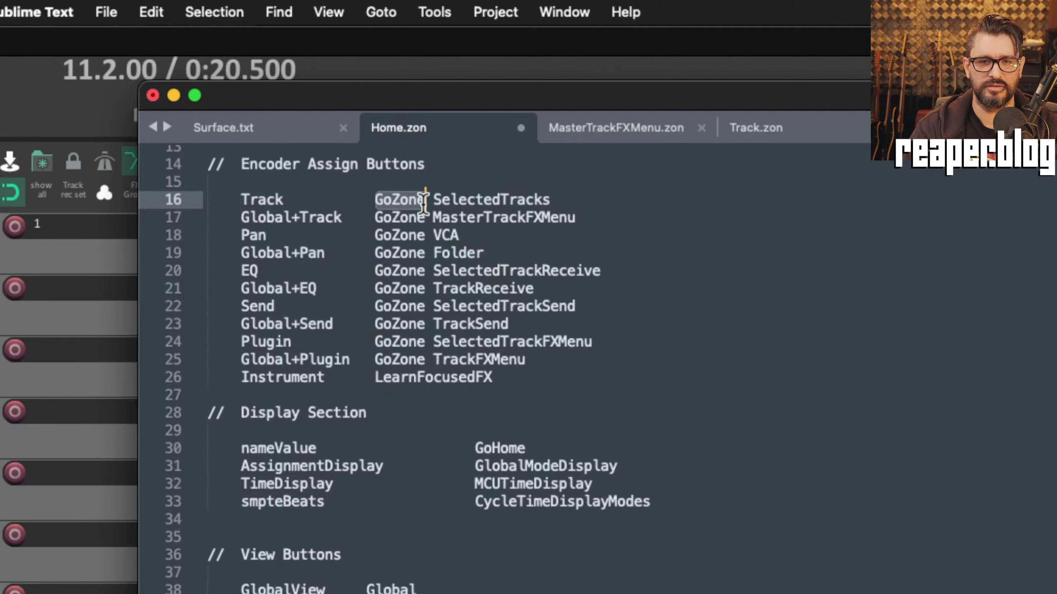
pyautogui.click(432, 202)
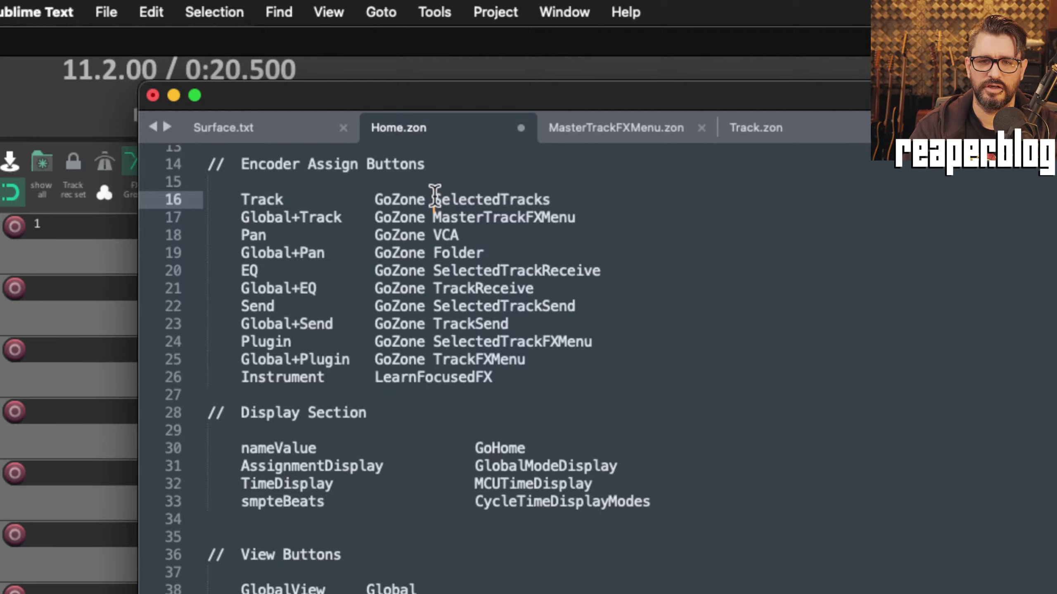
pyautogui.moveTo(433, 200); pyautogui.dragTo(573, 201)
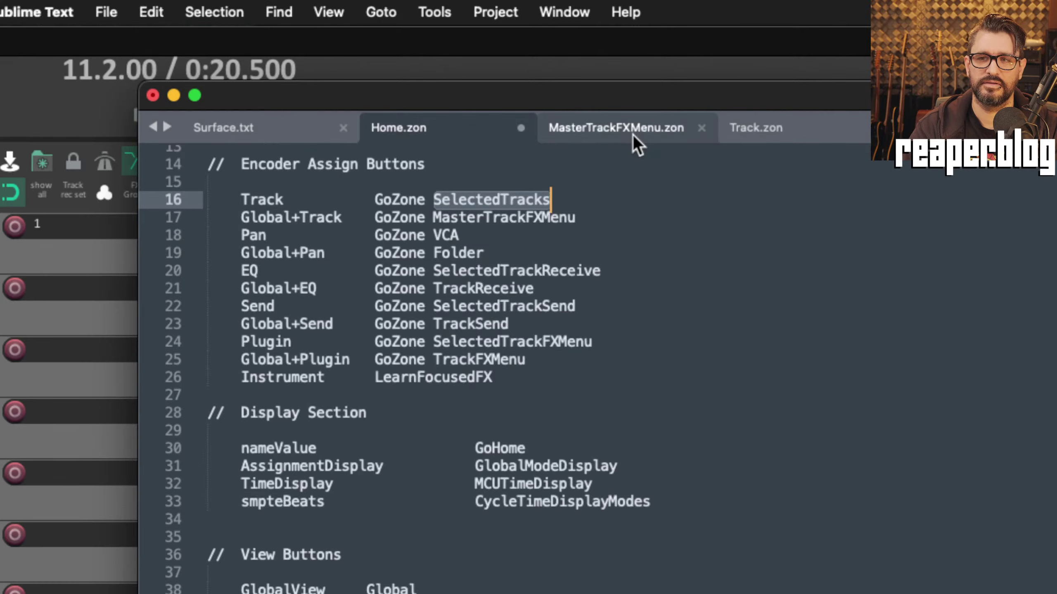
pyautogui.moveTo(742, 97); pyautogui.dragTo(603, 133)
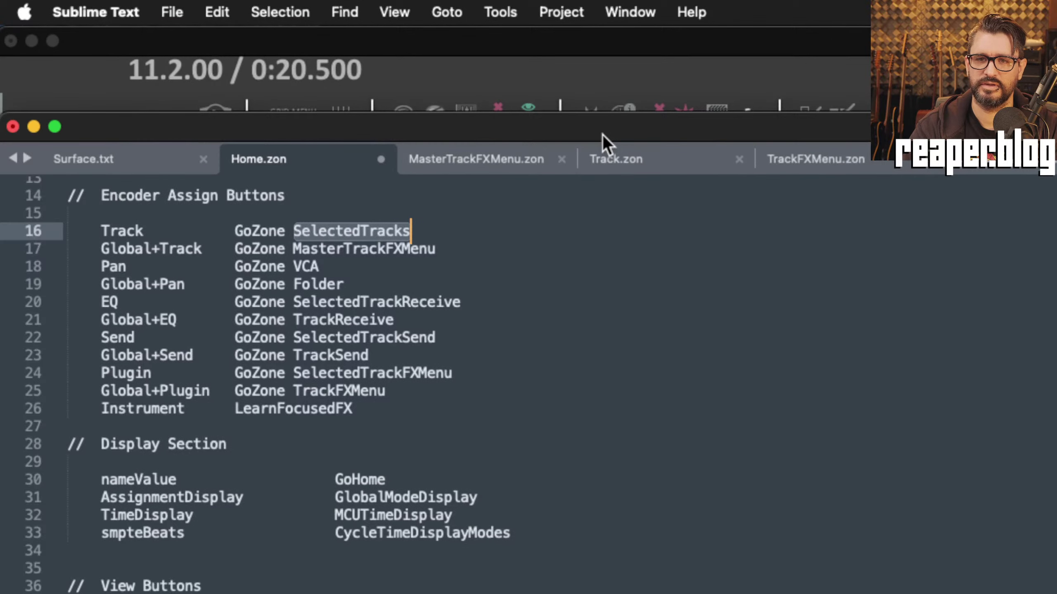
# Step: View the Track.zon file, reposition the editor window, and return to Home.zon
pyautogui.click(656, 162)
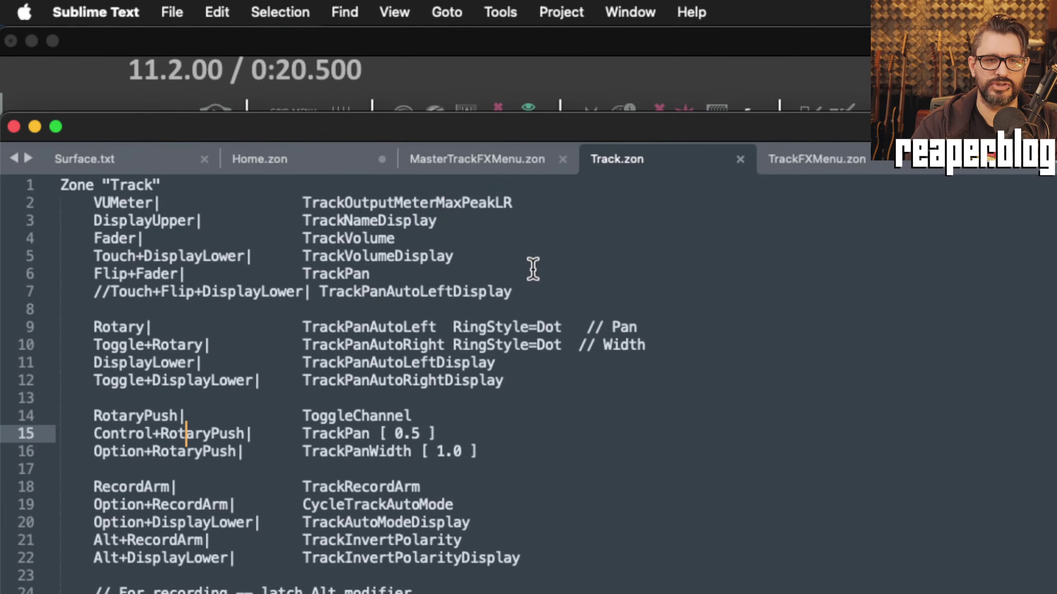
pyautogui.moveTo(584, 123); pyautogui.dragTo(612, 37)
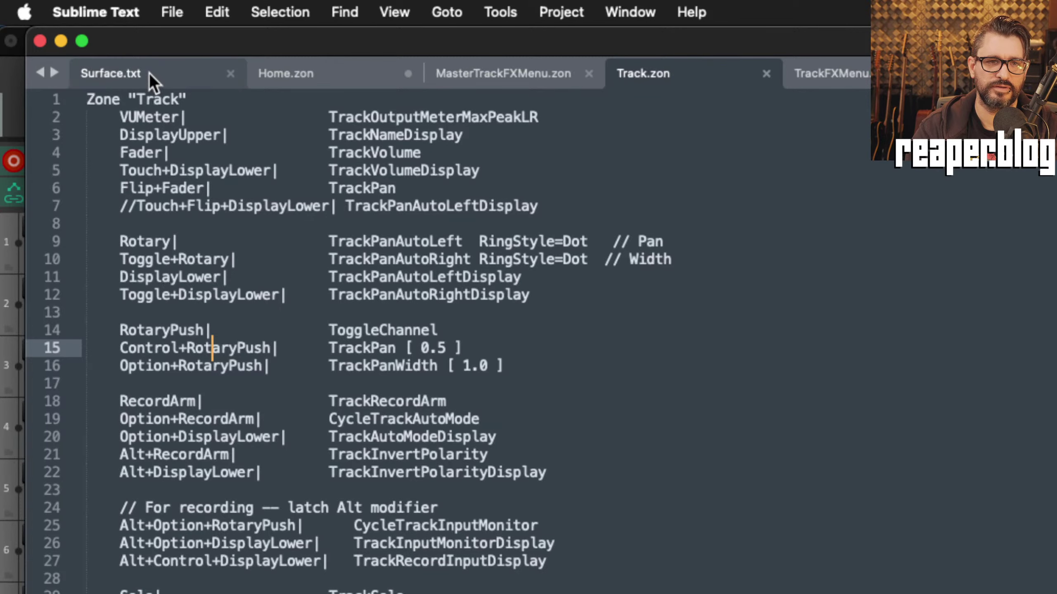
pyautogui.click(281, 73)
pyautogui.click(294, 270)
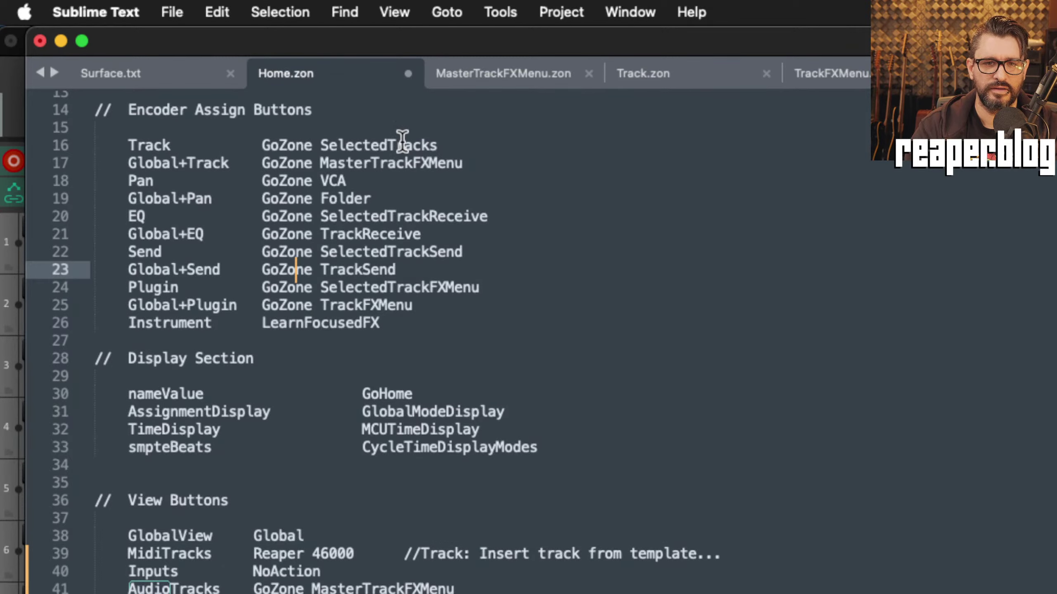
# Step: Highlight the GoZone assignments under Encoder Assign Buttons, followed by the Instrument line with LearnFocusedFX
pyautogui.moveTo(262, 145); pyautogui.dragTo(387, 306)
pyautogui.click(415, 319)
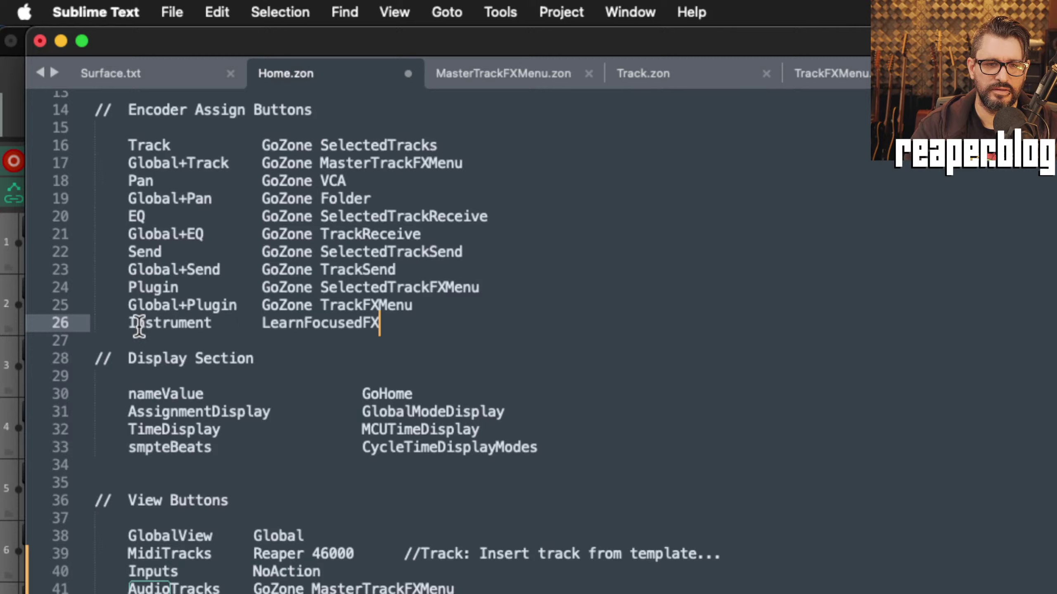
pyautogui.moveTo(128, 324); pyautogui.dragTo(388, 324)
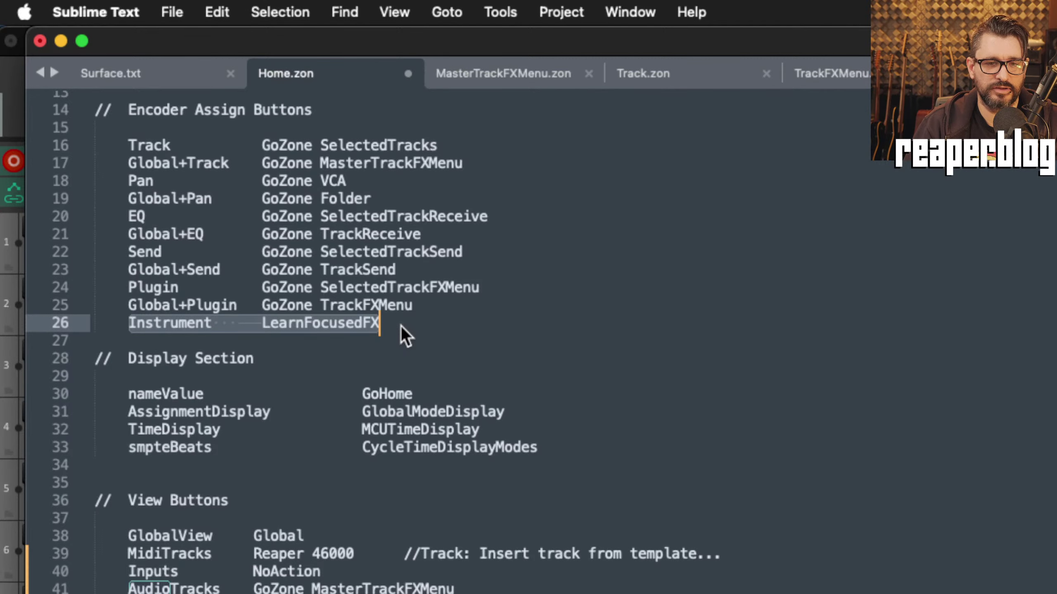
pyautogui.click(431, 391)
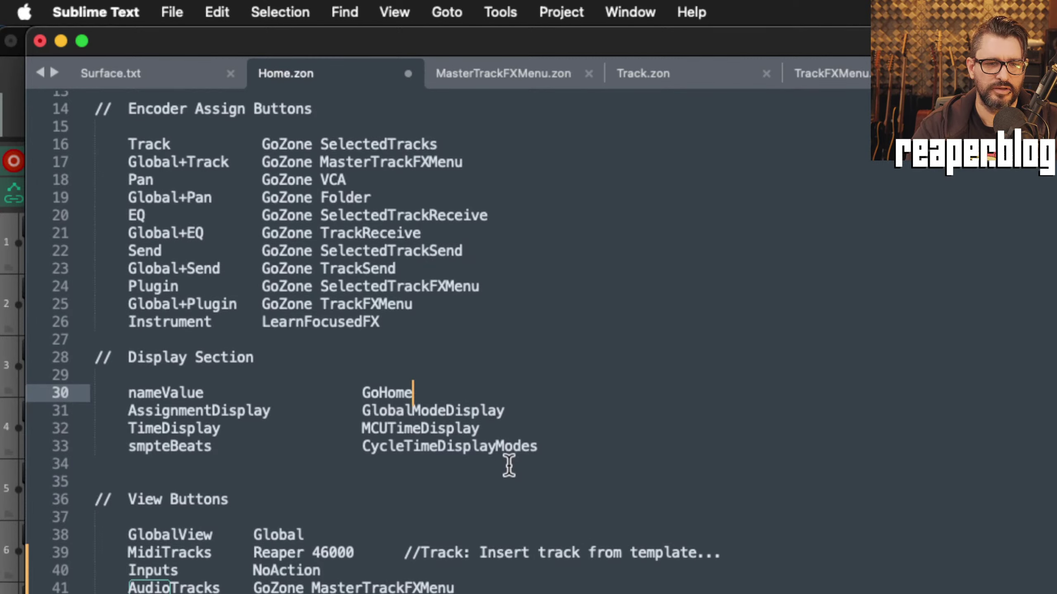
# Step: Find the View Buttons section of Home.zon and highlight the GlobalView widget name and its Global action
pyautogui.scroll(-6, 508, 465)
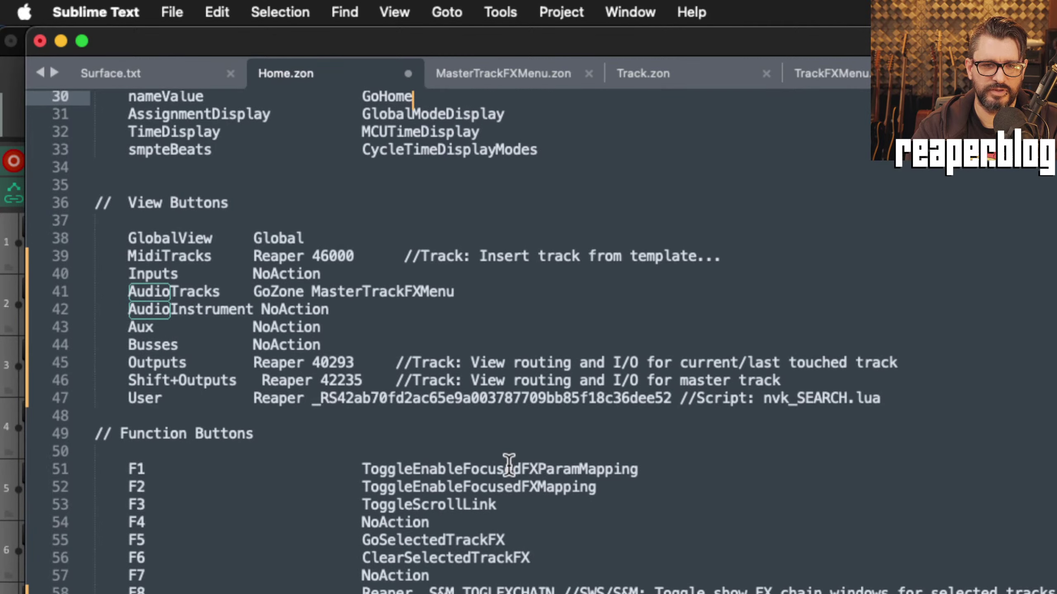
pyautogui.scroll(-2, 508, 465)
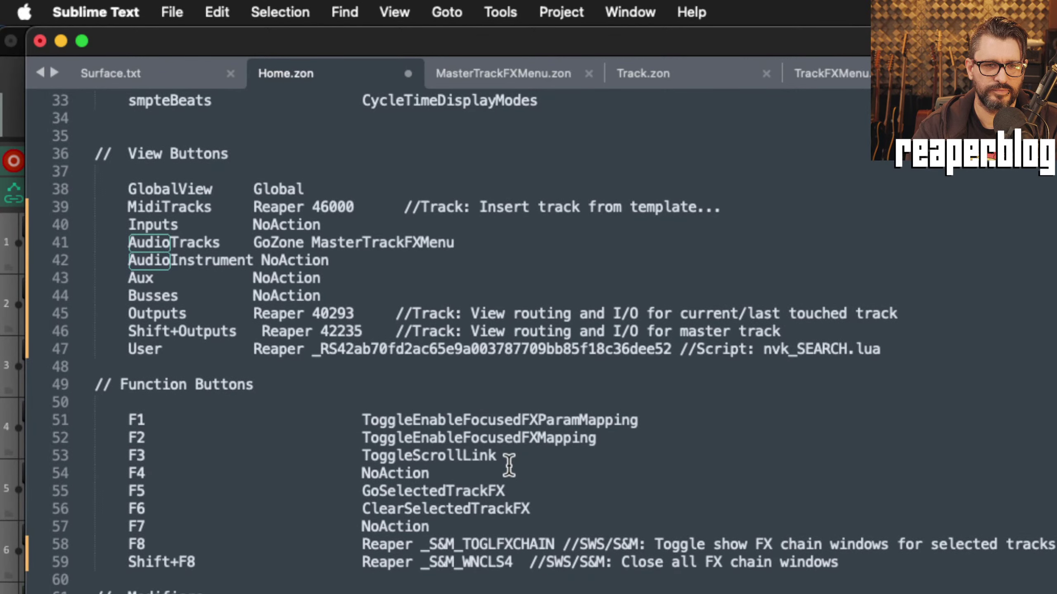
pyautogui.scroll(3, 508, 464)
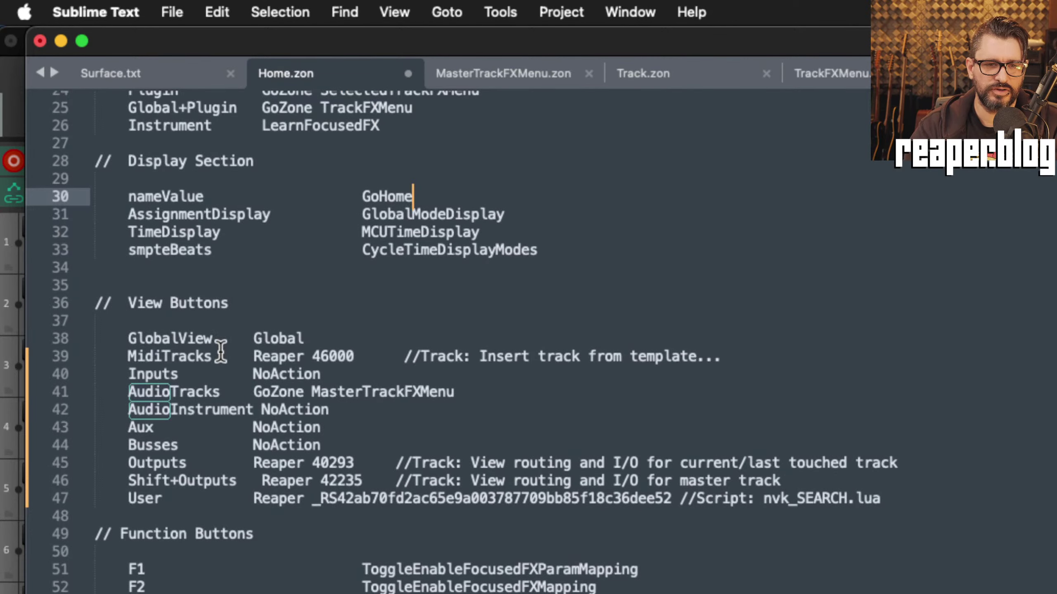
pyautogui.click(134, 352)
pyautogui.moveTo(129, 338); pyautogui.dragTo(213, 336)
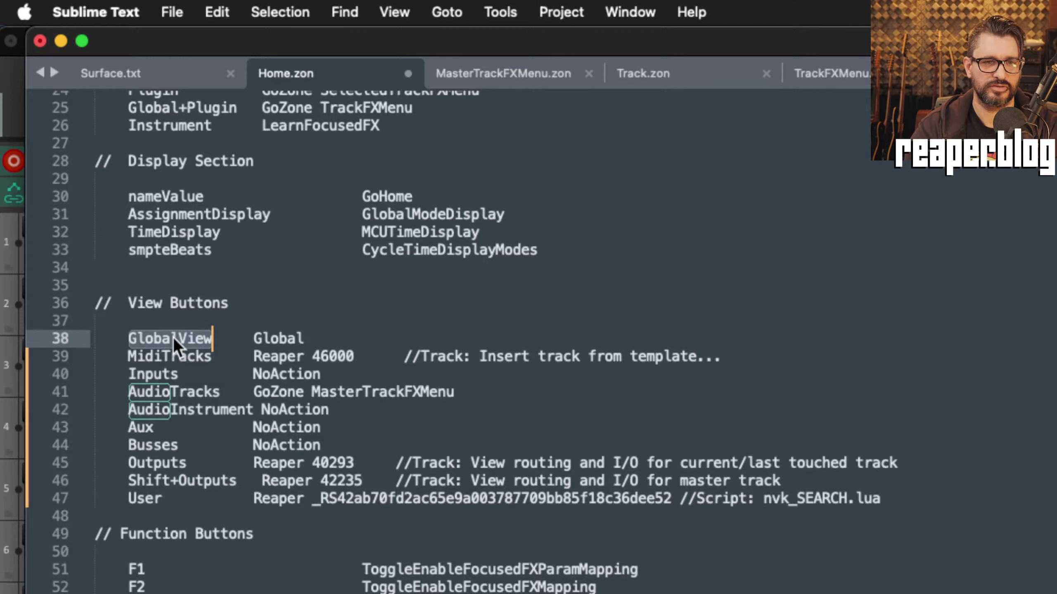
pyautogui.moveTo(253, 338); pyautogui.dragTo(318, 336)
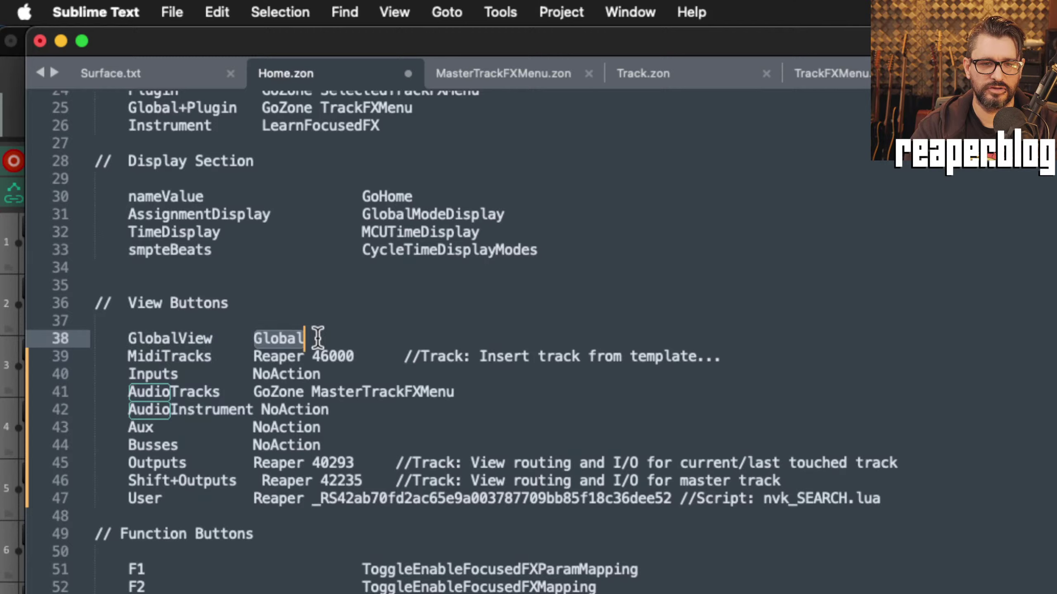
# Step: Highlight the Reaper 46000 action assigned to MidiTracks and the slashes that start its comment
pyautogui.click(344, 397)
pyautogui.click(254, 356)
pyautogui.moveTo(253, 356); pyautogui.dragTo(362, 356)
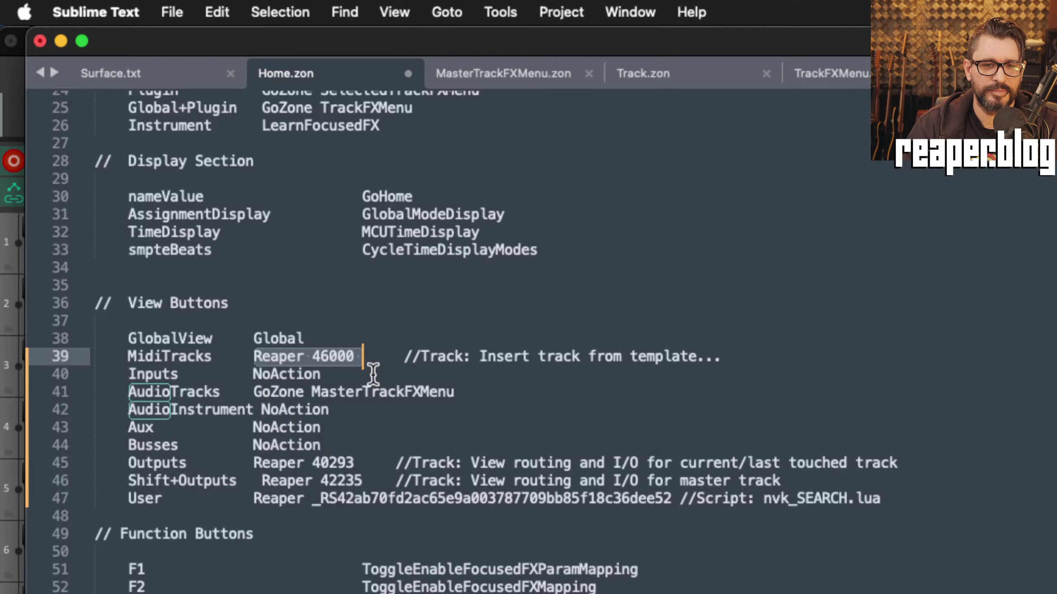
pyautogui.click(387, 371)
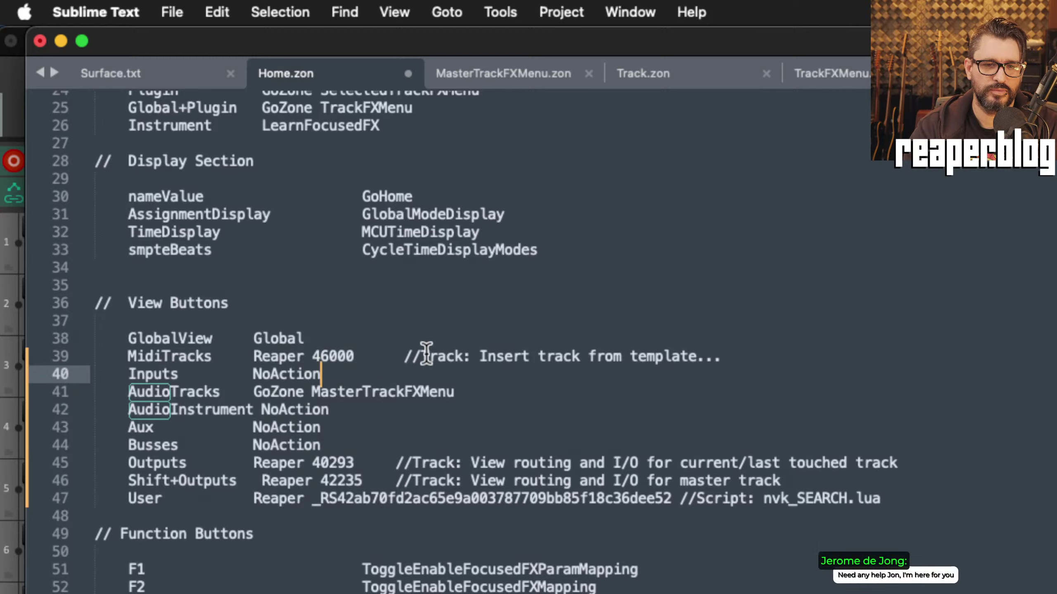
pyautogui.doubleClick(415, 356)
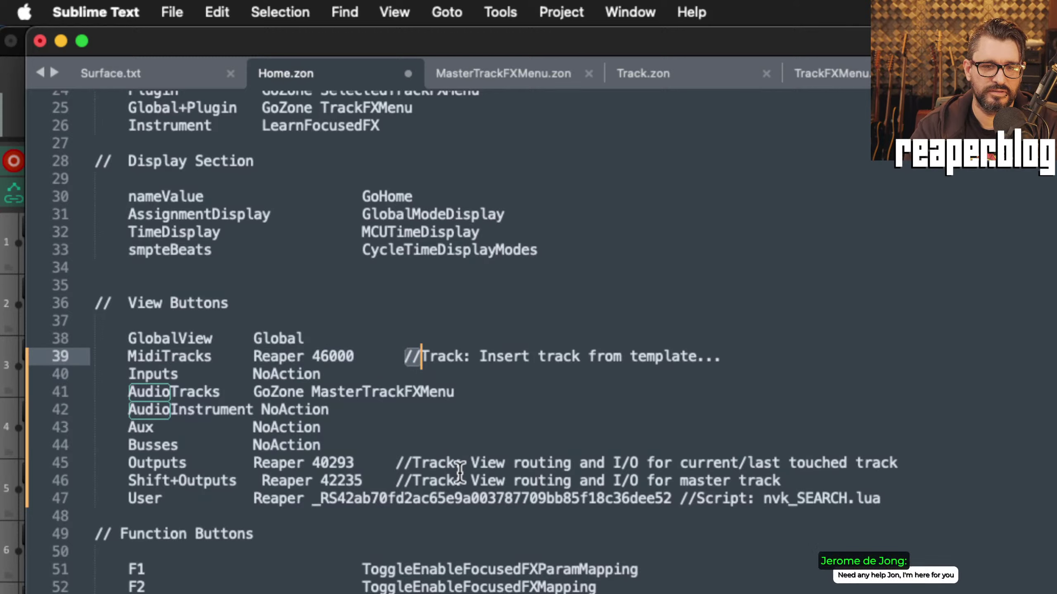
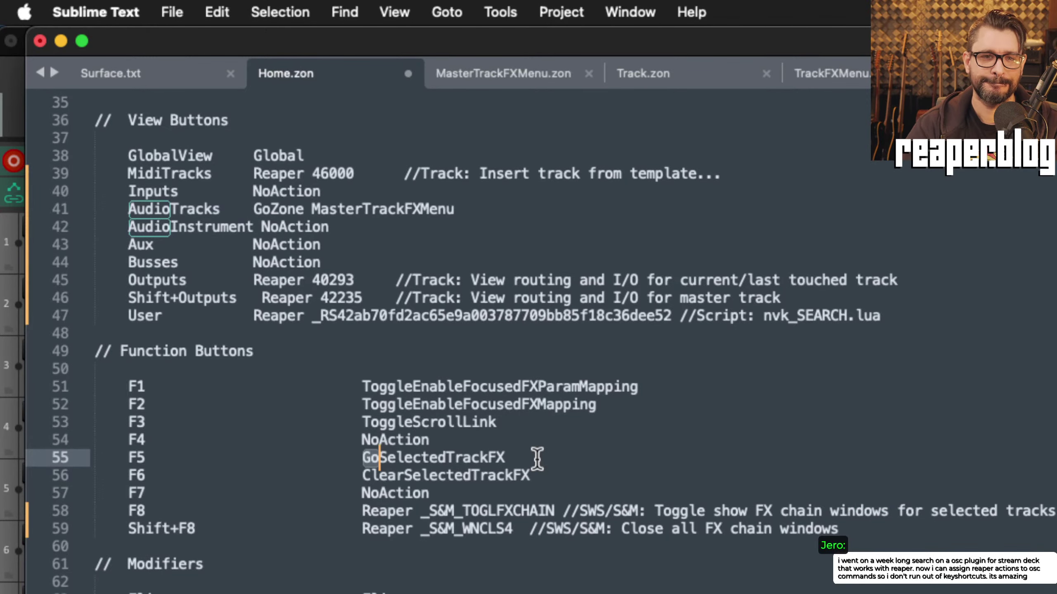
# Step: Highlight the Reaper 40293 action on the Outputs line and the start of its comment
pyautogui.click(398, 294)
pyautogui.click(305, 314)
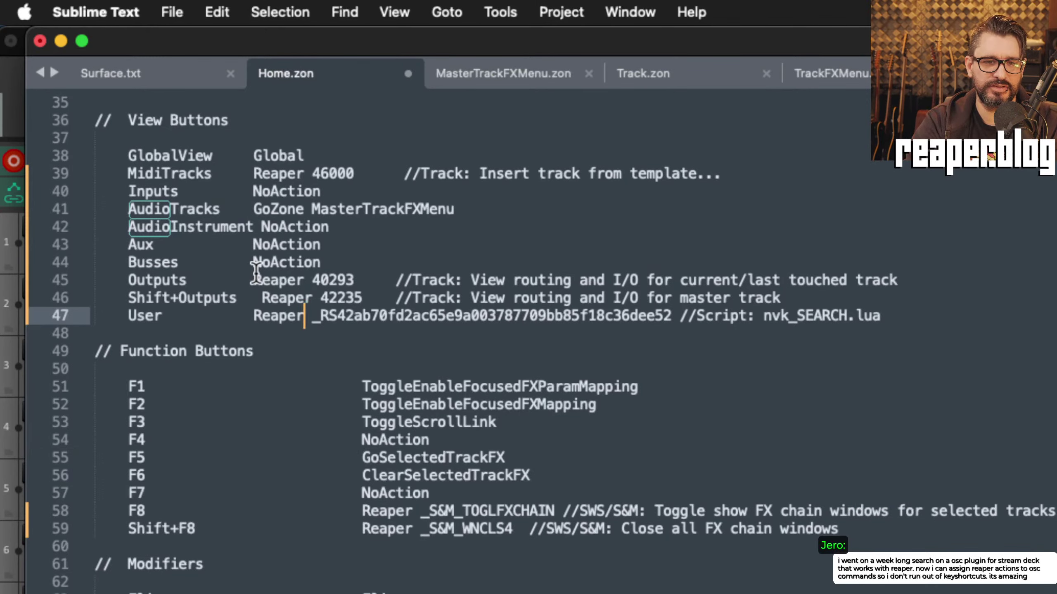
pyautogui.moveTo(255, 277); pyautogui.dragTo(353, 278)
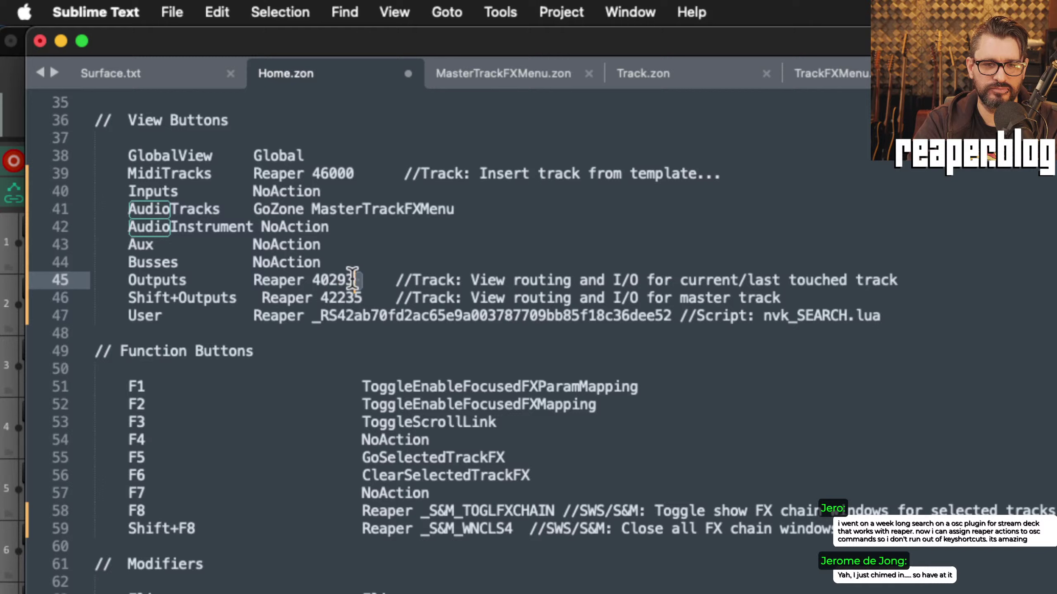
pyautogui.click(287, 298)
pyautogui.click(413, 316)
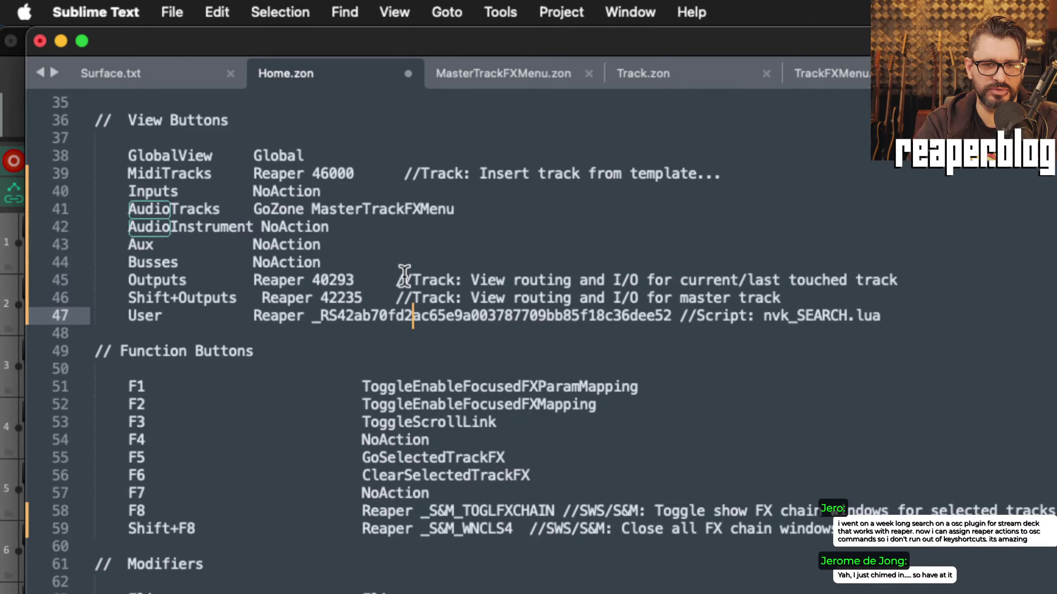
pyautogui.moveTo(397, 280); pyautogui.dragTo(455, 280)
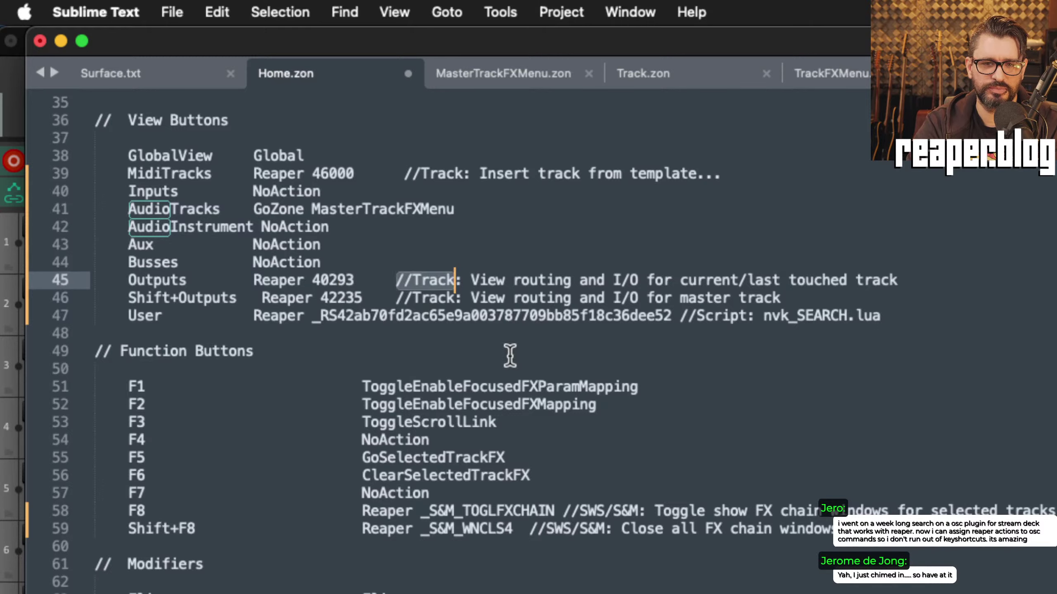
pyautogui.click(514, 333)
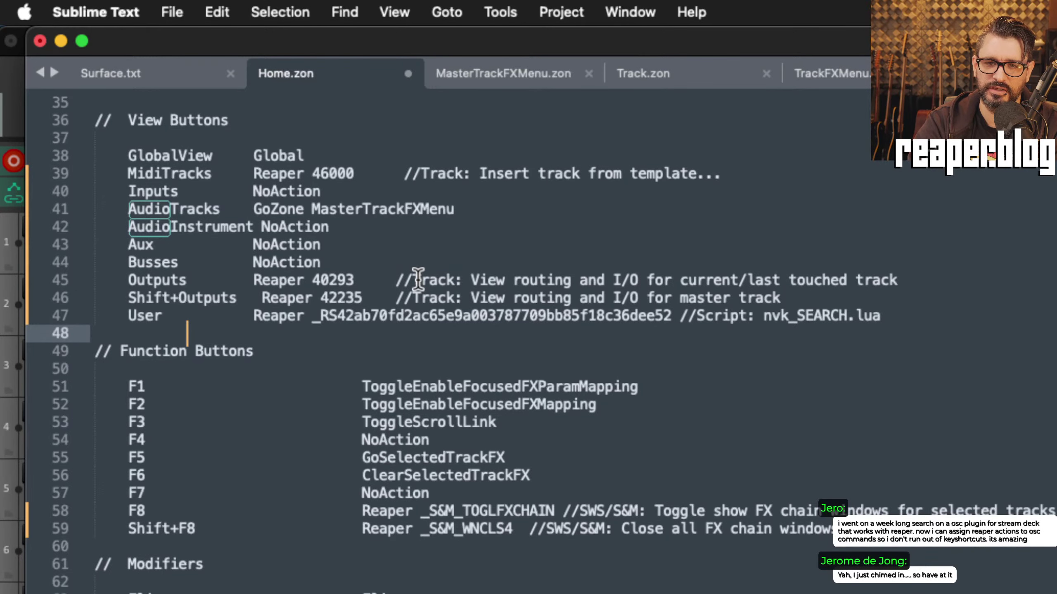
pyautogui.click(689, 280)
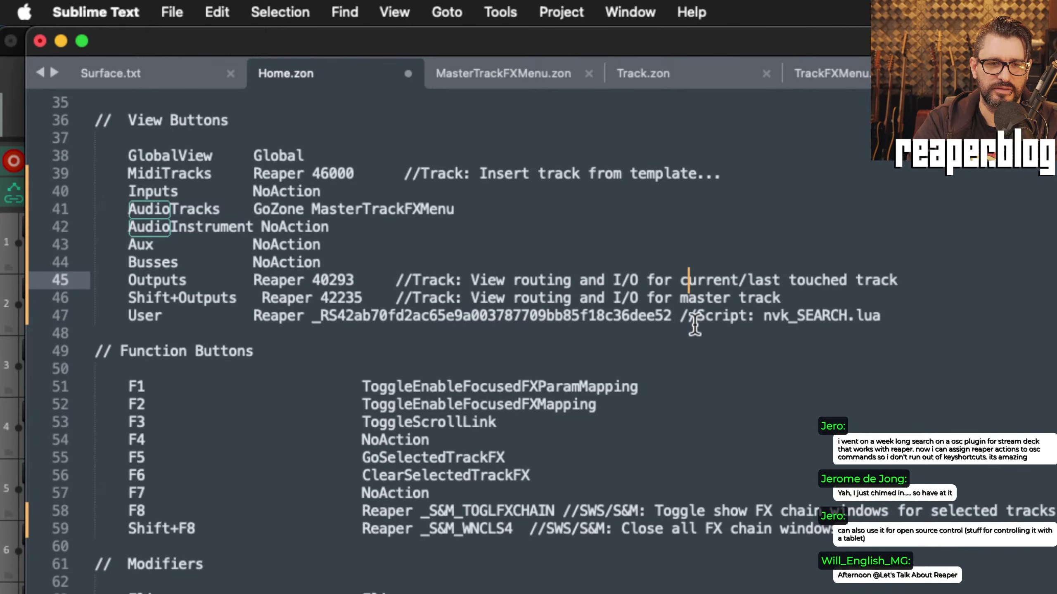
# Step: Highlight the script command ID assigned to the User button in the View Buttons section
pyautogui.scroll(-5, 691, 333)
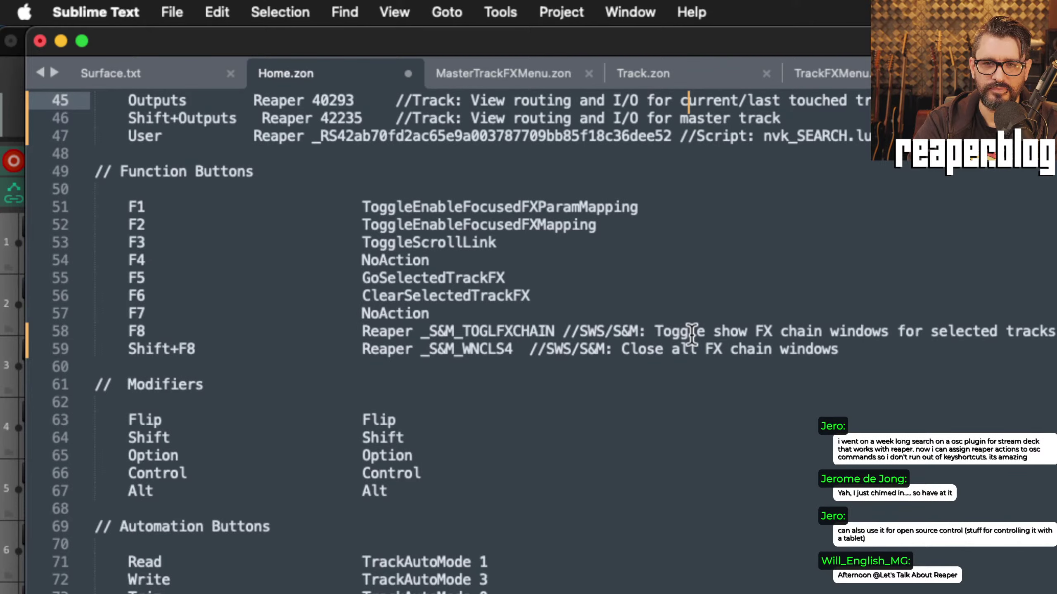
pyautogui.scroll(5, 691, 333)
pyautogui.click(469, 361)
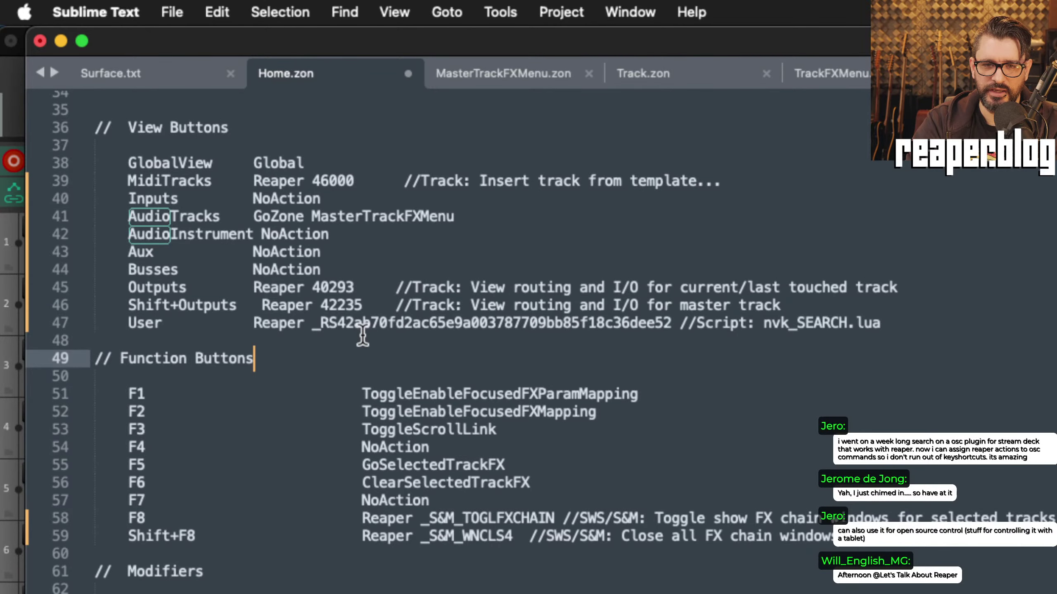
pyautogui.moveTo(314, 325); pyautogui.dragTo(667, 326)
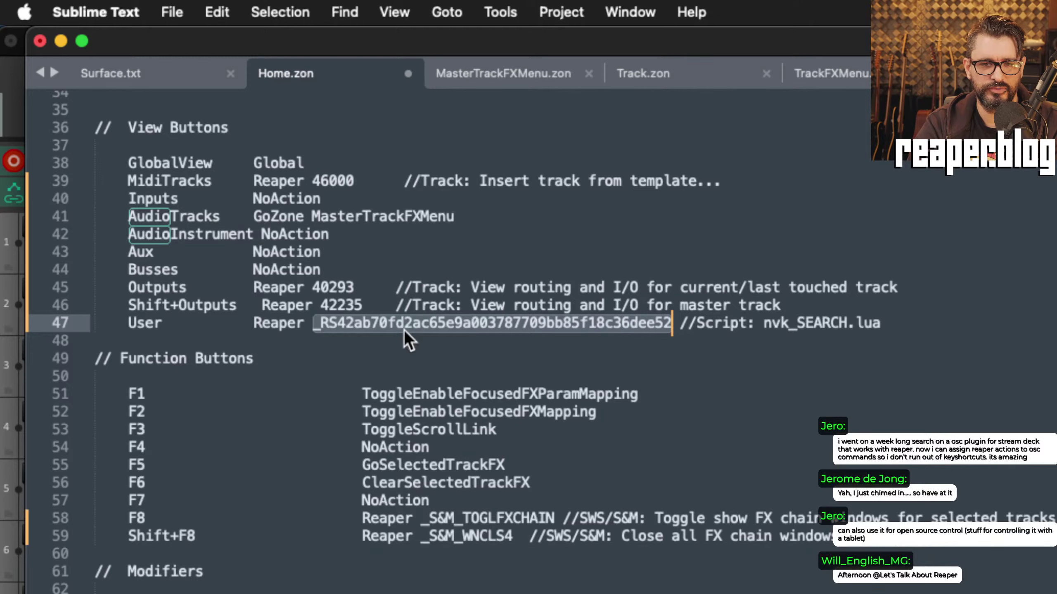
pyautogui.click(421, 346)
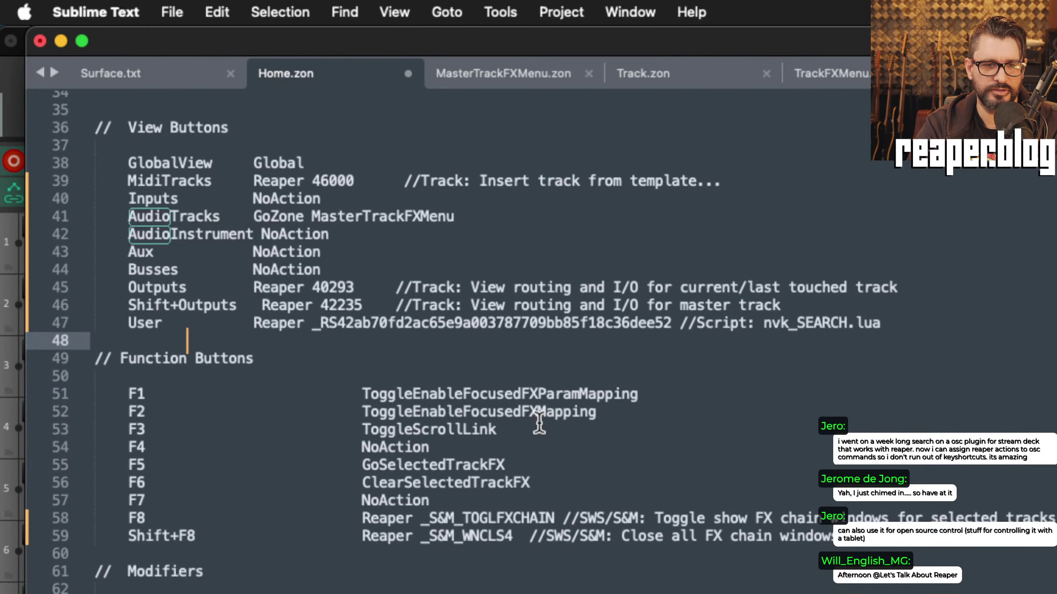
# Step: Highlight the Function Buttons heading and the Modifiers heading in Home.zon
pyautogui.scroll(-3, 539, 425)
pyautogui.scroll(-9, 539, 424)
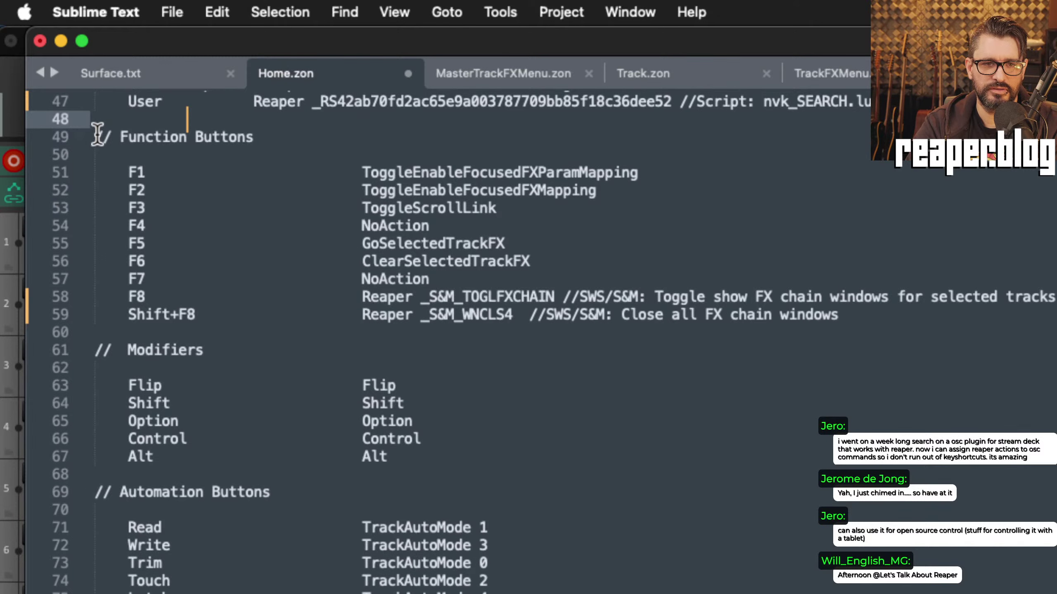
pyautogui.moveTo(98, 134); pyautogui.dragTo(290, 130)
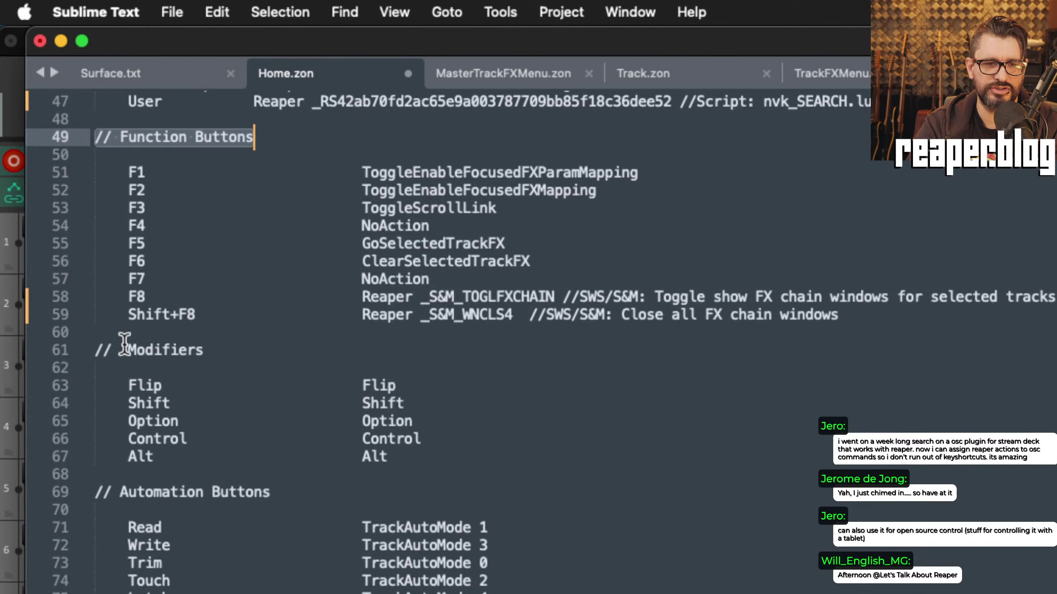
pyautogui.moveTo(95, 349); pyautogui.dragTo(189, 345)
pyautogui.click(234, 369)
# Step: Highlight the Flip and Shift widget names and their matching actions in the Modifiers section
pyautogui.scroll(-5, 267, 450)
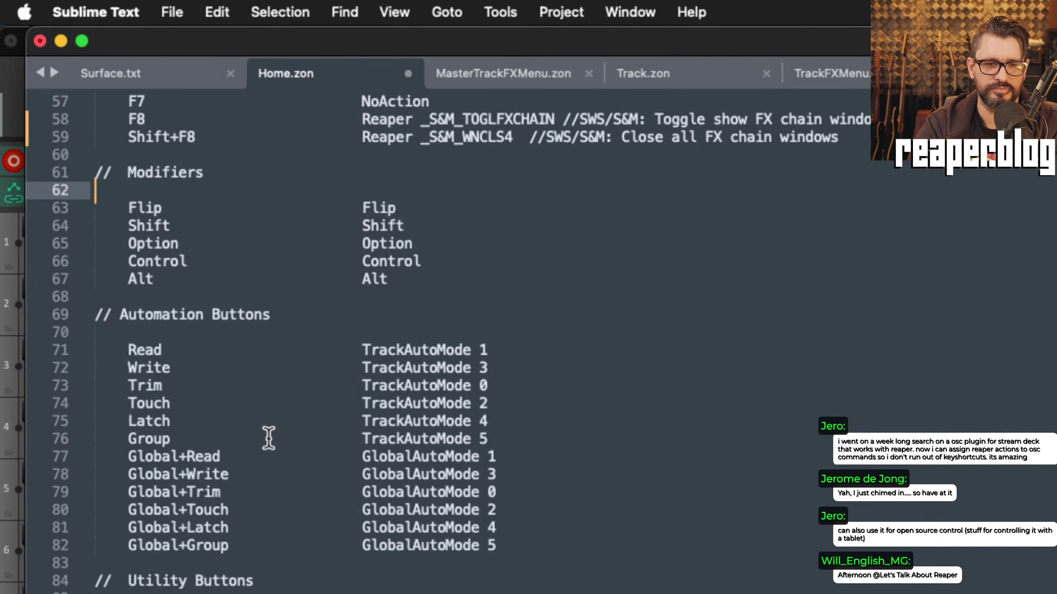
pyautogui.scroll(1, 272, 375)
pyautogui.click(199, 224)
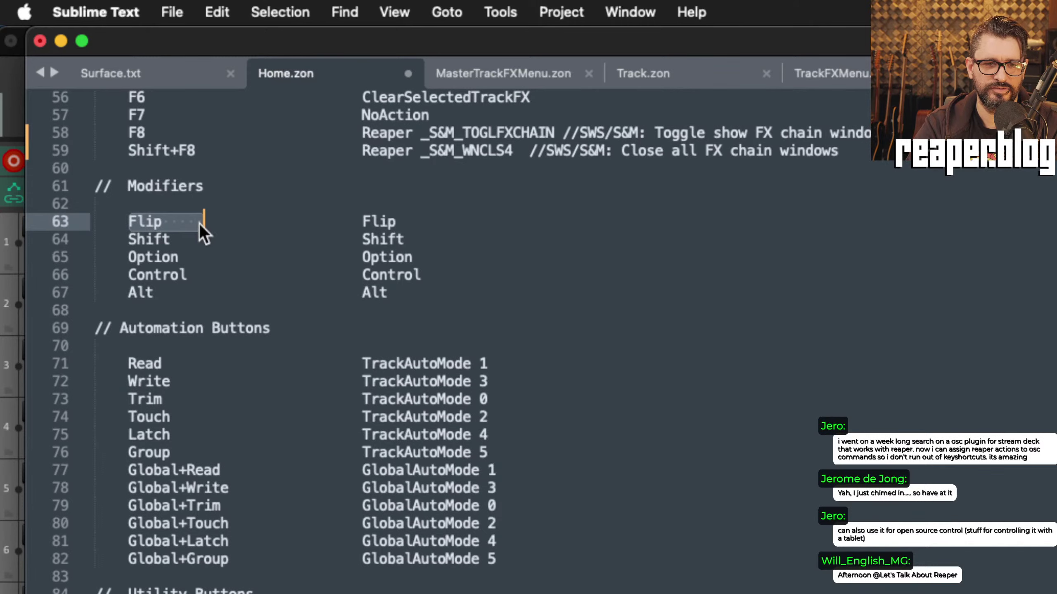
pyautogui.moveTo(354, 222); pyautogui.dragTo(398, 222)
pyautogui.click(228, 240)
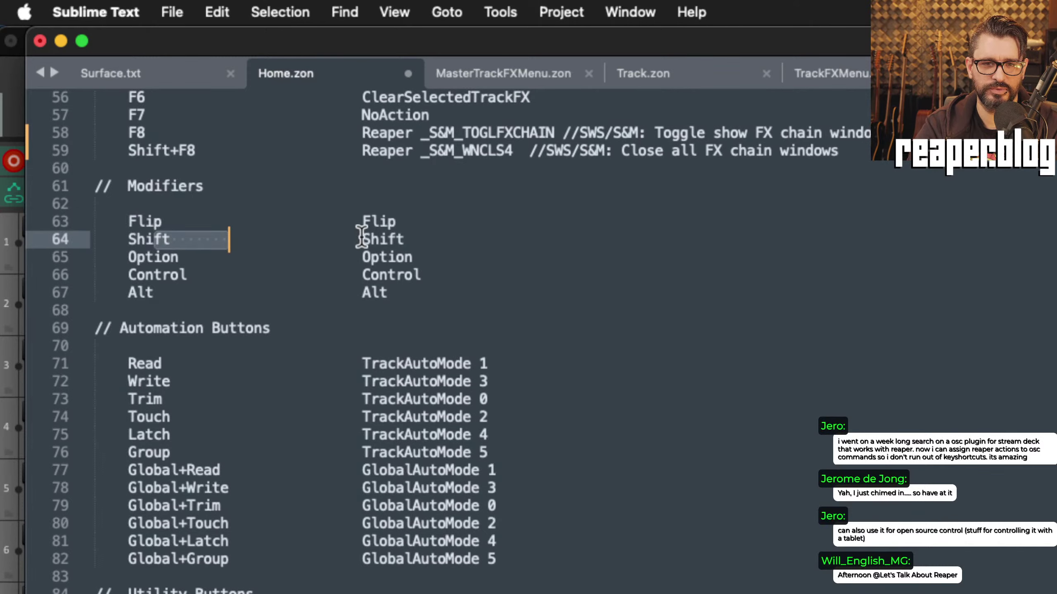
pyautogui.click(407, 240)
pyautogui.click(418, 258)
# Step: Highlight the whole column of modifier actions from Flip to Alt as a block selection
pyautogui.rightClick(358, 217)
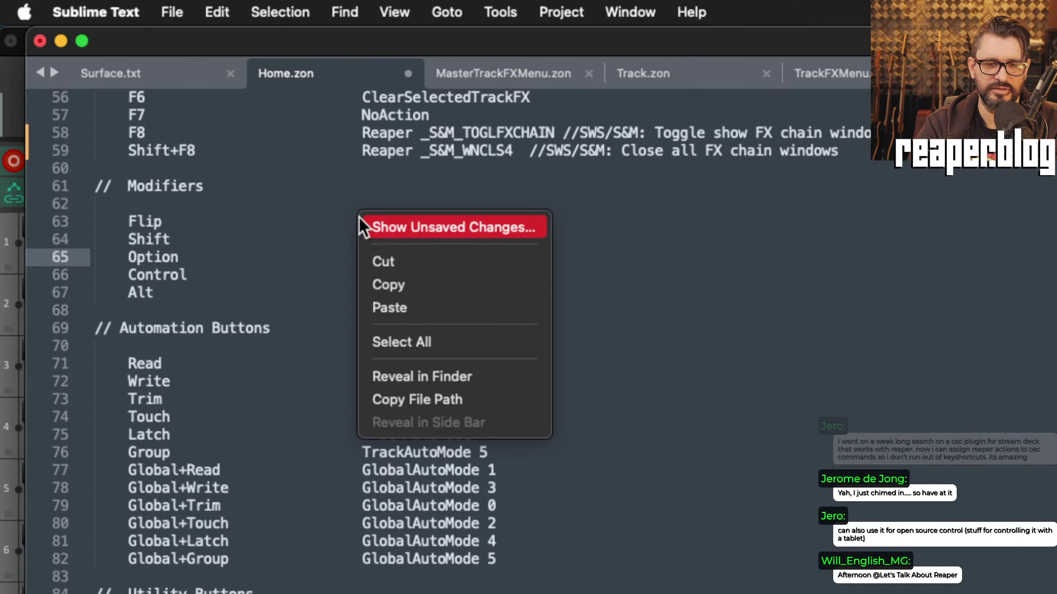
pyautogui.click(329, 196)
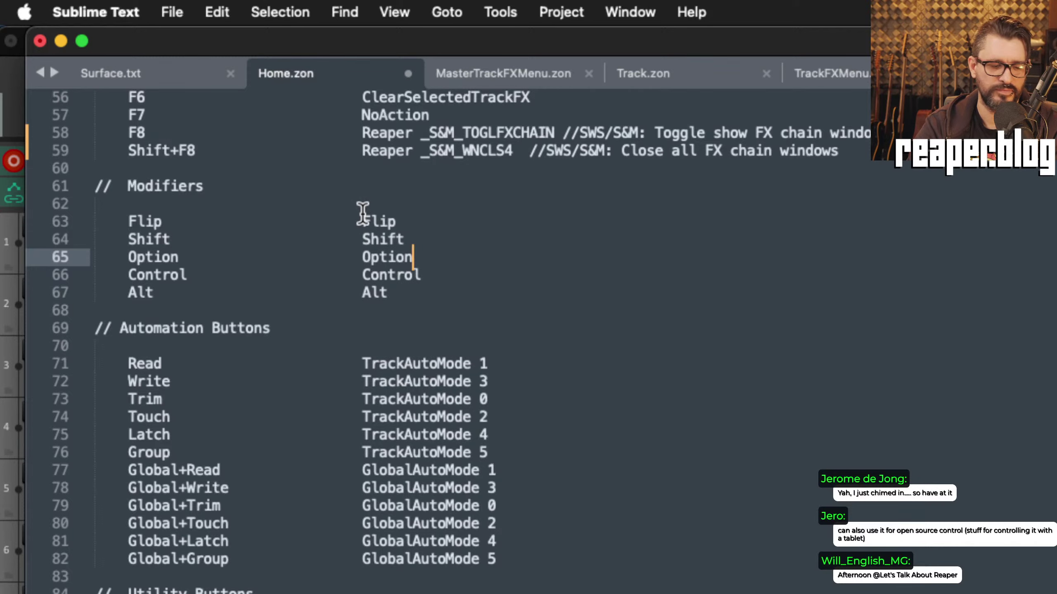
pyautogui.moveTo(357, 203); pyautogui.dragTo(499, 298)
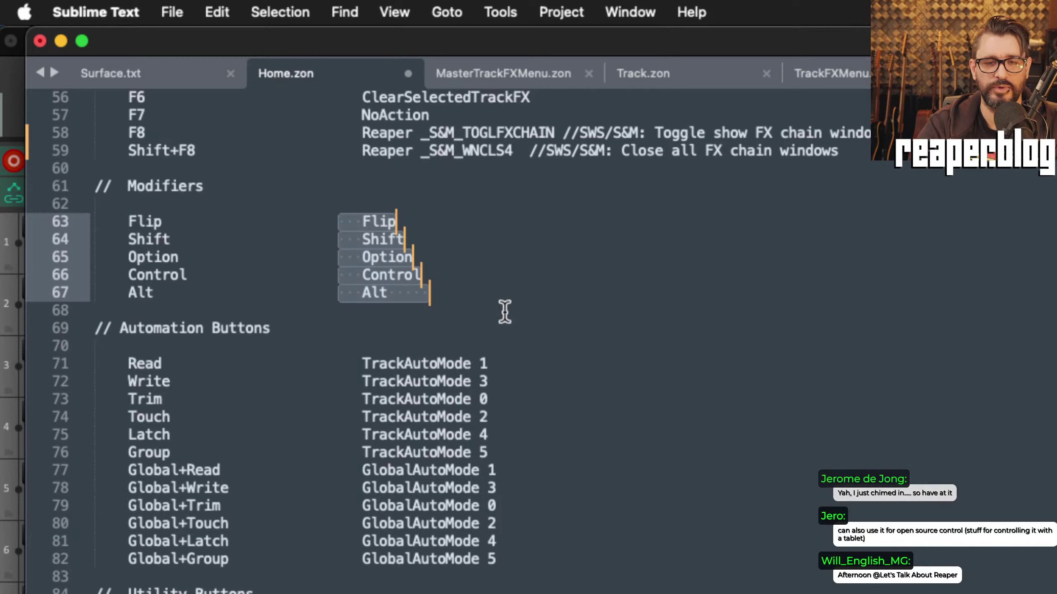
pyautogui.click(501, 310)
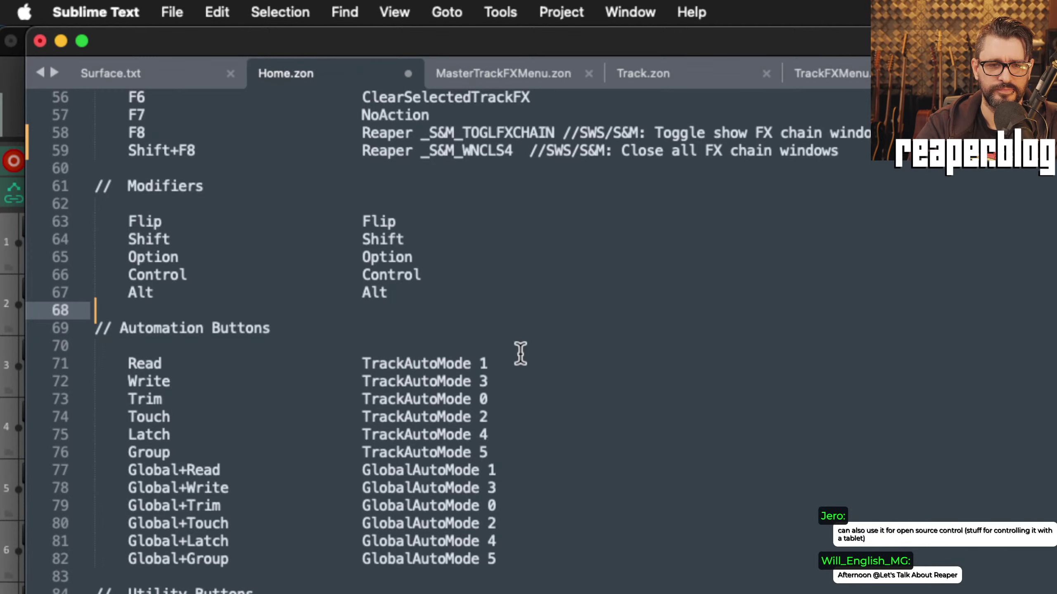
# Step: Highlight the widget names in the Automation Buttons section of Home.zon, from Read down to the Global combinations
pyautogui.scroll(-7, 520, 354)
pyautogui.scroll(5, 520, 353)
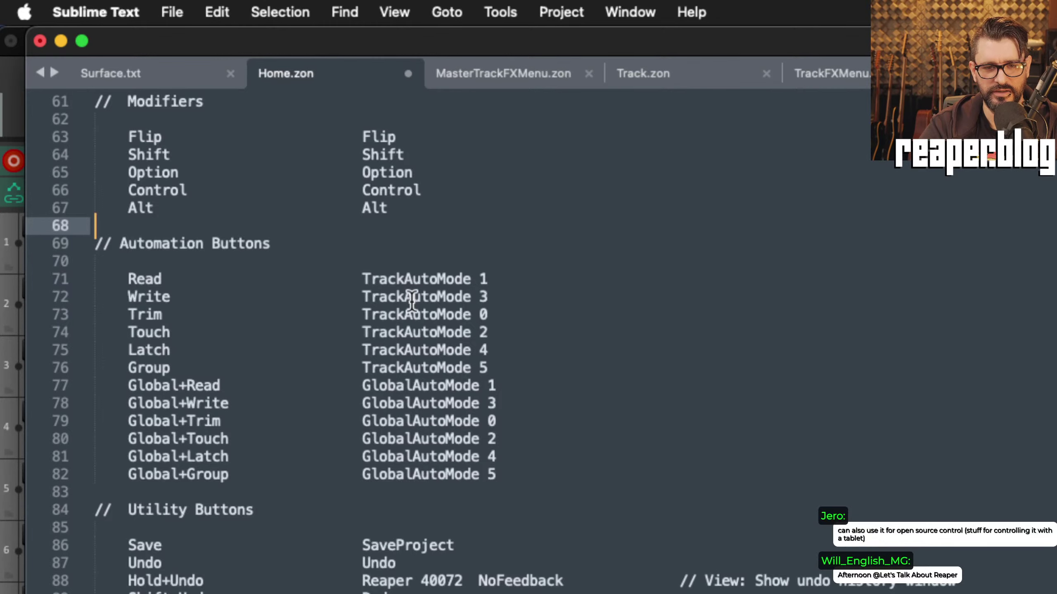
pyautogui.scroll(-3, 412, 300)
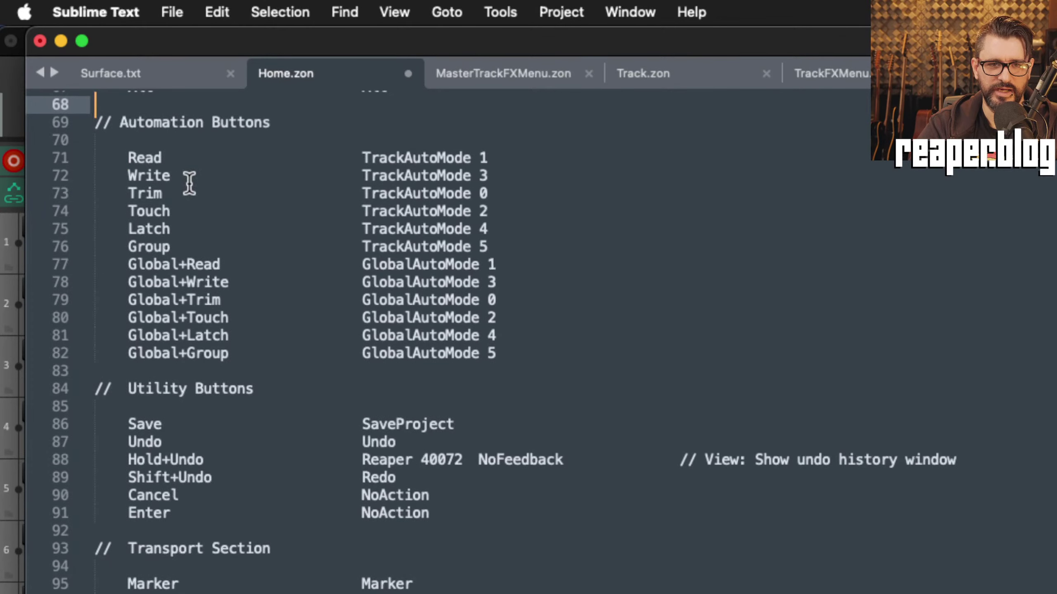
pyautogui.moveTo(128, 157); pyautogui.dragTo(158, 292)
pyautogui.click(162, 317)
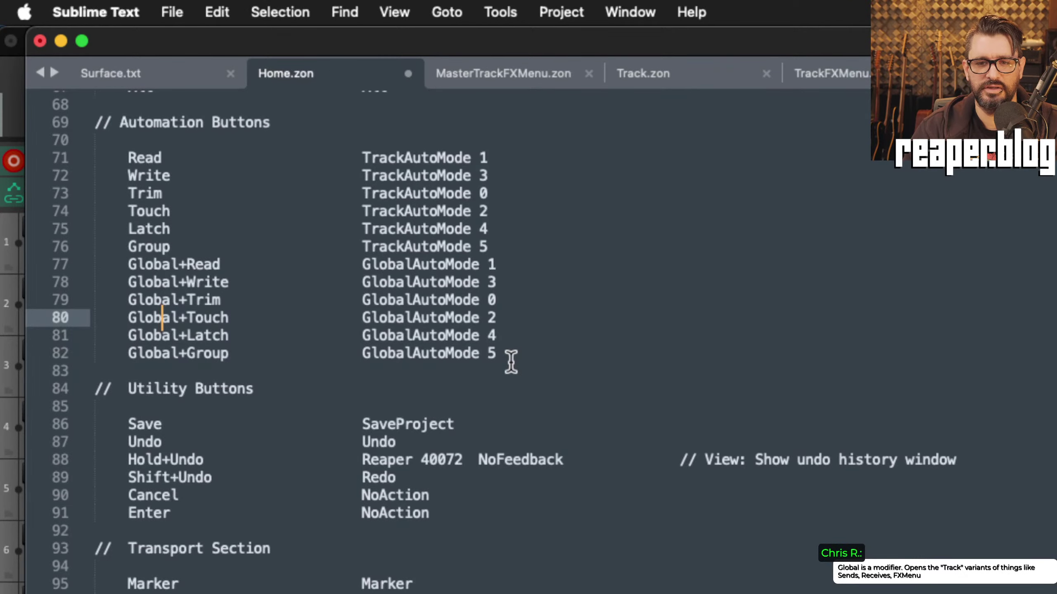
# Step: Review the View, Function and Modifier sections, and highlight the NoAction entry assigned to the Aux button
pyautogui.scroll(11, 478, 374)
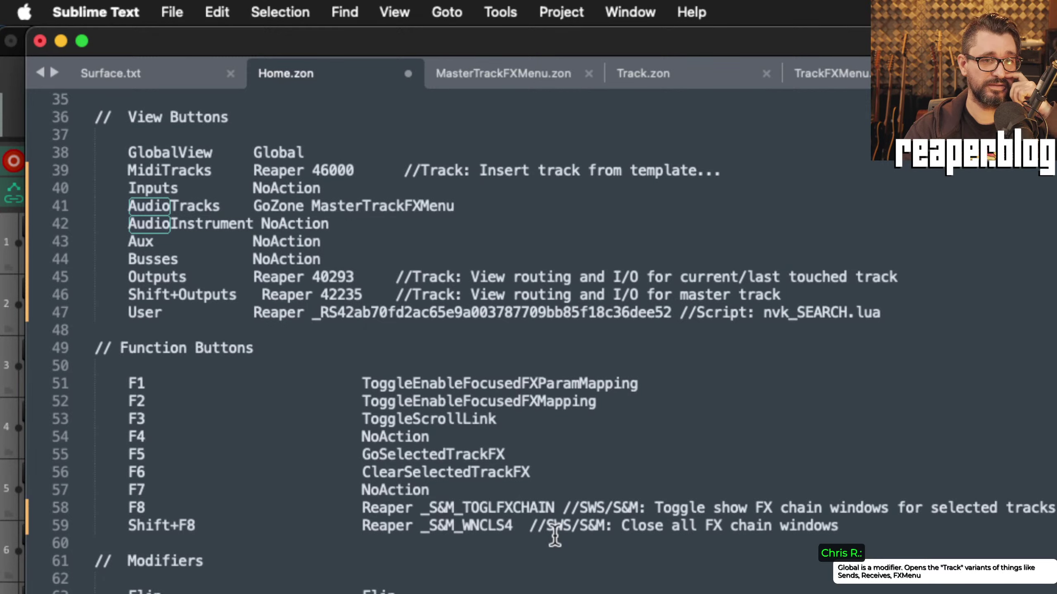
pyautogui.scroll(-2, 554, 536)
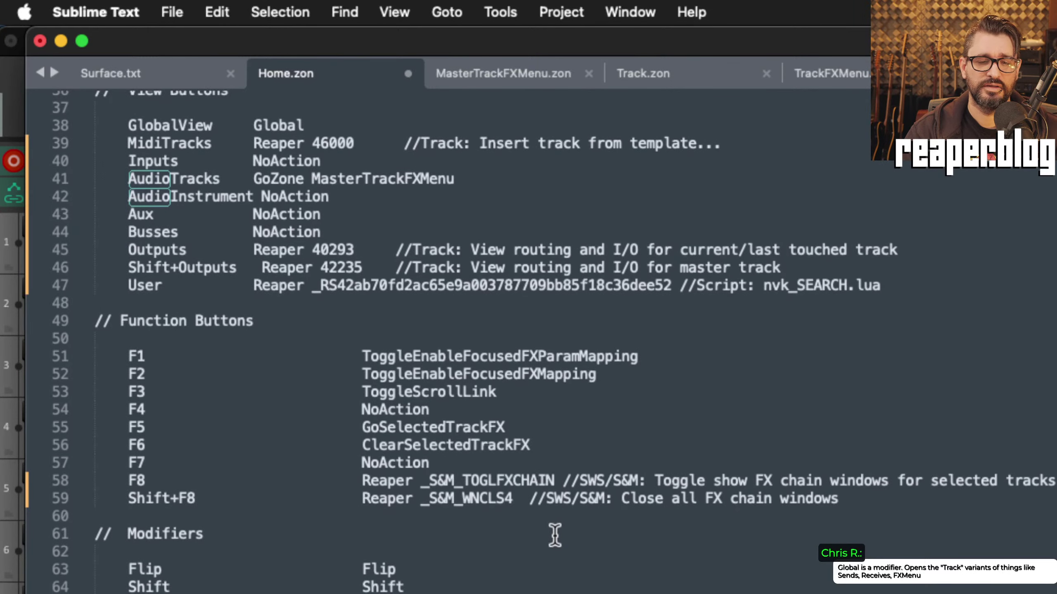
pyautogui.scroll(-2, 554, 537)
pyautogui.scroll(6, 554, 537)
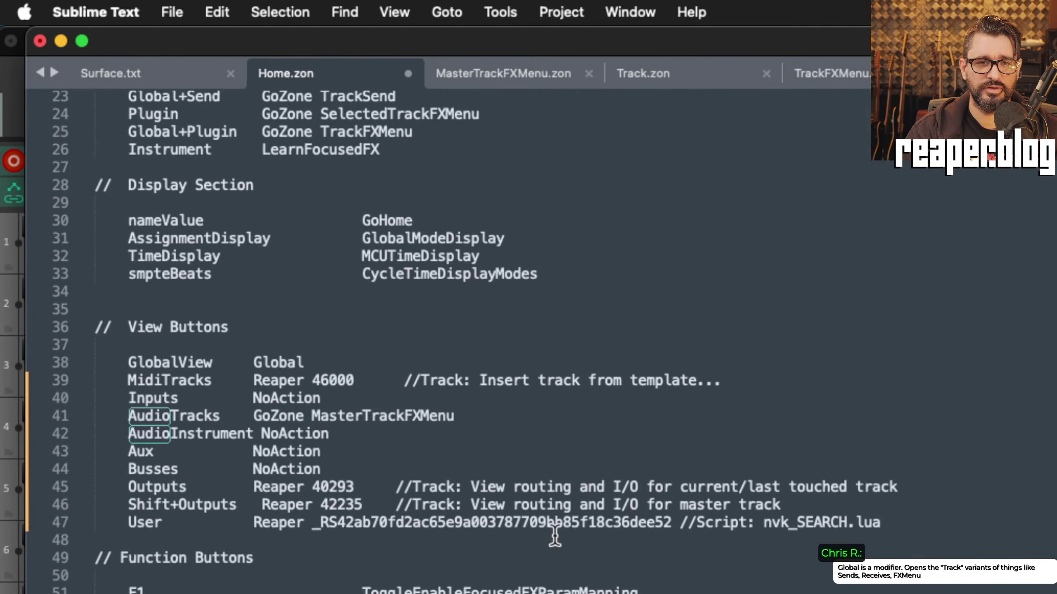
pyautogui.scroll(-6, 554, 536)
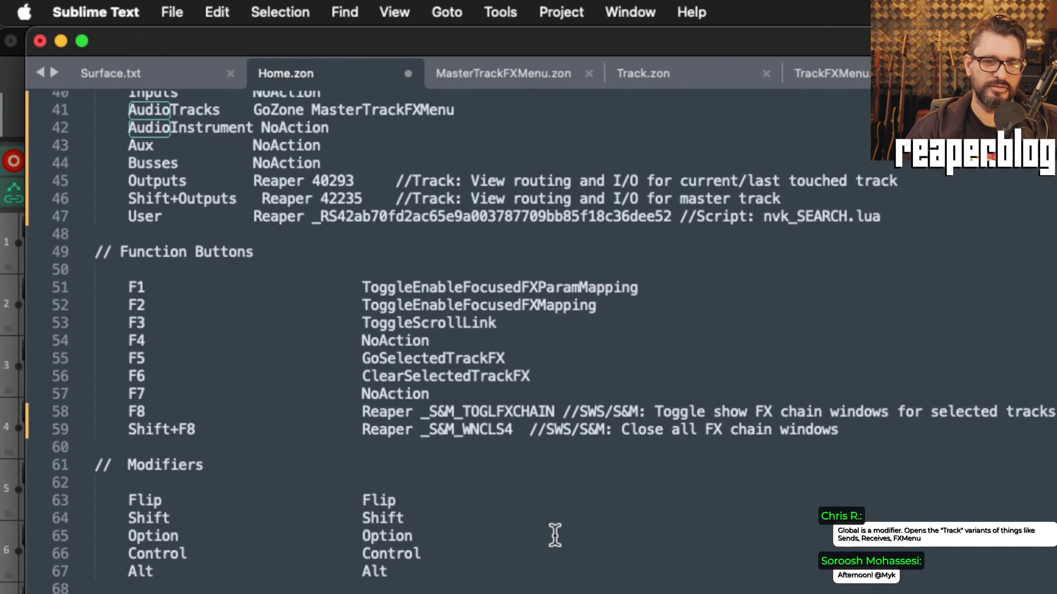
pyautogui.scroll(5, 554, 536)
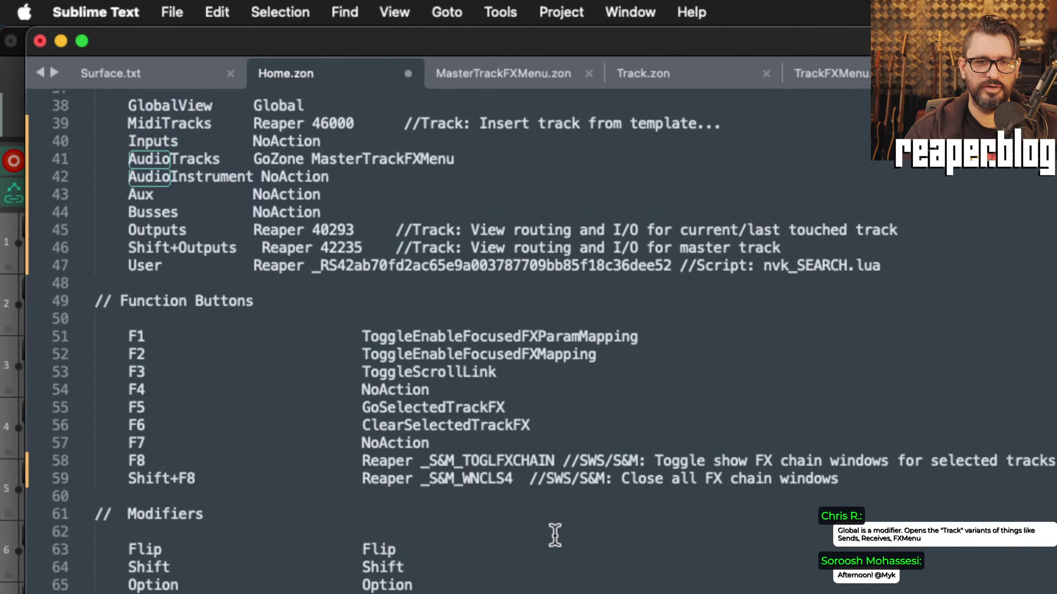
pyautogui.click(473, 464)
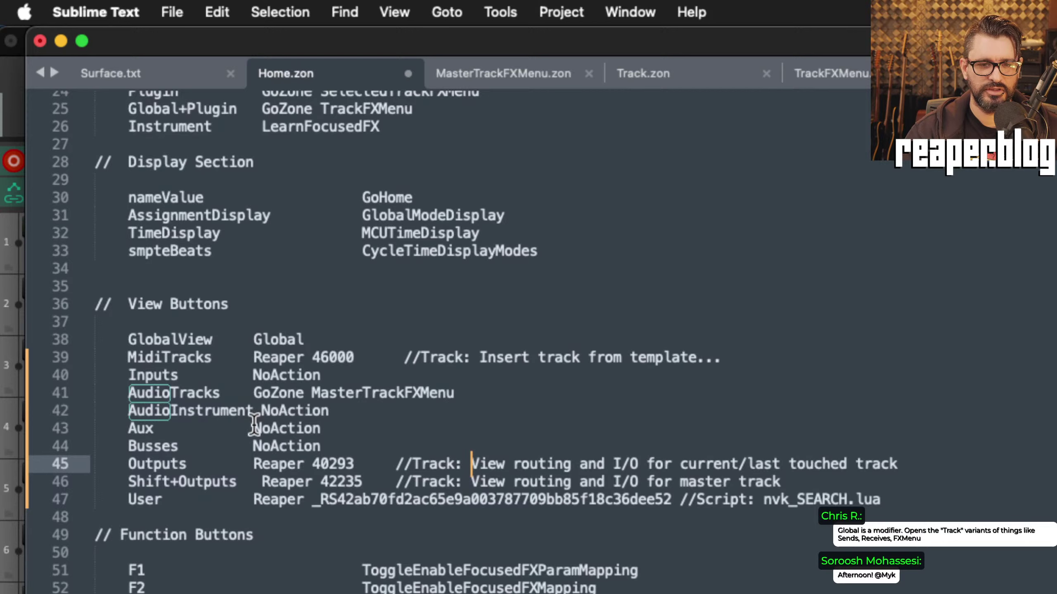
pyautogui.doubleClick(266, 429)
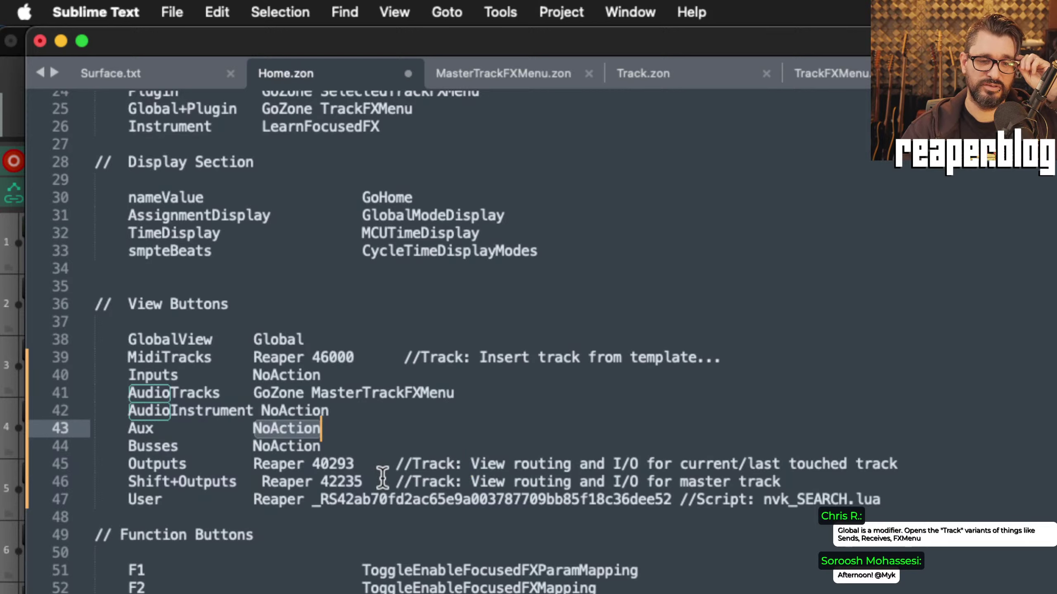
pyautogui.click(384, 459)
pyautogui.click(253, 429)
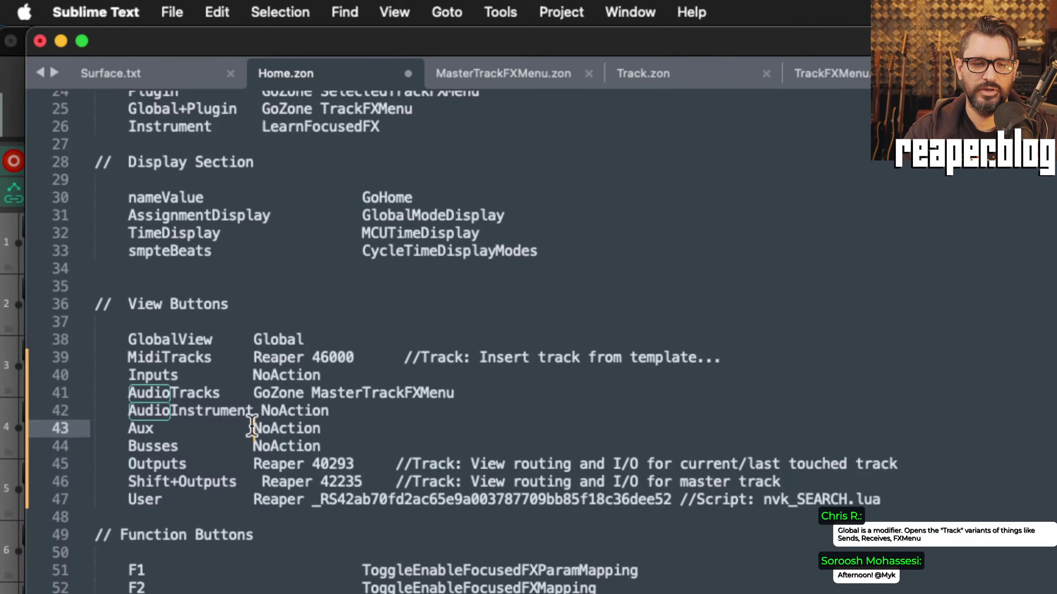
pyautogui.moveTo(252, 429); pyautogui.dragTo(335, 431)
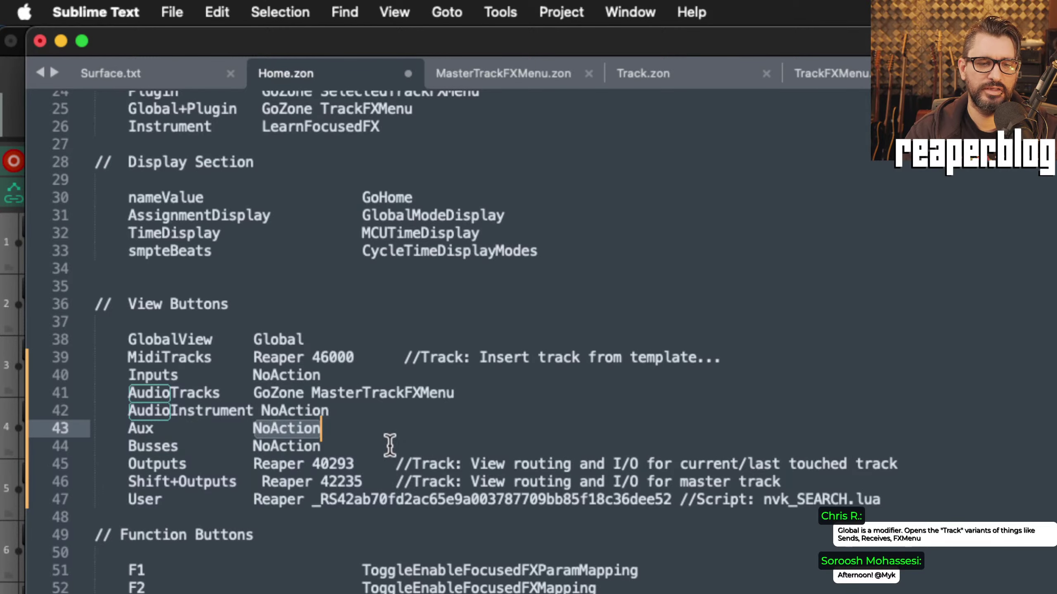
# Step: Highlight the column of Bank Track actions in the Banking section, from BankLeft to ChannelRight
pyautogui.scroll(-1, 412, 416)
pyautogui.scroll(-15, 412, 416)
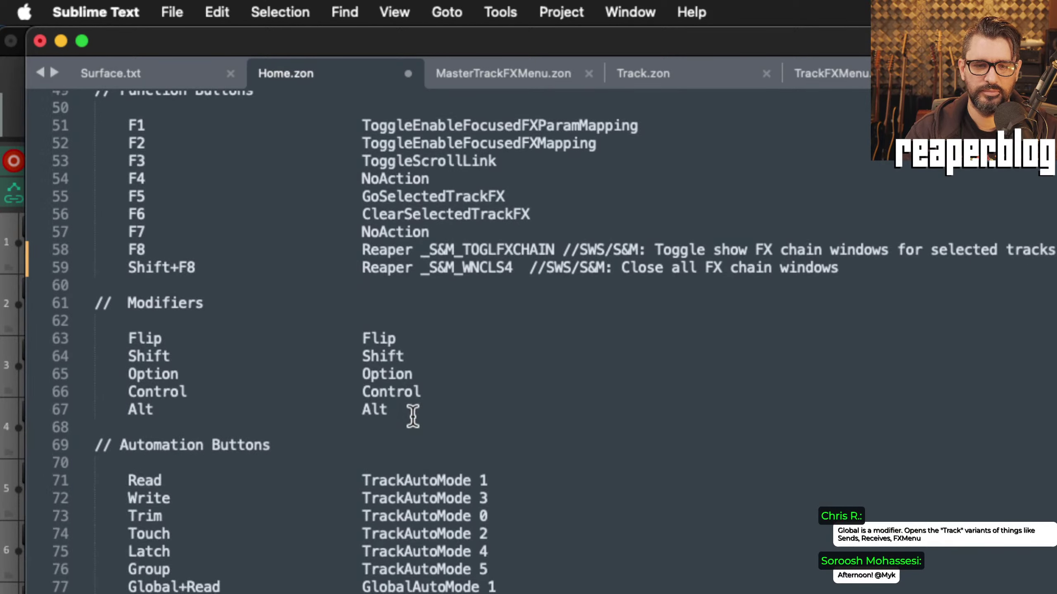
pyautogui.scroll(-12, 413, 416)
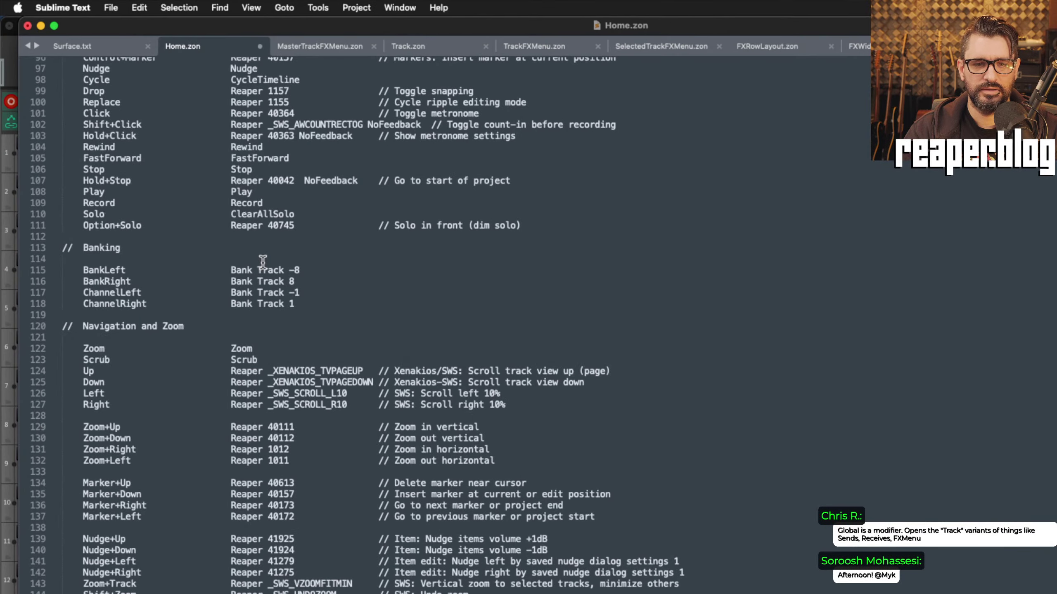
pyautogui.scroll(-1, 400, 248)
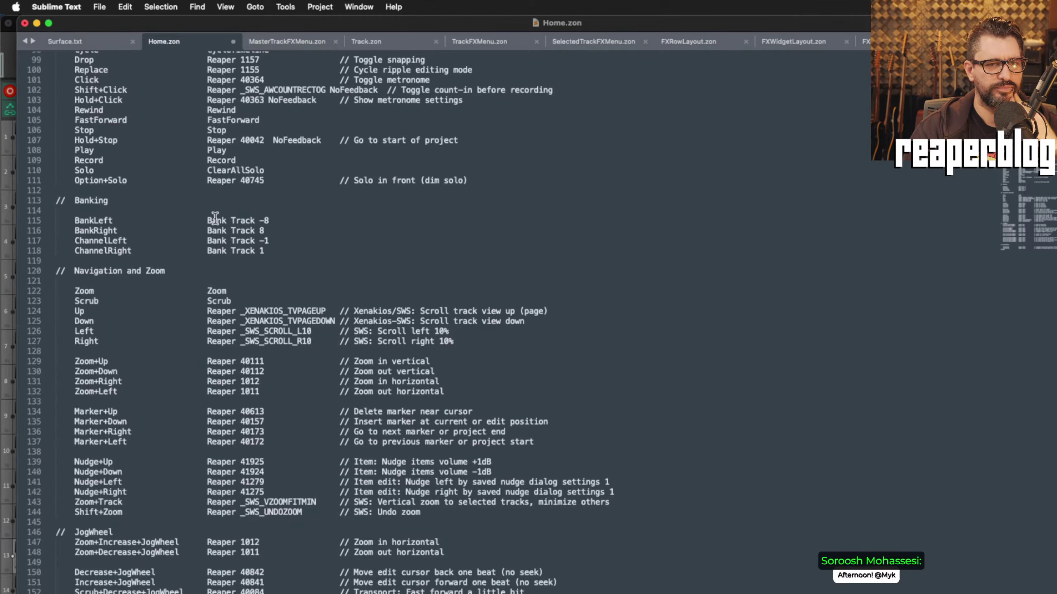
pyautogui.moveTo(206, 214); pyautogui.dragTo(269, 251)
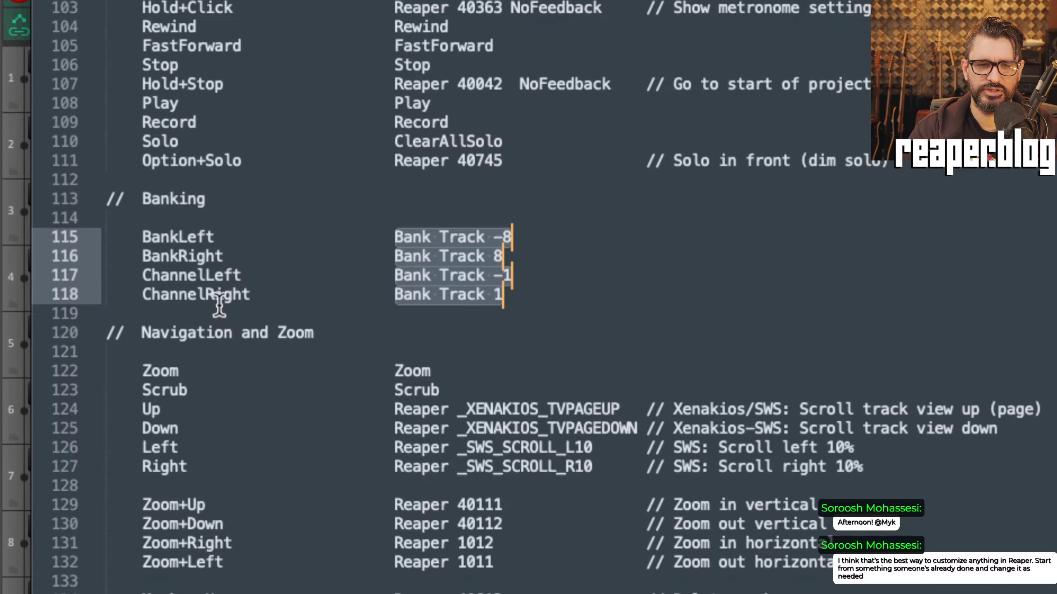
pyautogui.click(540, 247)
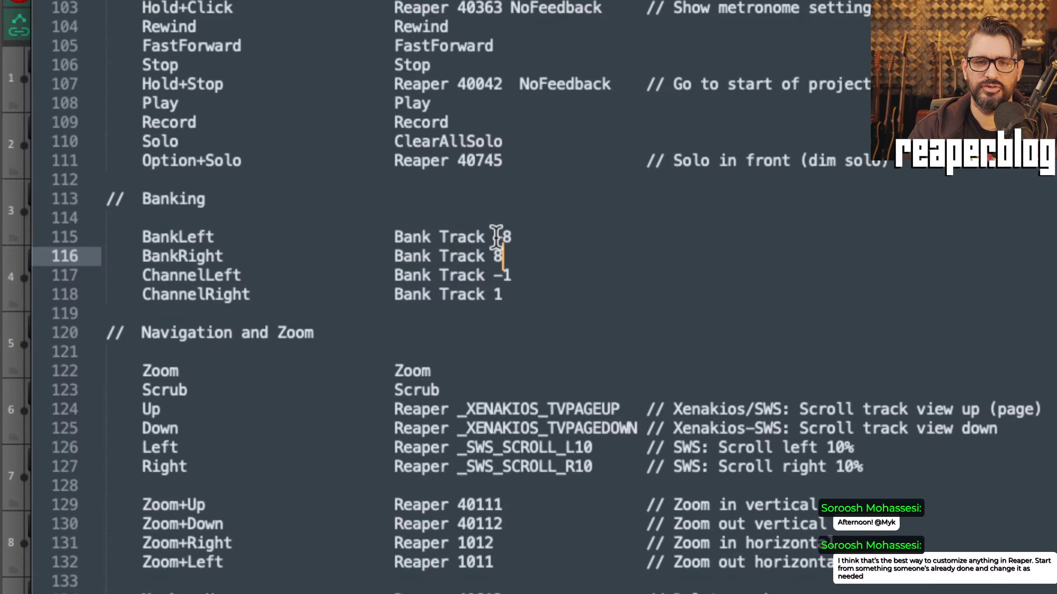
# Step: Highlight the -8 value in the BankLeft action, and place the cursor after the ChannelLeft value
pyautogui.moveTo(494, 237); pyautogui.dragTo(513, 238)
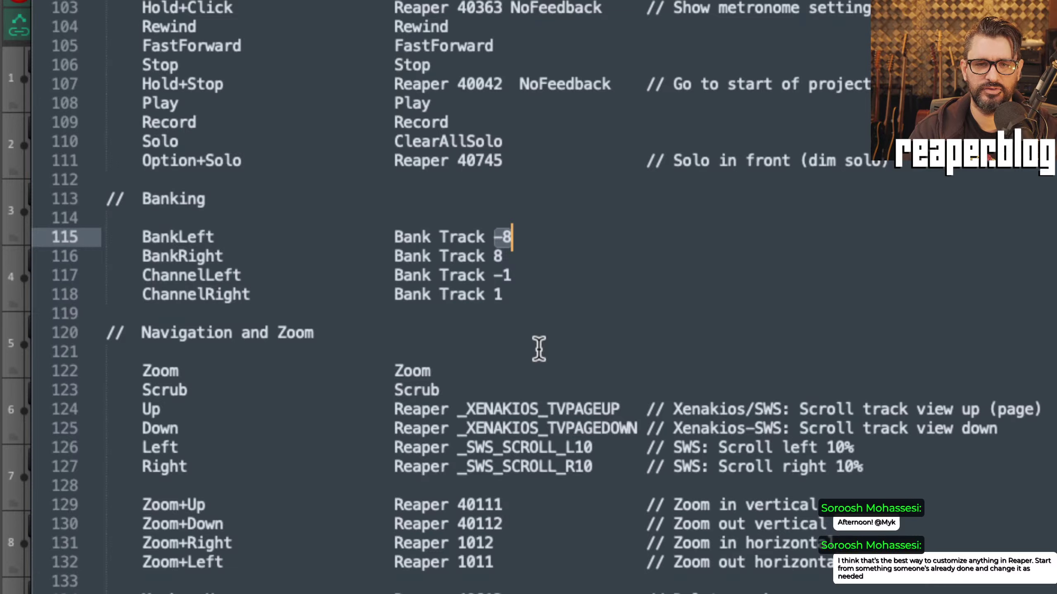
pyautogui.click(515, 275)
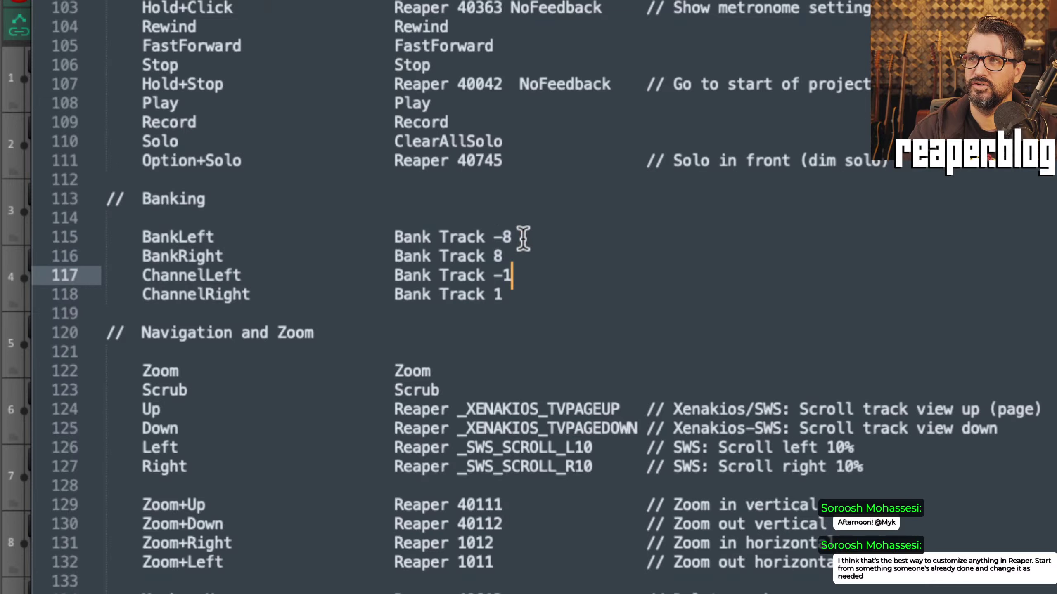
pyautogui.click(496, 235)
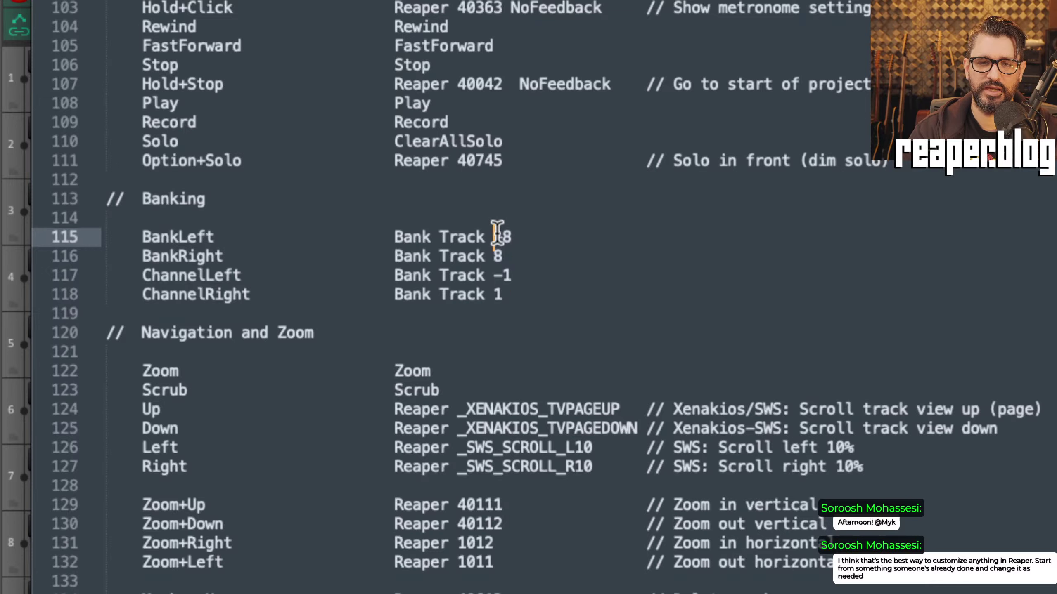
pyautogui.moveTo(511, 236); pyautogui.dragTo(494, 236)
pyautogui.click(511, 275)
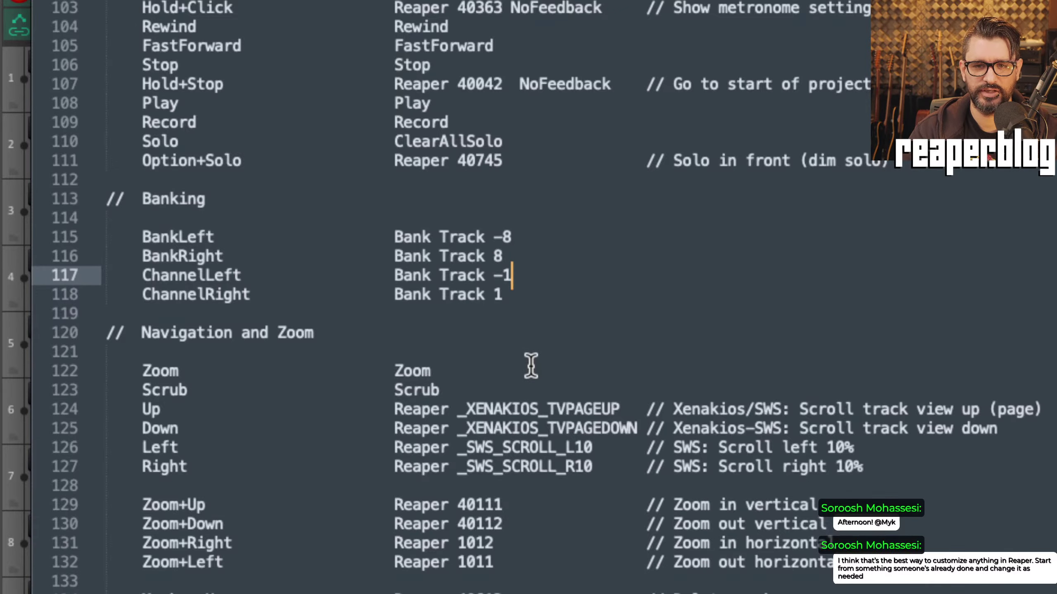
# Step: Highlight the column of action comments from the Up button to Scrub+Increase+JogWheel as a block selection
pyautogui.scroll(-2, 532, 372)
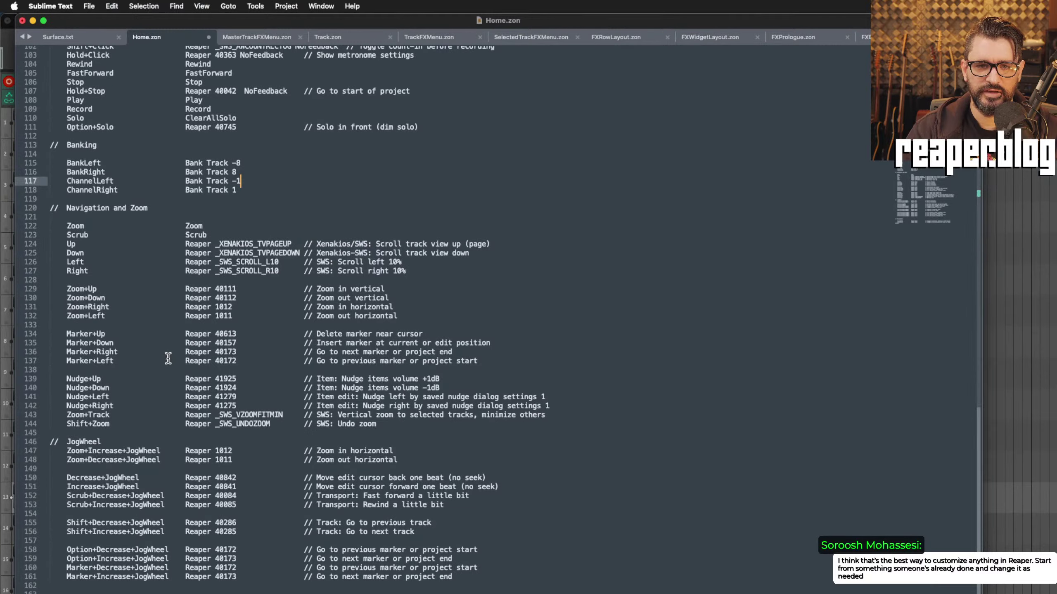
pyautogui.rightClick(301, 233)
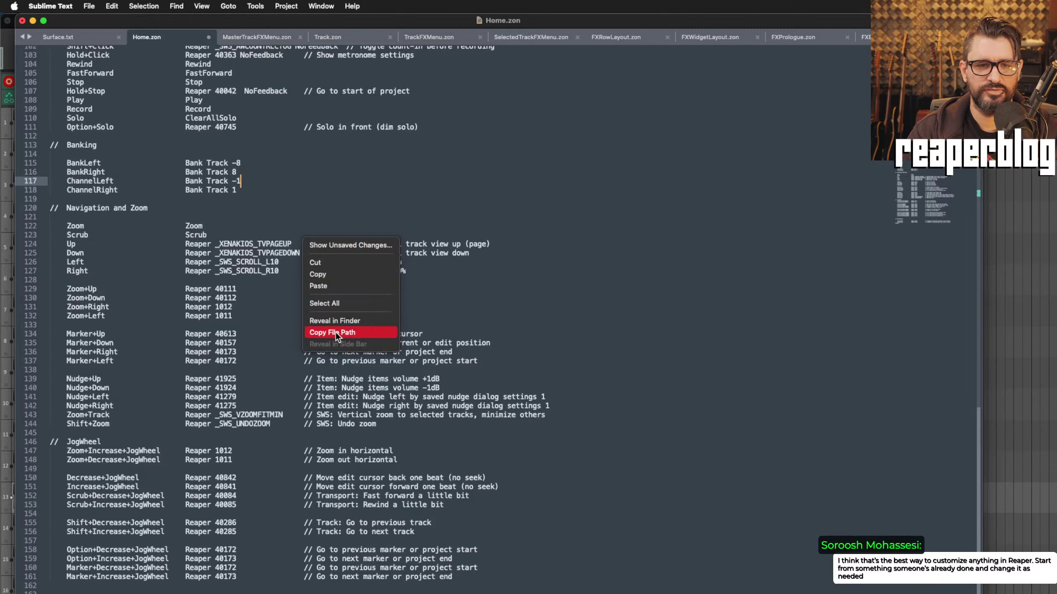
pyautogui.click(311, 182)
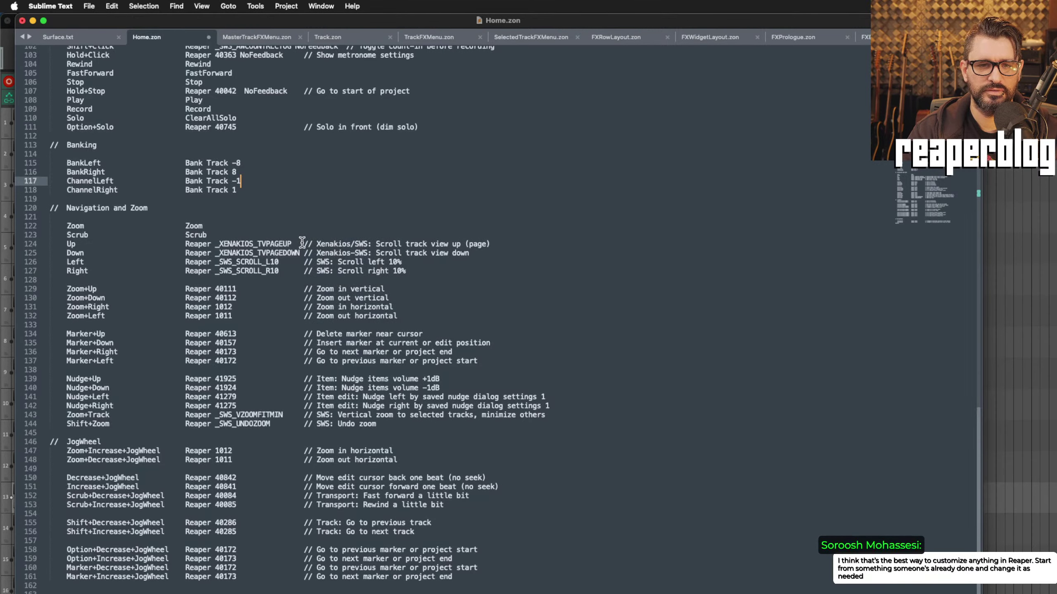
pyautogui.moveTo(302, 243); pyautogui.dragTo(535, 499)
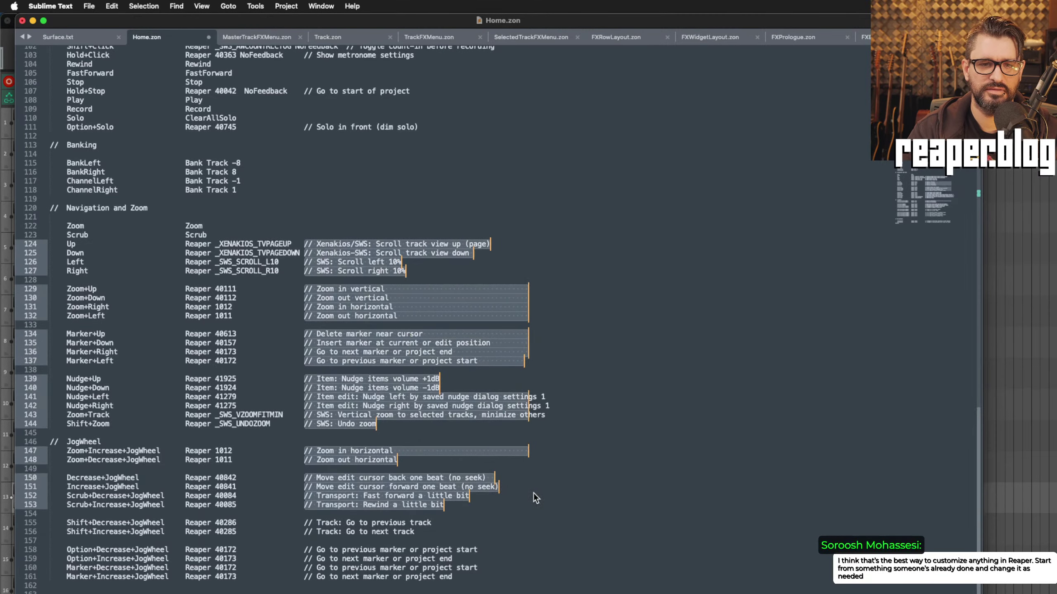
pyautogui.click(535, 498)
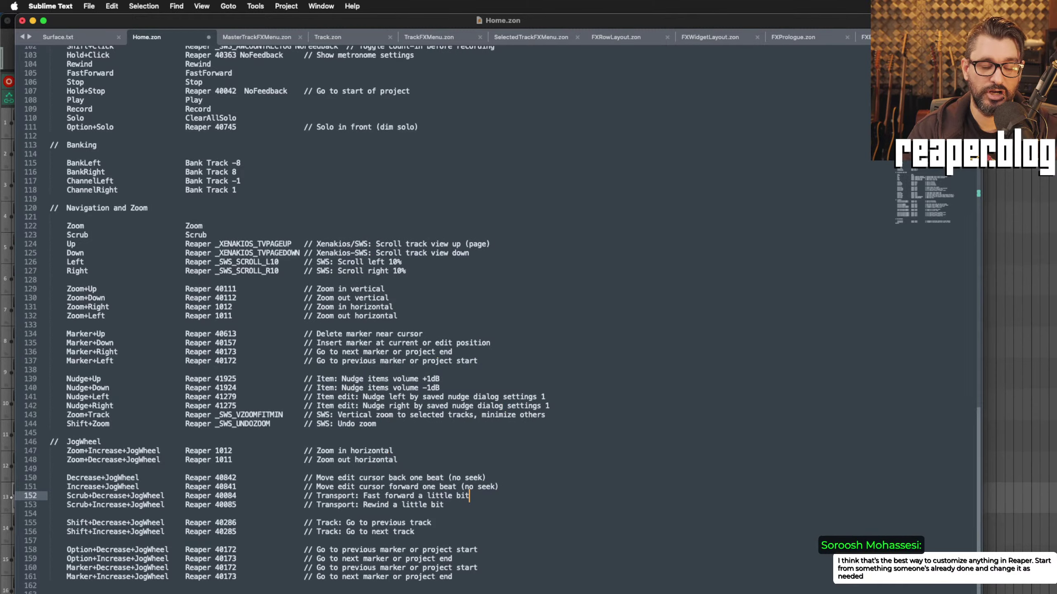
# Step: Highlight the Navigation and Zoom heading in Home.zon
pyautogui.scroll(6, 522, 591)
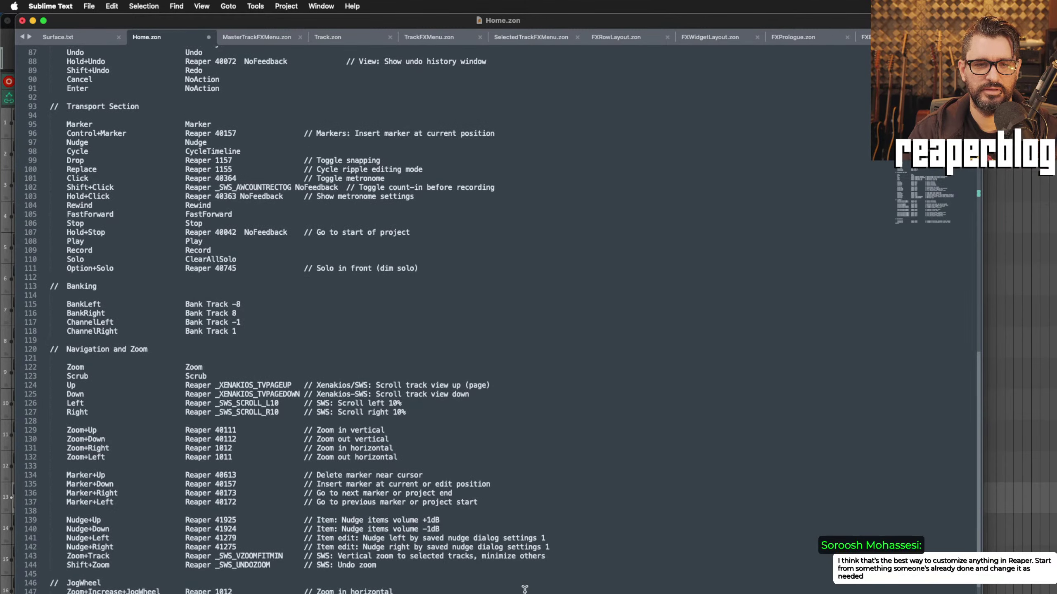
pyautogui.scroll(9, 523, 590)
pyautogui.scroll(-15, 525, 589)
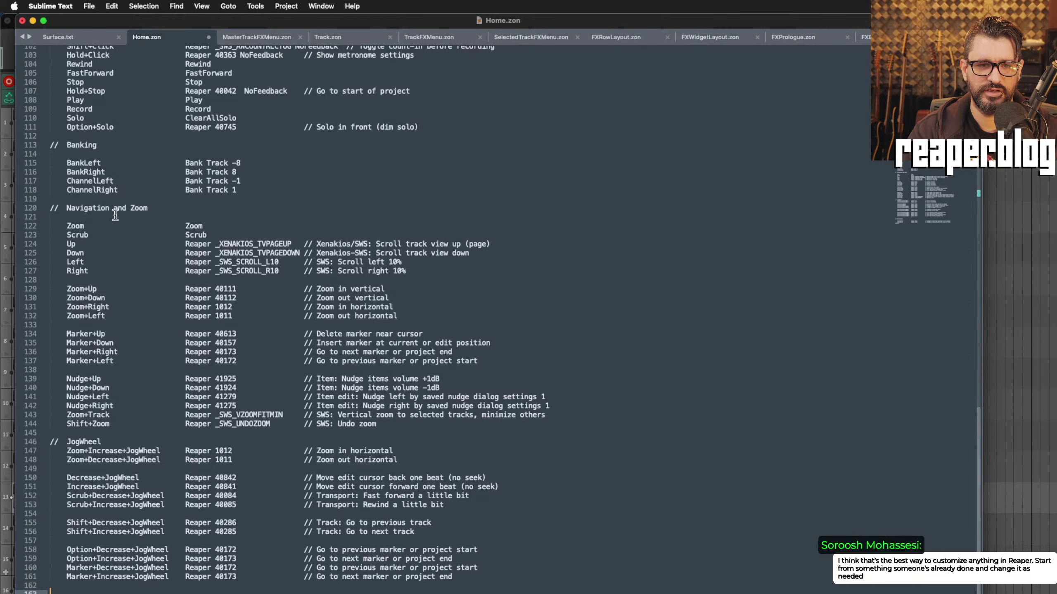
pyautogui.moveTo(60, 208); pyautogui.dragTo(165, 211)
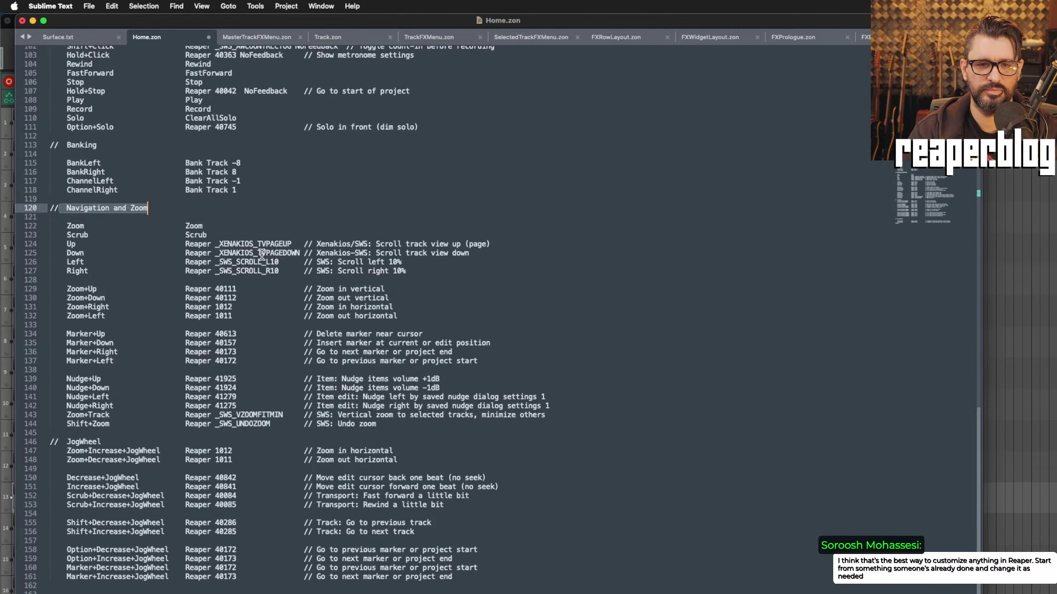
pyautogui.click(582, 474)
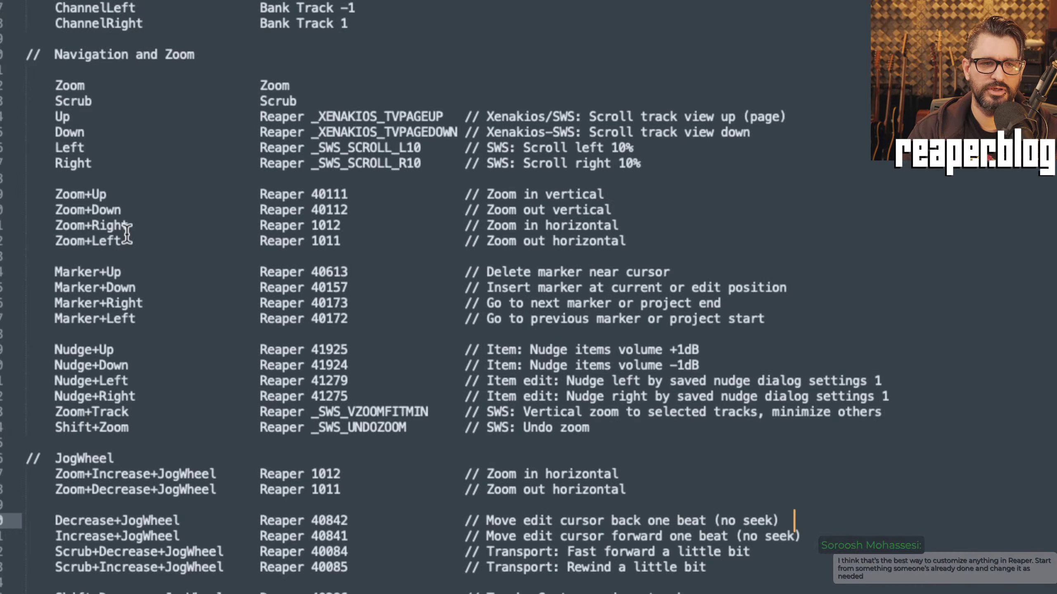
# Step: Highlight the Zoom+Up to Zoom+Right combinations, and the modifier combinations in the JogWheel section
pyautogui.moveTo(57, 188); pyautogui.dragTo(149, 225)
pyautogui.click(148, 224)
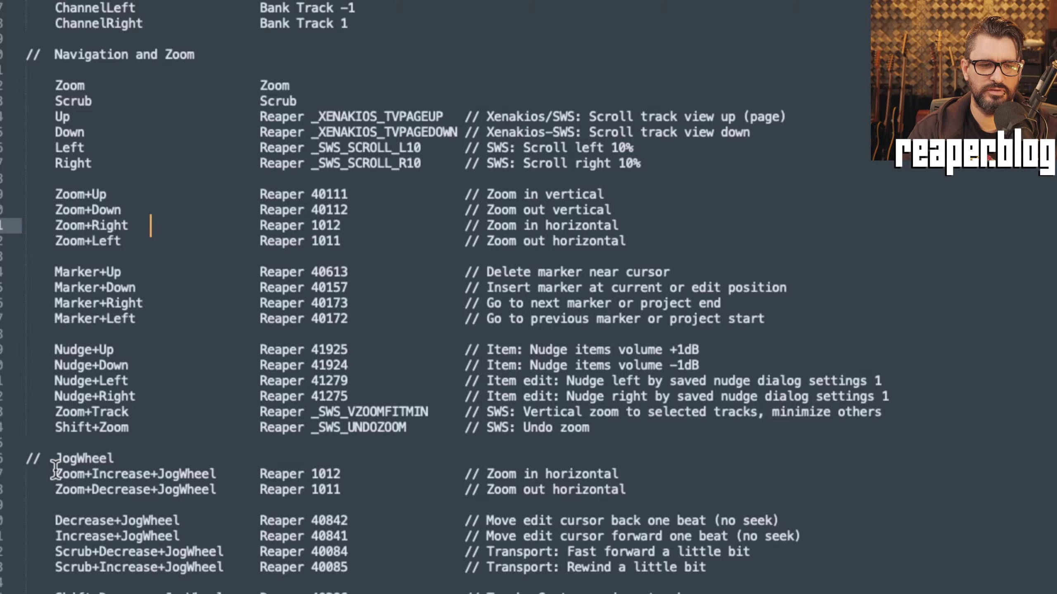
pyautogui.moveTo(56, 474); pyautogui.dragTo(292, 593)
pyautogui.press('Escape')
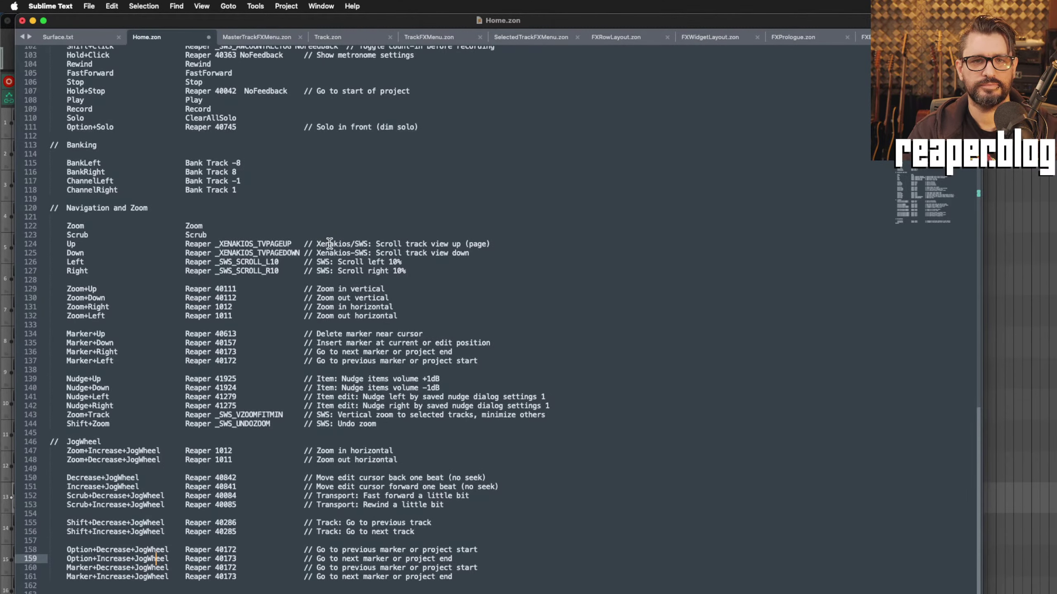
# Step: Move the editor window aside to uncover REAPER's track list, and return to the start of Home.zon
pyautogui.scroll(10, 327, 244)
pyautogui.scroll(6, 327, 244)
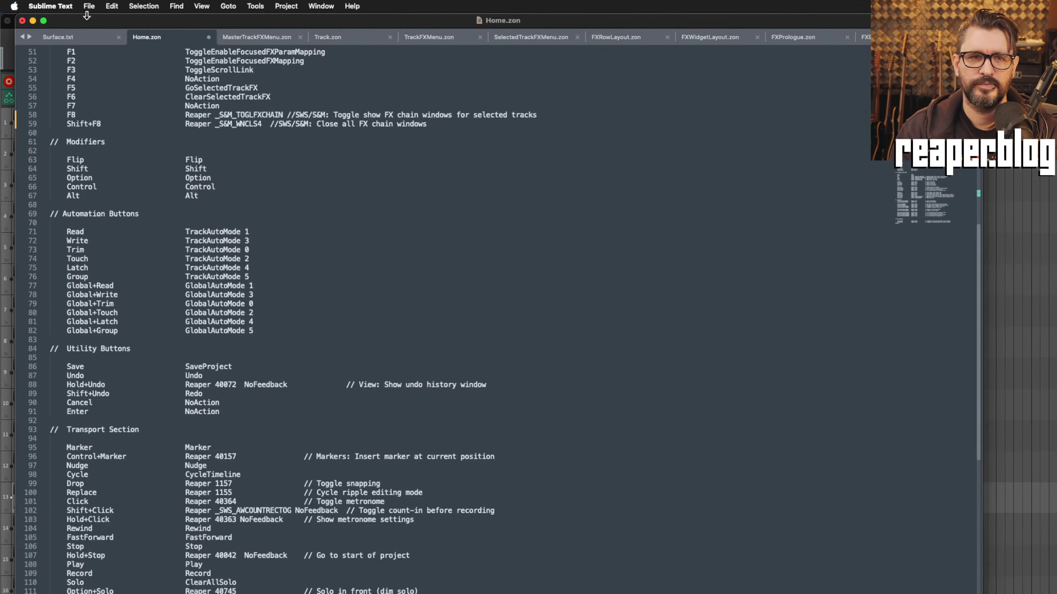
pyautogui.moveTo(90, 19); pyautogui.dragTo(152, 66)
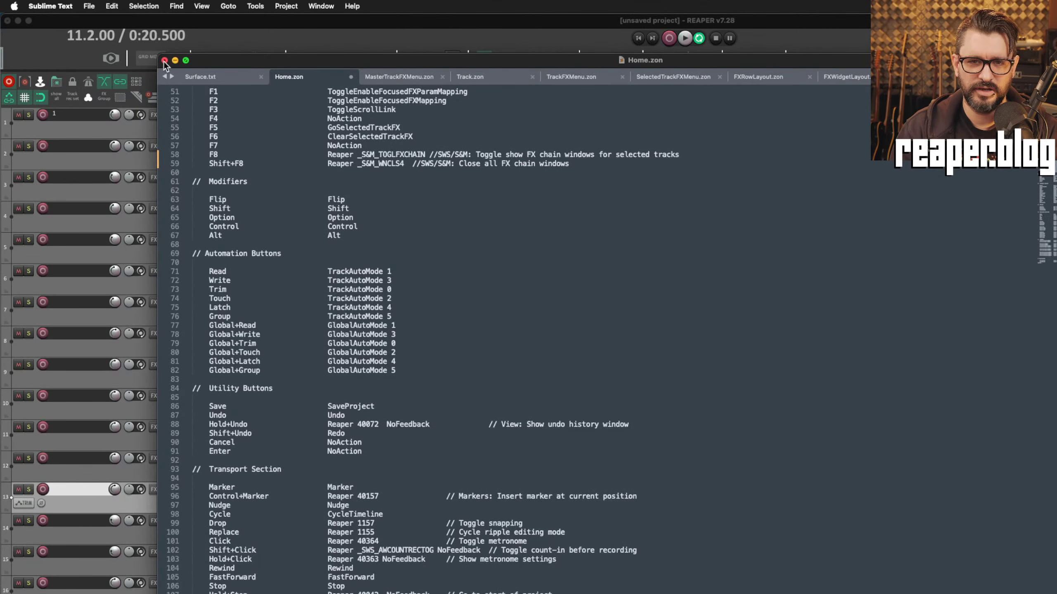
pyautogui.scroll(15, 406, 212)
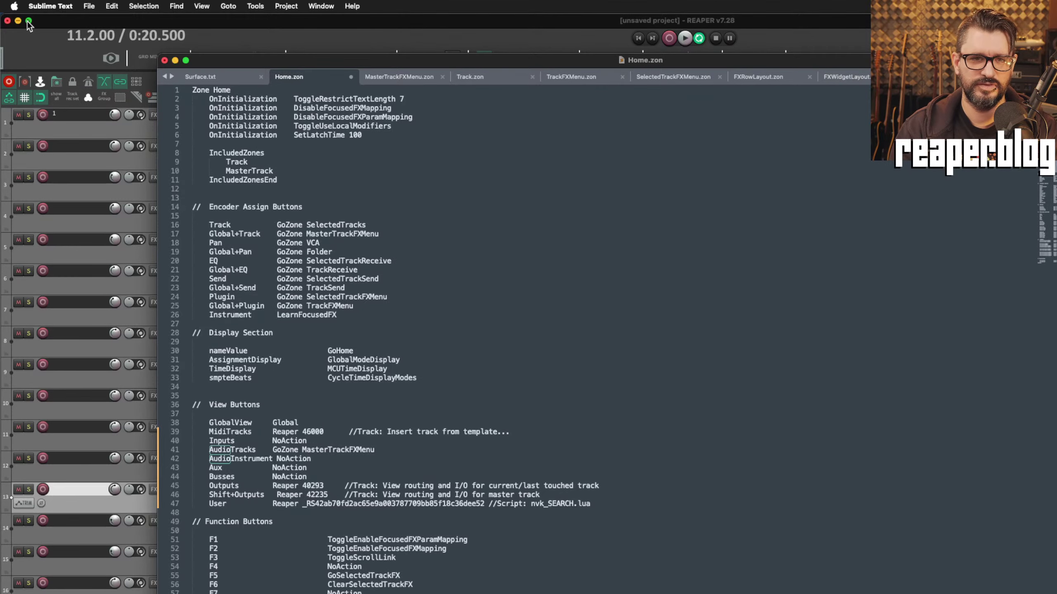
# Step: Switch to Finder and look through the zone files in the HomeZones folder, and collapse the folder
pyautogui.moveTo(203, 67); pyautogui.dragTo(207, 71)
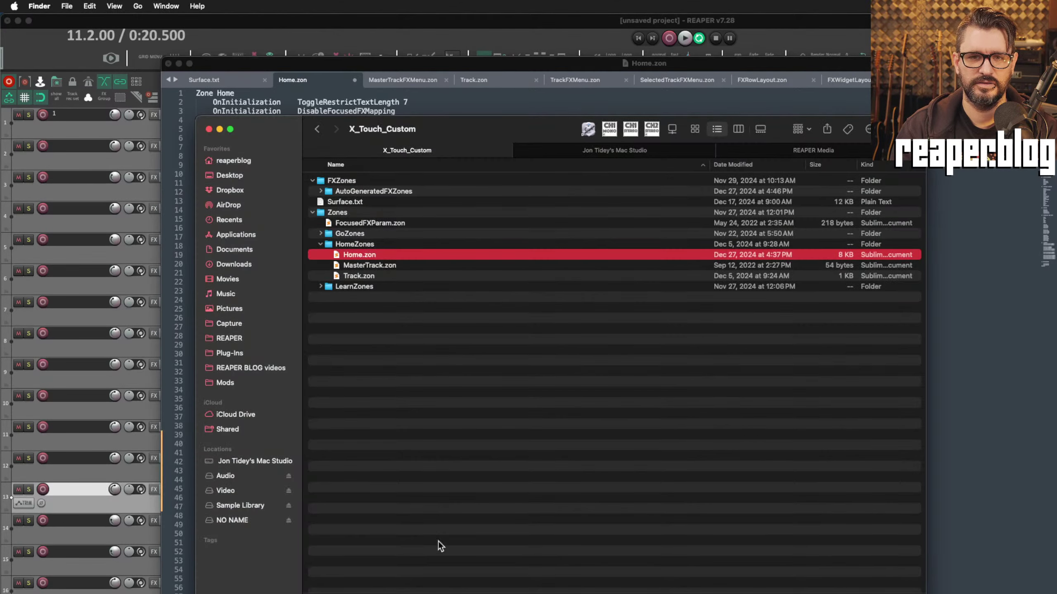
pyautogui.click(416, 245)
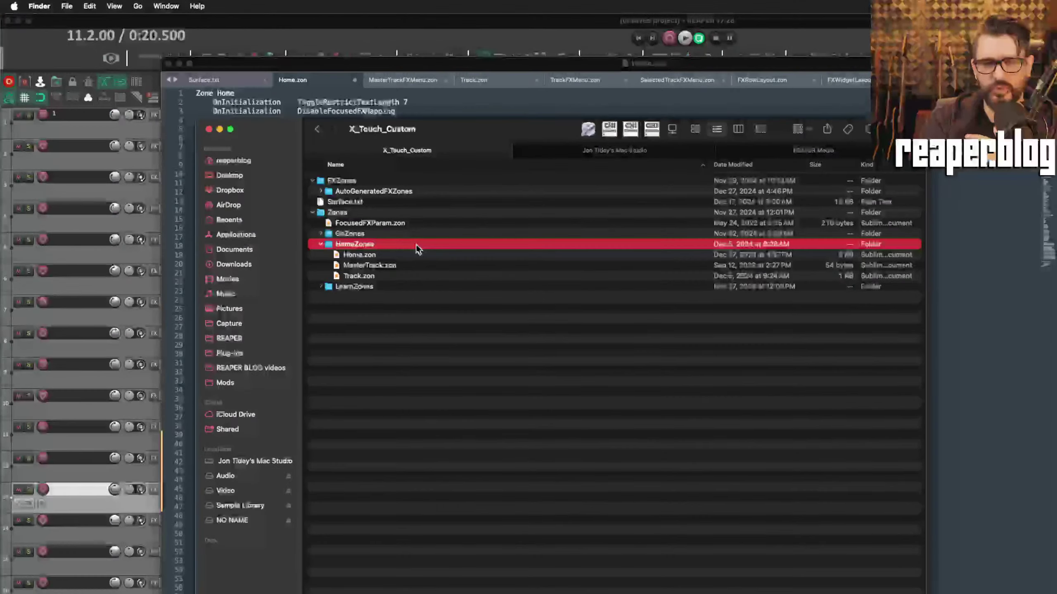
pyautogui.press('Down')
pyautogui.press('Down')
pyautogui.press('Down')
pyautogui.press('Up')
pyautogui.press('Up')
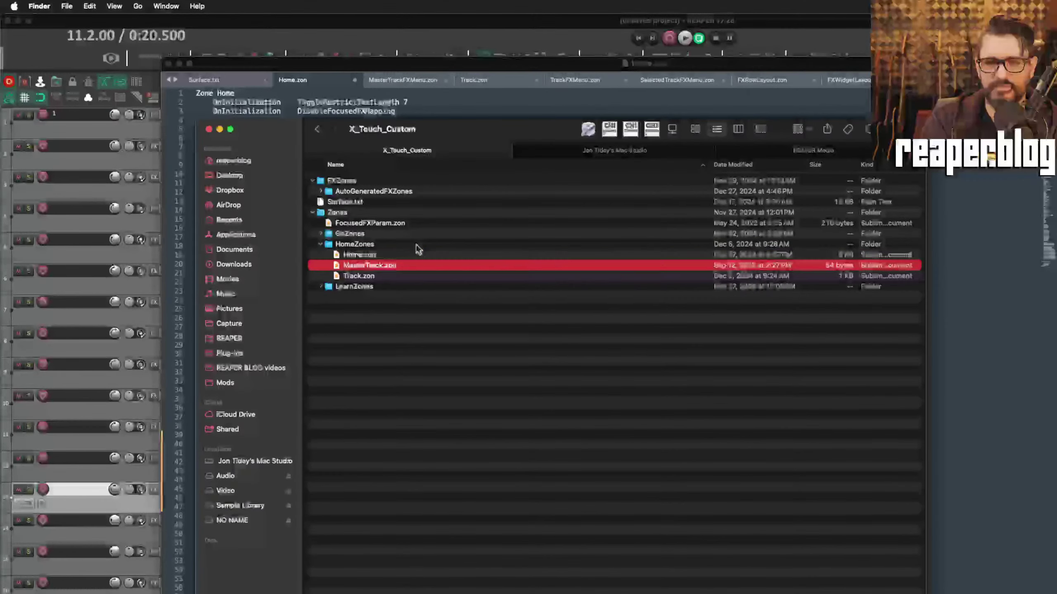
pyautogui.press('Down')
pyautogui.press('Down')
pyautogui.press('Up')
pyautogui.press('Up')
pyautogui.press('Up')
pyautogui.press('Left')
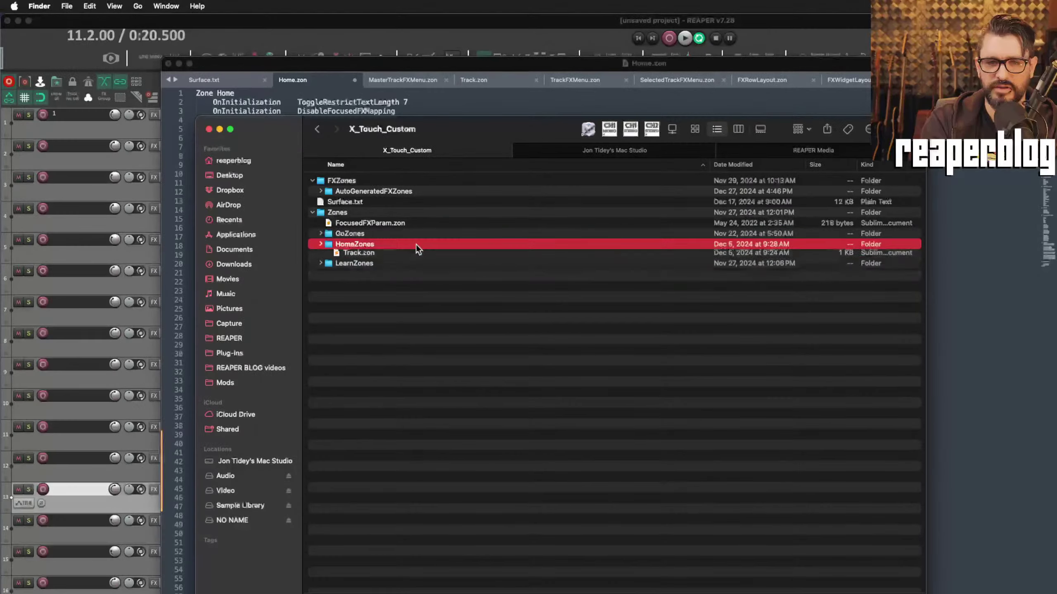
# Step: Expand the GoZones folder and look at its zone files
pyautogui.press('Up')
pyautogui.press('Right')
pyautogui.press('Down')
pyautogui.press('Down')
pyautogui.press('Up')
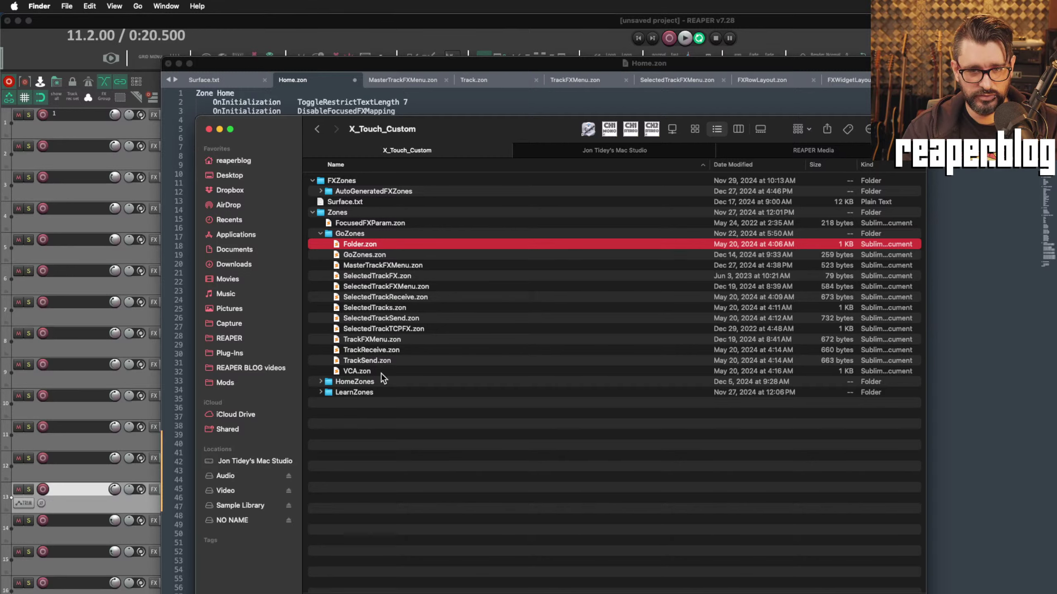
# Step: Open SelectedTracks.zon from the GoZones folder in the Sublime Text window that holds Home.zon
pyautogui.click(387, 307)
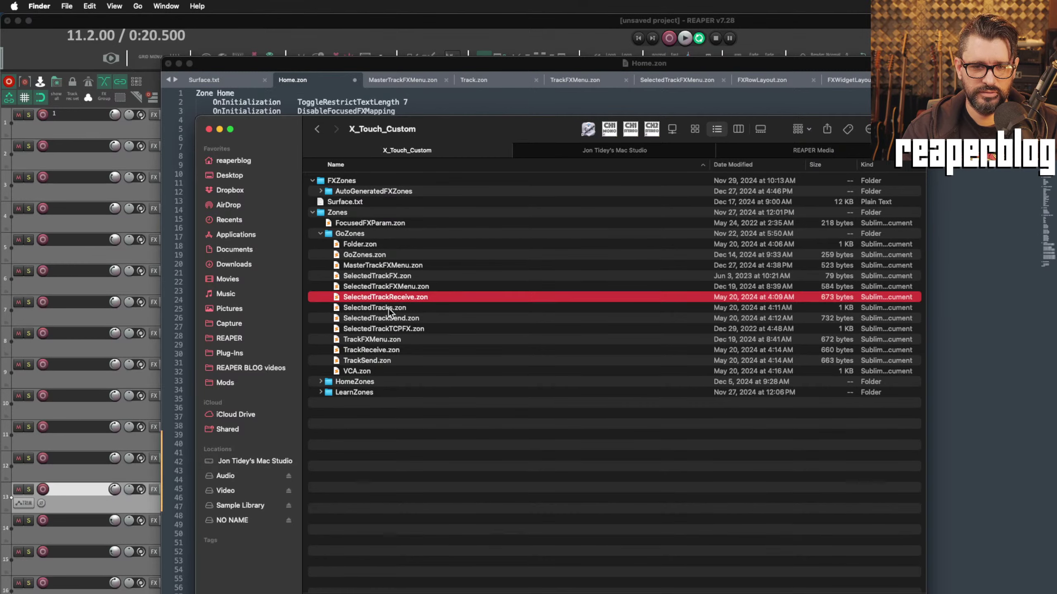
pyautogui.click(515, 65)
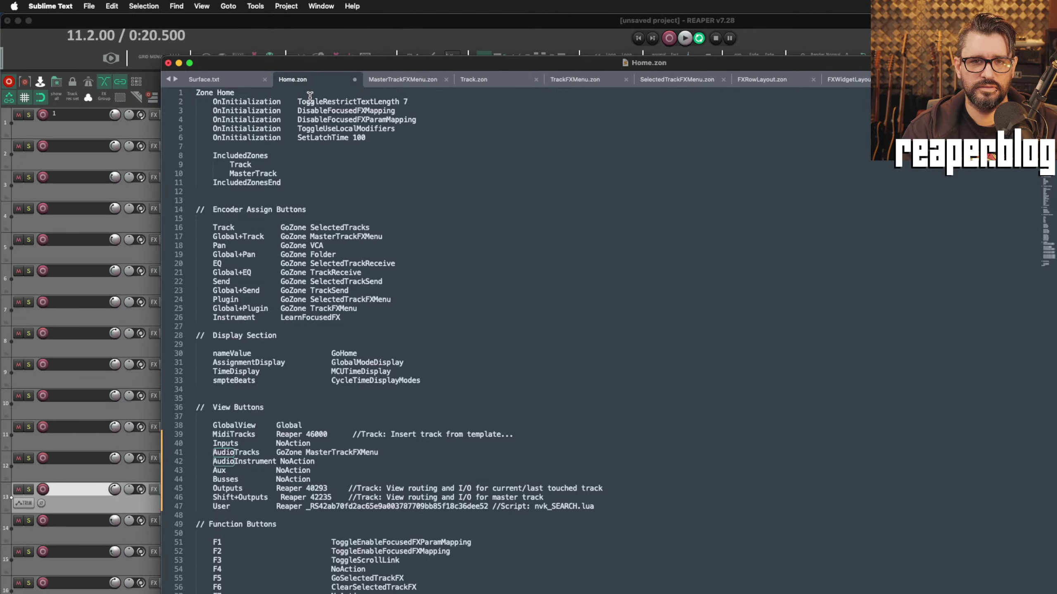
pyautogui.press('super+Tab')
pyautogui.moveTo(354, 308); pyautogui.dragTo(443, 75)
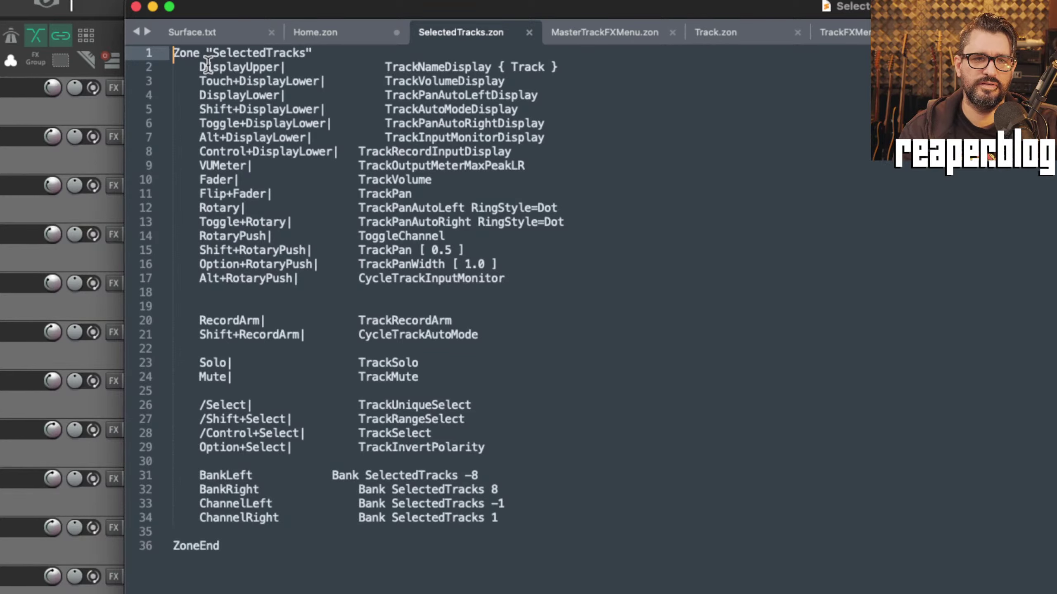
# Step: Highlight all the assignments from DisplayUpper to ChannelRight in SelectedTracks.zon, and the first display widgets and their track display actions
pyautogui.moveTo(200, 67); pyautogui.dragTo(641, 521)
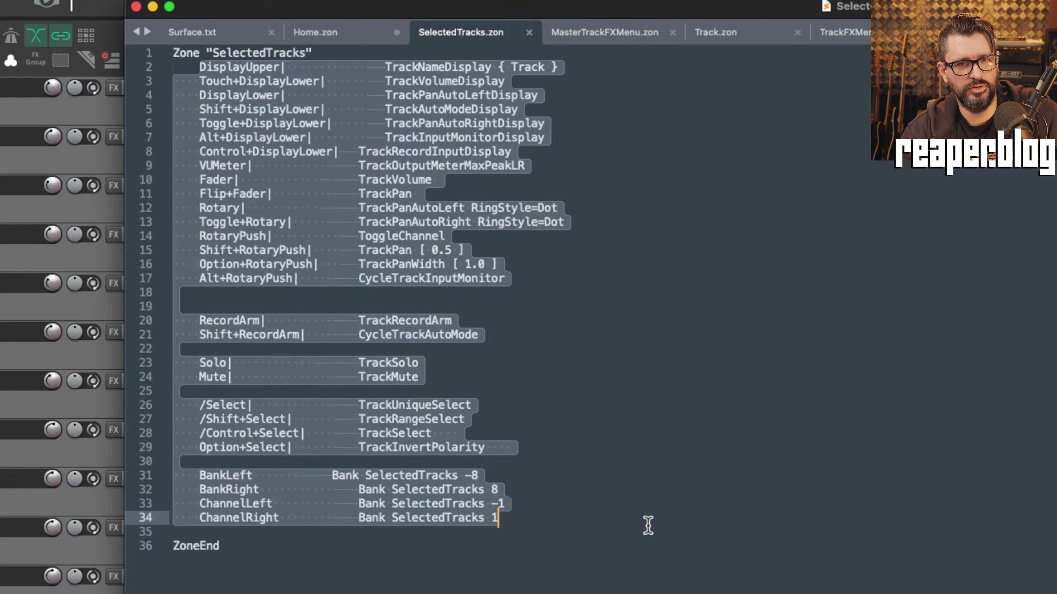
pyautogui.click(648, 525)
pyautogui.moveTo(200, 68); pyautogui.dragTo(288, 106)
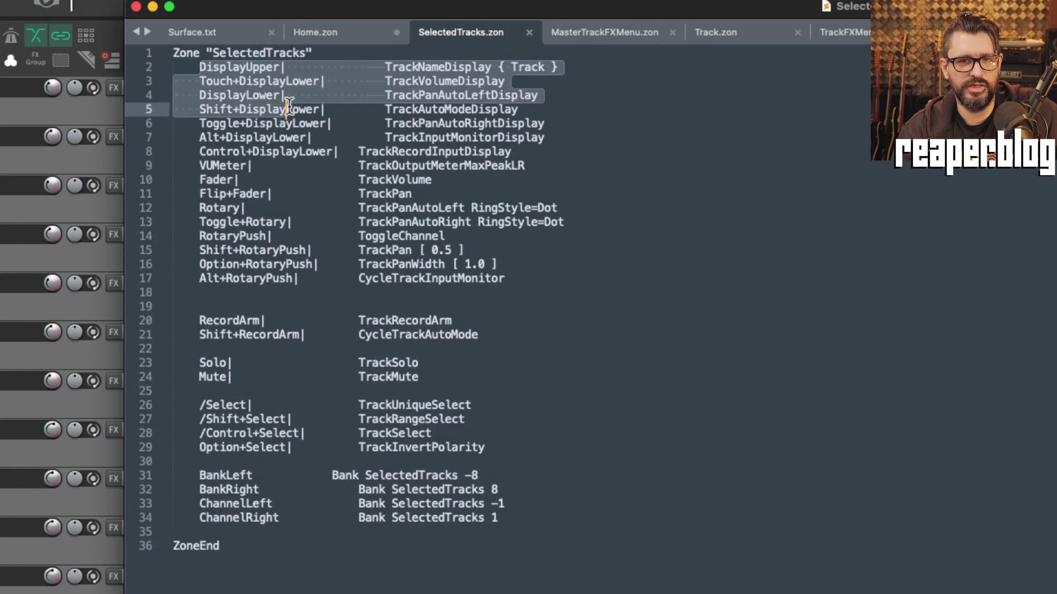
pyautogui.click(418, 95)
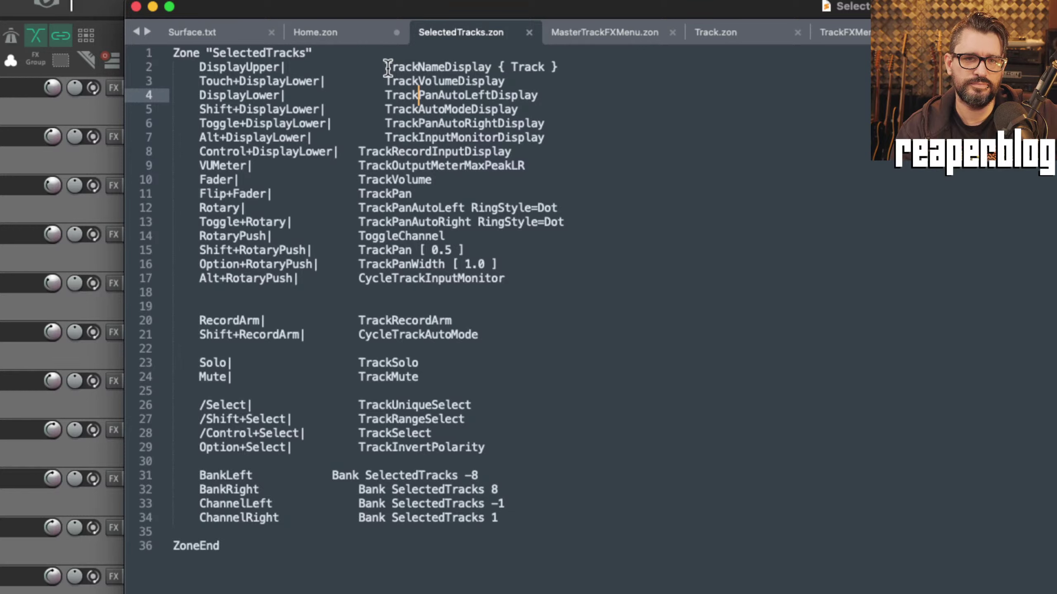
pyautogui.moveTo(386, 67); pyautogui.dragTo(465, 82)
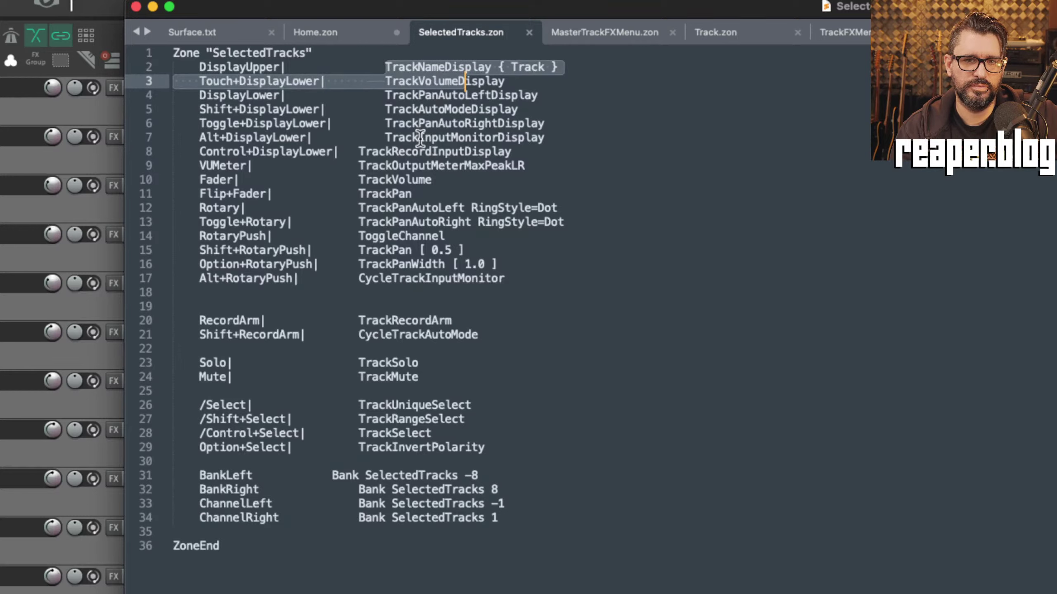
pyautogui.click(419, 95)
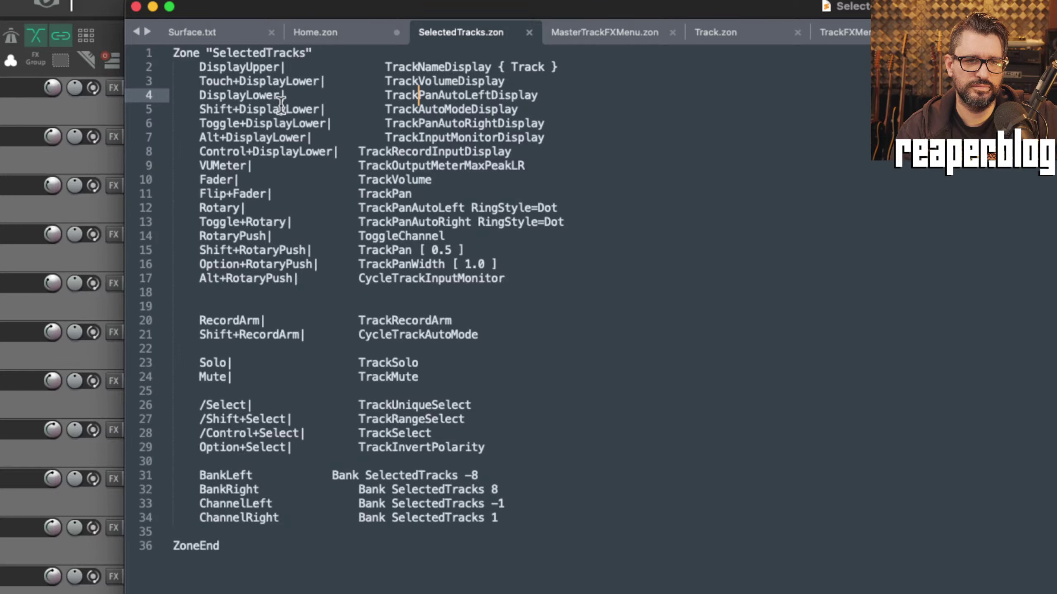
# Step: Highlight the Shift modifier and TrackAutoModeDisplay on line 5, and the whole Toggle+DisplayLower assignment on line 6
pyautogui.doubleClick(208, 110)
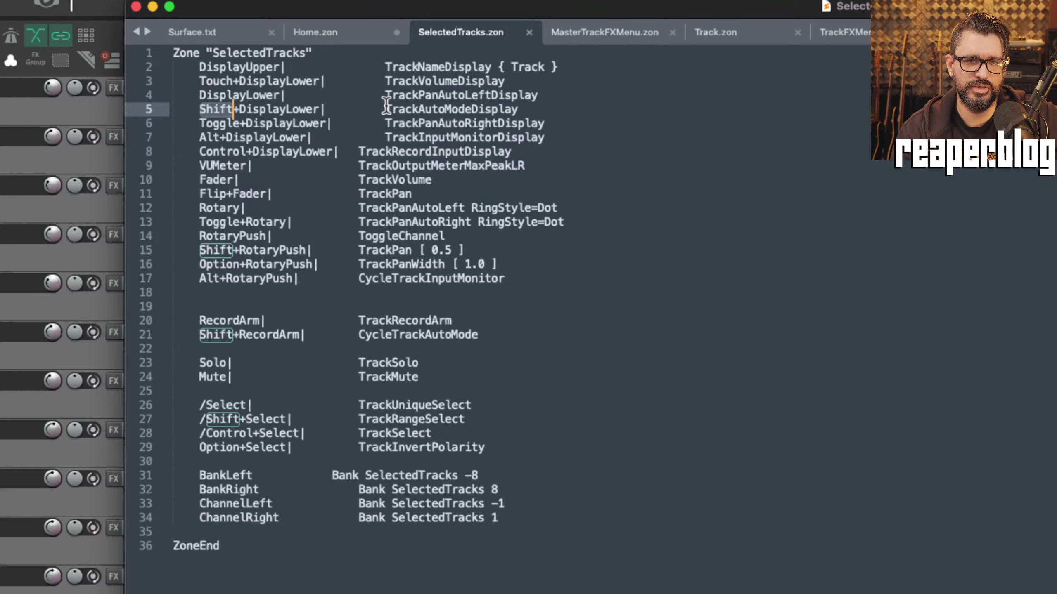
pyautogui.moveTo(386, 109); pyautogui.dragTo(518, 107)
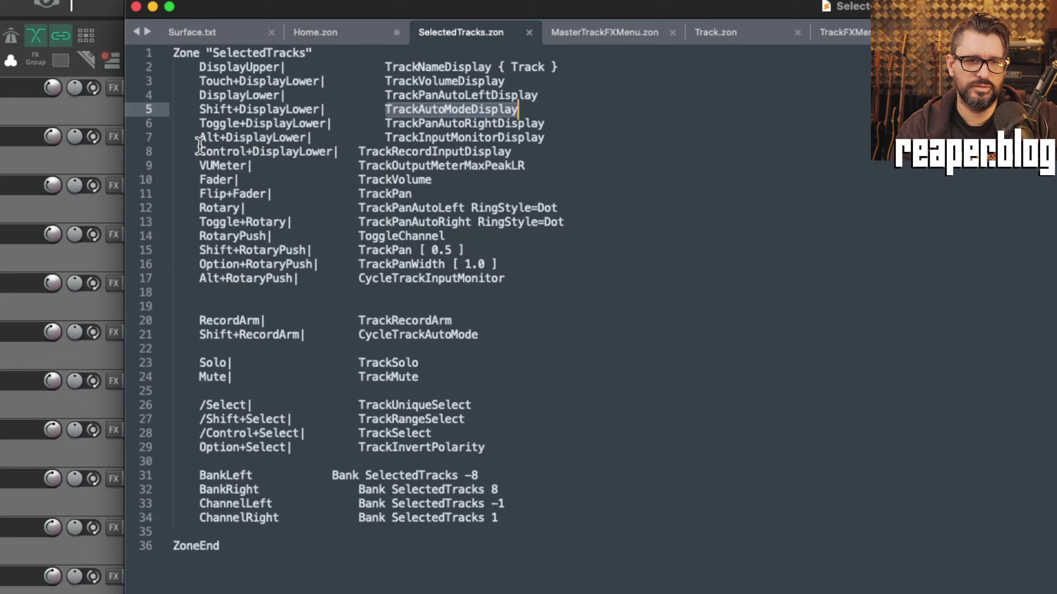
pyautogui.moveTo(199, 123); pyautogui.dragTo(545, 124)
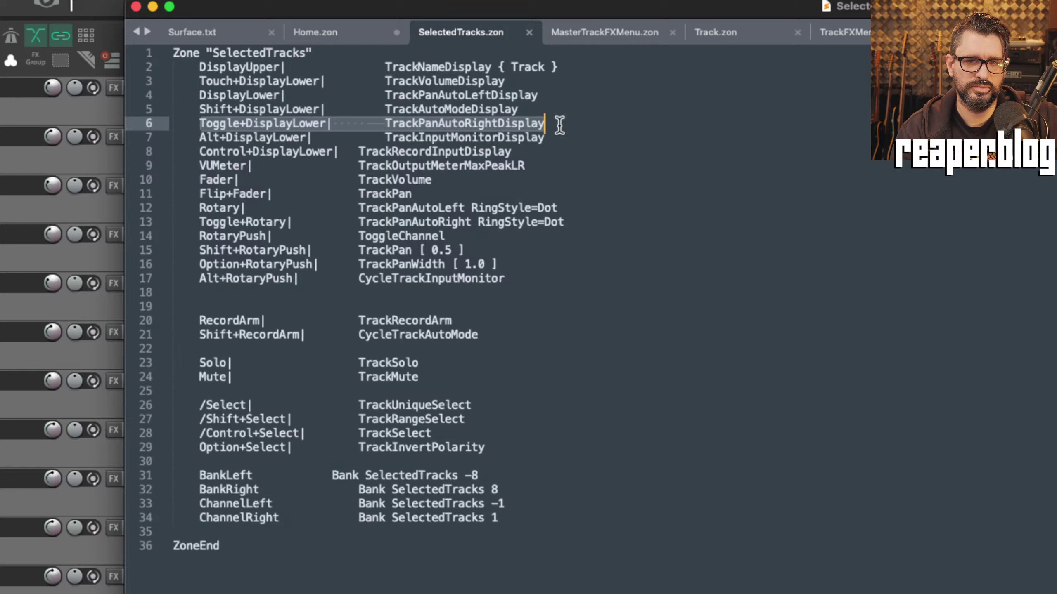
pyautogui.click(557, 137)
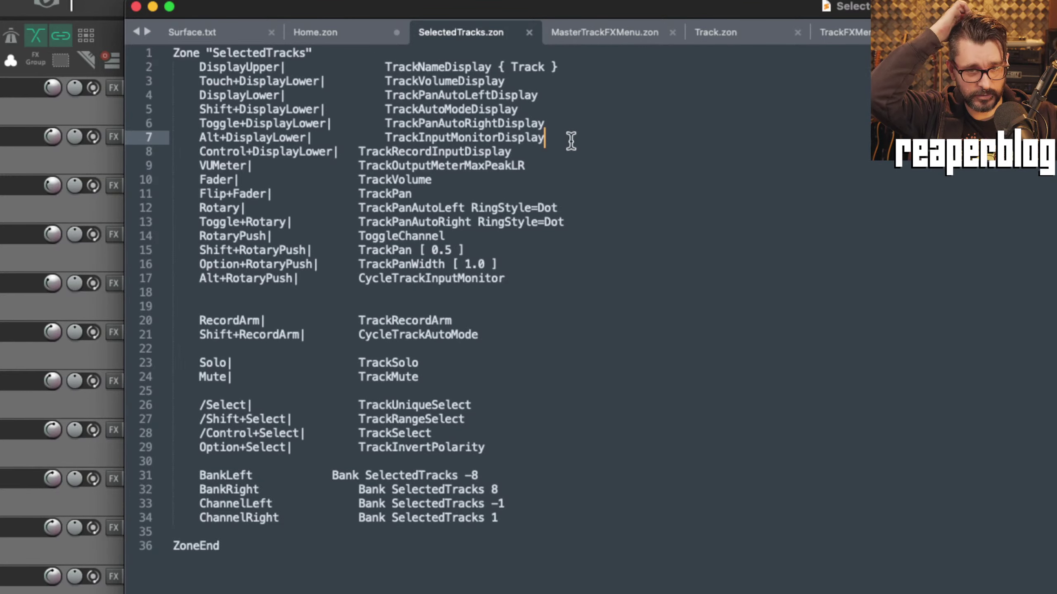
pyautogui.click(479, 264)
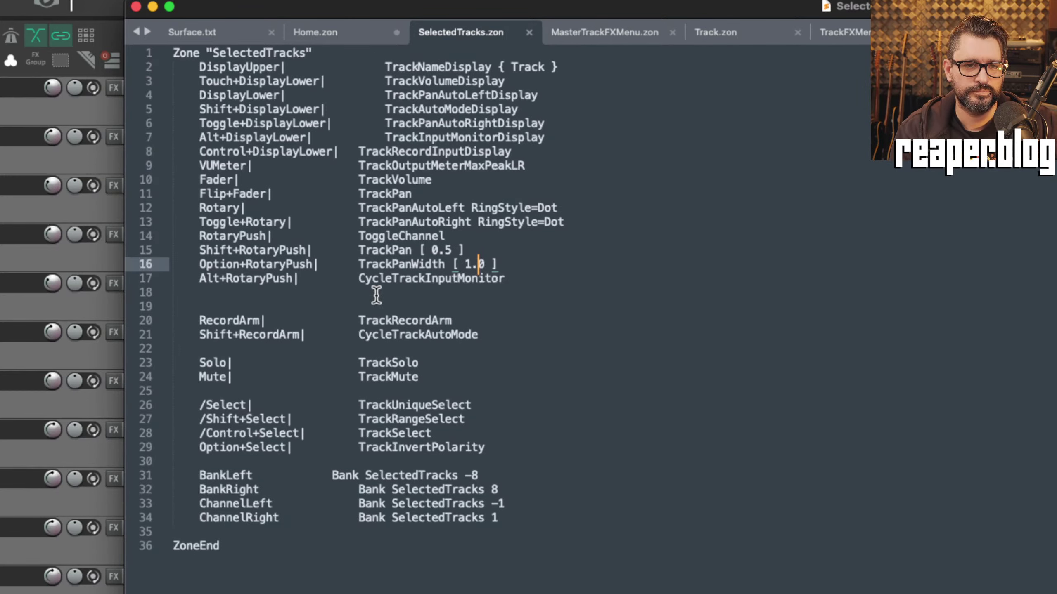
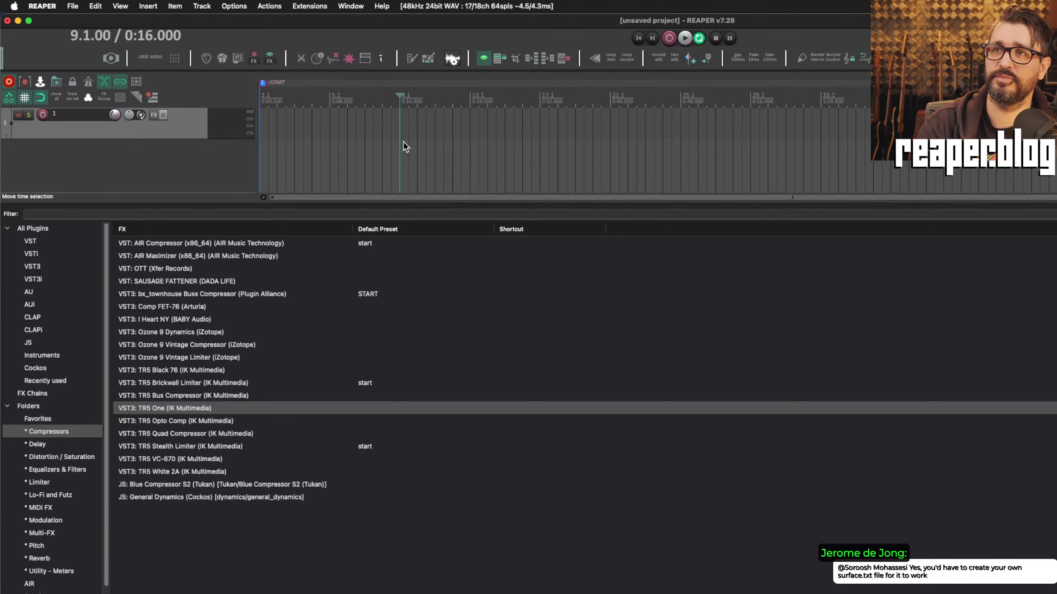
# Step: Find the "Control surface: Refresh all surfaces" action in REAPER by filtering for "refresh cont", and close the action list
pyautogui.press('?')
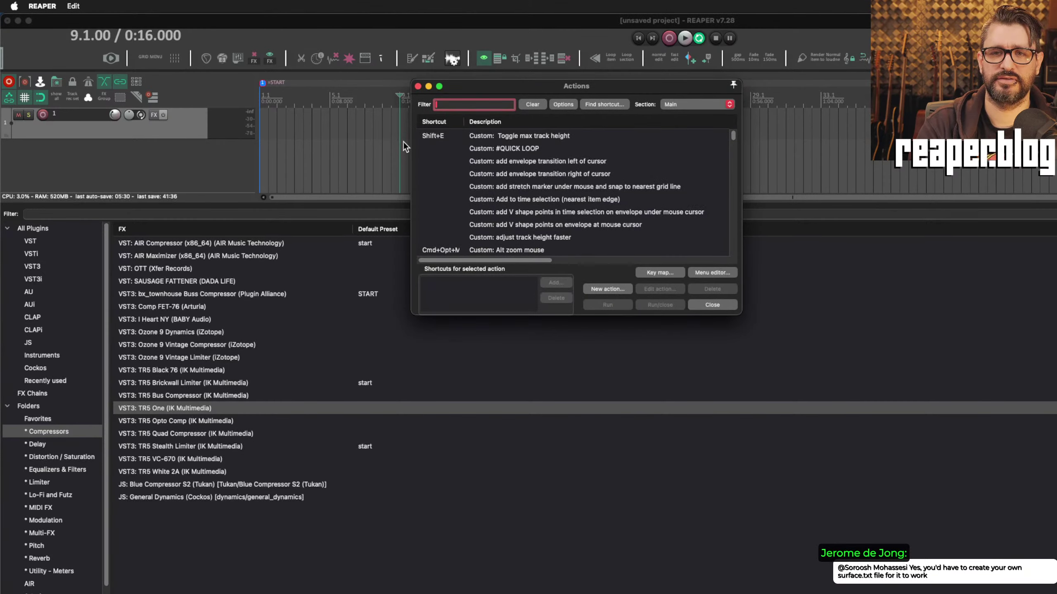
pyautogui.write('refr')
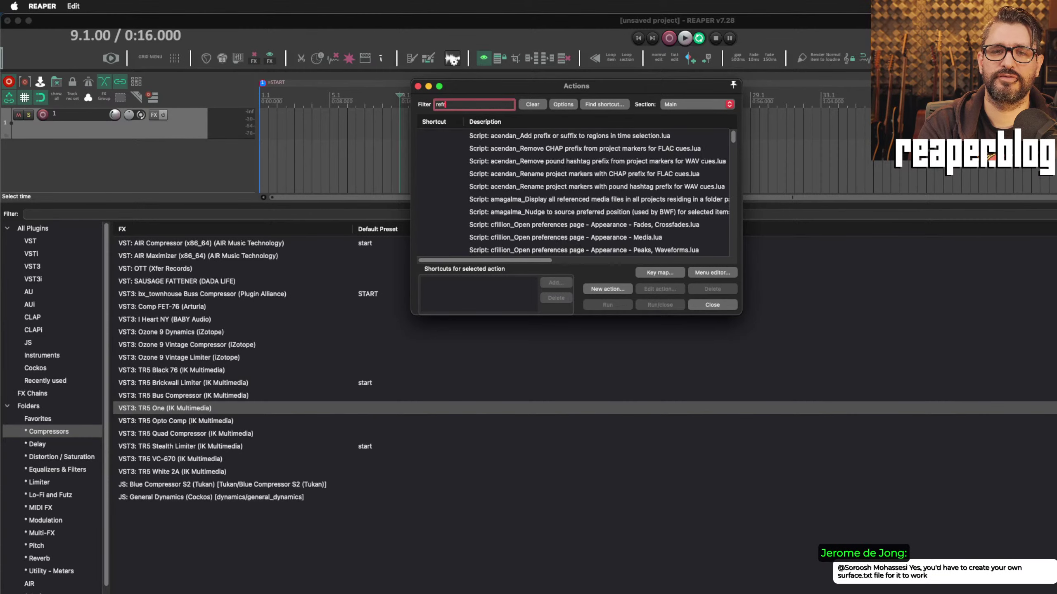
pyautogui.write('esh cont')
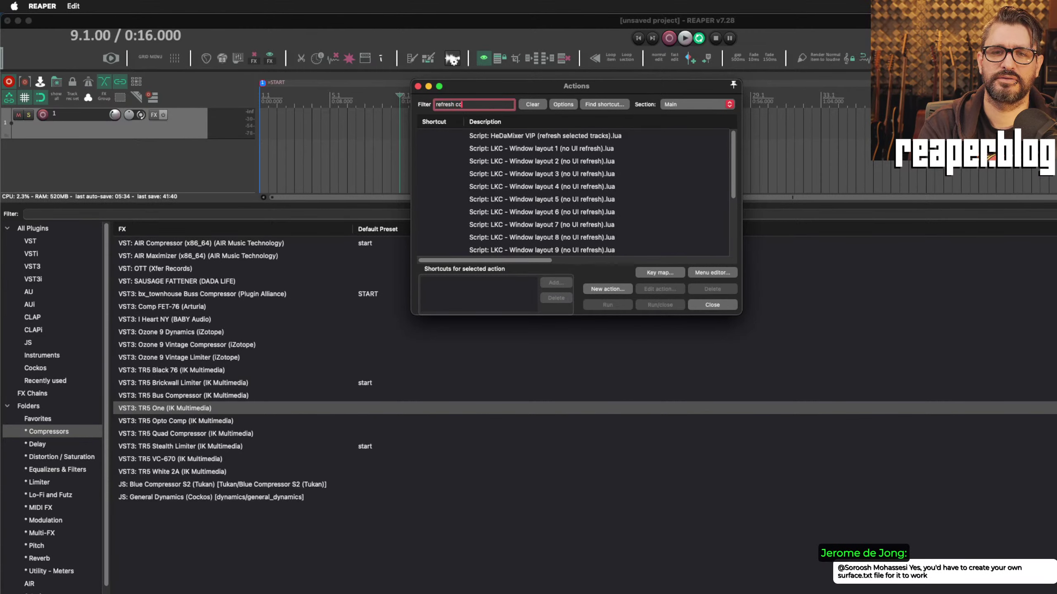
pyautogui.press('Tab')
pyautogui.press('Down')
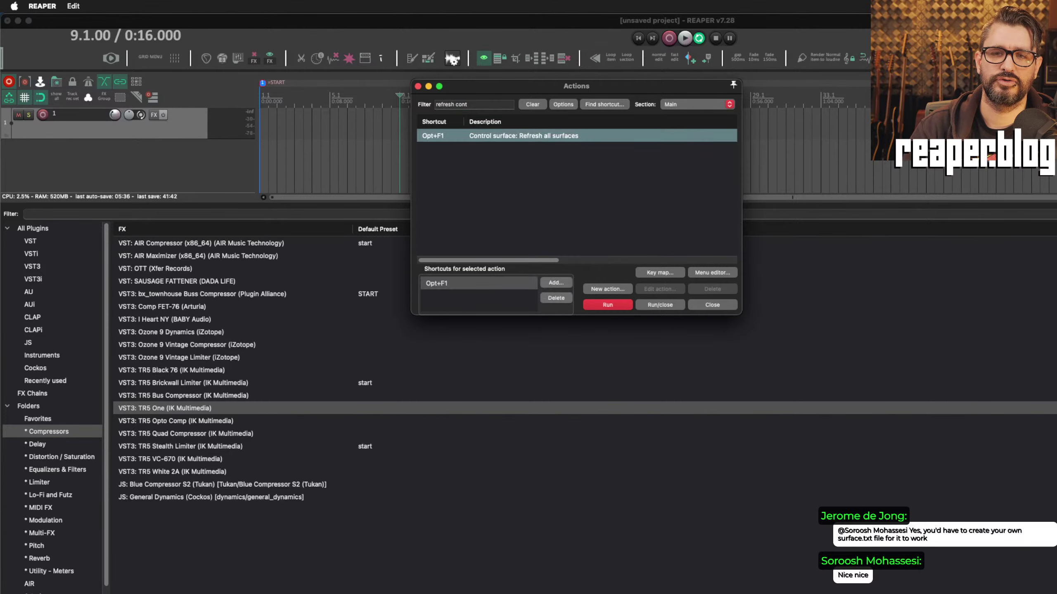
pyautogui.click(532, 193)
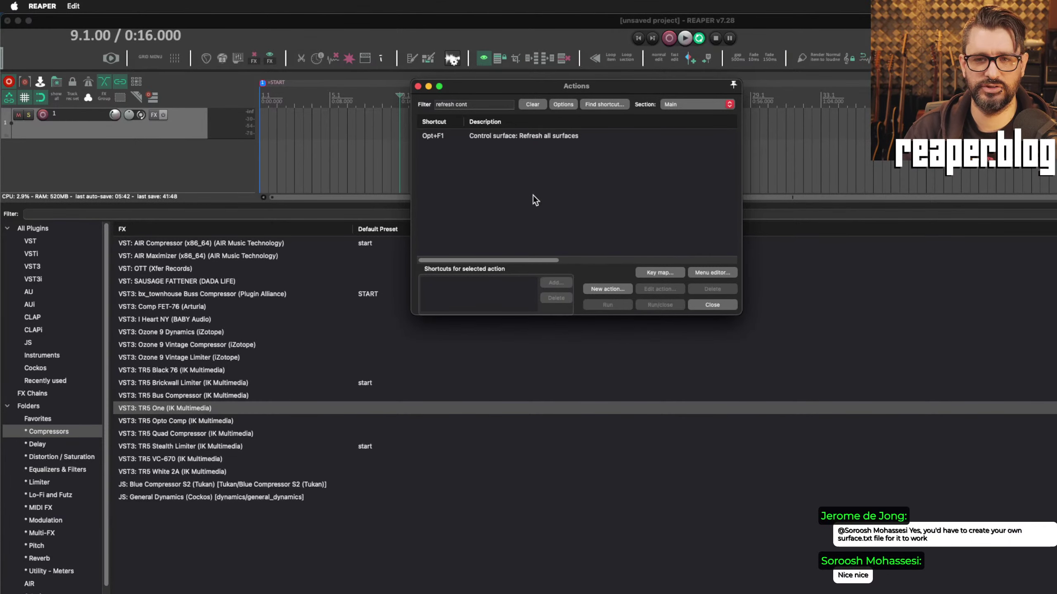
pyautogui.click(725, 306)
pyautogui.click(469, 144)
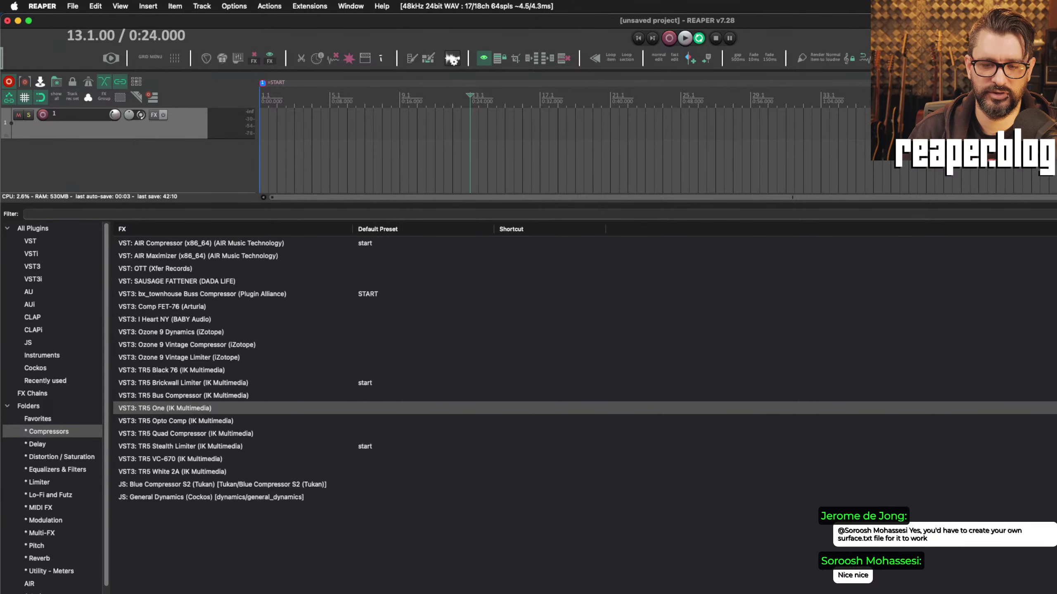
# Step: Switch to Home.zon in Sublime Text and move the editor window aside to uncover REAPER's track list
pyautogui.press('super+Tab')
pyautogui.click(524, 317)
pyautogui.click(434, 274)
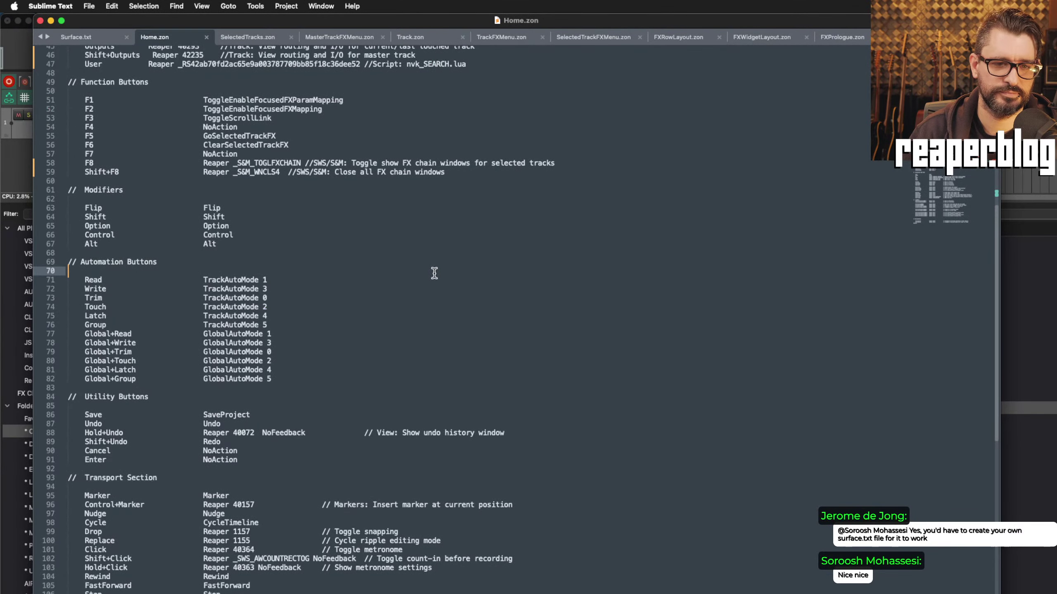
pyautogui.moveTo(470, 23); pyautogui.dragTo(540, 38)
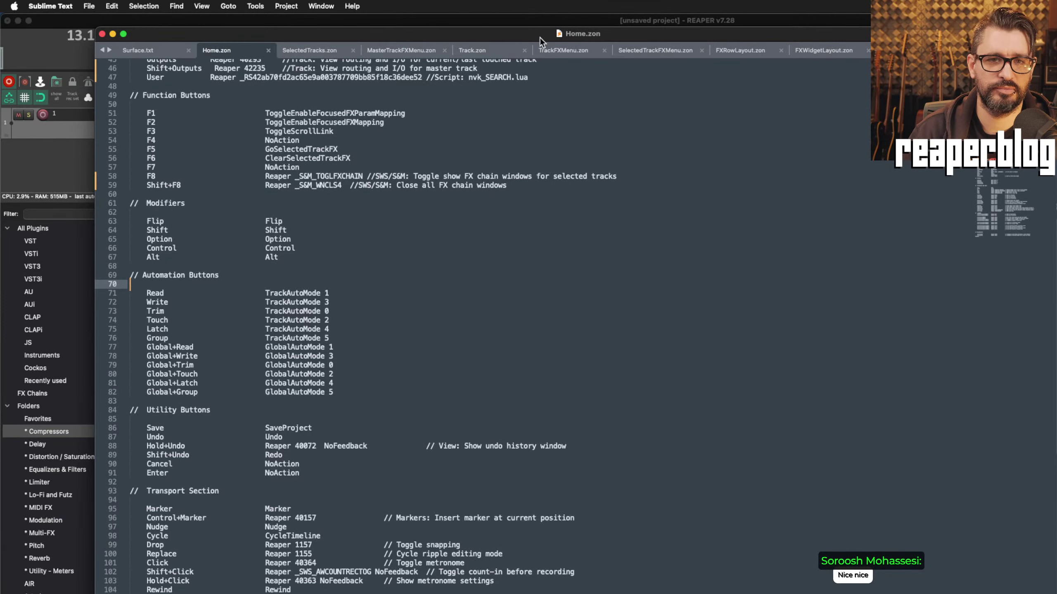
pyautogui.click(481, 255)
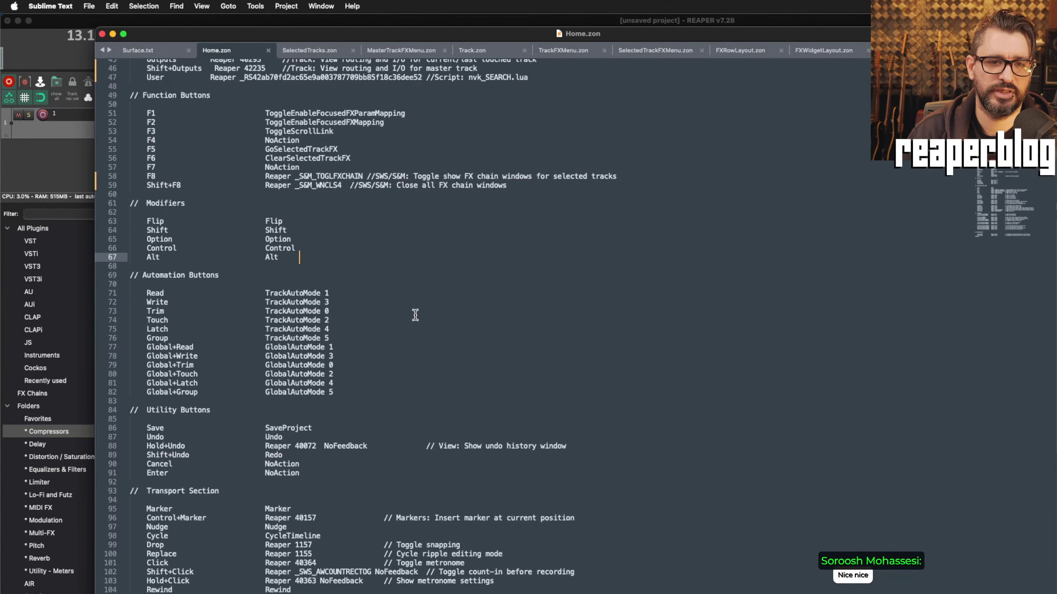
pyautogui.moveTo(241, 33); pyautogui.dragTo(258, 42)
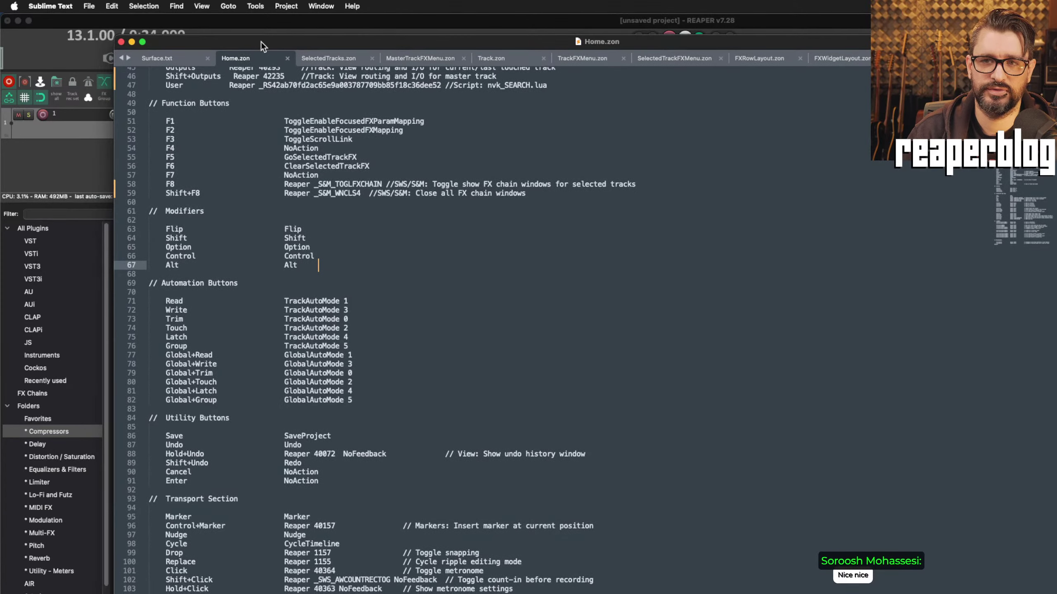
pyautogui.moveTo(116, 37); pyautogui.dragTo(227, 102)
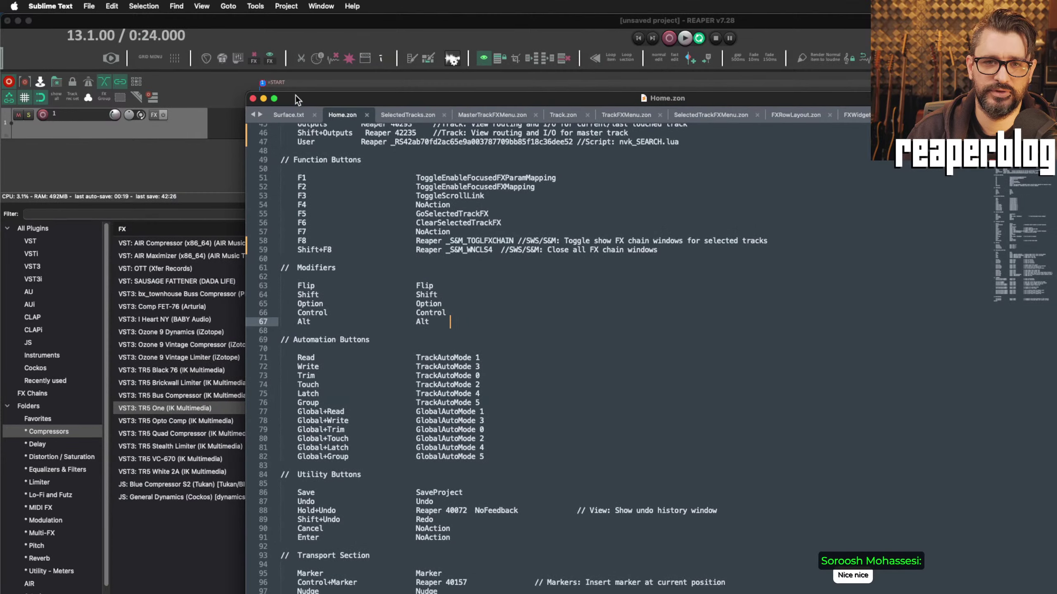
pyautogui.moveTo(295, 95)
pyautogui.mouseDown()
pyautogui.moveTo(287, 106)
pyautogui.moveTo(289, 89)
pyautogui.mouseUp()
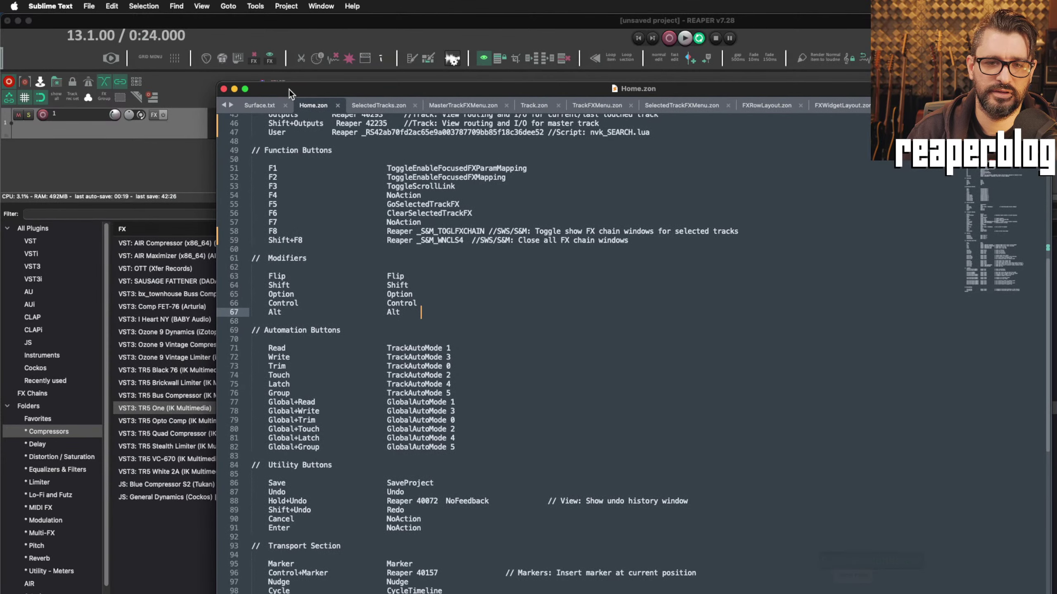
# Step: Switch to REAPER and move the edit cursor to 10.3.00 on the timeline
pyautogui.click(157, 139)
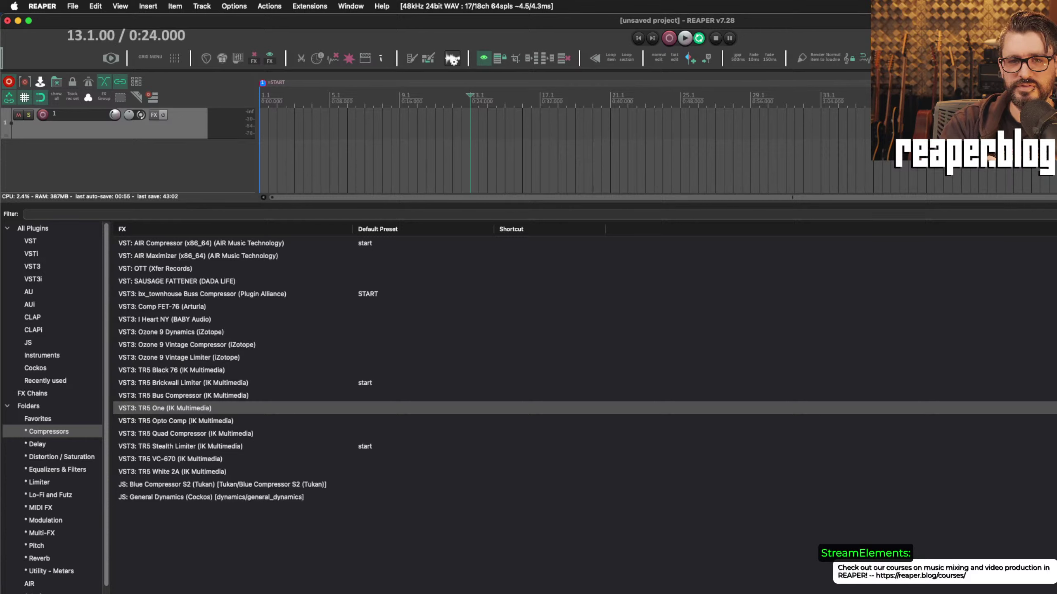
pyautogui.click(333, 144)
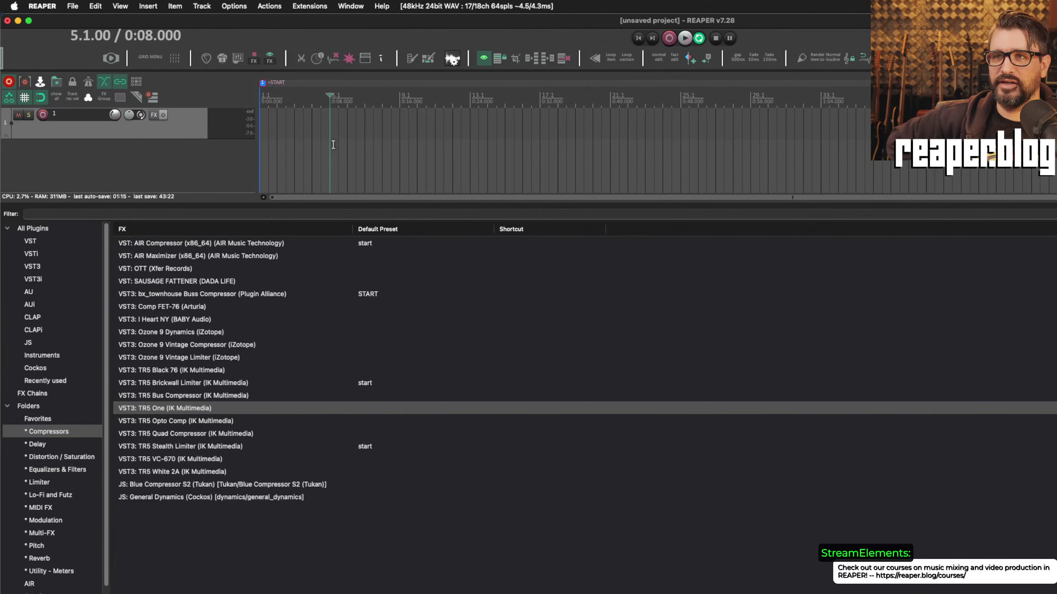
pyautogui.click(423, 144)
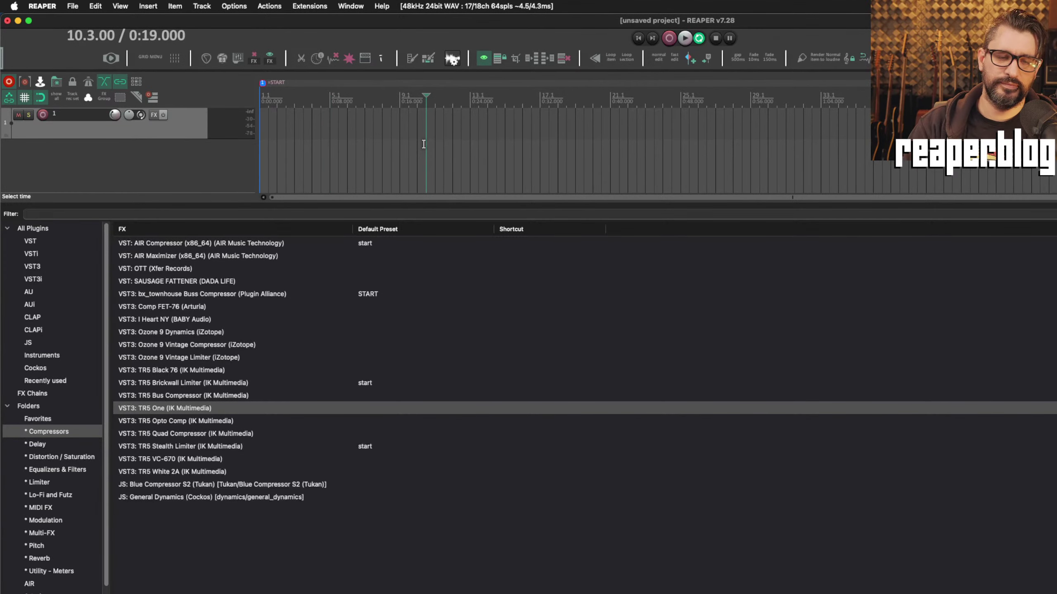
# Step: In the Control/OSC/web preferences, add a control surface entry using the Control Surface Integrator mode
pyautogui.press('super+comma')
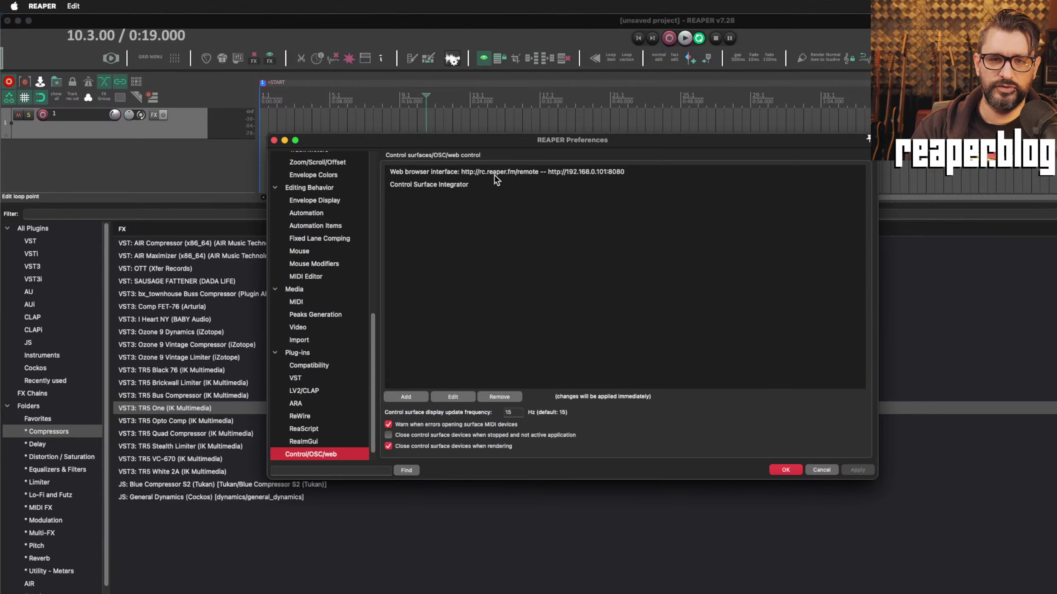
pyautogui.click(469, 187)
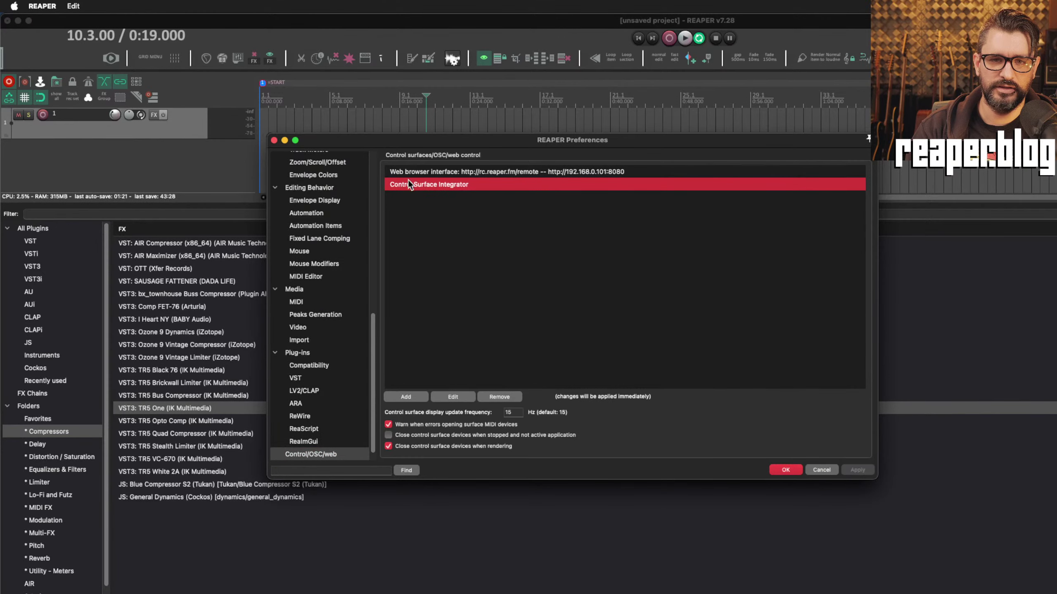
pyautogui.click(448, 395)
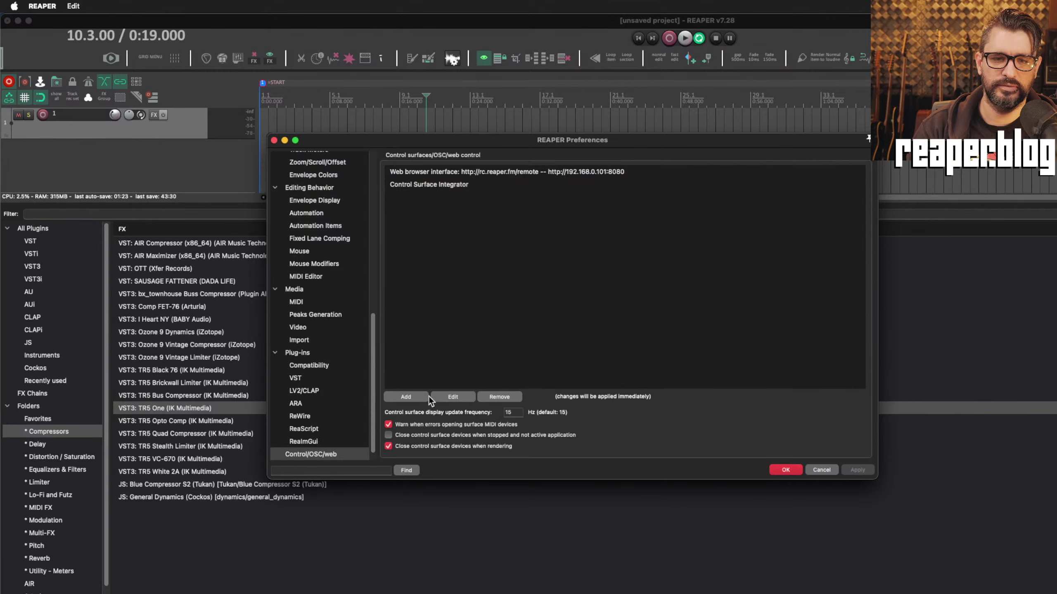
pyautogui.click(416, 397)
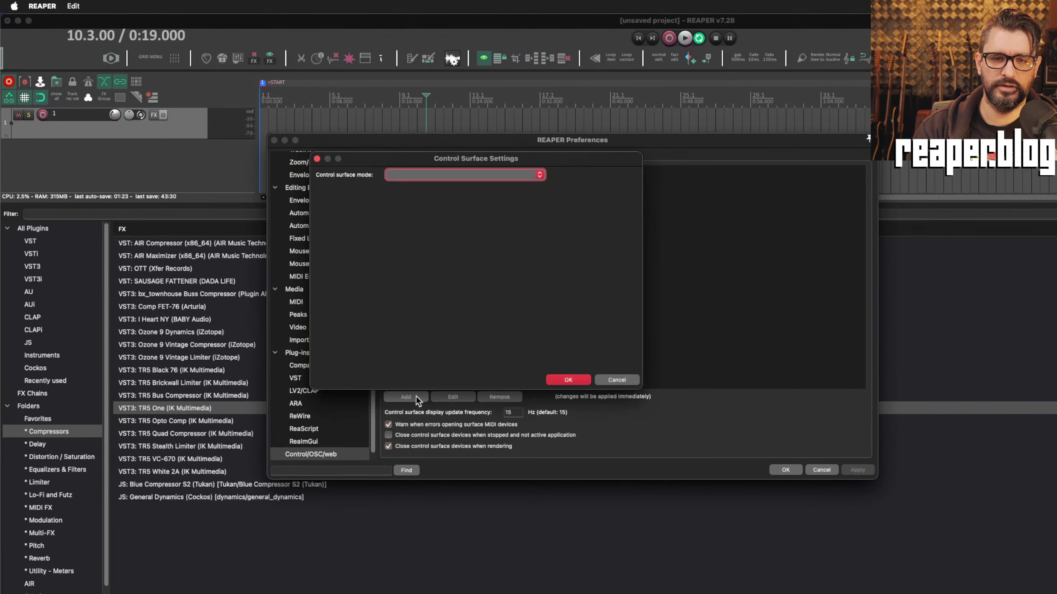
pyautogui.click(470, 171)
pyautogui.click(473, 183)
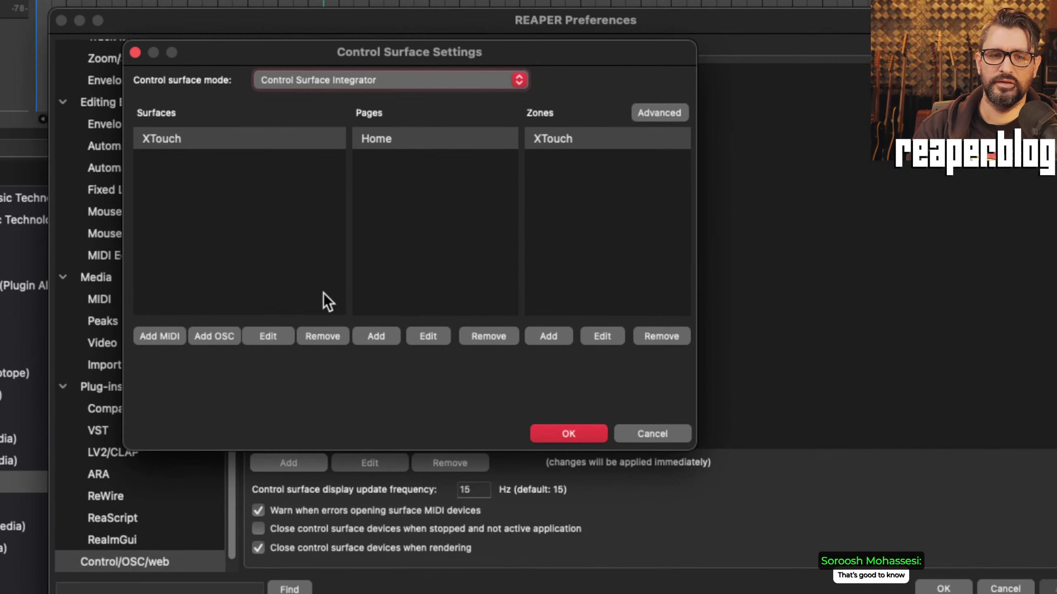
# Step: Start a new MIDI surface with the Launchkey MK3 49's LKMK3 DAW Out as MIDI input and LKMK3 DAW In as MIDI output
pyautogui.click(162, 337)
pyautogui.click(388, 116)
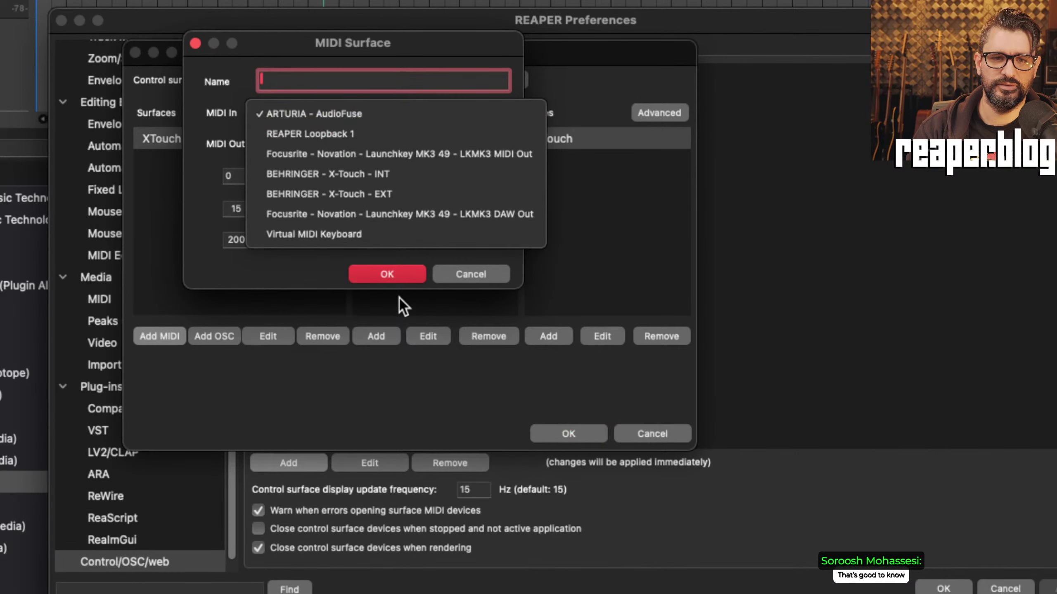
pyautogui.click(451, 154)
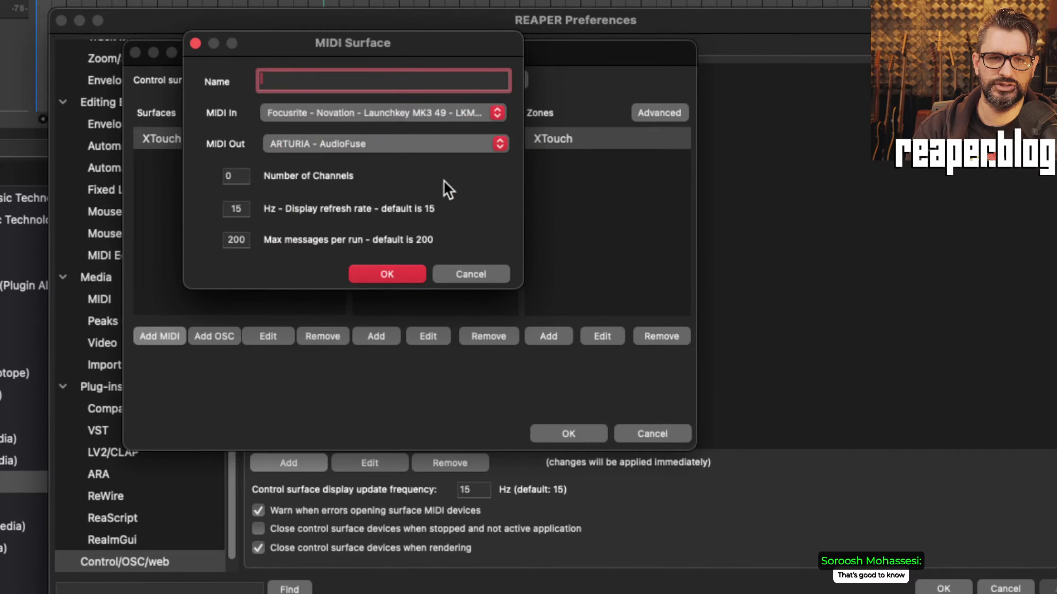
pyautogui.click(411, 146)
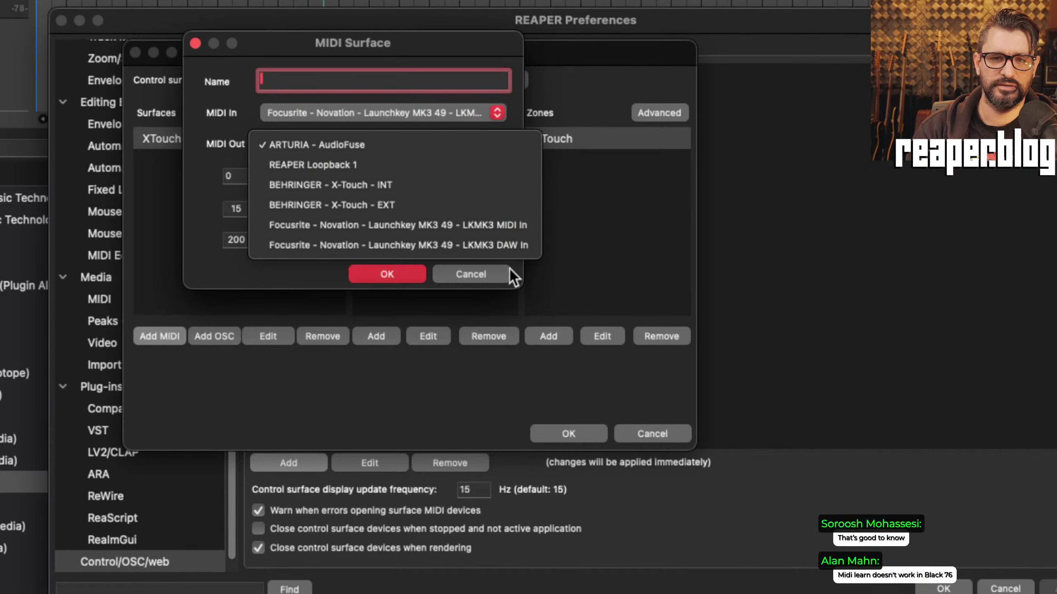
pyautogui.click(465, 110)
pyautogui.click(471, 109)
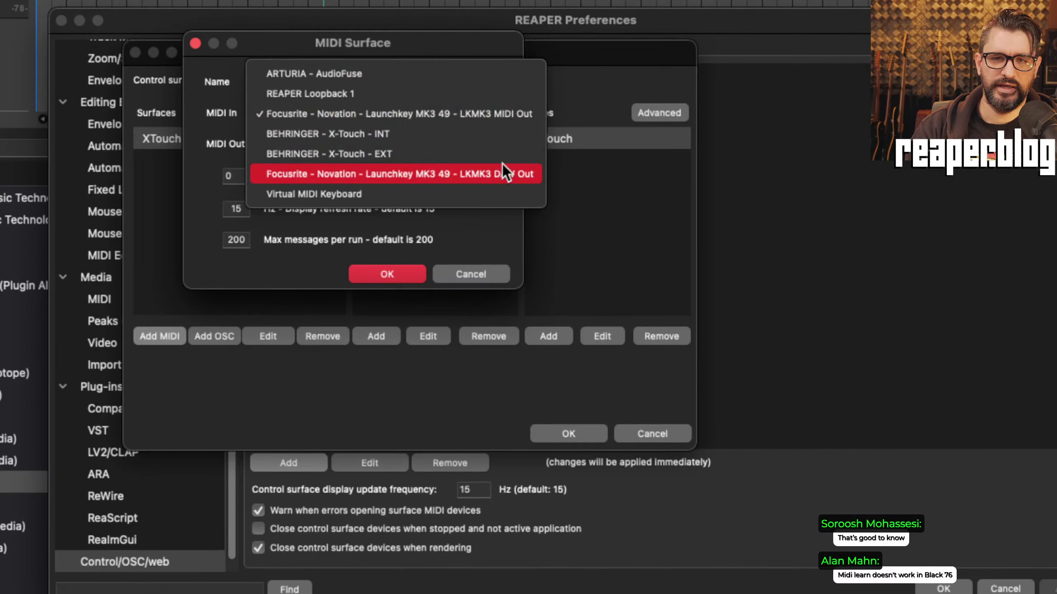
pyautogui.click(529, 174)
pyautogui.click(478, 144)
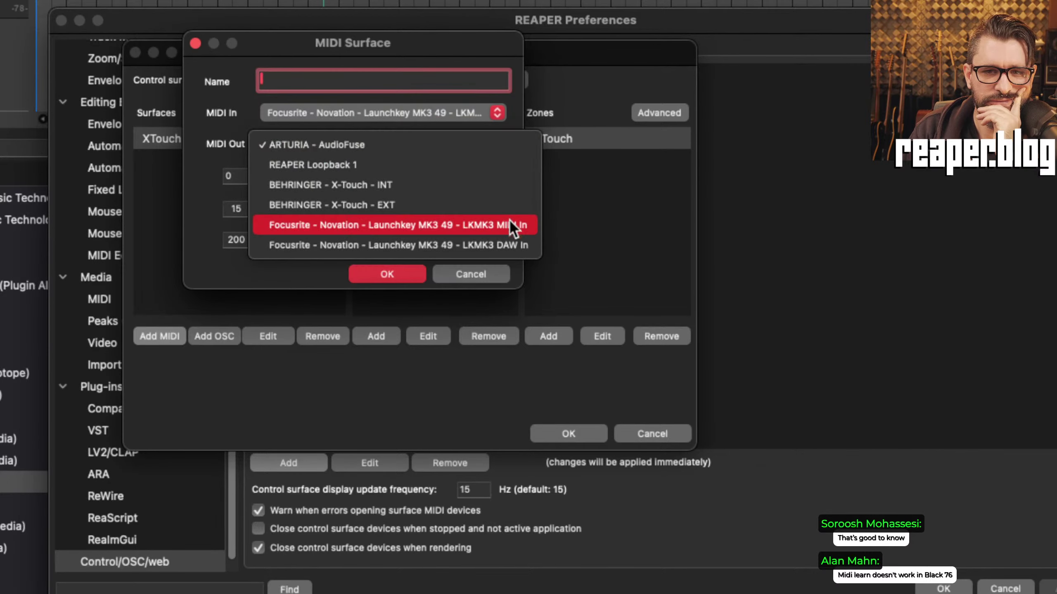
pyautogui.click(516, 245)
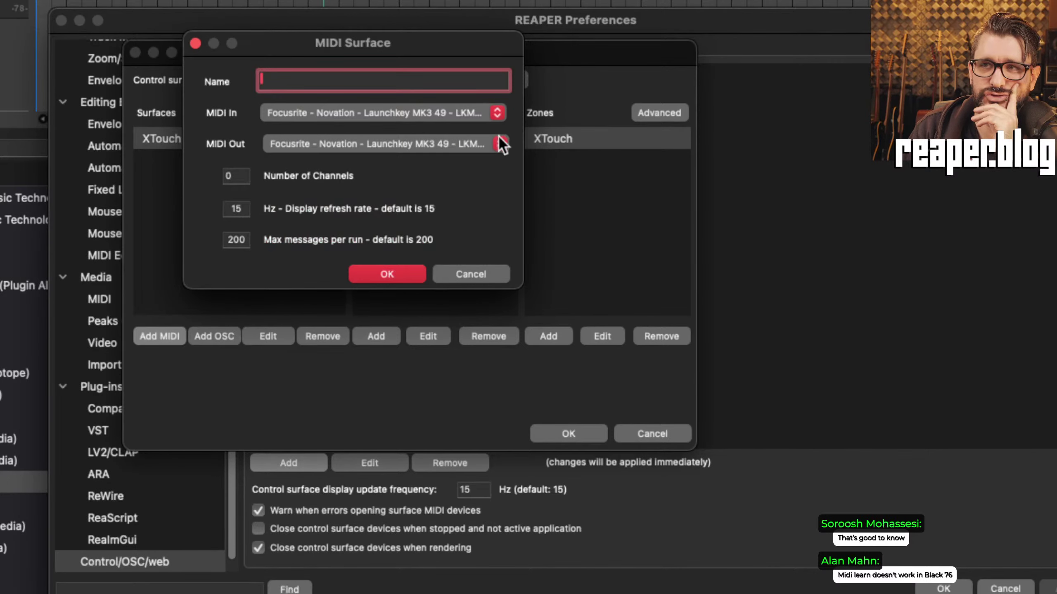
pyautogui.click(498, 140)
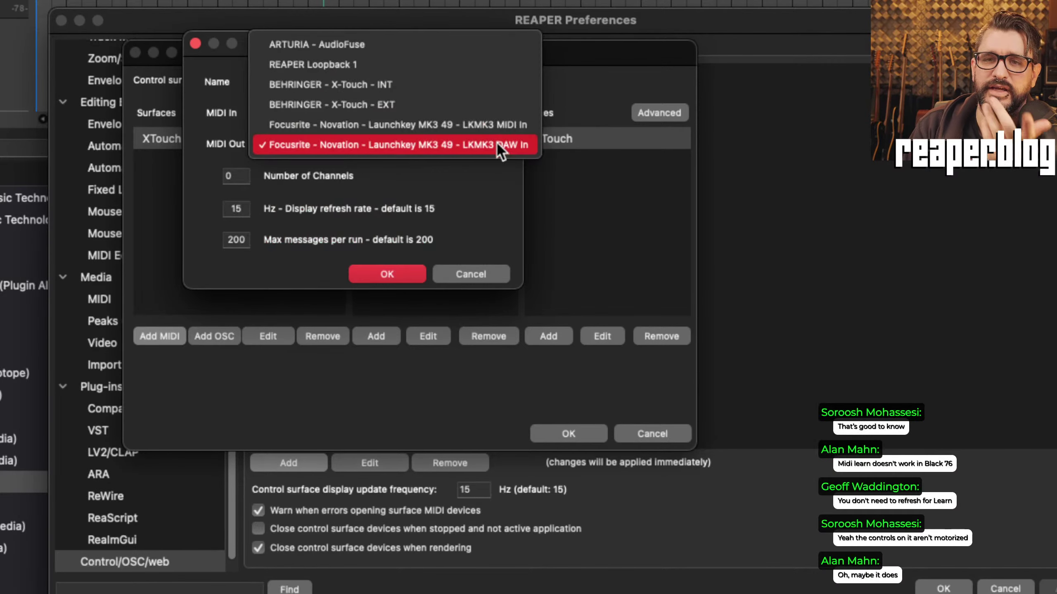
pyautogui.click(427, 145)
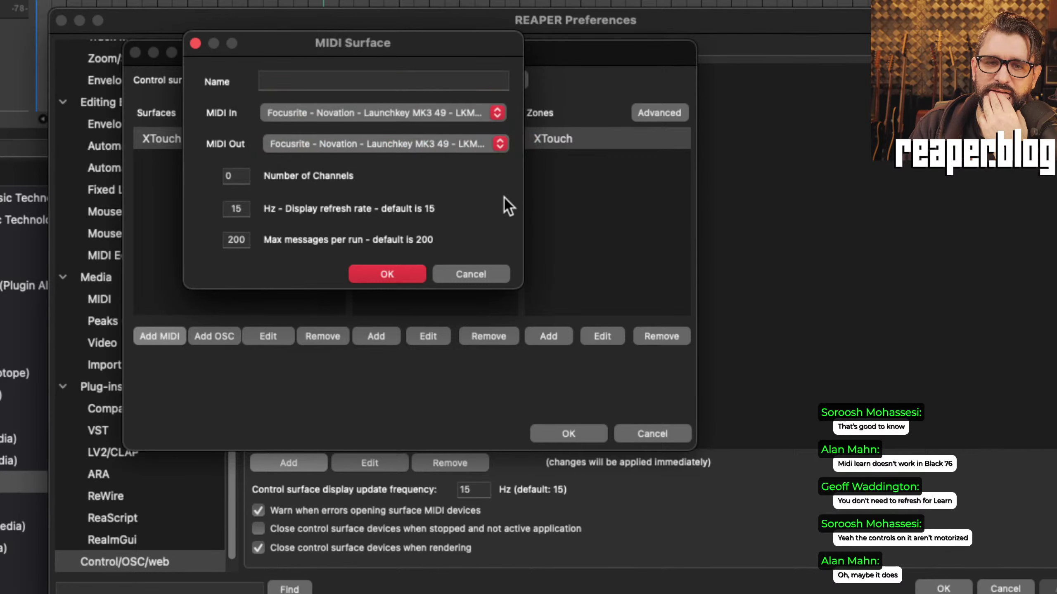
# Step: Name the MIDI surface "launchkey", set its number of channels to 8, and add it to the surfaces
pyautogui.click(453, 79)
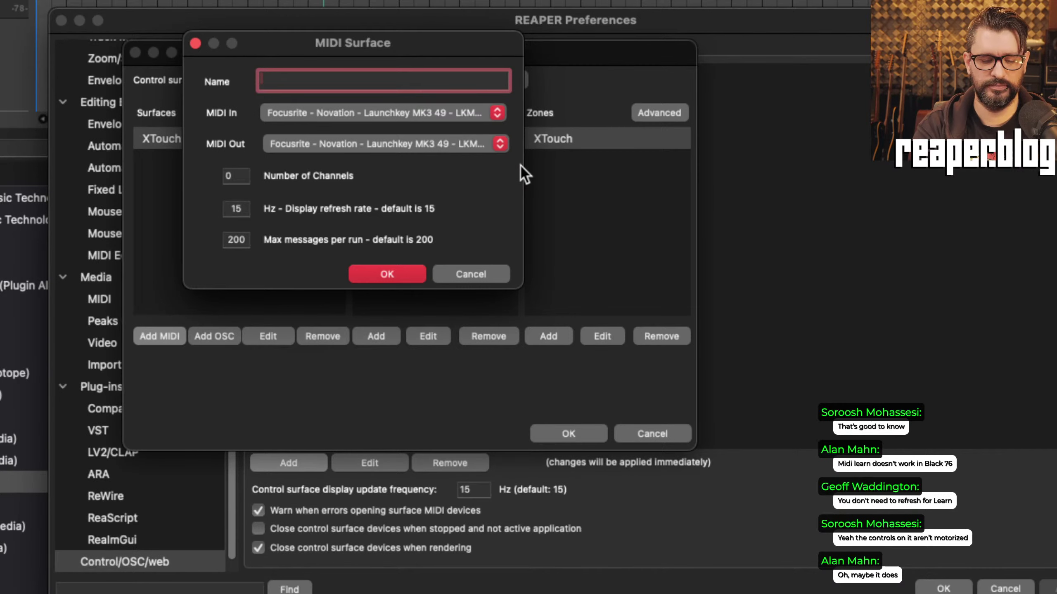
pyautogui.write('launchkey')
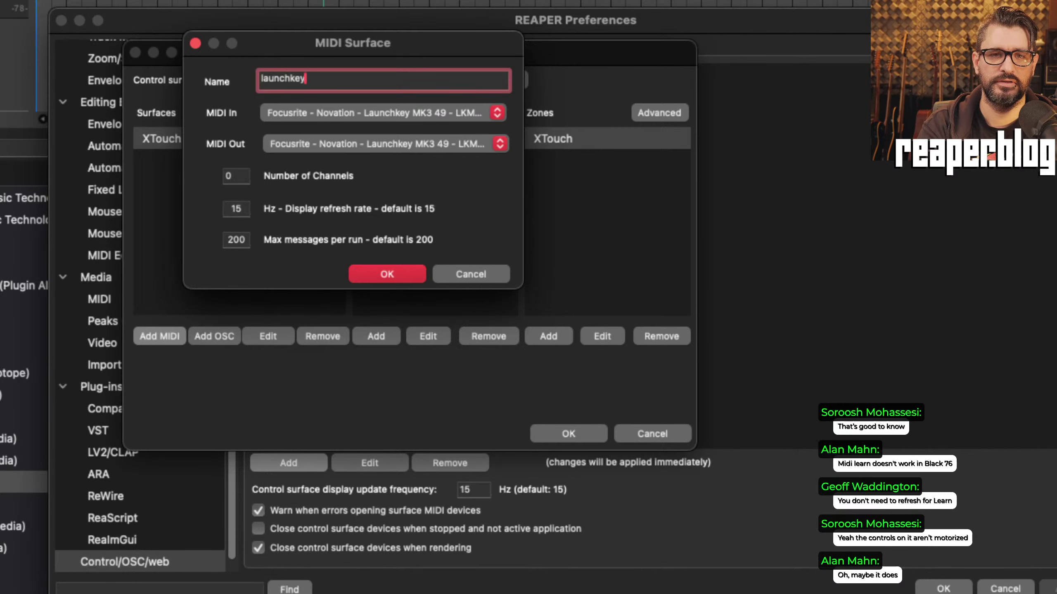
pyautogui.click(235, 177)
pyautogui.write('9')
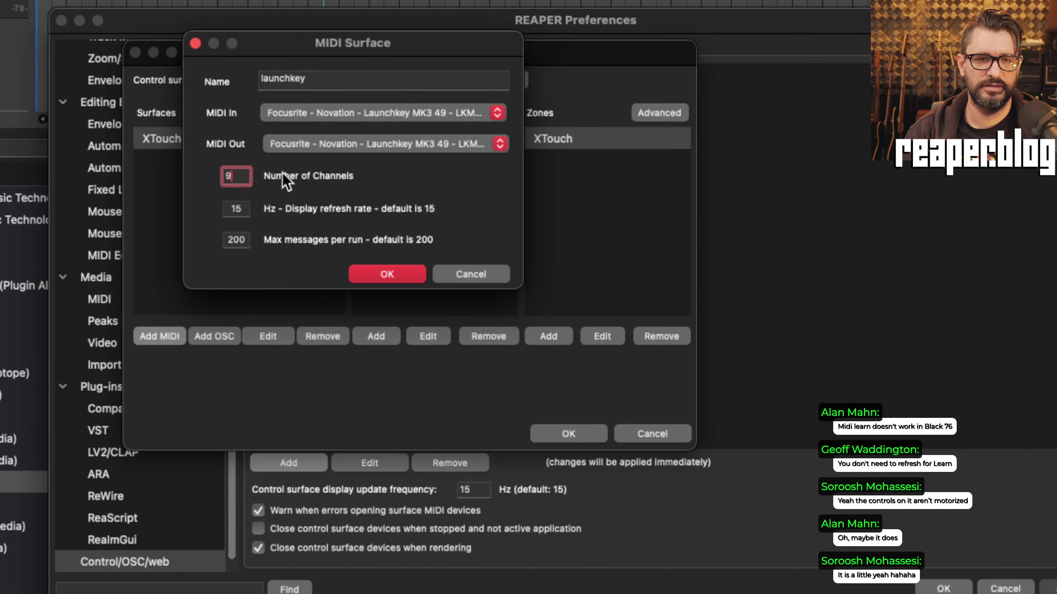
pyautogui.press('BackSpace')
pyautogui.write('8')
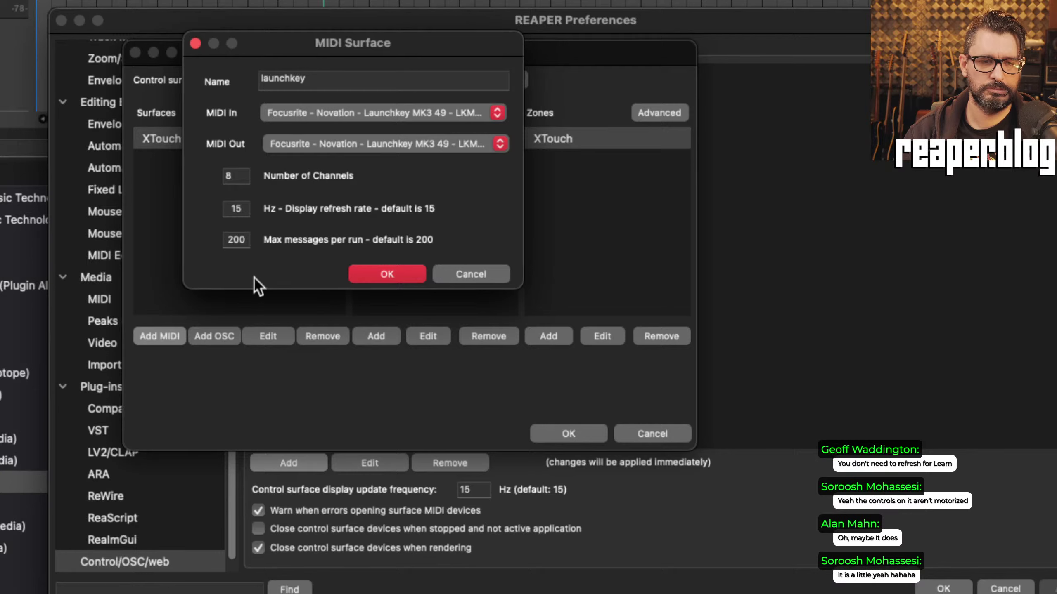
pyautogui.click(412, 276)
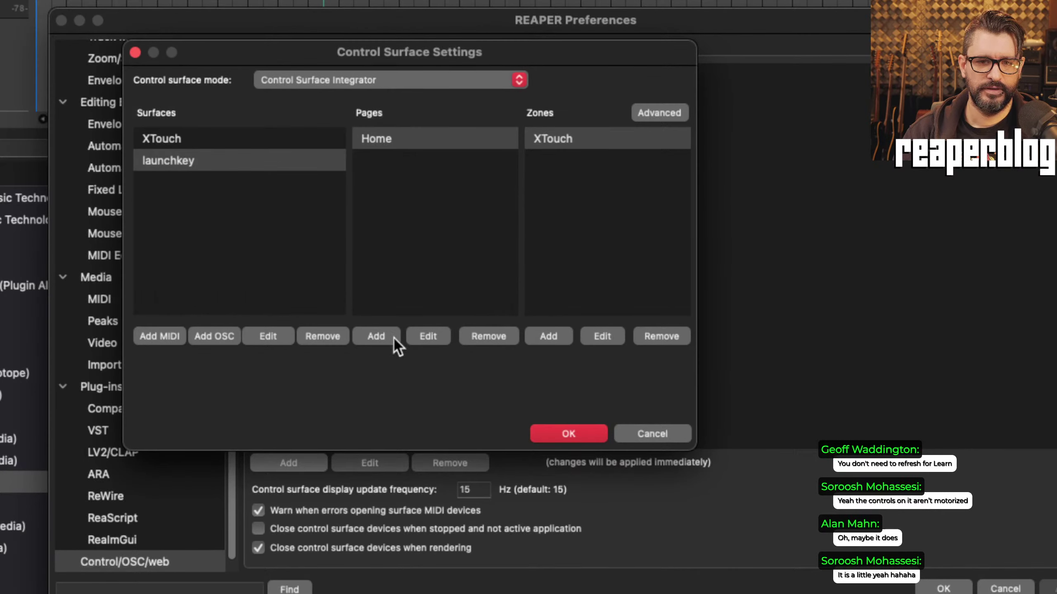
# Step: Add a CSI page named "Home" that follows the MCP track visibility
pyautogui.click(379, 337)
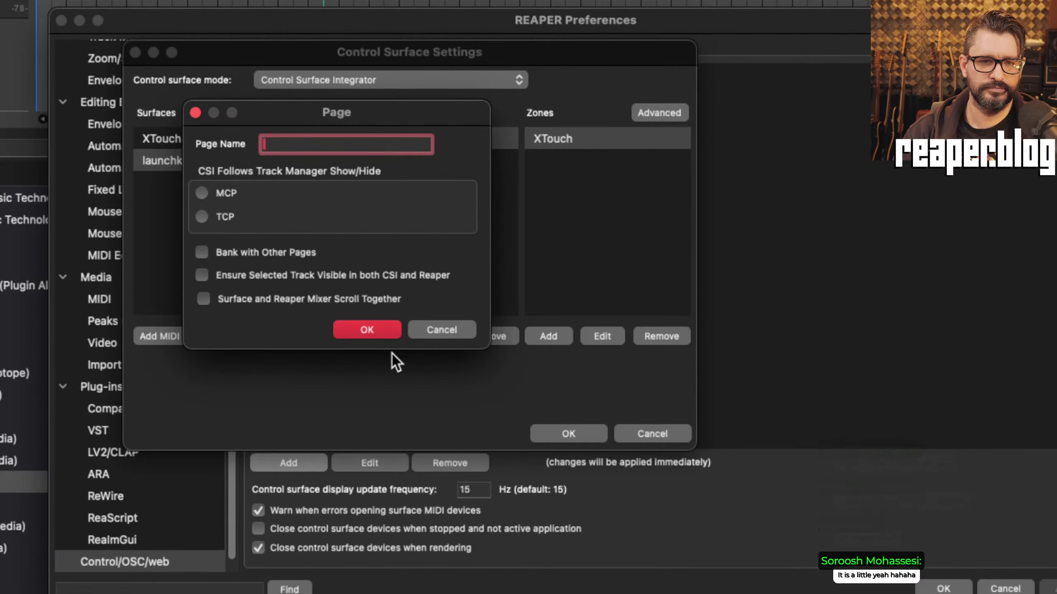
pyautogui.write('Home')
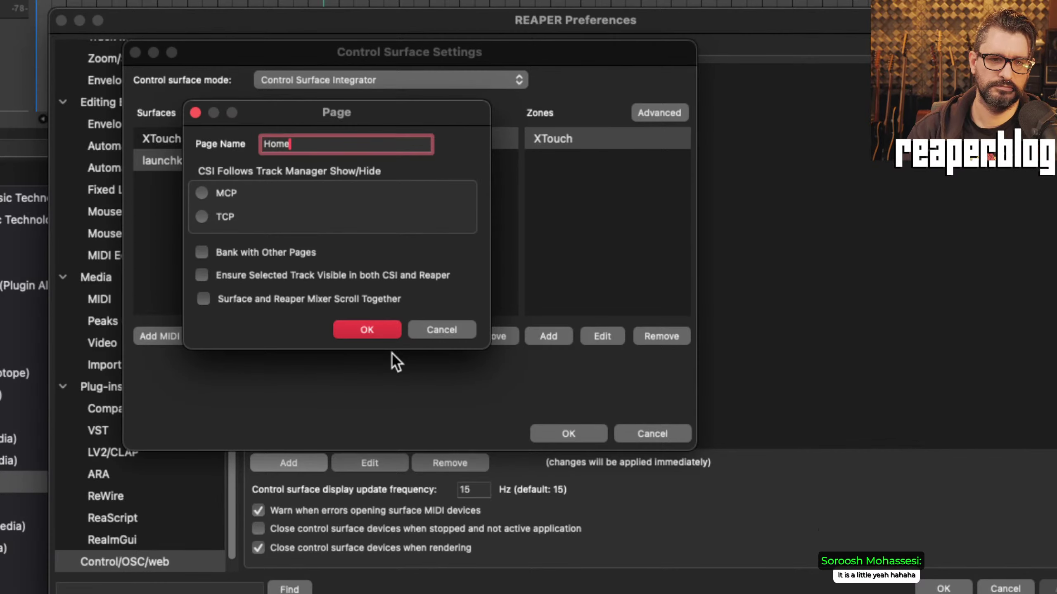
pyautogui.click(202, 193)
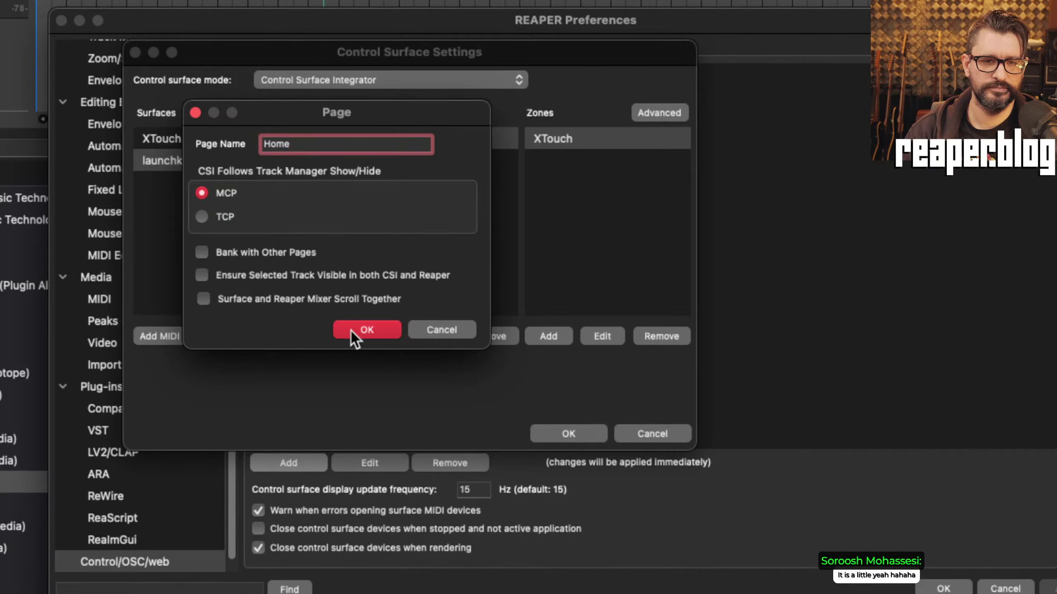
pyautogui.click(363, 333)
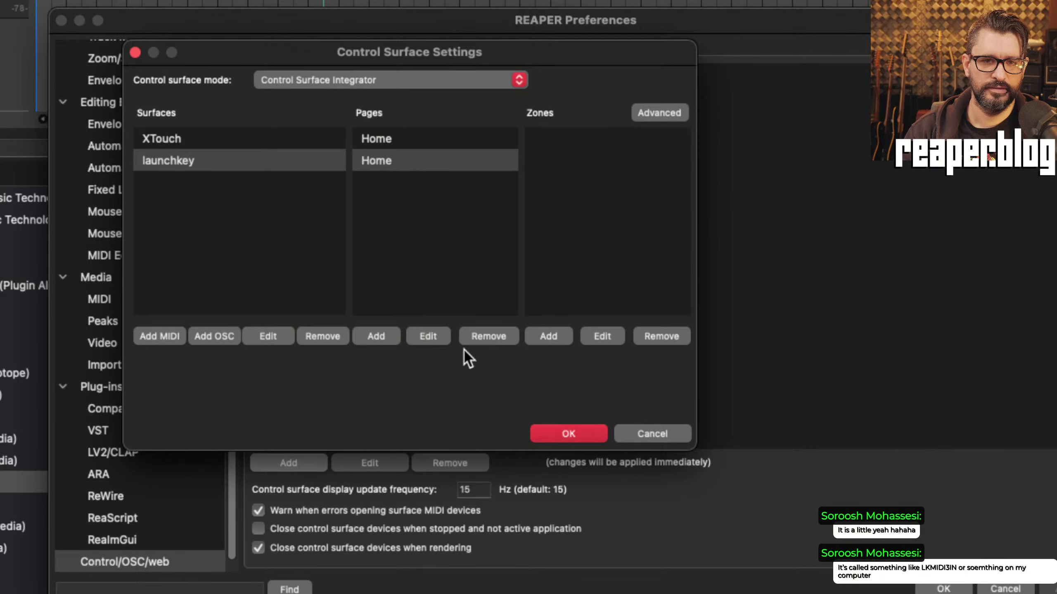
# Step: Rename the newly added page as "launchkeyHome"
pyautogui.click(434, 335)
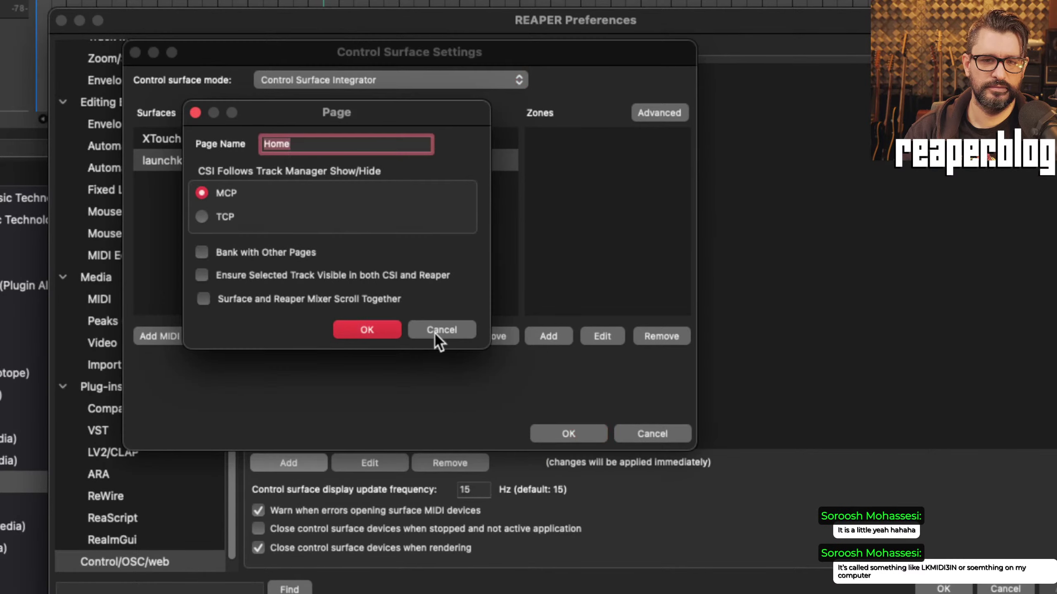
pyautogui.press('Left')
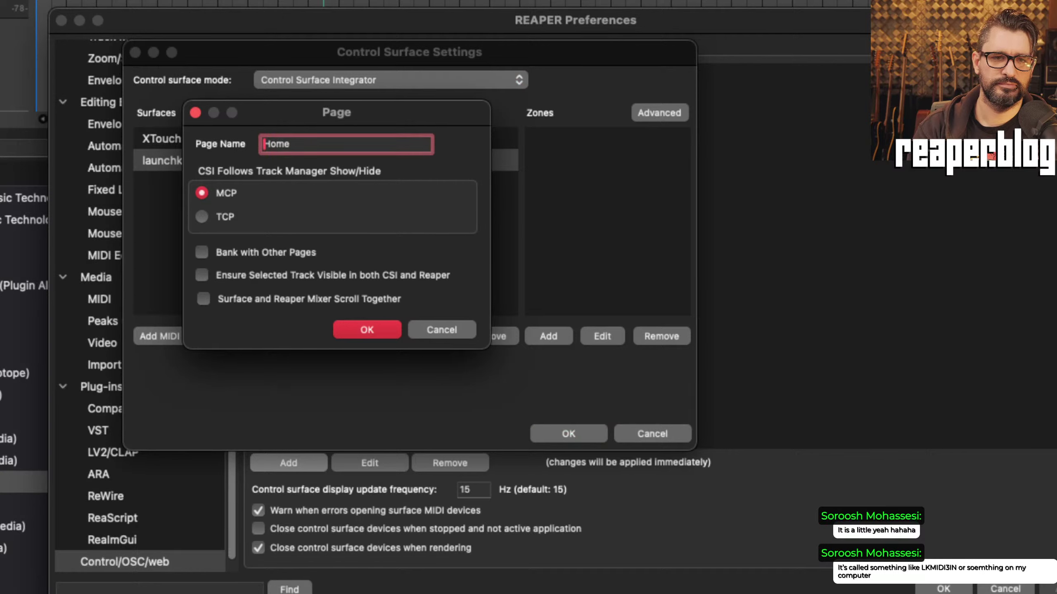
pyautogui.write('launch')
pyautogui.write('key')
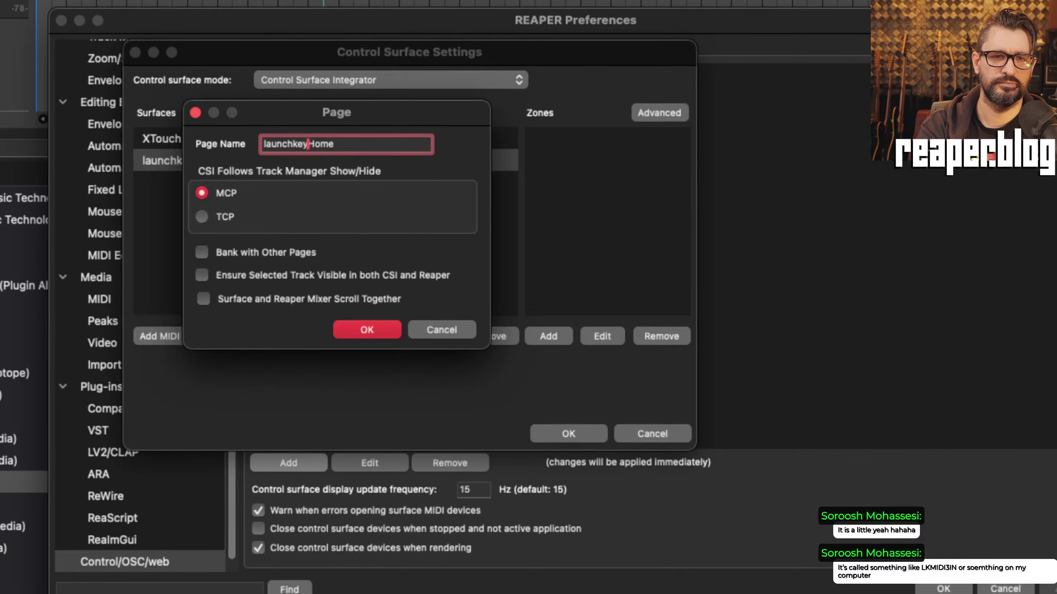
pyautogui.click(349, 335)
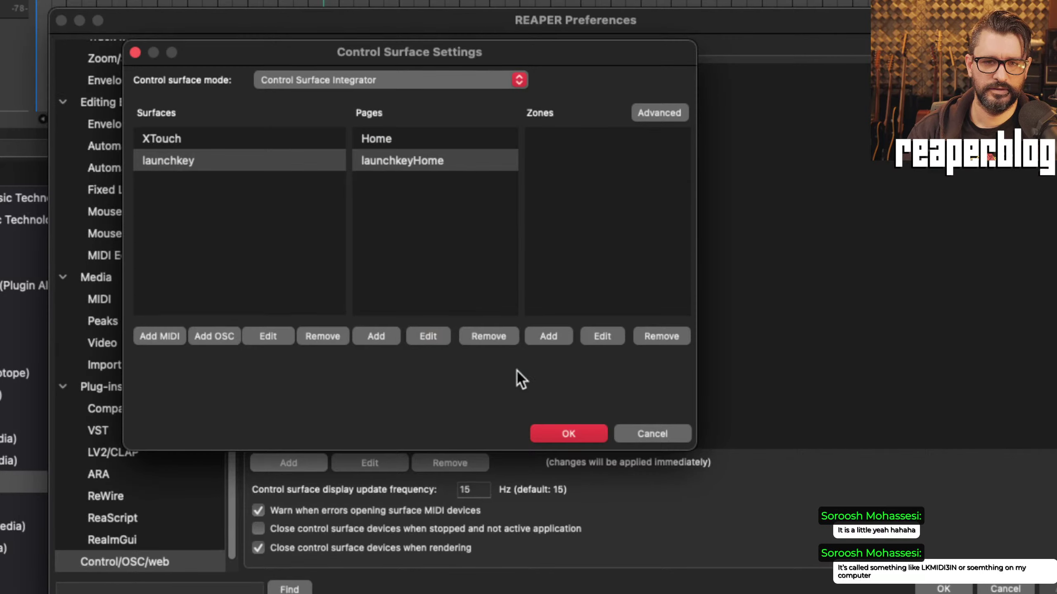
# Step: Start a zone assignment for the launchkeyHome page, choosing the launchkey surface and the X_Touch_Custom zone folder
pyautogui.click(548, 336)
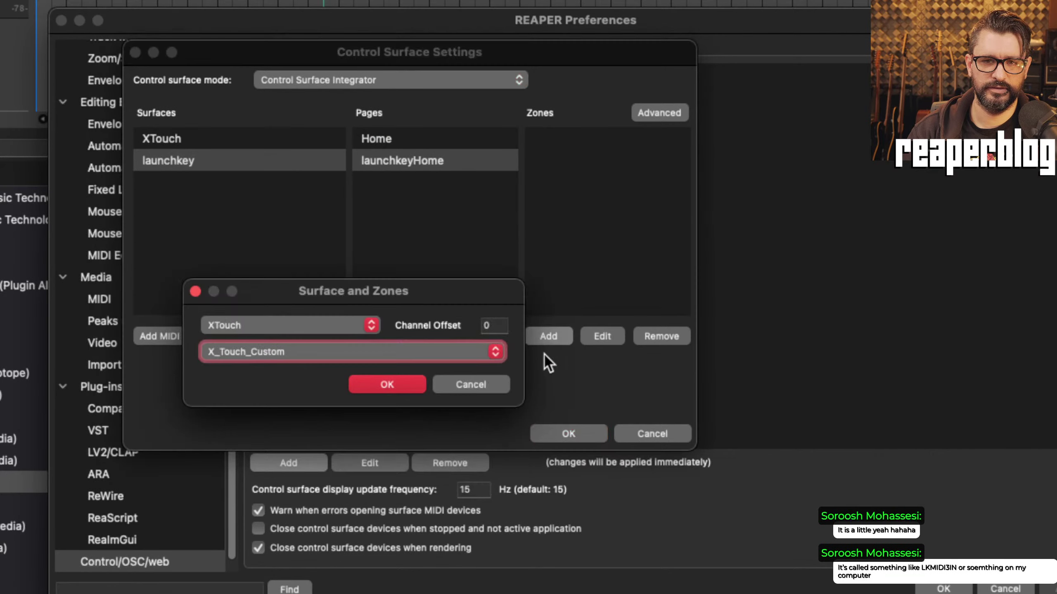
pyautogui.click(361, 357)
pyautogui.click(369, 328)
pyautogui.click(371, 324)
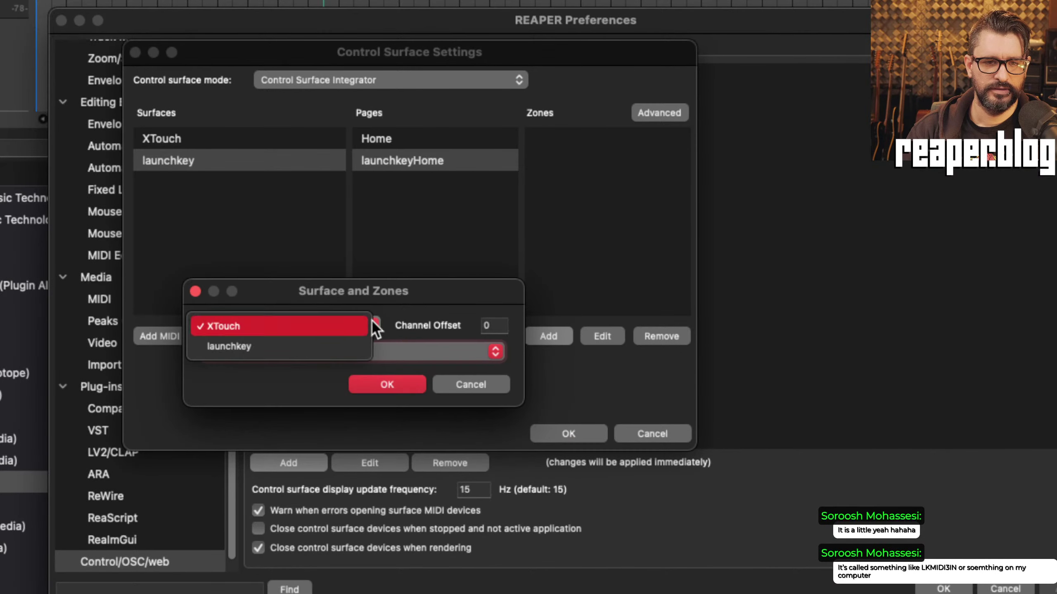
pyautogui.click(318, 346)
pyautogui.click(322, 352)
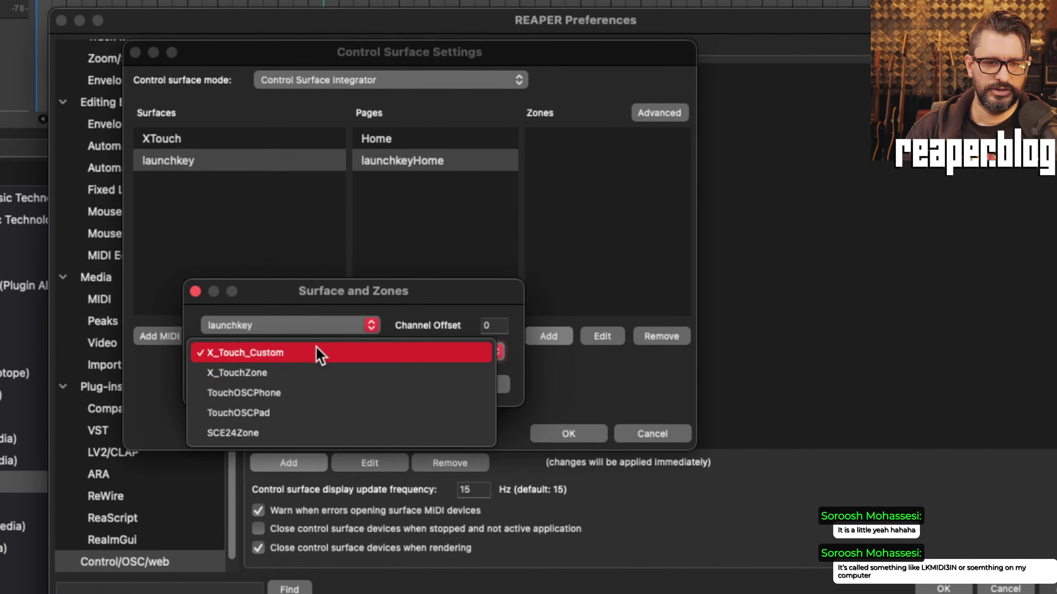
pyautogui.click(317, 349)
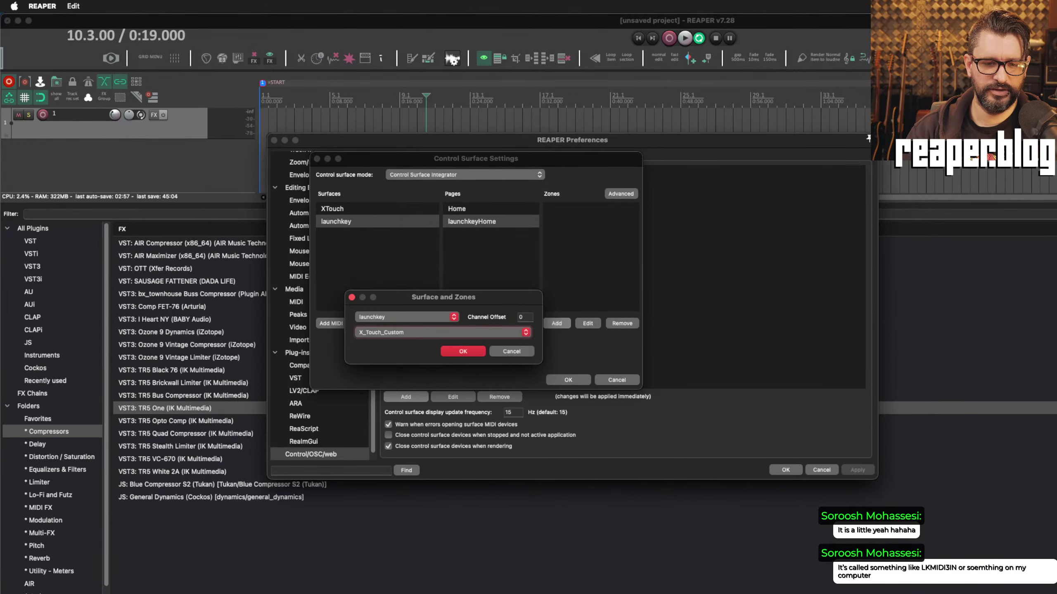
# Step: Switch to Finder and go up from AutoGeneratedFXZones to the X_Touch_Custom folder
pyautogui.press('super+Tab')
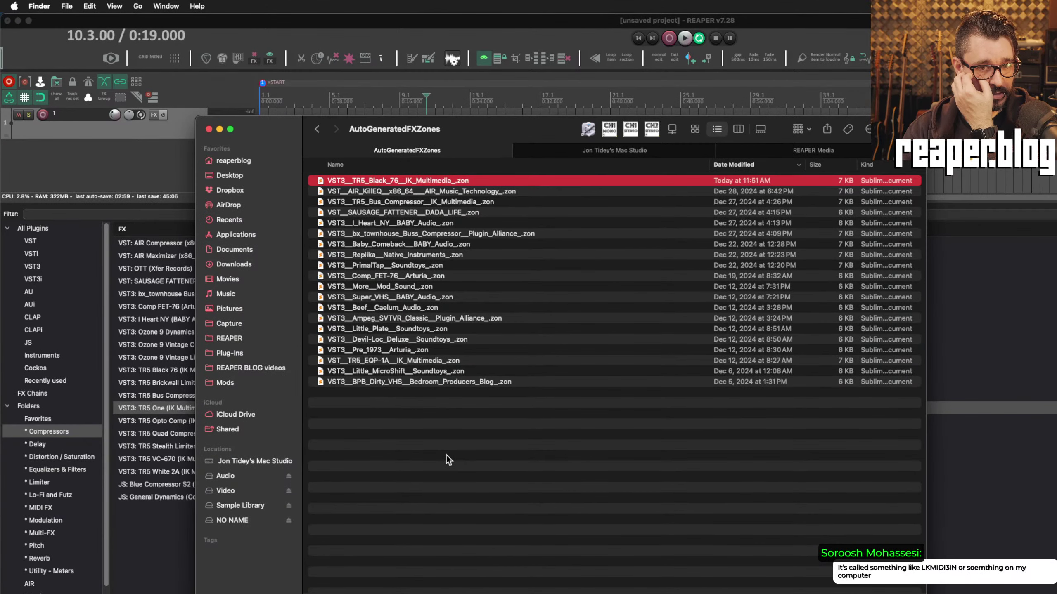
pyautogui.press('super+Up')
pyautogui.press('super+Up')
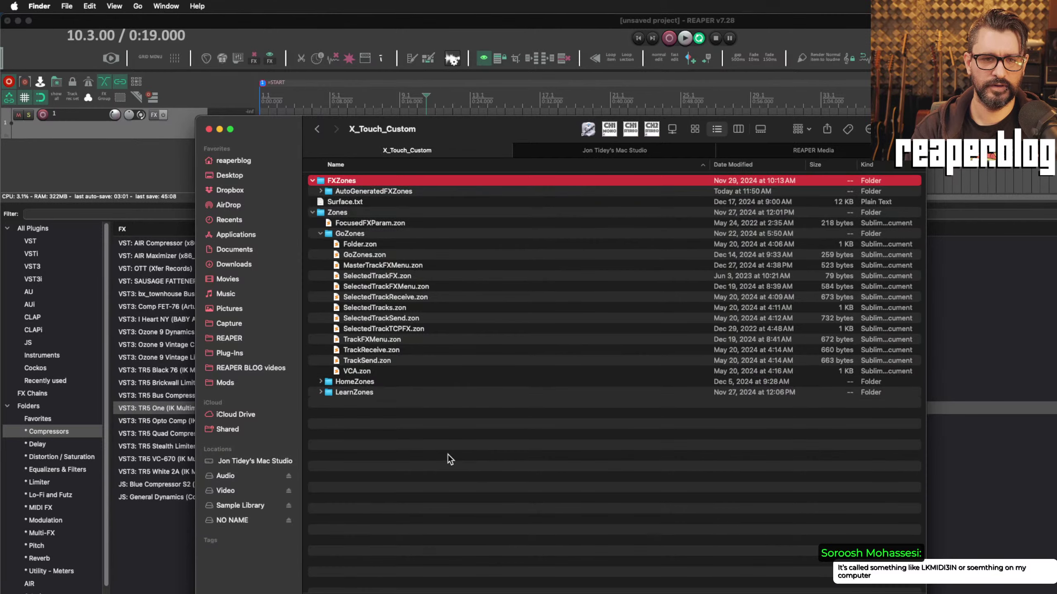
# Step: Collapse the FXZones and Zones folders, go up to the Surfaces folder and collapse X_Touch_Custom there
pyautogui.press('Left')
pyautogui.press('Down')
pyautogui.press('Down')
pyautogui.press('Left')
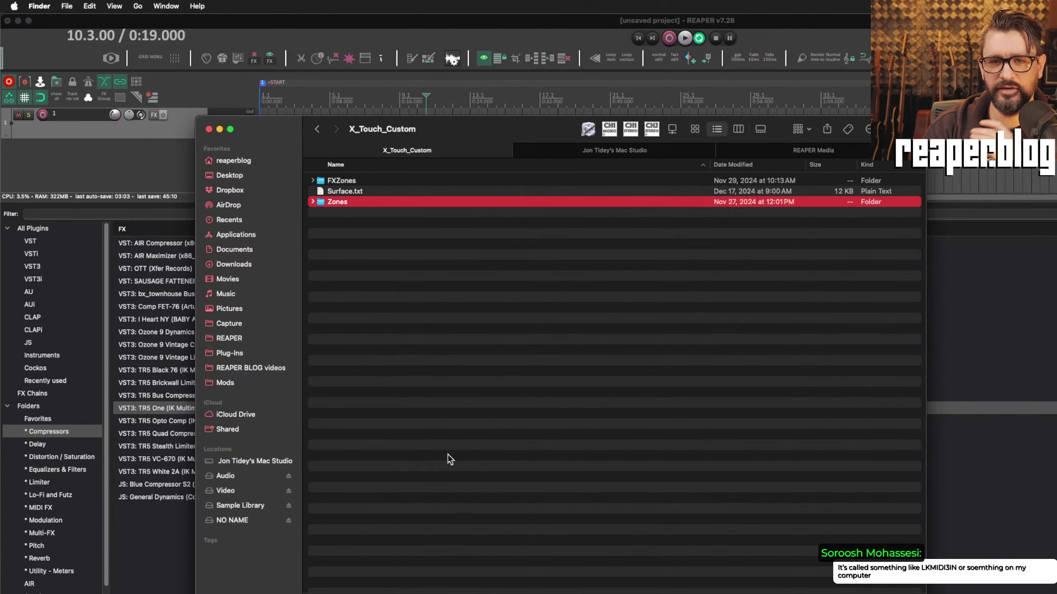
pyautogui.press('super+Up')
pyautogui.press('Down')
pyautogui.press('Down')
pyautogui.press('Down')
pyautogui.press('Left')
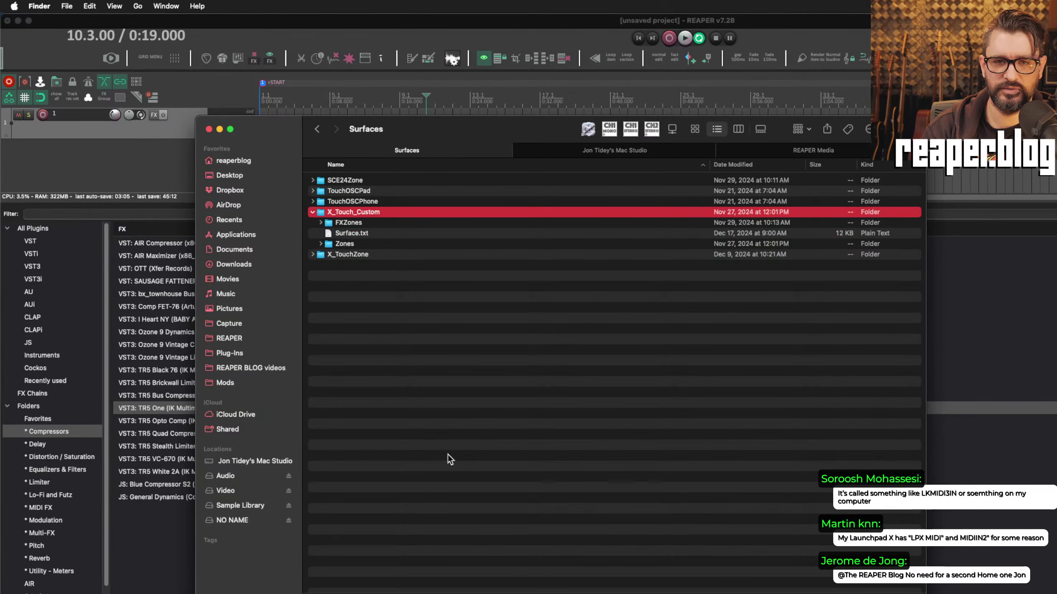
pyautogui.press('Left')
pyautogui.press('Down')
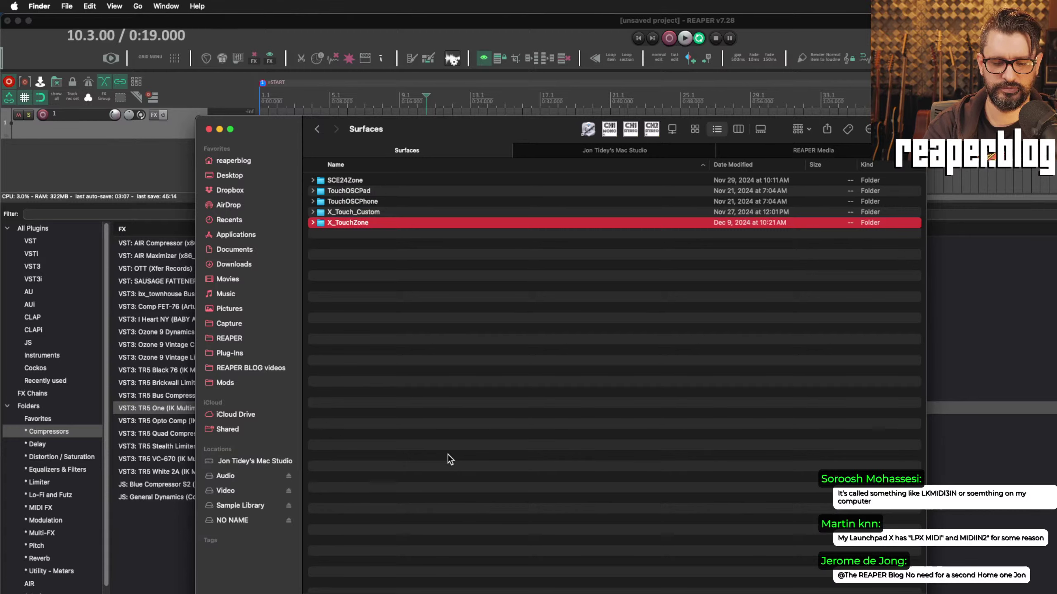
# Step: Create a new folder named "LaunchKey" in the Surfaces folder
pyautogui.press('shift+super+n')
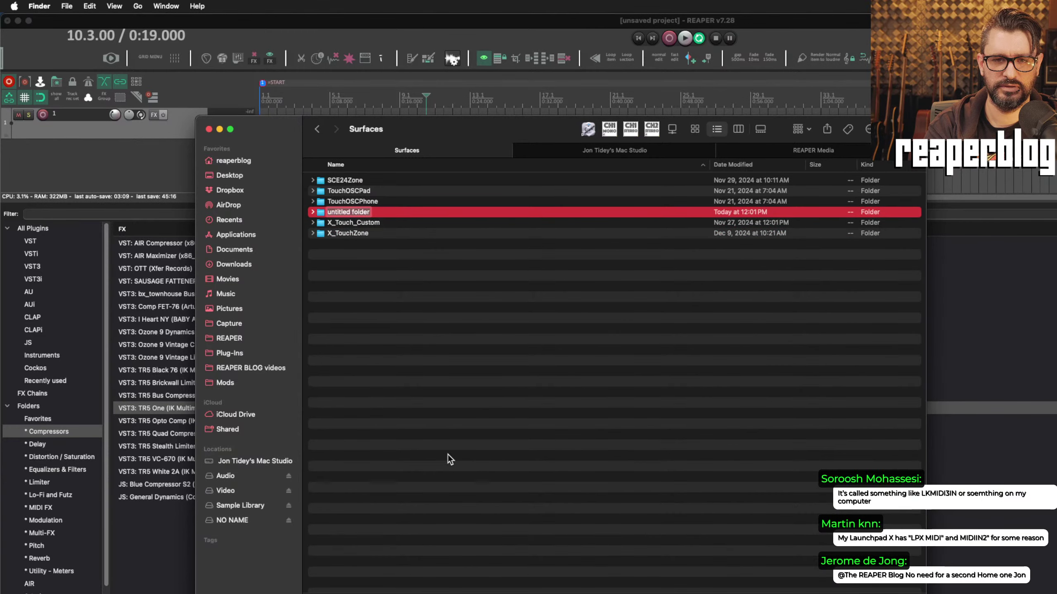
pyautogui.write('Launch')
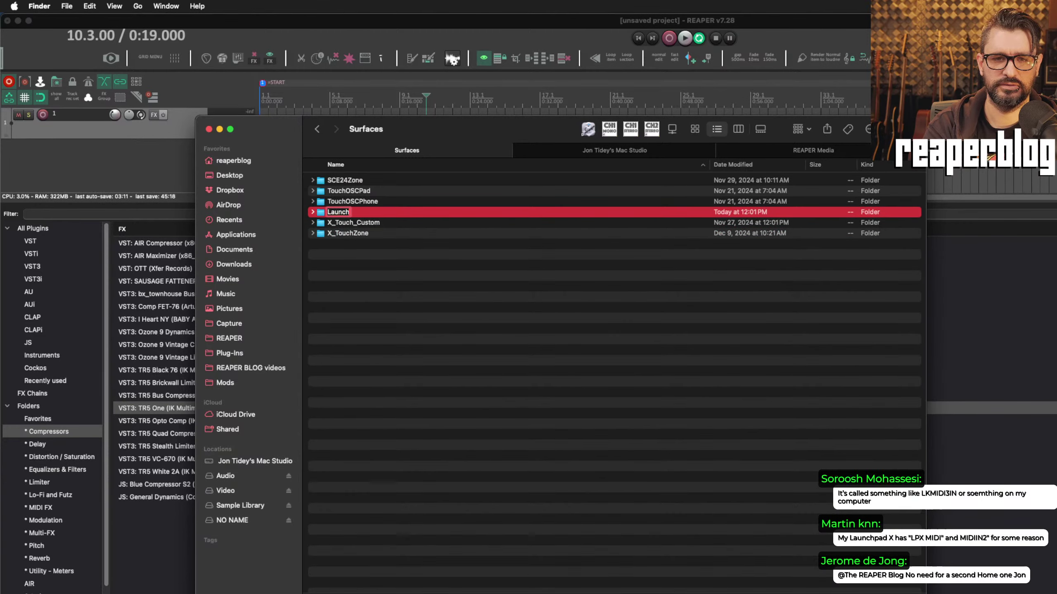
pyautogui.write('Key')
pyautogui.press('Return')
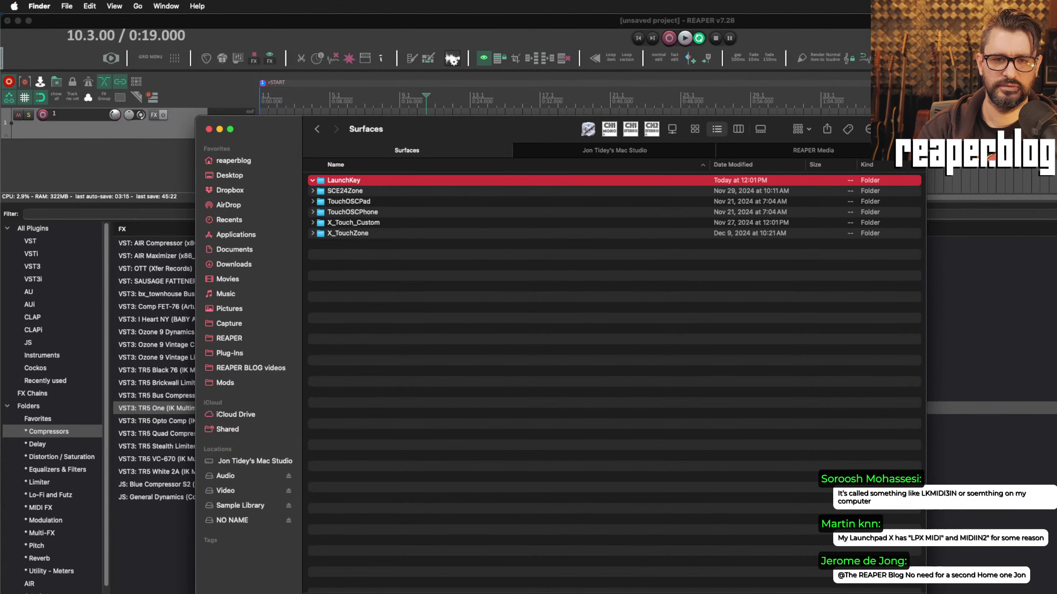
# Step: Create a folder named "Zones" and move it into the LaunchKey folder, using the expanded SCE24Zone folder as the model
pyautogui.press('Down')
pyautogui.press('Right')
pyautogui.press('Left')
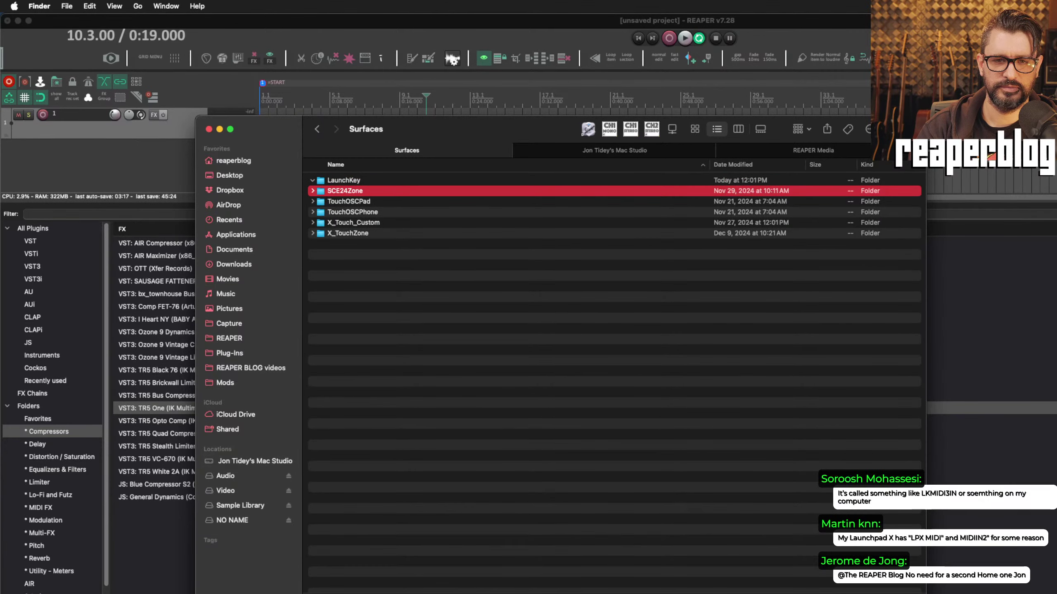
pyautogui.press('Right')
pyautogui.press('Up')
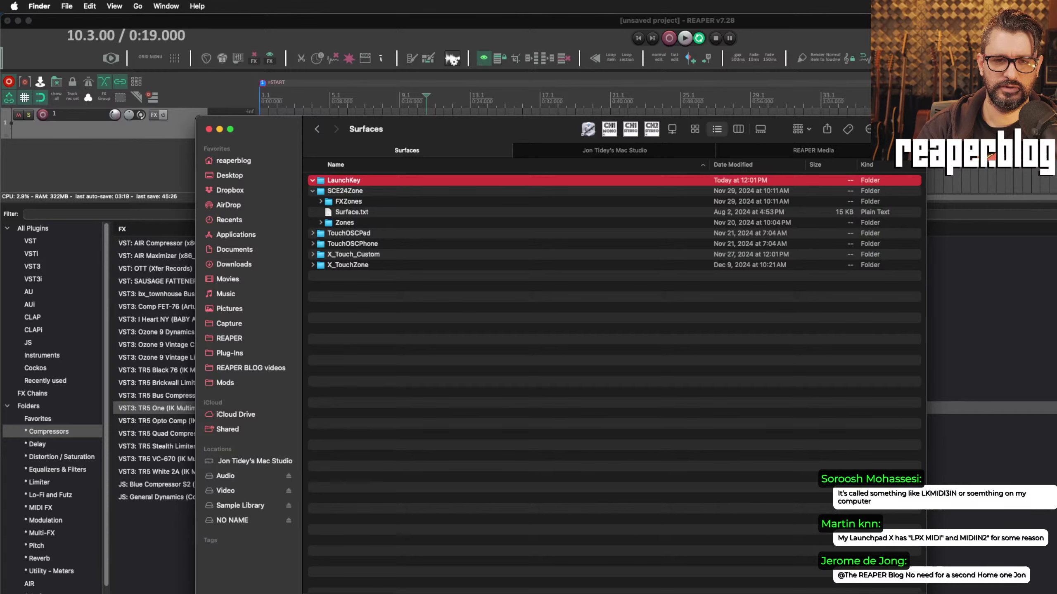
pyautogui.press('super+shift+n')
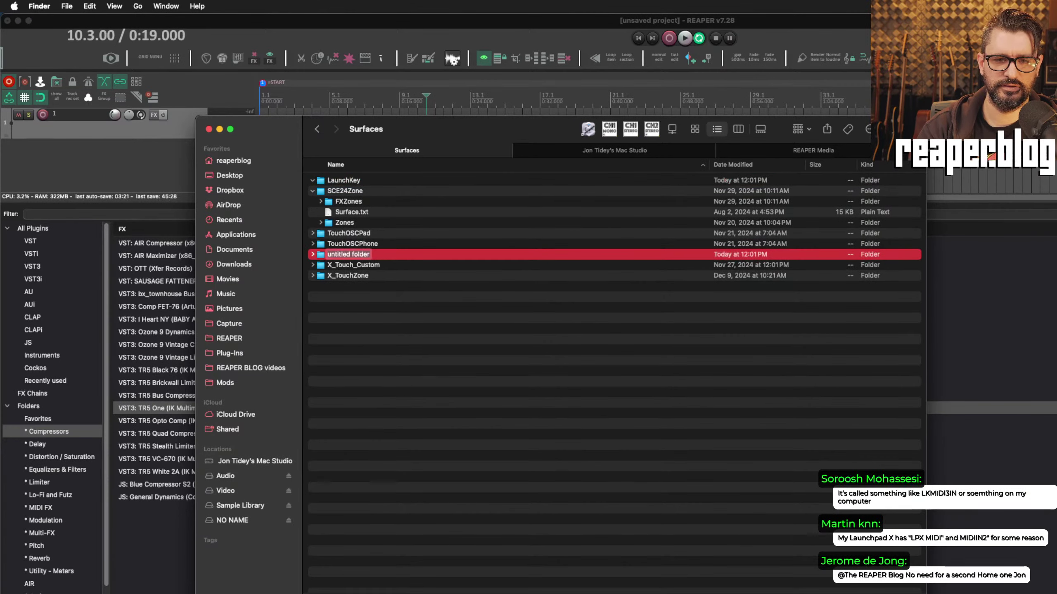
pyautogui.write('Zones')
pyautogui.press('Return')
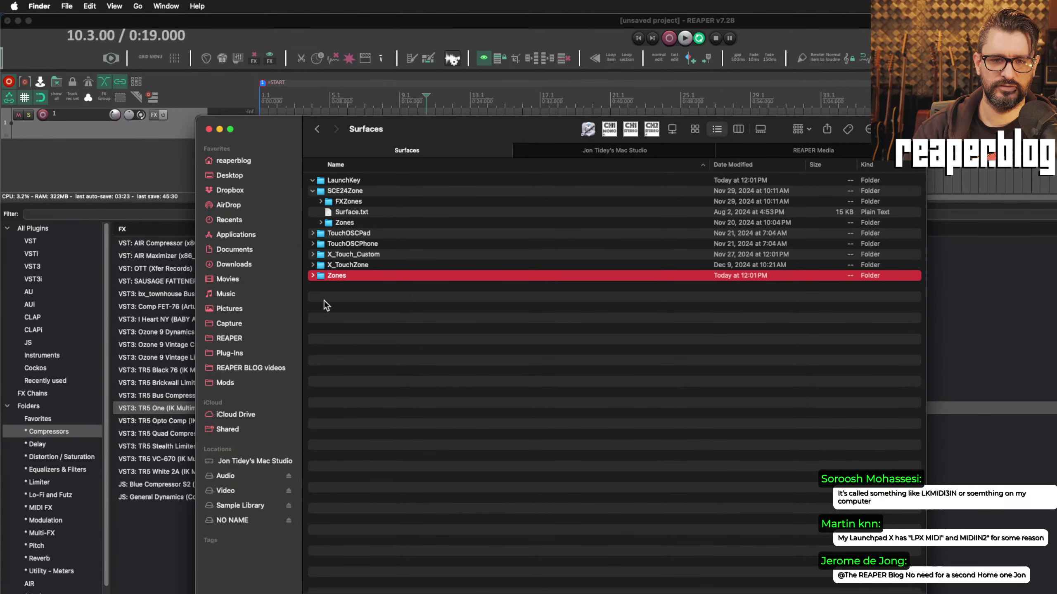
pyautogui.moveTo(322, 274); pyautogui.dragTo(342, 182)
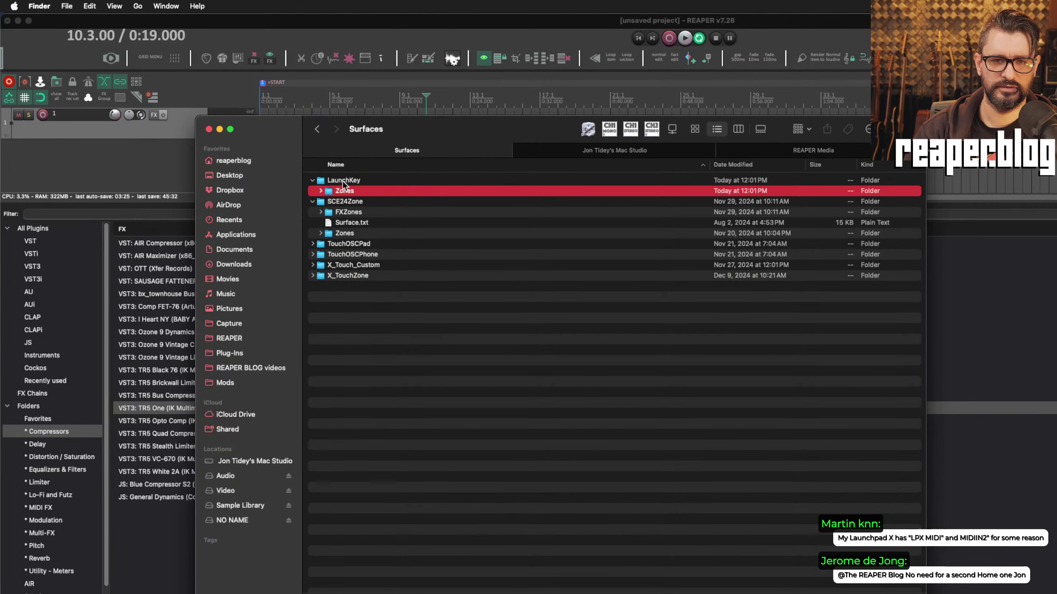
# Step: Copy Surface.txt from the SCE24Zone folder into the LaunchKey folder
pyautogui.click(415, 316)
pyautogui.click(360, 192)
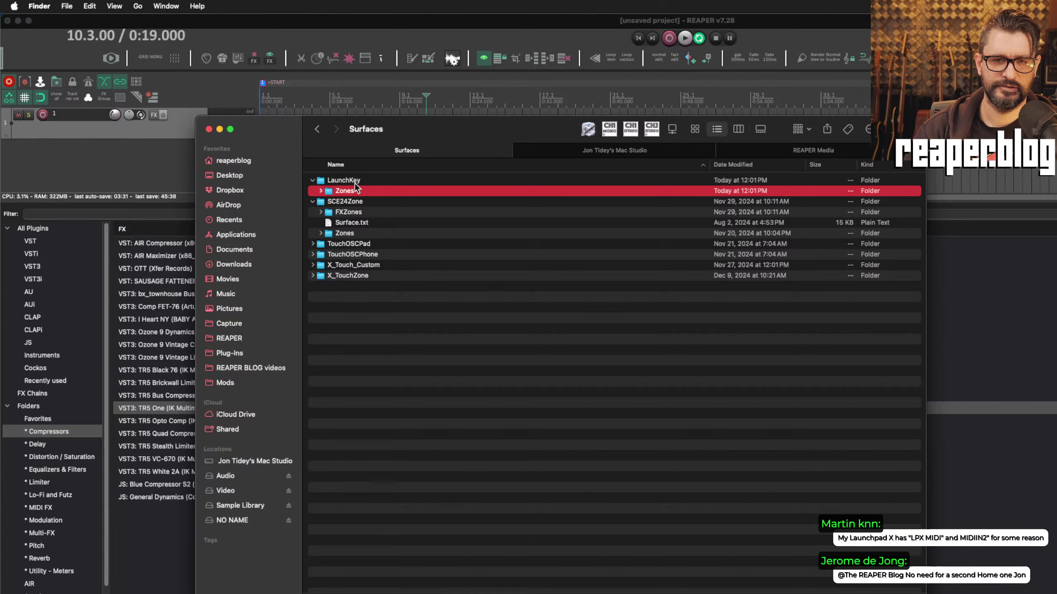
pyautogui.click(354, 182)
pyautogui.click(356, 193)
pyautogui.click(360, 222)
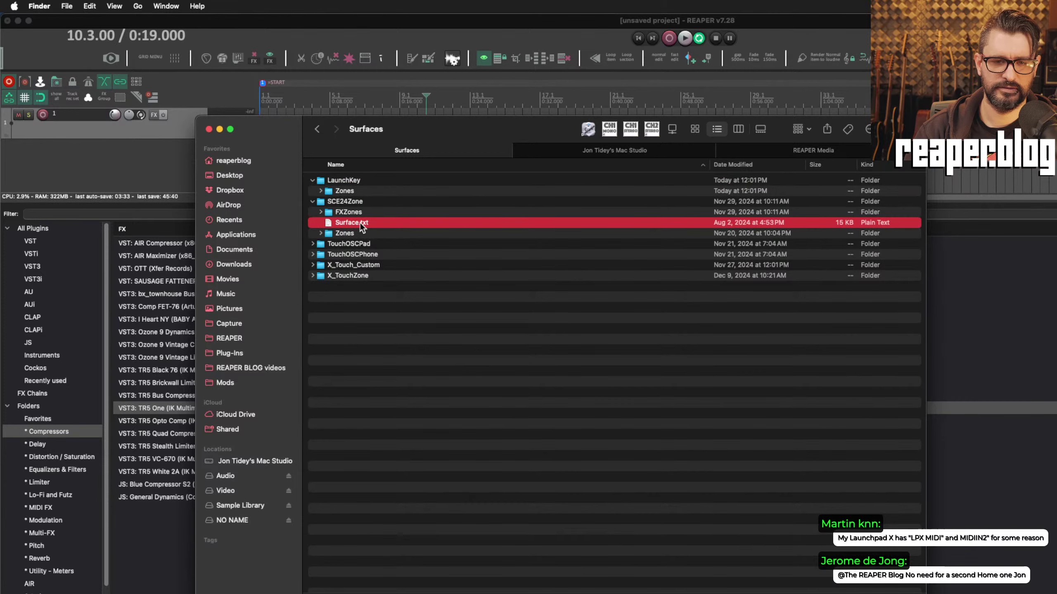
pyautogui.doubleClick(355, 180)
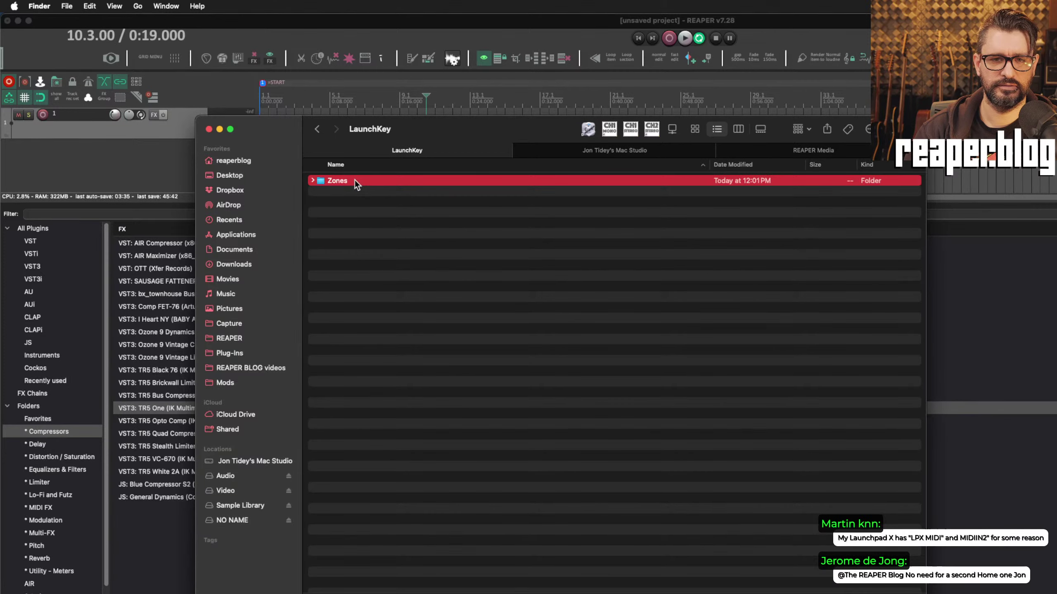
pyautogui.click(383, 257)
pyautogui.click(387, 182)
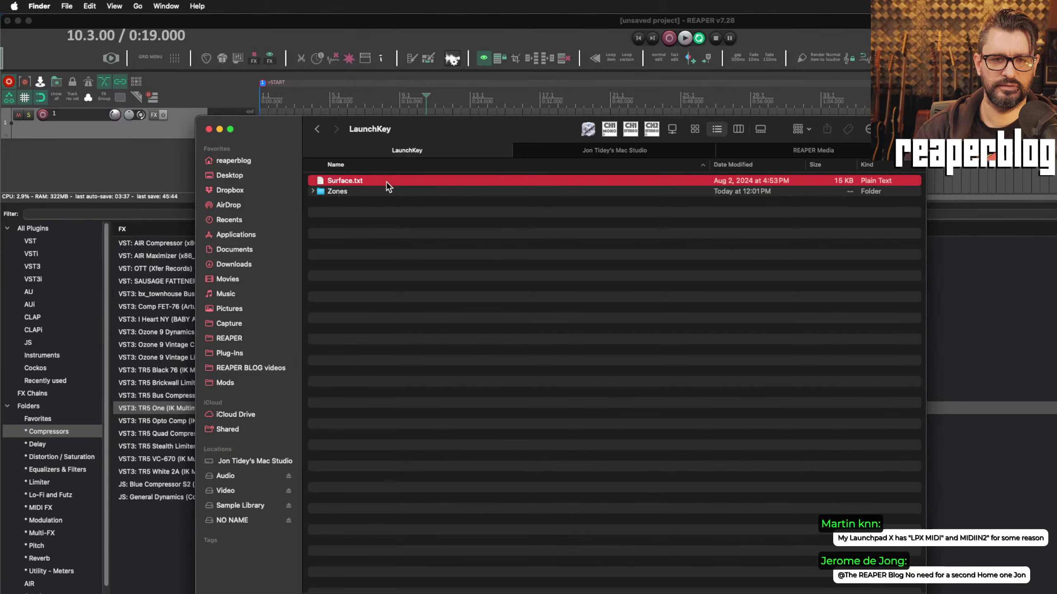
# Step: Open LaunchKey's Surface.txt in Sublime Text, keep only the StepSize and AccelerationValues blocks, save the file and close it
pyautogui.moveTo(360, 181); pyautogui.dragTo(478, 593)
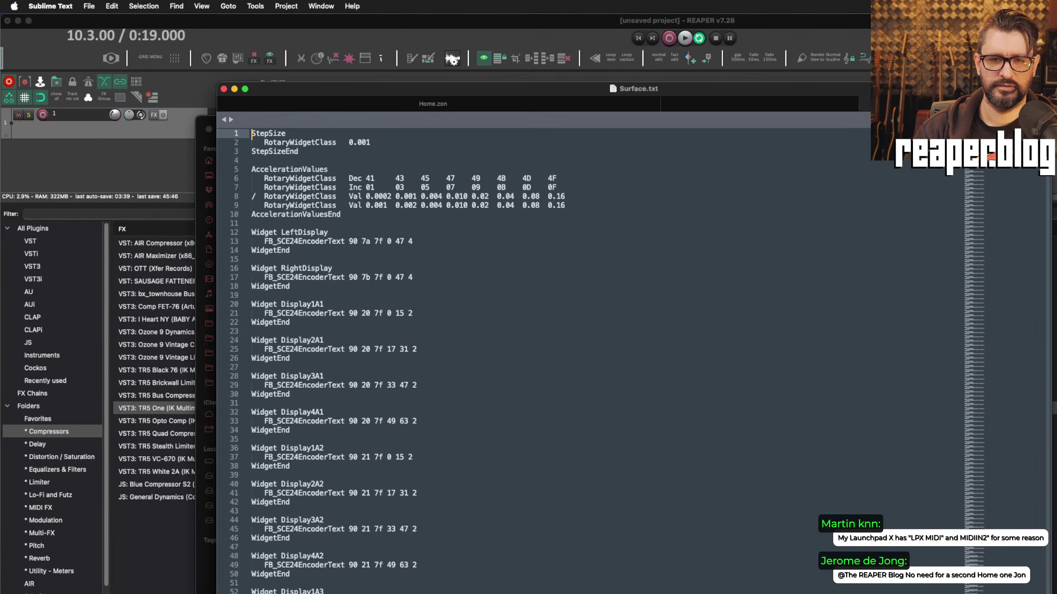
pyautogui.moveTo(460, 352); pyautogui.dragTo(460, 344)
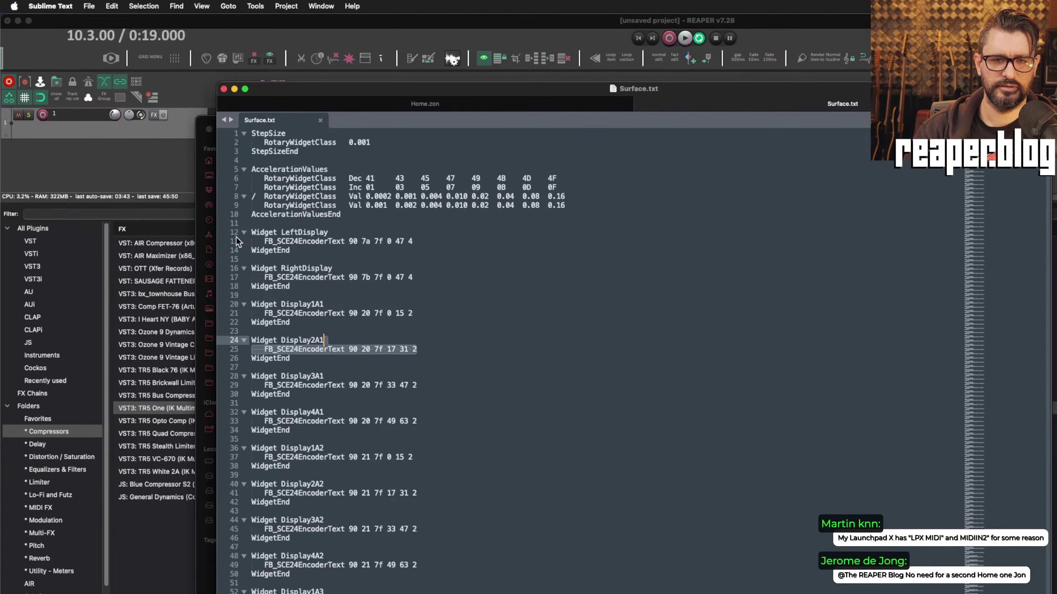
pyautogui.press('super+a')
pyautogui.press('super+c')
pyautogui.scroll(-20, 252, 228)
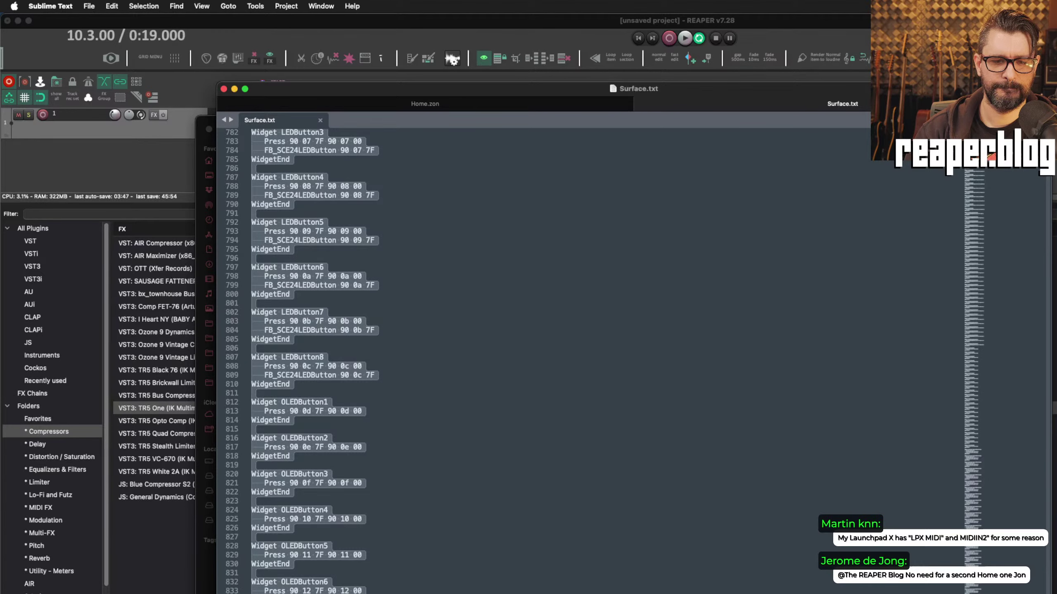
pyautogui.press('super+v')
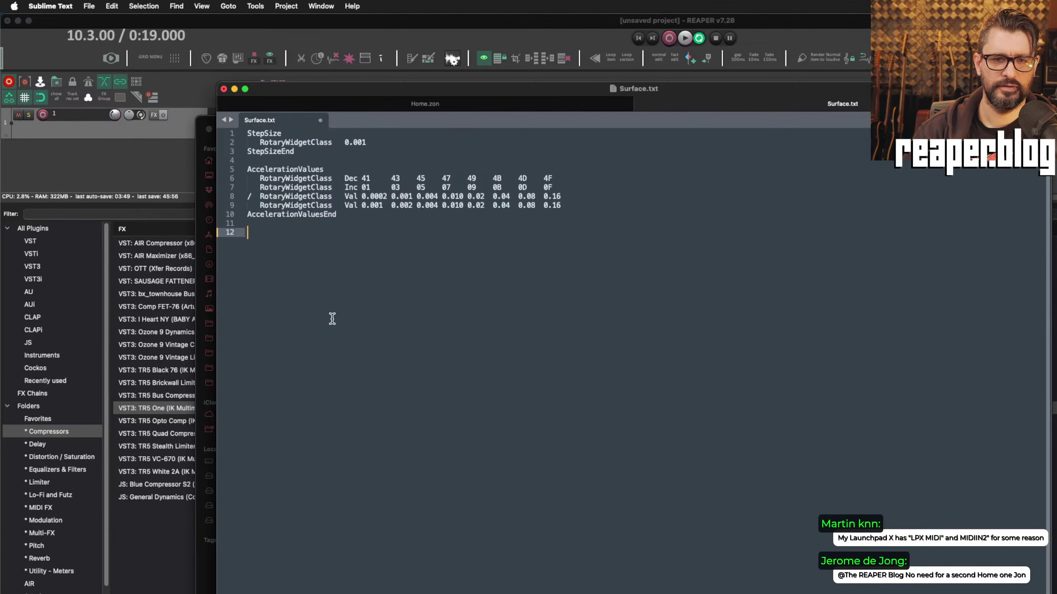
pyautogui.press('super+s')
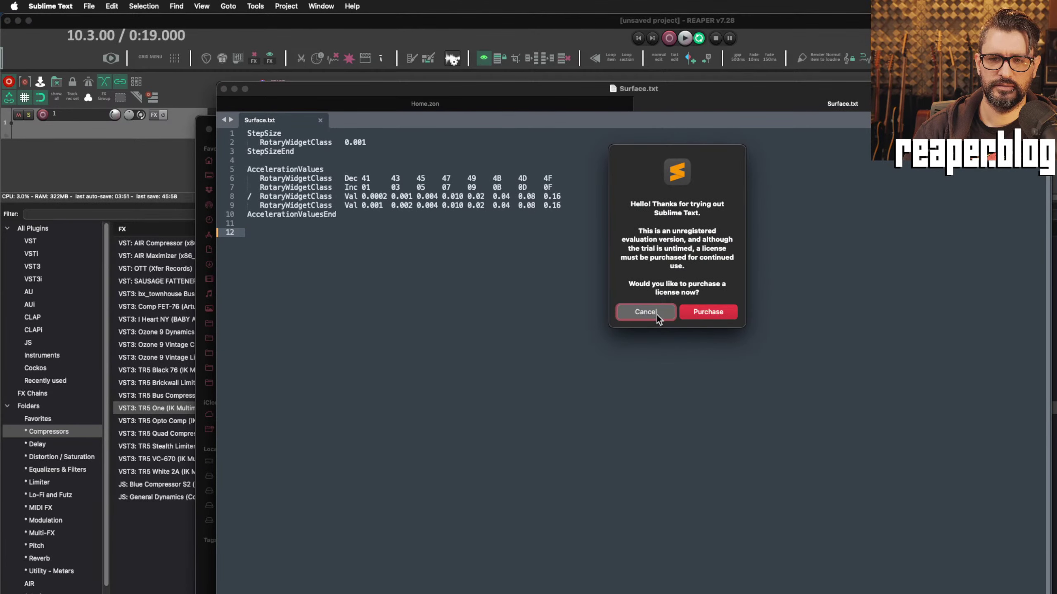
pyautogui.click(645, 311)
pyautogui.click(320, 120)
# Step: Switch to REAPER, check the zone folder choices and cancel the pending launchkeyHome zone assignment
pyautogui.click(113, 163)
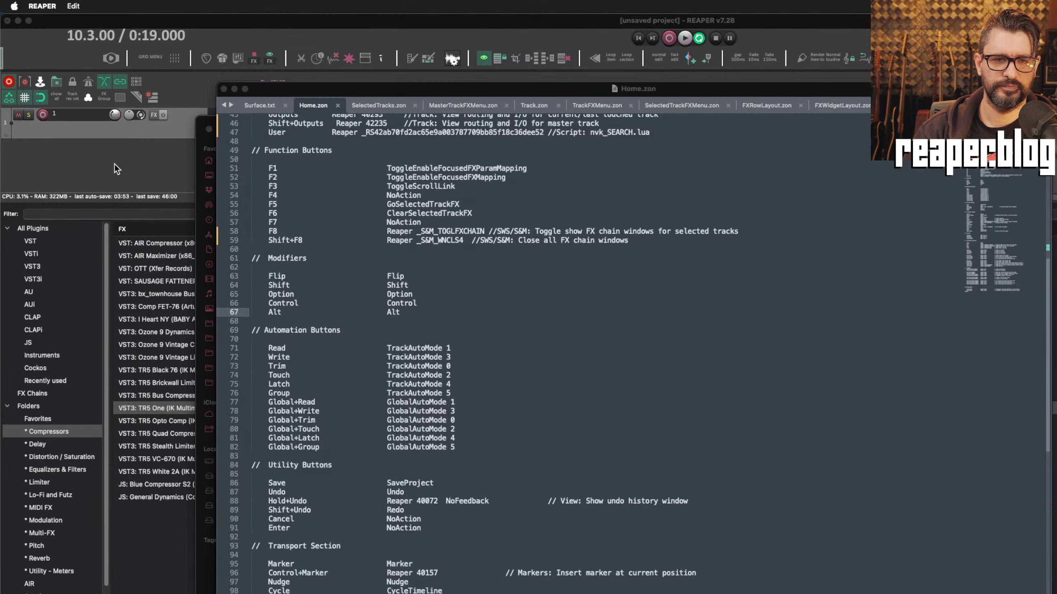
pyautogui.click(404, 333)
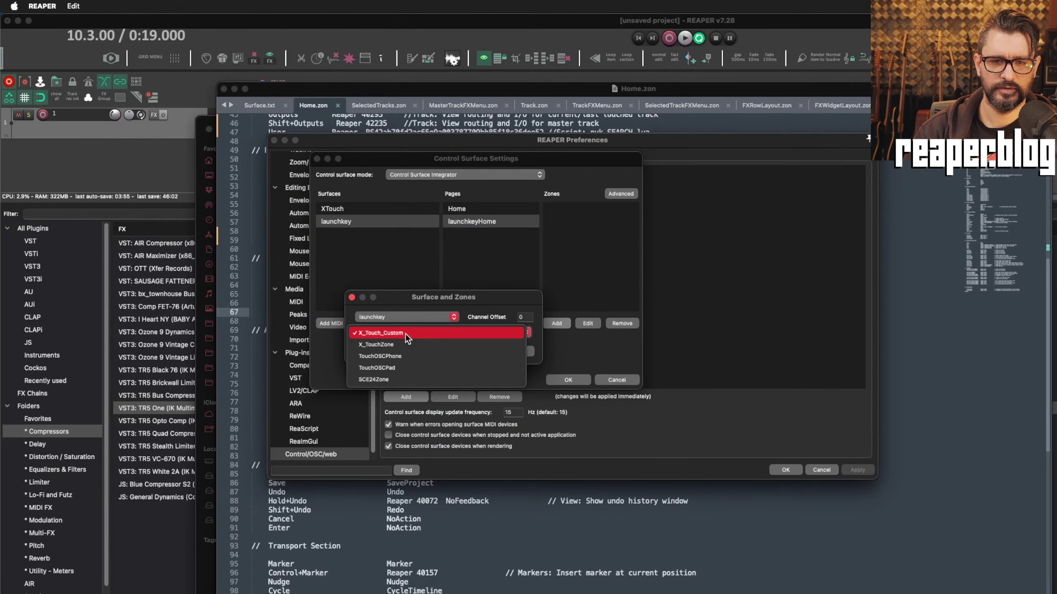
pyautogui.click(424, 308)
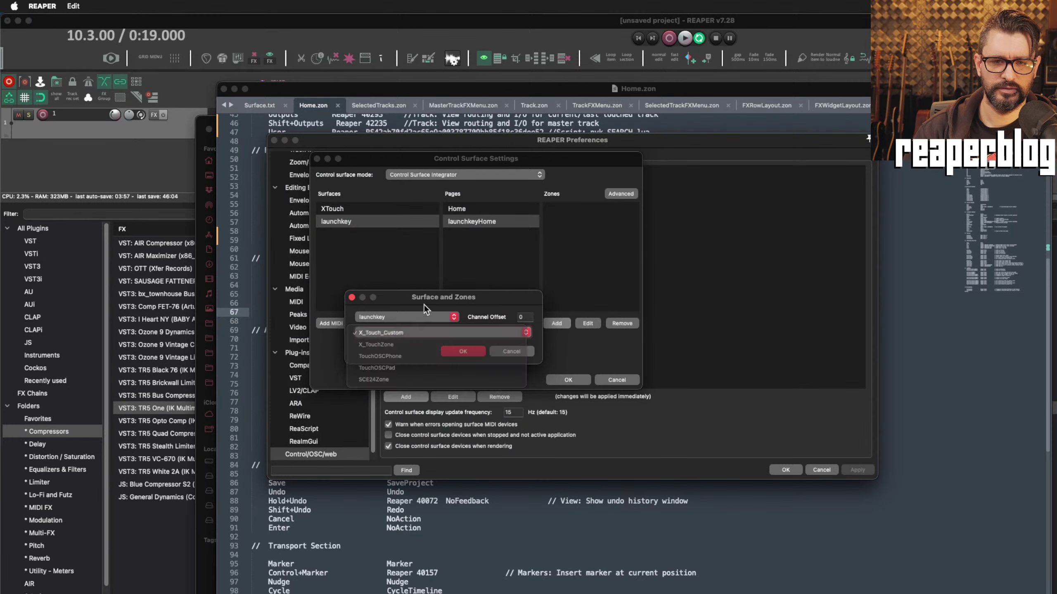
pyautogui.click(510, 354)
# Step: Add a zone assignment to the launchkeyHome page with the launchkey surface and the LaunchKey zone folder
pyautogui.click(500, 219)
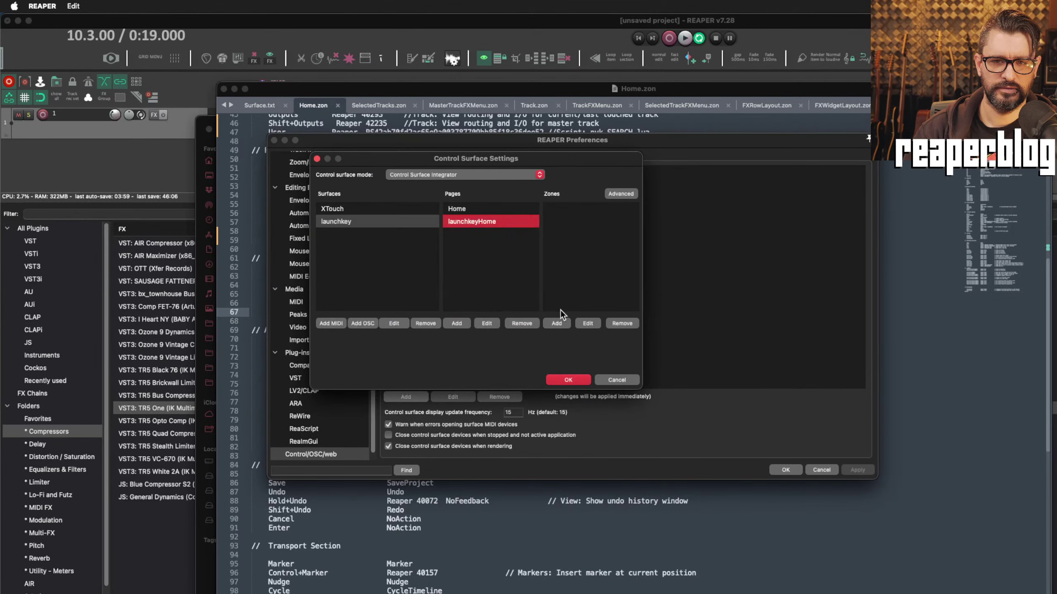
pyautogui.click(557, 324)
pyautogui.click(386, 331)
pyautogui.click(389, 317)
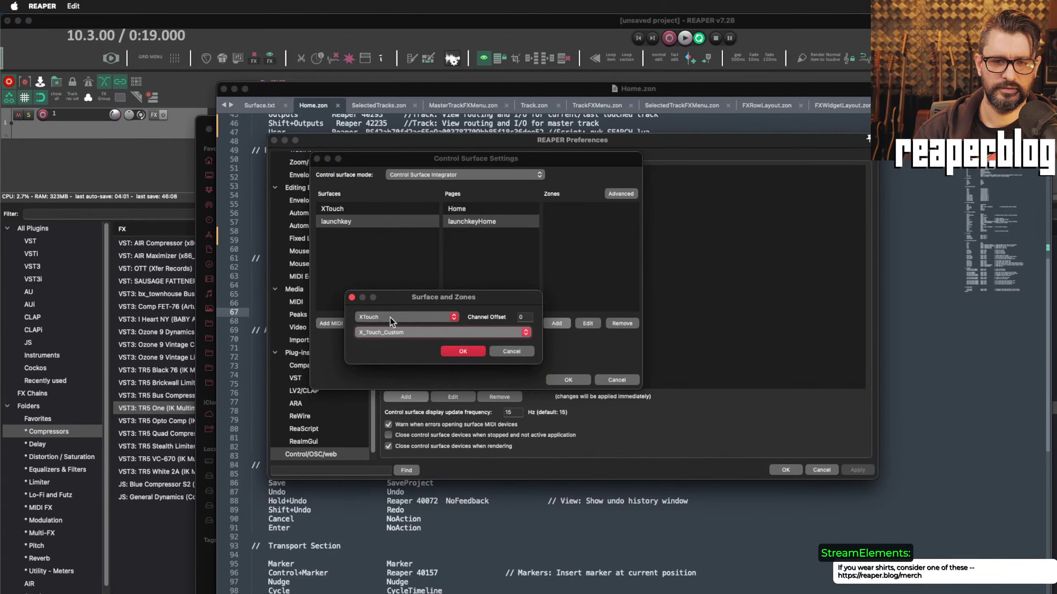
pyautogui.click(389, 317)
pyautogui.click(389, 330)
pyautogui.click(390, 331)
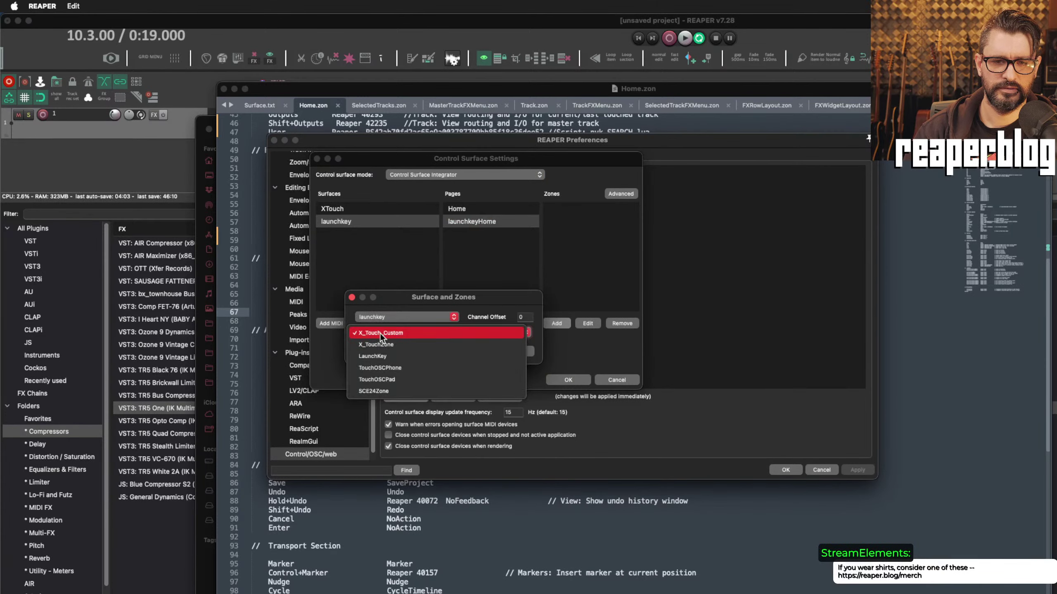
pyautogui.click(389, 356)
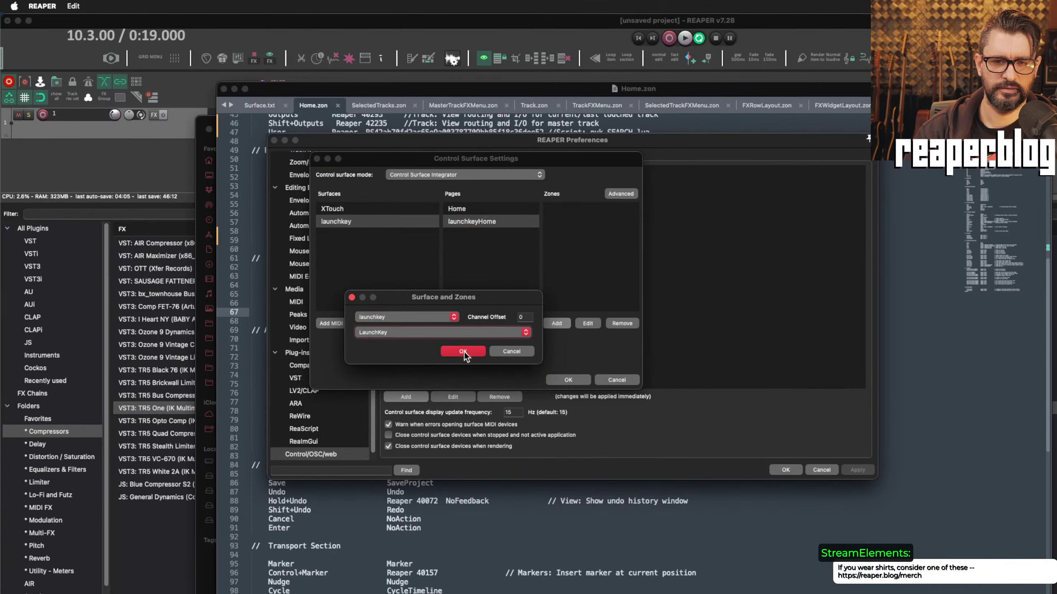
pyautogui.click(463, 352)
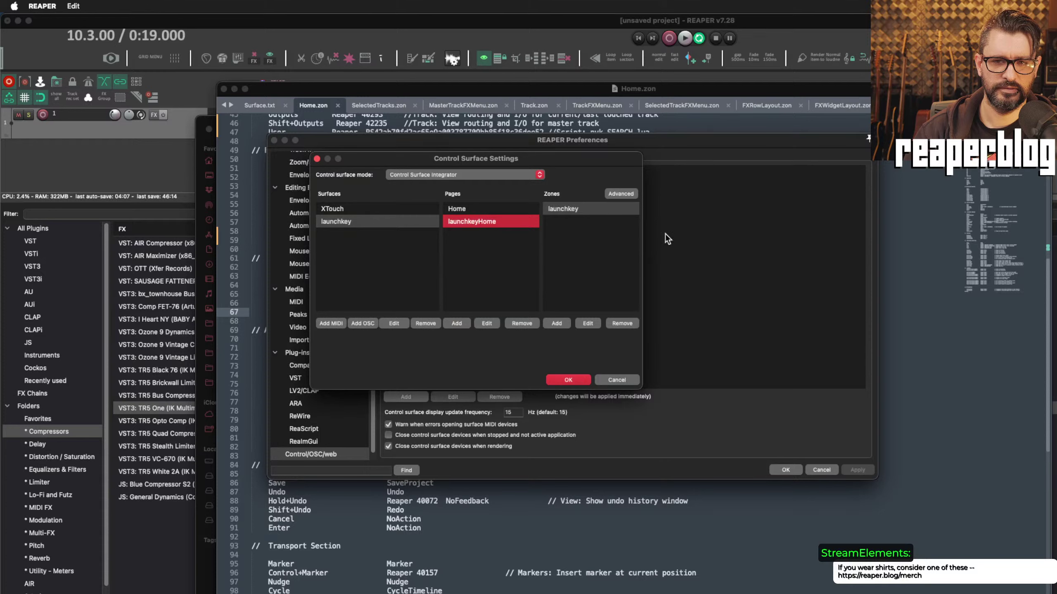
# Step: In the advanced setup, choose launchkey as broadcaster and enable Show MIDI input, then confirm the control surface settings and dismiss the alerts
pyautogui.click(620, 194)
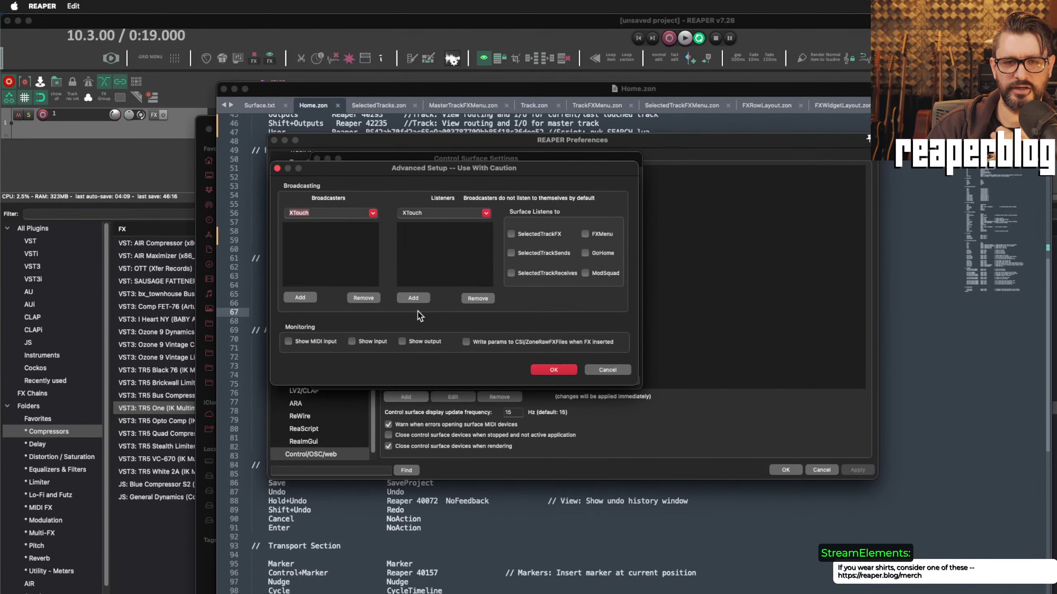
pyautogui.click(373, 210)
pyautogui.click(377, 205)
pyautogui.click(375, 215)
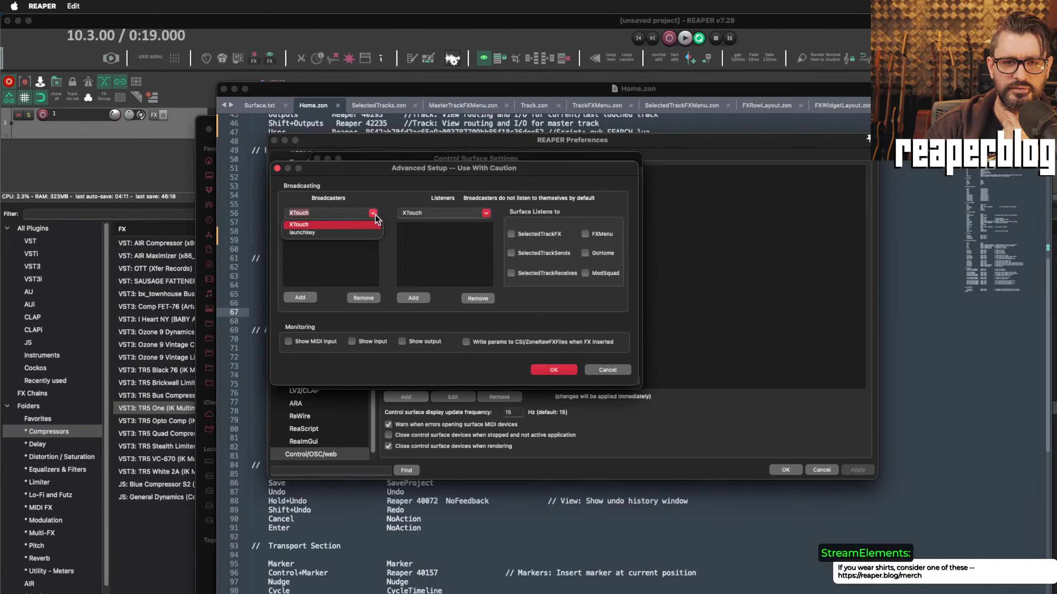
pyautogui.click(368, 234)
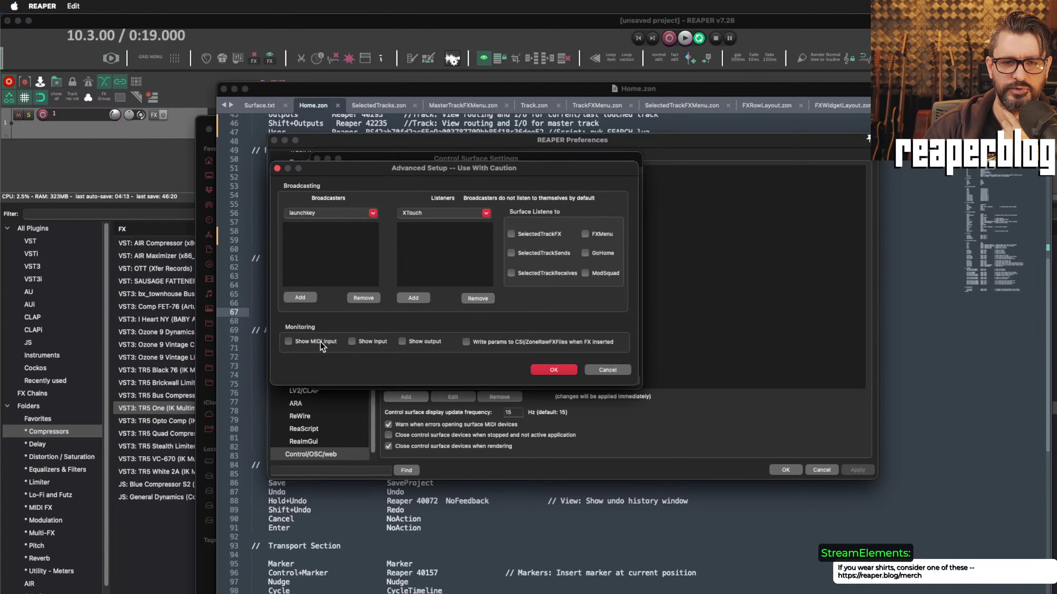
pyautogui.click(554, 370)
pyautogui.click(568, 380)
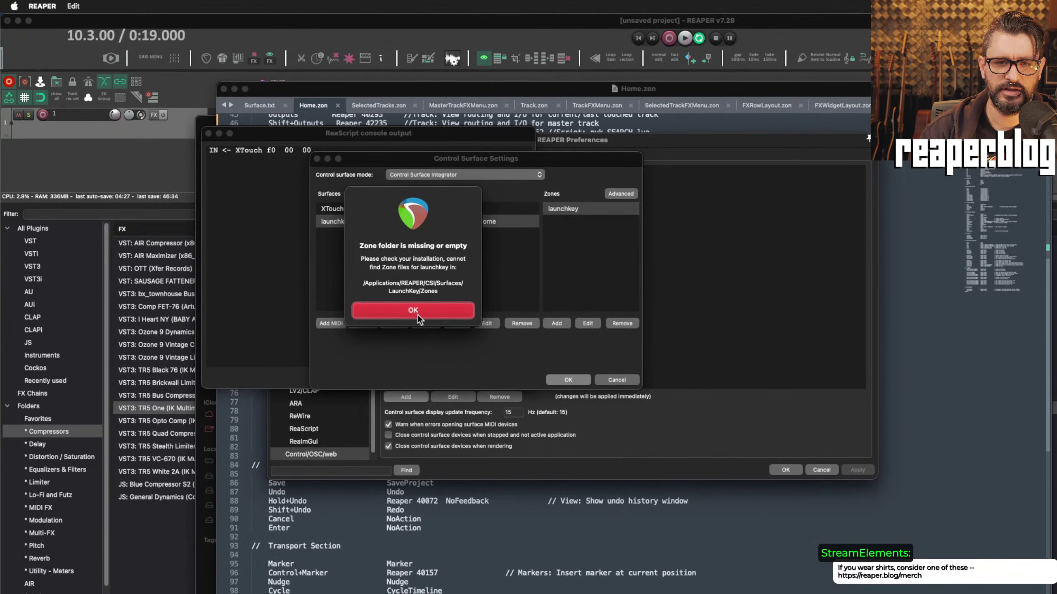
pyautogui.click(418, 314)
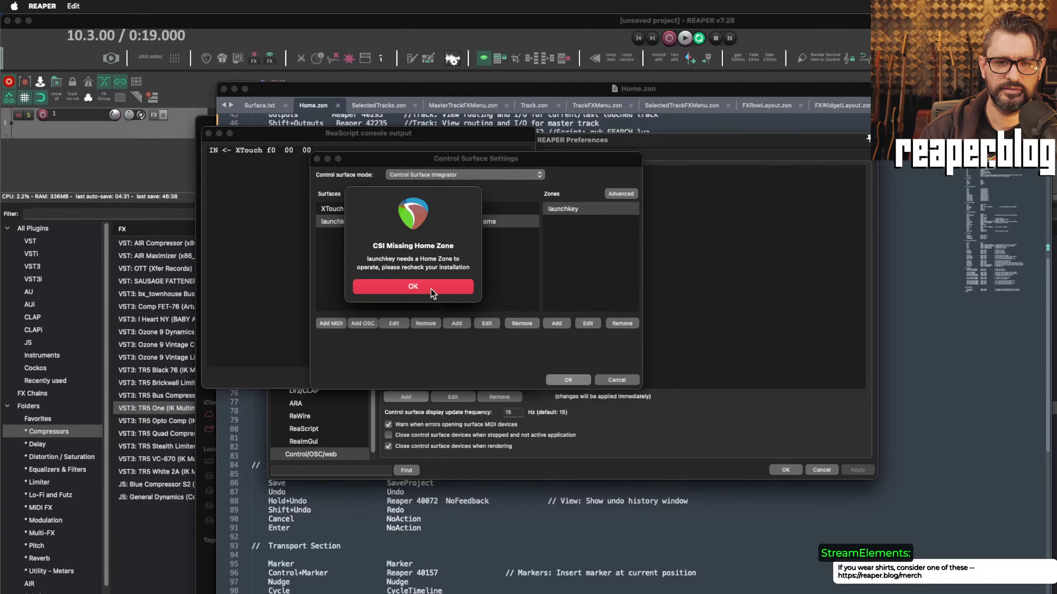
pyautogui.click(431, 290)
pyautogui.click(430, 306)
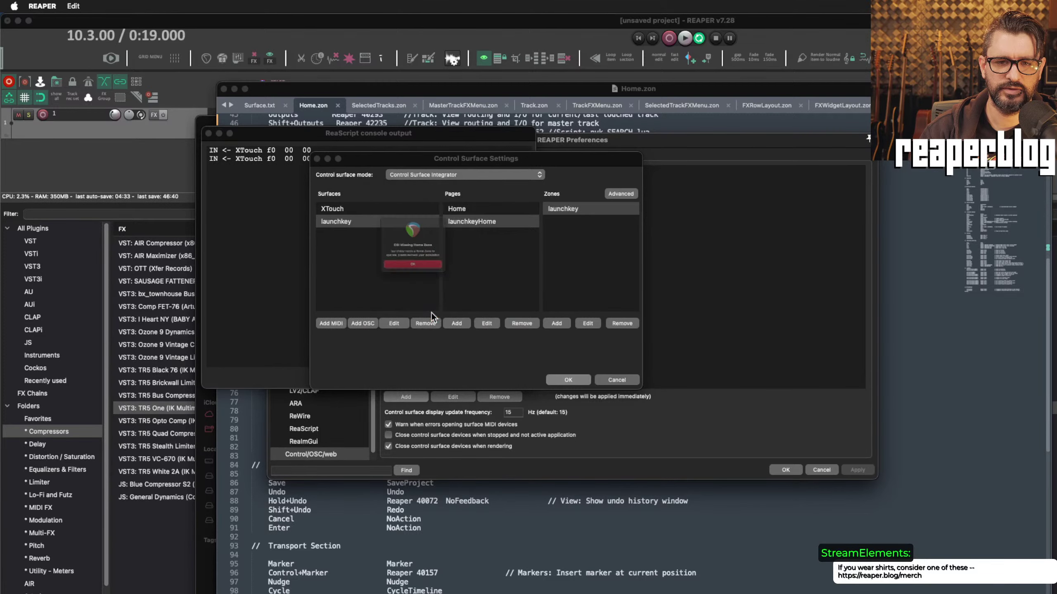
pyautogui.click(426, 287)
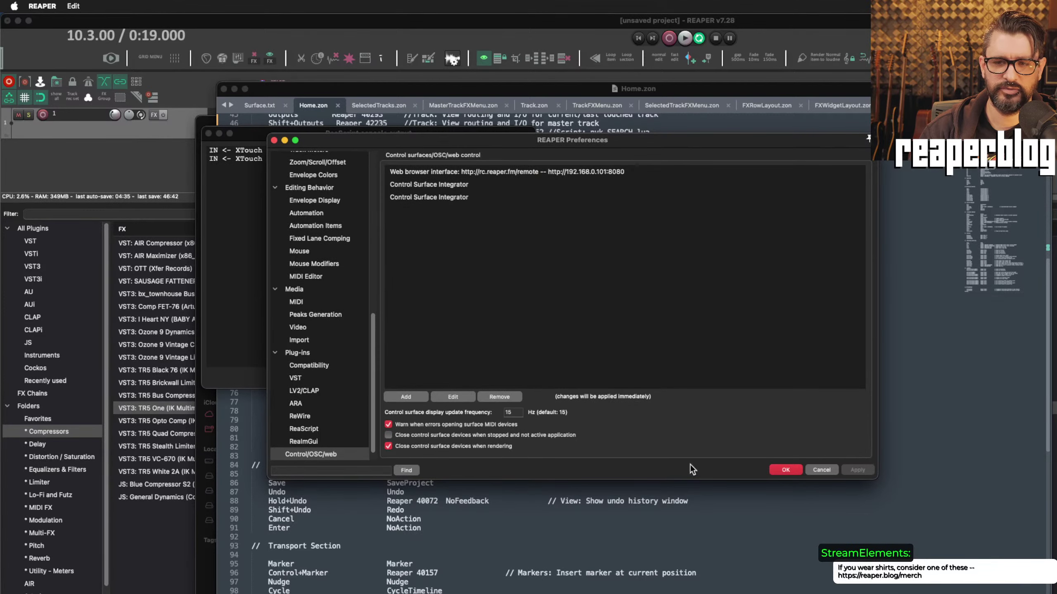
# Step: Confirm the REAPER preferences and place the edit cursor at 23.3.00 in the empty arrange area
pyautogui.click(786, 470)
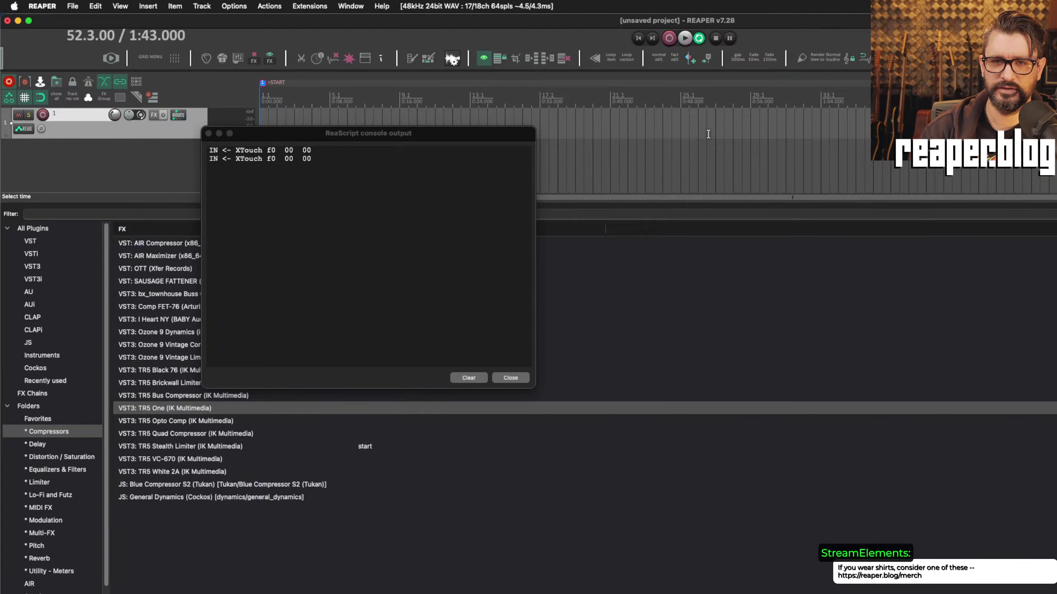
pyautogui.click(655, 159)
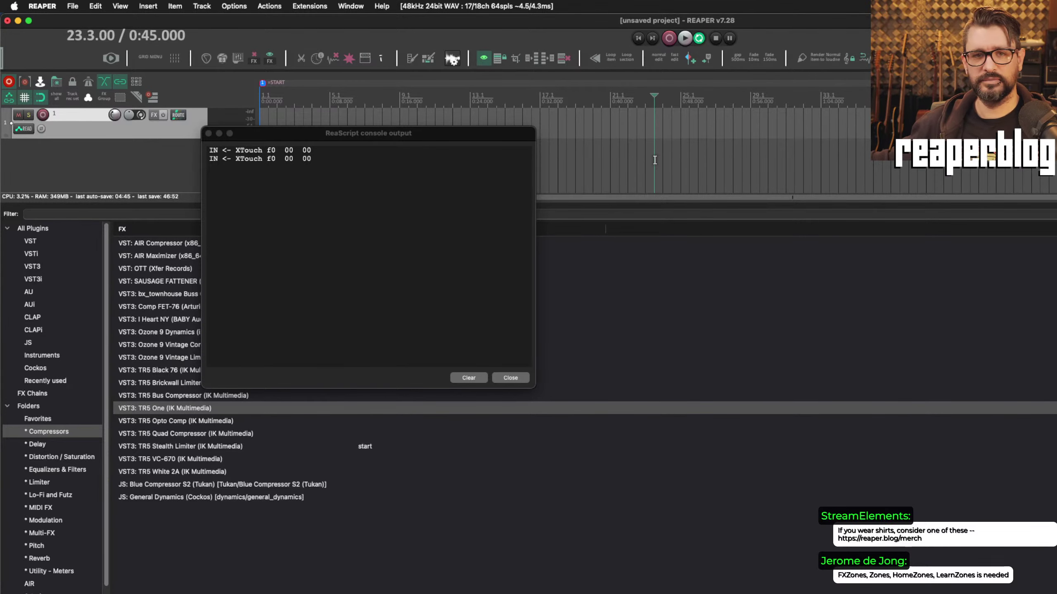
# Step: Switch to Finder and expand the Zones folder inside LaunchKey to check its contents
pyautogui.press('super+Tab')
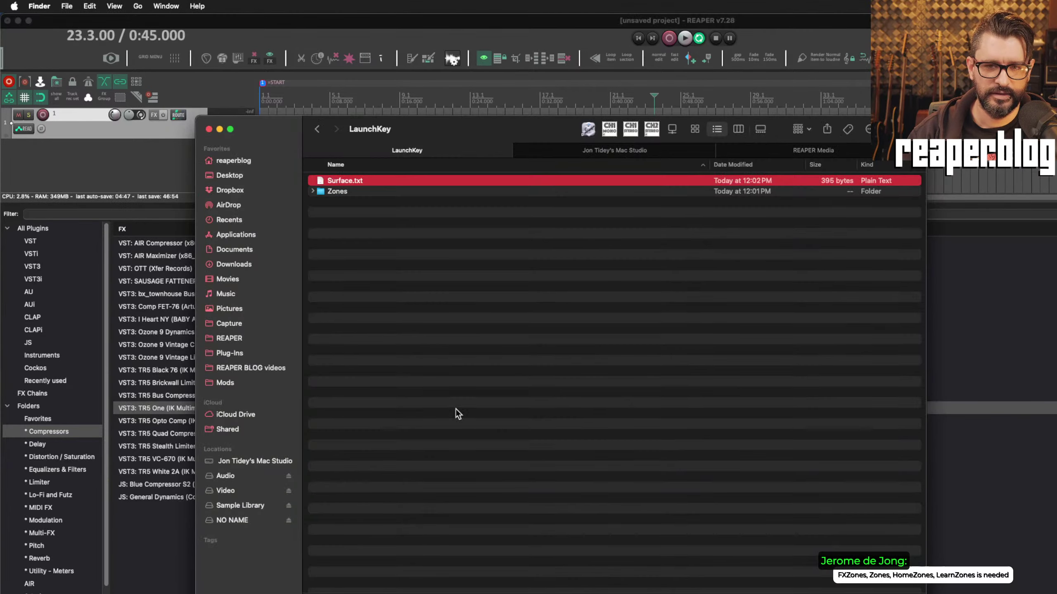
pyautogui.click(422, 204)
pyautogui.click(407, 188)
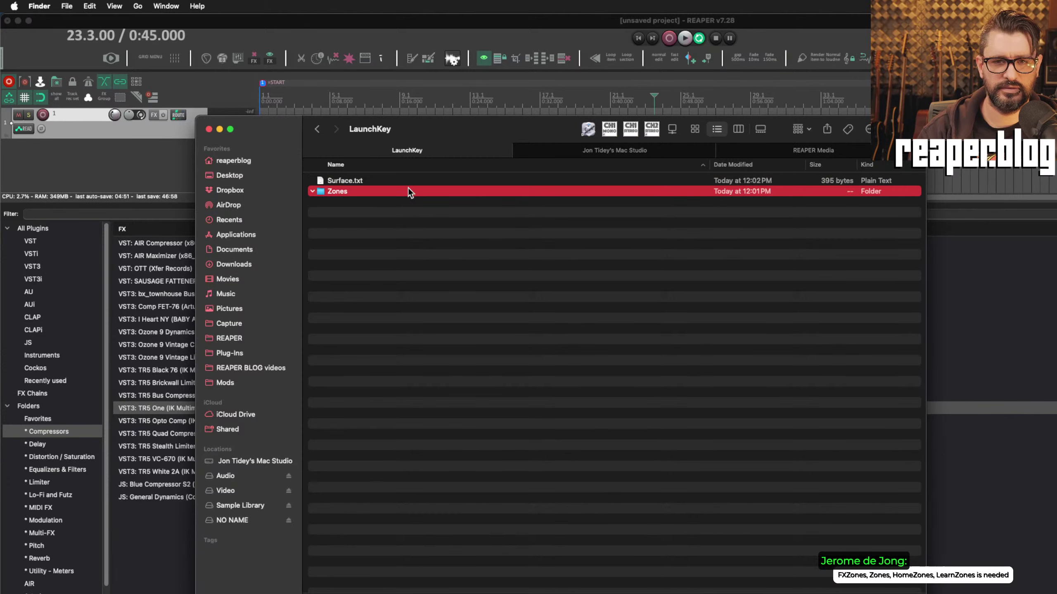
pyautogui.click(529, 259)
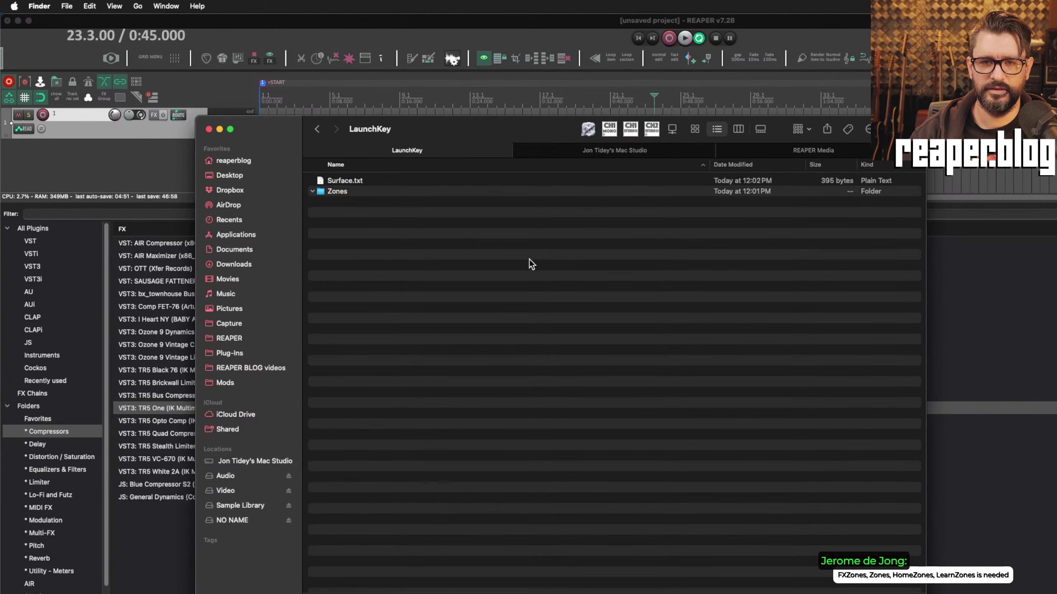
pyautogui.click(363, 194)
pyautogui.click(547, 489)
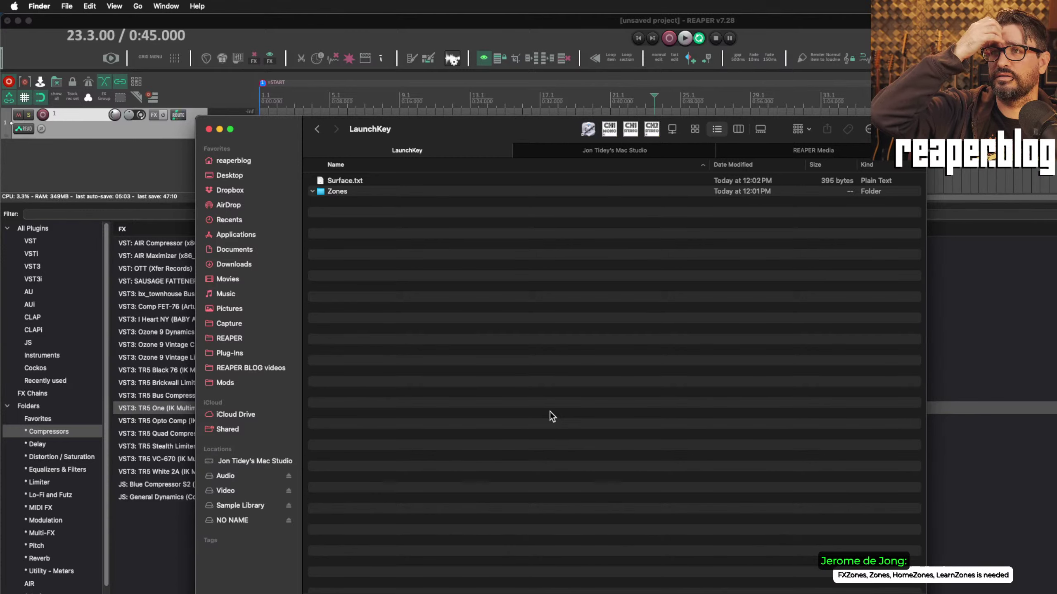
# Step: Go up to the Surfaces folder, expand SCE24Zone's Zones folder and check the files inside its HomeZones folder
pyautogui.press('Up')
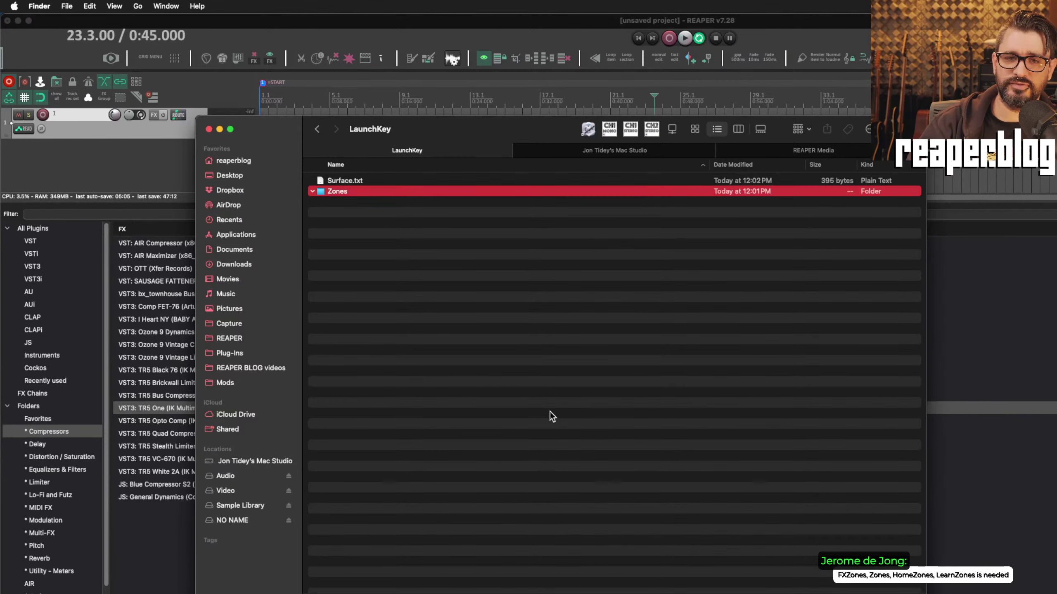
pyautogui.press('super+Up')
pyautogui.press('Down')
pyautogui.press('Down')
pyautogui.press('Down')
pyautogui.press('Down')
pyautogui.press('Down')
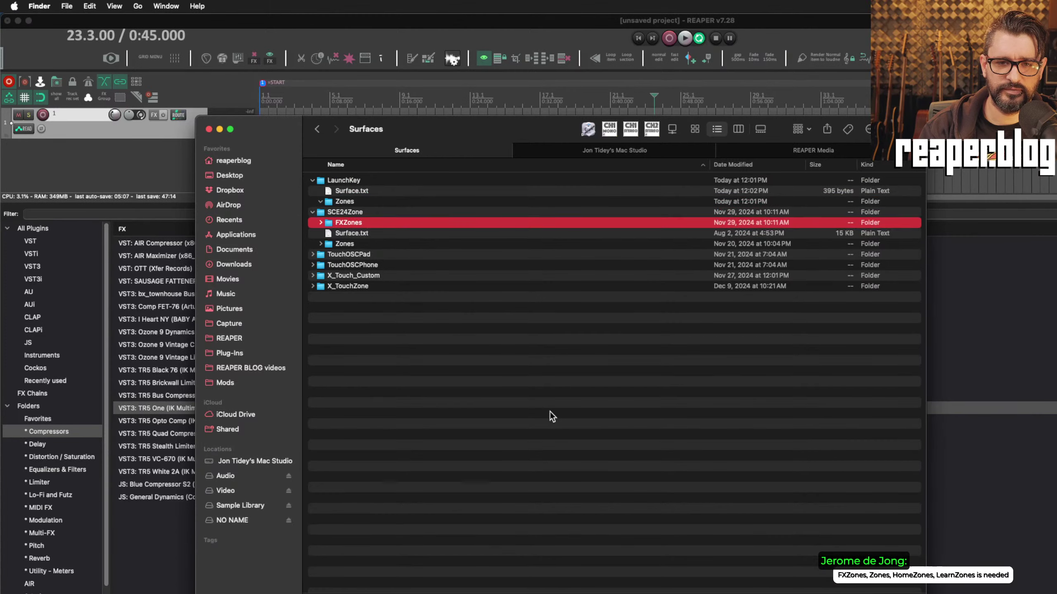
pyautogui.press('Down')
pyautogui.press('Right')
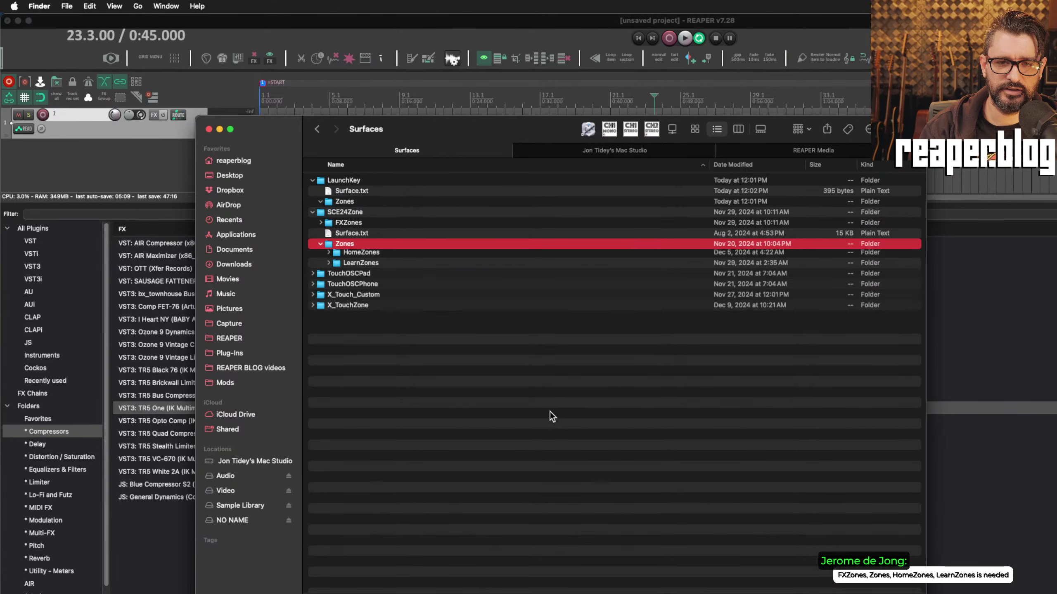
pyautogui.press('Down')
pyautogui.press('Down')
pyautogui.press('Right')
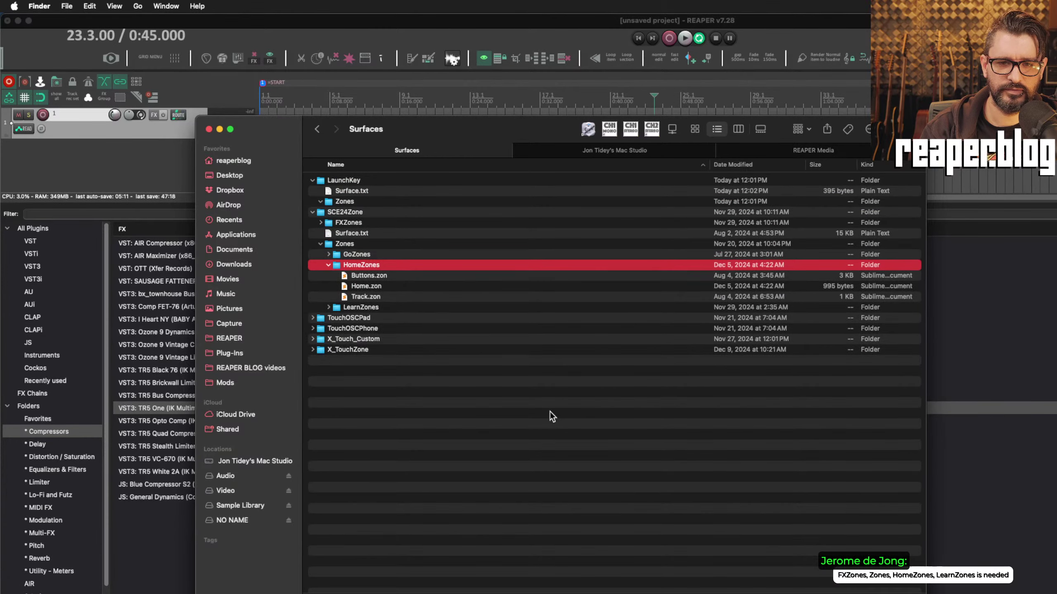
pyautogui.press('Left')
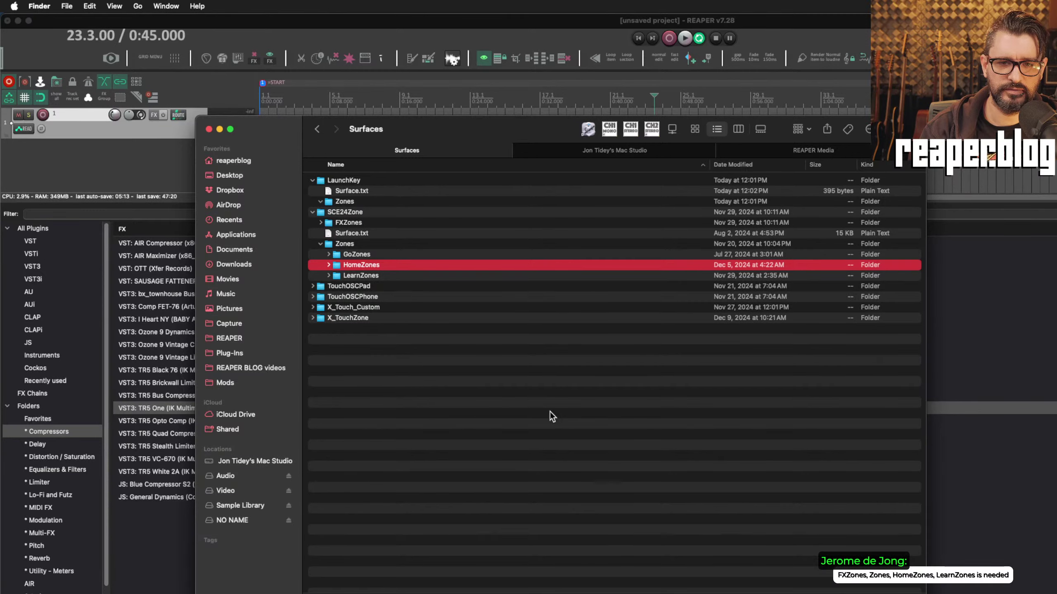
# Step: Copy the GoZones, HomeZones and LearnZones folders from SCE24Zone's Zones folder into LaunchKey's Zones folder
pyautogui.hotkey('shift', 'Up')
pyautogui.hotkey('shift', 'Down')
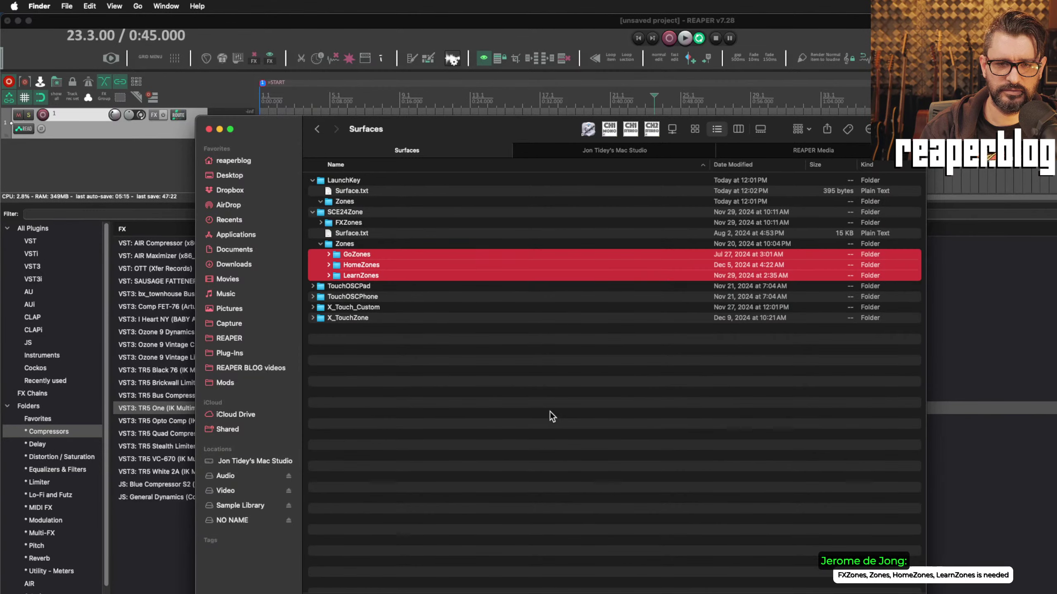
pyautogui.click(337, 201)
pyautogui.doubleClick(338, 202)
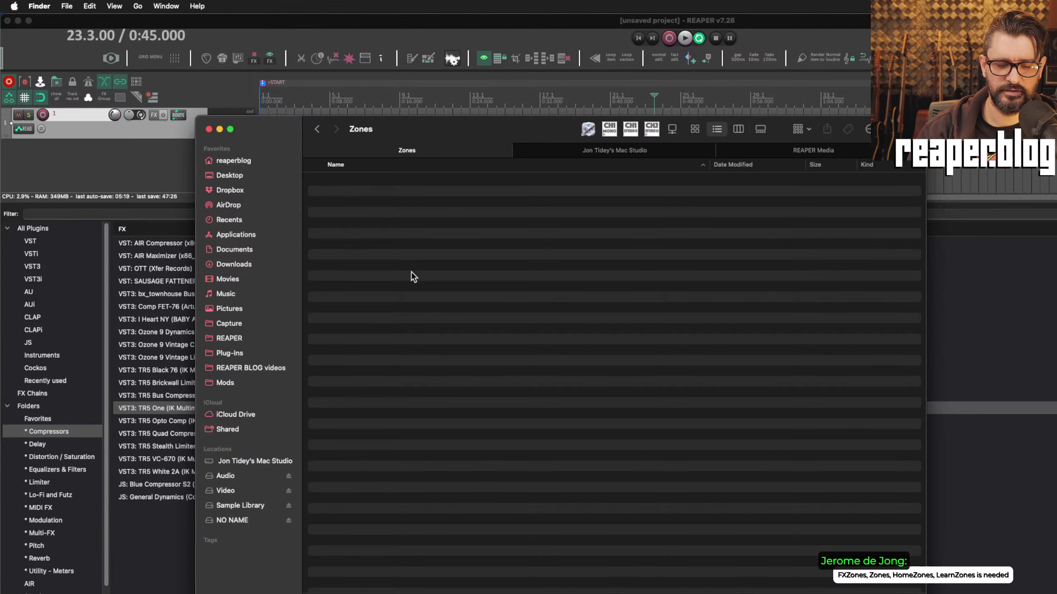
pyautogui.click(396, 202)
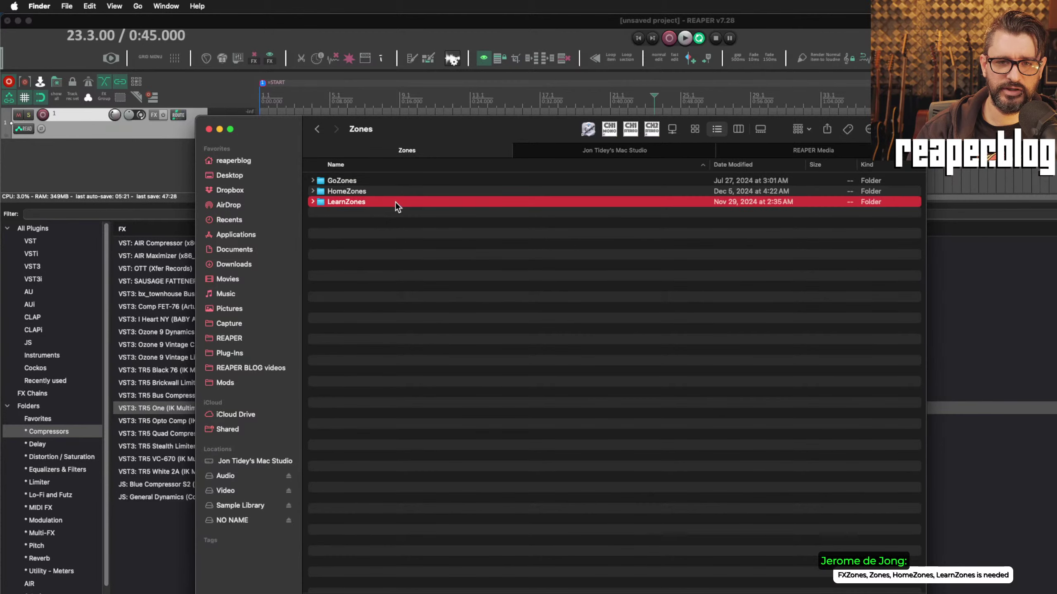
# Step: Expand the copied HomeZones folder, open its Home.zon in Sublime Text to review the zone definition, and close the file
pyautogui.press('Up')
pyautogui.press('Right')
pyautogui.press('Down')
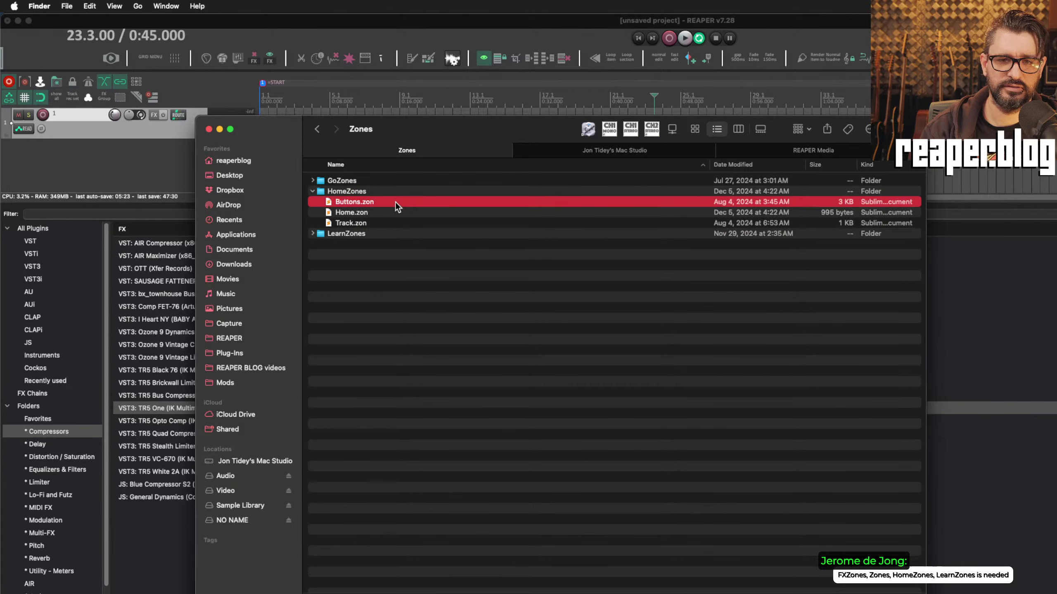
pyautogui.press('Down')
pyautogui.press('Down')
pyautogui.press('Up')
pyautogui.press('super+o')
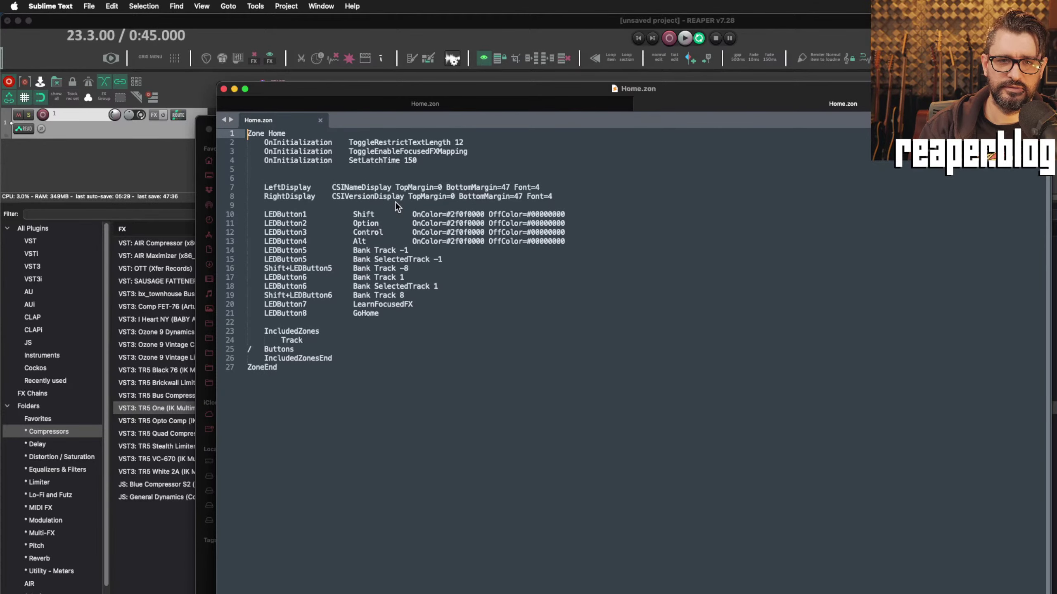
pyautogui.press('super+w')
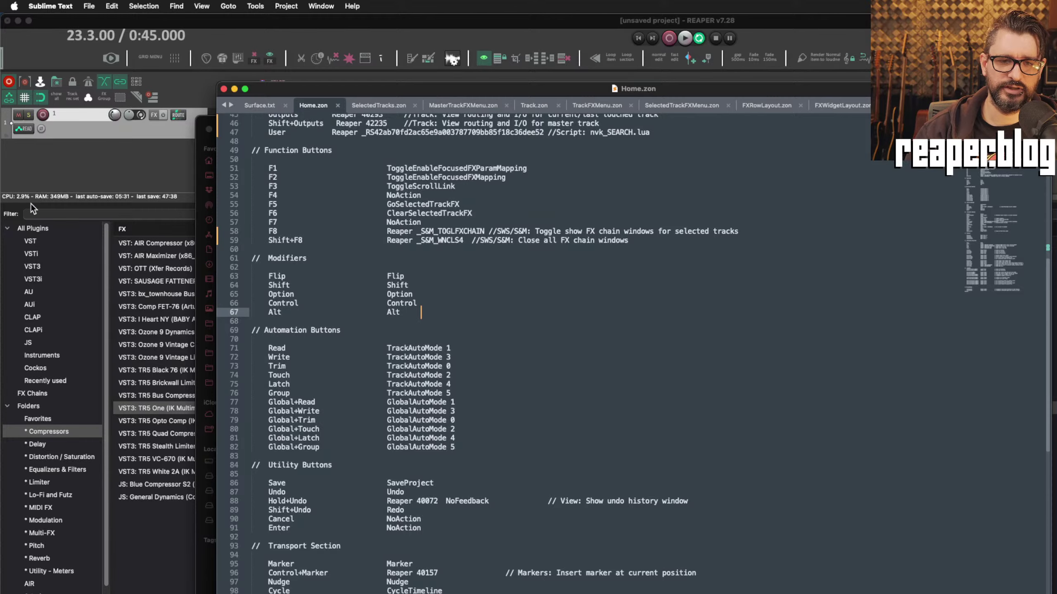
# Step: Switch to REAPER and remove the second Control Surface Integrator entry from the control surface preferences
pyautogui.press('super+Tab')
pyautogui.click(382, 112)
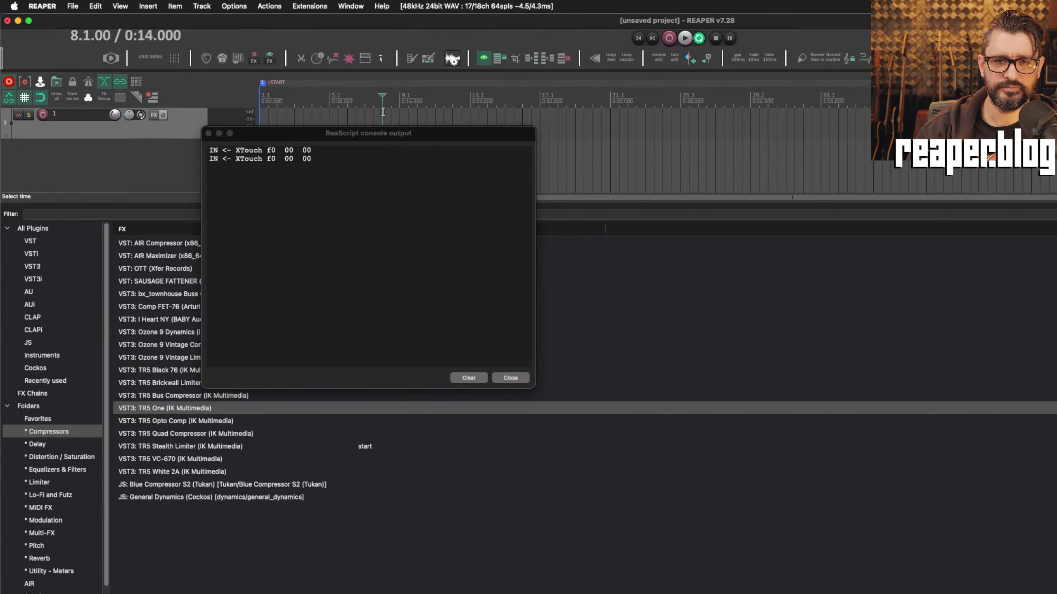
pyautogui.press('super+comma')
pyautogui.click(431, 185)
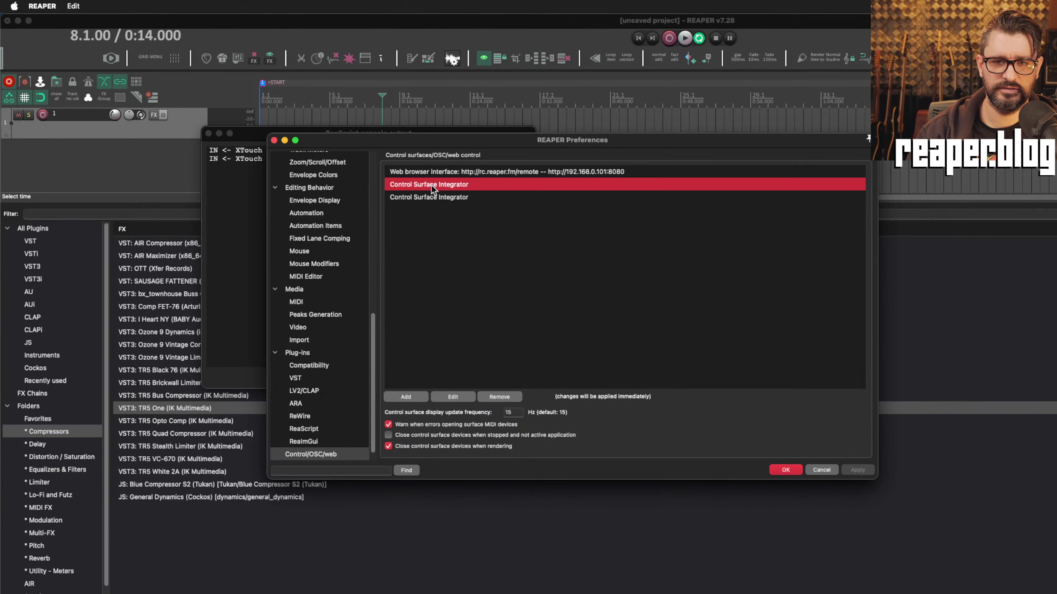
pyautogui.click(431, 197)
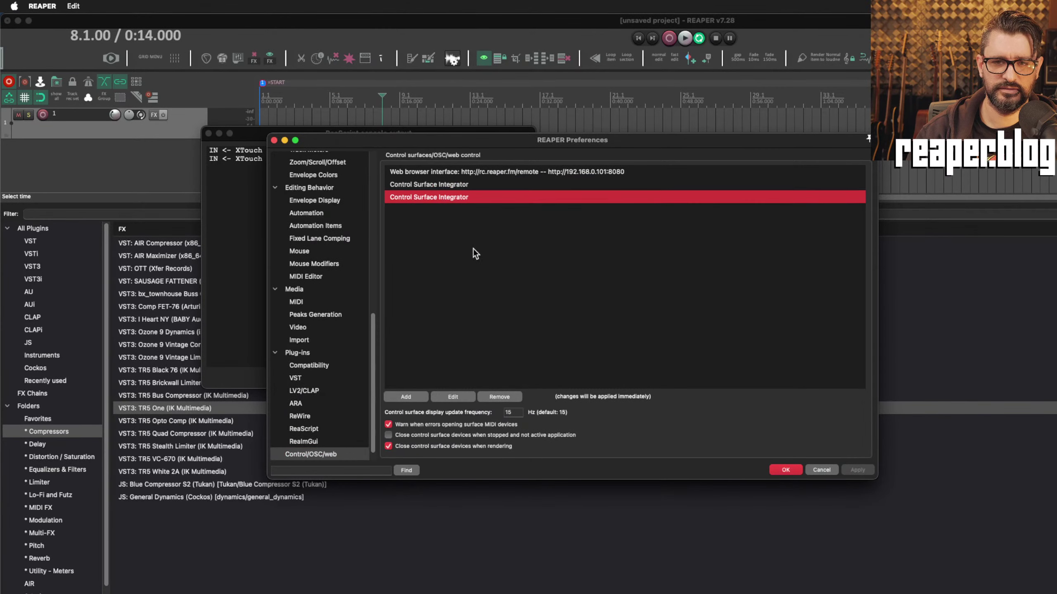
pyautogui.click(499, 397)
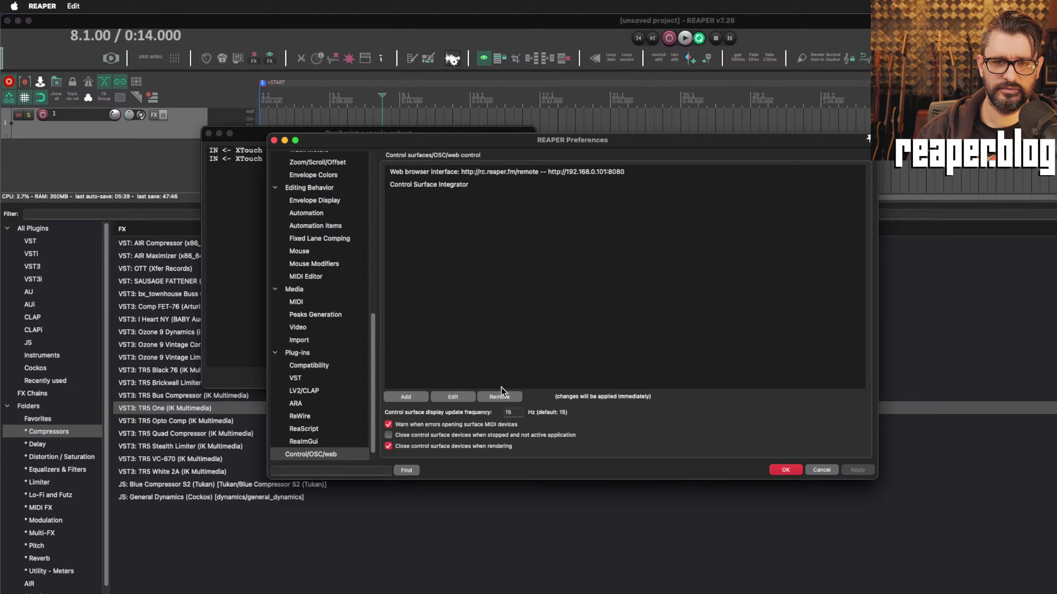
# Step: Check the launchkey surface, launchkeyHome page and its zone in the remaining Control Surface Integrator entry, and close the preferences
pyautogui.click(457, 184)
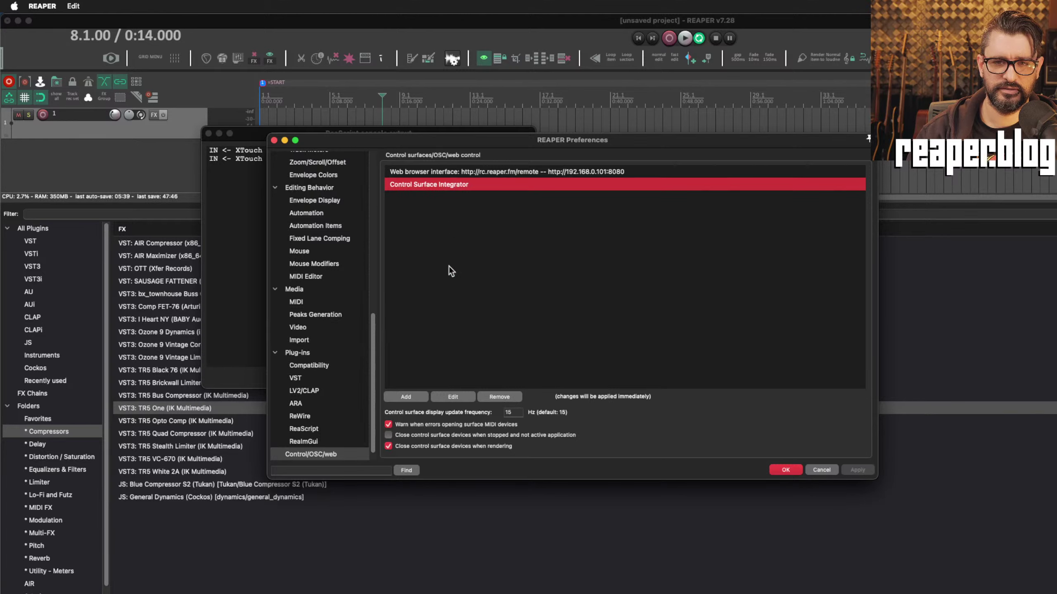
pyautogui.click(453, 397)
pyautogui.click(380, 222)
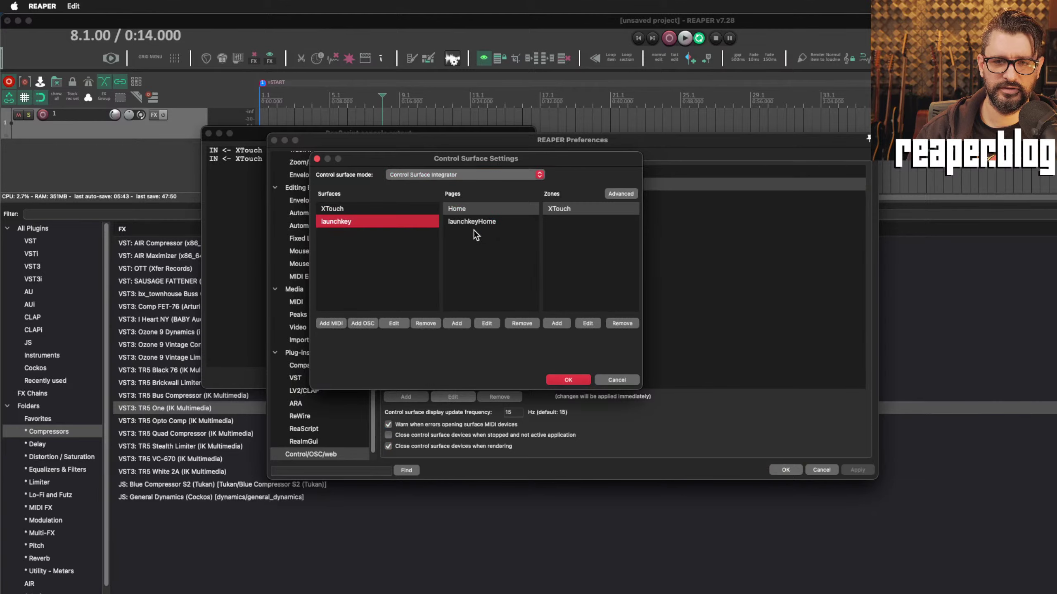
pyautogui.click(513, 221)
pyautogui.click(566, 209)
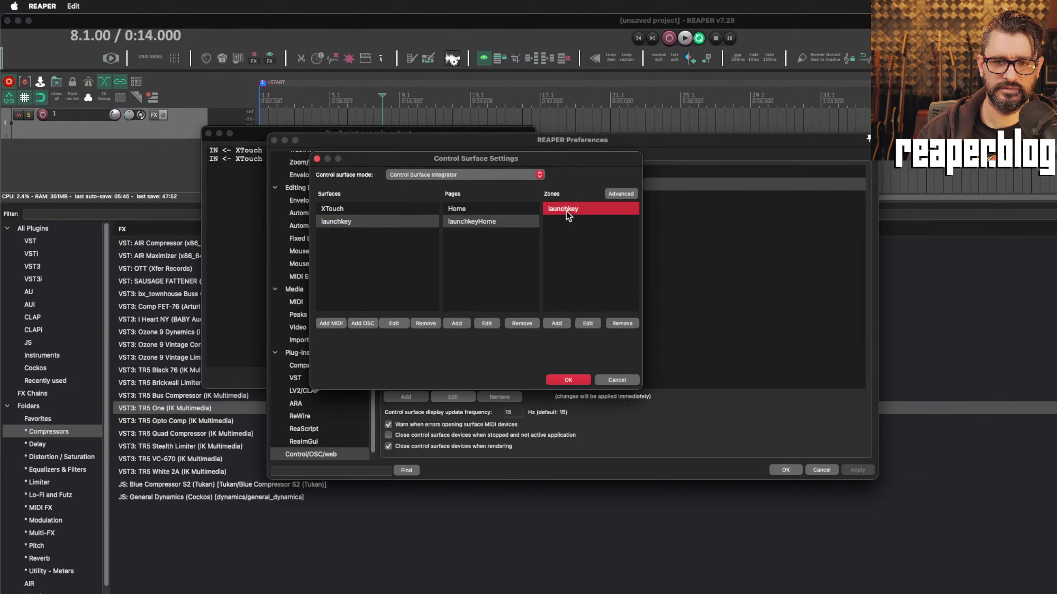
pyautogui.click(572, 378)
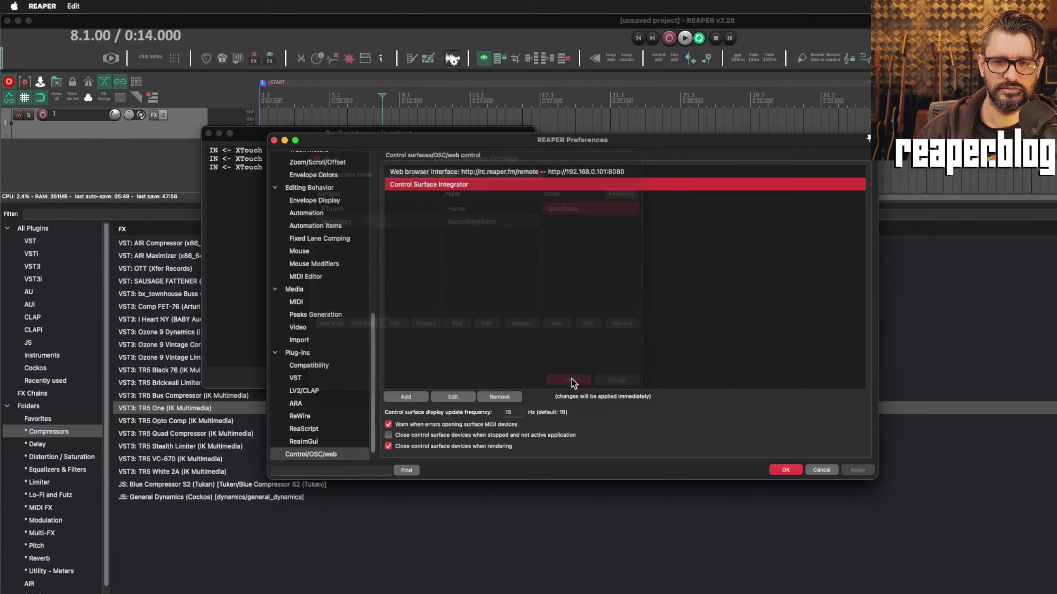
pyautogui.click(781, 470)
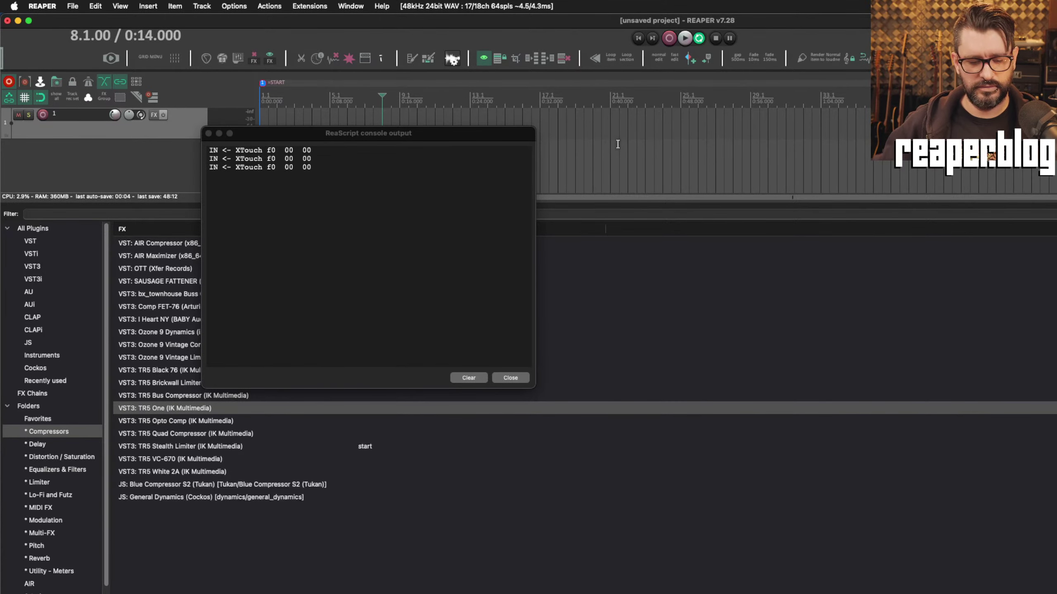
# Step: Reopen the Control Surface Integrator settings and select the launchkeyHome page with its launchkey zone
pyautogui.press('super+comma')
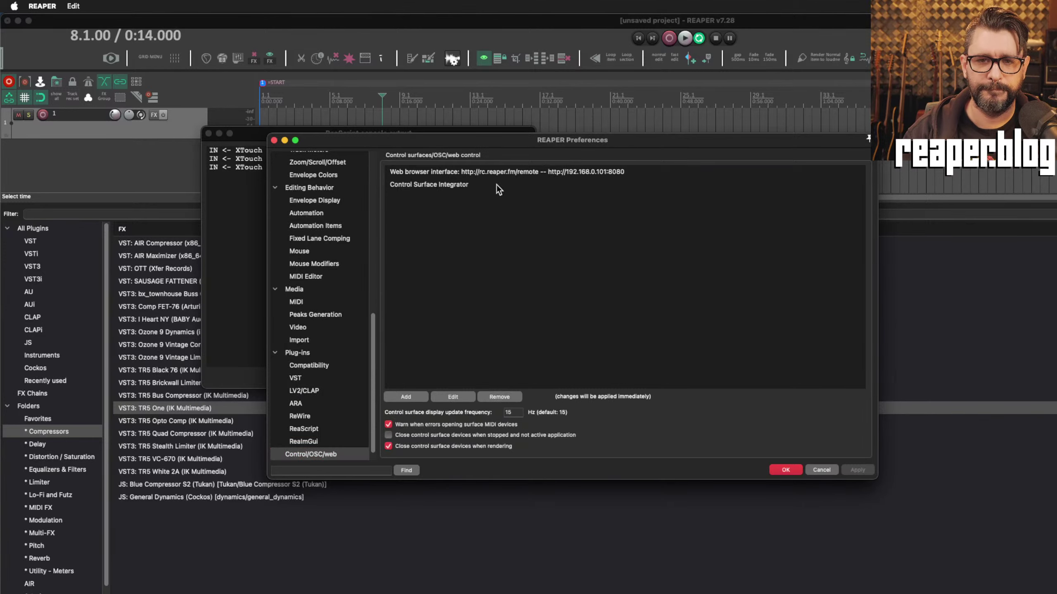
pyautogui.doubleClick(496, 185)
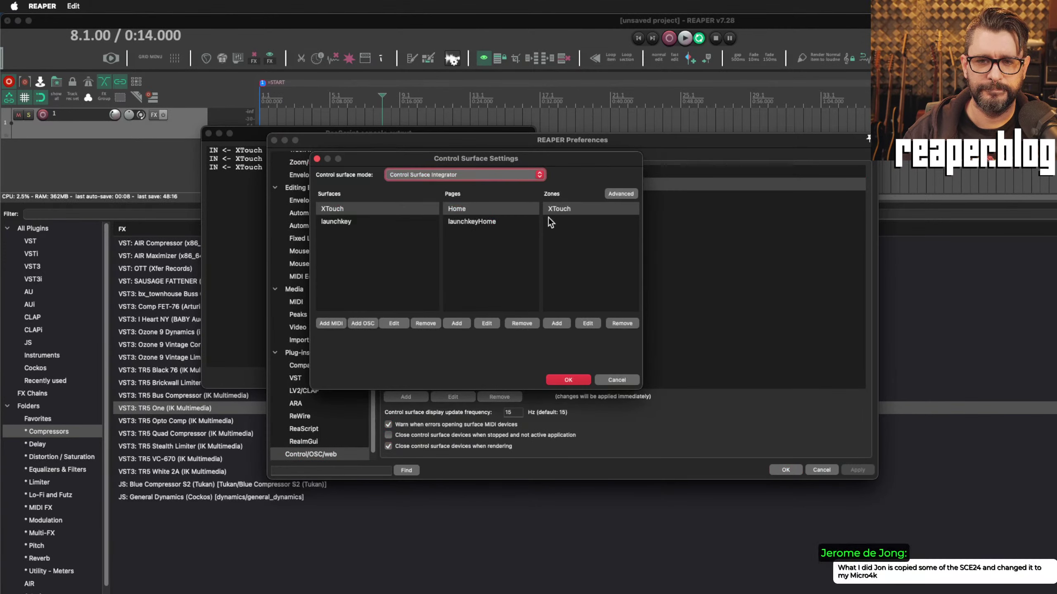
pyautogui.click(510, 221)
pyautogui.click(598, 210)
# Step: Inspect the advanced broadcasting setup with launchkey chosen as broadcaster, and check the launchkey zone's surface assignment
pyautogui.click(634, 194)
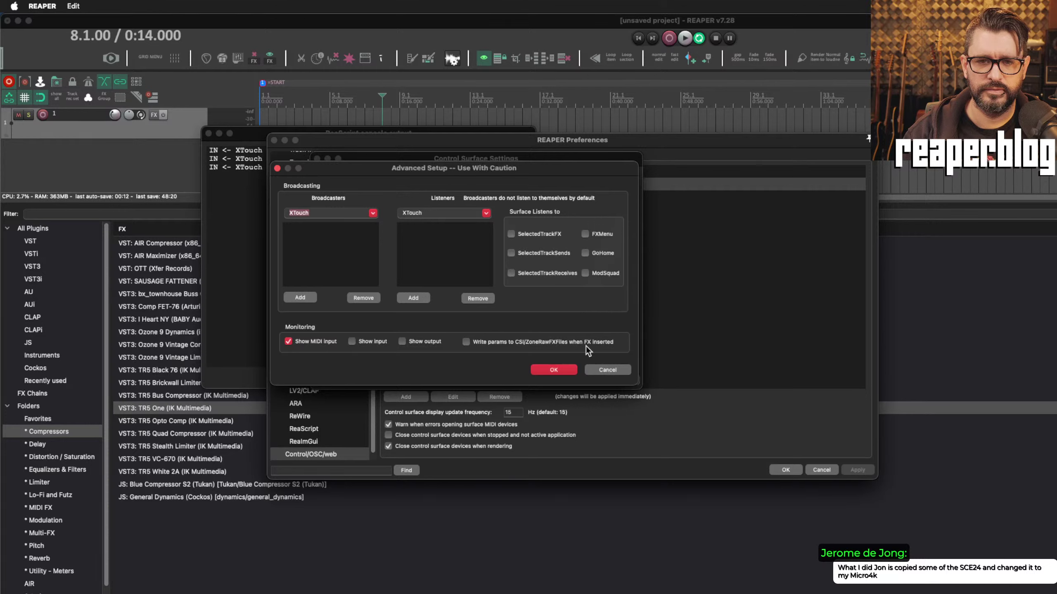
pyautogui.click(366, 210)
pyautogui.click(370, 230)
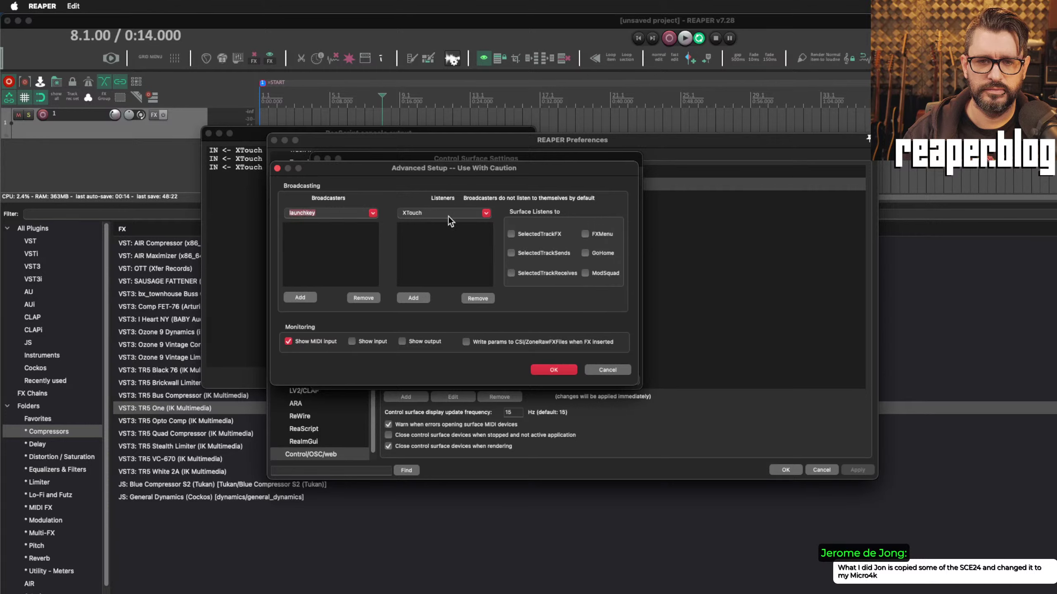
pyautogui.click(558, 369)
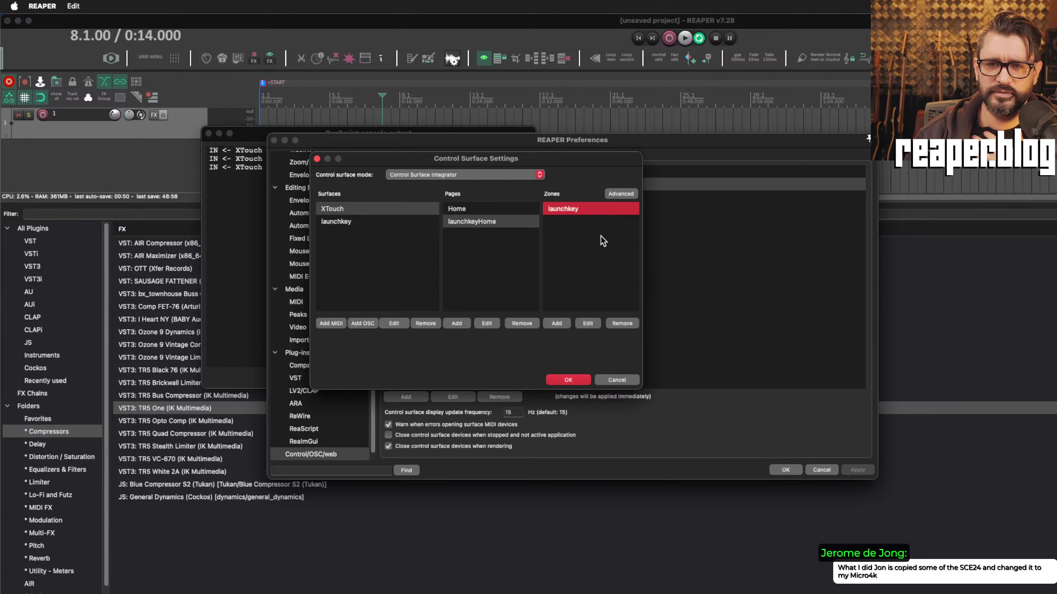
pyautogui.click(588, 324)
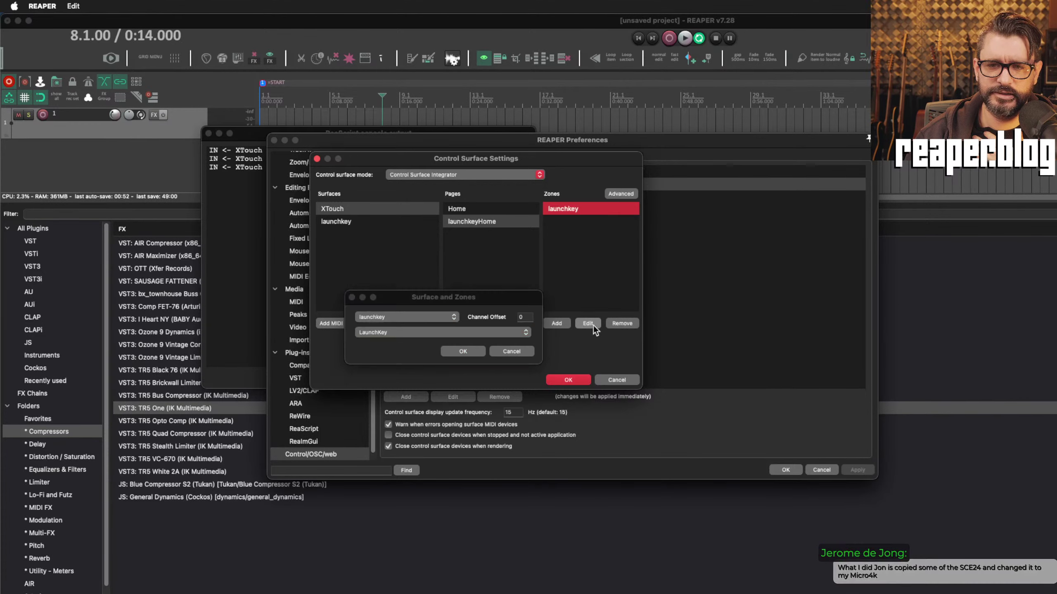
pyautogui.click(462, 351)
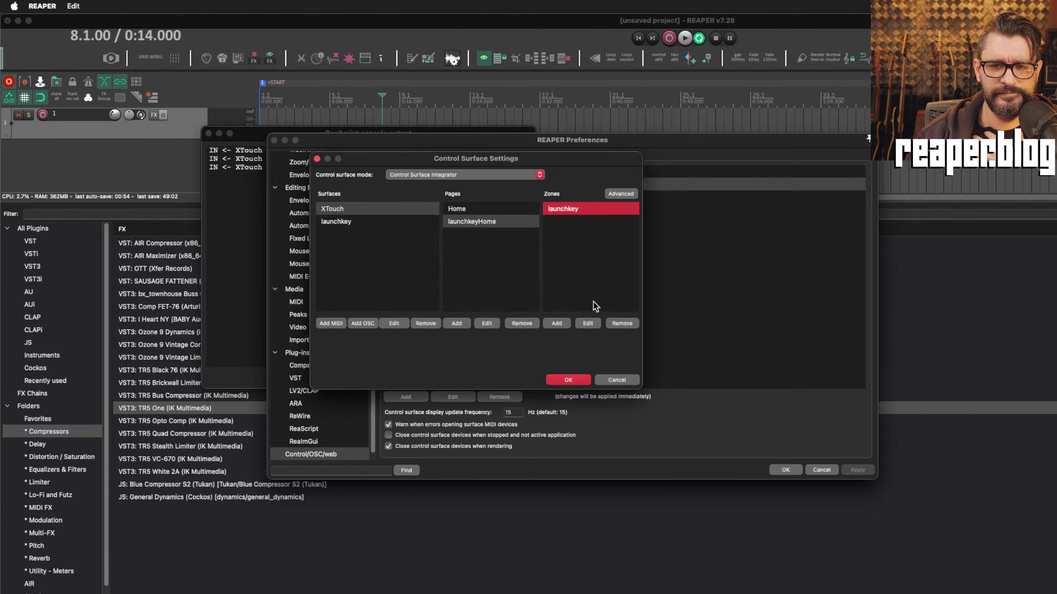
# Step: Add launchkey as the only broadcaster in the advanced setup and save the control surface settings
pyautogui.click(622, 194)
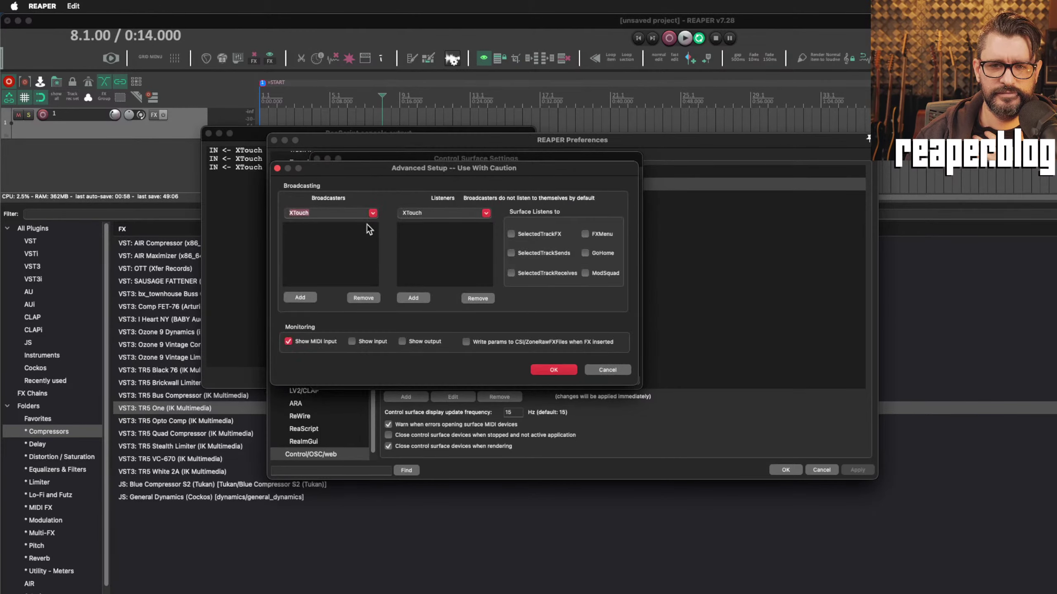
pyautogui.click(304, 297)
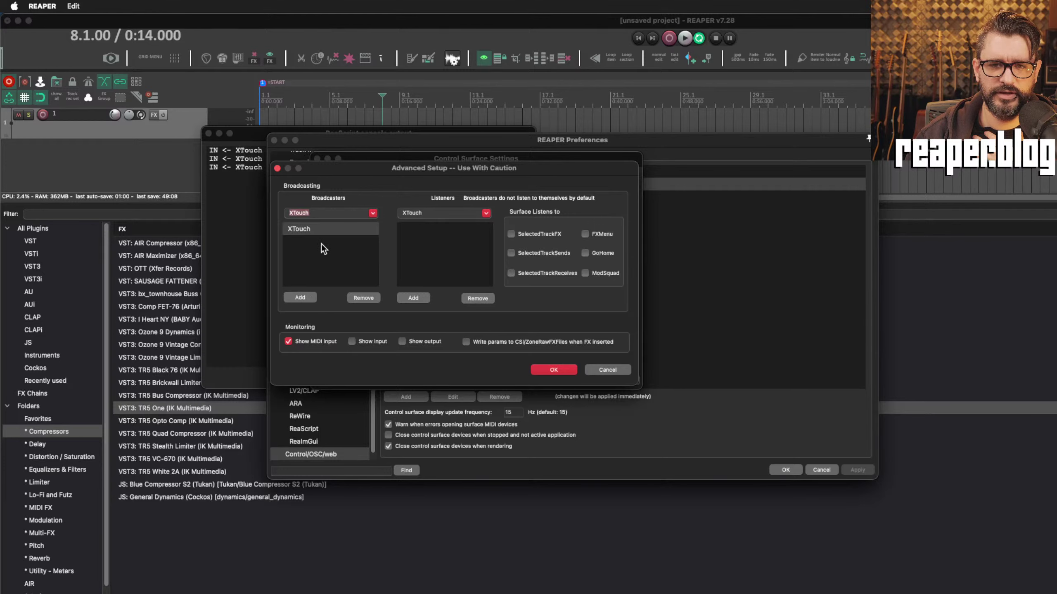
pyautogui.click(364, 298)
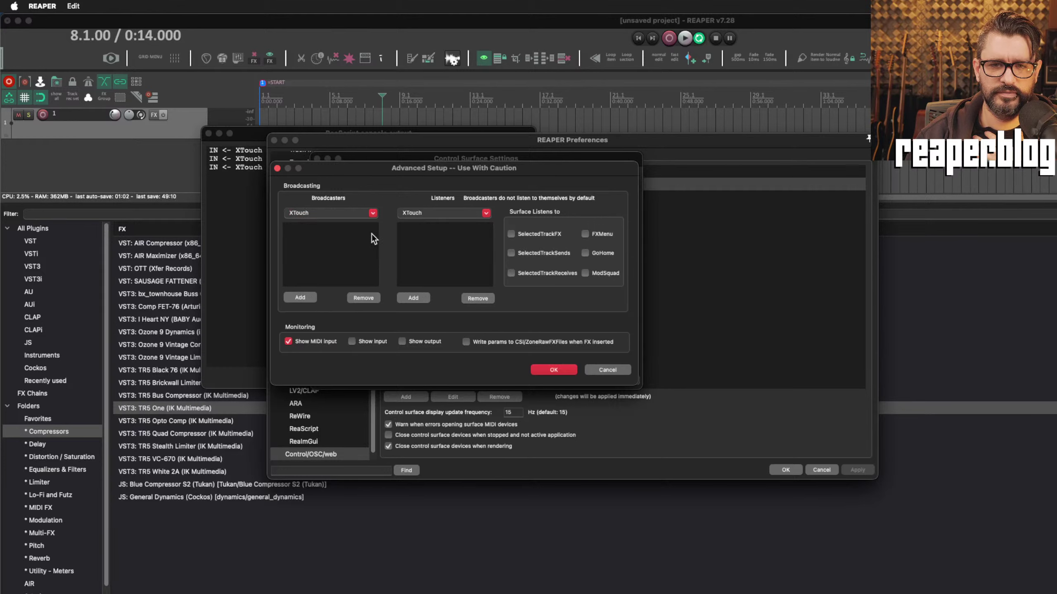
pyautogui.click(373, 213)
pyautogui.click(378, 256)
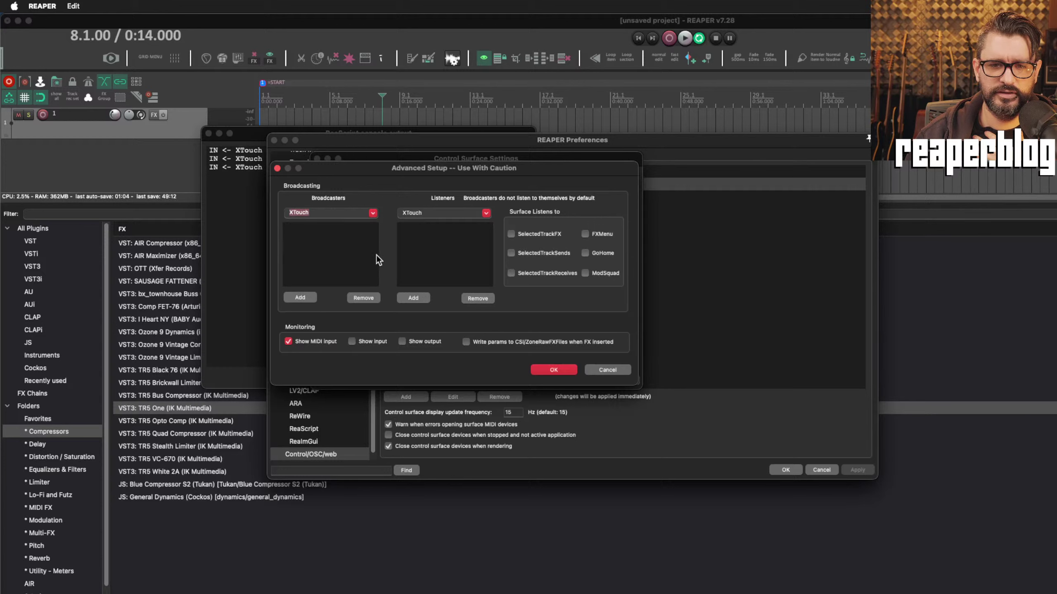
pyautogui.click(373, 213)
pyautogui.click(359, 232)
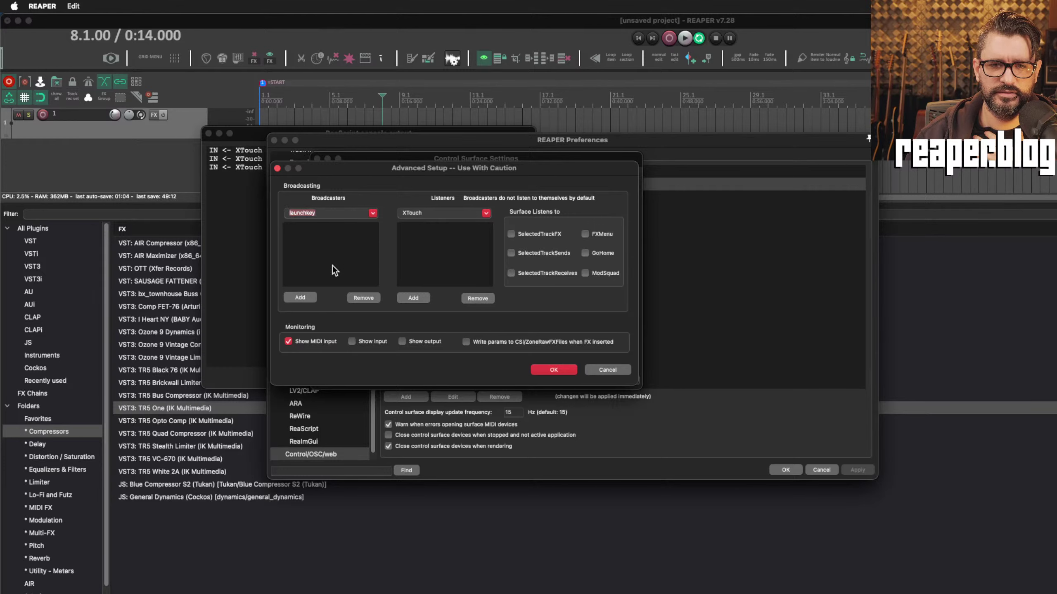
pyautogui.click(300, 297)
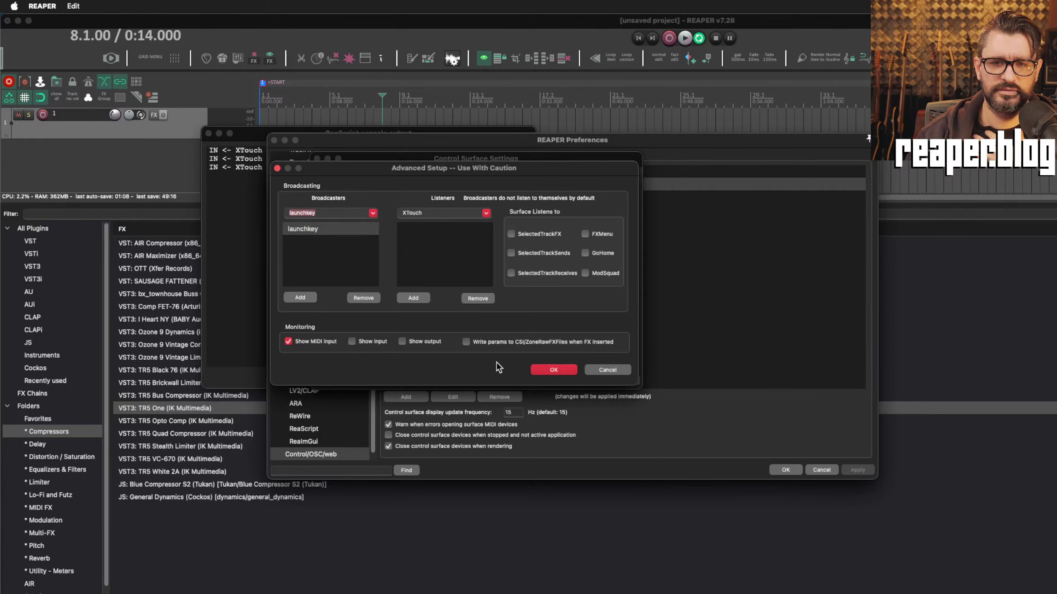
pyautogui.click(557, 369)
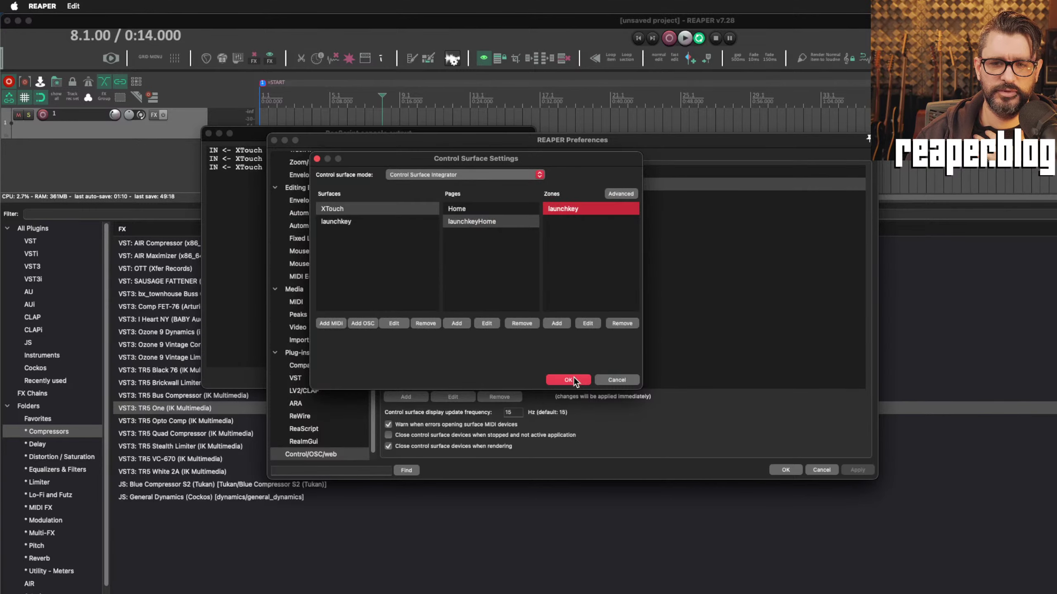
pyautogui.click(574, 377)
pyautogui.click(578, 348)
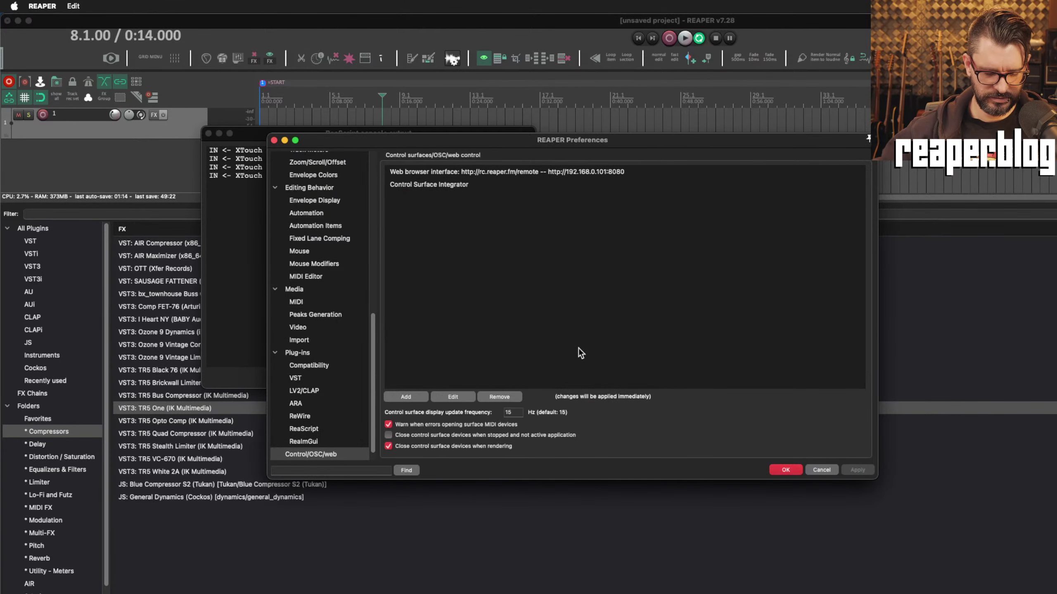
# Step: Move the Preferences and console windows apart, and highlight the latest XTouch MIDI input messages in the ReaScript console
pyautogui.moveTo(411, 145); pyautogui.dragTo(759, 200)
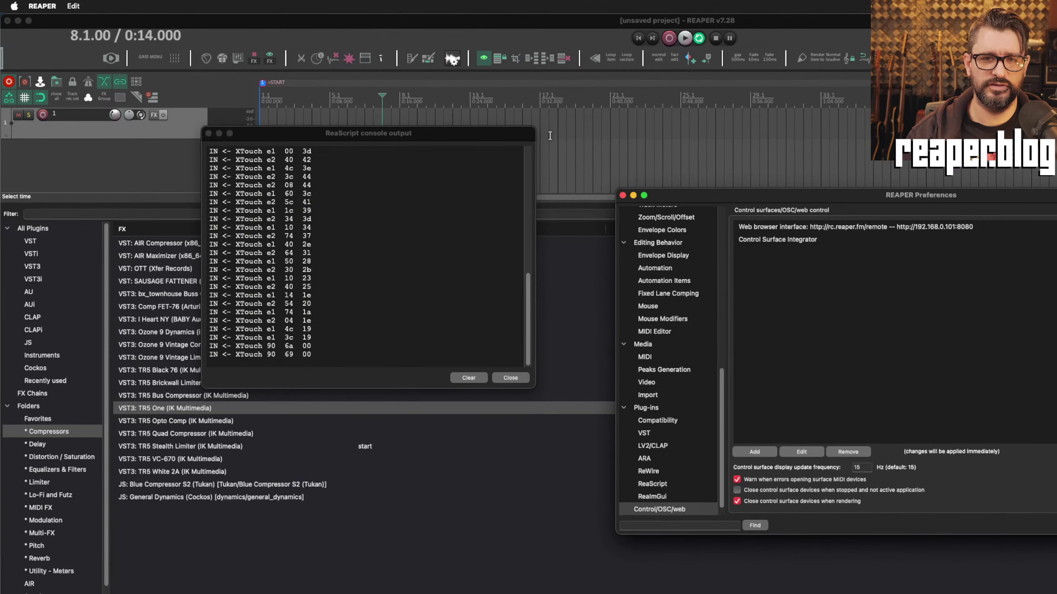
pyautogui.click(415, 133)
pyautogui.moveTo(414, 133); pyautogui.dragTo(514, 124)
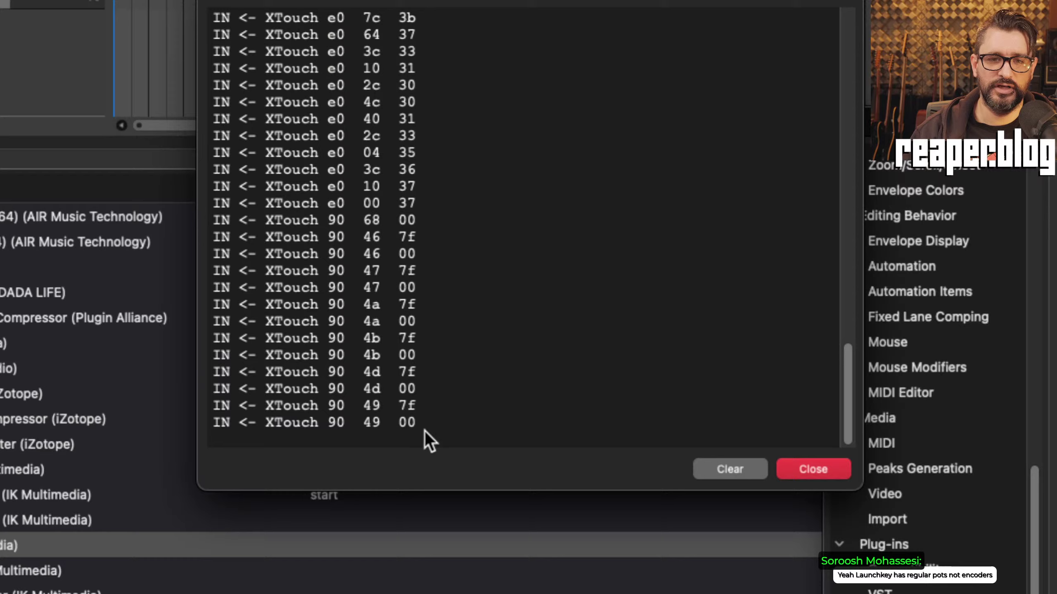
pyautogui.moveTo(424, 431); pyautogui.dragTo(283, 203)
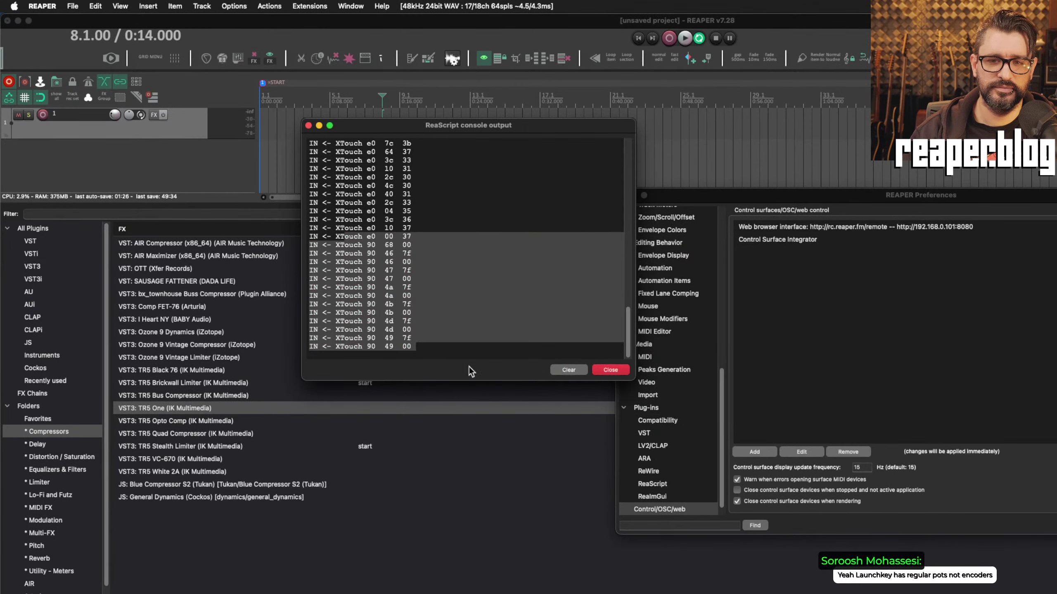
pyautogui.click(272, 173)
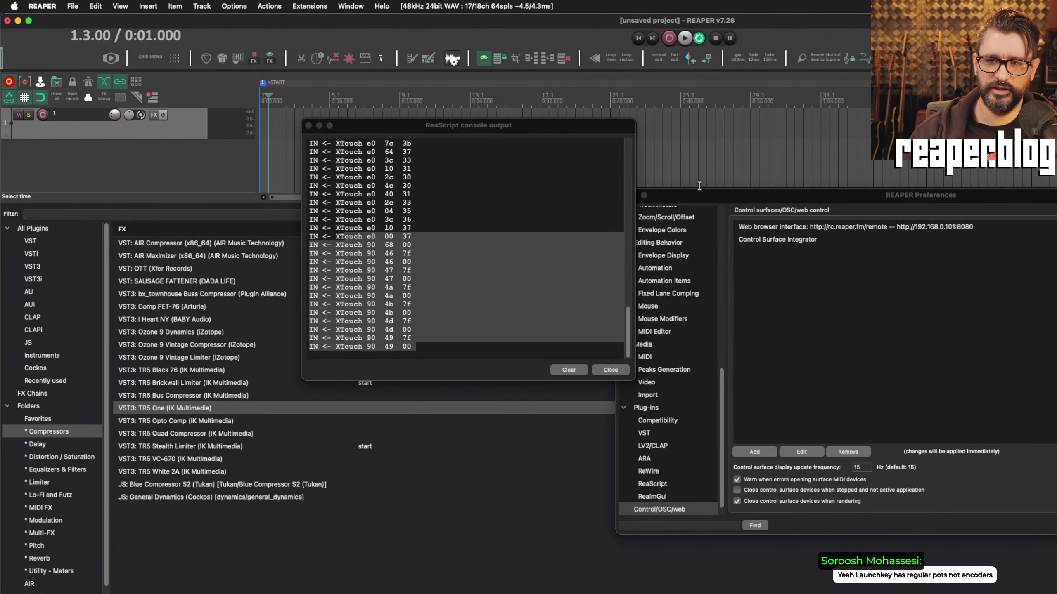
# Step: Bring the Preferences window back to the centre and examine the list of MIDI input devices
pyautogui.moveTo(707, 195); pyautogui.dragTo(290, 139)
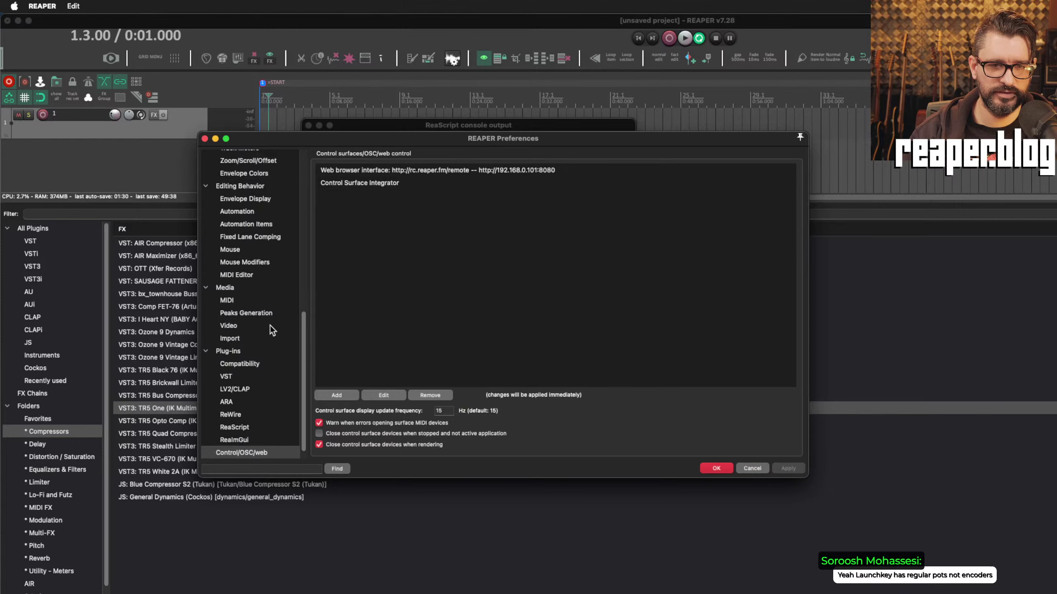
pyautogui.scroll(5, 270, 326)
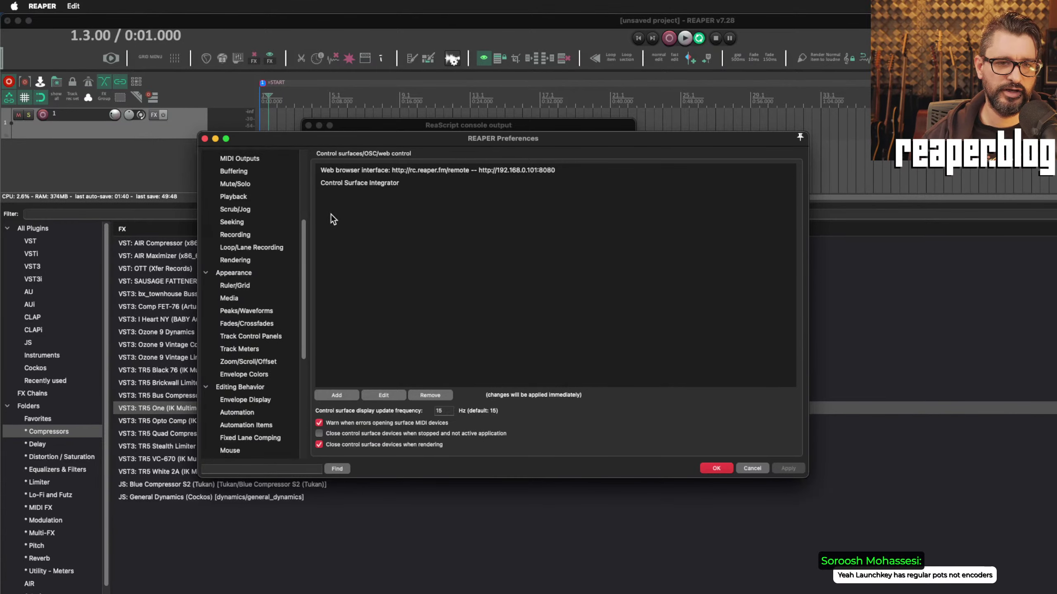
pyautogui.click(346, 187)
pyautogui.scroll(6, 272, 250)
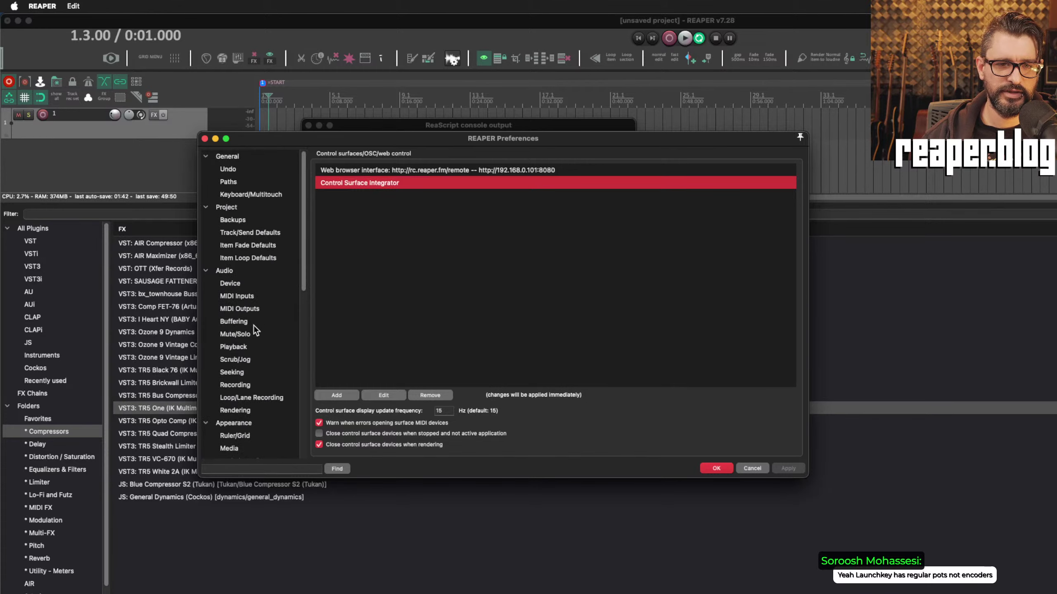
pyautogui.click(249, 298)
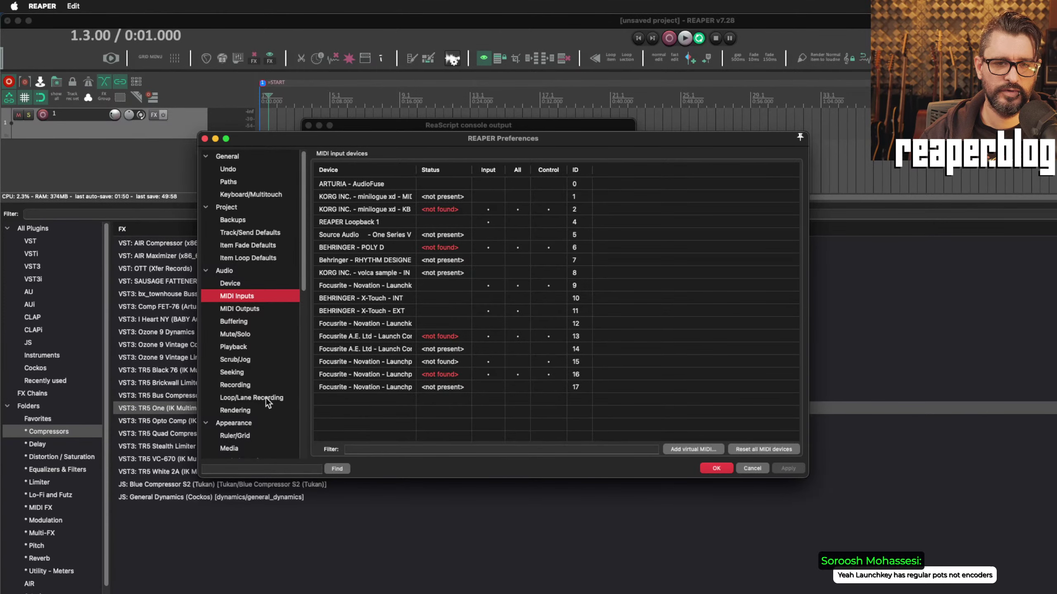
# Step: Remove the launchkey surface in the Control Surface Integrator settings and select the Home page
pyautogui.scroll(-10, 266, 397)
pyautogui.click(249, 441)
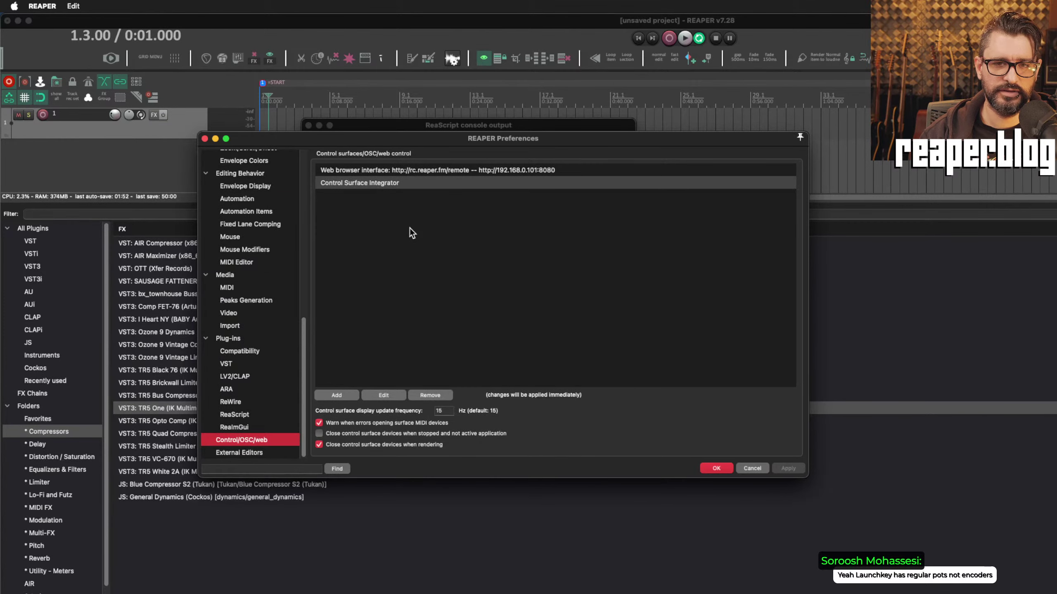
pyautogui.click(371, 395)
pyautogui.click(363, 221)
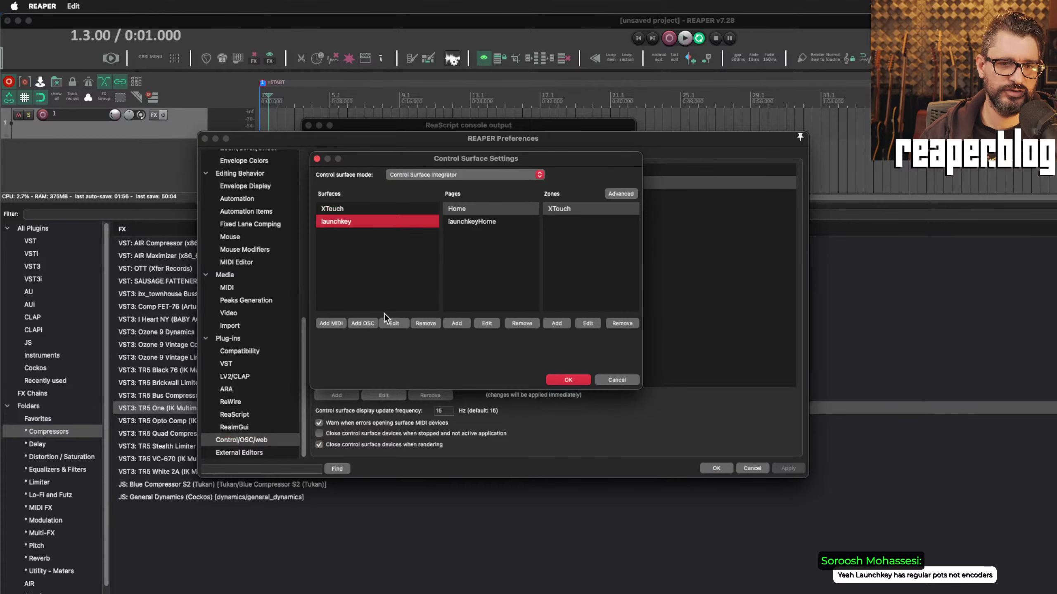
pyautogui.click(421, 324)
pyautogui.click(517, 213)
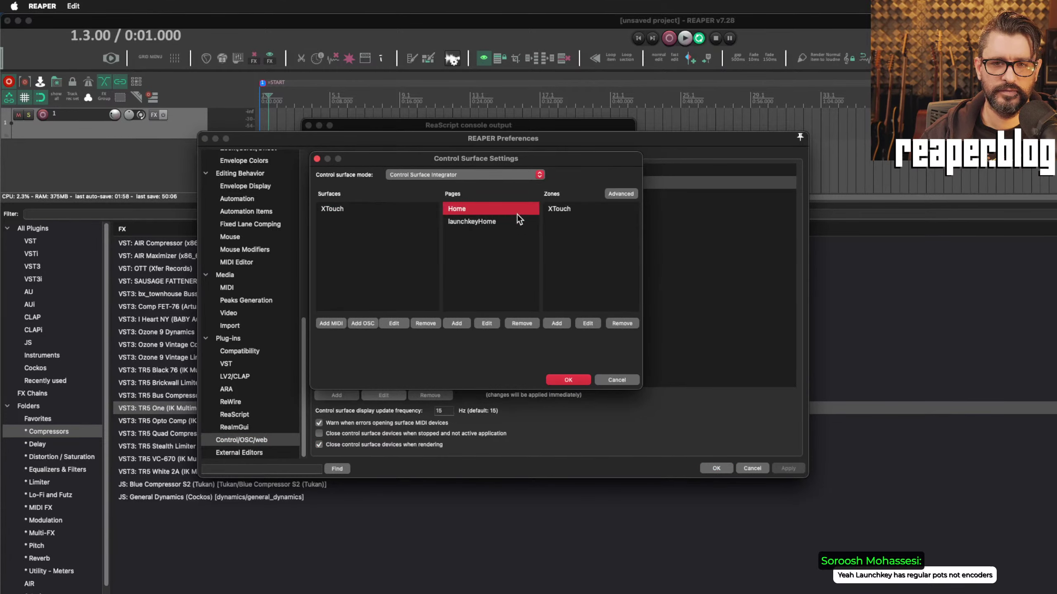
# Step: Remove the launchkeyHome page from the Control Surface Integrator pages and save the control surface settings
pyautogui.click(518, 221)
pyautogui.click(522, 324)
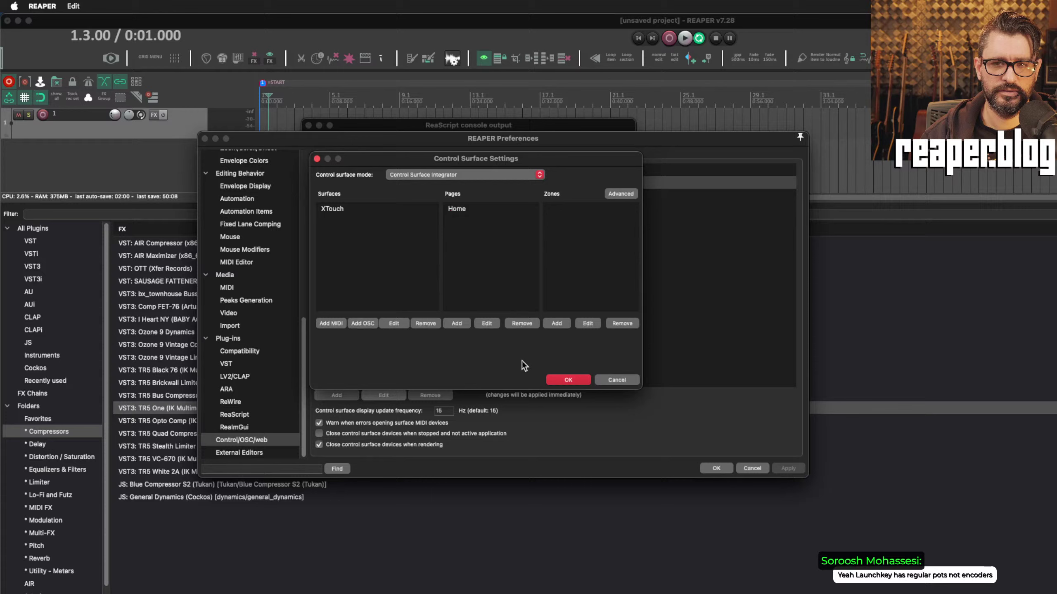
pyautogui.click(568, 379)
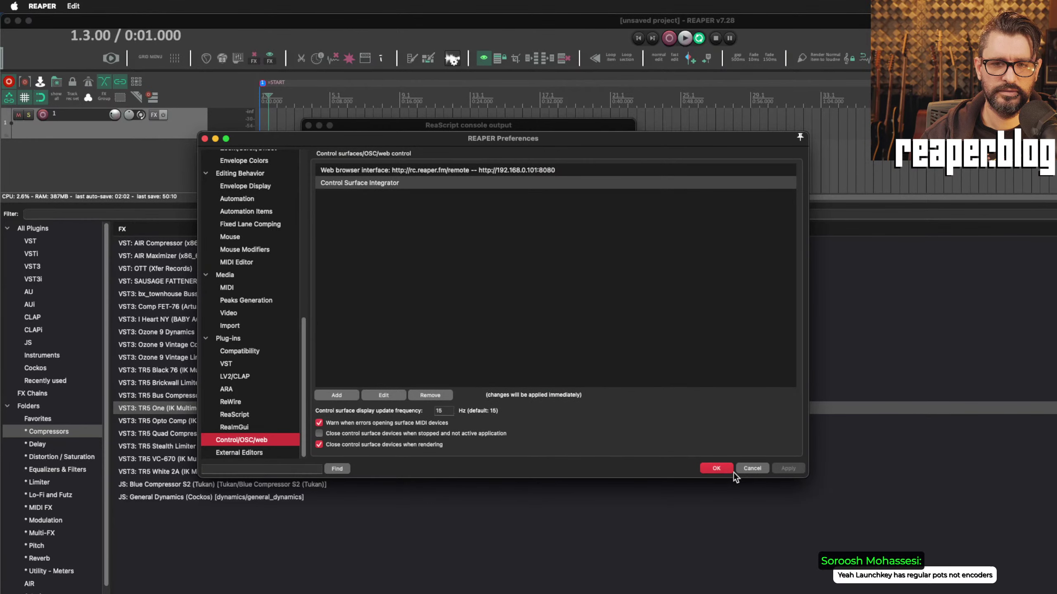
# Step: Turn off Show MIDI input monitoring in the Control Surface Integrator advanced setup, save the settings and close Preferences
pyautogui.click(390, 398)
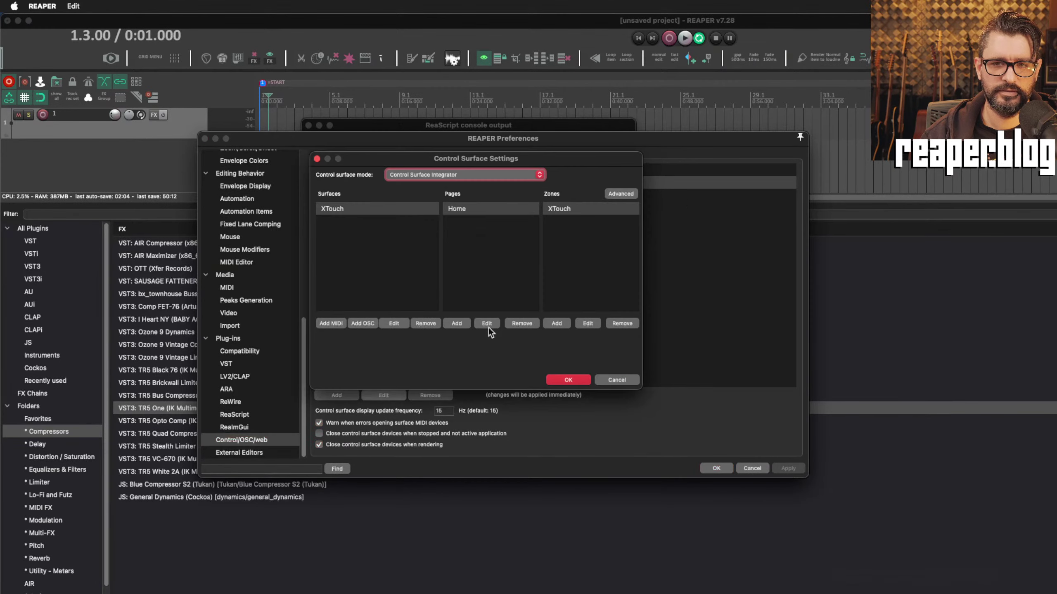
pyautogui.click(618, 197)
pyautogui.click(288, 341)
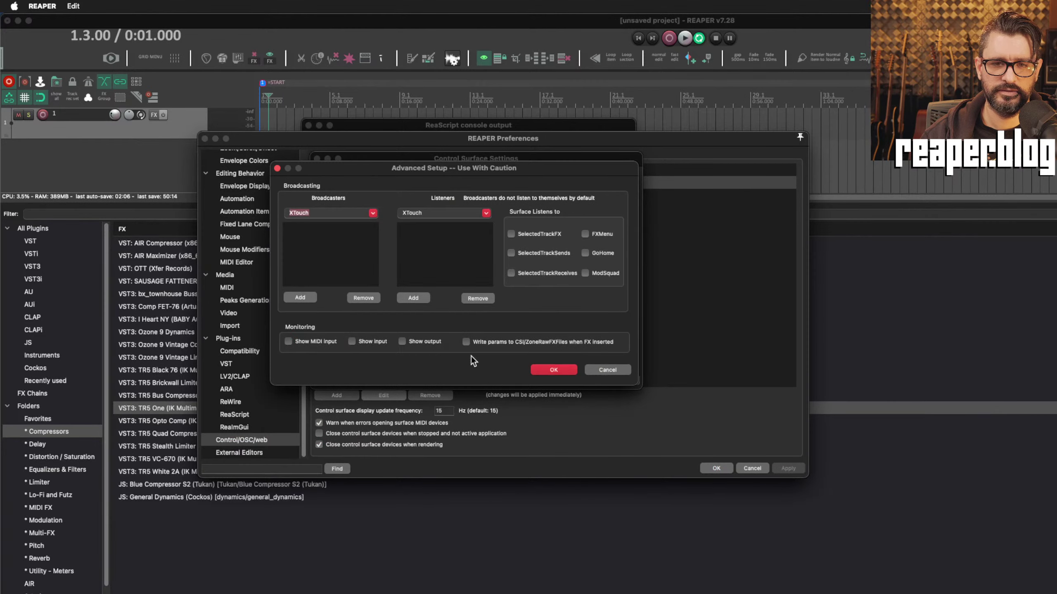
pyautogui.click(561, 366)
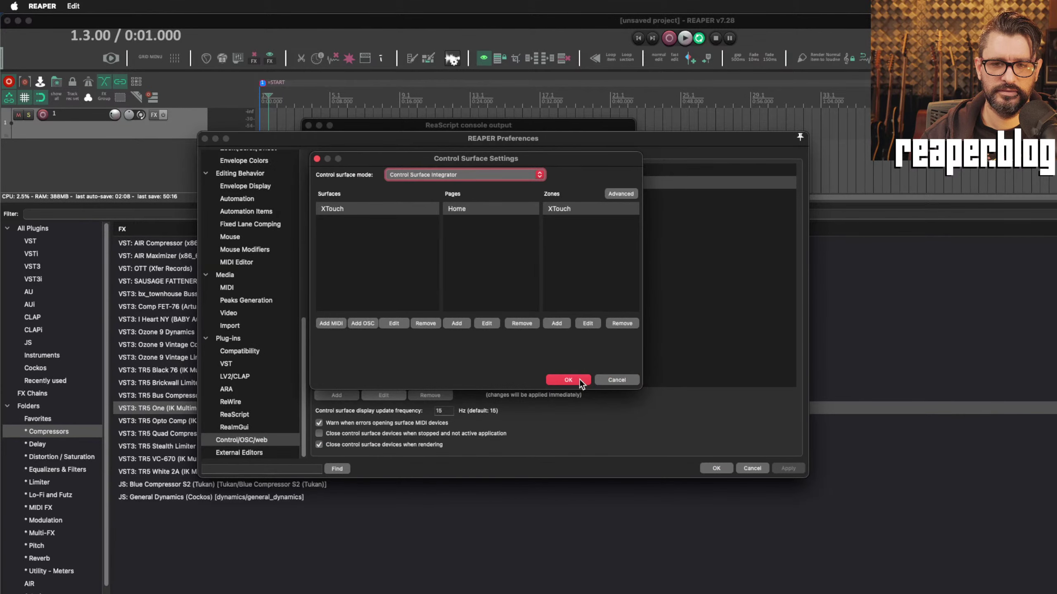
pyautogui.click(579, 380)
pyautogui.click(716, 468)
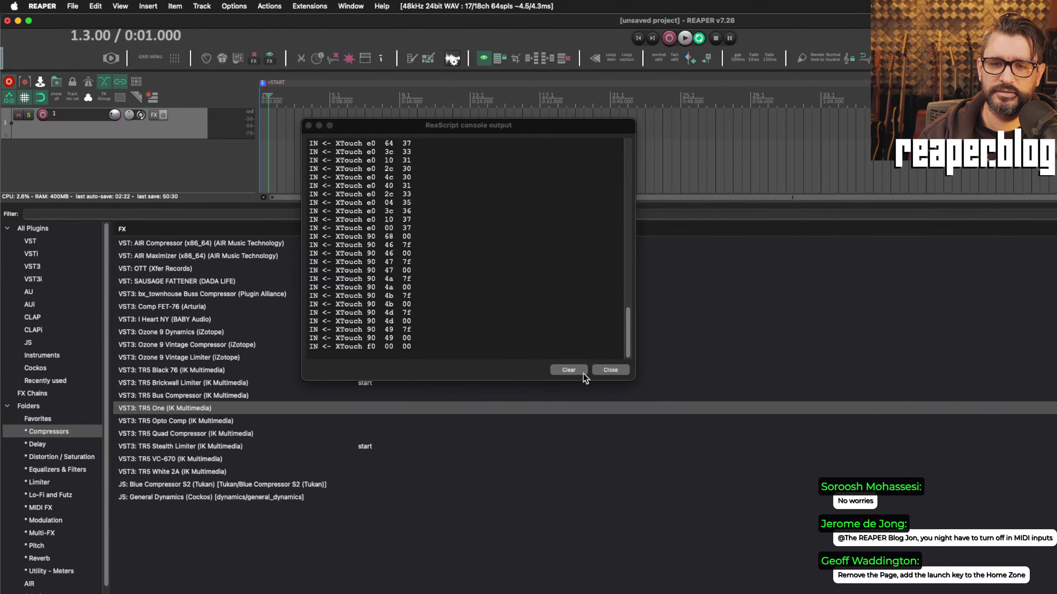
# Step: Close the ReaScript console, hide the docked FX browser and place the edit cursor at 4.1.00
pyautogui.click(612, 370)
pyautogui.click(395, 160)
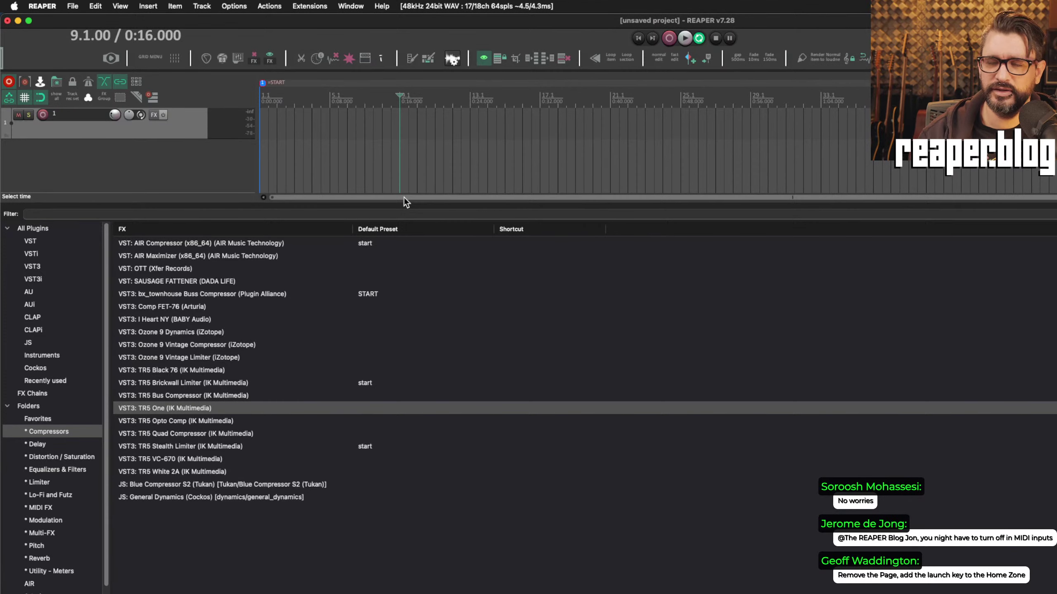
pyautogui.click(411, 160)
pyautogui.hotkey('alt', 'd')
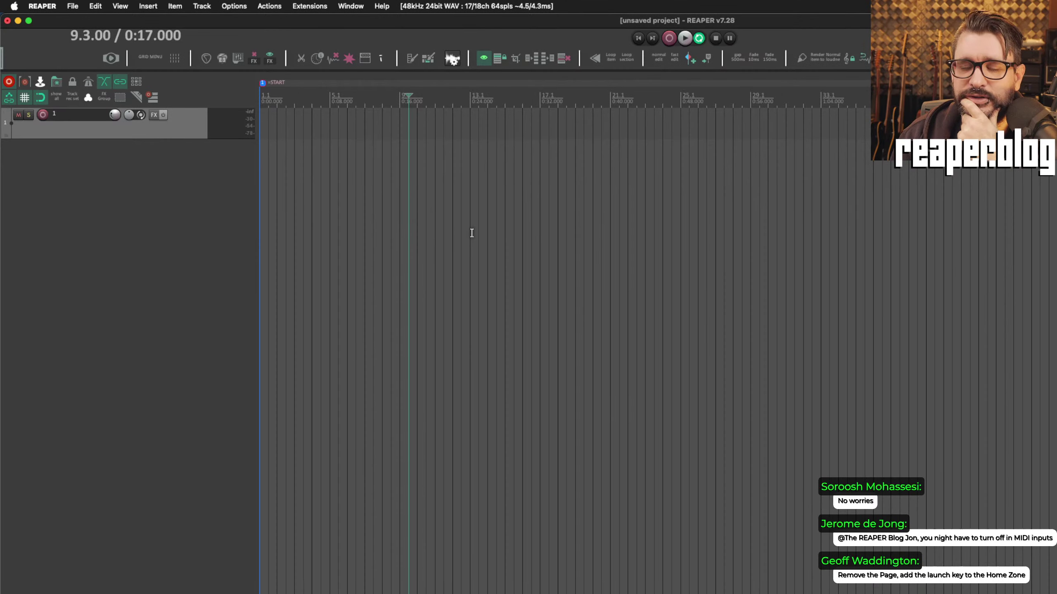
pyautogui.click(310, 183)
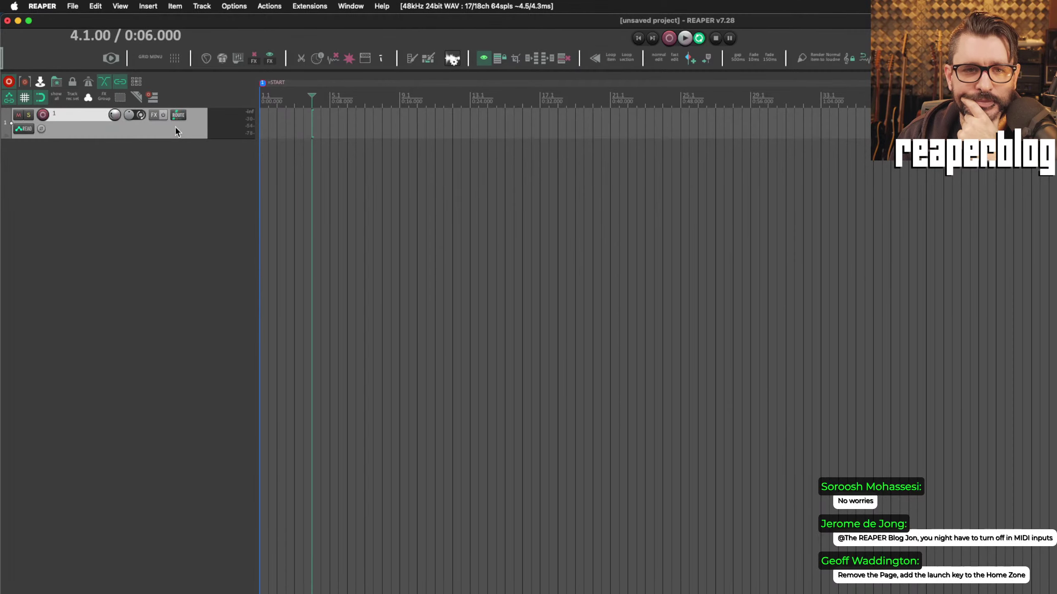
# Step: Switch to Finder, preview the newest screenshot image on the Desktop and enlarge the preview
pyautogui.press('super+Tab')
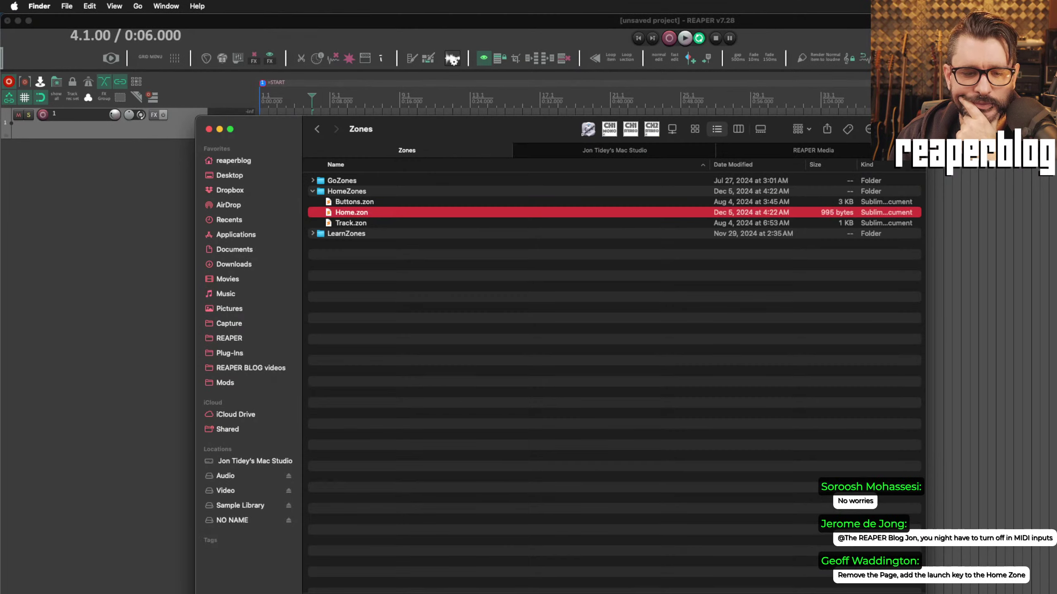
pyautogui.click(813, 151)
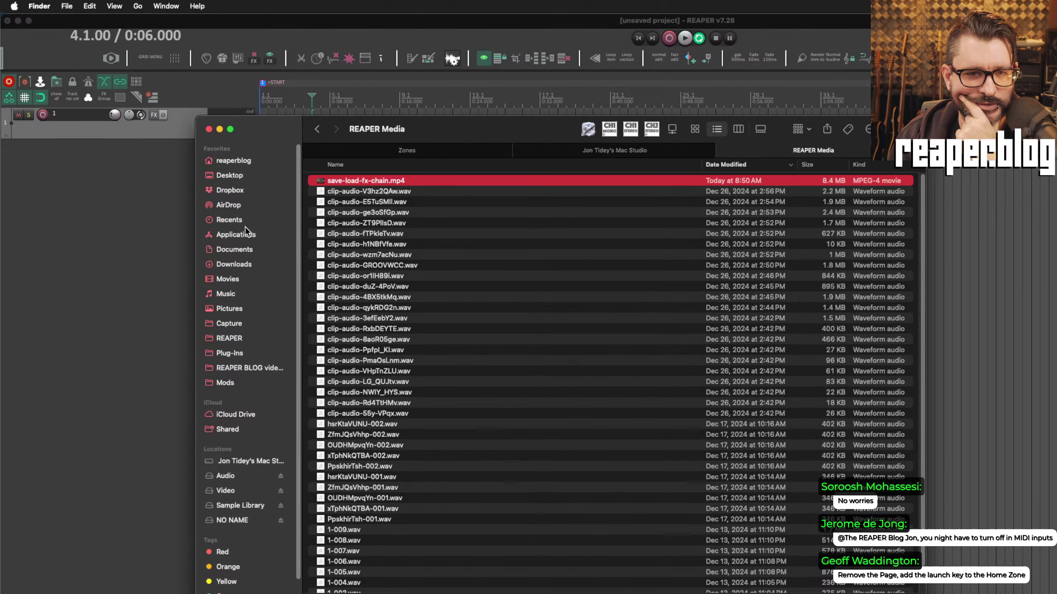
pyautogui.click(241, 174)
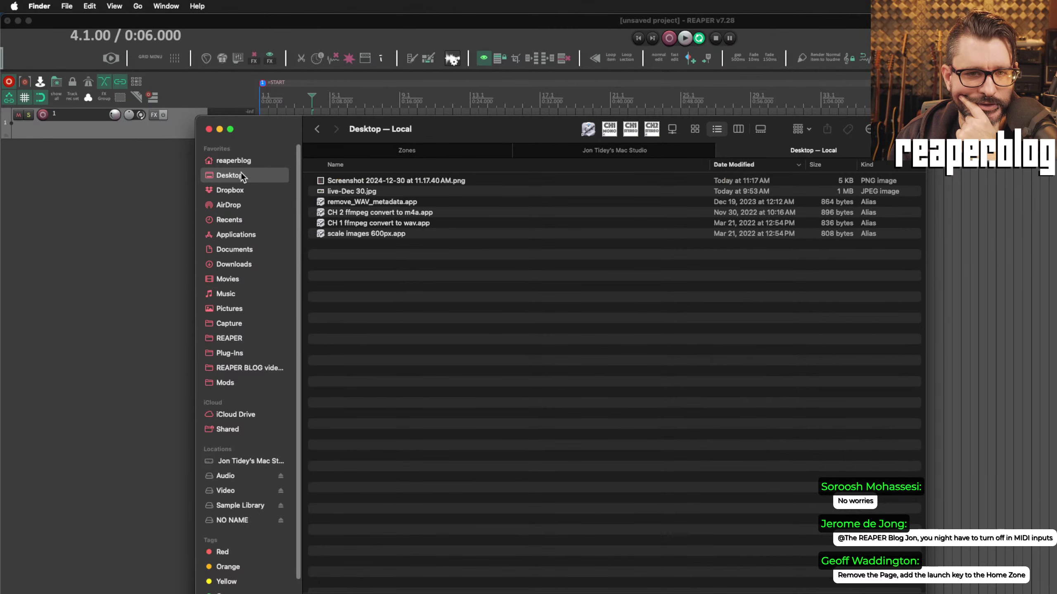
pyautogui.click(398, 183)
pyautogui.press('space')
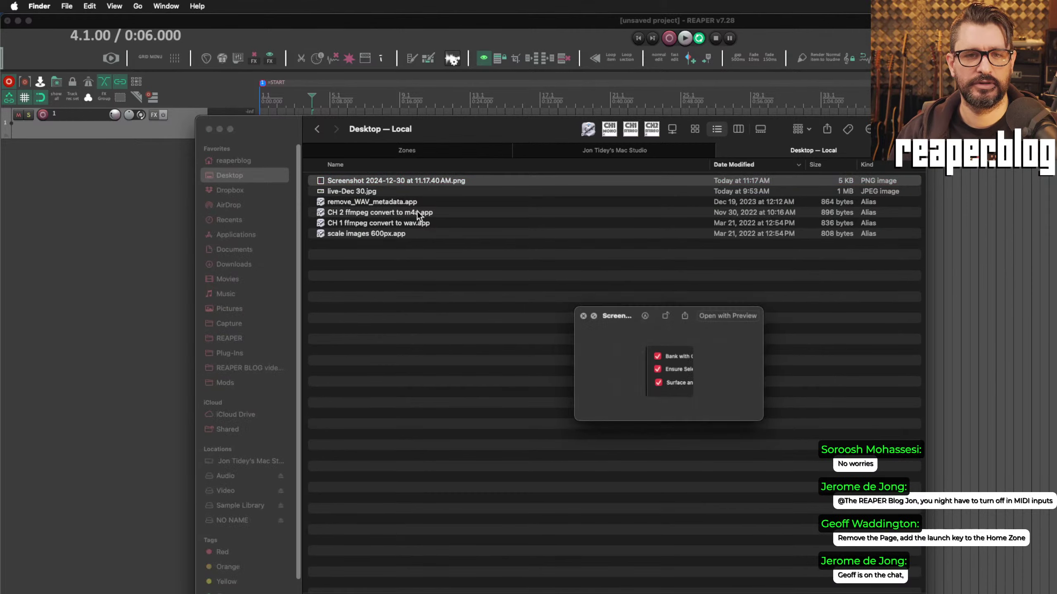
pyautogui.moveTo(762, 415); pyautogui.dragTo(874, 513)
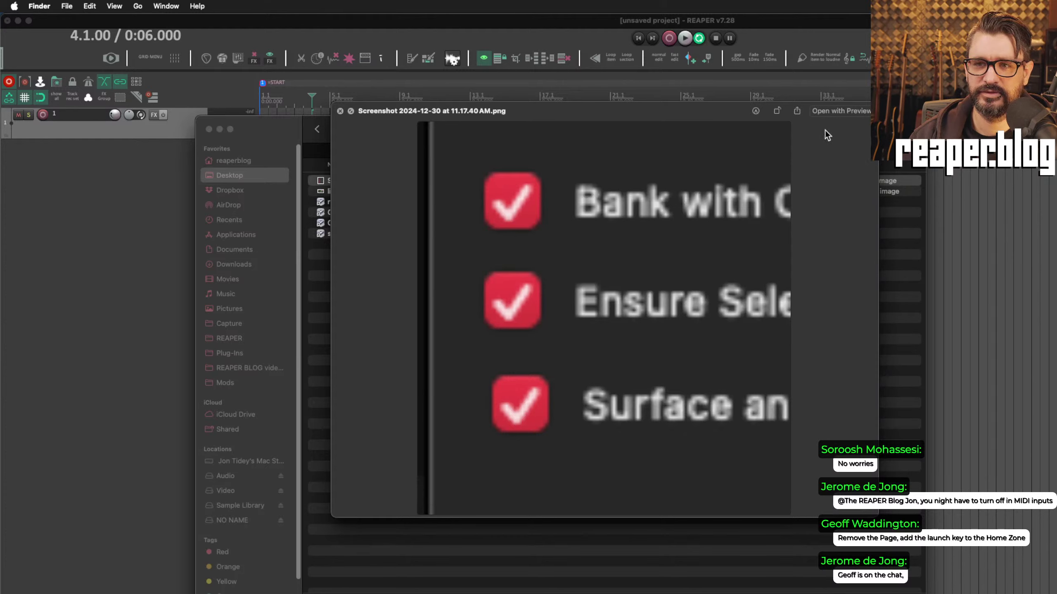
pyautogui.click(756, 111)
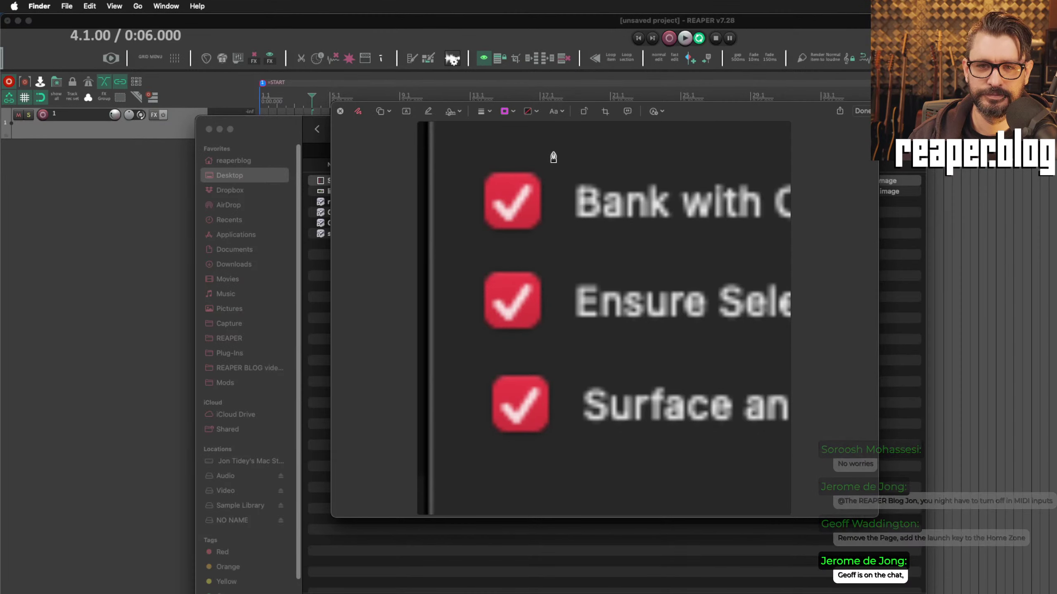
pyautogui.click(601, 116)
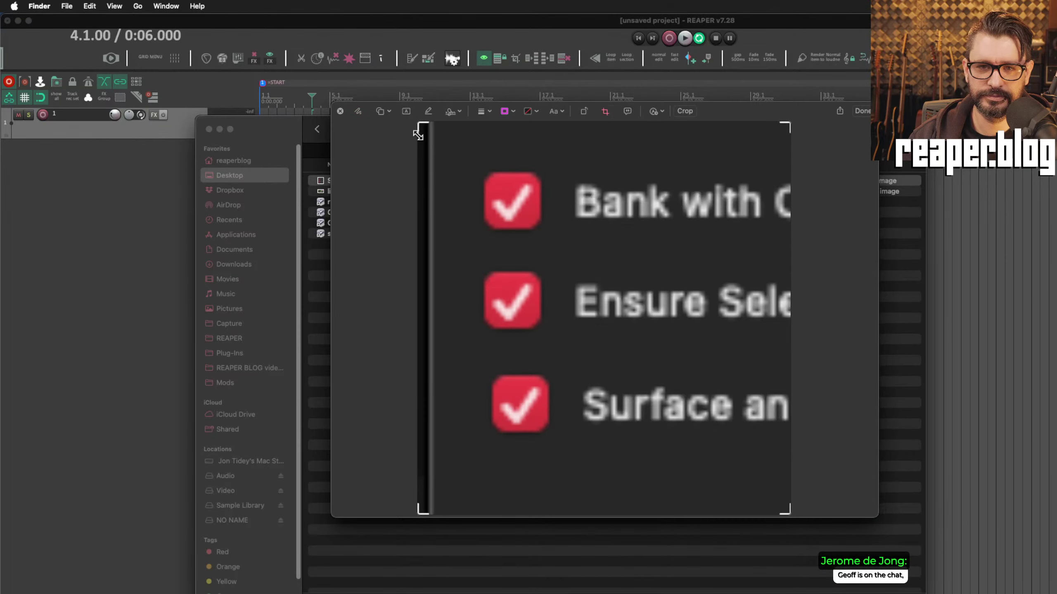
pyautogui.moveTo(413, 131); pyautogui.dragTo(586, 110)
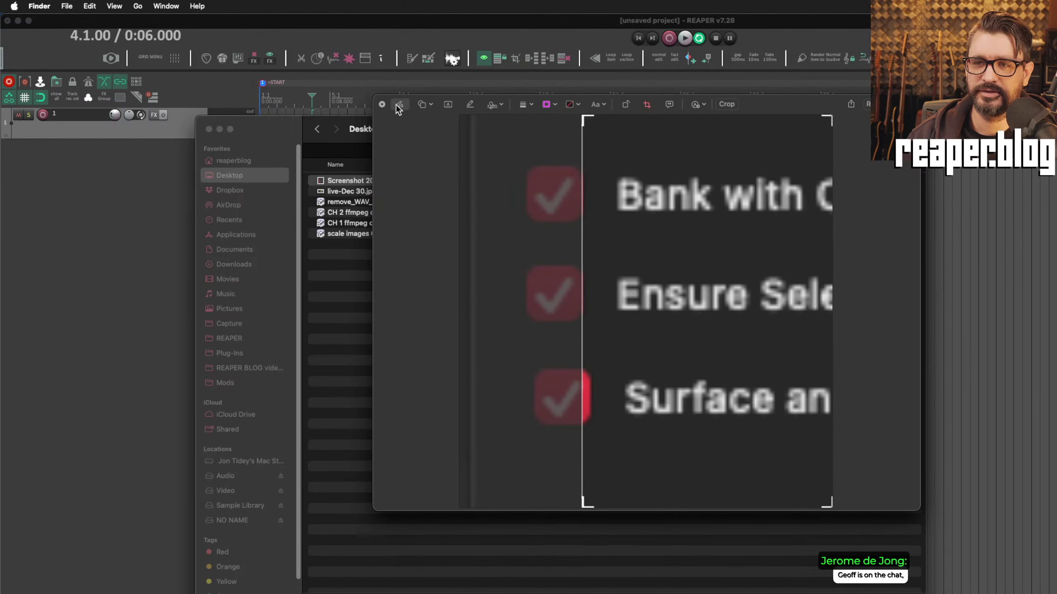
pyautogui.click(382, 104)
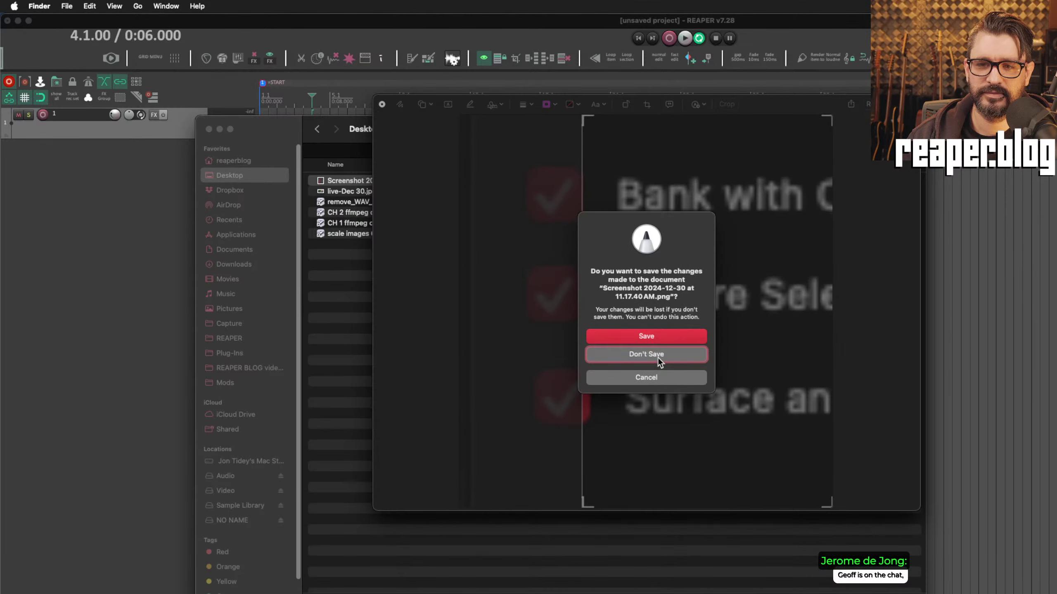
pyautogui.click(657, 354)
pyautogui.click(463, 275)
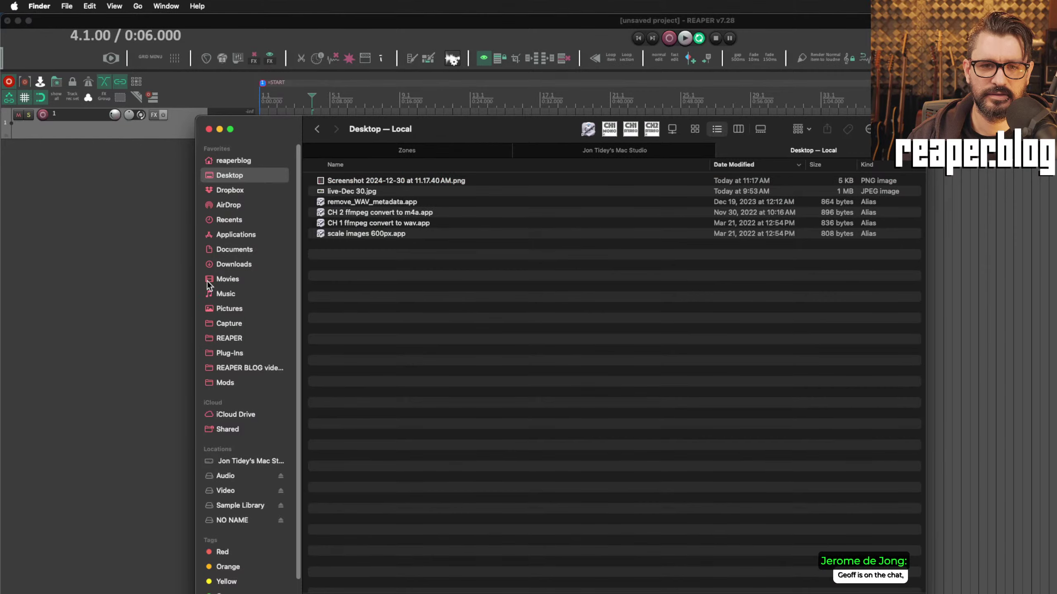
# Step: Return to REAPER, add VST3: I Heart NY (BABY Audio) to track 1's FX chain, and move the FX window aside
pyautogui.click(133, 274)
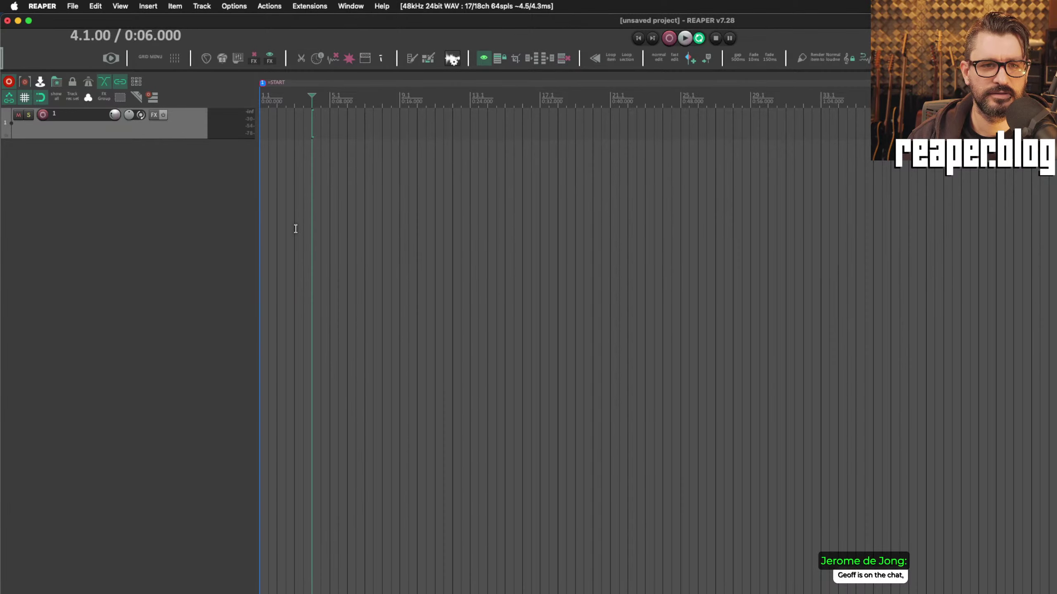
pyautogui.click(190, 120)
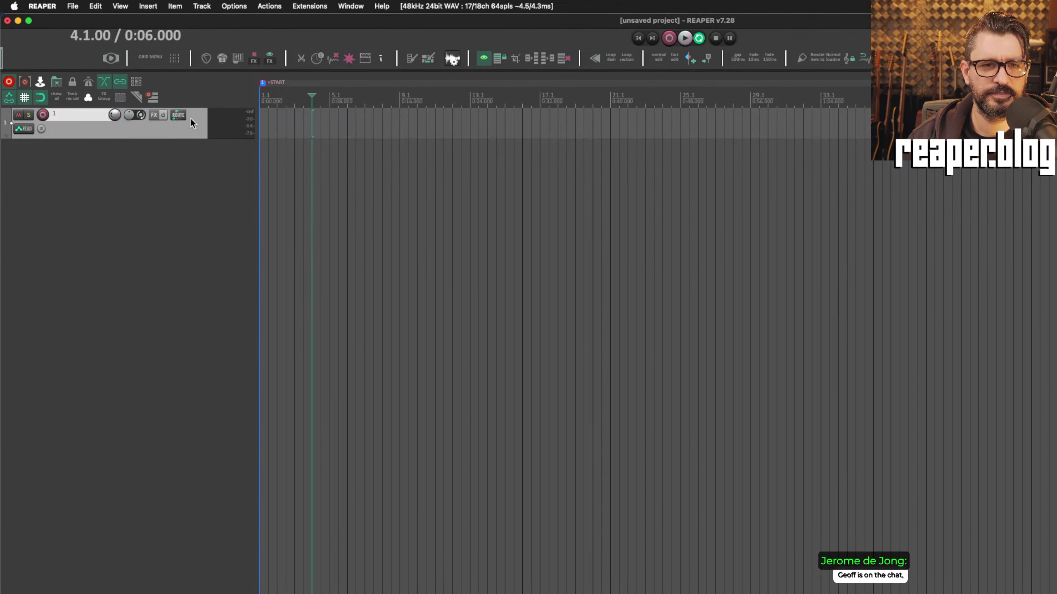
pyautogui.click(156, 119)
pyautogui.moveTo(228, 147); pyautogui.dragTo(456, 184)
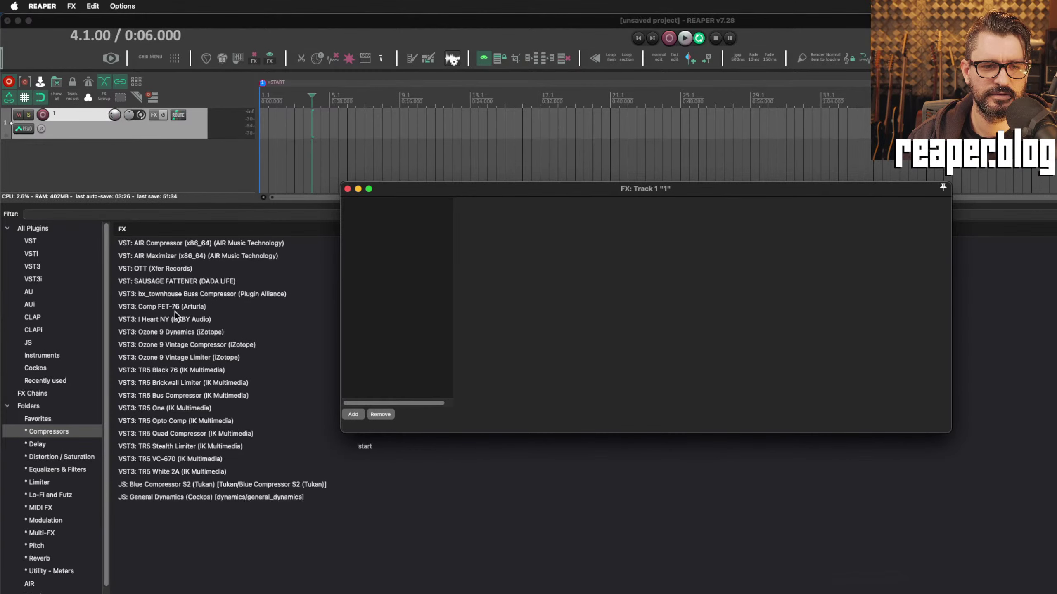
pyautogui.click(149, 323)
pyautogui.moveTo(148, 324); pyautogui.dragTo(452, 308)
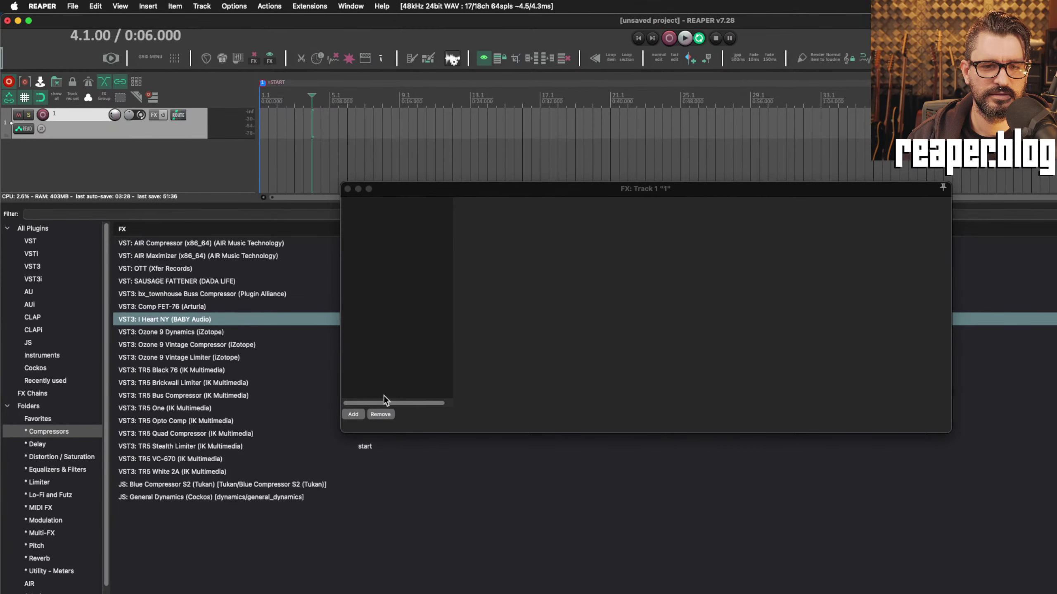
pyautogui.moveTo(384, 396); pyautogui.dragTo(378, 406)
pyautogui.moveTo(604, 193); pyautogui.dragTo(481, 171)
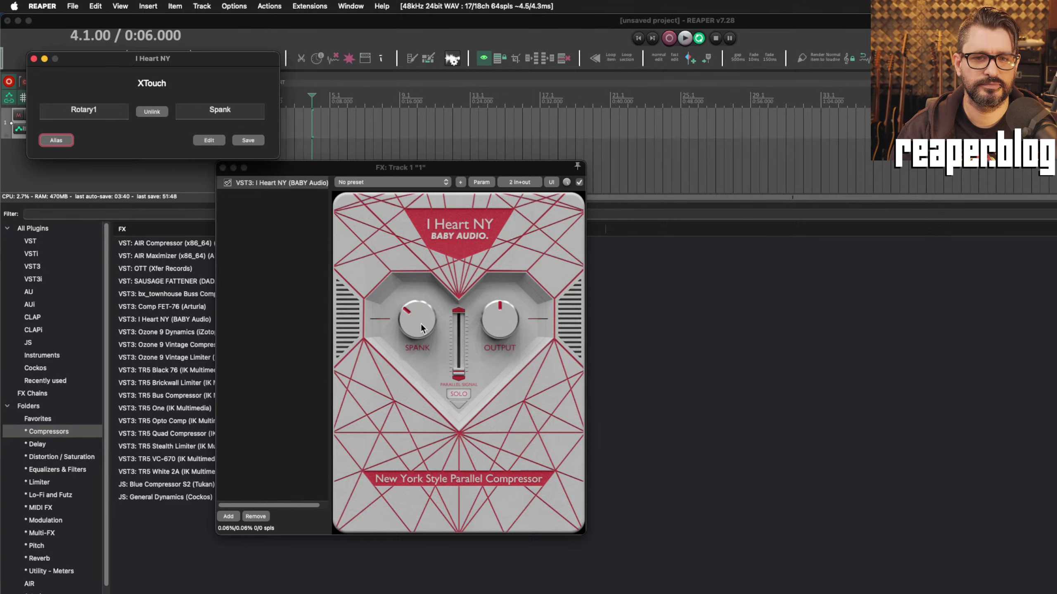
# Step: Select the Spank knob in I Heart NY and move the XTouch mapping window above the plug-in interface
pyautogui.click(421, 328)
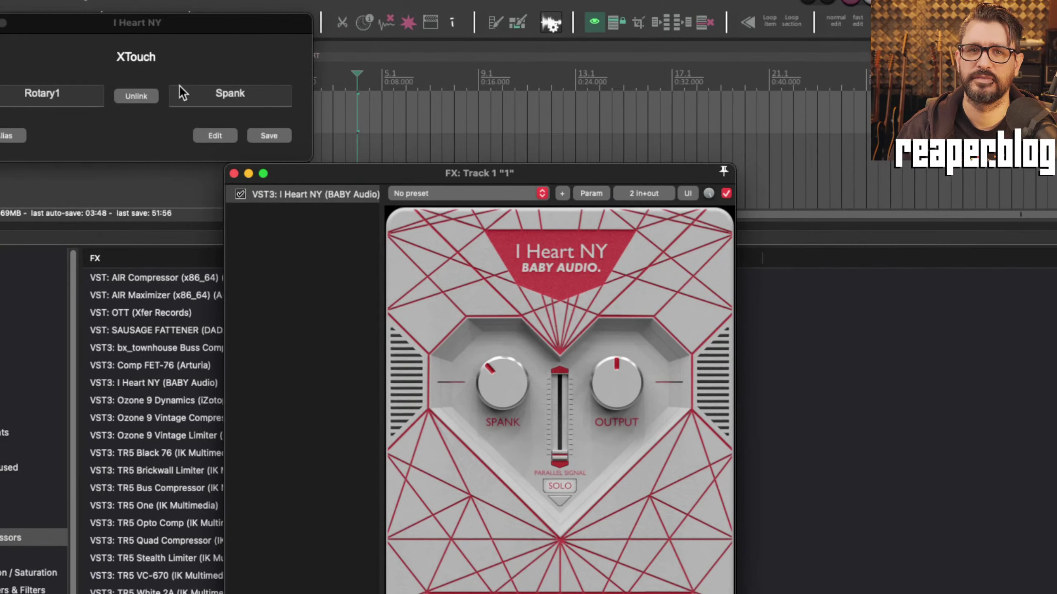
pyautogui.moveTo(166, 68); pyautogui.dragTo(399, 87)
pyautogui.moveTo(554, 59); pyautogui.dragTo(568, 64)
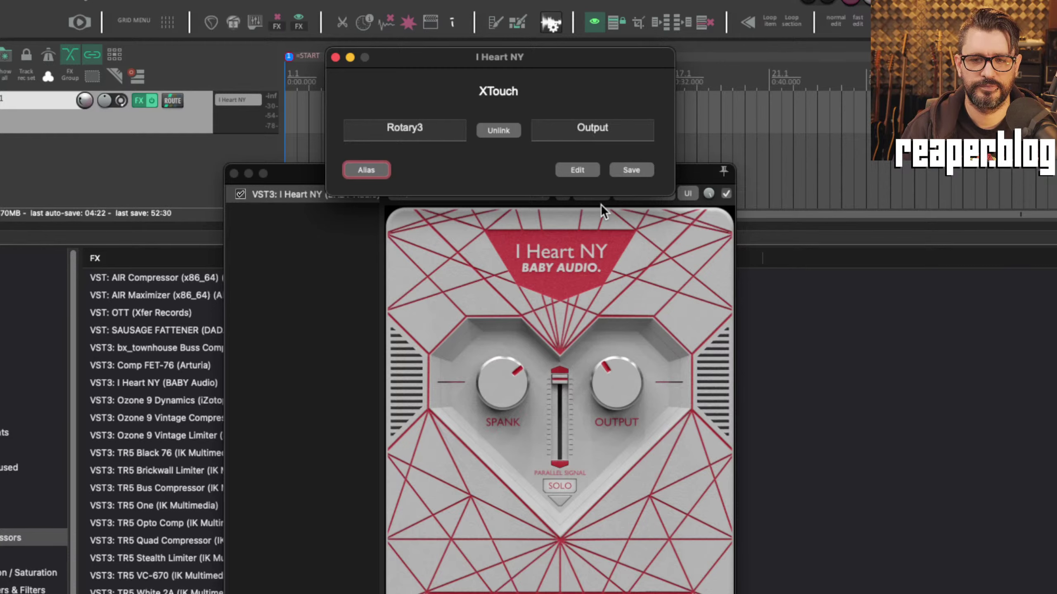
# Step: Open the edit window for the Rotary3 Output mapping, examine its FX parameter values and leave them unmodified
pyautogui.click(578, 170)
pyautogui.click(337, 230)
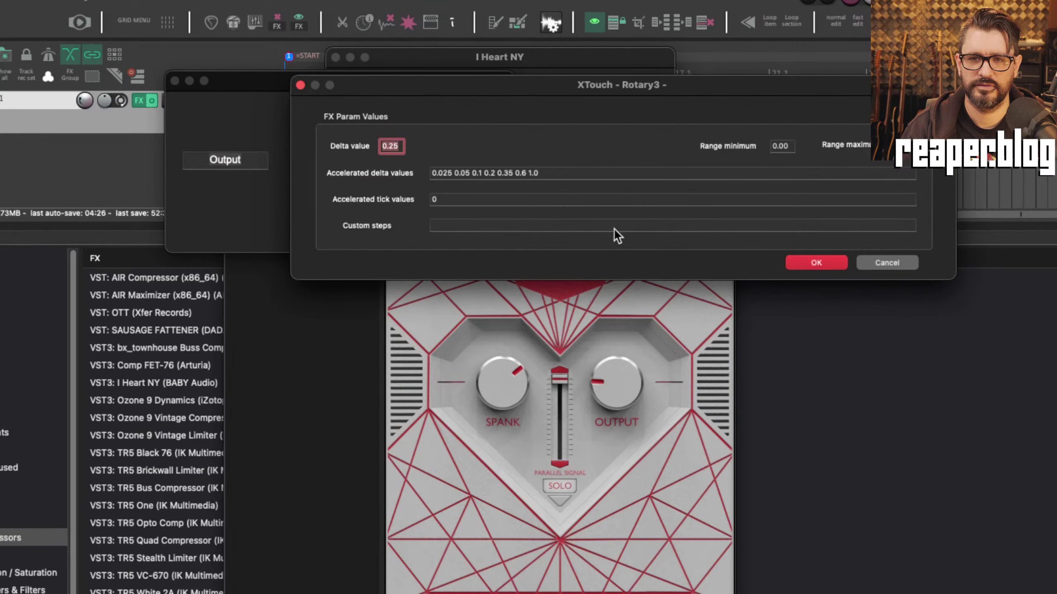
pyautogui.click(901, 263)
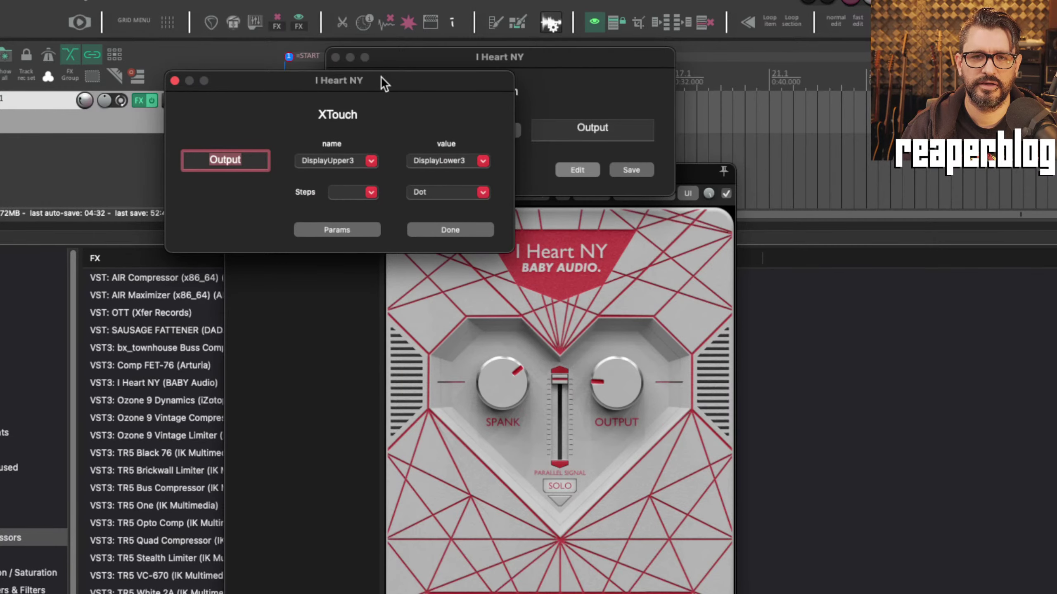
pyautogui.moveTo(380, 77); pyautogui.dragTo(352, 92)
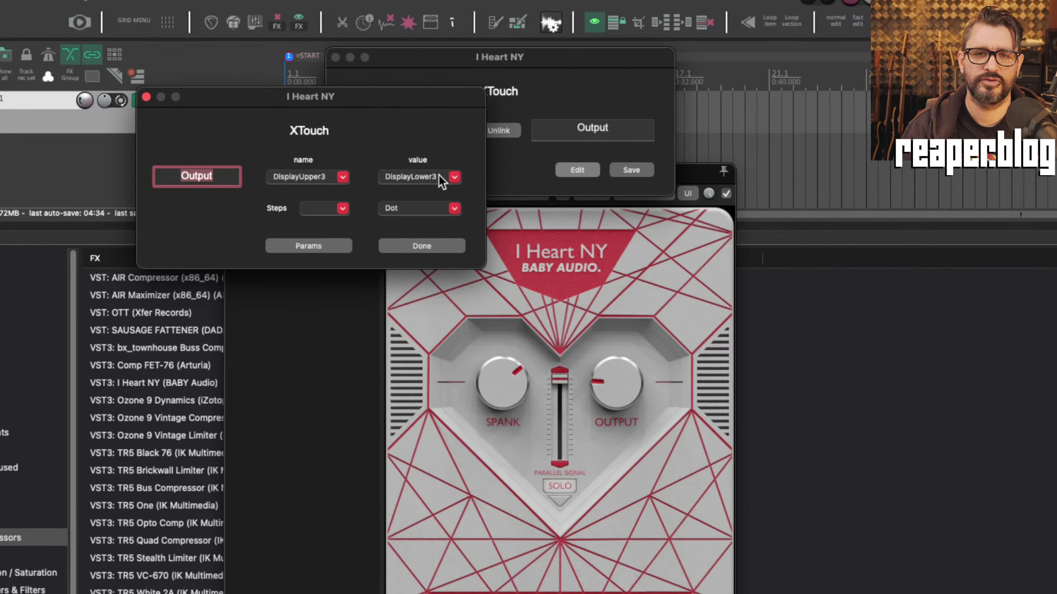
# Step: Try the Fill ring style for the Output mapping, and set it back to Dot
pyautogui.click(454, 208)
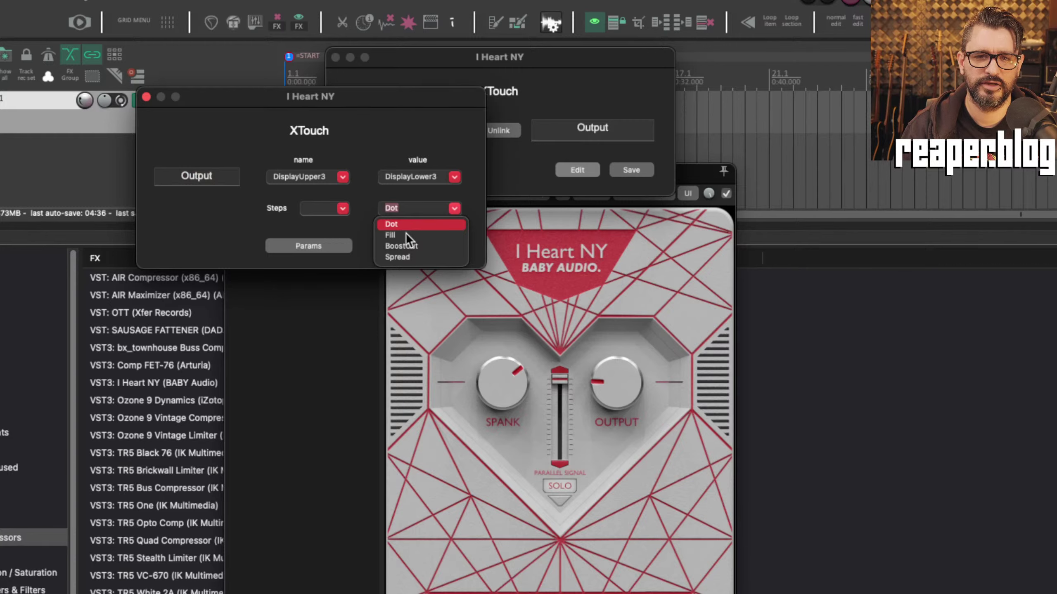
pyautogui.click(407, 235)
pyautogui.click(456, 209)
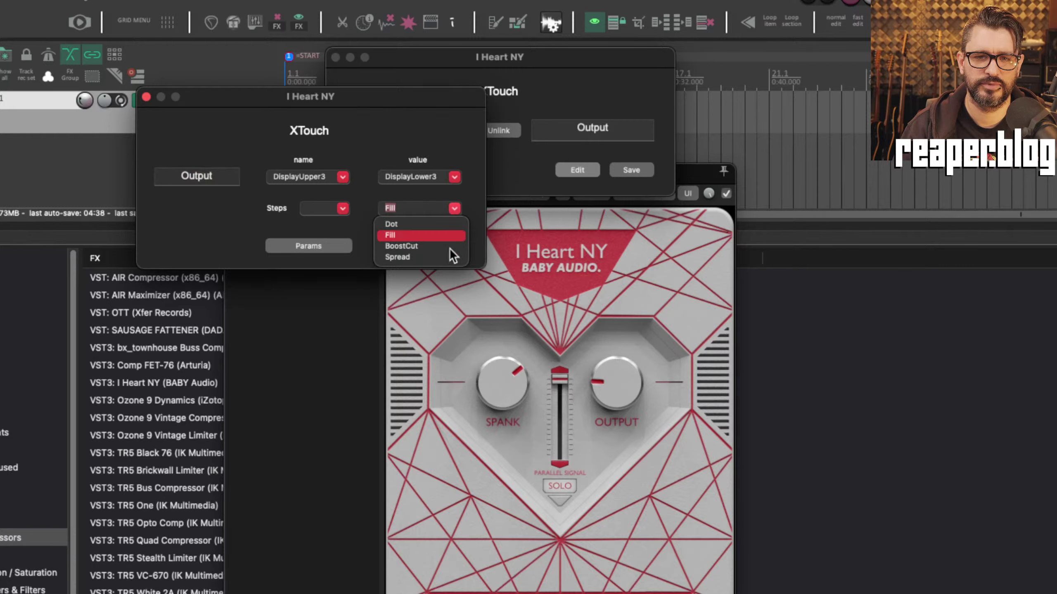
pyautogui.click(457, 225)
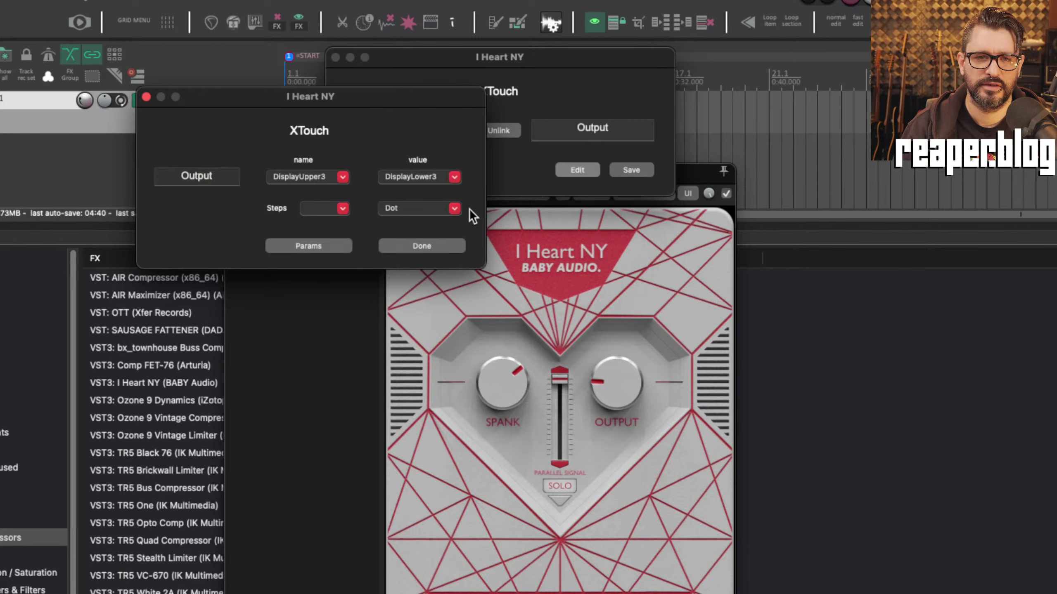
# Step: Reposition the Output mapping's edit window beside the plug-in controls and select its Output name text
pyautogui.moveTo(456, 103); pyautogui.dragTo(388, 190)
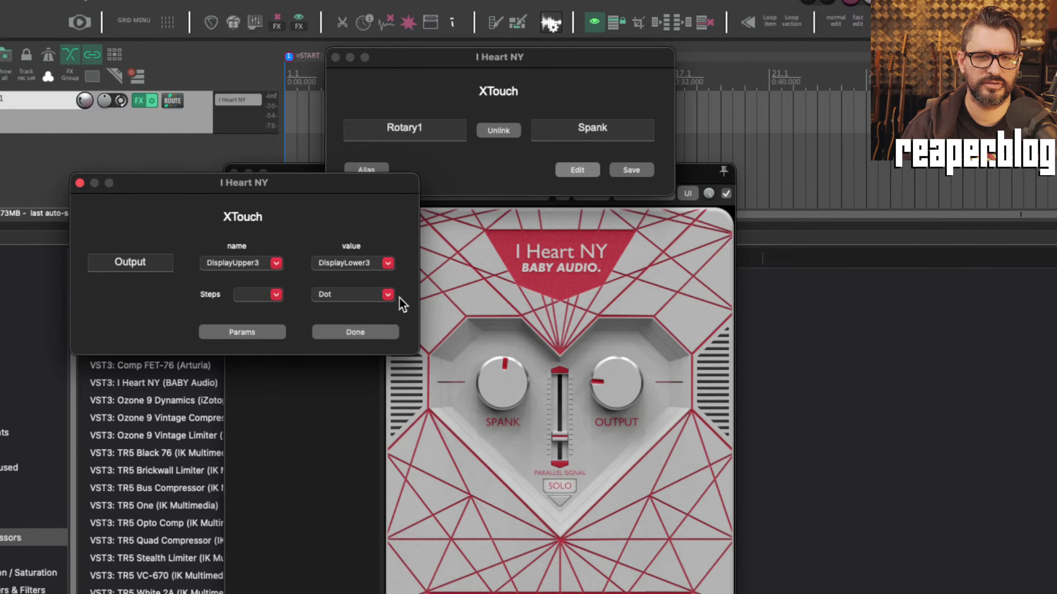
pyautogui.moveTo(276, 182)
pyautogui.mouseDown()
pyautogui.moveTo(326, 168)
pyautogui.moveTo(310, 194)
pyautogui.moveTo(265, 166)
pyautogui.mouseUp()
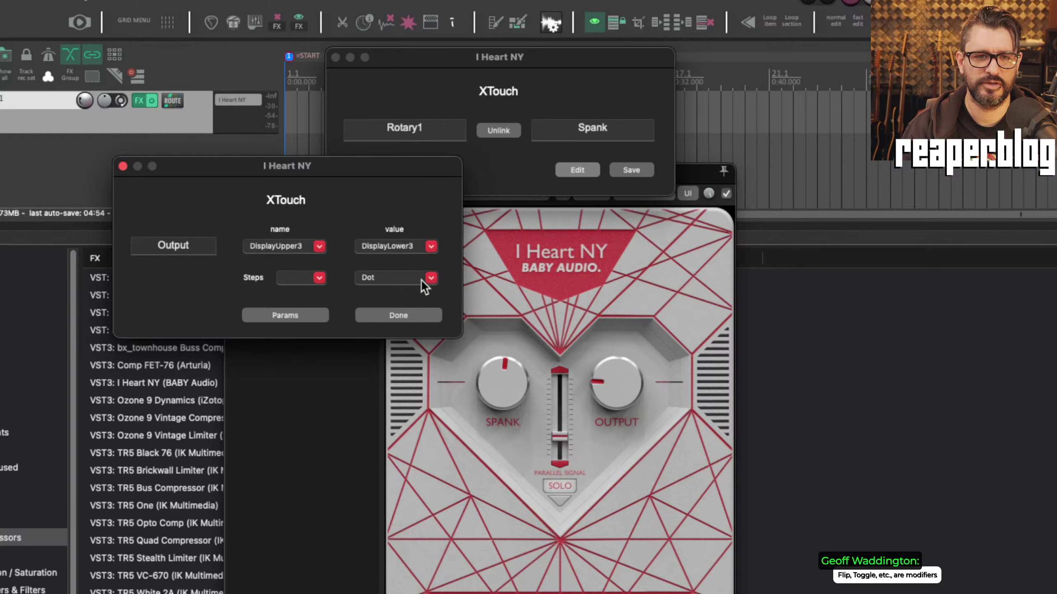
pyautogui.click(197, 244)
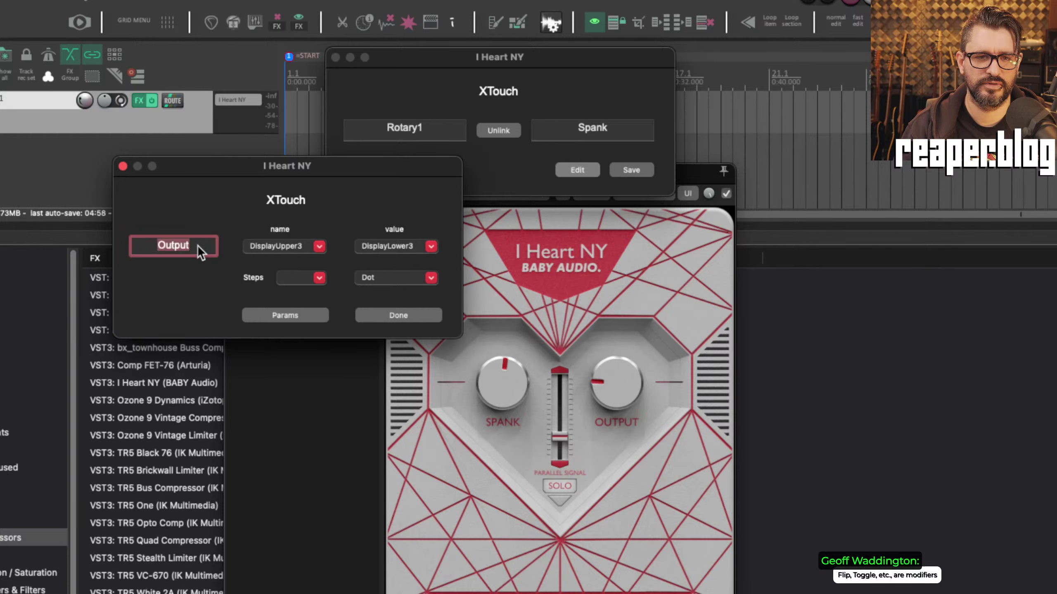
# Step: Set the Output mapping's ring style to Fill and finish editing it
pyautogui.click(430, 278)
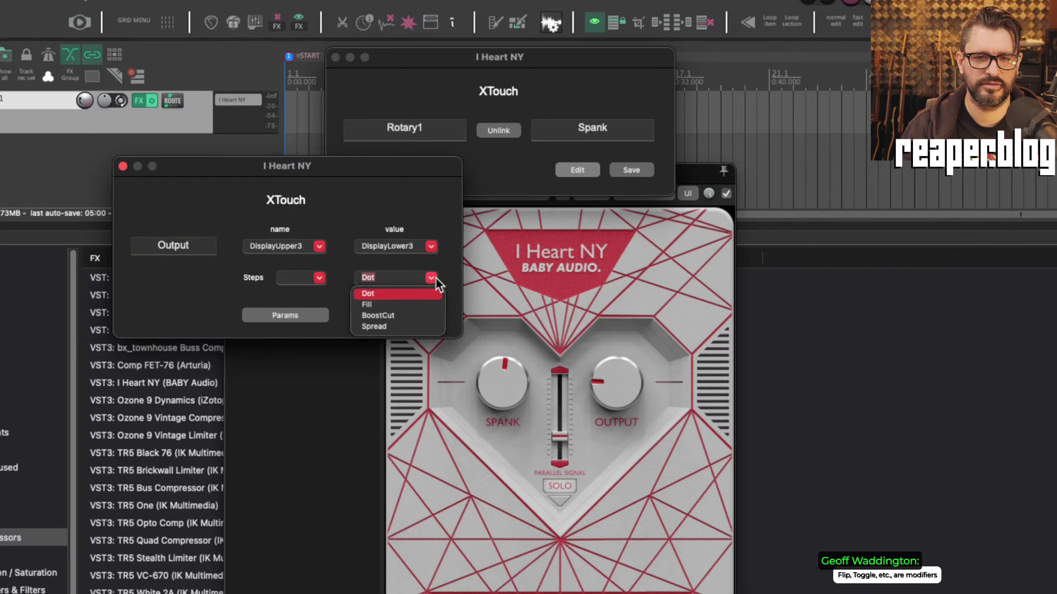
pyautogui.click(412, 304)
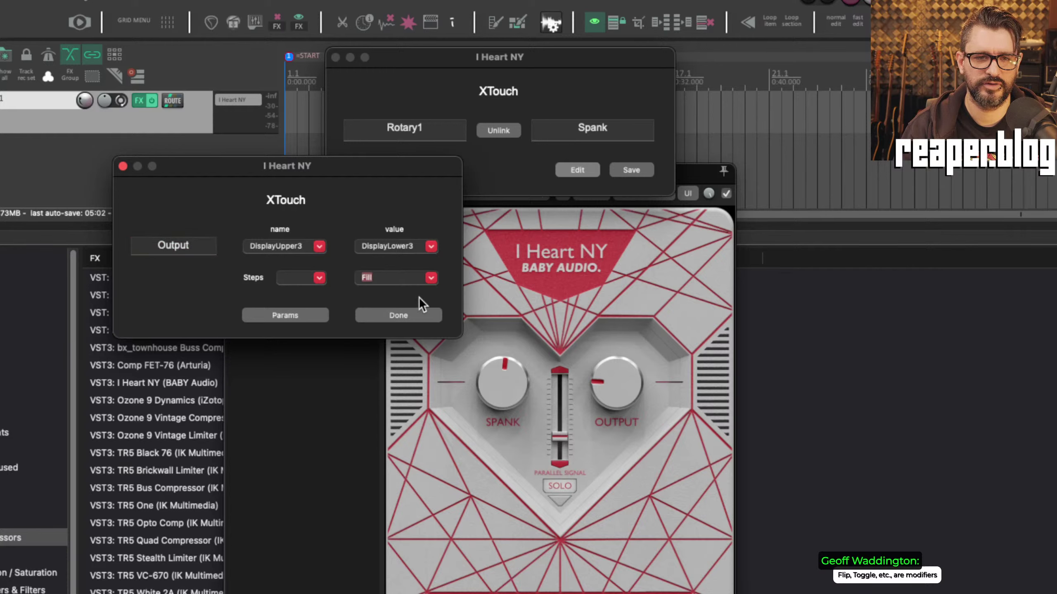
pyautogui.click(416, 315)
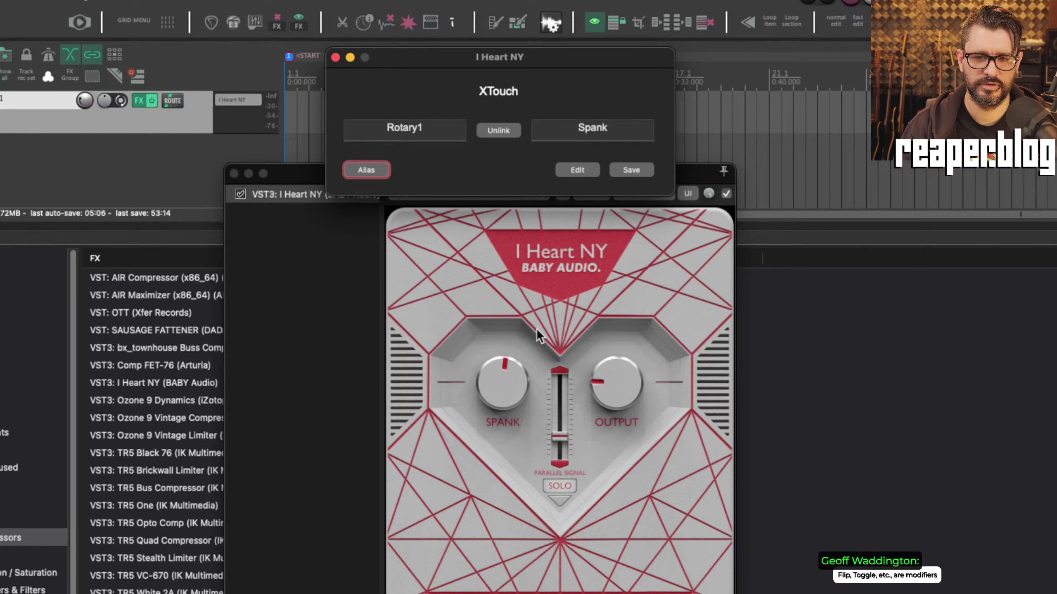
# Step: Set the Rotary2 Parallel mapping's ring style to Fill, and check the settings of the Rotary1 Spank mapping
pyautogui.click(578, 170)
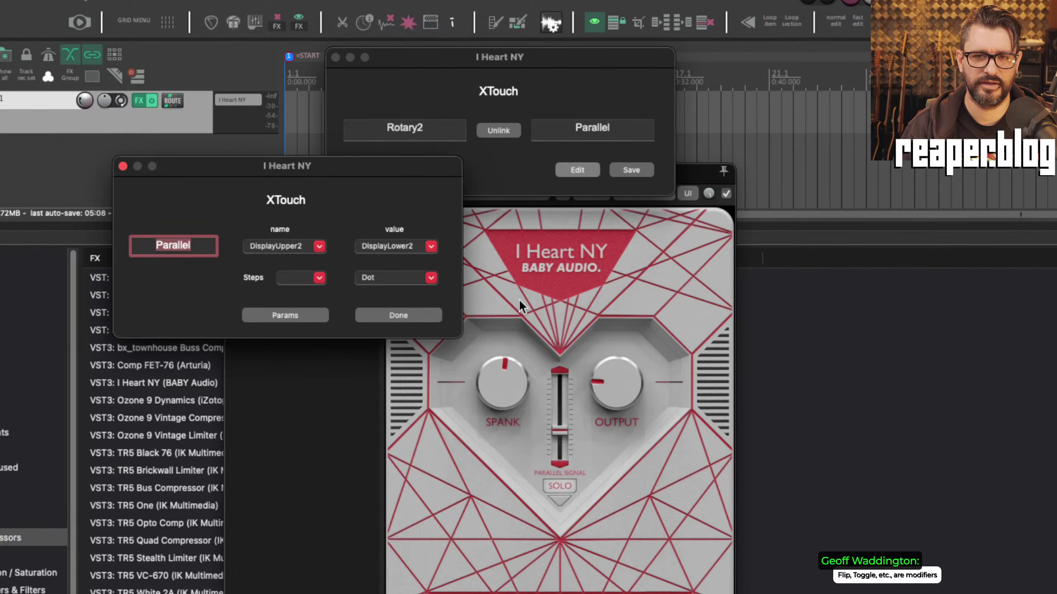
pyautogui.click(430, 277)
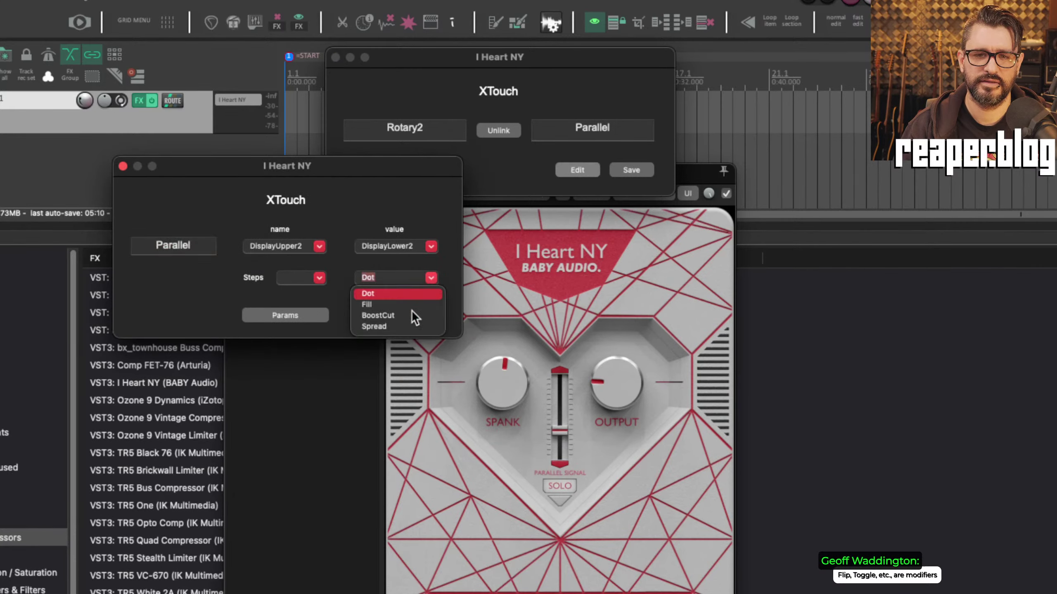
pyautogui.click(403, 303)
pyautogui.click(402, 317)
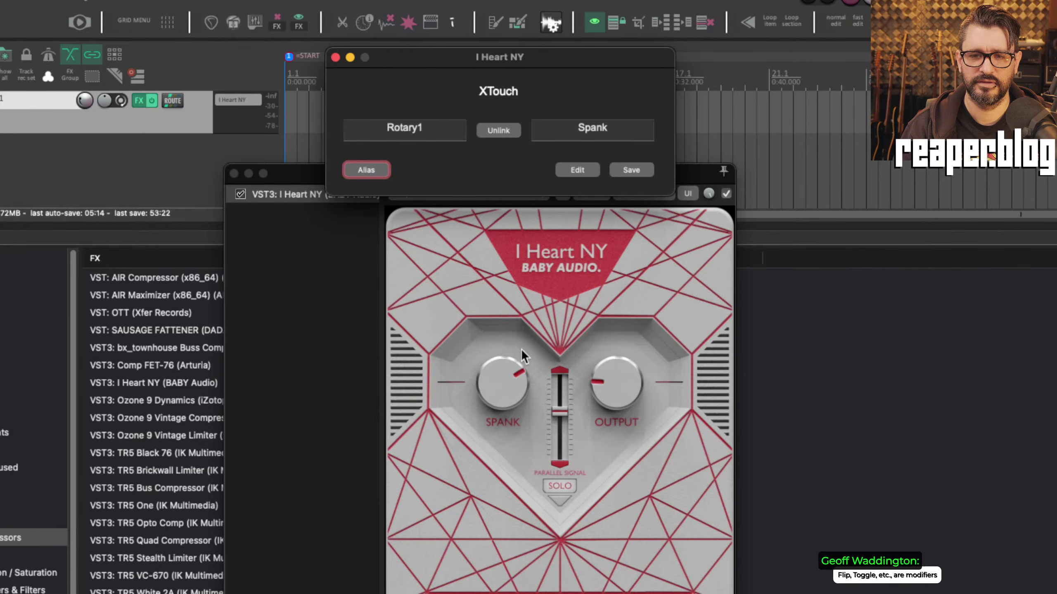
pyautogui.click(588, 170)
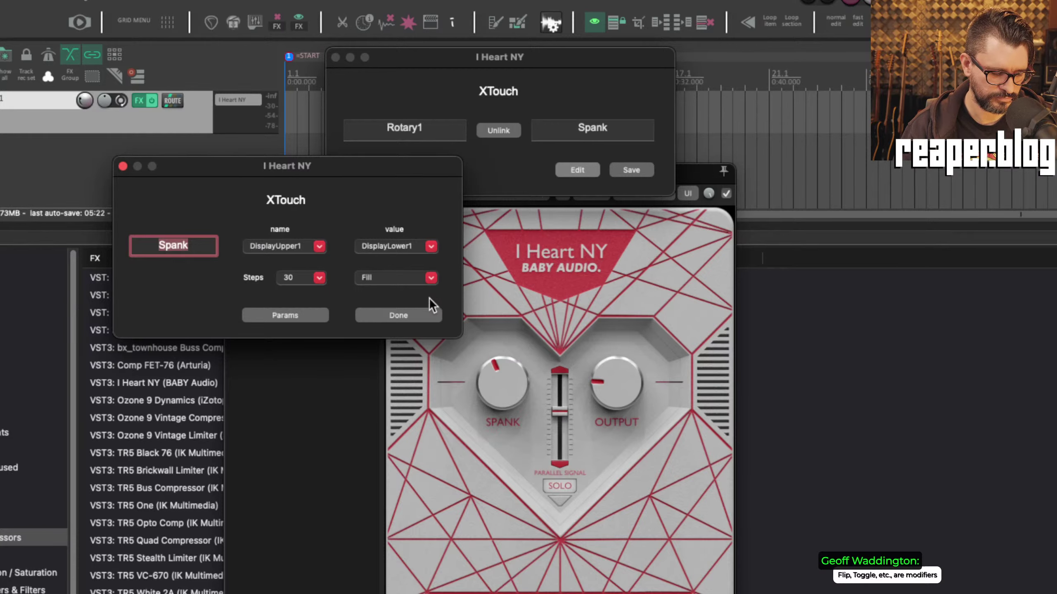
pyautogui.click(403, 316)
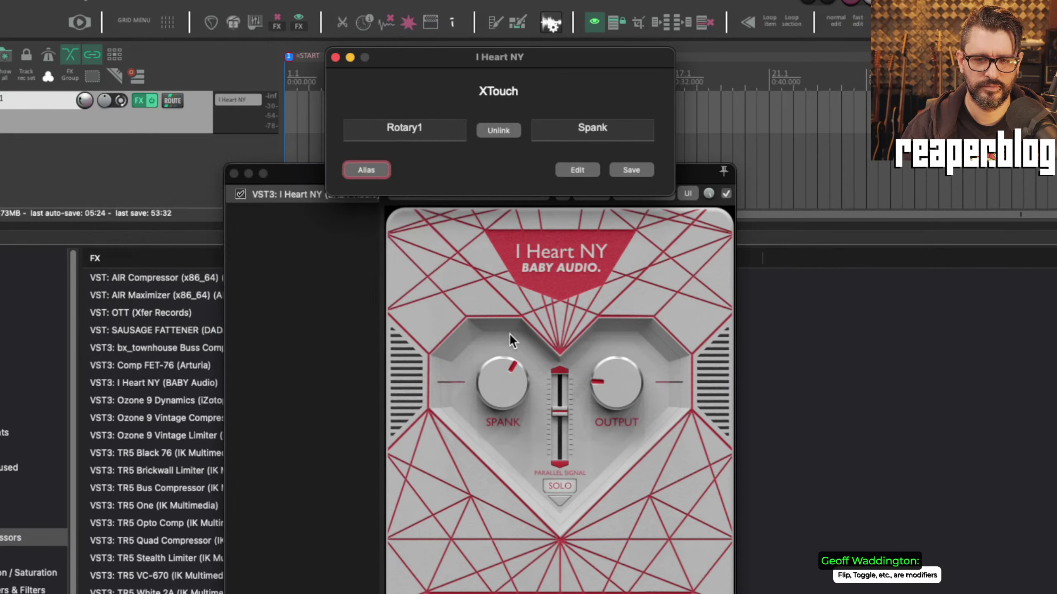
# Step: Select the Output knob in I Heart NY and set its Rotary3 mapping's ring style to Fill
pyautogui.click(613, 378)
pyautogui.click(655, 142)
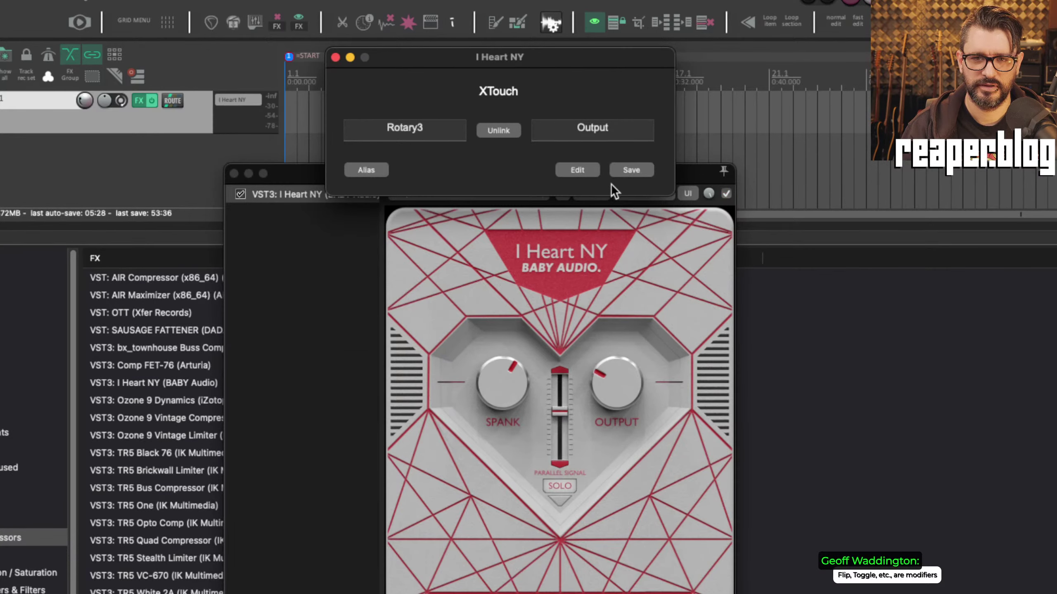
pyautogui.click(577, 170)
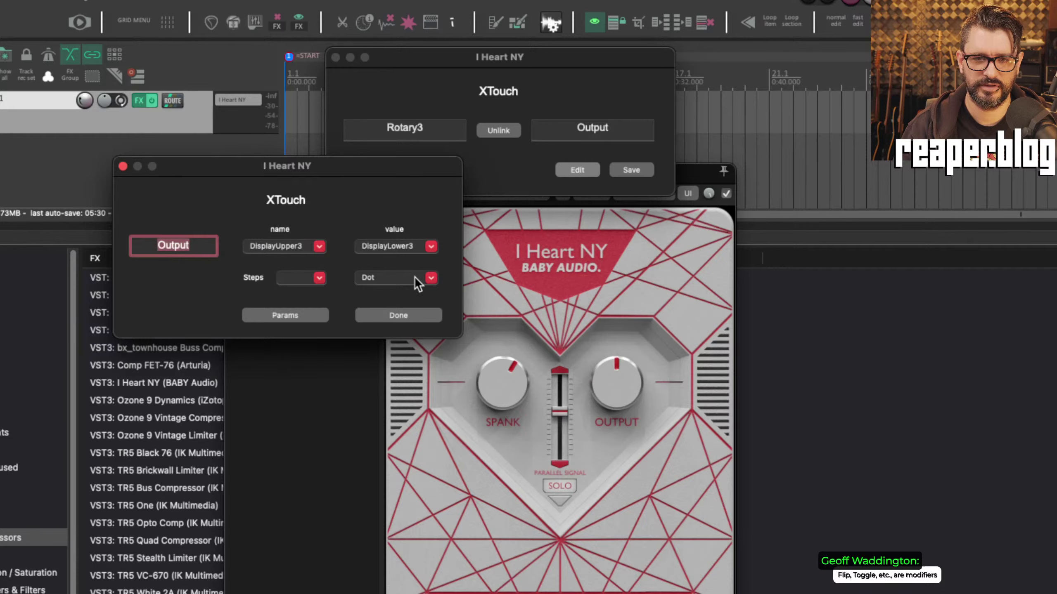
pyautogui.click(431, 278)
pyautogui.click(410, 302)
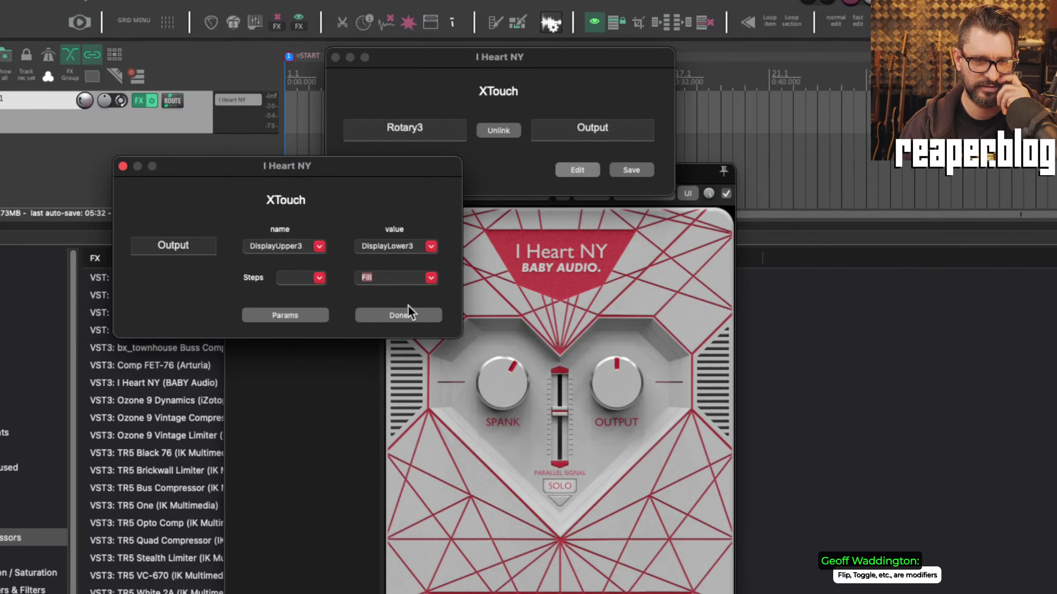
pyautogui.click(388, 315)
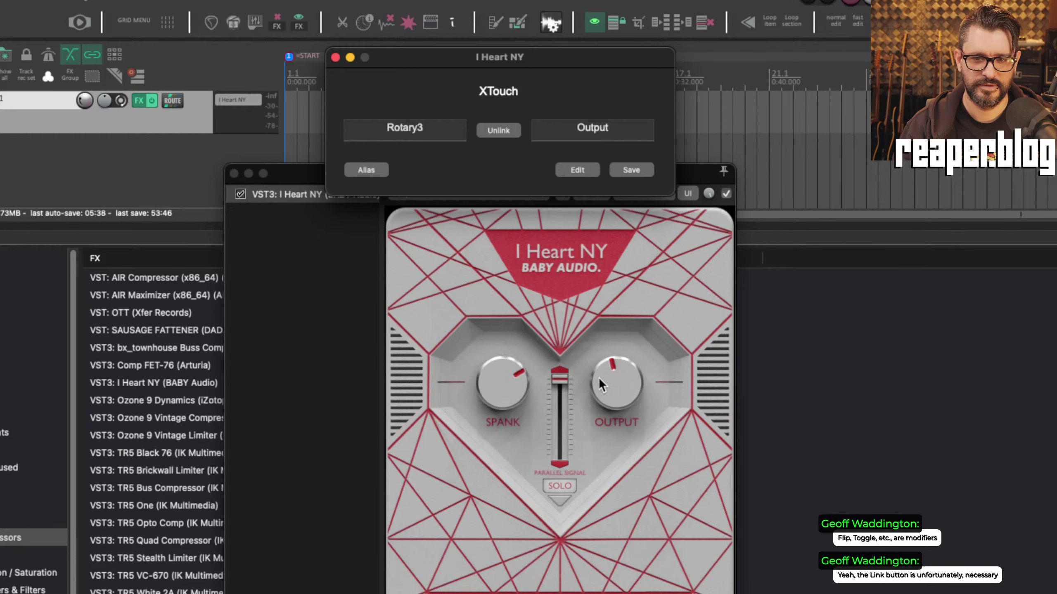
# Step: Unlink the Rotary3 Output mapping and link the plug-in's Spank knob to Rotary1
pyautogui.click(506, 130)
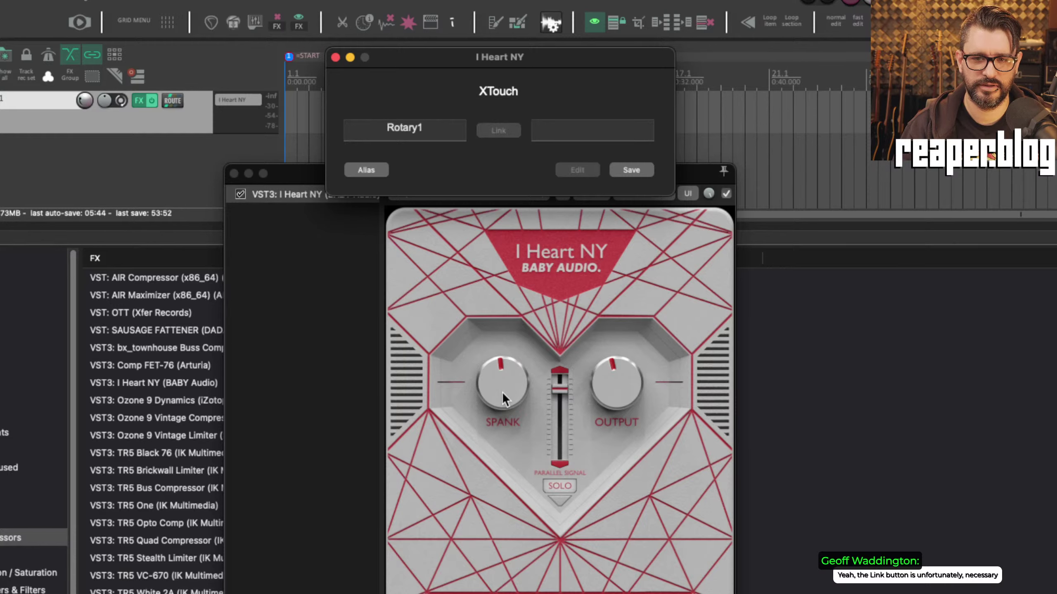
pyautogui.moveTo(501, 392); pyautogui.dragTo(506, 378)
pyautogui.click(506, 131)
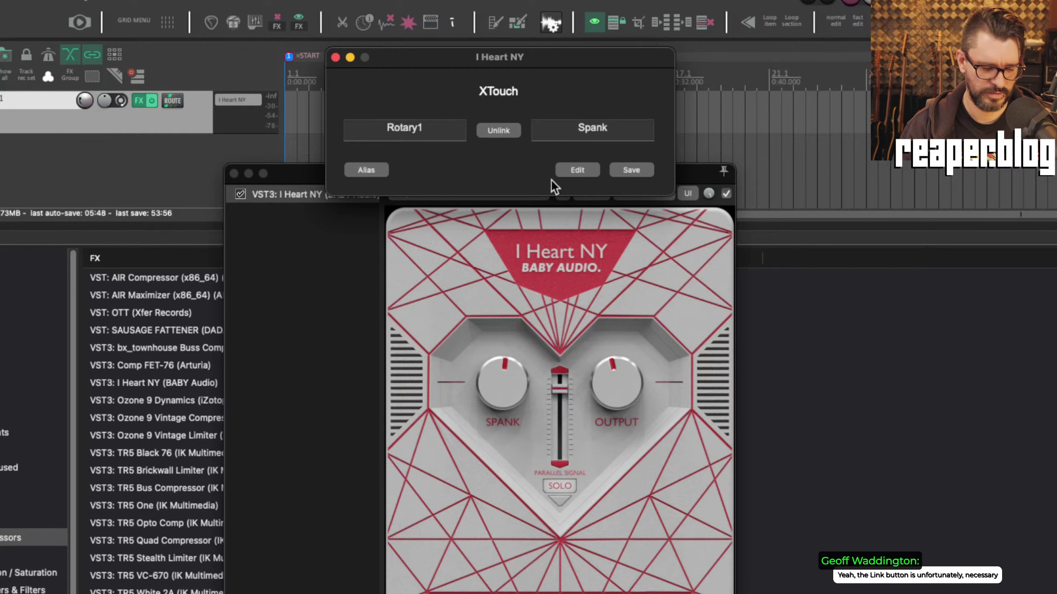
# Step: Set the newly linked Spank mapping's ring style to Fill
pyautogui.click(583, 170)
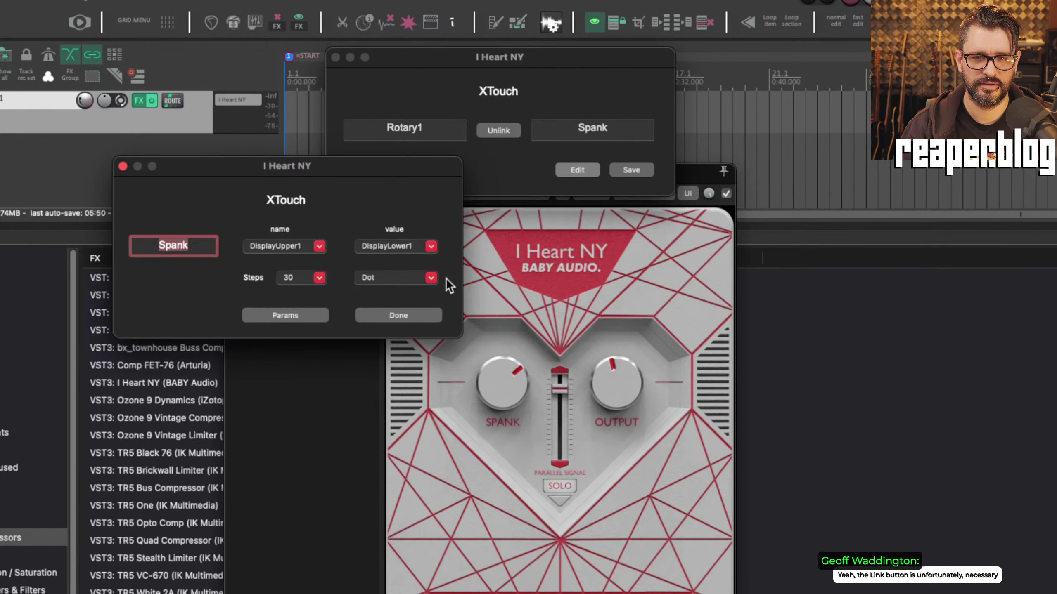
pyautogui.click(430, 278)
pyautogui.click(394, 315)
pyautogui.click(394, 315)
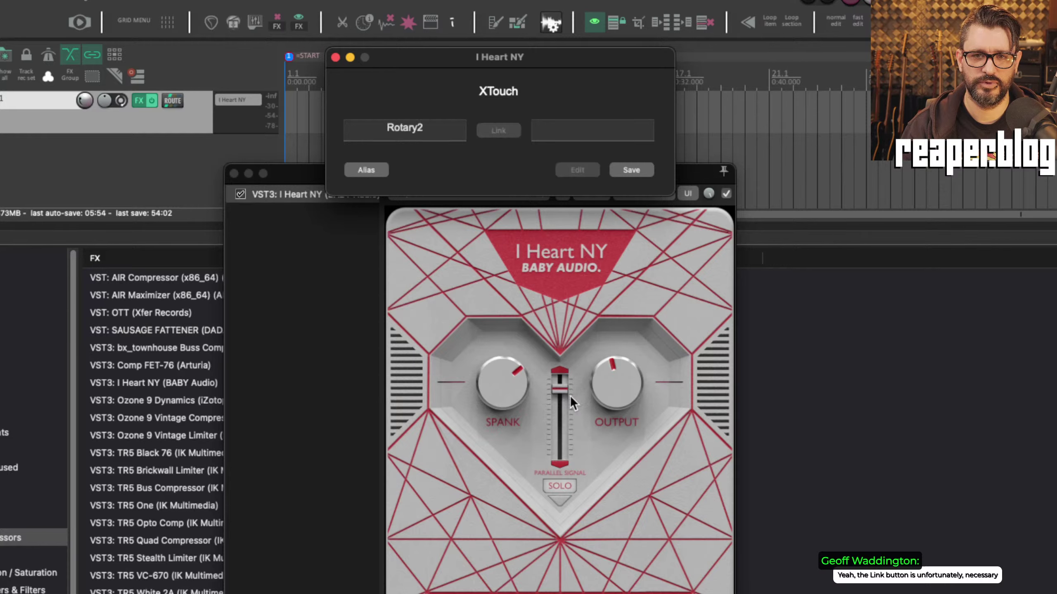
# Step: Link the plug-in's Parallel Signal slider to Rotary2 and set the mapping's ring style to Fill
pyautogui.moveTo(557, 390); pyautogui.dragTo(560, 422)
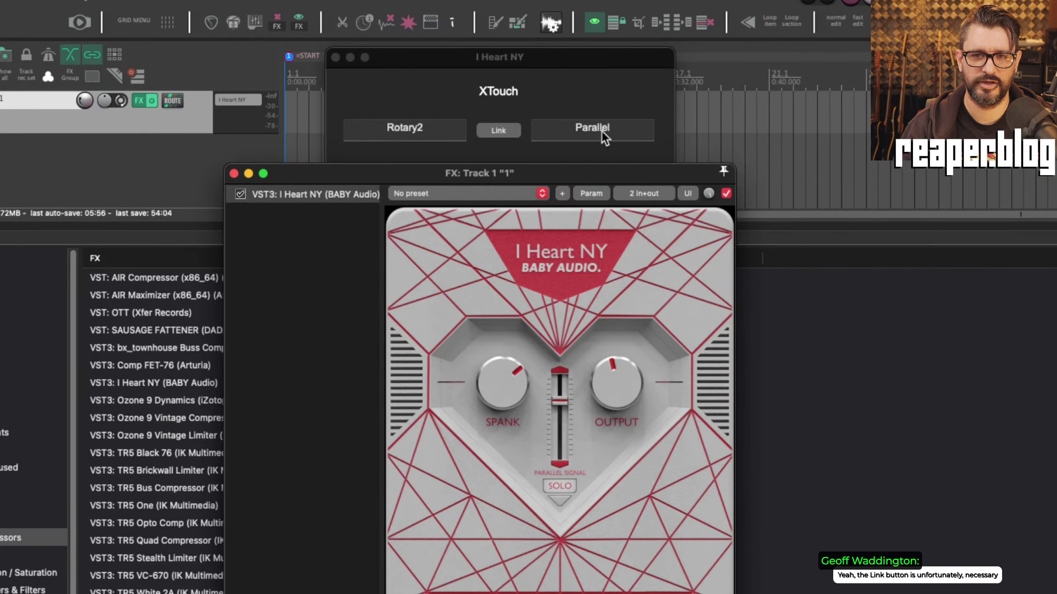
pyautogui.click(498, 130)
pyautogui.click(583, 172)
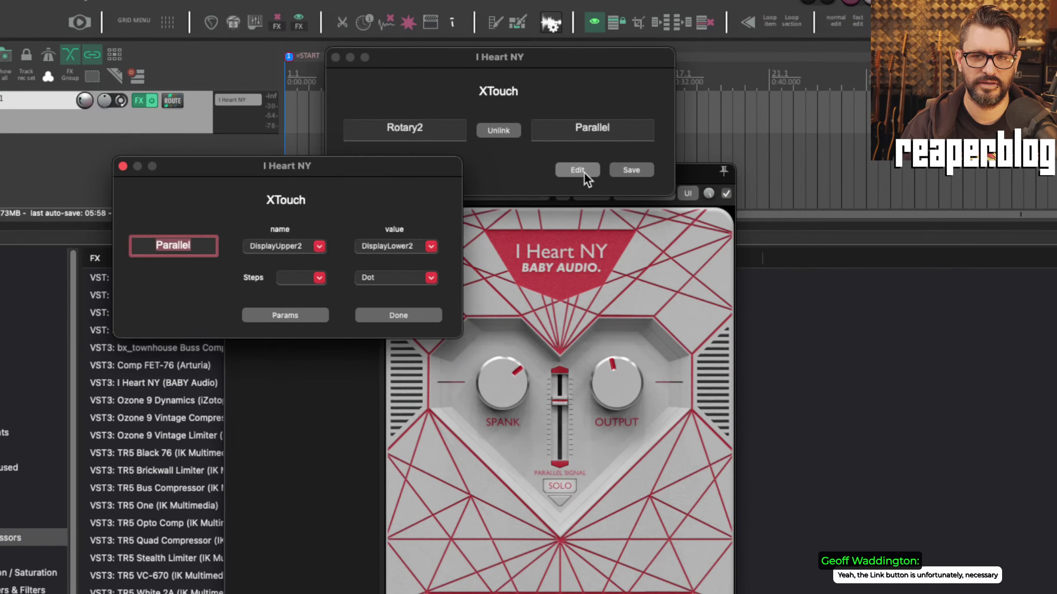
pyautogui.click(432, 278)
pyautogui.click(403, 292)
pyautogui.click(431, 278)
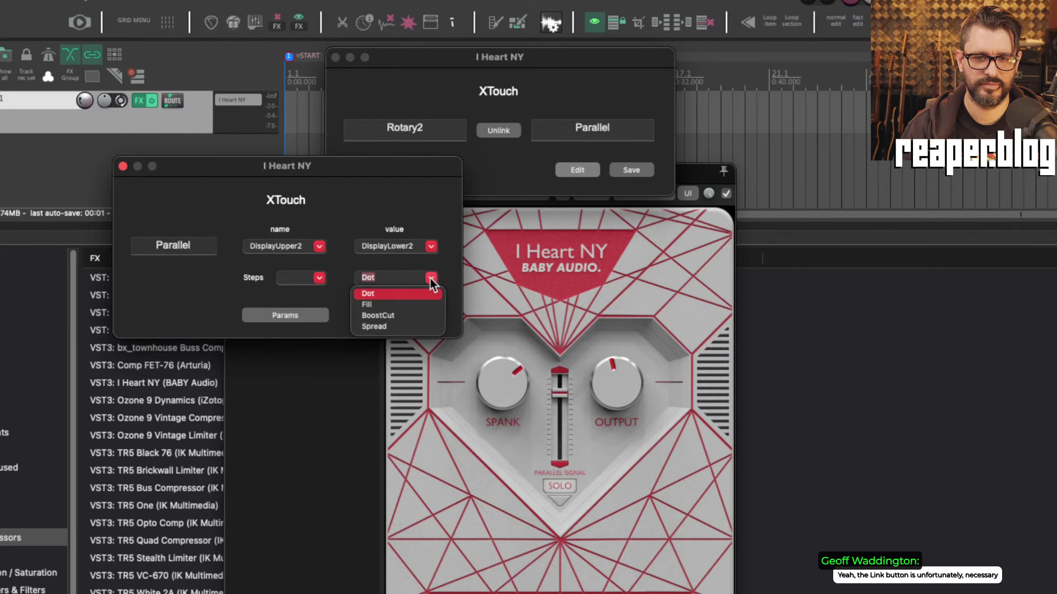
pyautogui.click(405, 304)
pyautogui.click(401, 314)
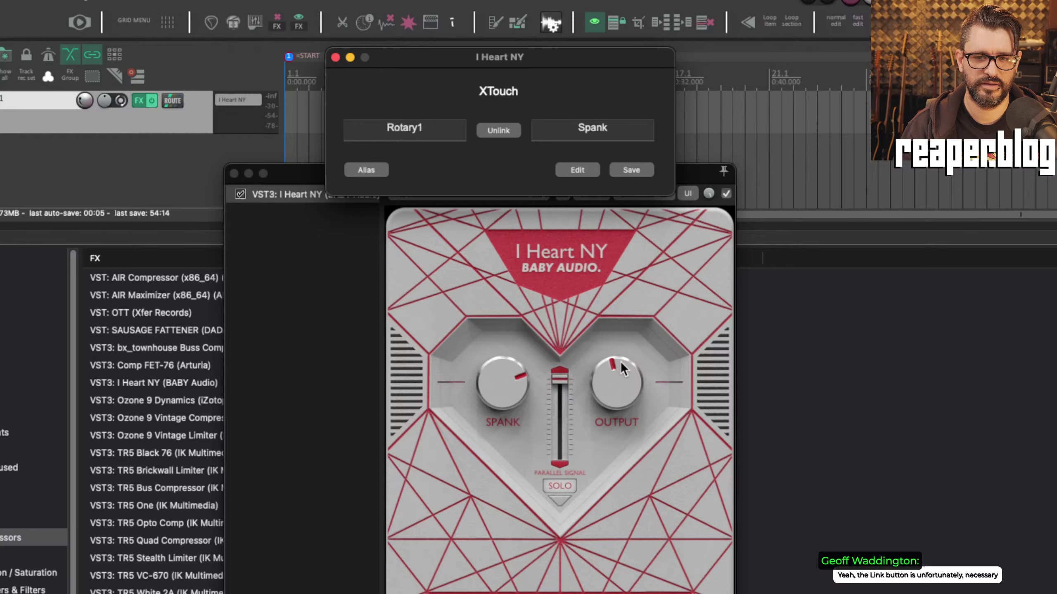
# Step: Check the Rotary1 Spank mapping's settings, and link the plug-in's Output knob to Rotary3
pyautogui.click(578, 169)
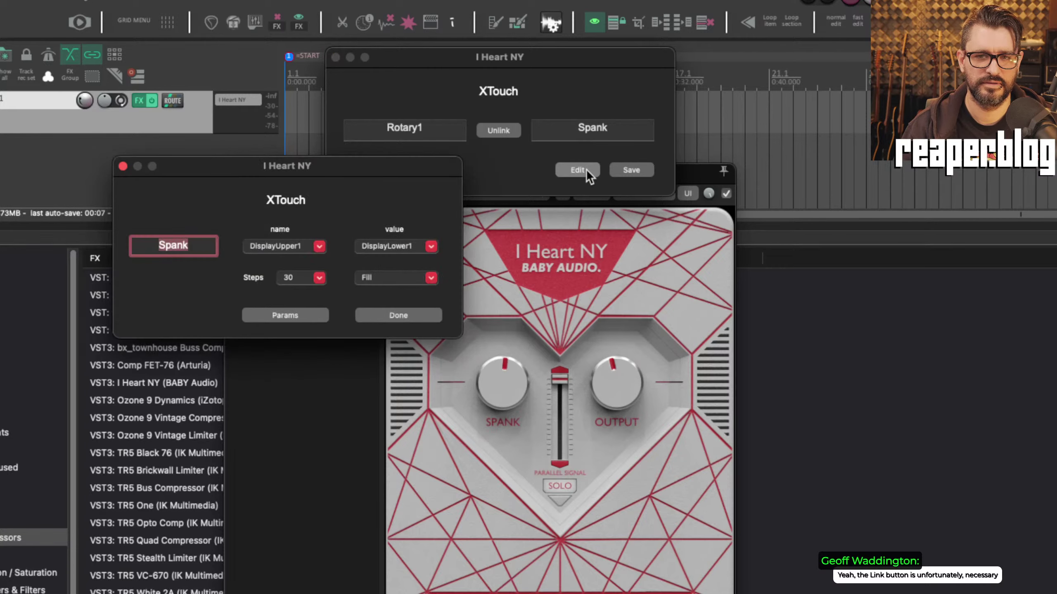
pyautogui.click(425, 316)
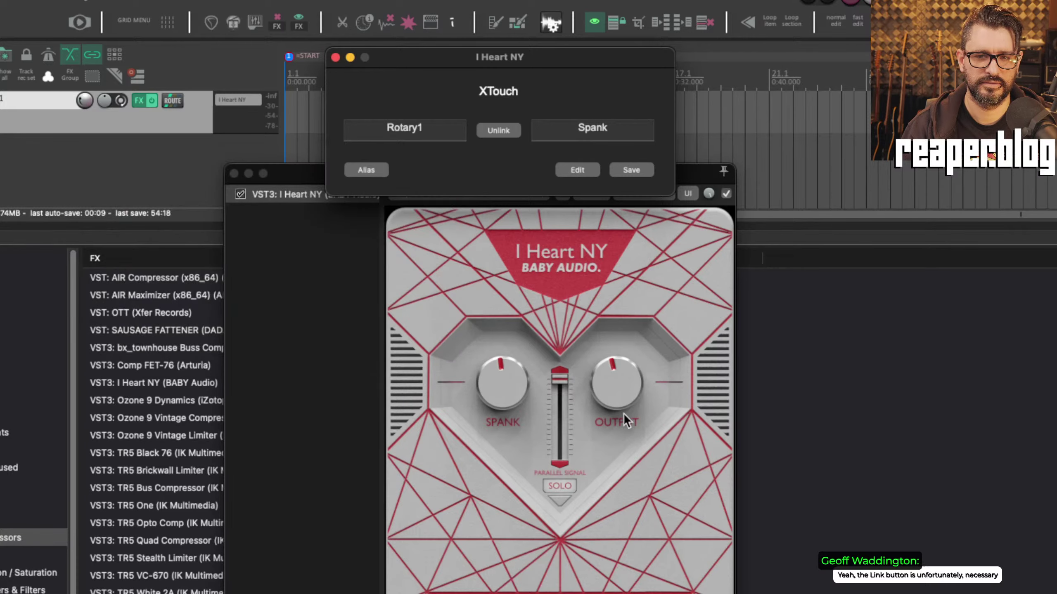
pyautogui.click(616, 399)
pyautogui.click(626, 145)
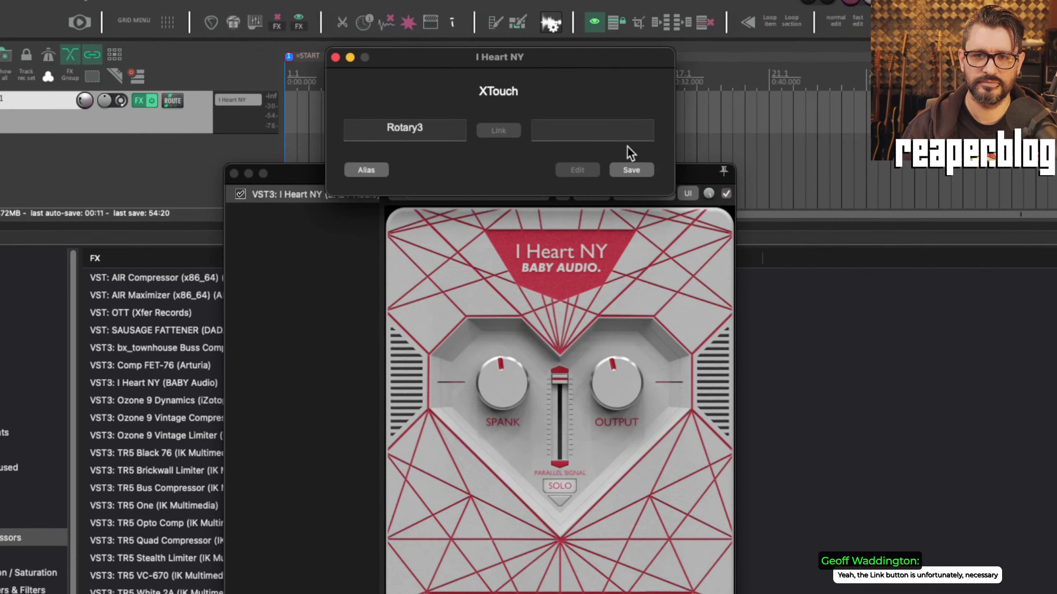
pyautogui.click(611, 372)
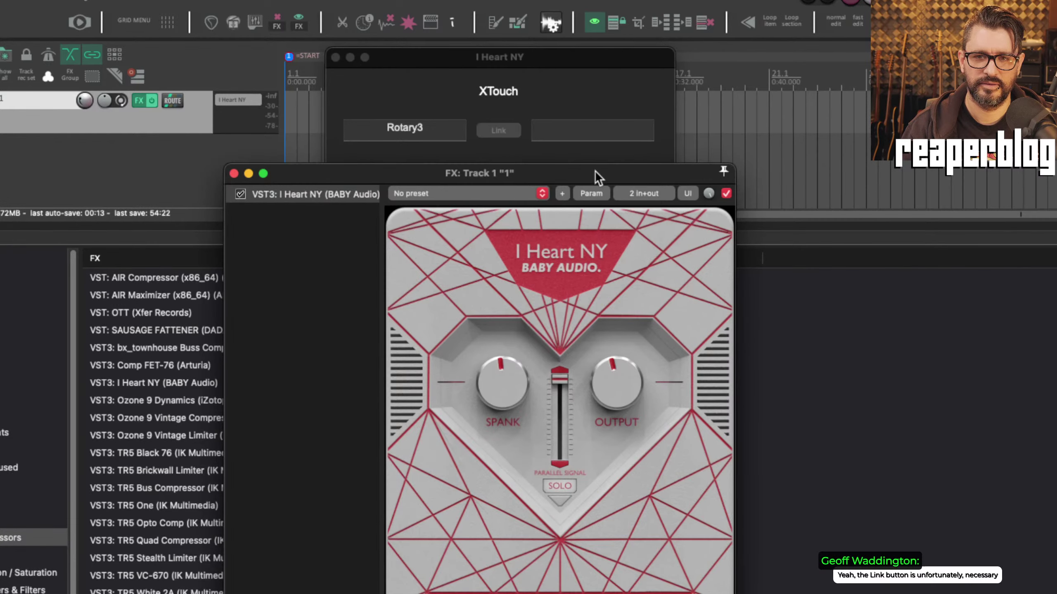
pyautogui.moveTo(627, 406); pyautogui.dragTo(624, 377)
pyautogui.click(498, 130)
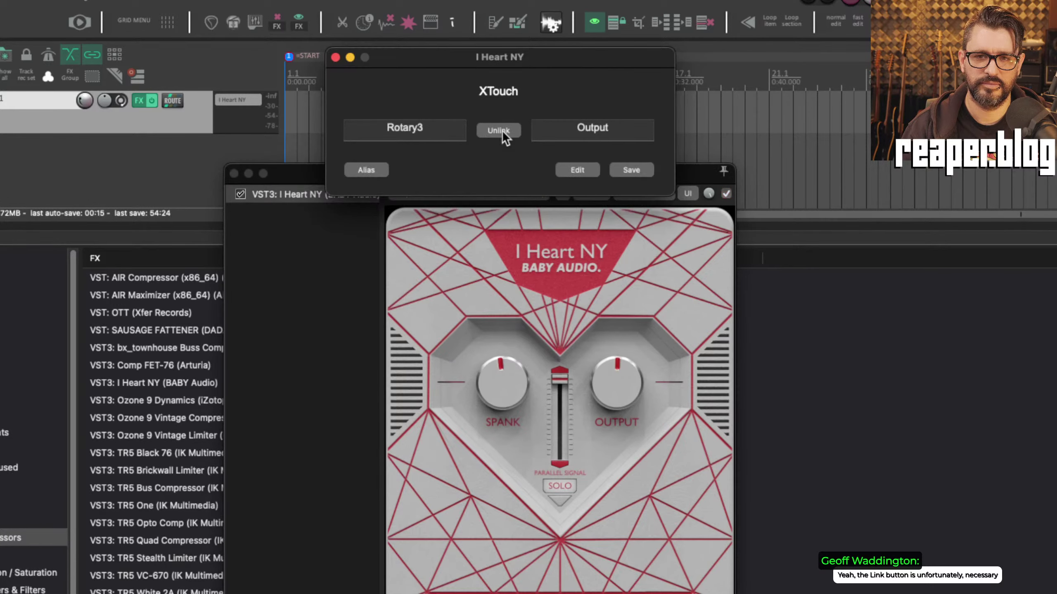
# Step: Set the newly linked Rotary3 Output mapping's ring style to Fill
pyautogui.click(579, 170)
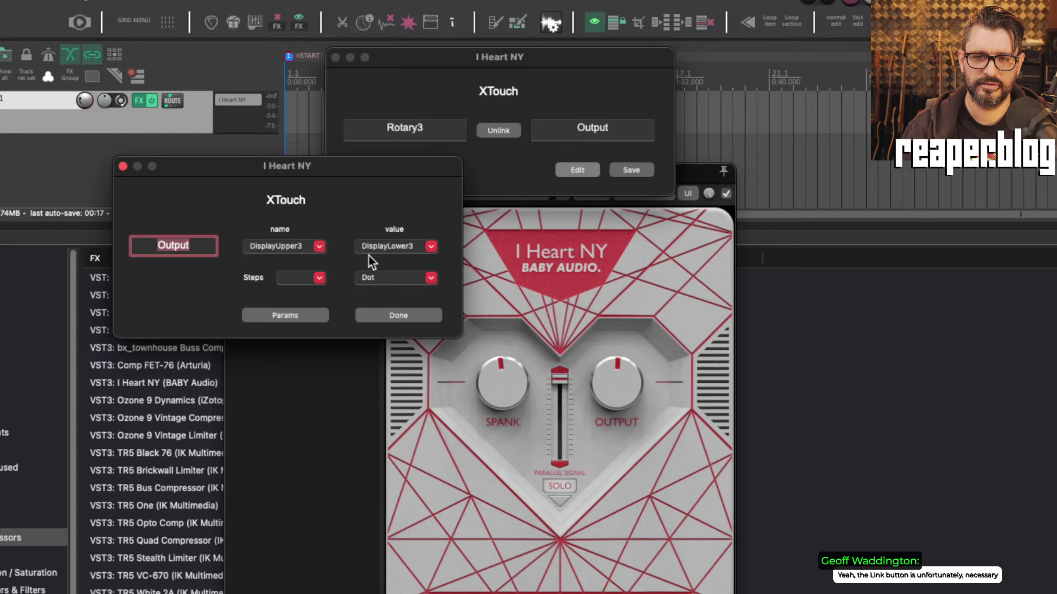
pyautogui.click(431, 279)
pyautogui.click(406, 303)
pyautogui.click(400, 314)
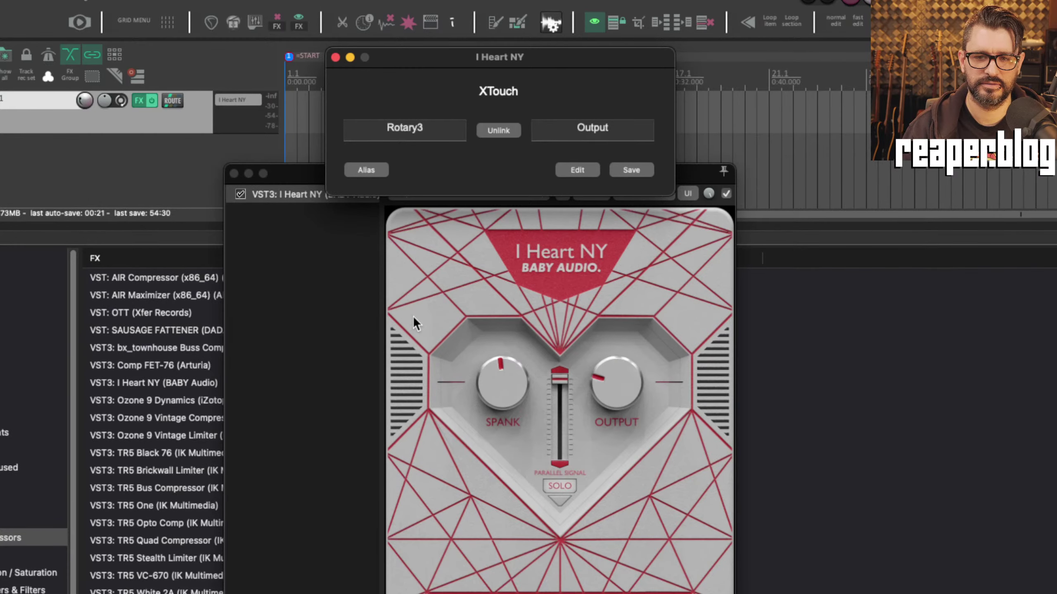
# Step: Change the Rotary3 Output mapping's ring style to Dot
pyautogui.click(577, 169)
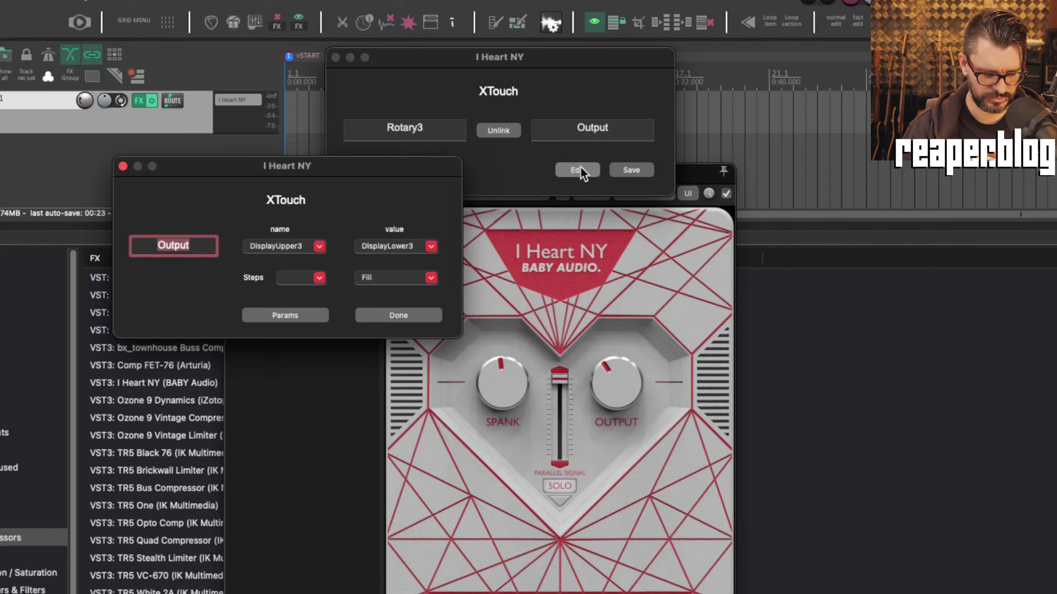
pyautogui.click(425, 279)
pyautogui.click(414, 291)
pyautogui.click(394, 316)
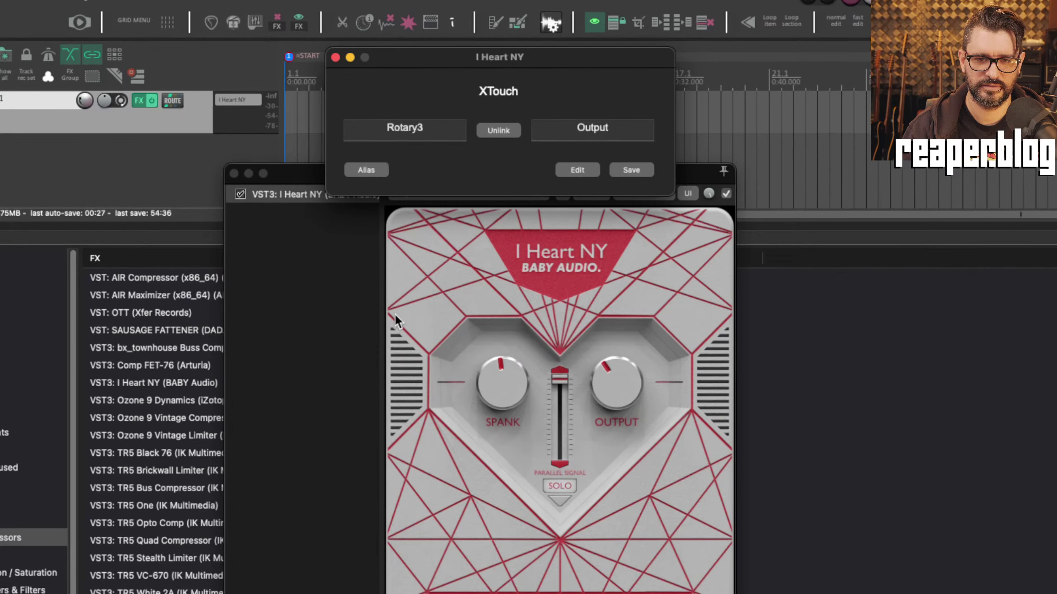
# Step: Change the Rotary2 Parallel mapping's ring style to Dot
pyautogui.click(576, 170)
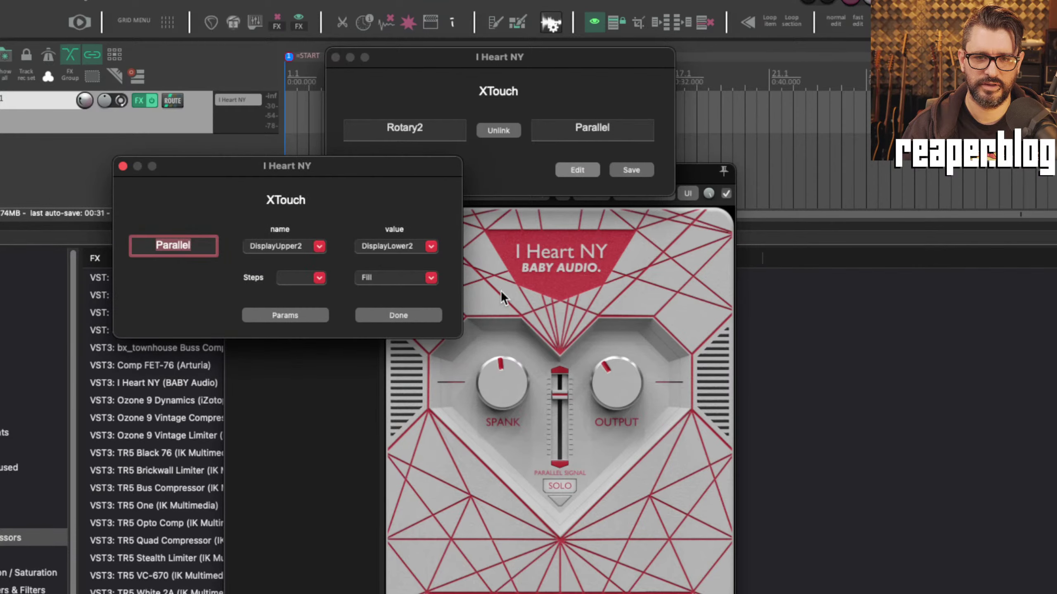
pyautogui.click(432, 278)
pyautogui.click(409, 289)
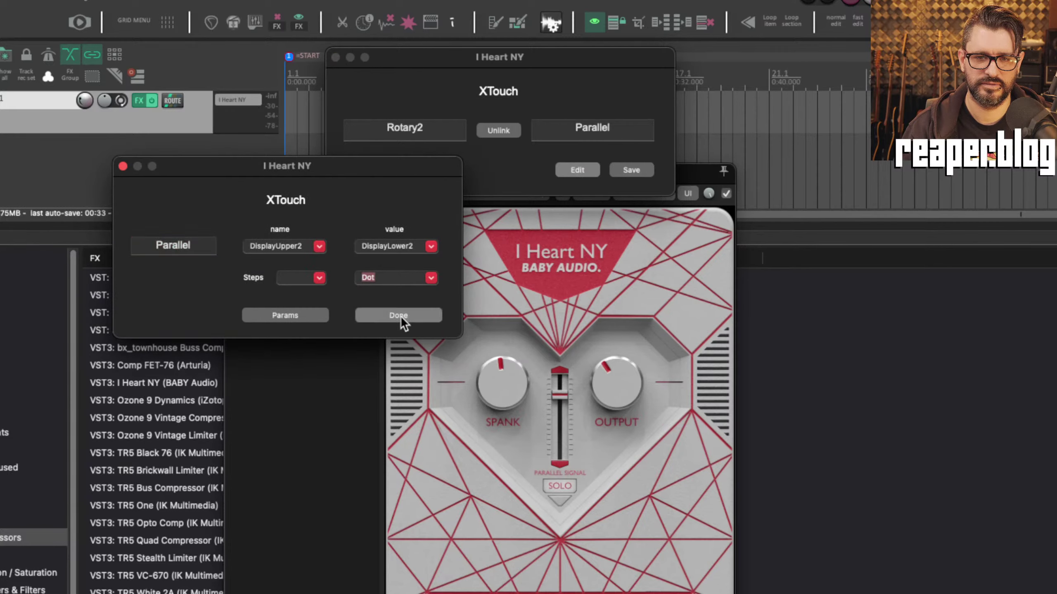
pyautogui.click(400, 315)
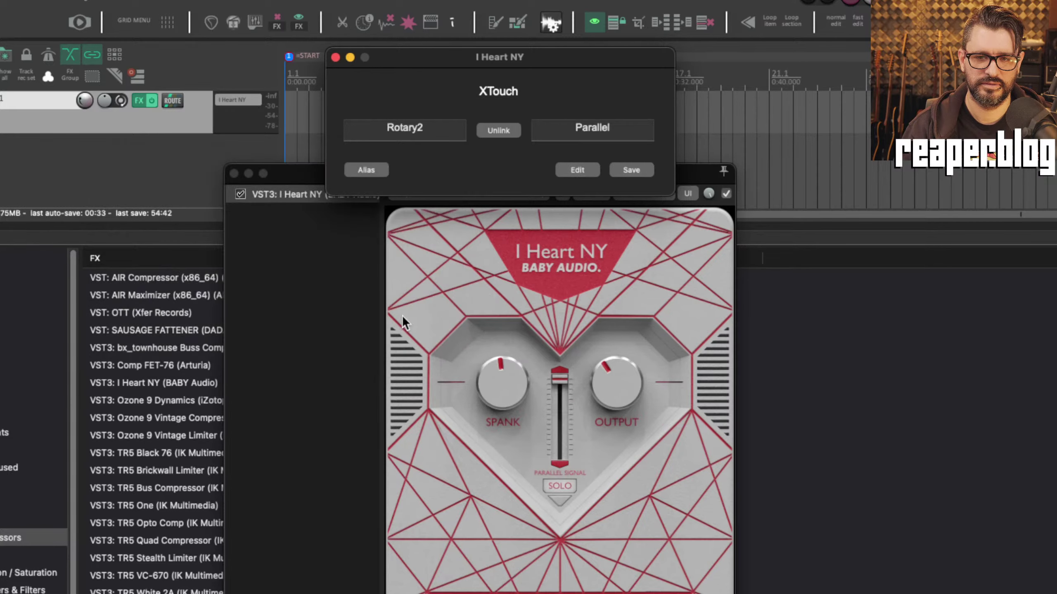
# Step: Change the Rotary1 Spank mapping's ring style to Dot
pyautogui.click(585, 167)
pyautogui.click(432, 278)
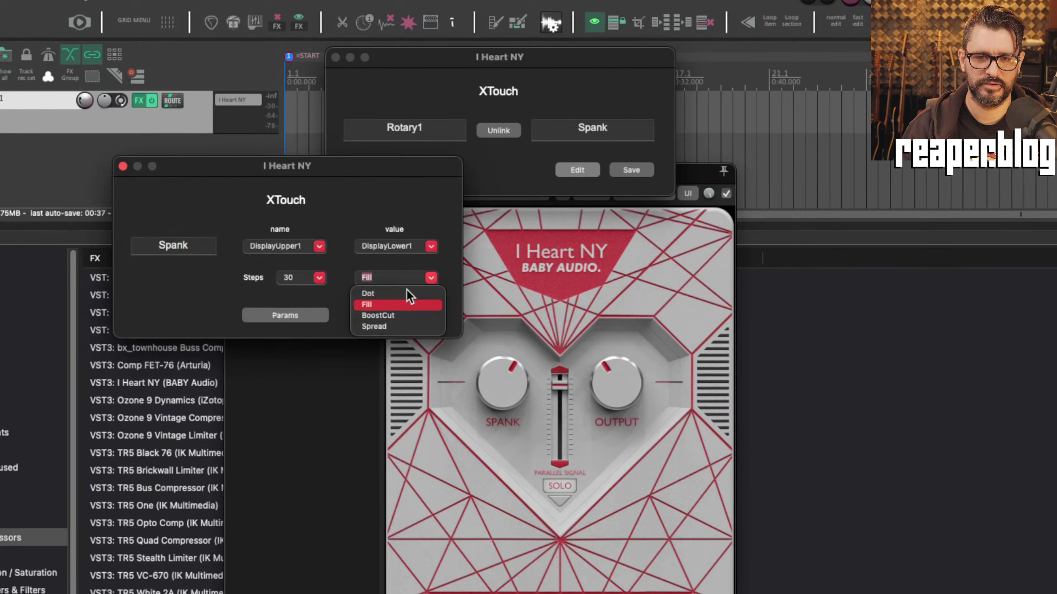
pyautogui.click(406, 291)
pyautogui.click(399, 315)
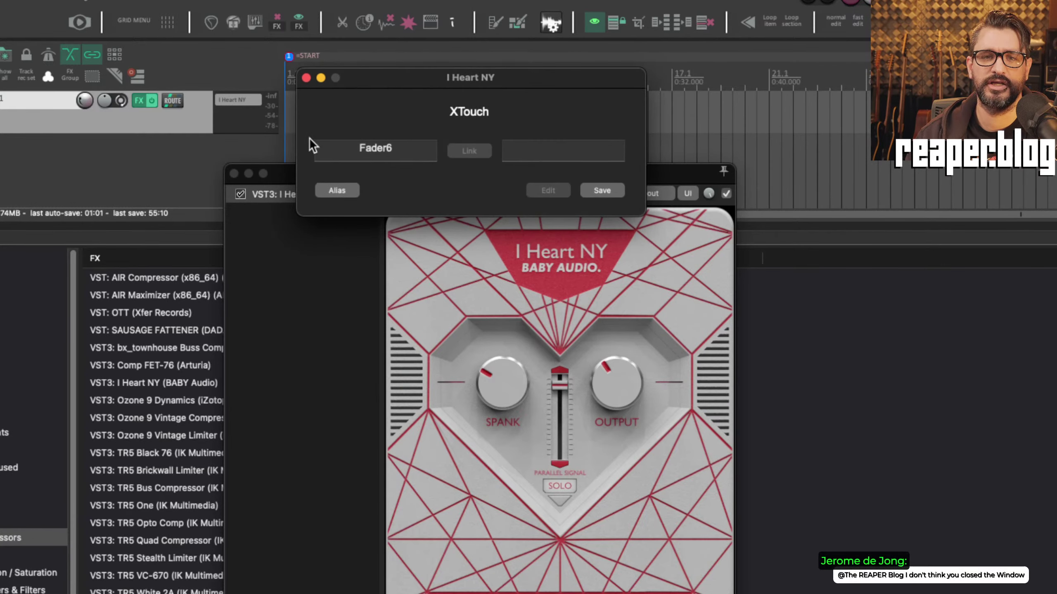
# Step: Capture a screenshot of the Fader6 row in the I Heart NY mapping window and close that window
pyautogui.press('super+shift+4')
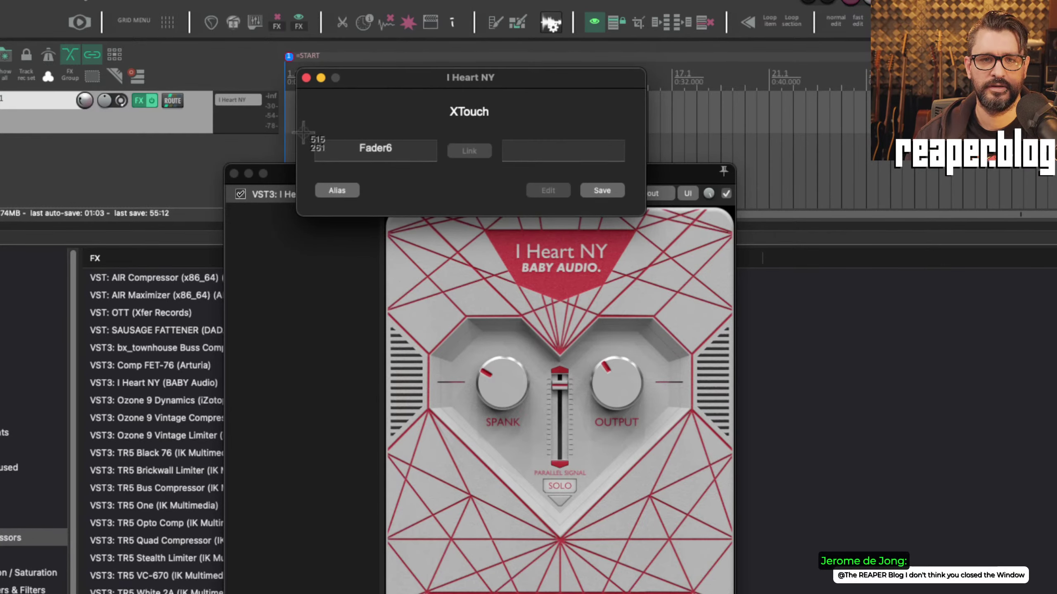
pyautogui.moveTo(302, 124); pyautogui.dragTo(634, 171)
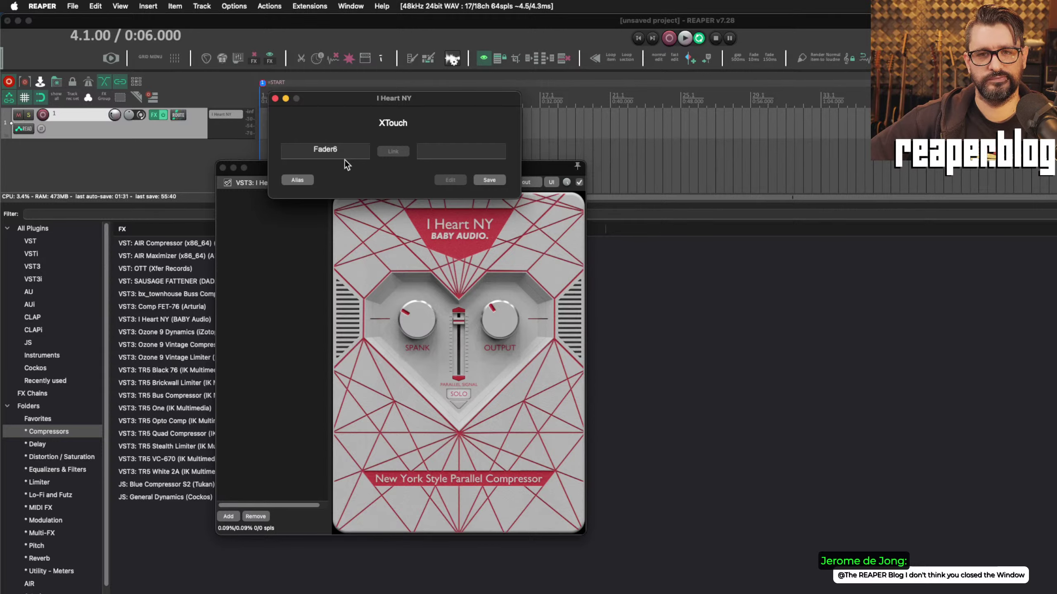
pyautogui.press('Escape')
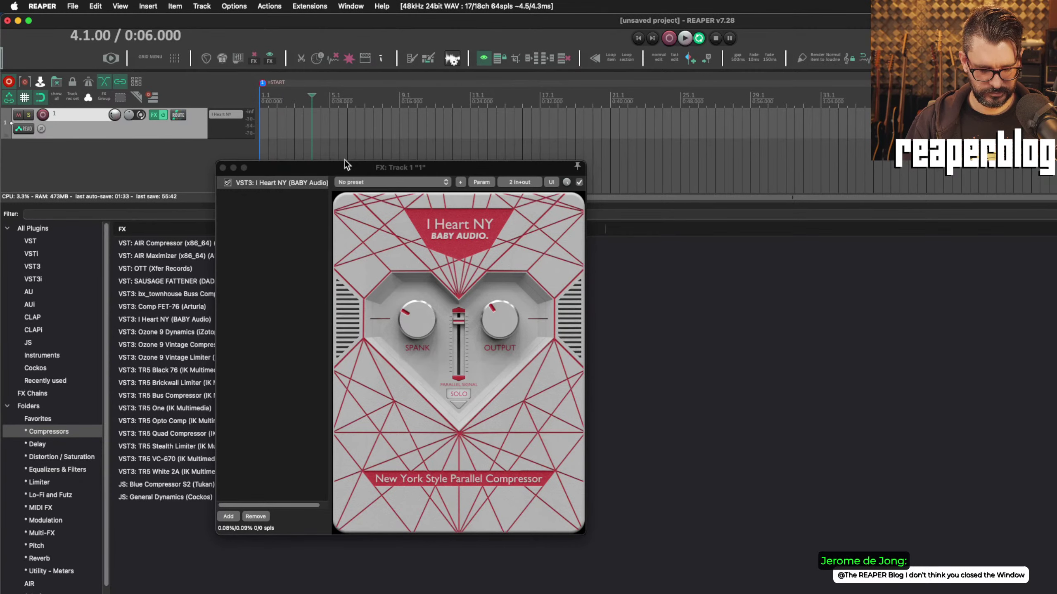
# Step: Replace the I Heart NY plugin on track 1 with the VST3 TR5 Stealth Limiter
pyautogui.click(257, 516)
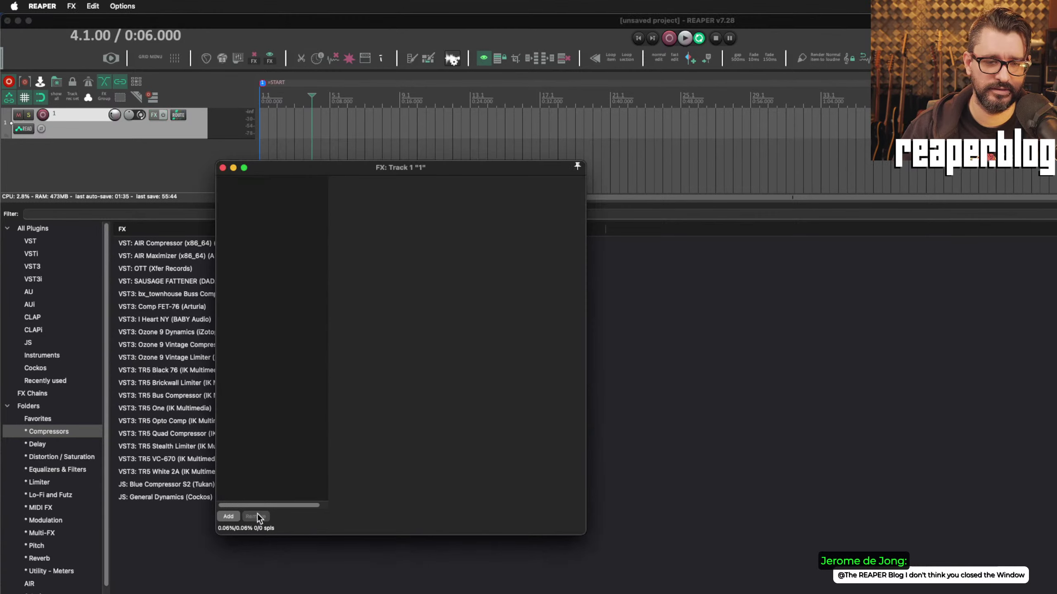
pyautogui.click(148, 447)
pyautogui.moveTo(303, 306); pyautogui.dragTo(310, 363)
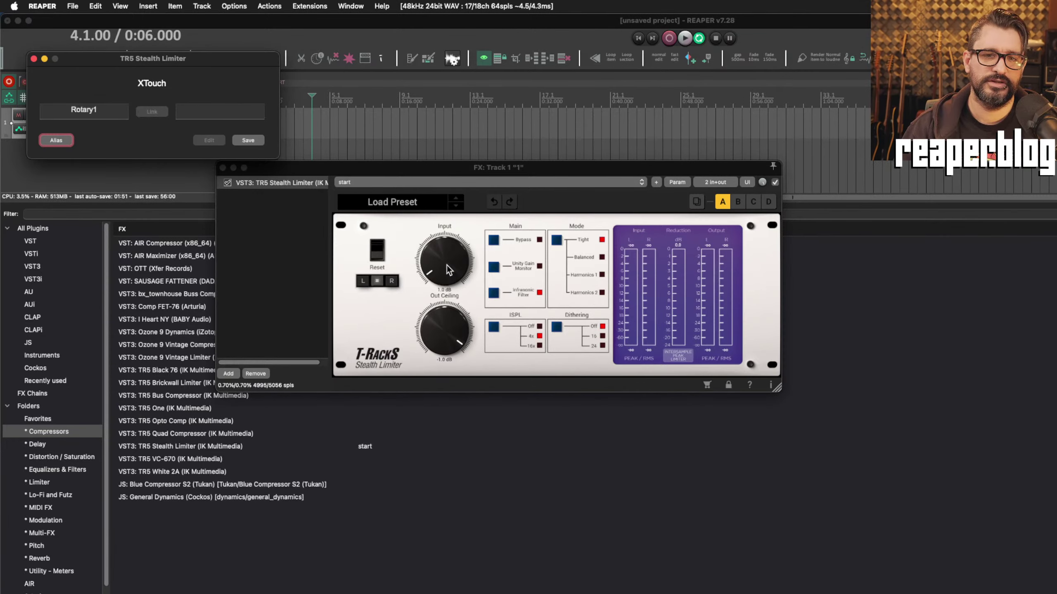
# Step: Try linking the Stealth Limiter's Input Gain to Rotary1 and its output ceiling to another rotary, closing the mapping window without saving
pyautogui.moveTo(446, 265); pyautogui.dragTo(435, 243)
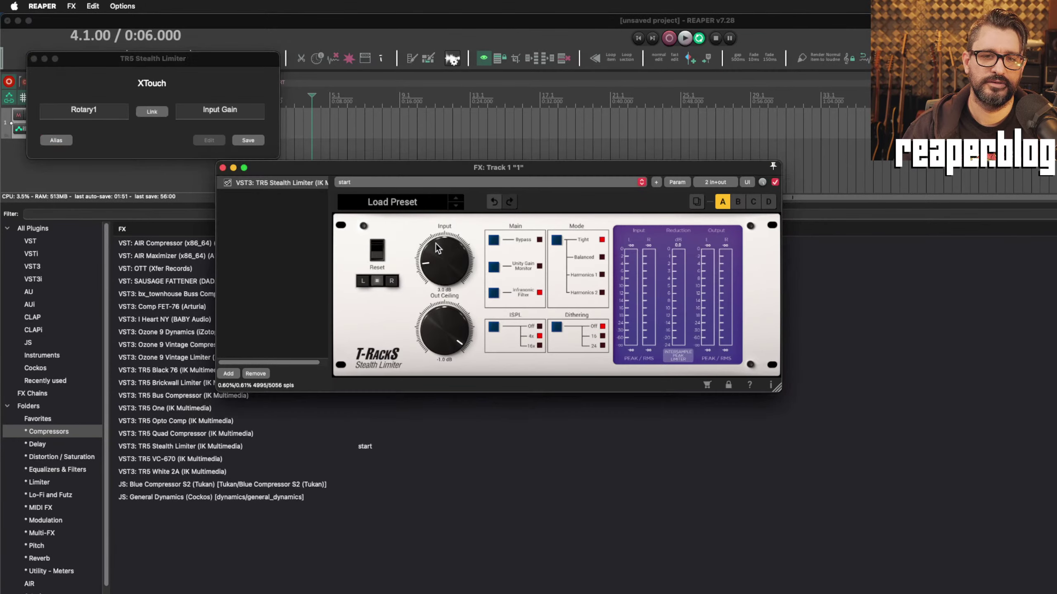
pyautogui.click(165, 113)
pyautogui.moveTo(445, 333); pyautogui.dragTo(443, 356)
pyautogui.click(154, 113)
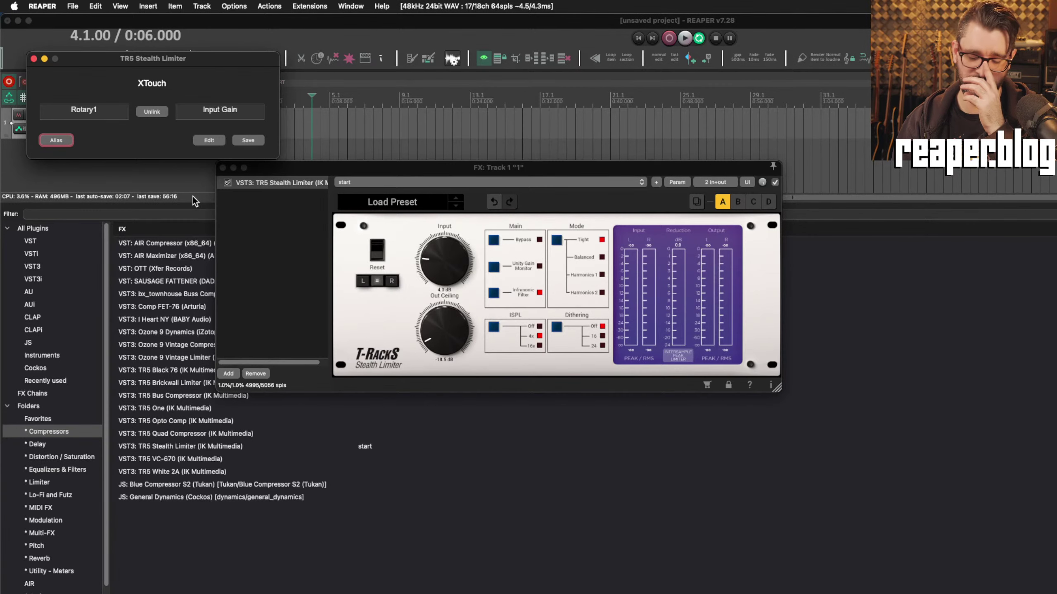
pyautogui.press('Escape')
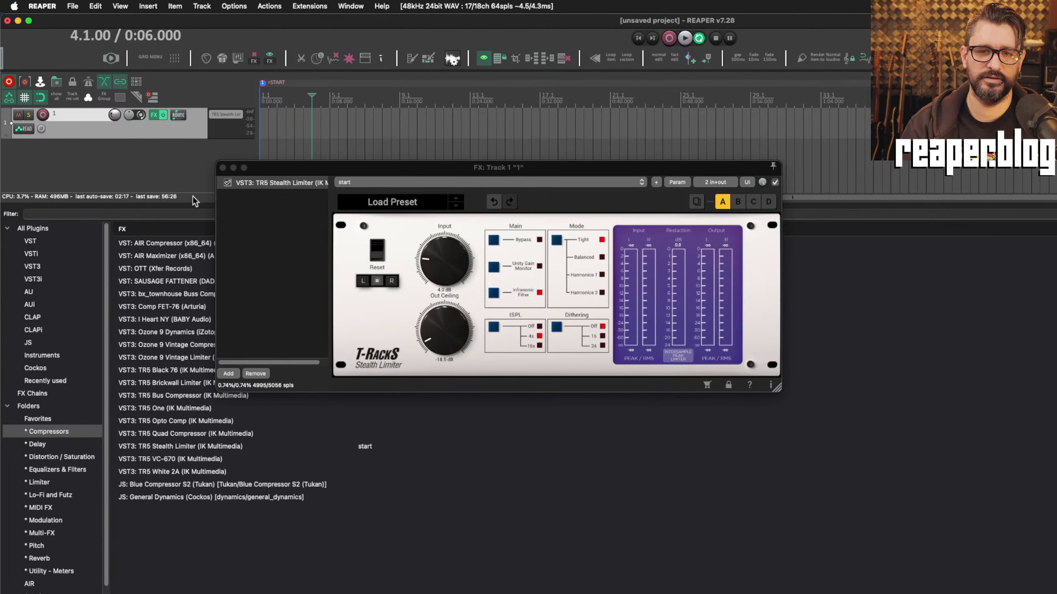
# Step: Link the Stealth Limiter's Input Gain to Rotary2 and unlink it again
pyautogui.moveTo(430, 264); pyautogui.dragTo(431, 254)
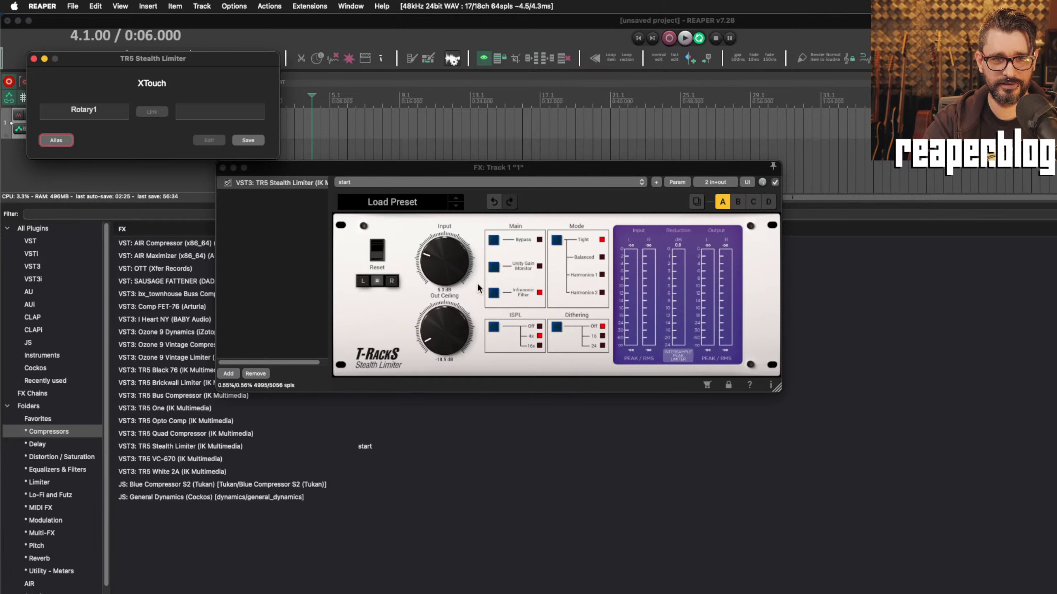
pyautogui.moveTo(457, 264); pyautogui.dragTo(456, 241)
pyautogui.click(152, 111)
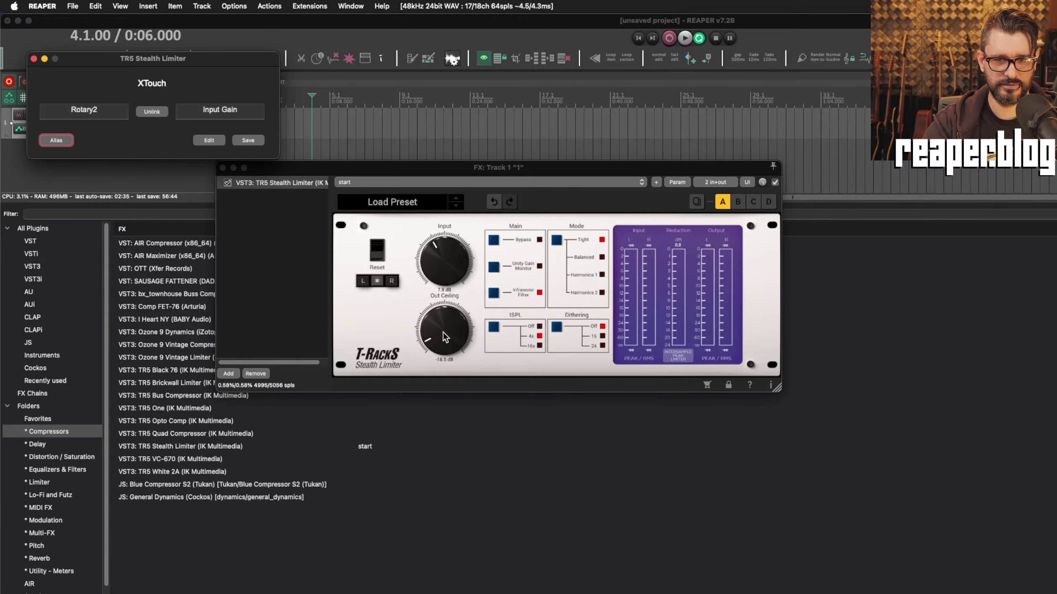
pyautogui.click(152, 111)
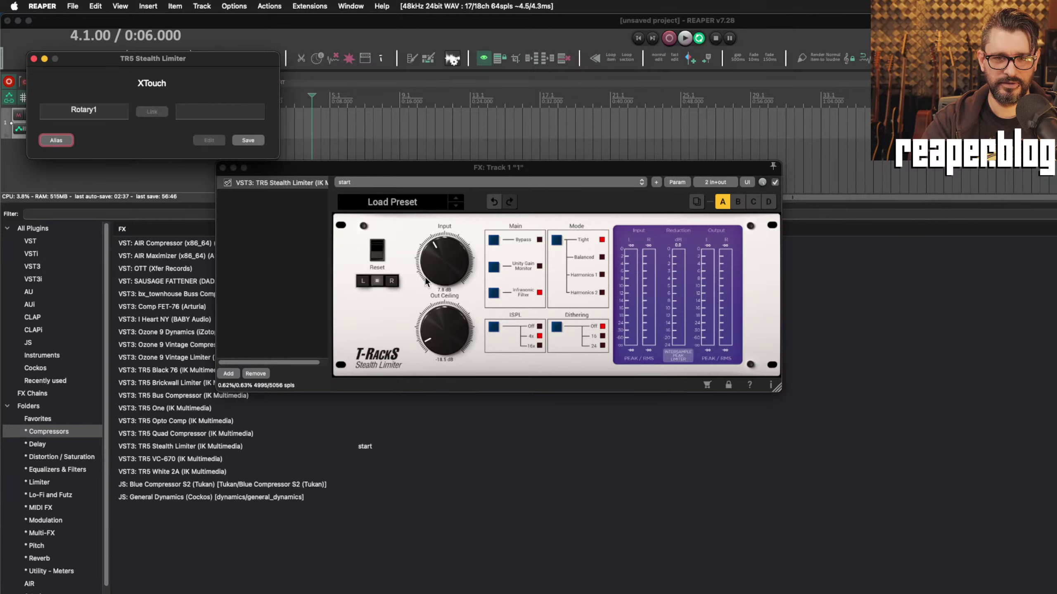
# Step: Link Rotary1 to Input Gain and Rotary2 to Output Gain, and save the Stealth Limiter mapping
pyautogui.moveTo(436, 266); pyautogui.dragTo(418, 214)
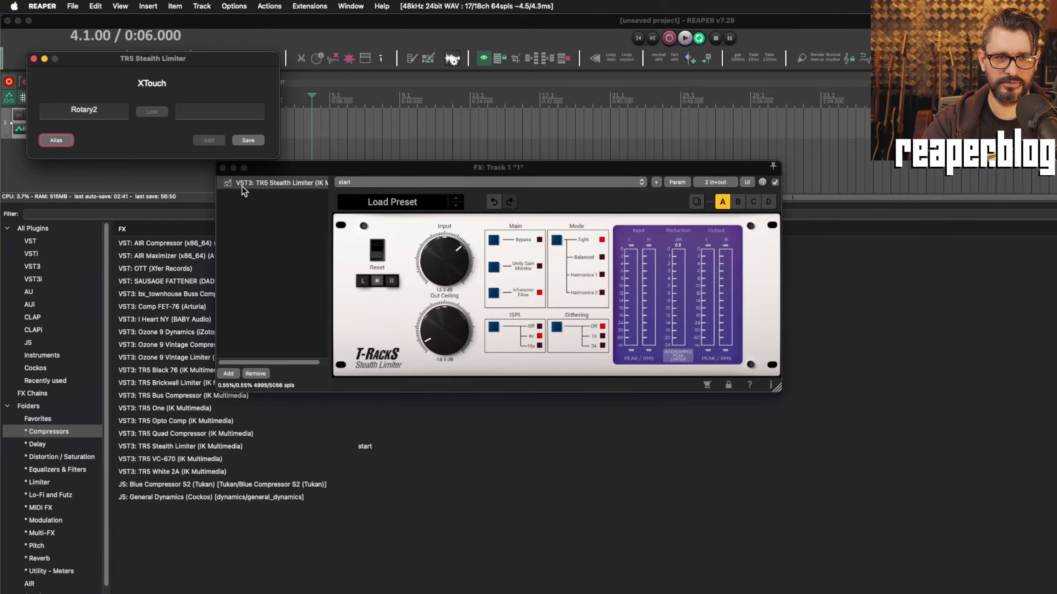
pyautogui.moveTo(453, 333); pyautogui.dragTo(453, 317)
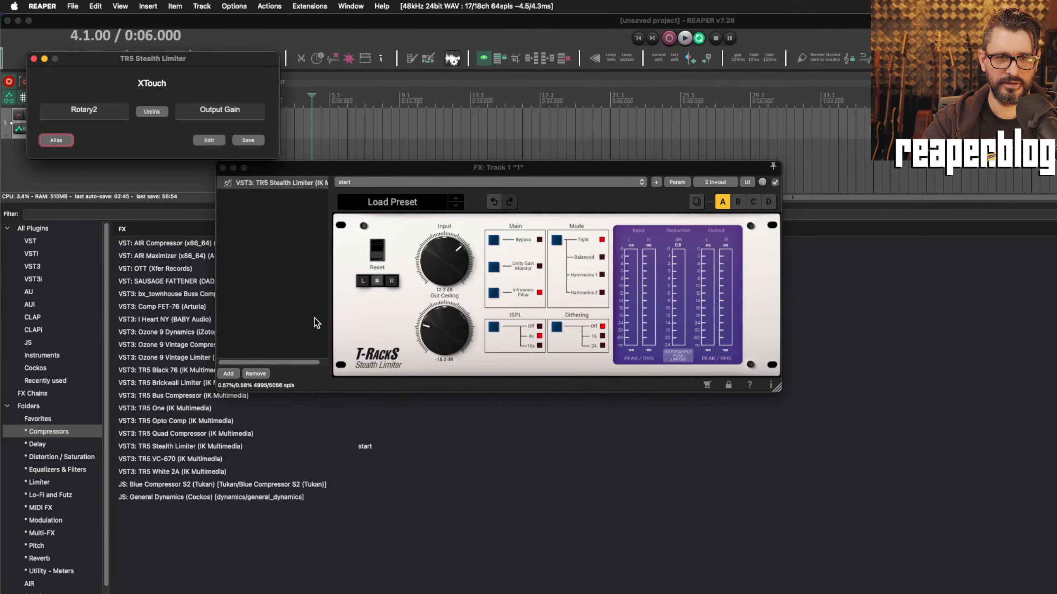
pyautogui.click(256, 140)
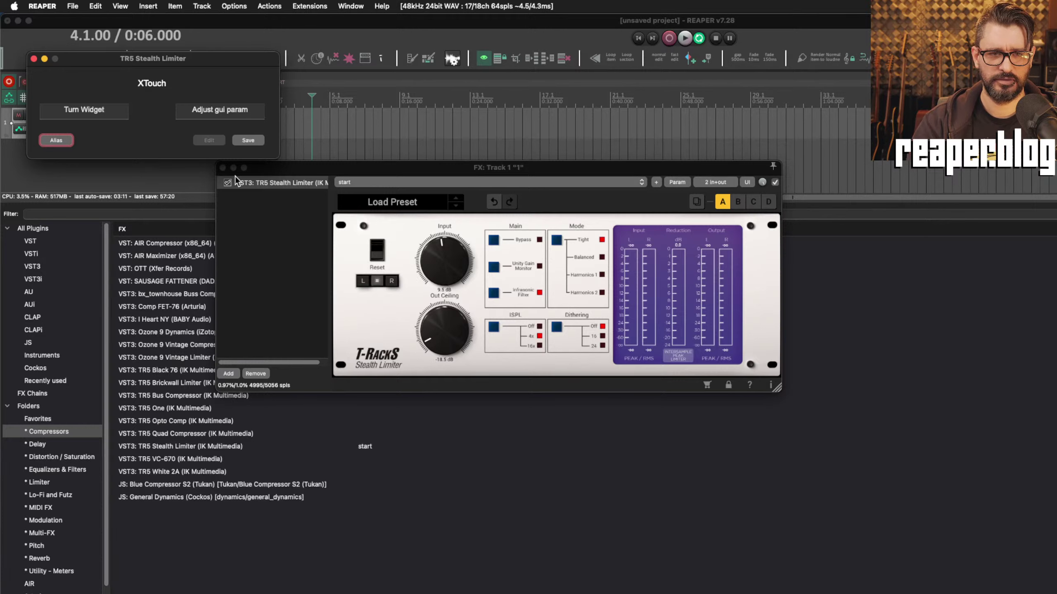
# Step: Close and reopen the Stealth Limiter mapping window, and rearrange it and the FX window so neither covers the other
pyautogui.click(34, 59)
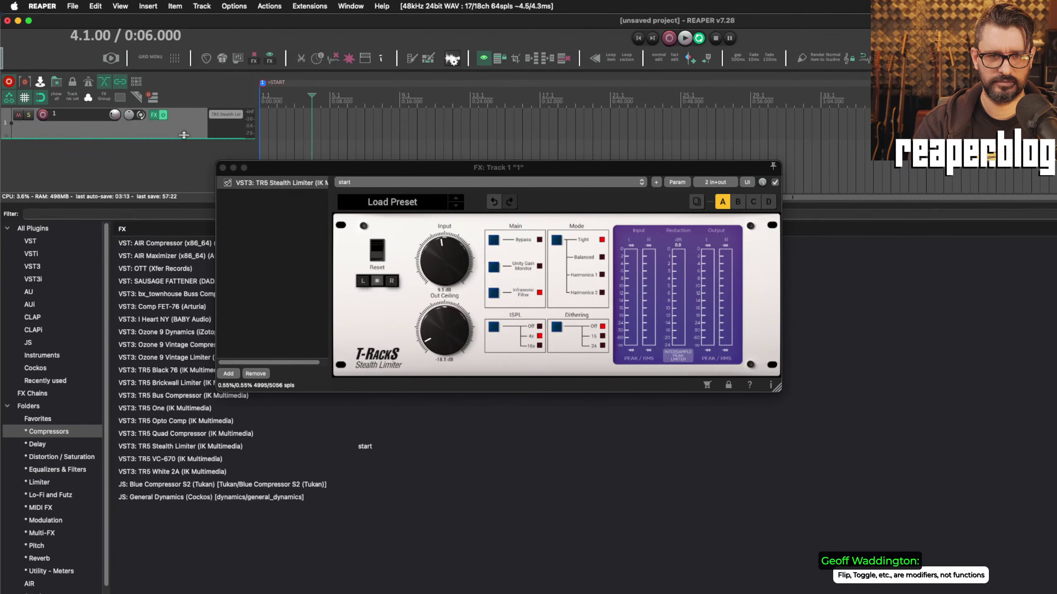
pyautogui.click(302, 238)
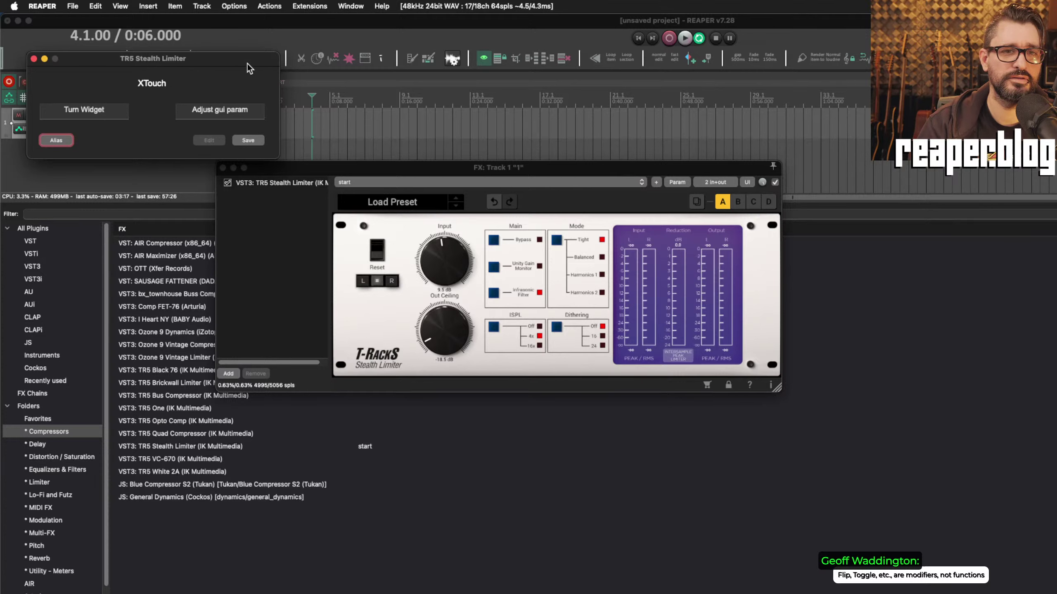
pyautogui.moveTo(246, 59); pyautogui.dragTo(321, 109)
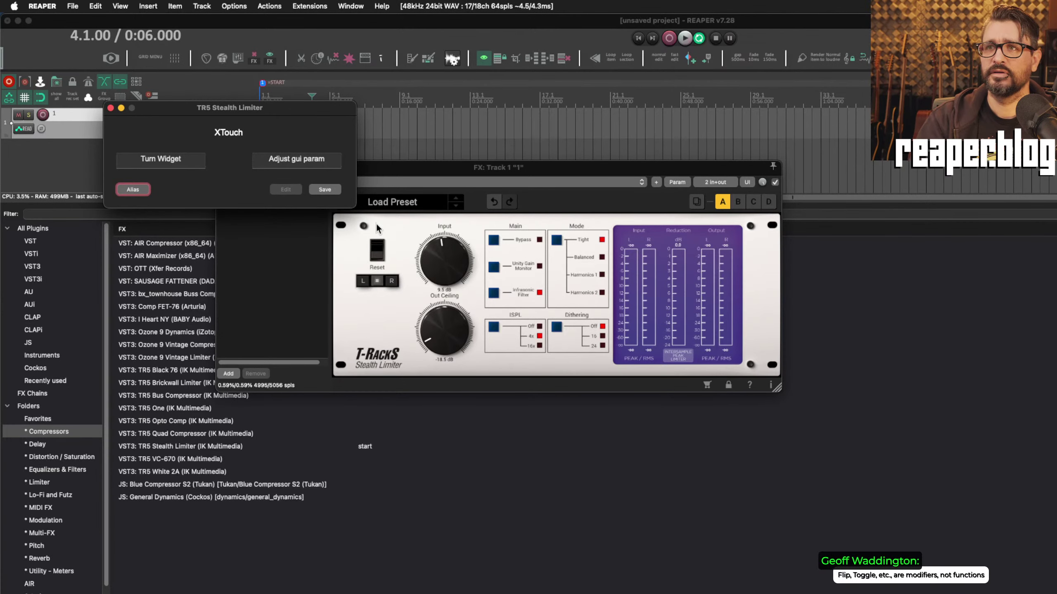
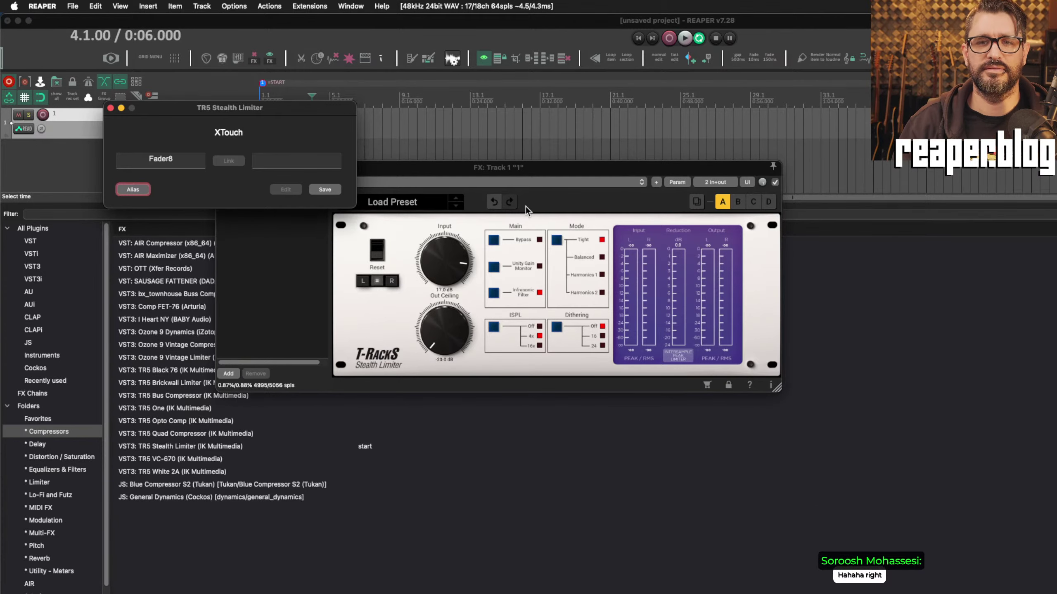
pyautogui.moveTo(520, 169); pyautogui.dragTo(549, 221)
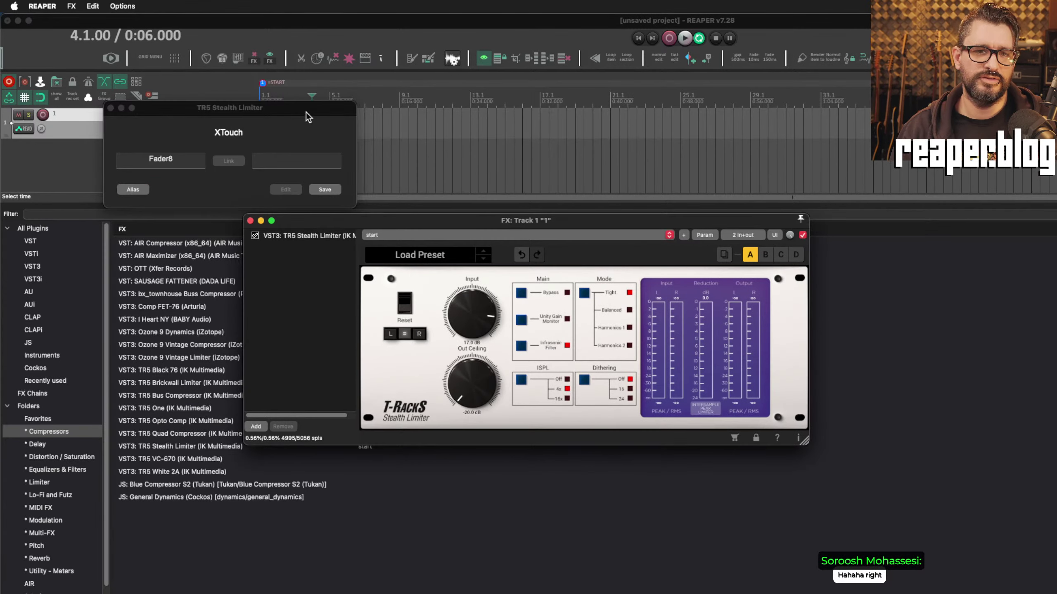
pyautogui.moveTo(306, 112); pyautogui.dragTo(336, 120)
# Step: Switch to Sublime Text and examine the rotary and jog wheel acceleration values in Surface.txt
pyautogui.press('super+Tab')
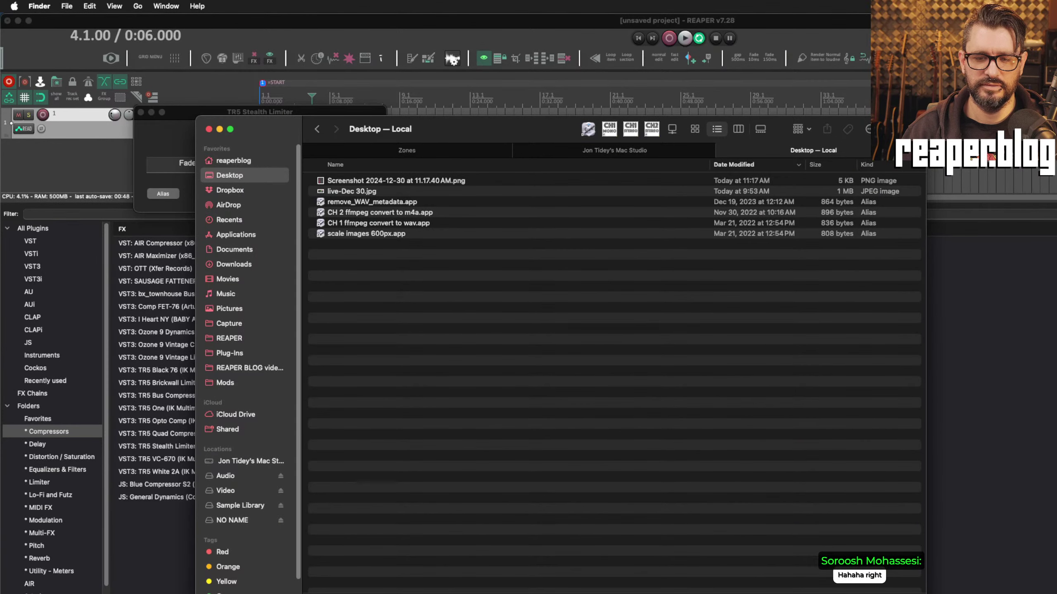
pyautogui.press('super+Tab')
pyautogui.click(253, 105)
pyautogui.scroll(3, 462, 449)
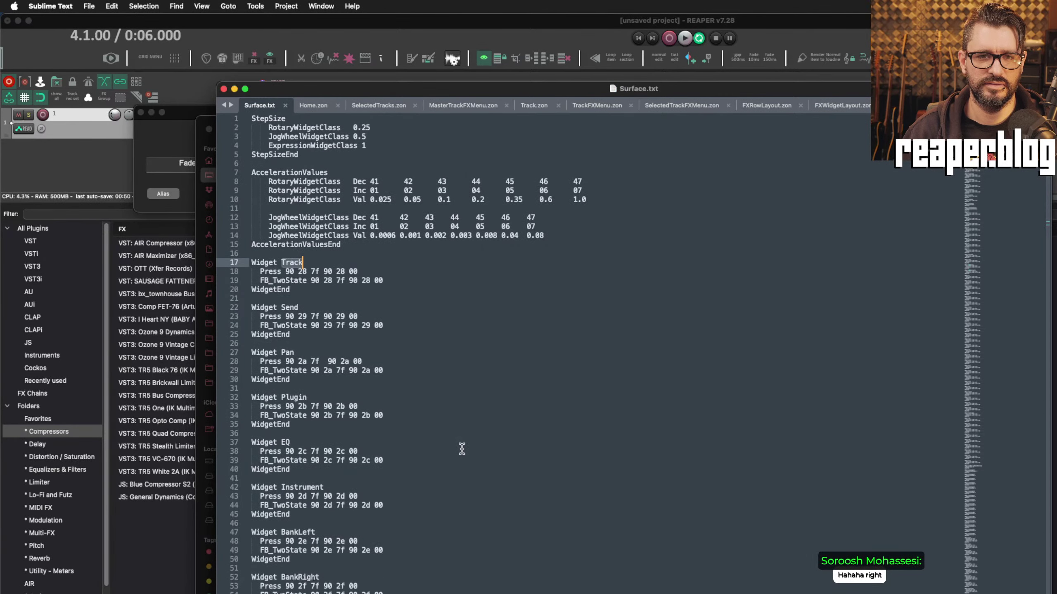
pyautogui.moveTo(612, 199); pyautogui.dragTo(257, 199)
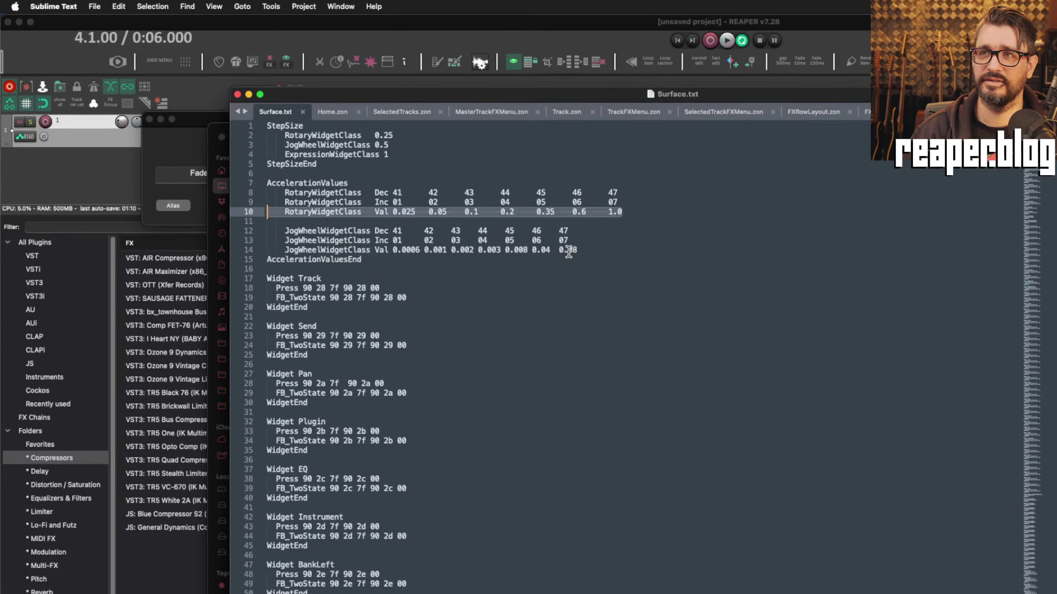
pyautogui.click(541, 235)
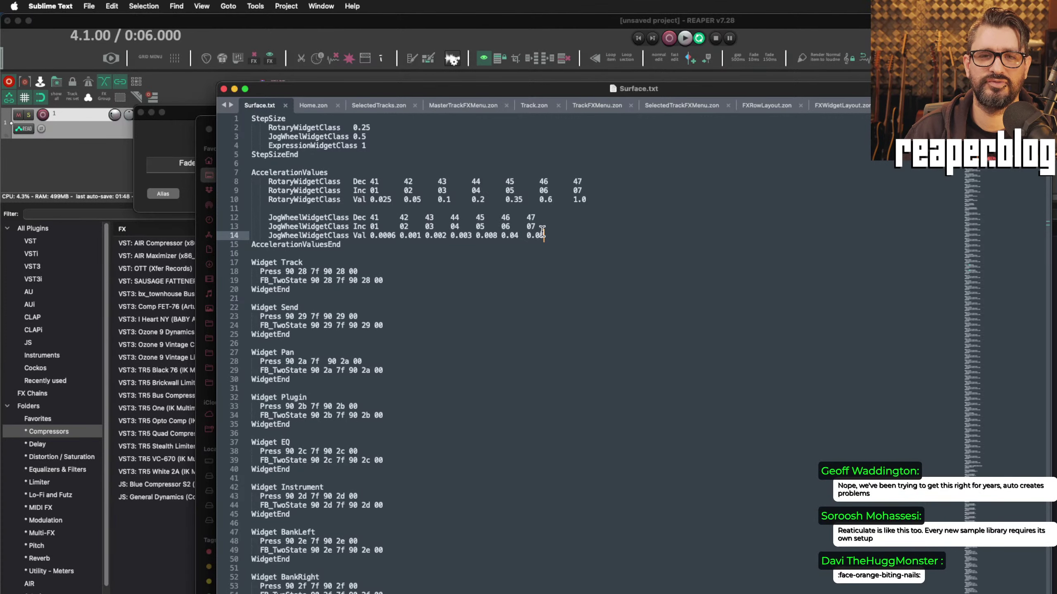
# Step: Return to REAPER, place the mapping and FX windows over the text editor, and set the Stealth Limiter's input to 16.3 dB
pyautogui.moveTo(170, 111); pyautogui.dragTo(175, 56)
pyautogui.moveTo(416, 226); pyautogui.dragTo(241, 261)
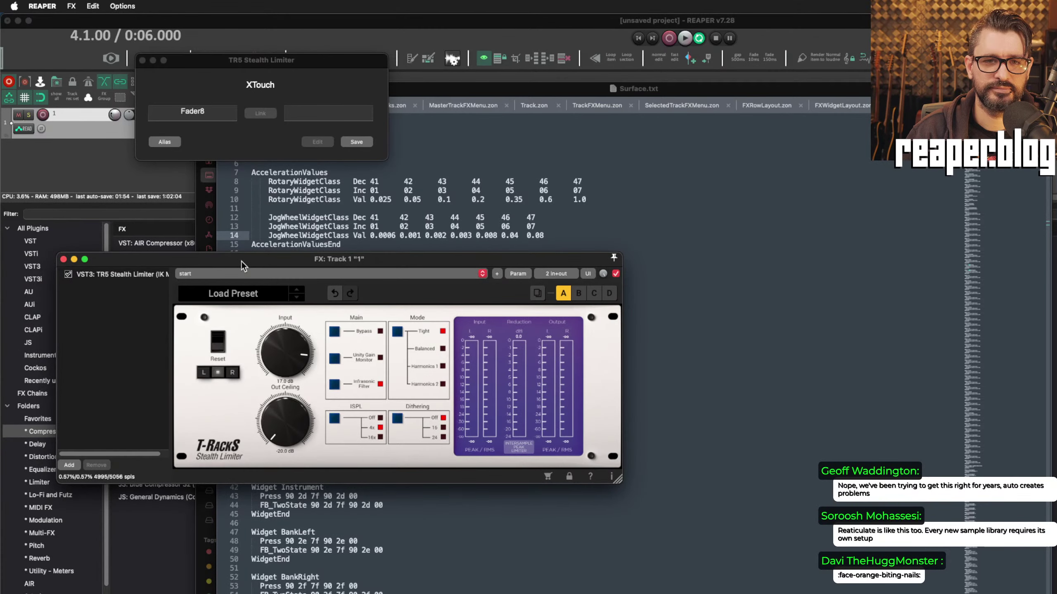
pyautogui.click(269, 137)
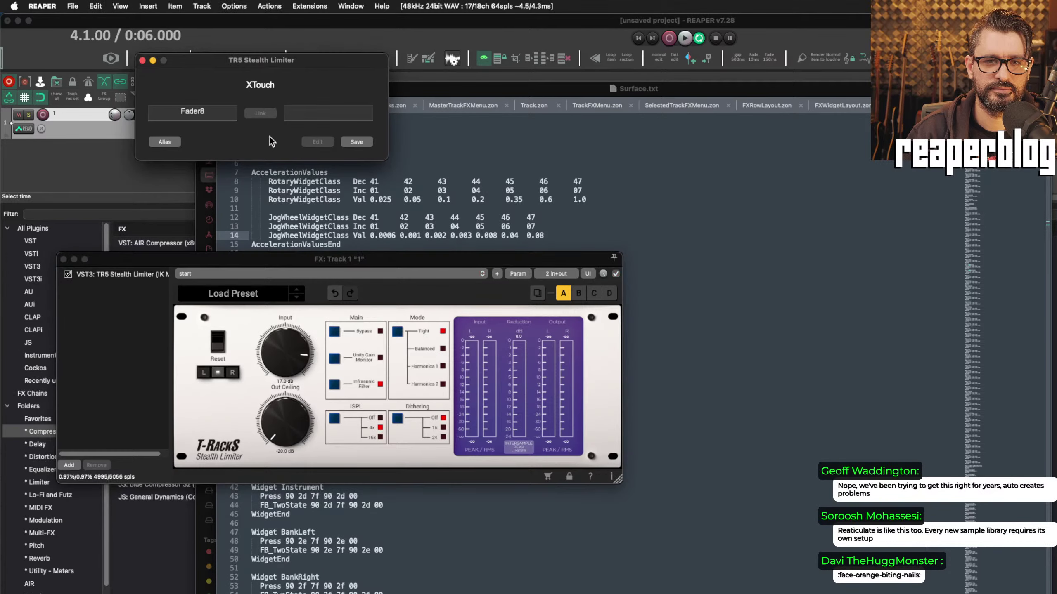
pyautogui.moveTo(277, 256); pyautogui.dragTo(280, 247)
pyautogui.moveTo(313, 342); pyautogui.dragTo(313, 408)
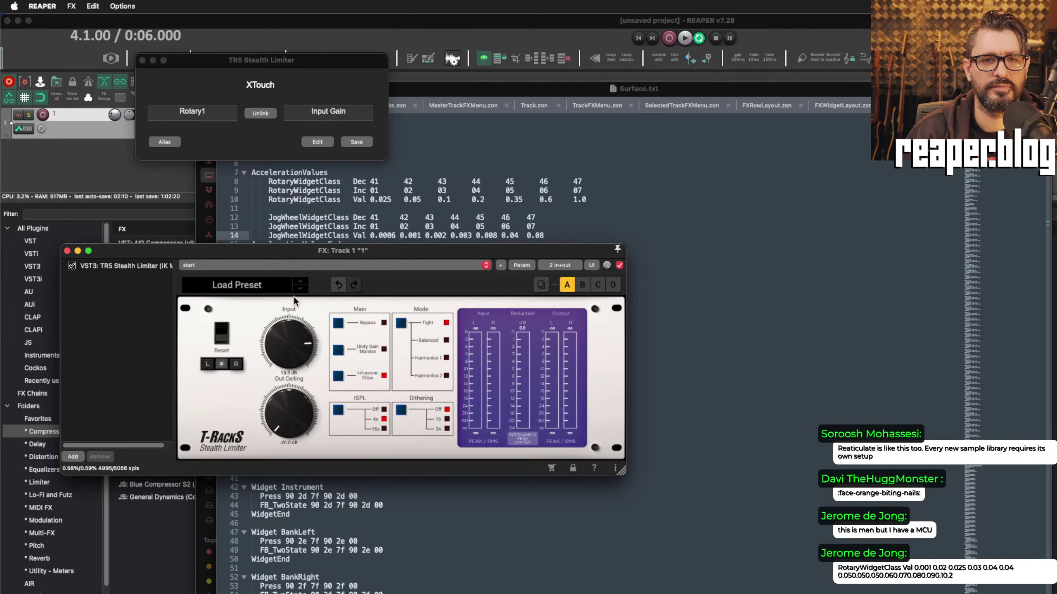
# Step: Examine the available Steps values for the Rotary1 Input Gain mapping and close its settings without changing them
pyautogui.click(316, 142)
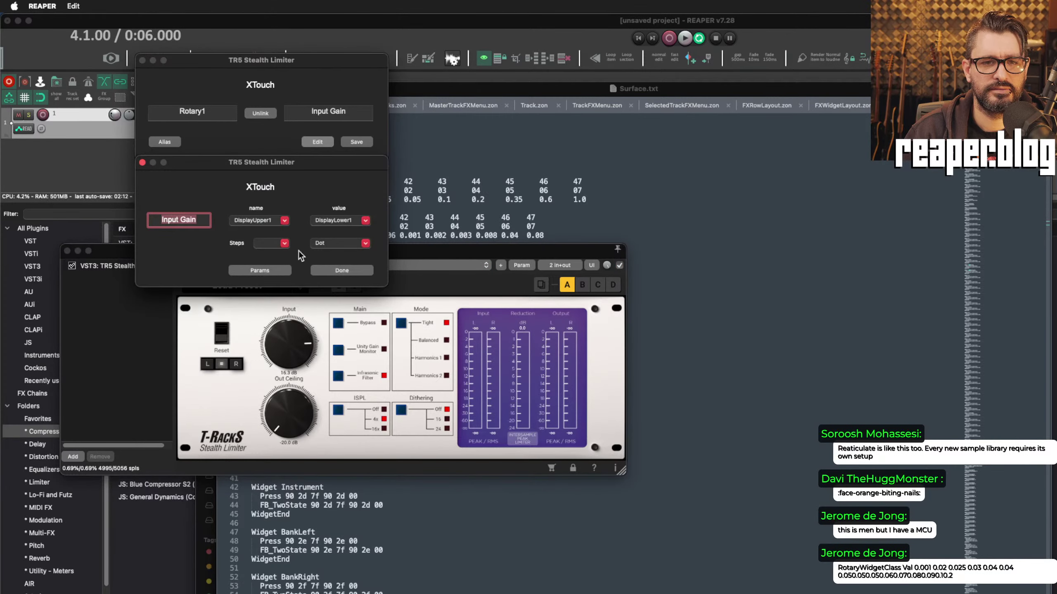
pyautogui.click(285, 243)
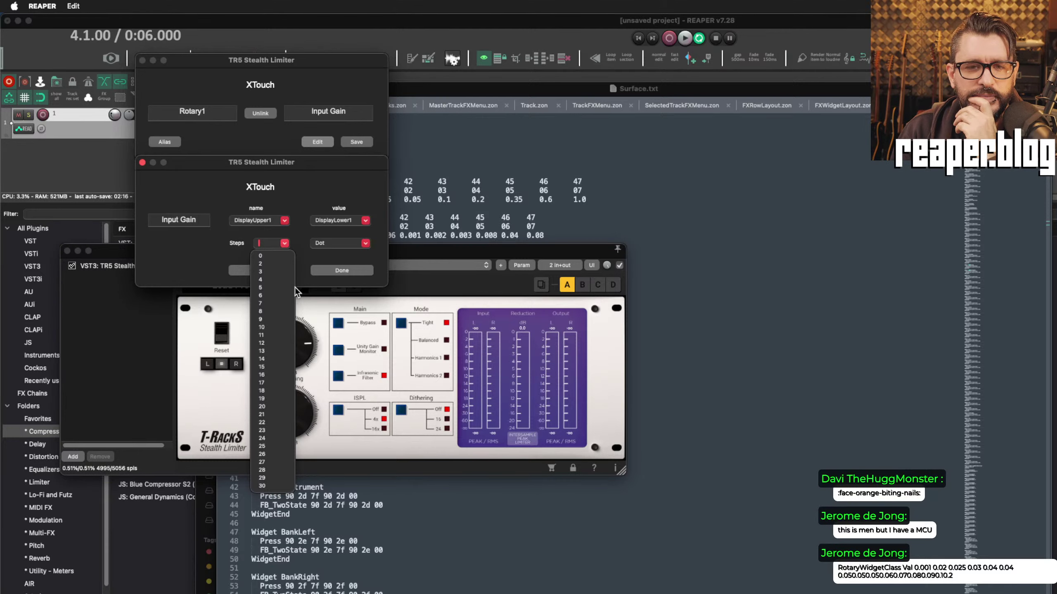
pyautogui.click(304, 254)
pyautogui.click(291, 248)
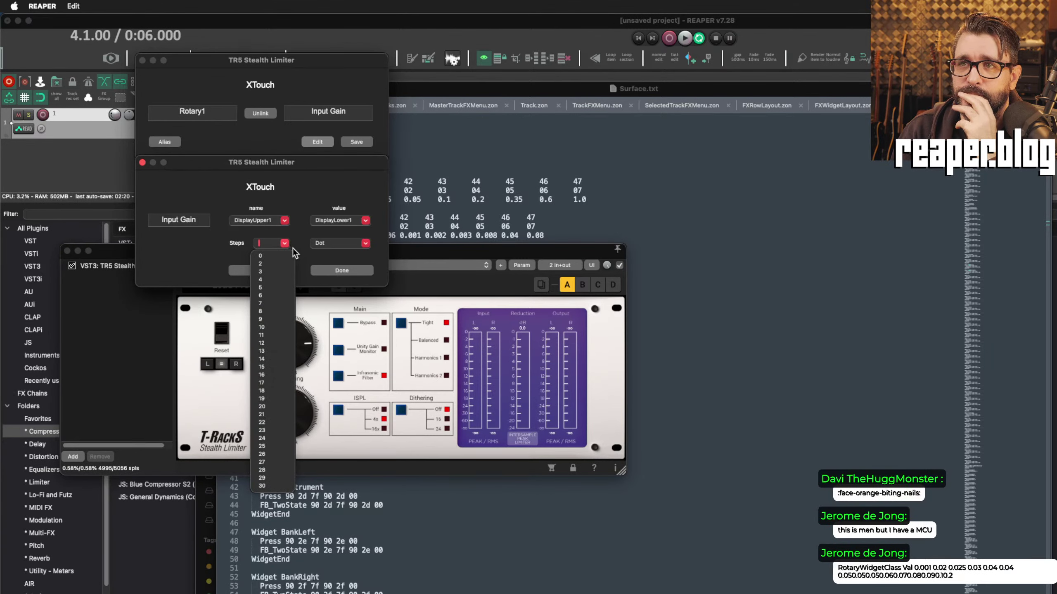
pyautogui.click(292, 248)
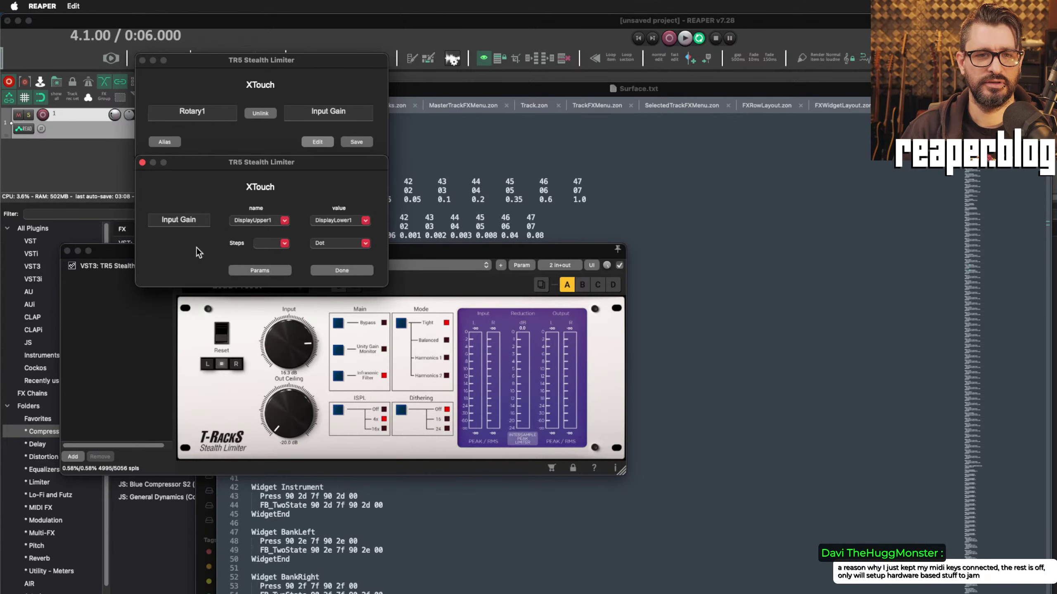
pyautogui.click(142, 162)
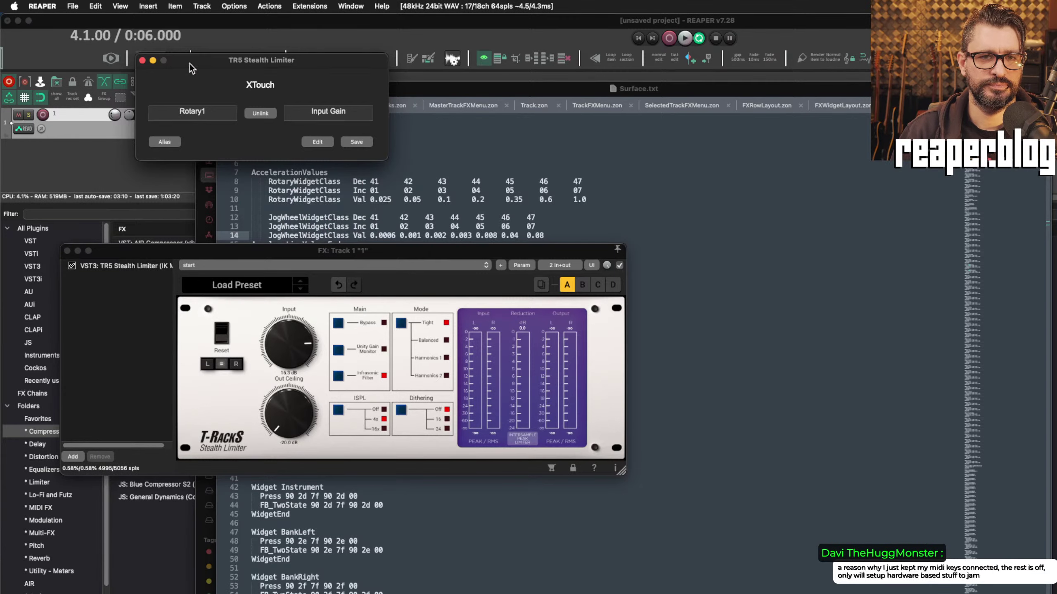
# Step: Move the mapping and FX windows apart and toggle the Stealth Limiter's Bypass on and off
pyautogui.moveTo(190, 62); pyautogui.dragTo(170, 105)
pyautogui.moveTo(253, 253); pyautogui.dragTo(345, 273)
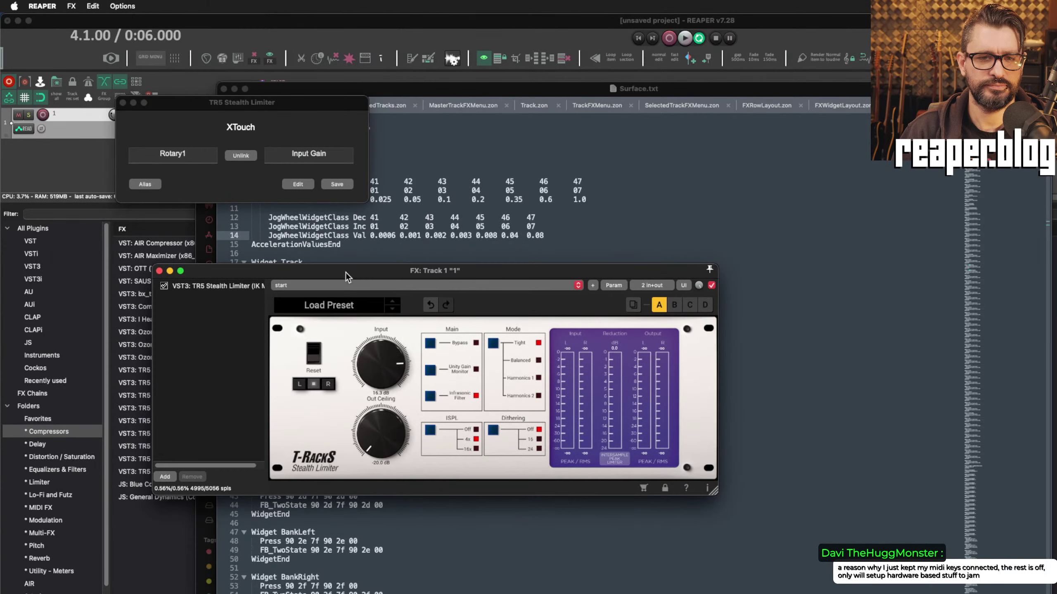
pyautogui.click(430, 345)
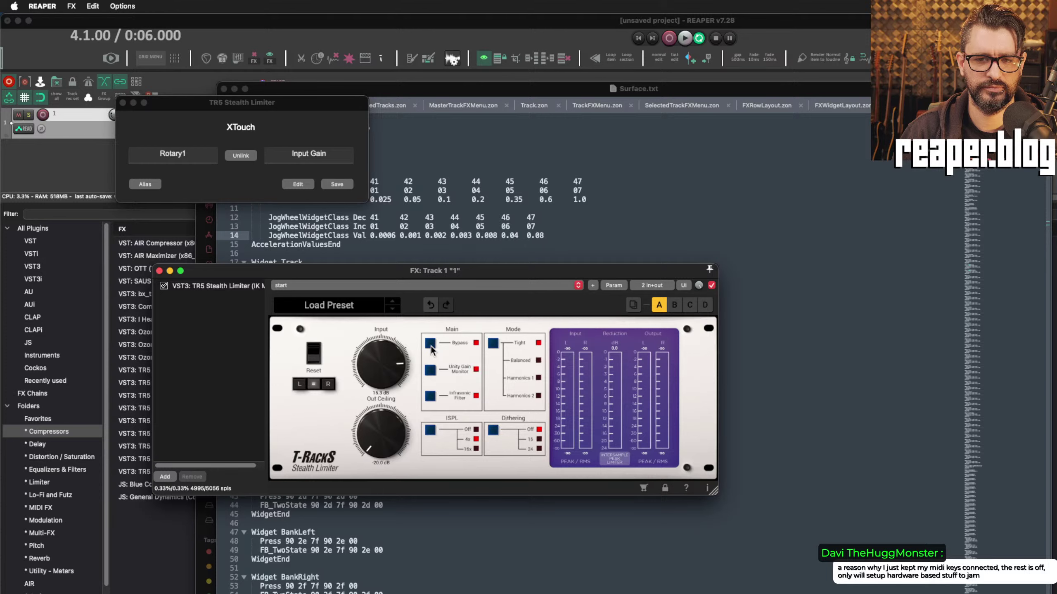
pyautogui.click(430, 346)
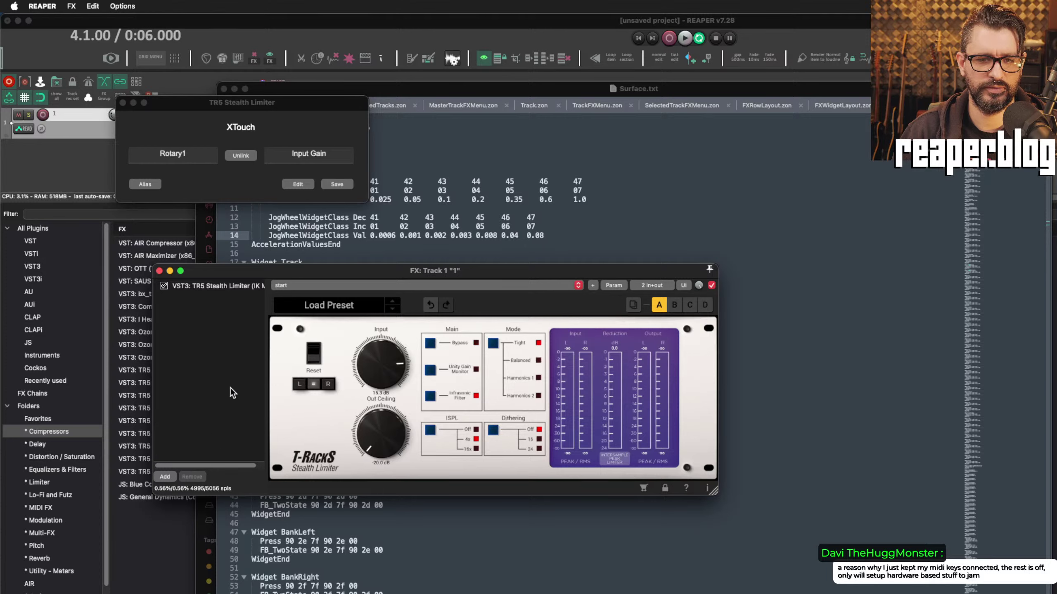
# Step: Remove the TR5 Stealth Limiter from track 1's FX chain
pyautogui.click(226, 291)
pyautogui.click(199, 479)
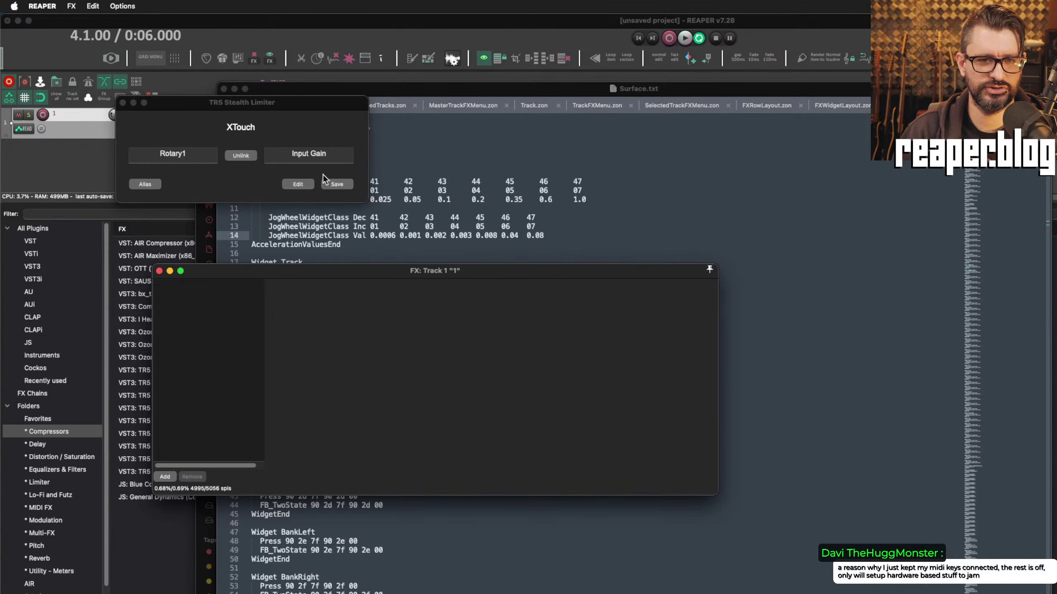
# Step: Close the TR5 Stealth Limiter mapping window, return to REAPER and move track 1's FX window clear of the plugin list
pyautogui.moveTo(186, 104); pyautogui.dragTo(232, 181)
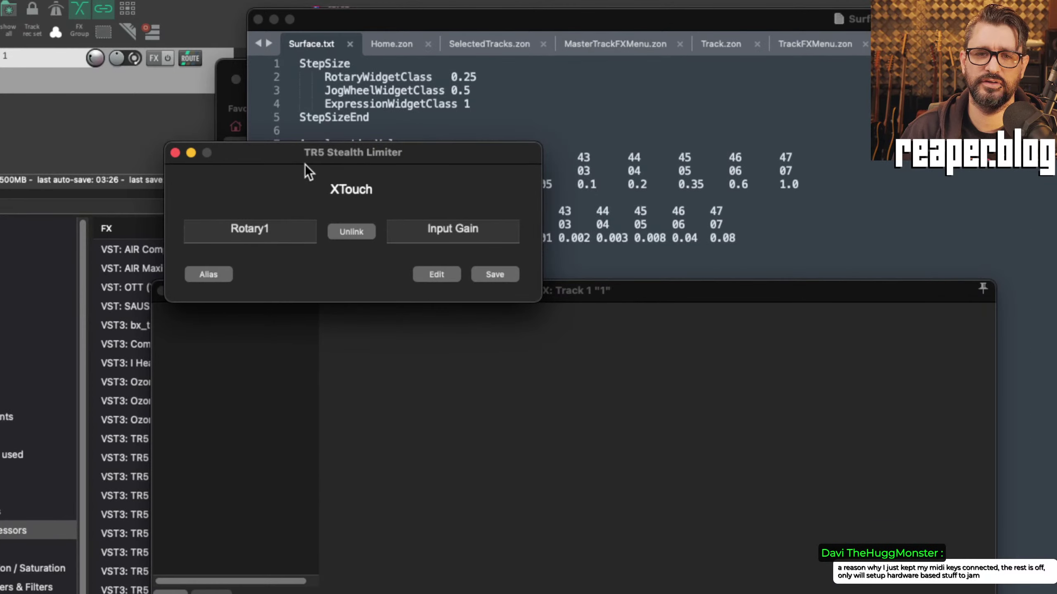
pyautogui.moveTo(304, 164)
pyautogui.mouseDown()
pyautogui.moveTo(310, 193)
pyautogui.moveTo(344, 172)
pyautogui.moveTo(299, 159)
pyautogui.mouseUp()
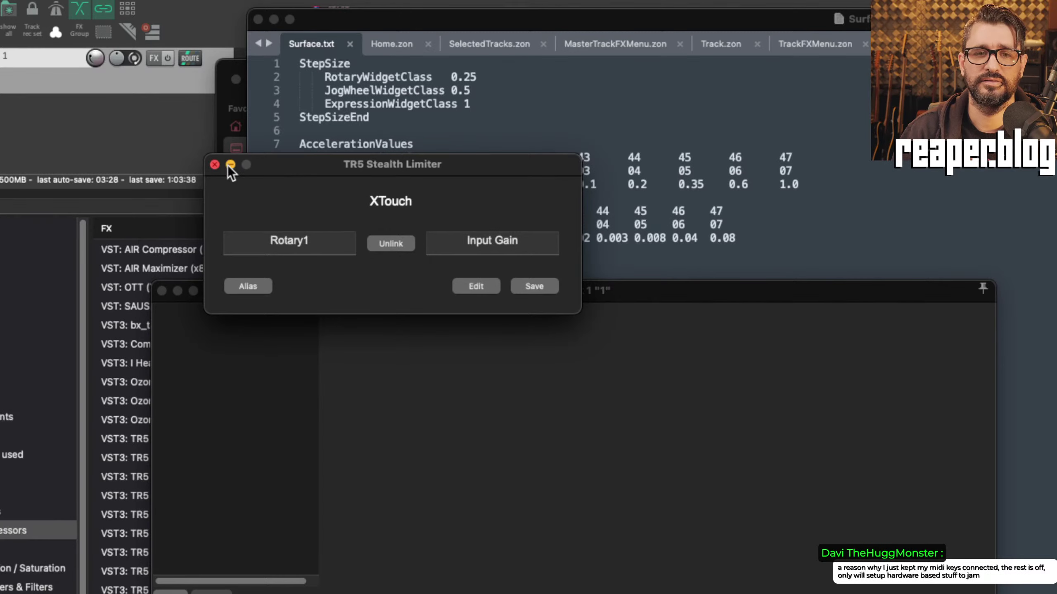
pyautogui.click(215, 165)
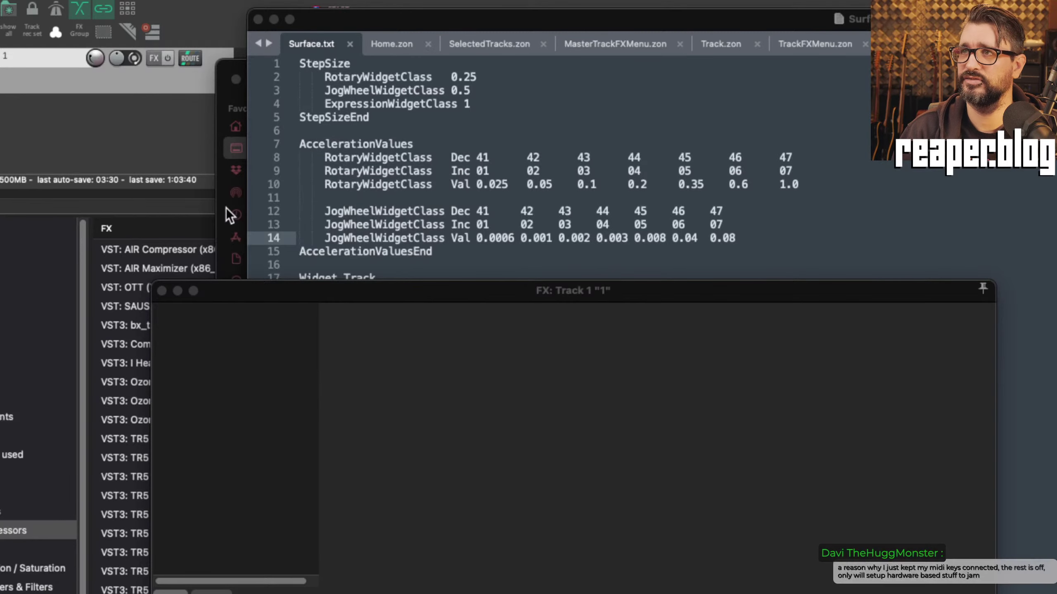
pyautogui.click(261, 369)
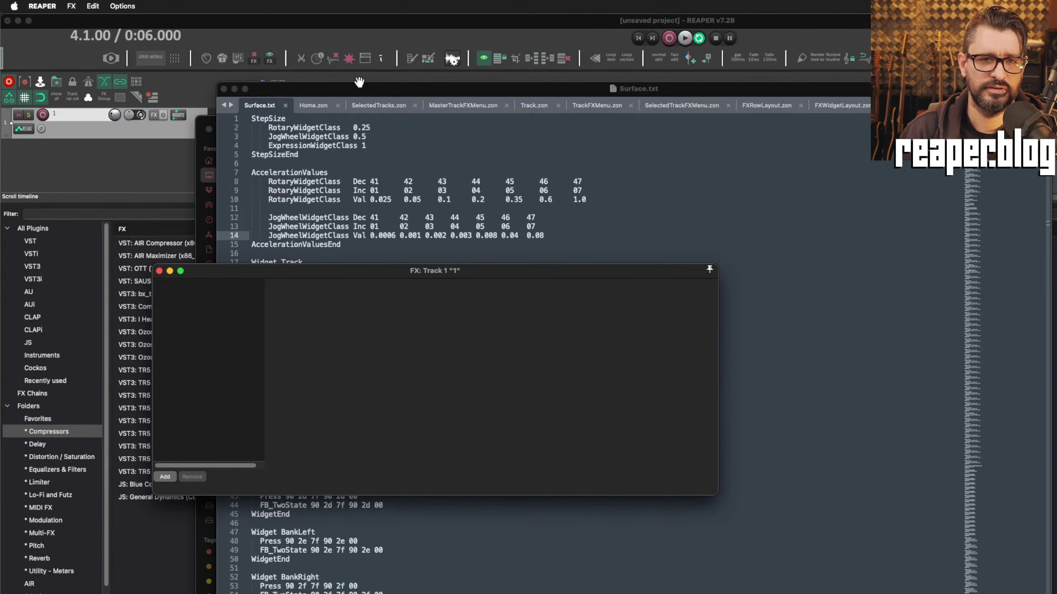
pyautogui.moveTo(327, 95); pyautogui.dragTo(615, 122)
pyautogui.click(187, 162)
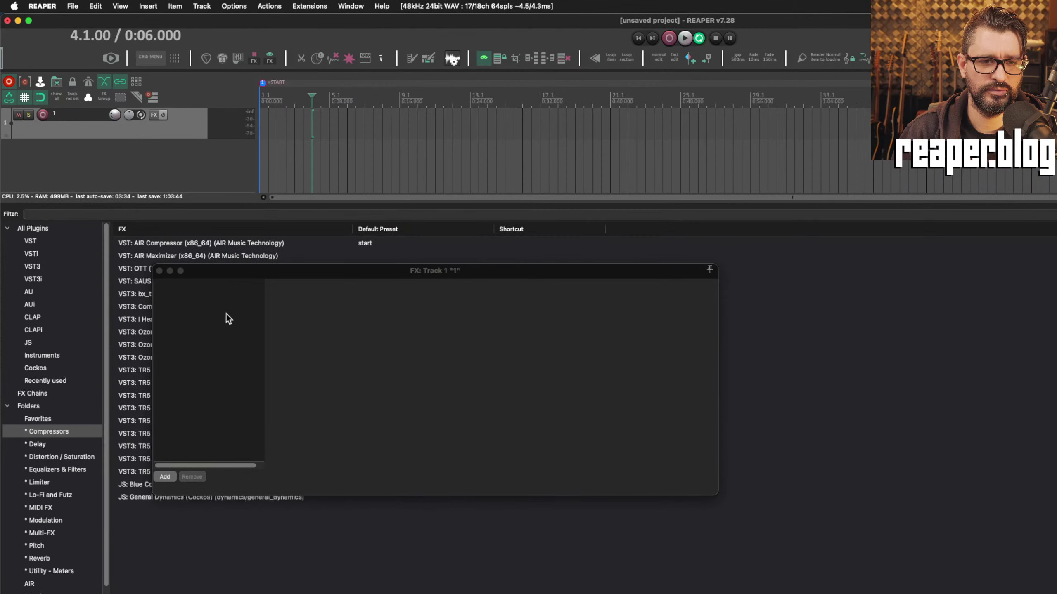
pyautogui.moveTo(224, 271); pyautogui.dragTo(431, 287)
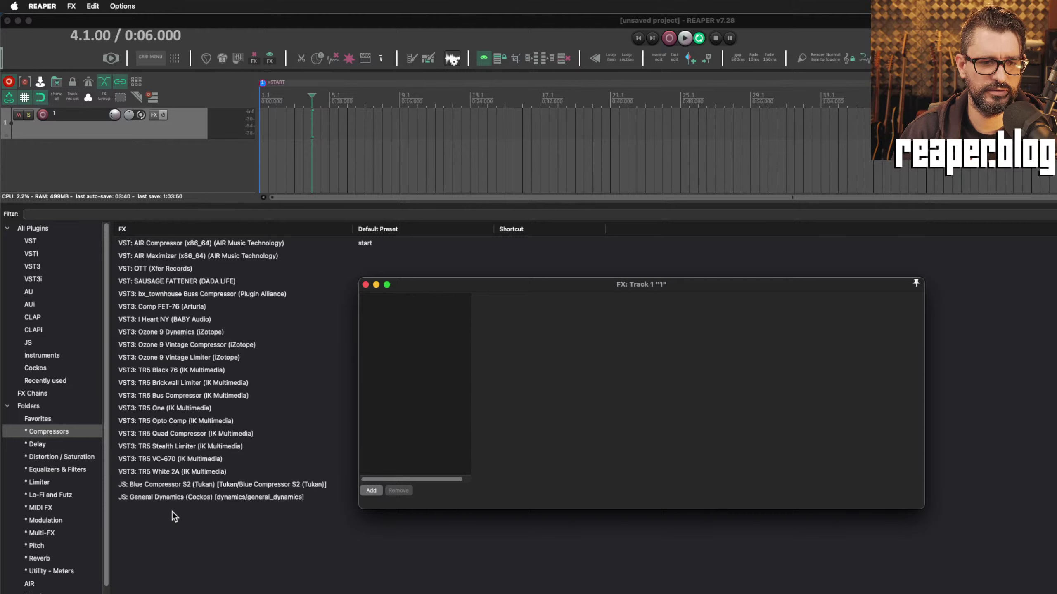
# Step: Try adding the TR5 VC-670 compressor to track 1's FX chain and remove it again
pyautogui.click(175, 459)
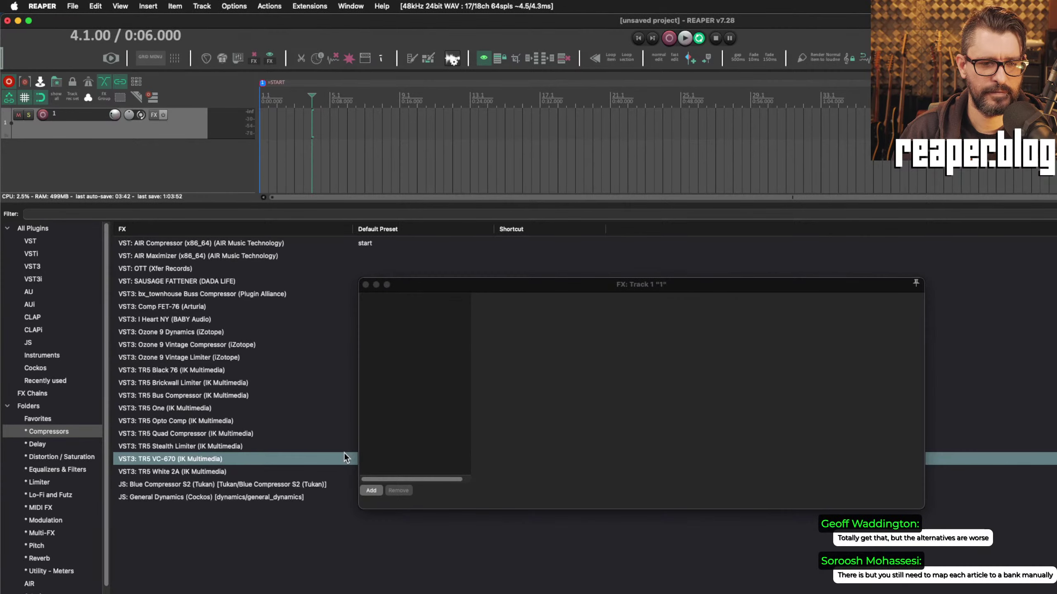
pyautogui.moveTo(423, 504); pyautogui.dragTo(483, 361)
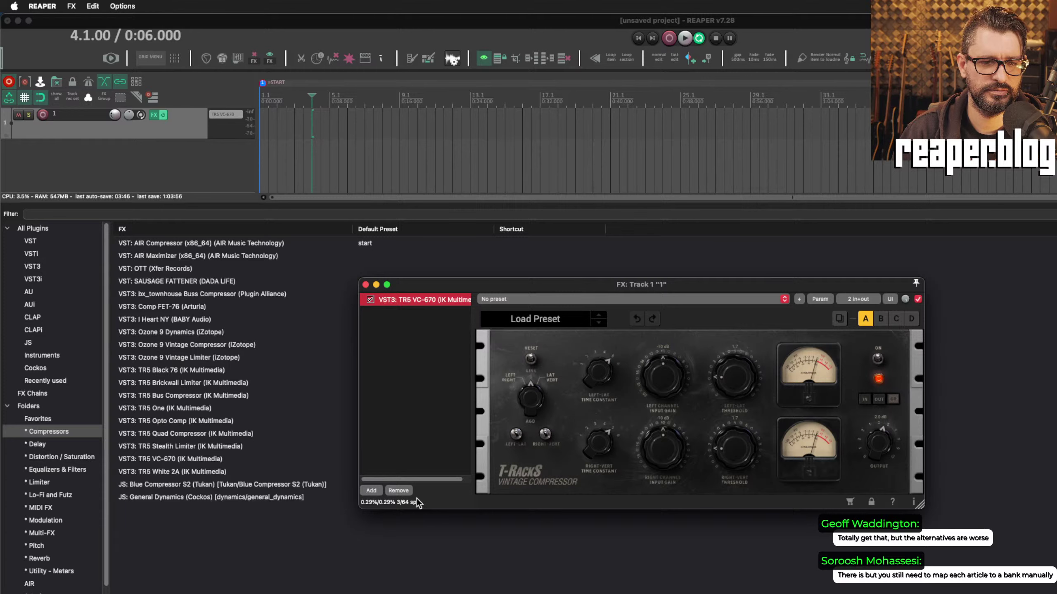
pyautogui.click(398, 490)
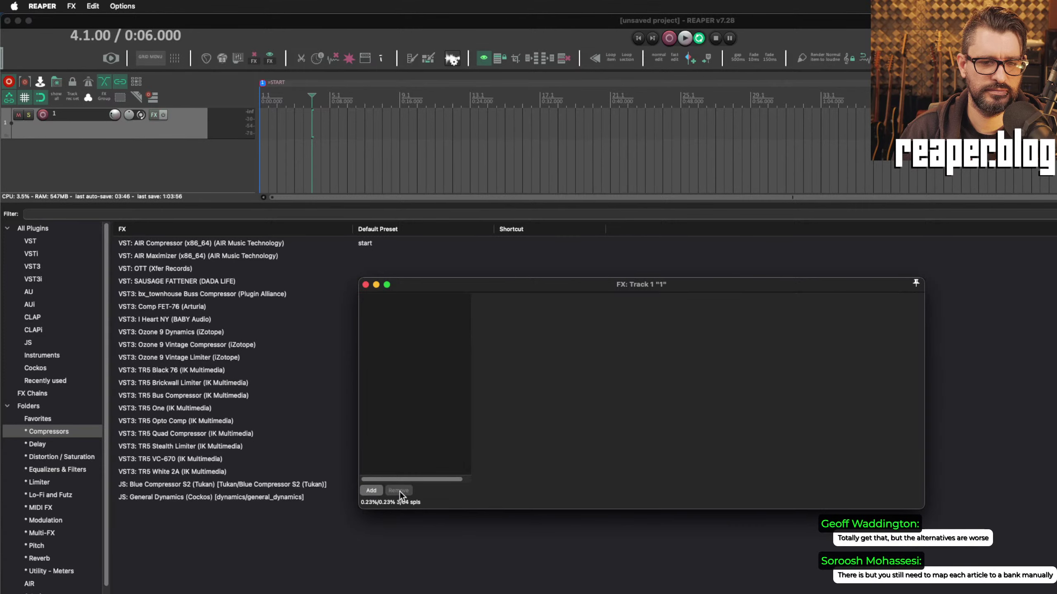
# Step: Add TR5 EQP-1A from the Equalizers & Filters folder to track 1 and move its FX window away from the plugin list
pyautogui.click(45, 479)
pyautogui.click(67, 480)
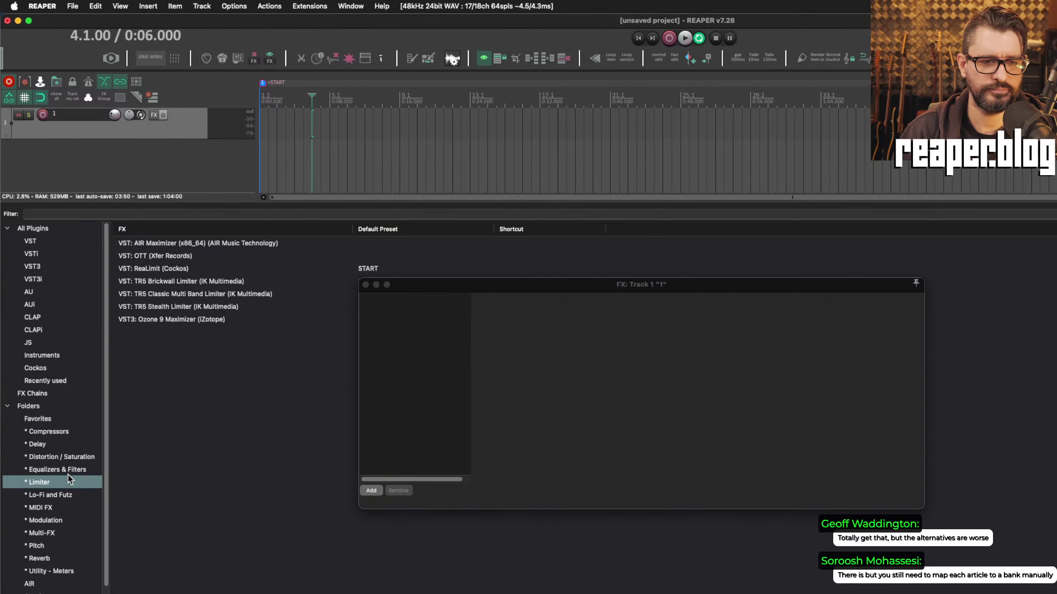
pyautogui.click(71, 470)
pyautogui.click(183, 292)
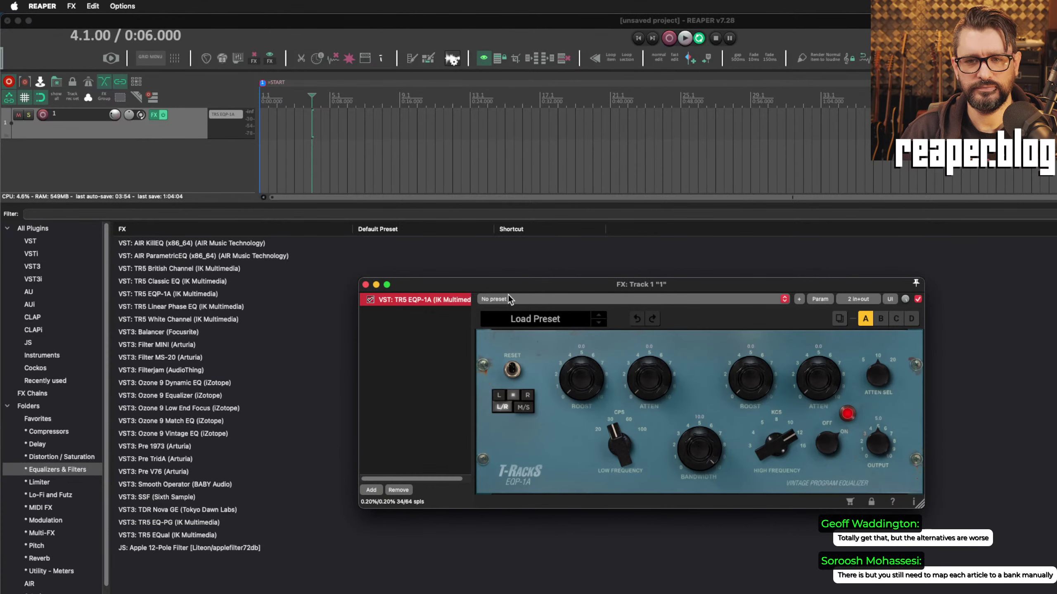
pyautogui.moveTo(508, 285); pyautogui.dragTo(171, 82)
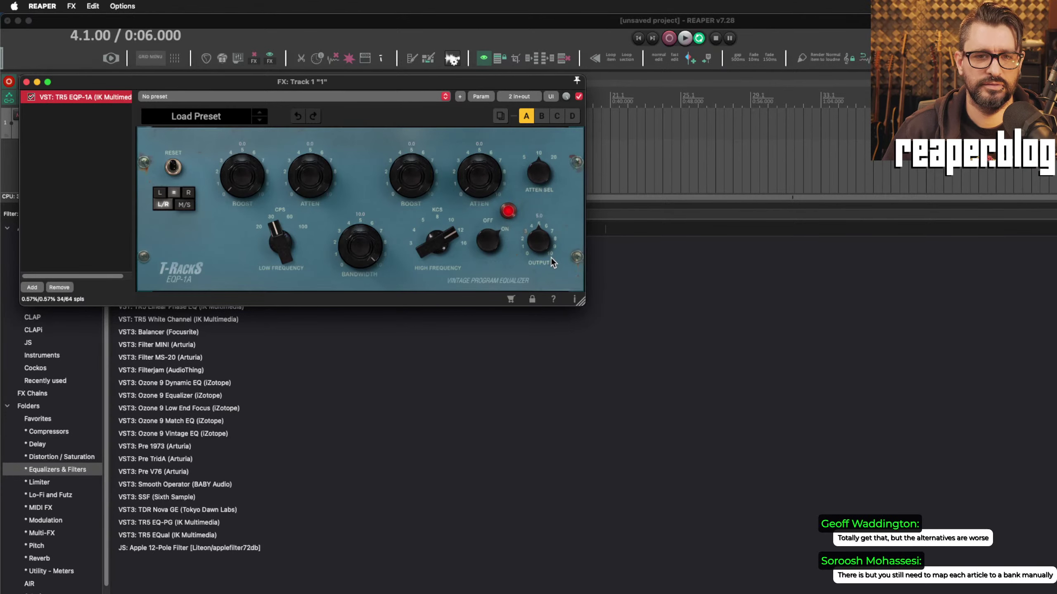
# Step: Map the EQP-1A's low-frequency CPS knob to Rotary1 and open the mapping's settings beside the mapping window
pyautogui.moveTo(287, 241); pyautogui.dragTo(307, 252)
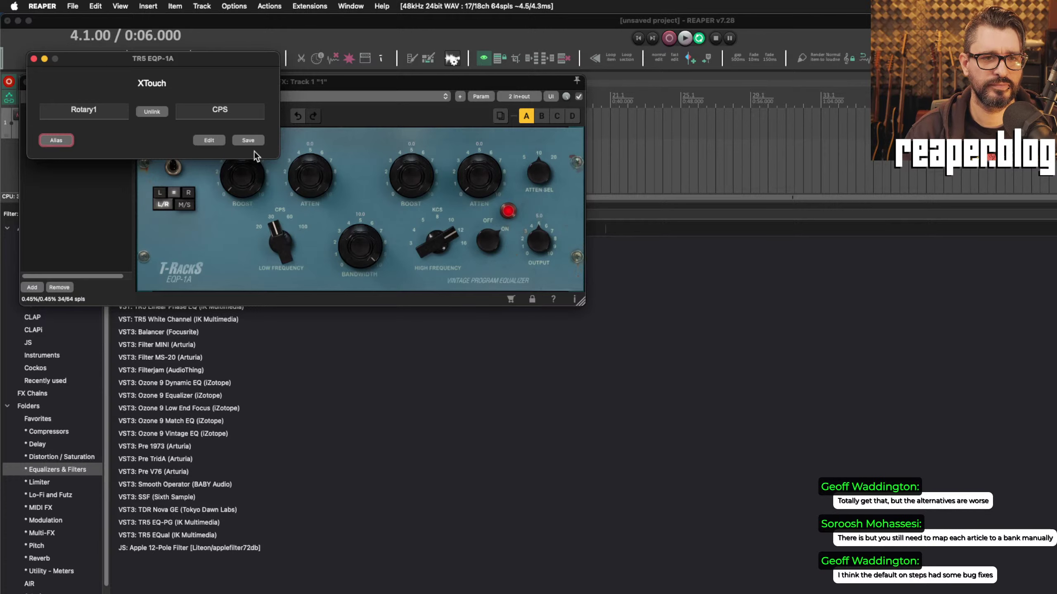
pyautogui.click(211, 139)
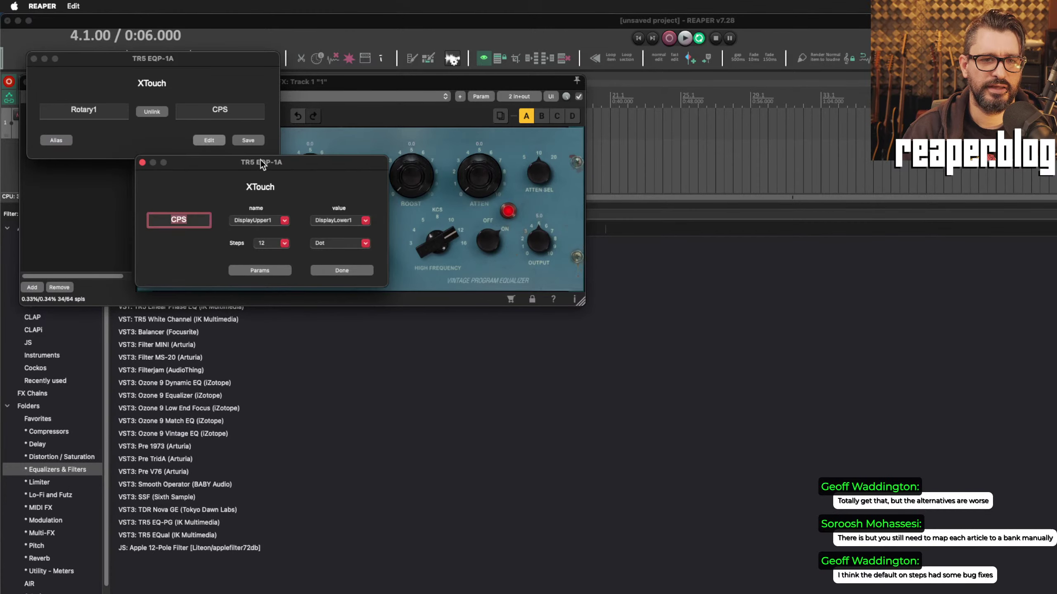
pyautogui.moveTo(261, 160); pyautogui.dragTo(415, 38)
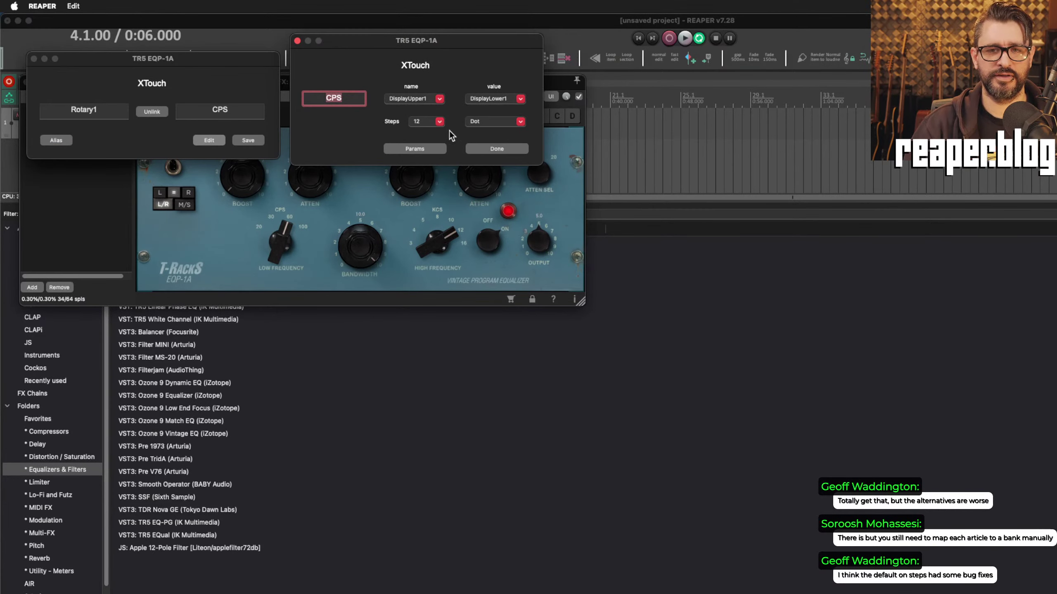
# Step: Try 4 Steps for the Rotary1 CPS mapping, testing the knob's response, and restore the value to 12
pyautogui.click(440, 123)
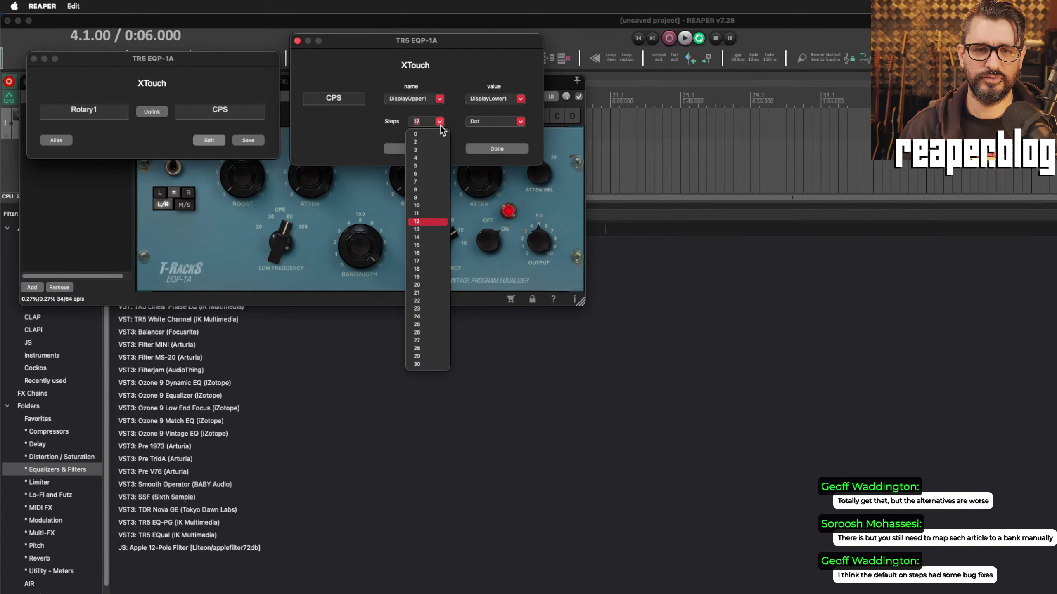
pyautogui.click(451, 125)
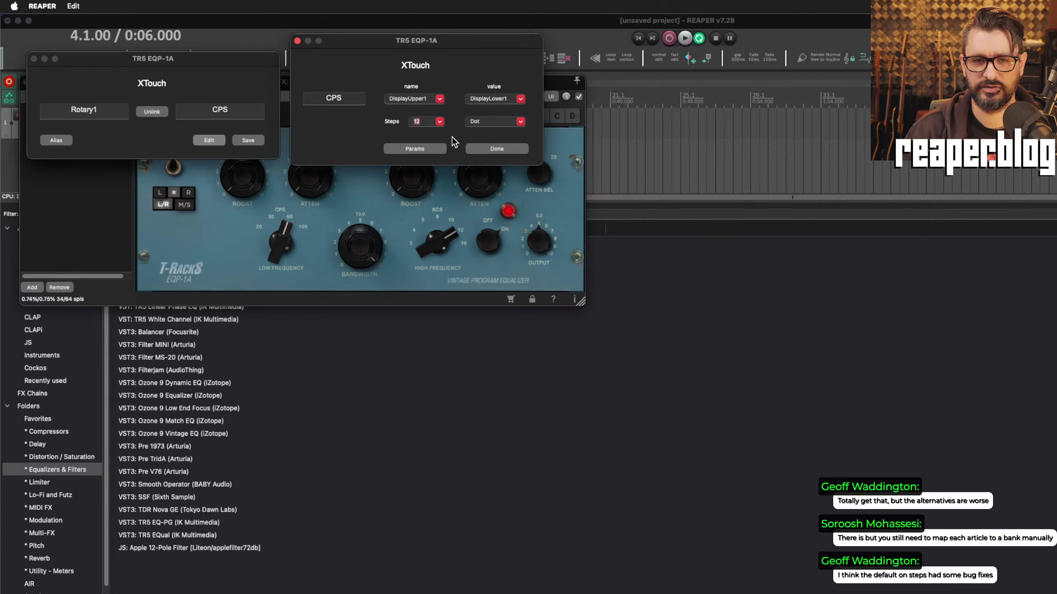
pyautogui.click(437, 121)
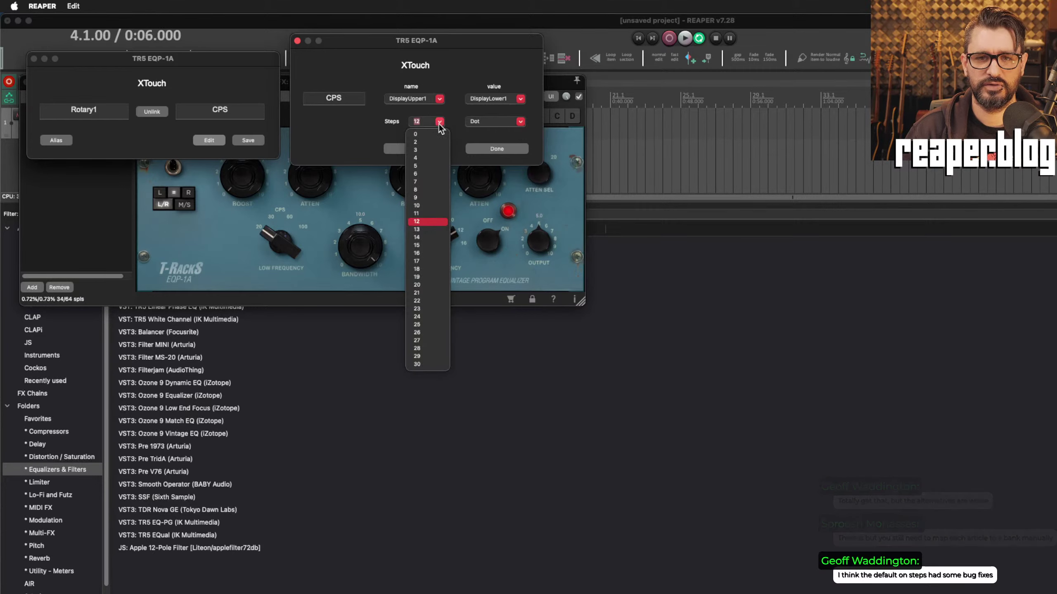
pyautogui.click(423, 156)
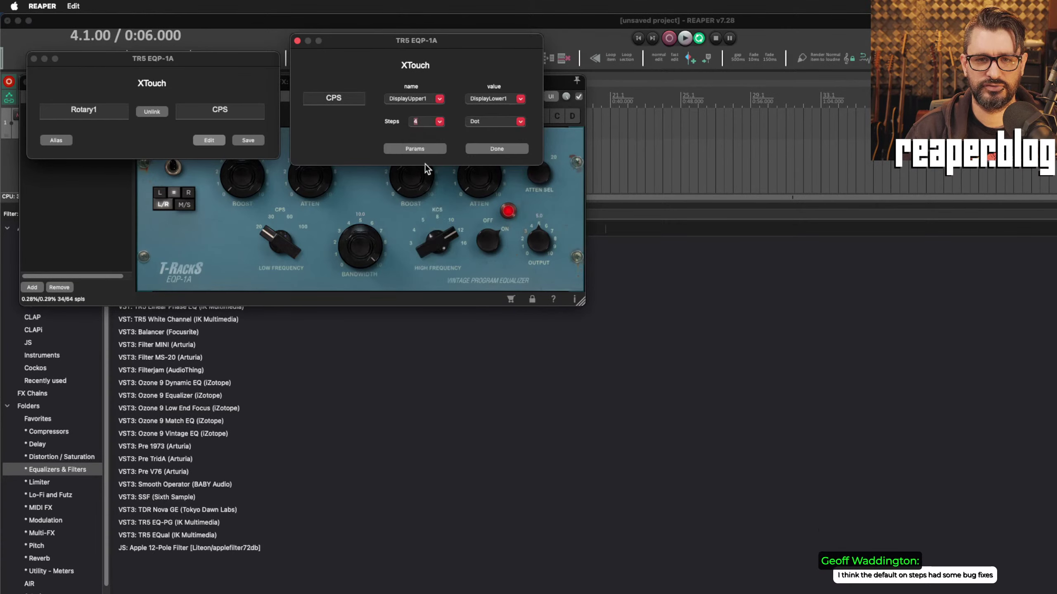
pyautogui.click(439, 121)
pyautogui.click(453, 133)
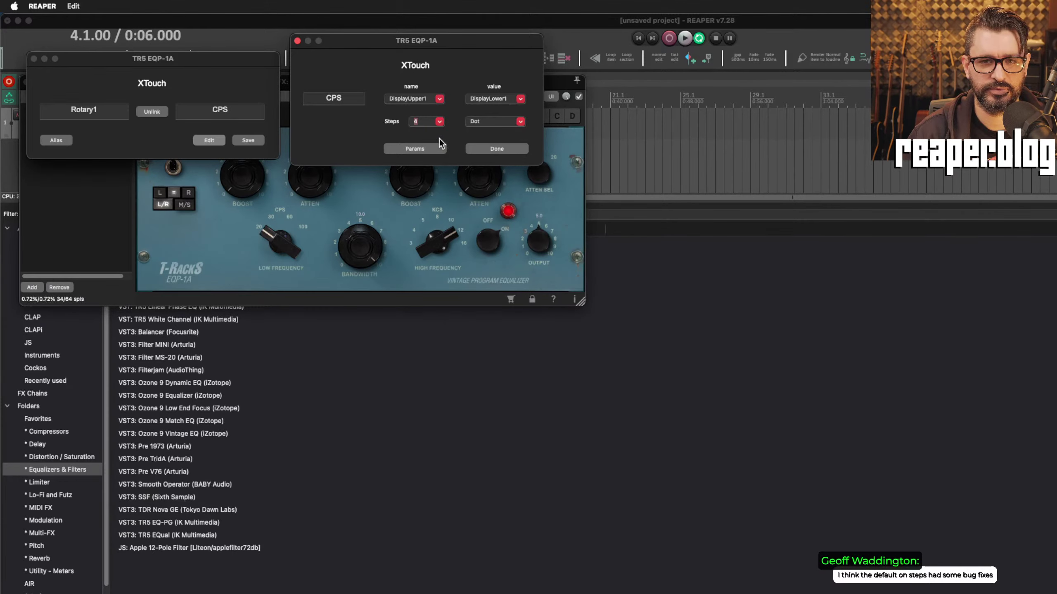
pyautogui.click(439, 121)
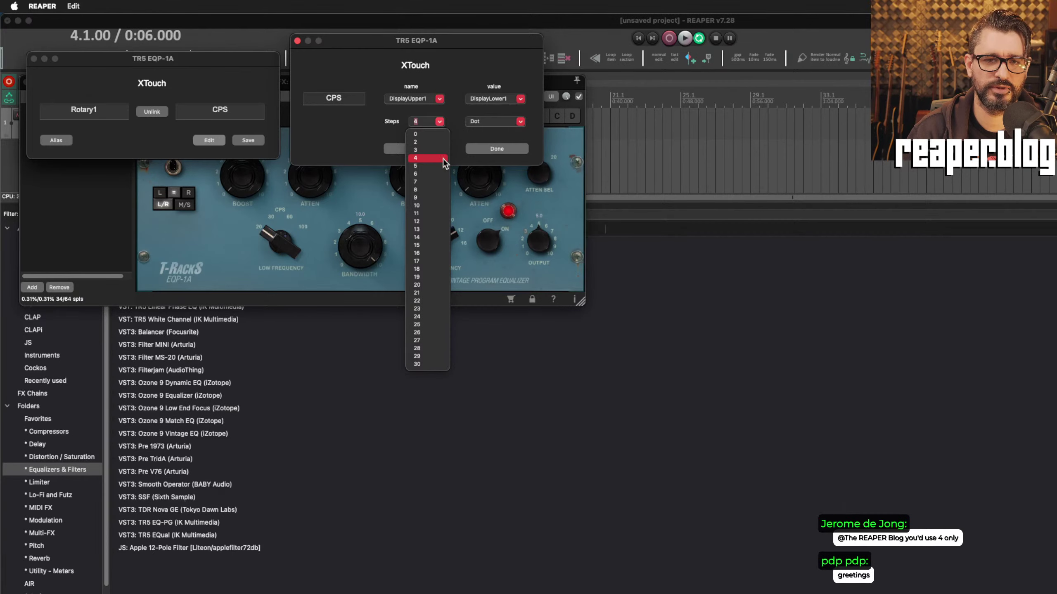
pyautogui.click(424, 220)
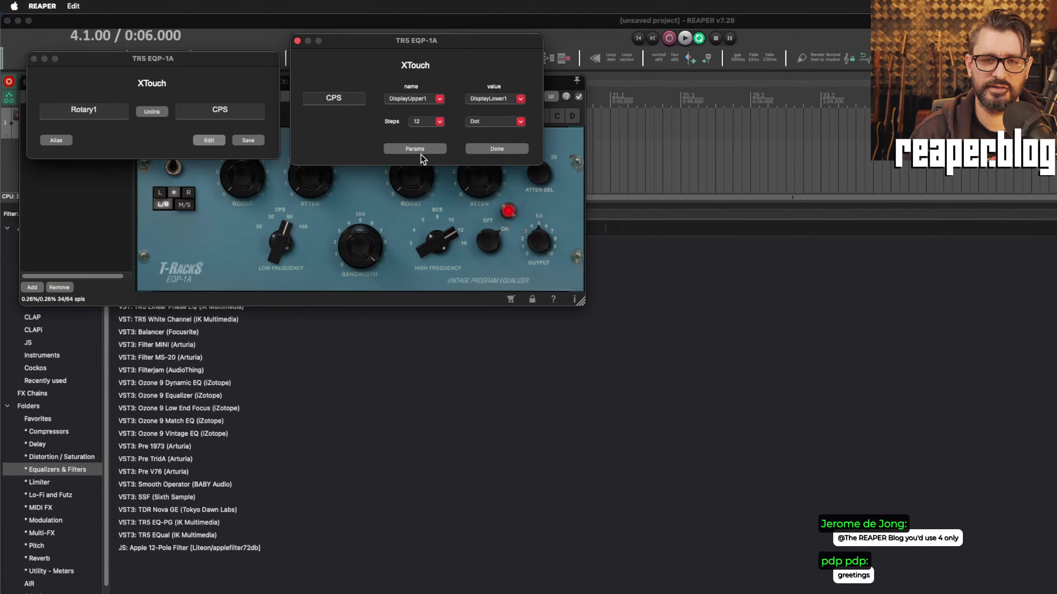
# Step: Try 8 and 0 Steps for the Rotary1 CPS mapping, returning the value to 12 after each test
pyautogui.click(438, 122)
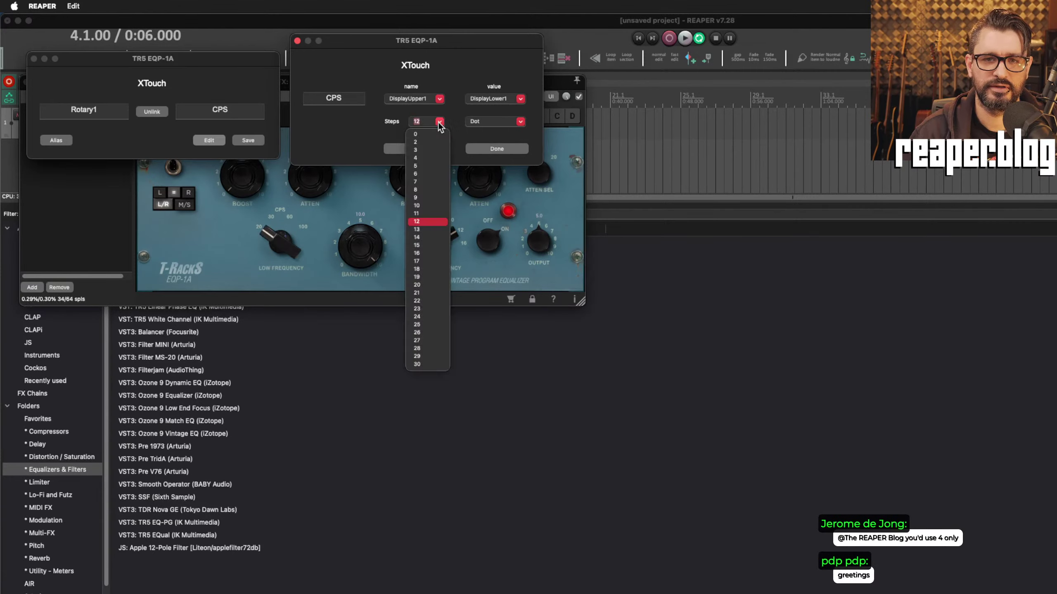
pyautogui.click(430, 190)
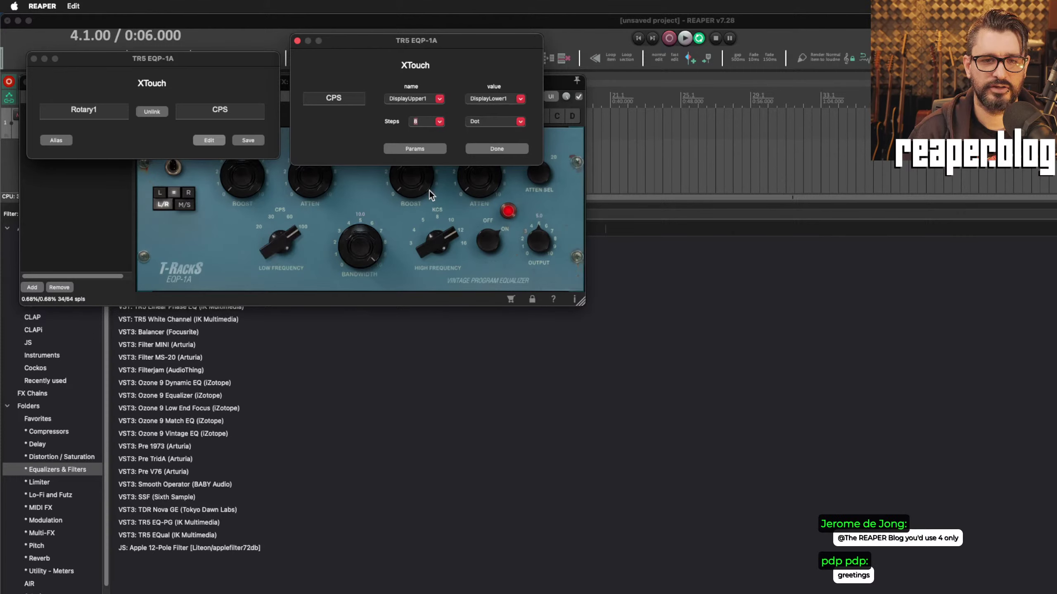
pyautogui.click(437, 121)
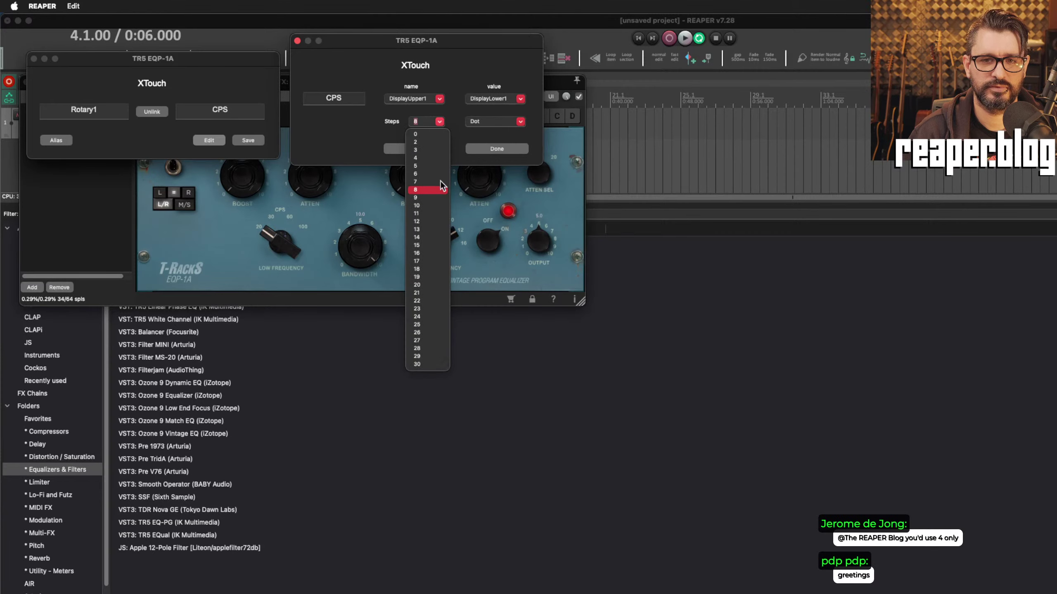
pyautogui.click(424, 224)
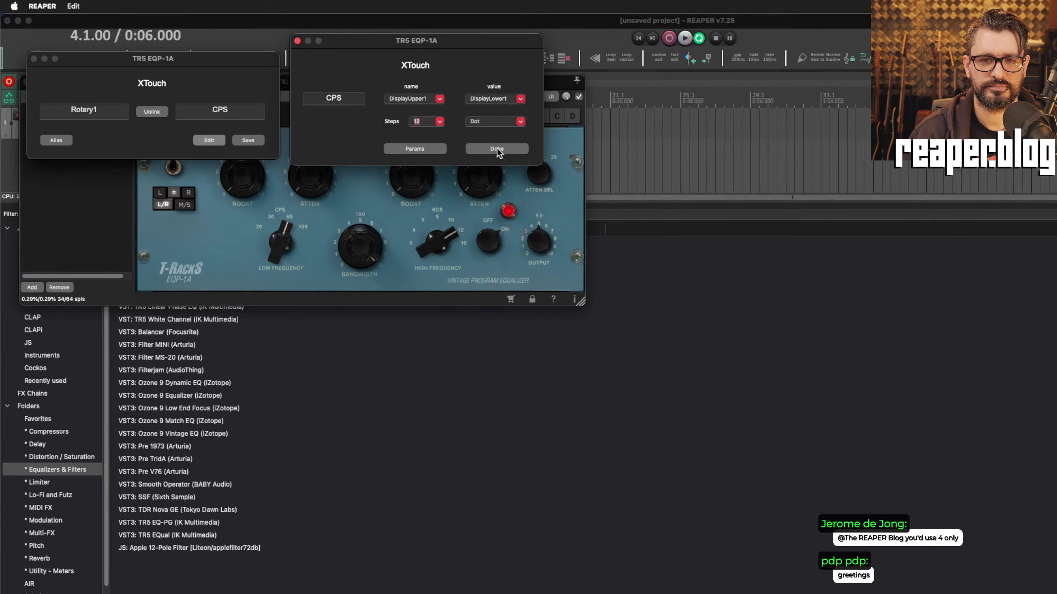
pyautogui.click(439, 121)
pyautogui.click(429, 131)
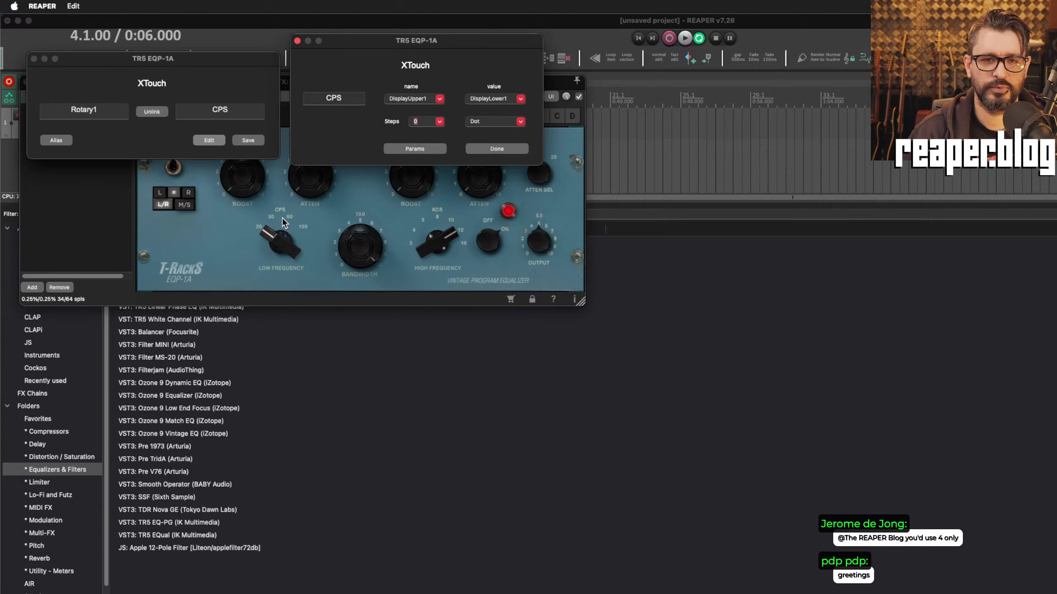
pyautogui.click(438, 121)
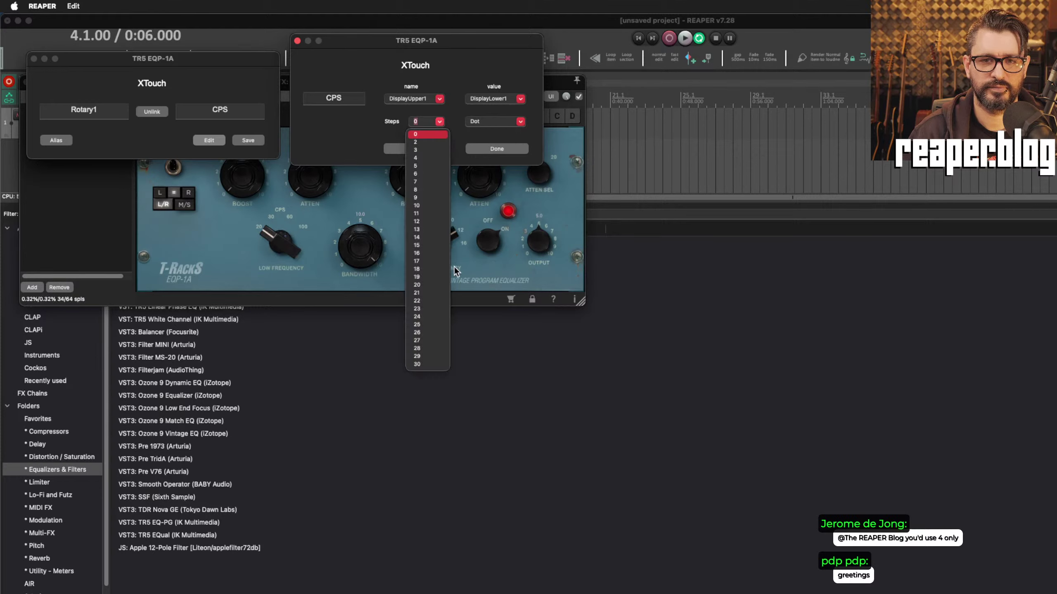
pyautogui.click(427, 224)
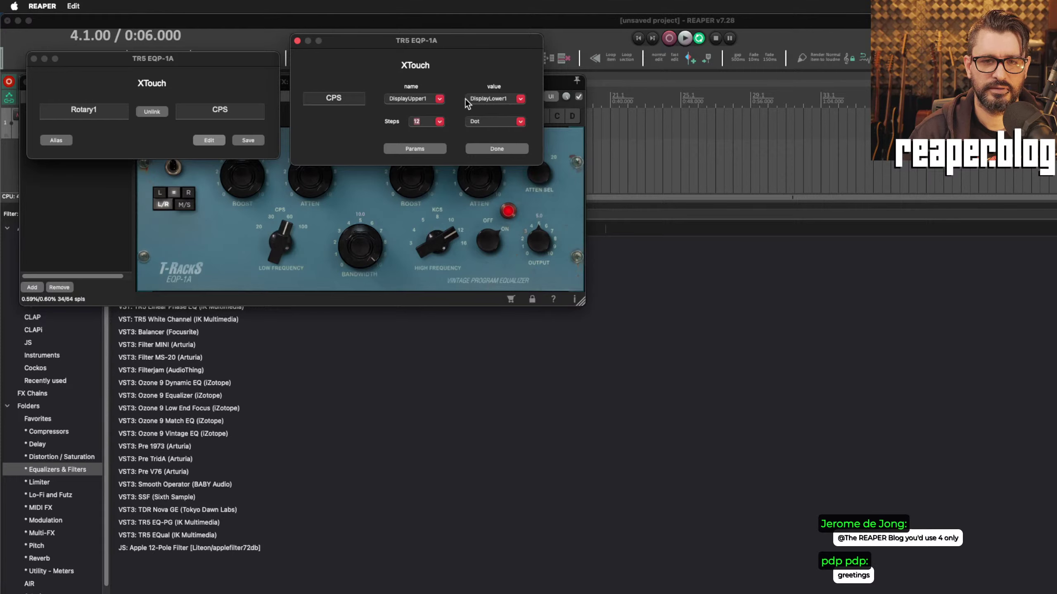
# Step: Try a Range minimum of .5 for the Rotary1 CPS mapping and reopen its parameter values to check the setting
pyautogui.click(416, 148)
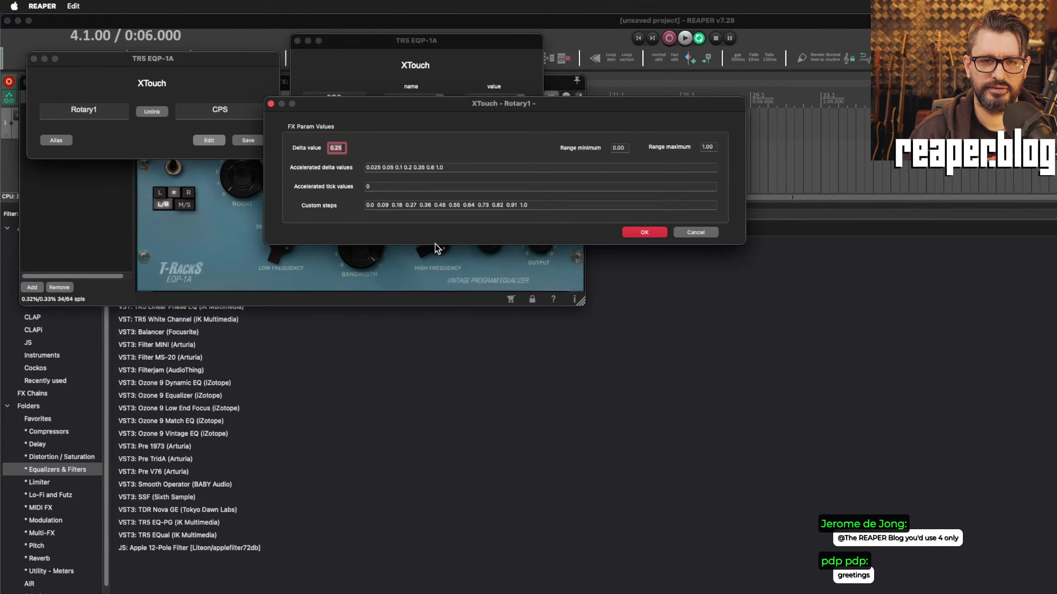
pyautogui.doubleClick(428, 205)
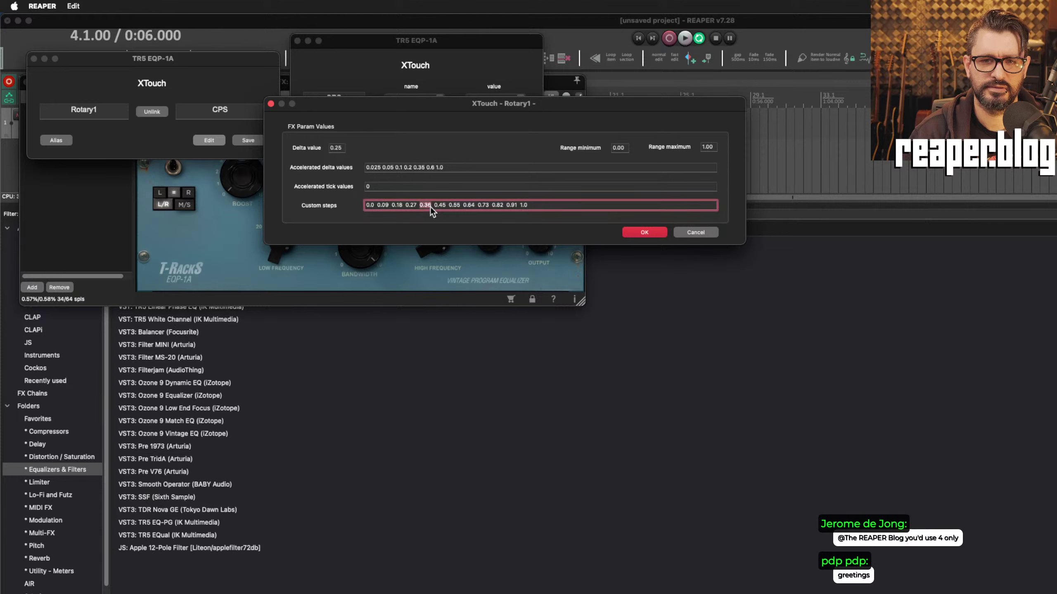
pyautogui.click(559, 205)
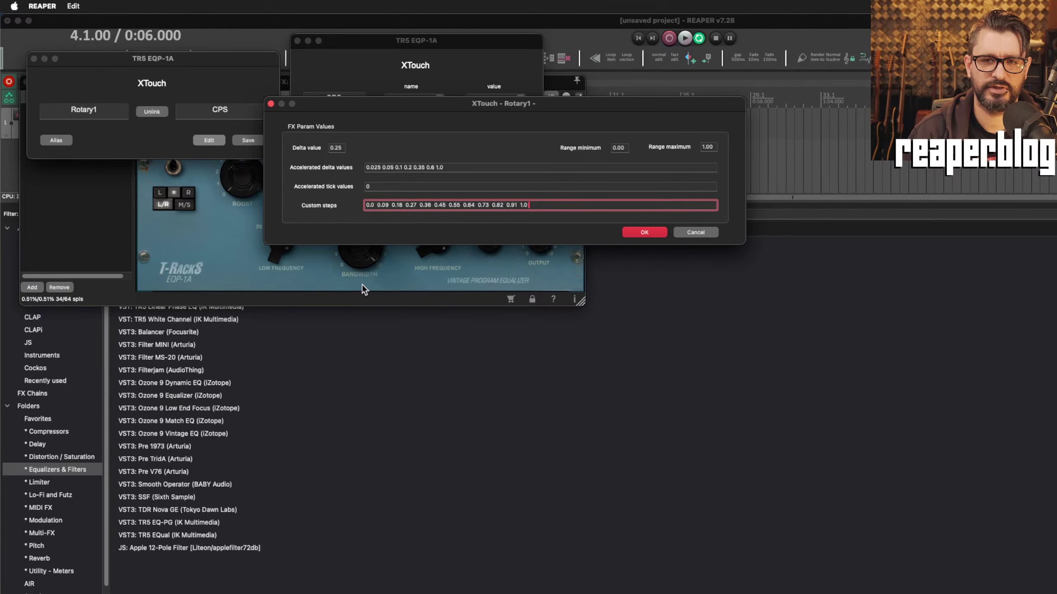
pyautogui.click(620, 149)
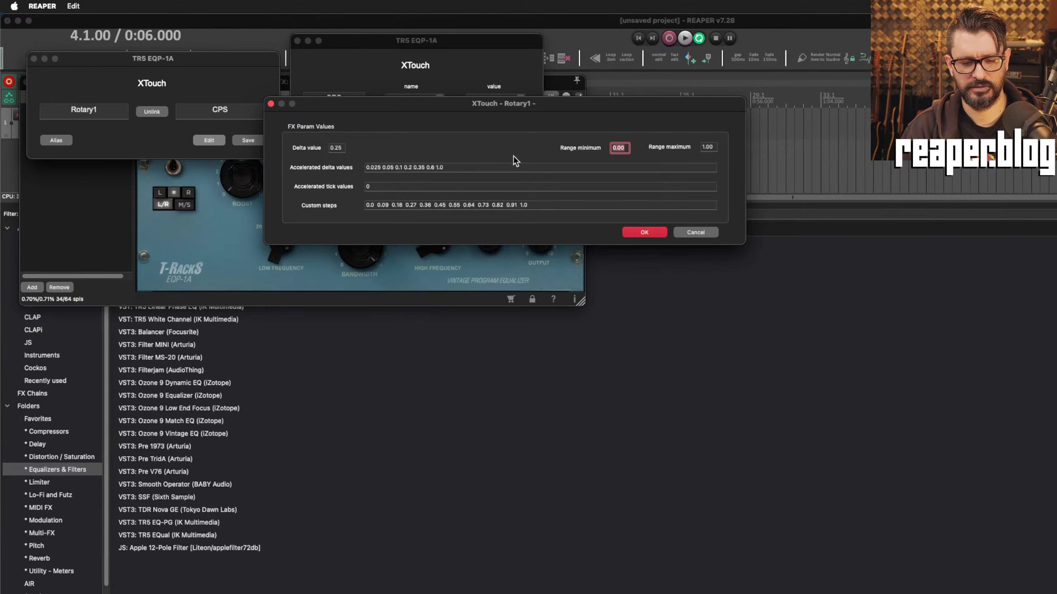
pyautogui.write('.5')
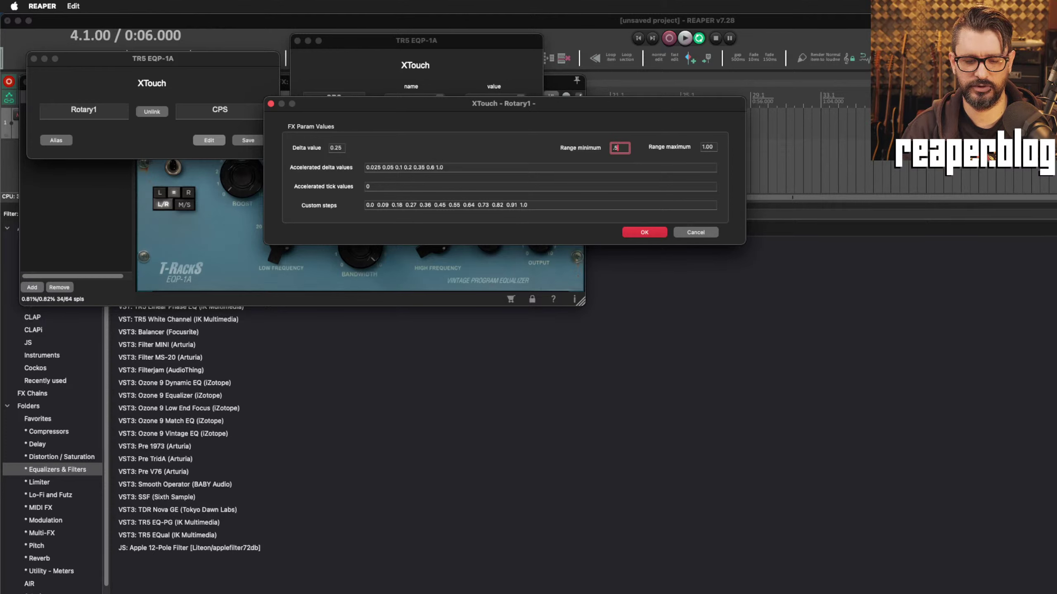
pyautogui.press('Tab')
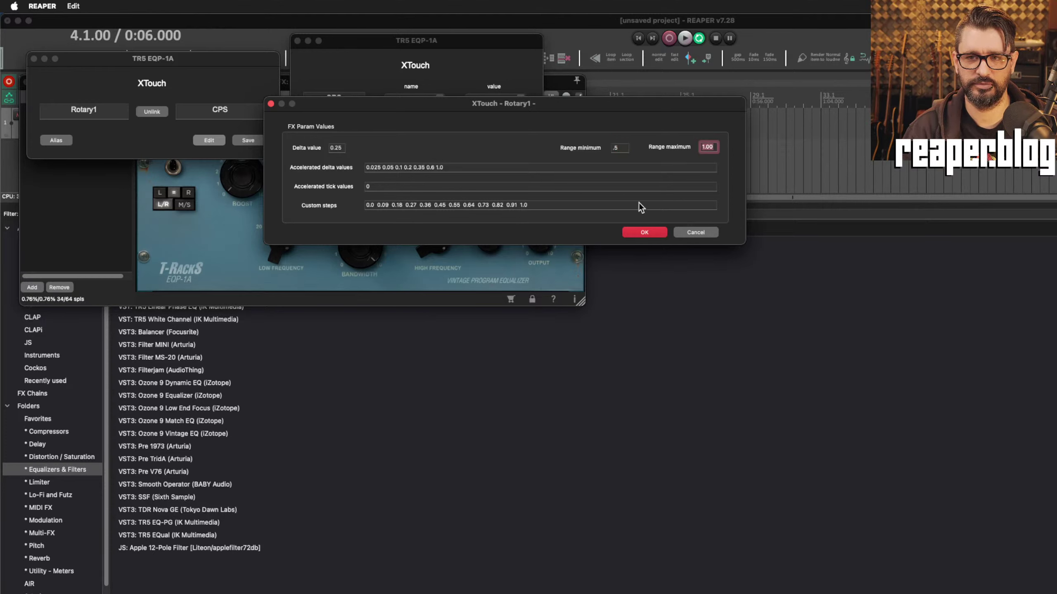
pyautogui.click(641, 231)
pyautogui.click(418, 150)
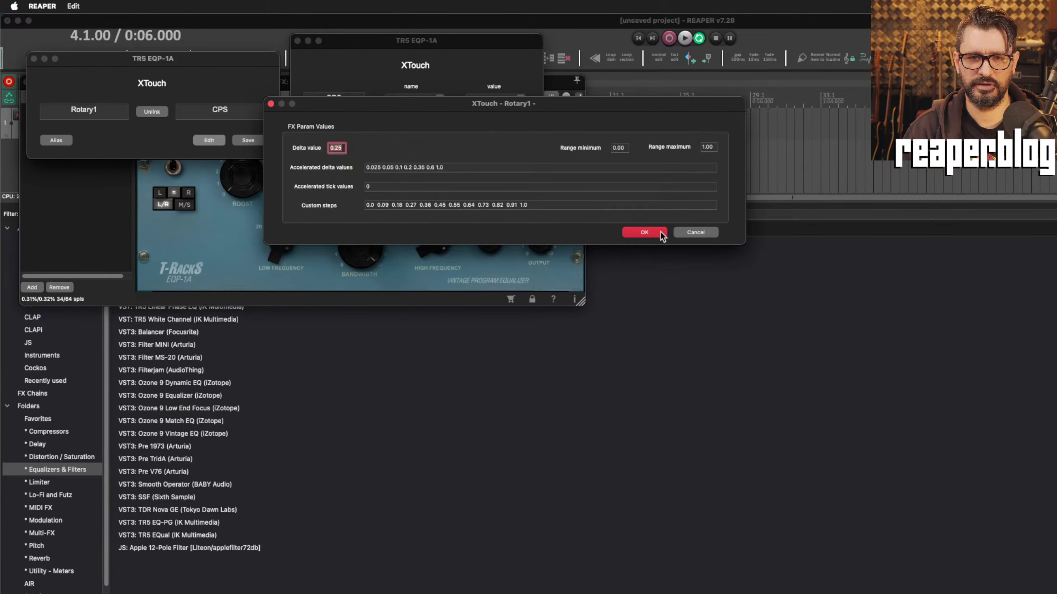
pyautogui.click(692, 231)
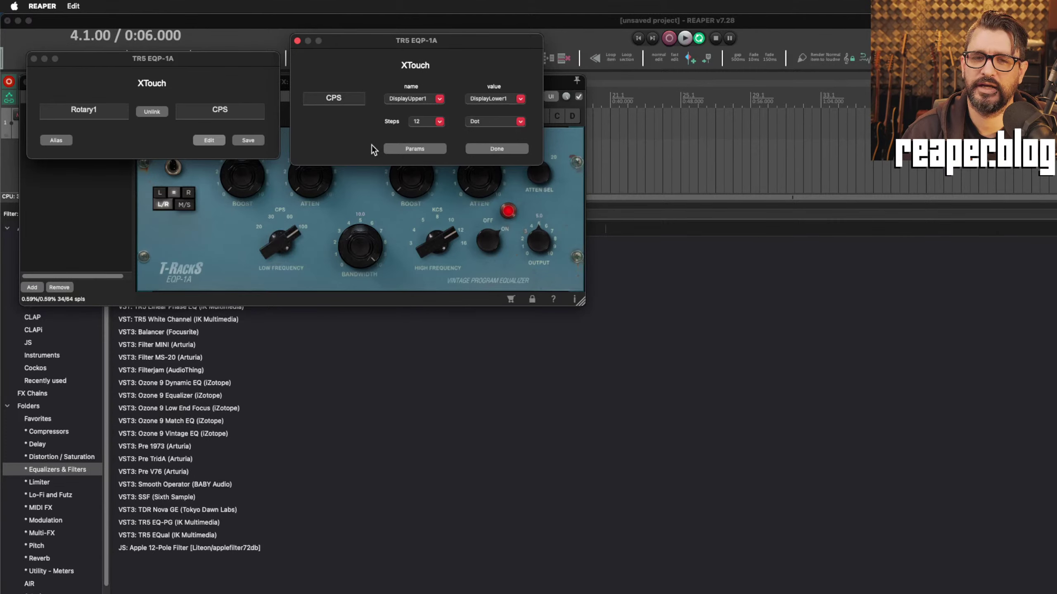
# Step: Try a Range minimum of 0.5, with the leading zero, in the Rotary1 CPS parameter values
pyautogui.click(414, 149)
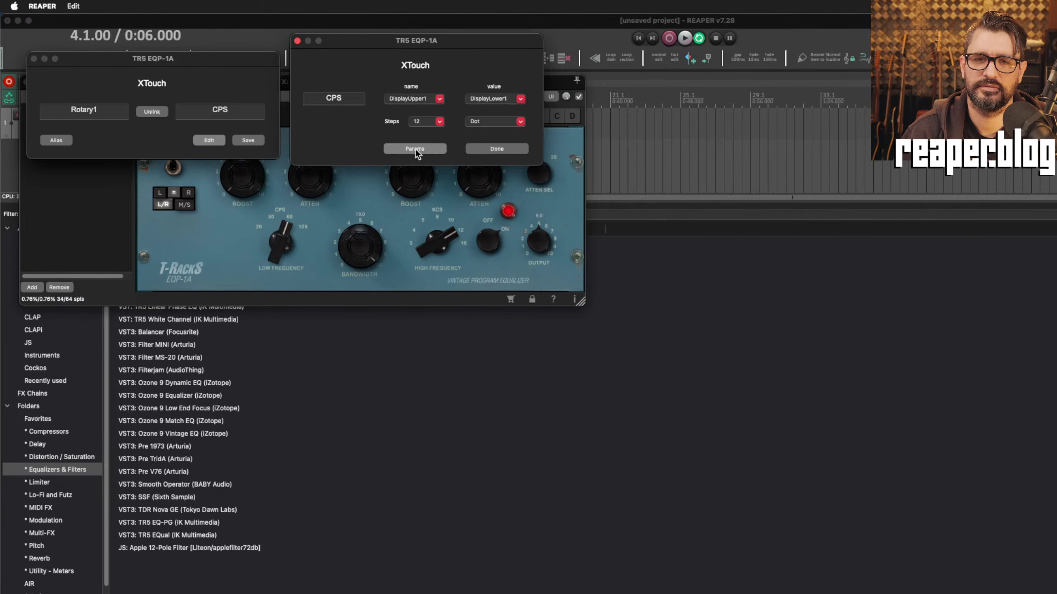
pyautogui.click(617, 149)
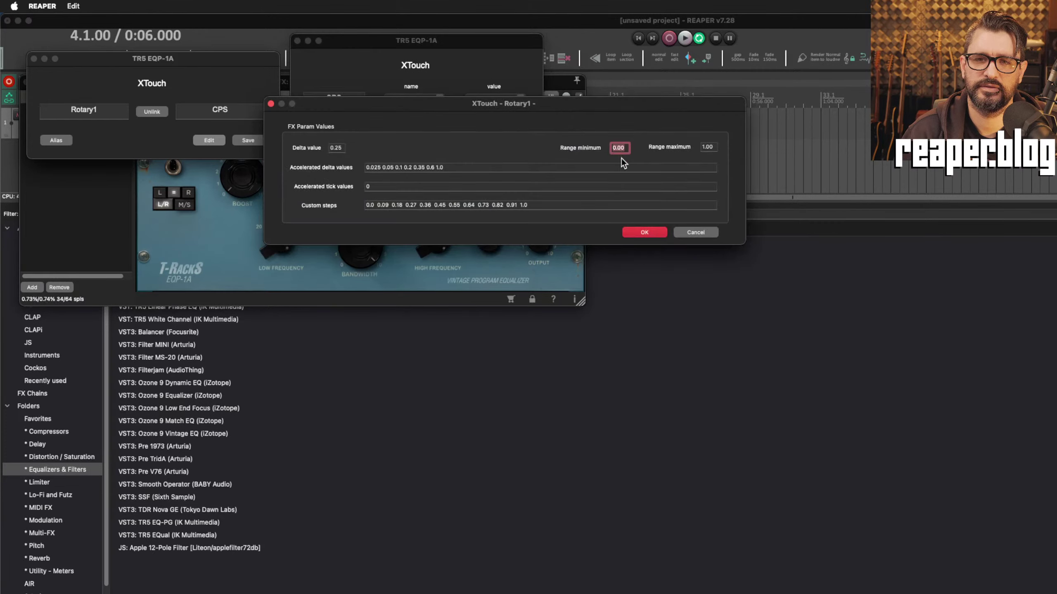
pyautogui.write('.5')
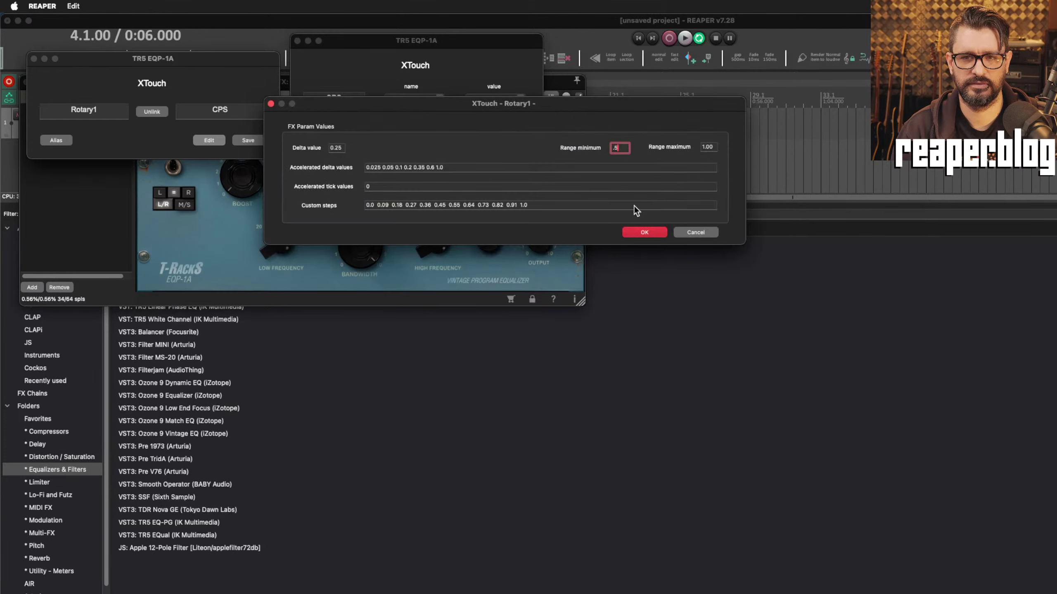
pyautogui.press('BackSpace')
pyautogui.press('BackSpace')
pyautogui.write('0')
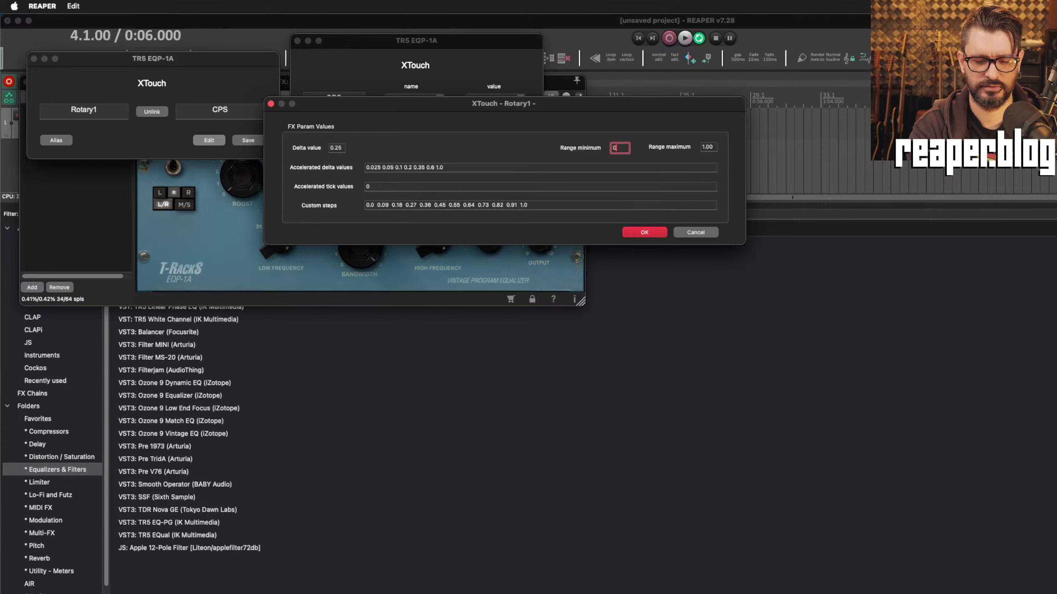
pyautogui.write('.5')
pyautogui.press('Tab')
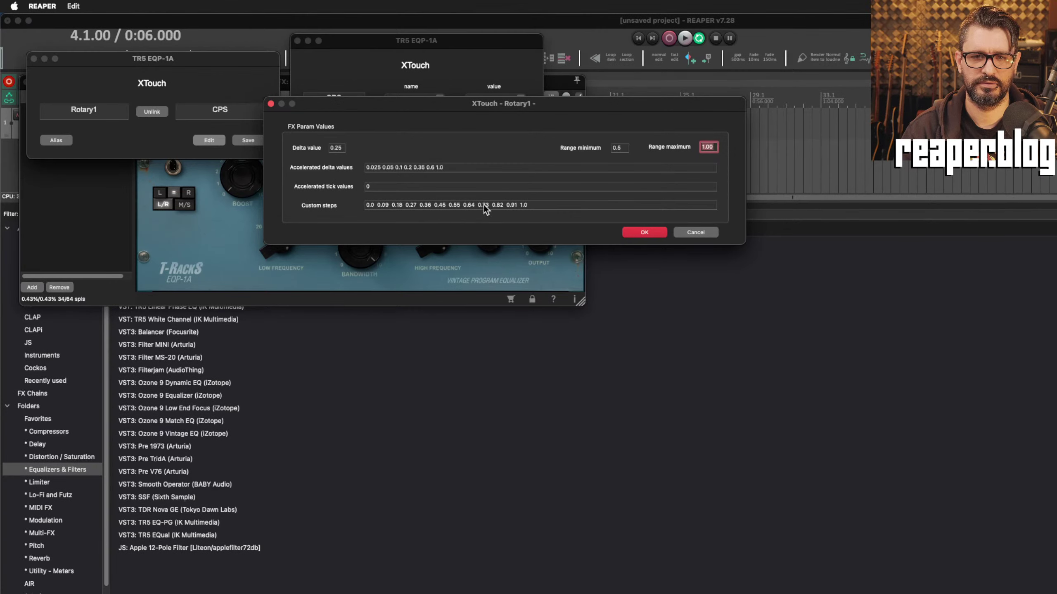
# Step: Try replacing the Rotary1 custom steps with 0.5, 0.75 and 1.0, and reopen the parameter values to check them
pyautogui.moveTo(536, 205); pyautogui.dragTo(342, 205)
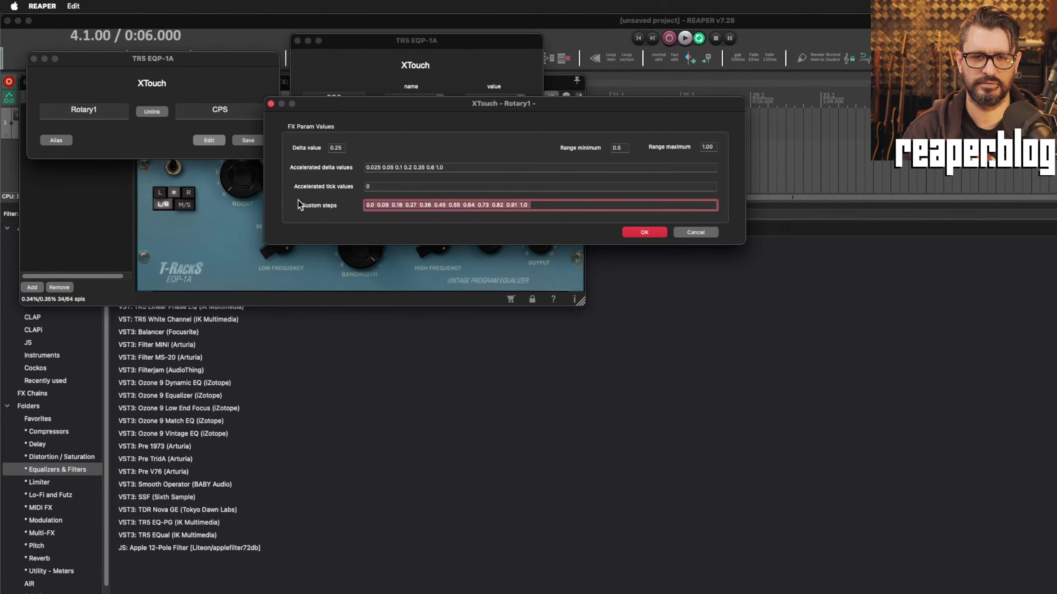
pyautogui.write('0')
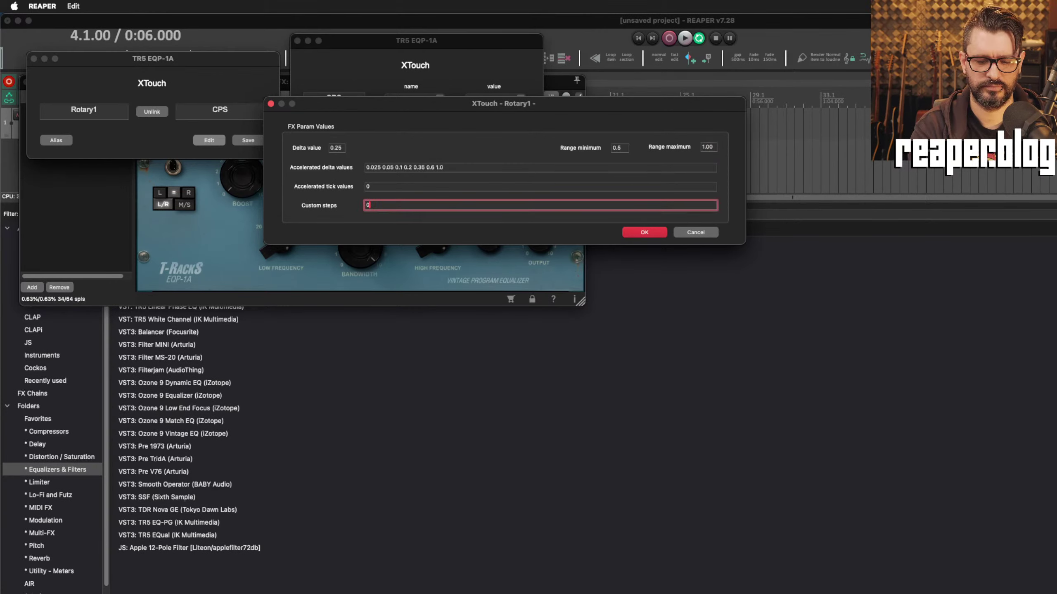
pyautogui.write('.5')
pyautogui.press('Tab')
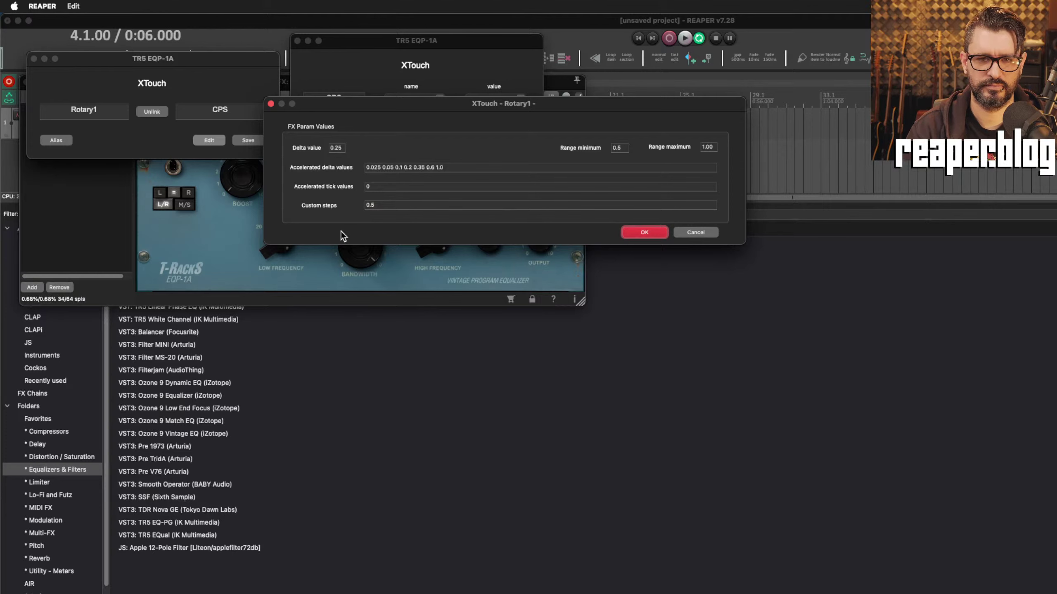
pyautogui.click(385, 204)
pyautogui.write('1')
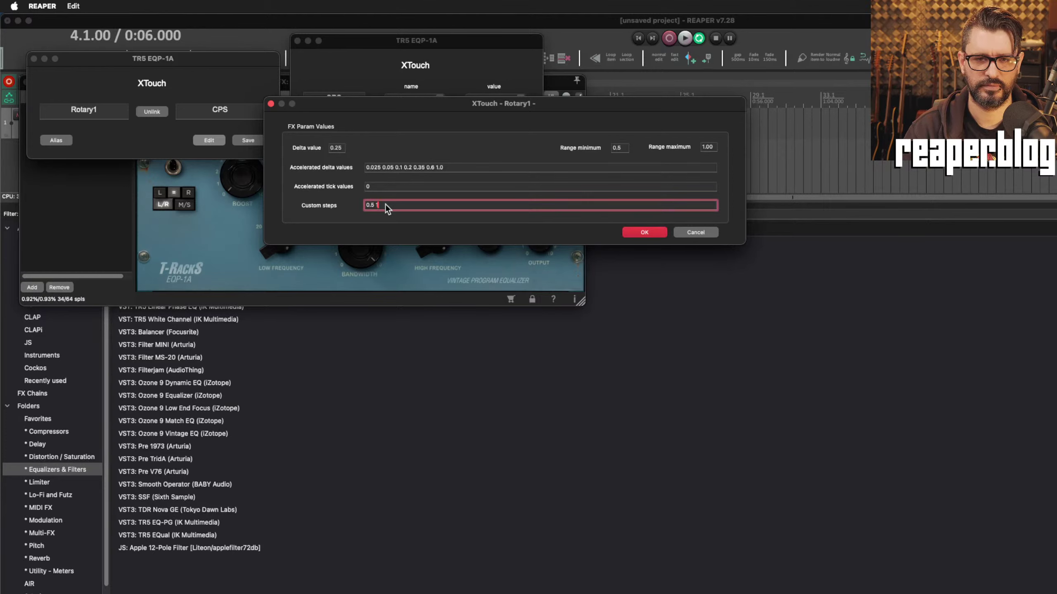
pyautogui.write('.0')
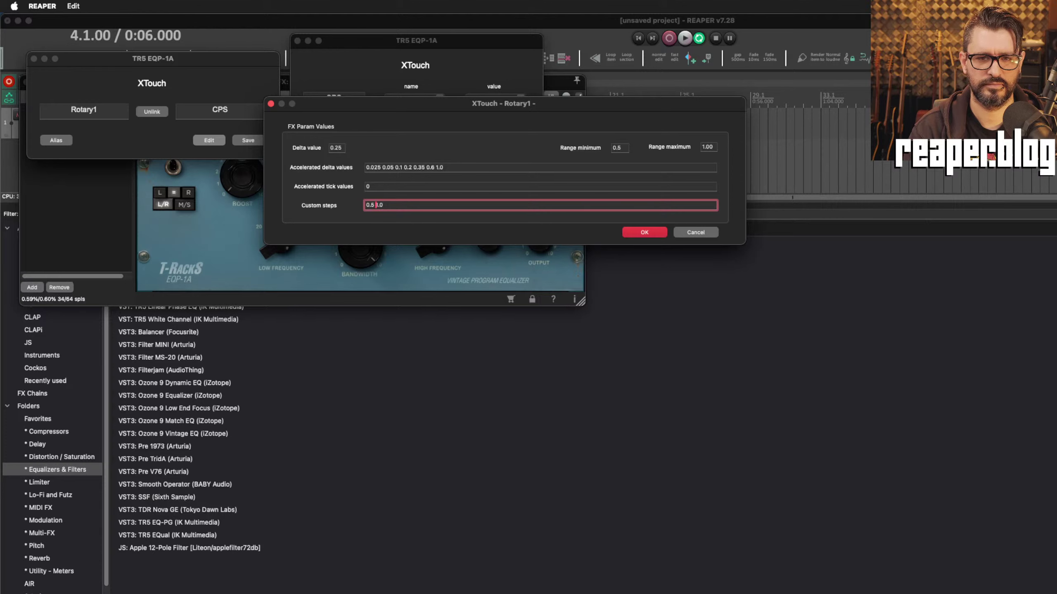
pyautogui.write('0.75')
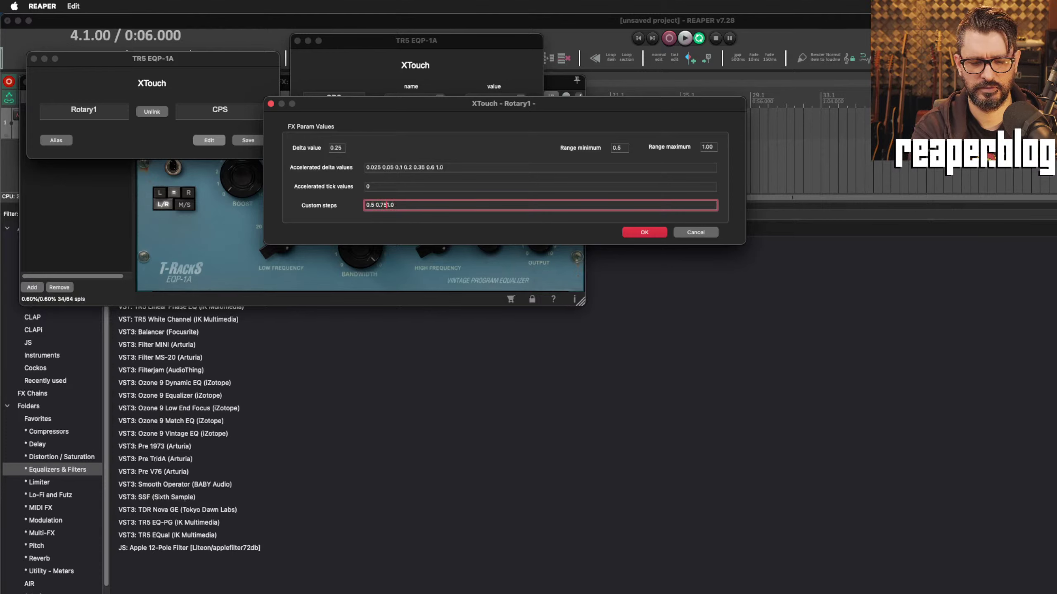
pyautogui.click(658, 234)
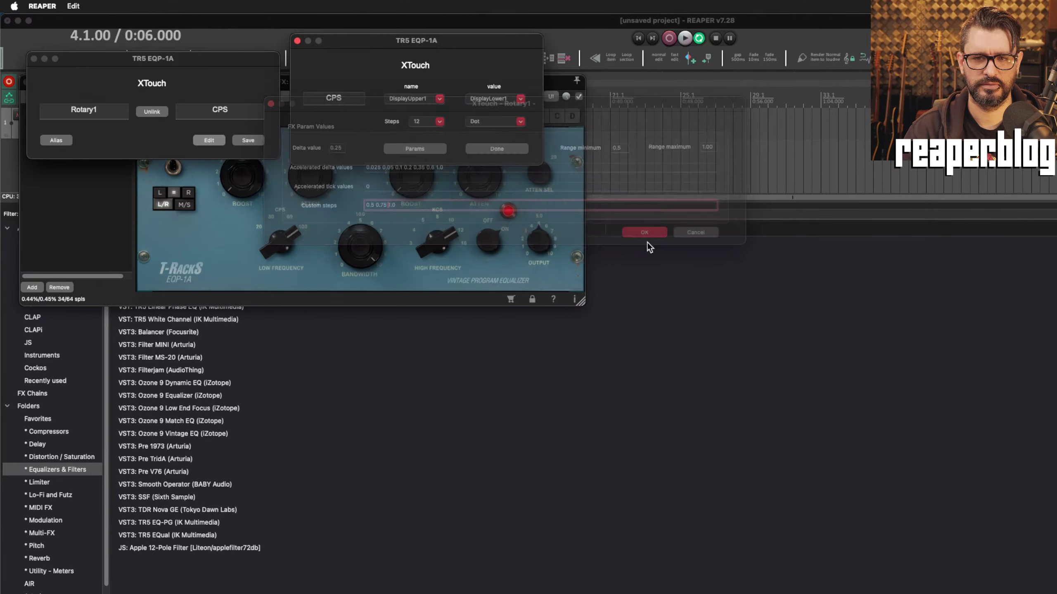
pyautogui.click(433, 150)
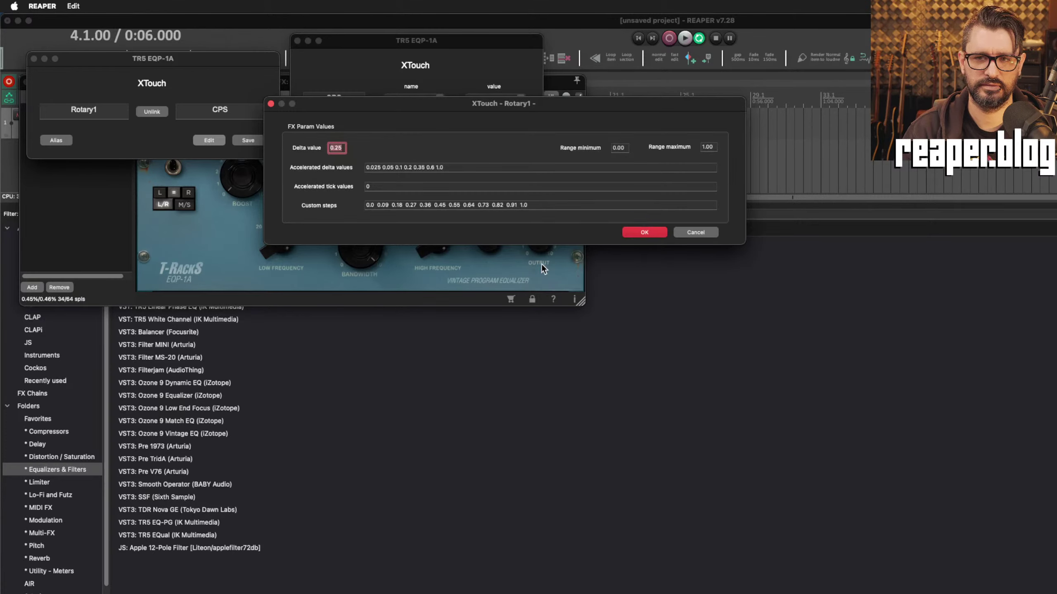
pyautogui.click(684, 233)
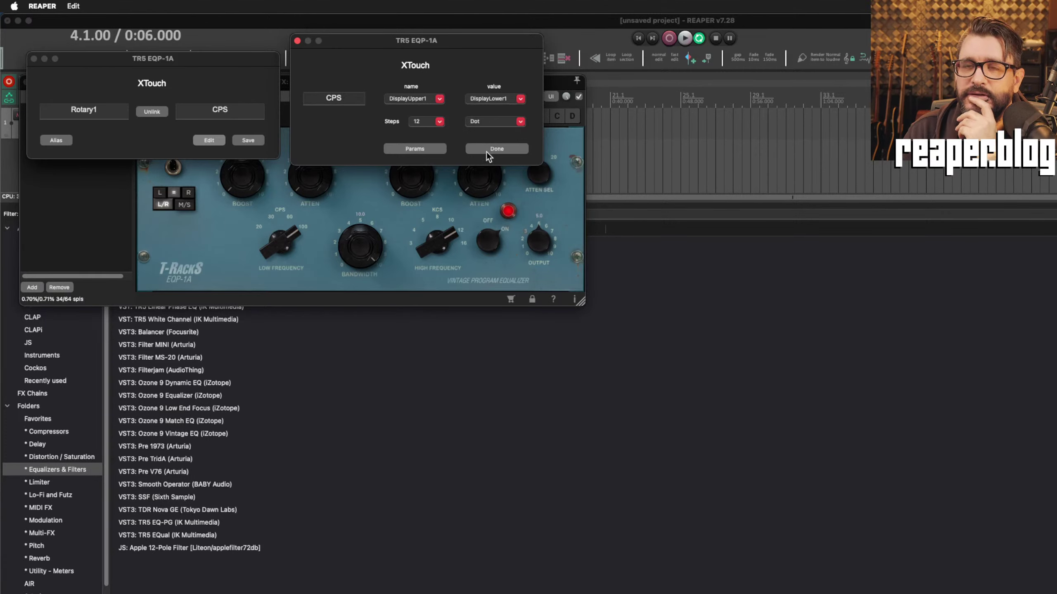
# Step: Try 4 and 8 Steps for the Rotary1 CPS mapping, testing the low-frequency knob's response
pyautogui.click(438, 125)
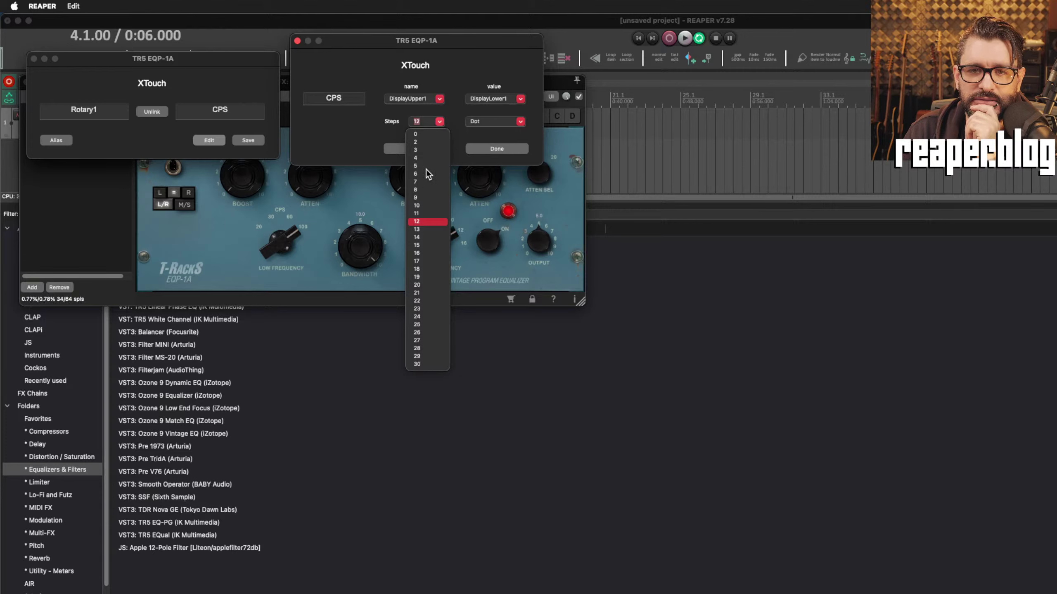
pyautogui.click(421, 124)
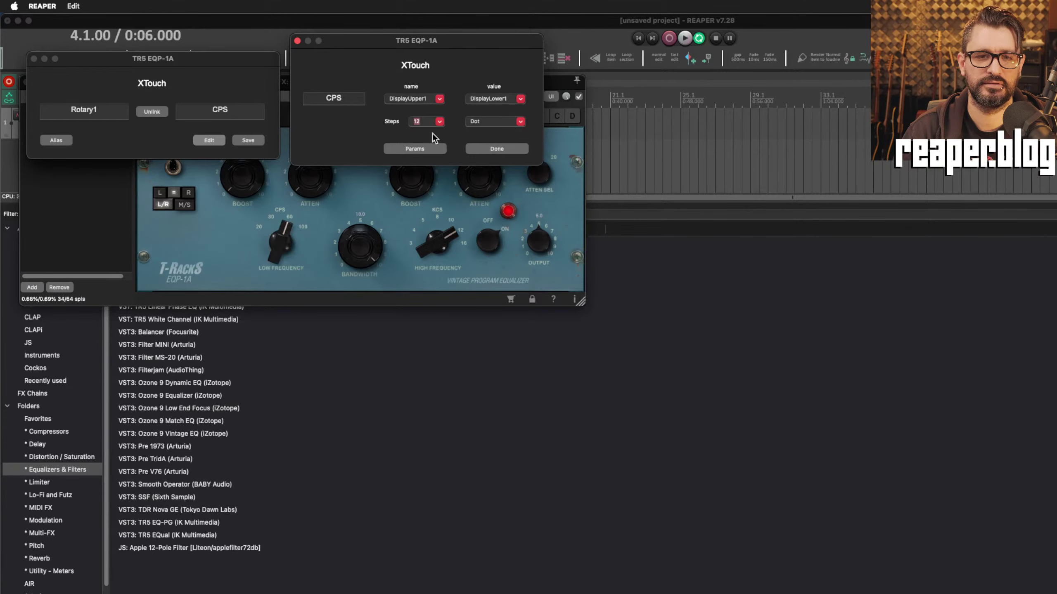
pyautogui.click(438, 121)
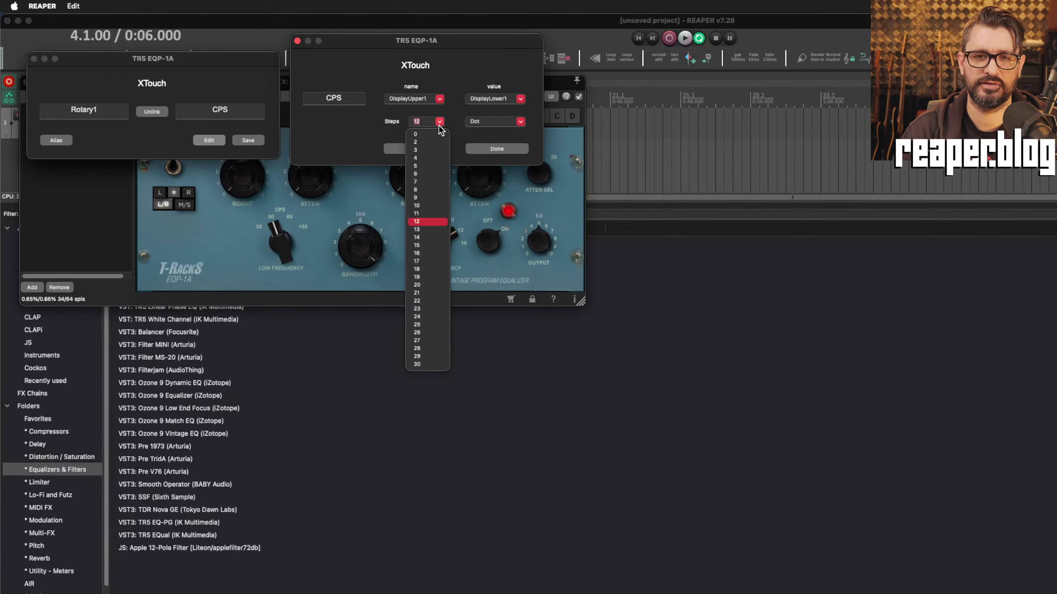
pyautogui.click(424, 158)
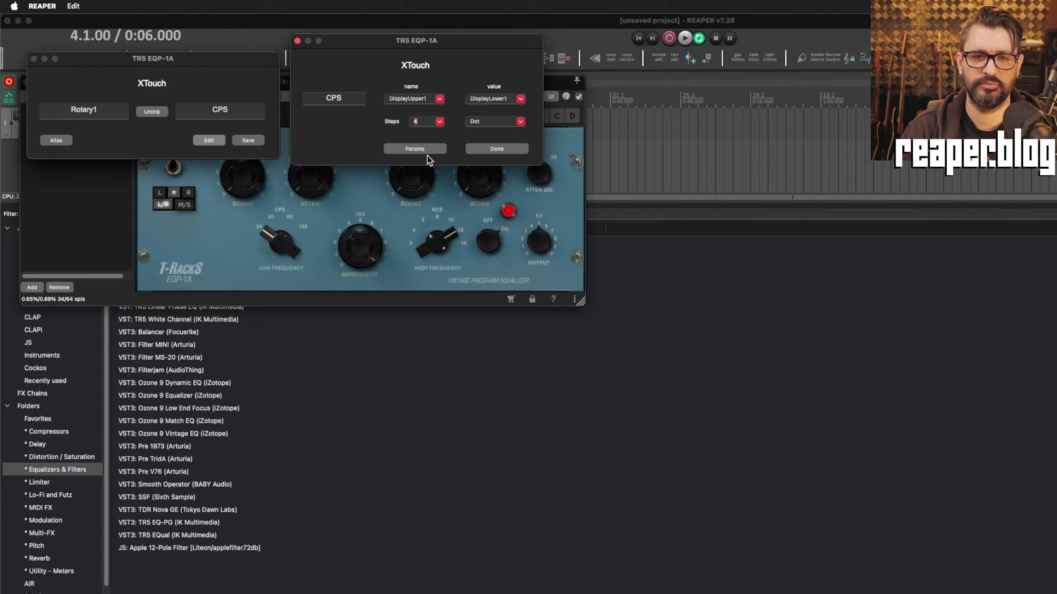
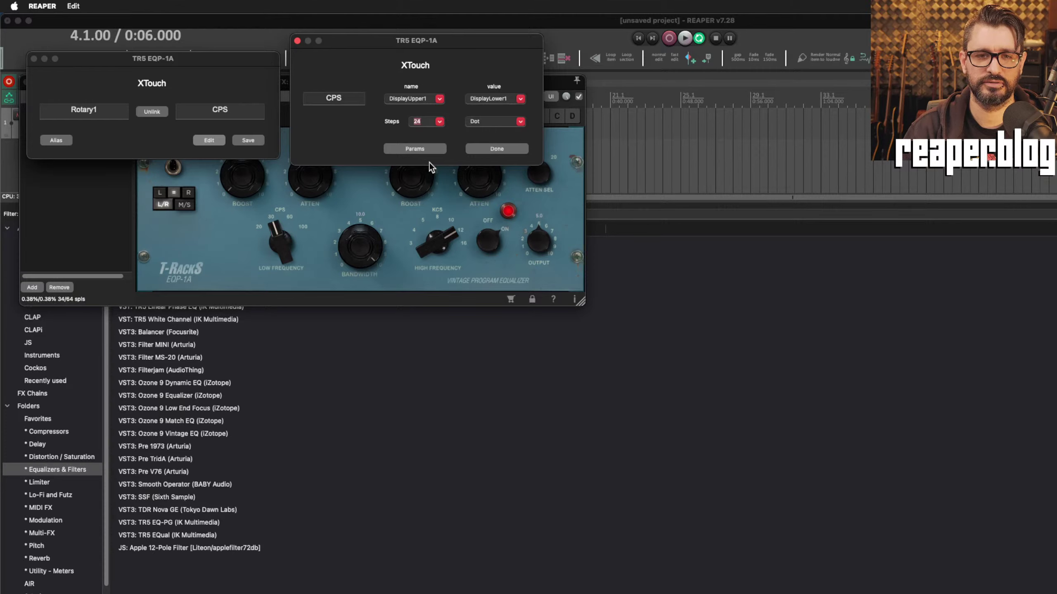
pyautogui.click(440, 121)
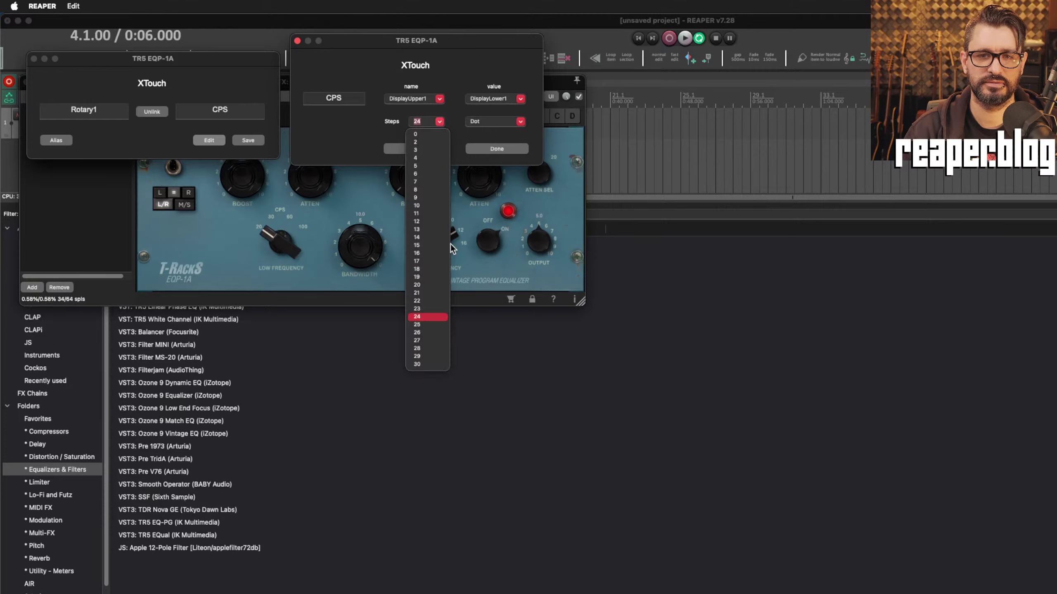
pyautogui.click(426, 188)
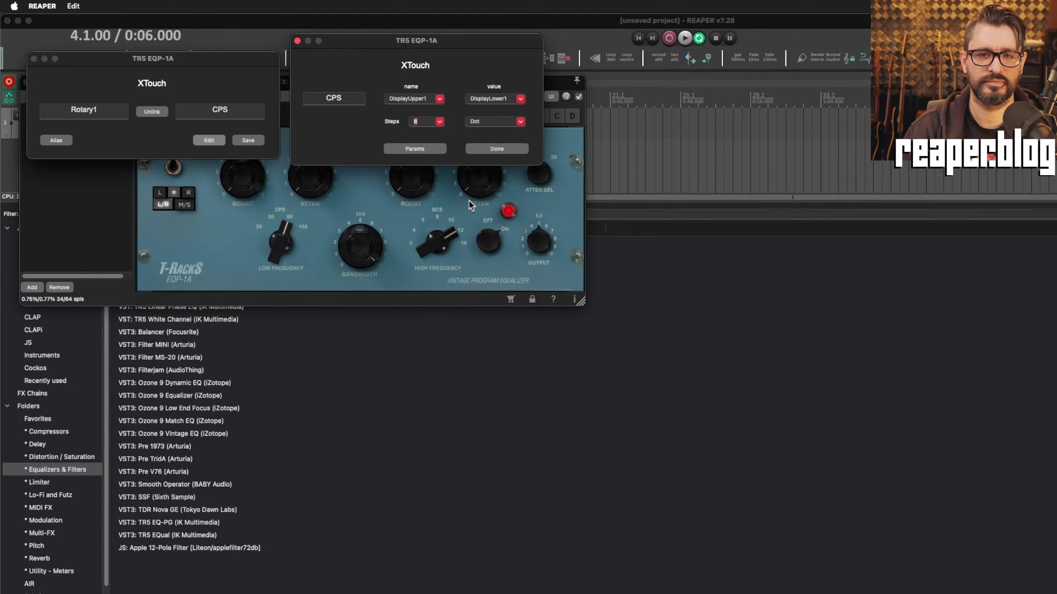
# Step: Set the Rotary1 CPS mapping's Steps to 12 and finish editing its settings
pyautogui.click(440, 122)
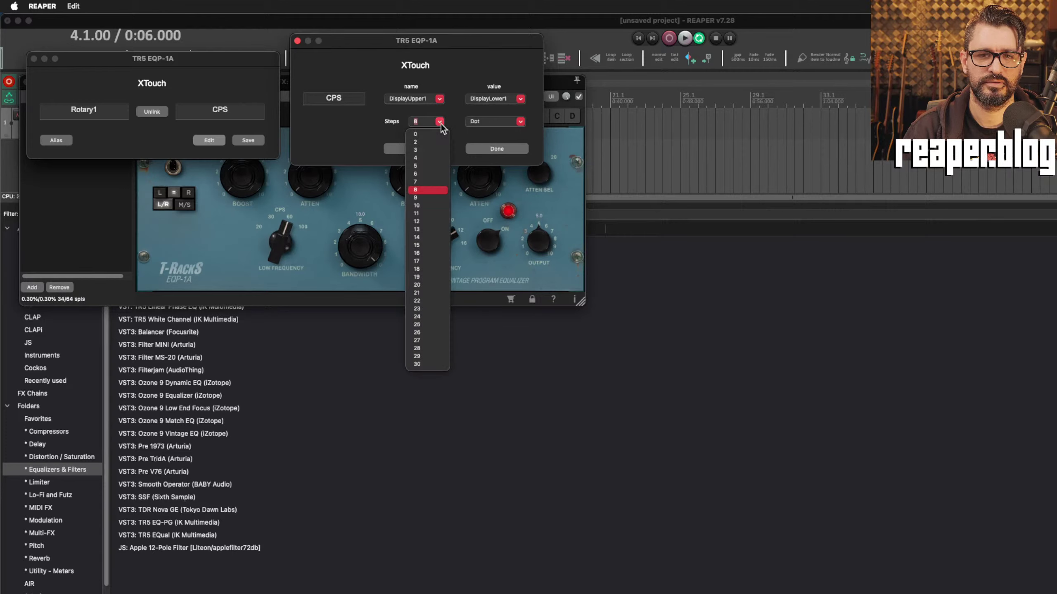
pyautogui.click(419, 221)
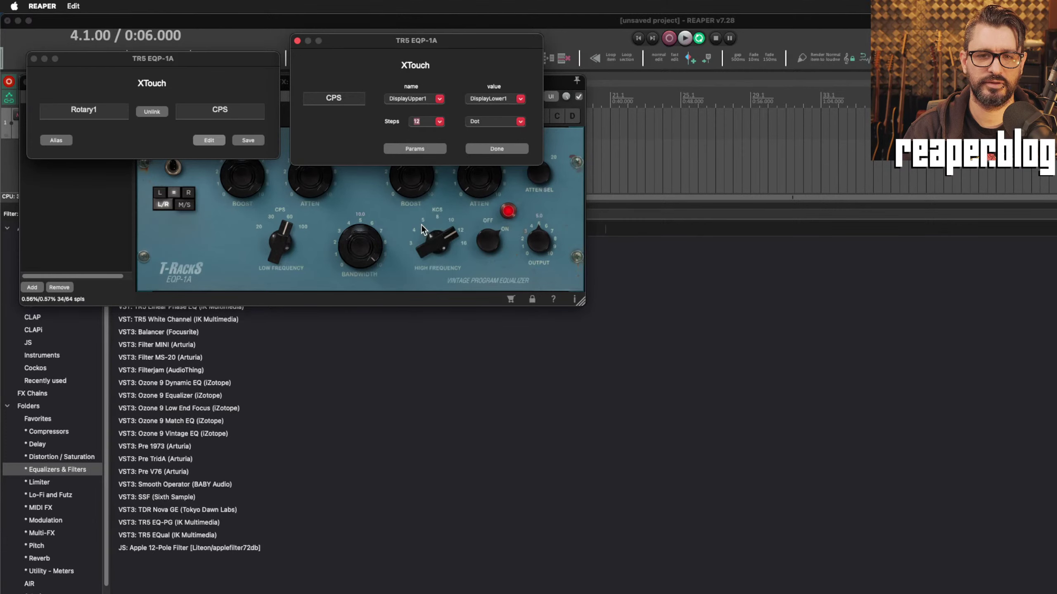
pyautogui.click(489, 150)
# Step: Remove TR5 EQP-1A from track 1 and close its mapping window, returning to the Equalizers & Filters plugin list
pyautogui.click(348, 194)
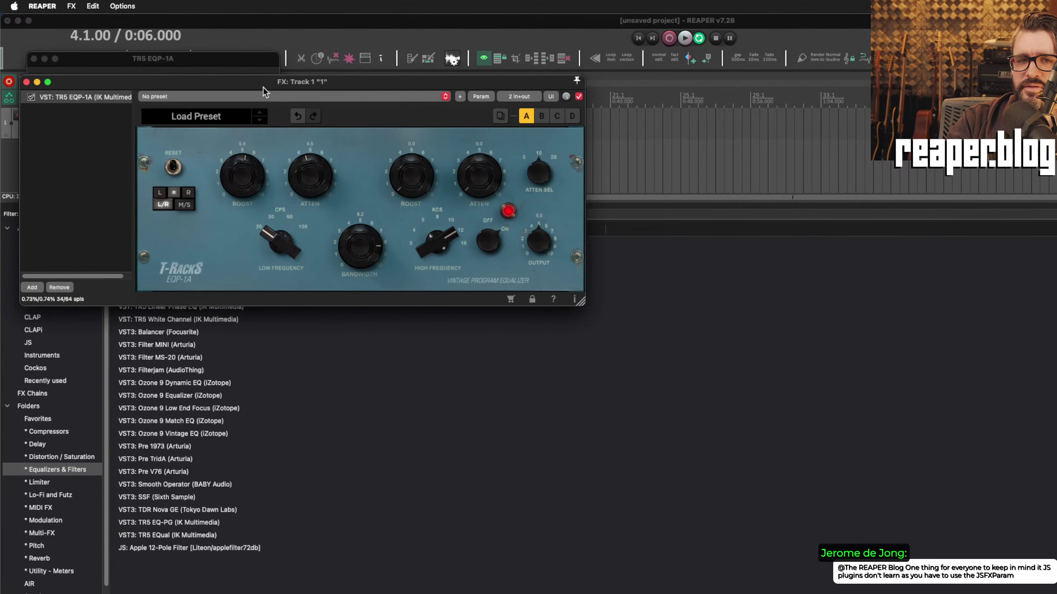
pyautogui.moveTo(264, 82); pyautogui.dragTo(576, 93)
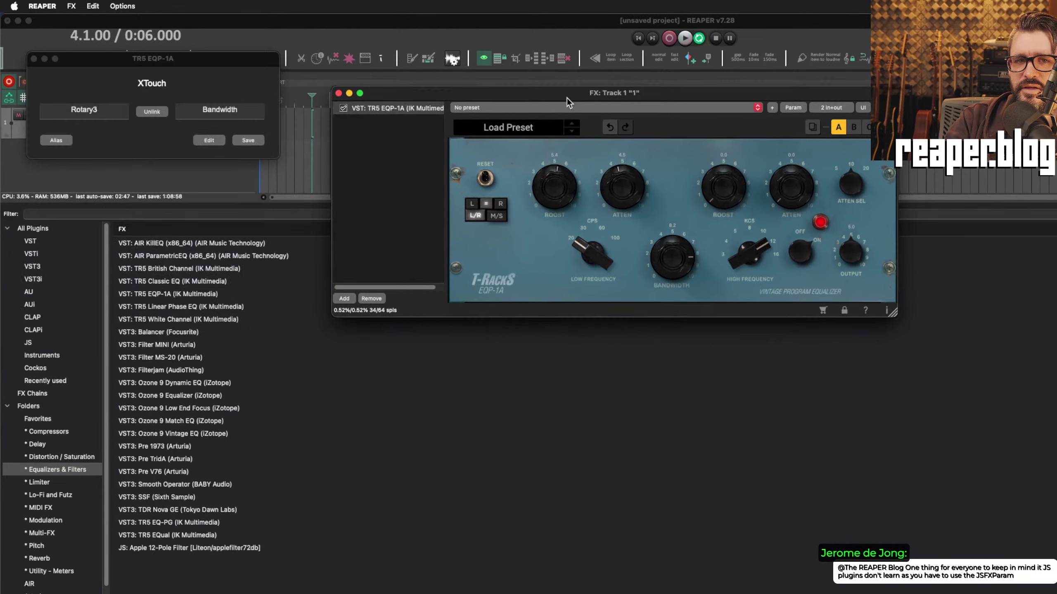
pyautogui.click(371, 298)
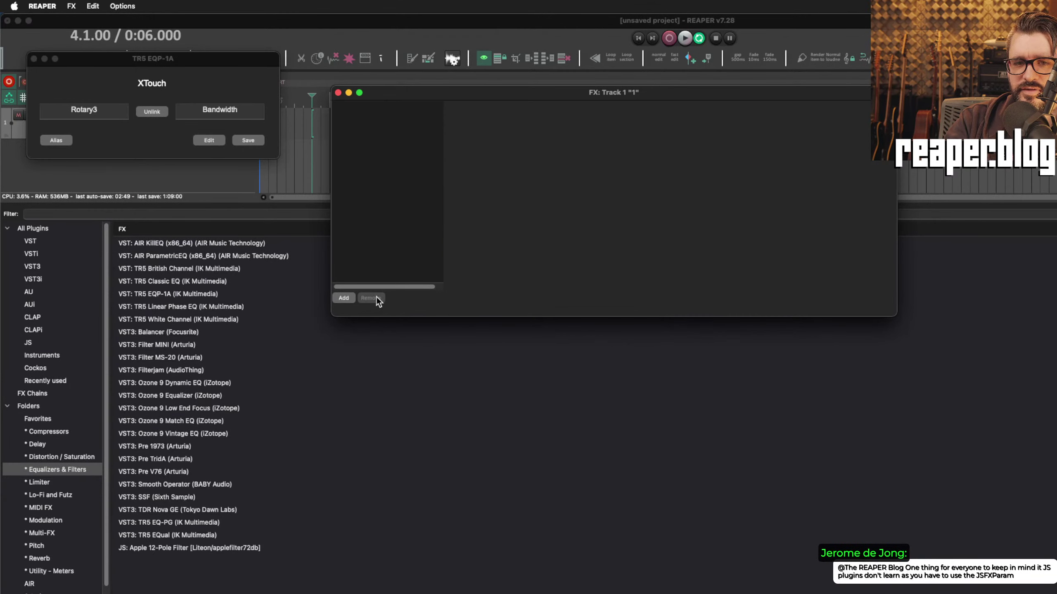
pyautogui.click(34, 58)
pyautogui.click(58, 470)
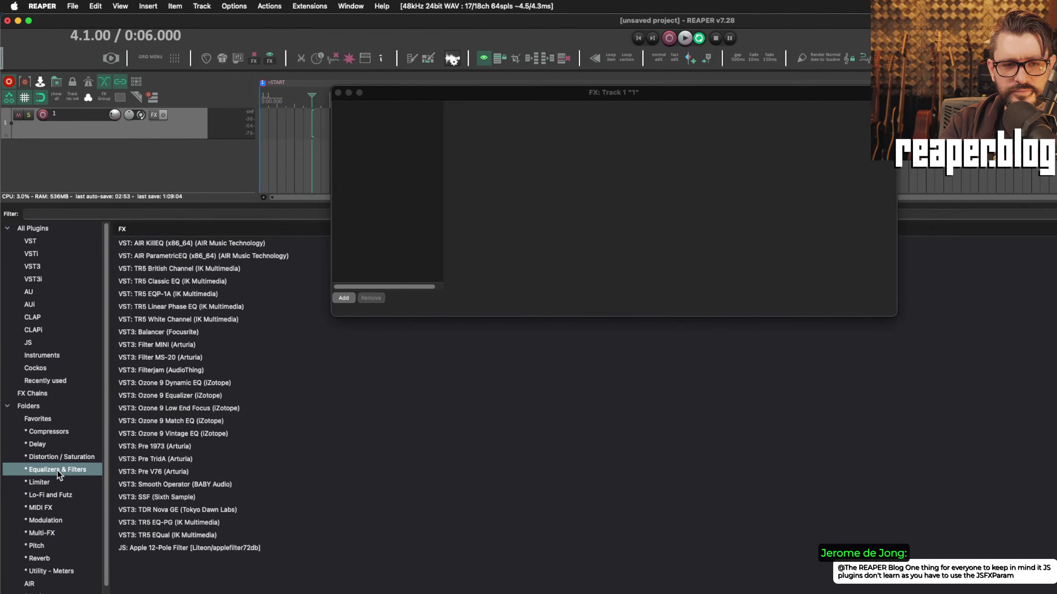
# Step: List the JS plugins in the FX browser and filter them by "tukan"
pyautogui.click(38, 343)
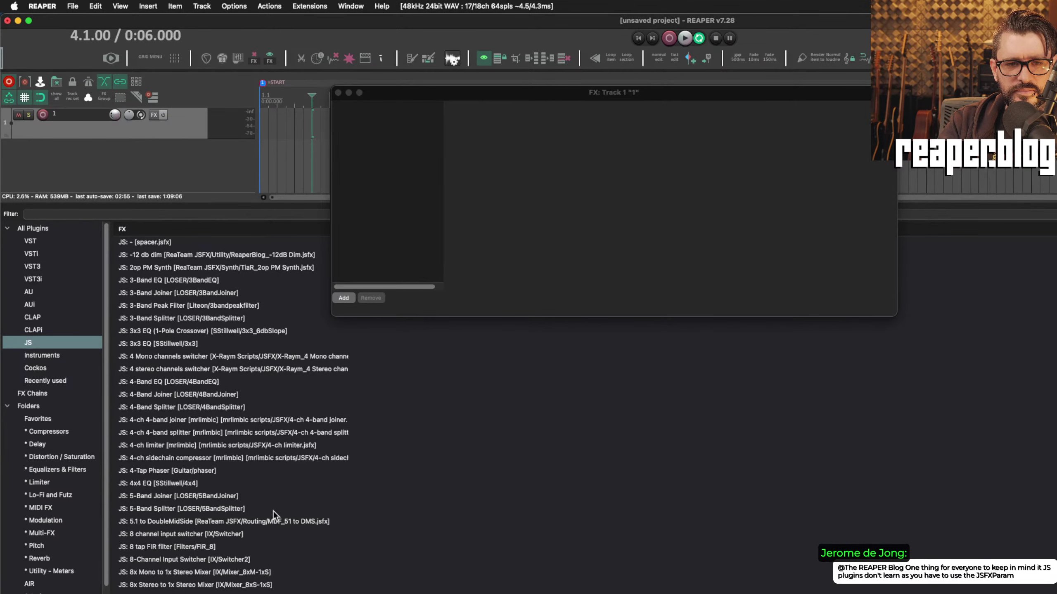
pyautogui.scroll(-5, 273, 511)
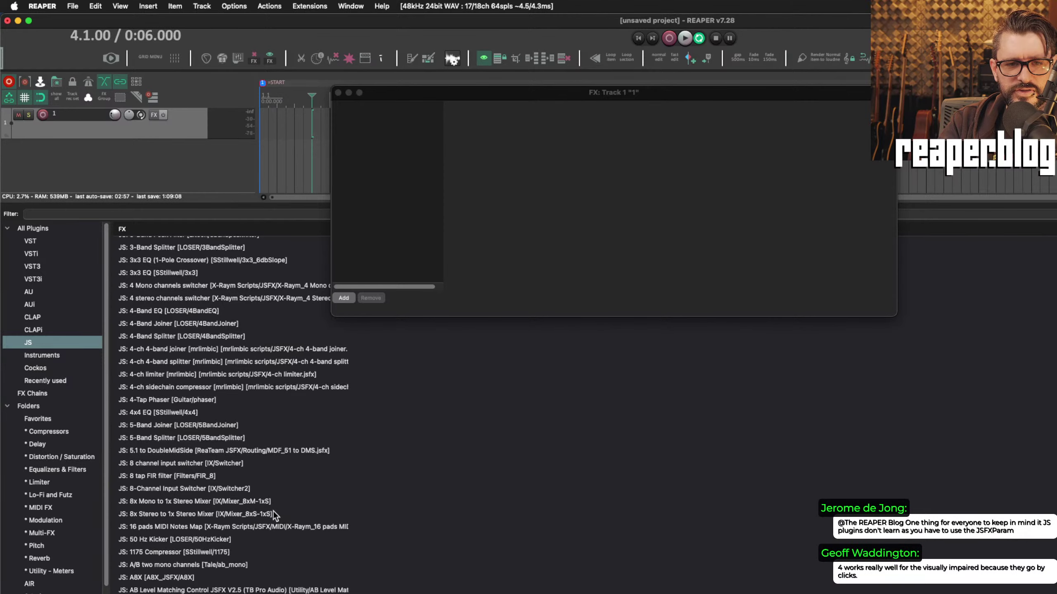
pyautogui.scroll(5, 274, 511)
pyautogui.scroll(-10, 273, 511)
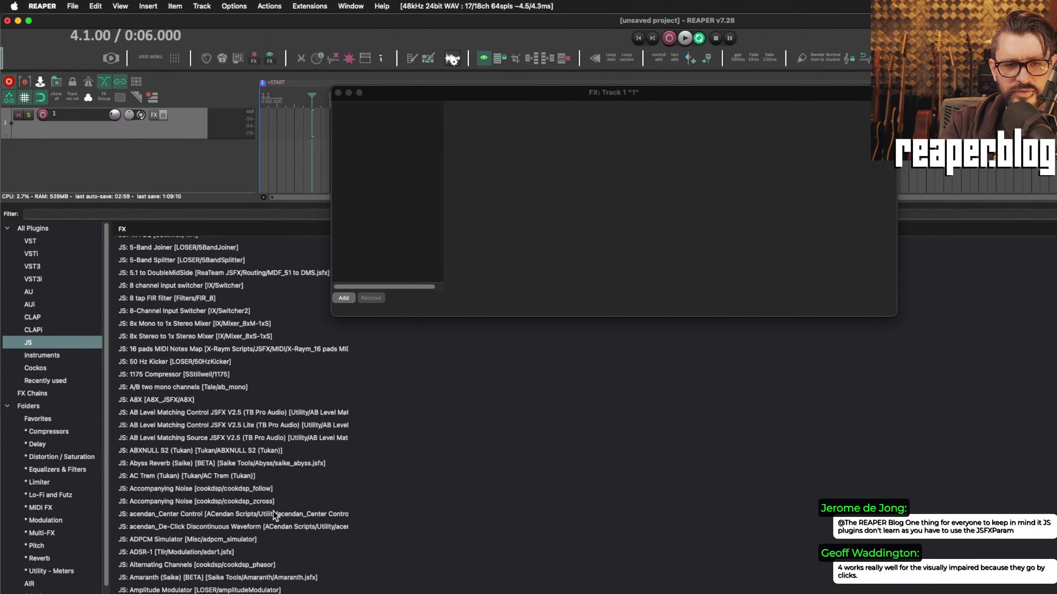
pyautogui.scroll(-5, 273, 511)
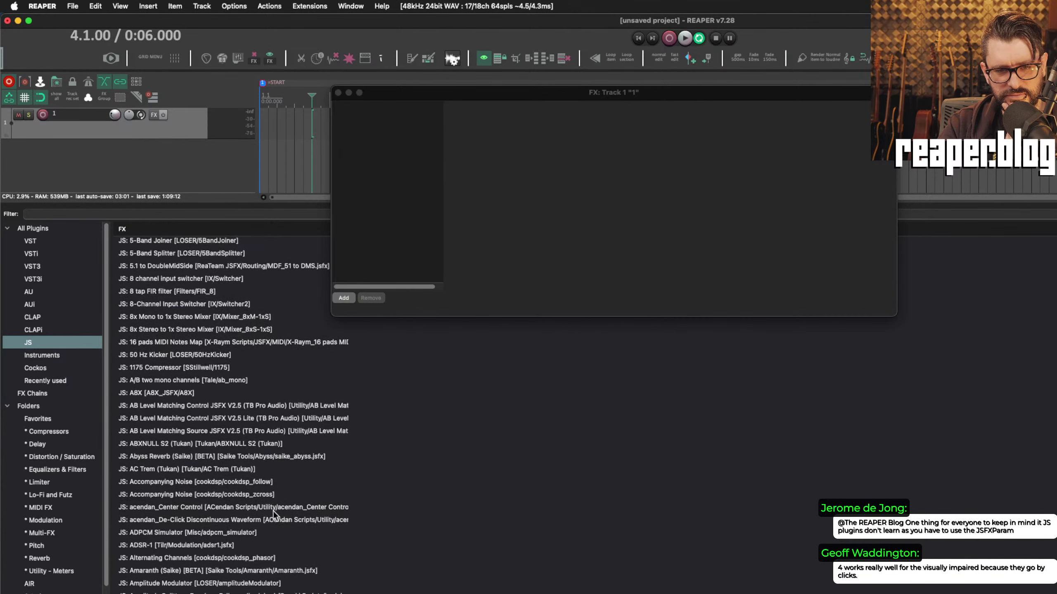
pyautogui.scroll(-20, 273, 514)
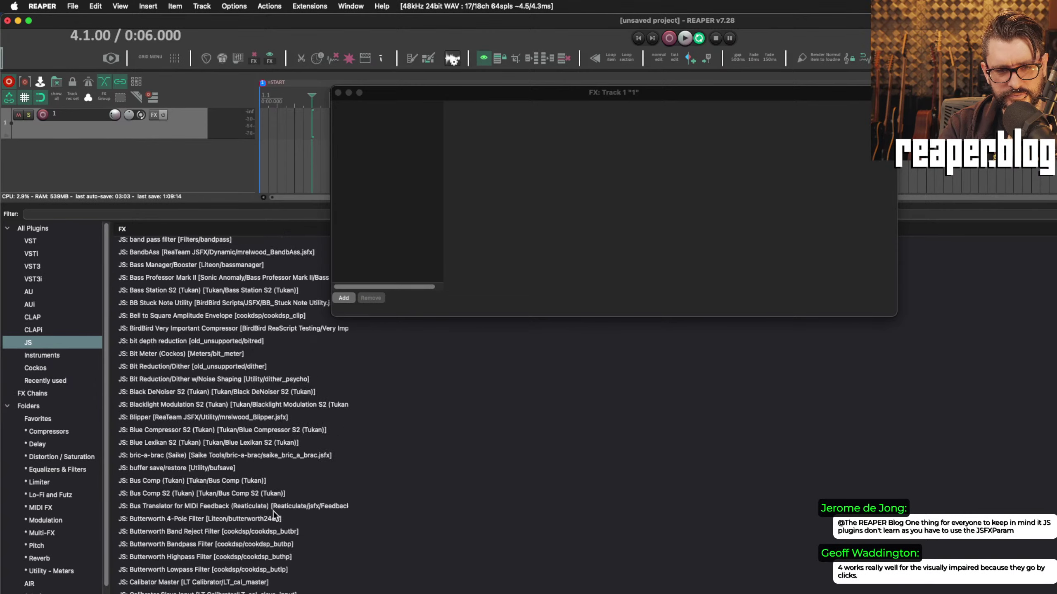
pyautogui.scroll(-20, 273, 515)
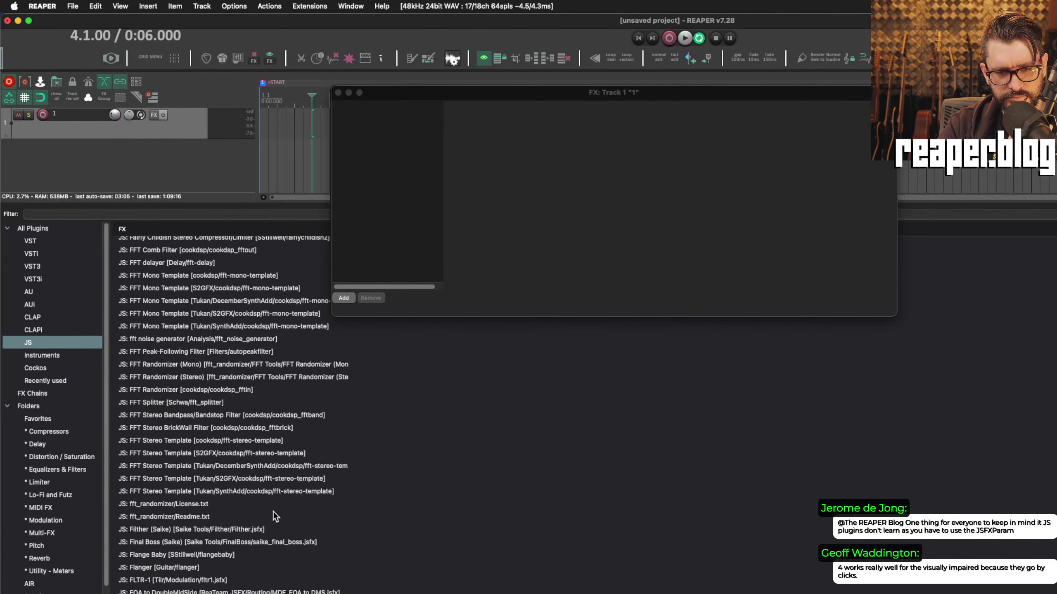
pyautogui.scroll(-15, 274, 516)
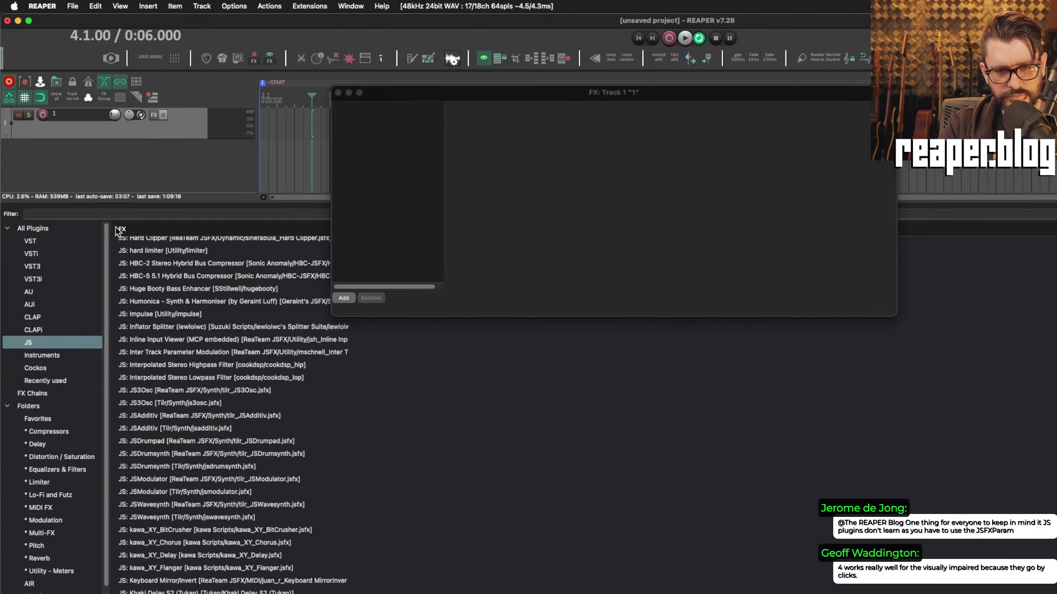
pyautogui.click(101, 212)
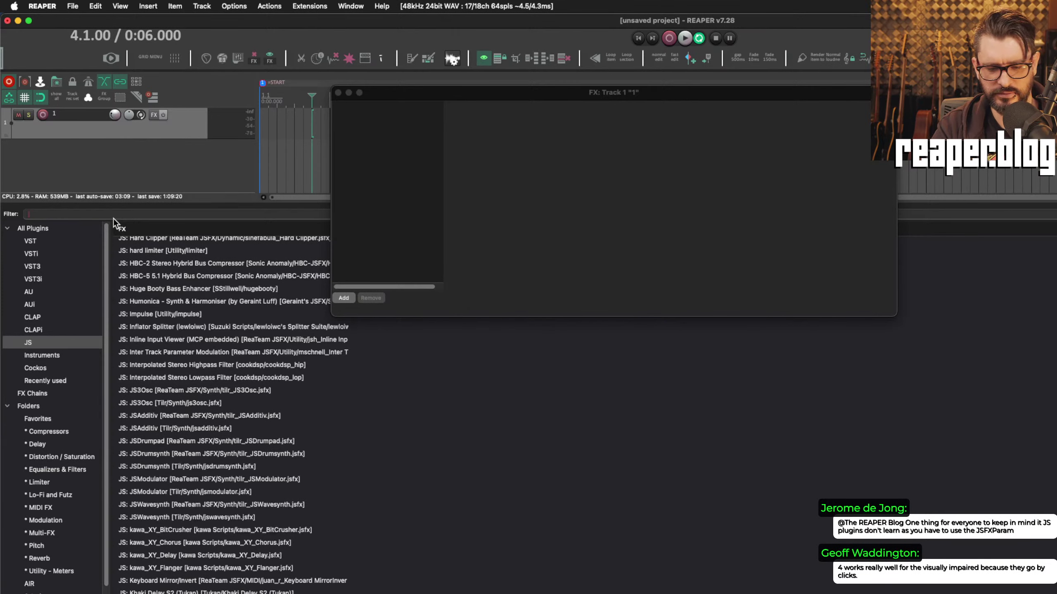
pyautogui.write('tukan')
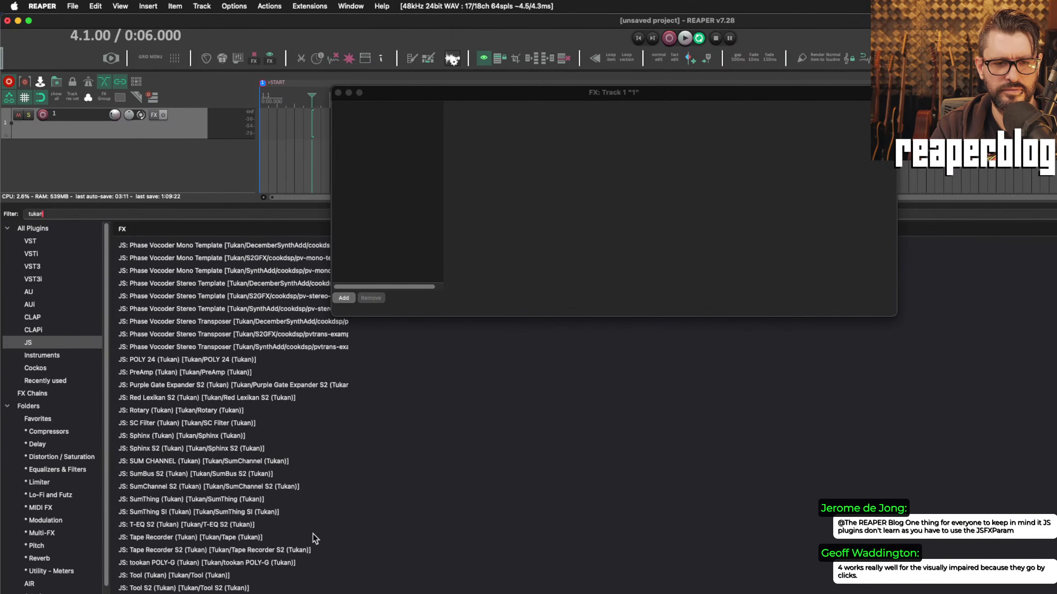
# Step: Add the Tukan Sphinx S2 and Sphinx plugins to track 1, and remove Sphinx S2 from the chain
pyautogui.click(177, 448)
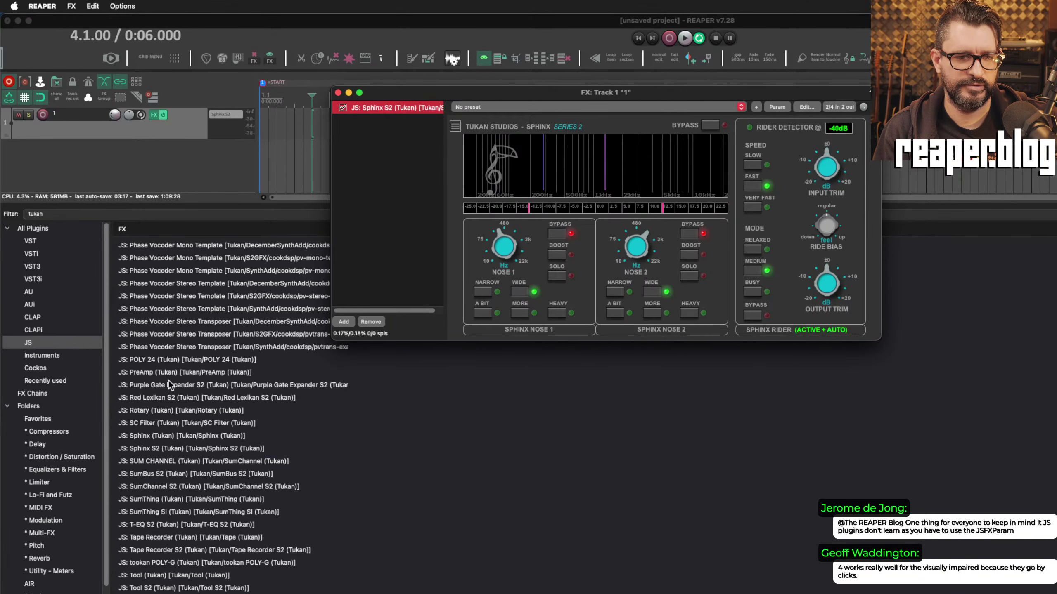
pyautogui.moveTo(156, 436); pyautogui.dragTo(386, 225)
pyautogui.click(393, 107)
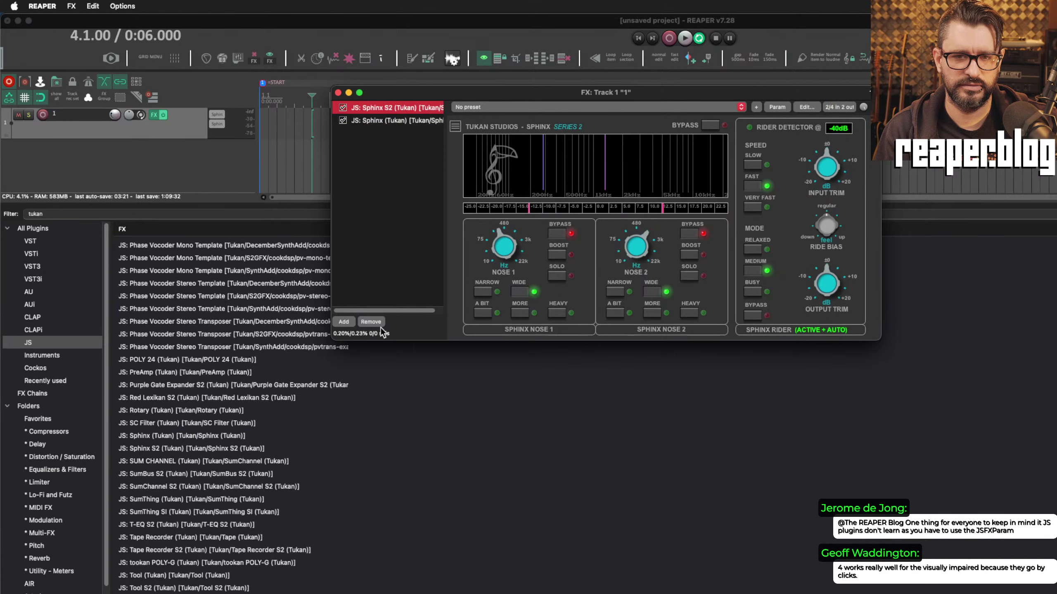
pyautogui.press('Delete')
pyautogui.moveTo(550, 93); pyautogui.dragTo(379, 157)
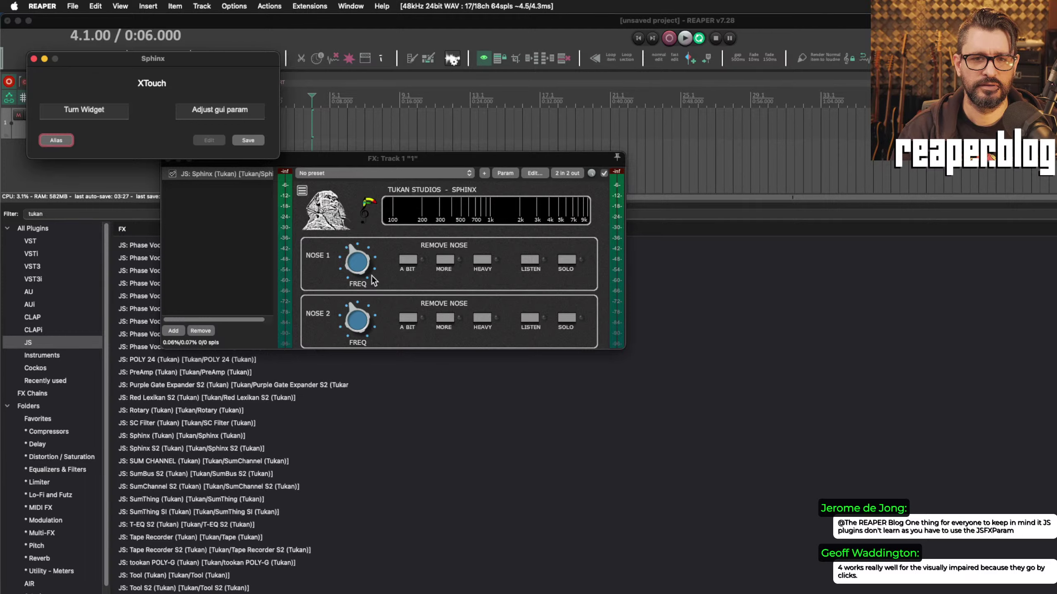
# Step: Adjust the Nose 1 Freq knob in Sphinx and link Freq 1 to Rotary1 in the X-Touch mapping
pyautogui.click(356, 260)
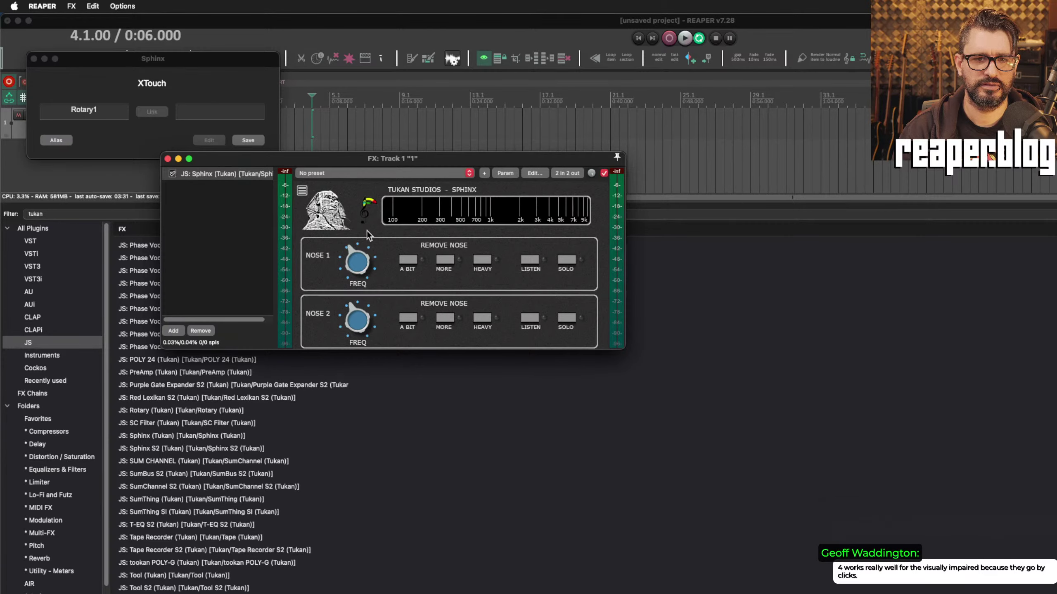
pyautogui.moveTo(358, 263); pyautogui.dragTo(355, 237)
pyautogui.click(152, 111)
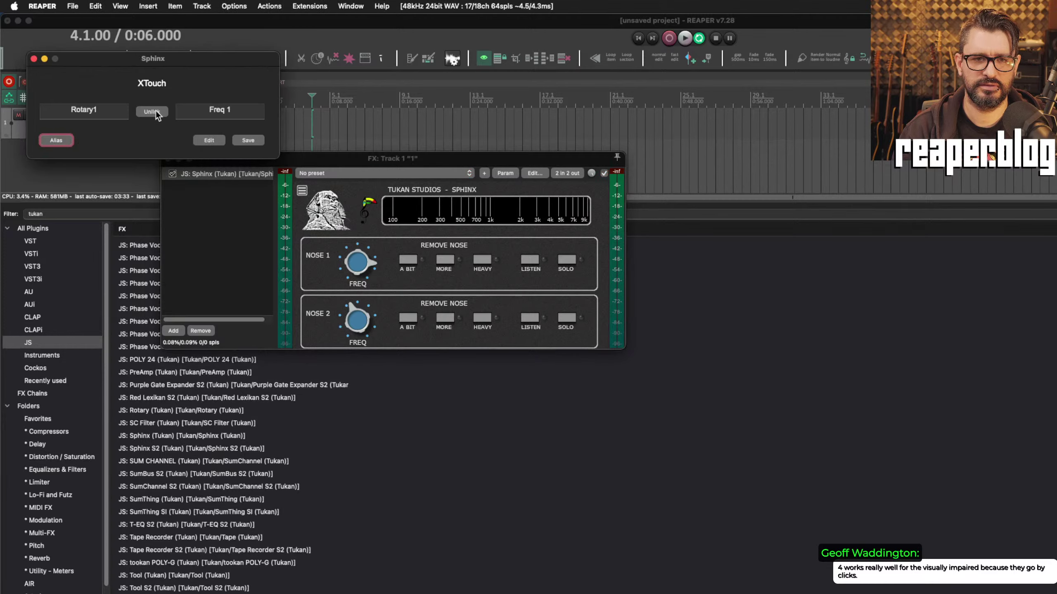
# Step: Test how the Nose 1 Freq knob responds and check the options for its last touched parameter
pyautogui.click(359, 271)
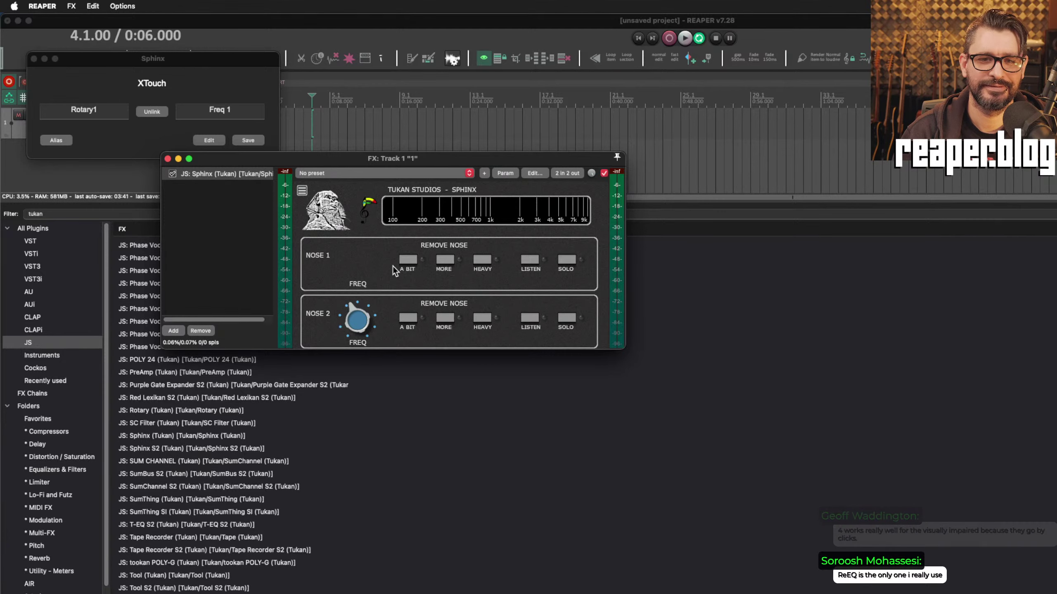
pyautogui.moveTo(371, 264)
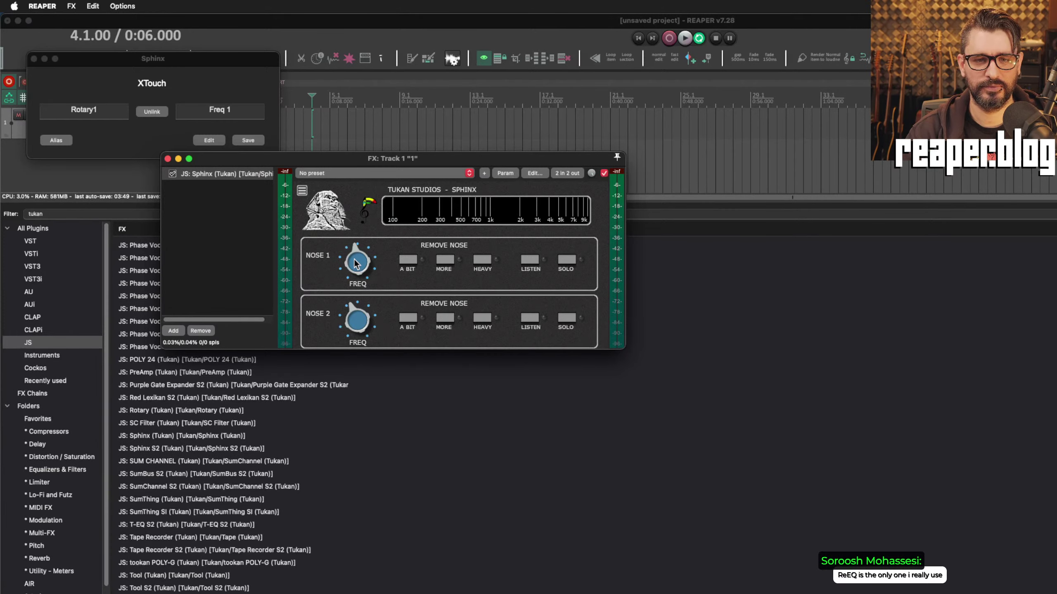
pyautogui.click(499, 173)
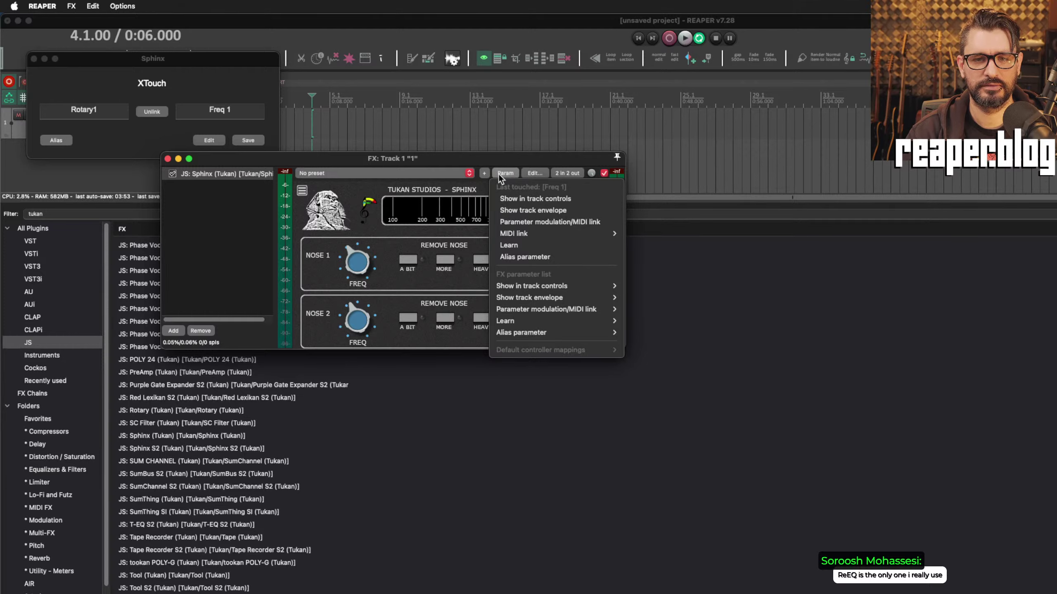
pyautogui.click(521, 158)
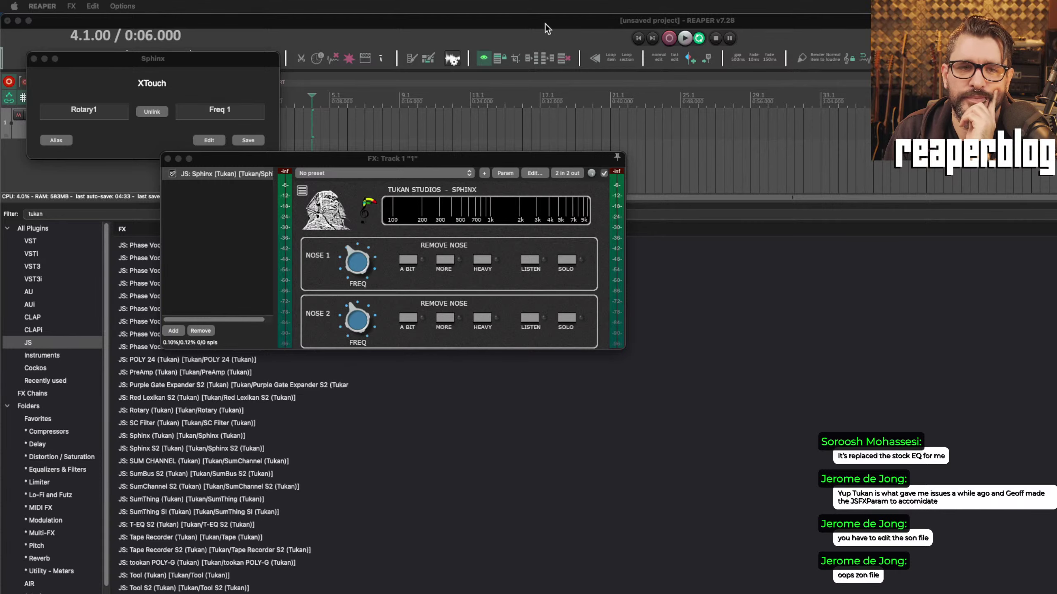
# Step: Remove Sphinx from track 1 and close its X-Touch mapping window
pyautogui.click(84, 164)
pyautogui.moveTo(211, 165); pyautogui.dragTo(335, 144)
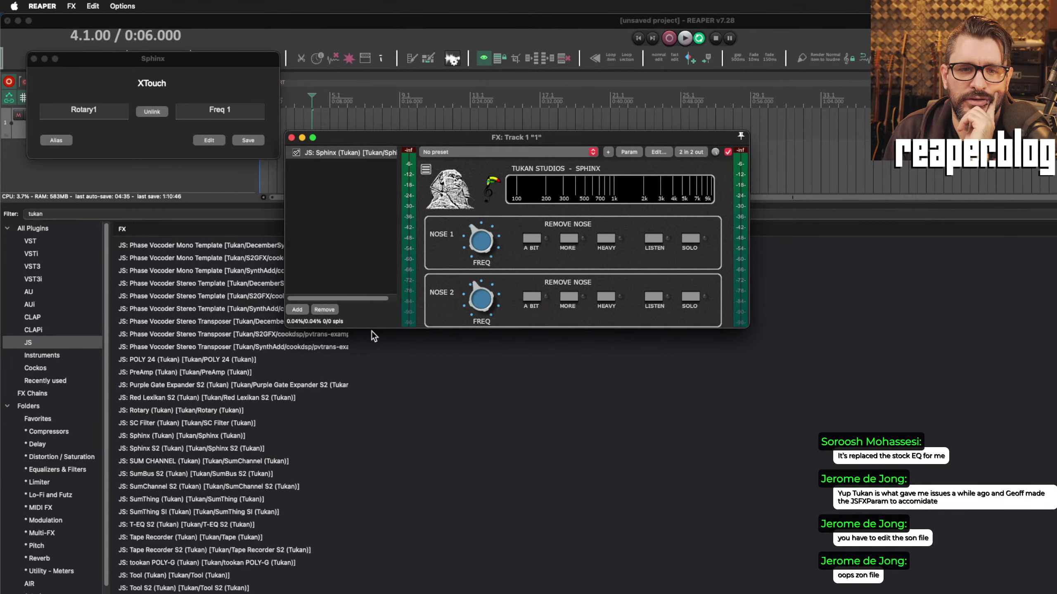
pyautogui.click(324, 310)
pyautogui.moveTo(106, 59); pyautogui.dragTo(288, 94)
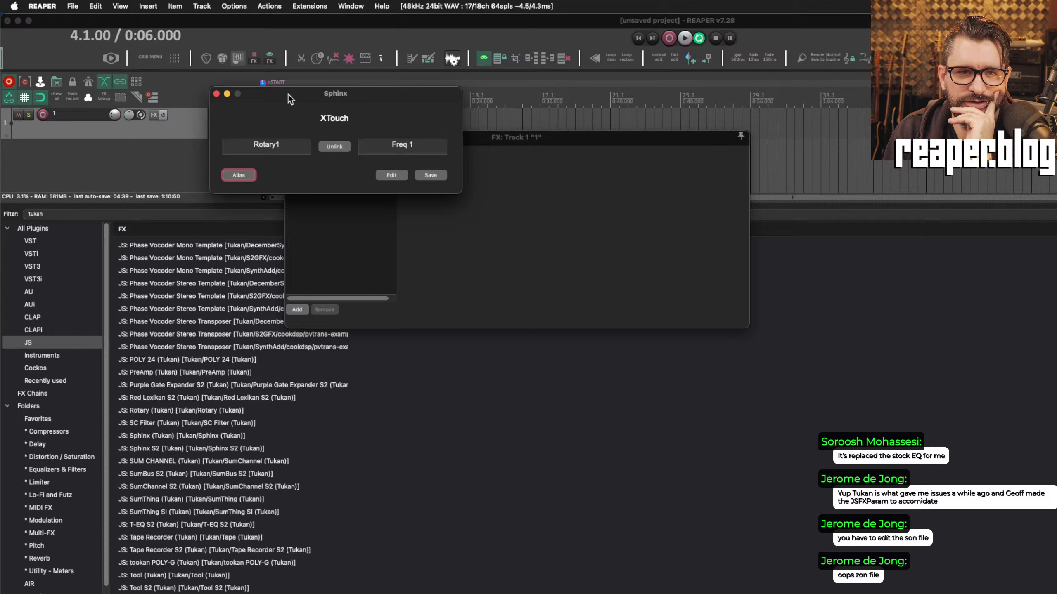
pyautogui.click(216, 93)
# Step: Clear the "tukan" filter so the FX browser lists all JS plugins
pyautogui.click(188, 448)
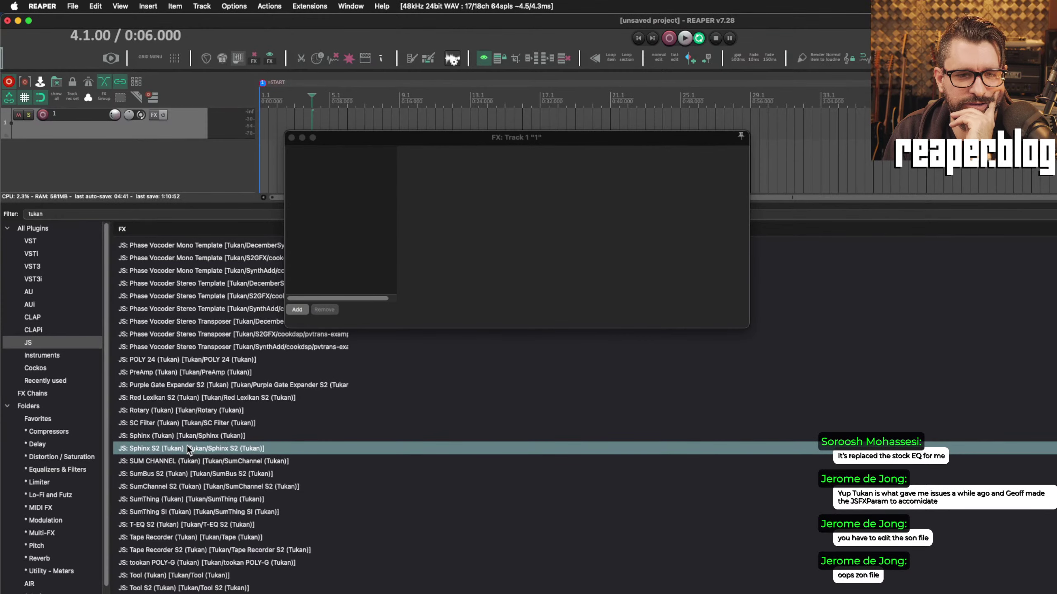
pyautogui.scroll(15, 252, 478)
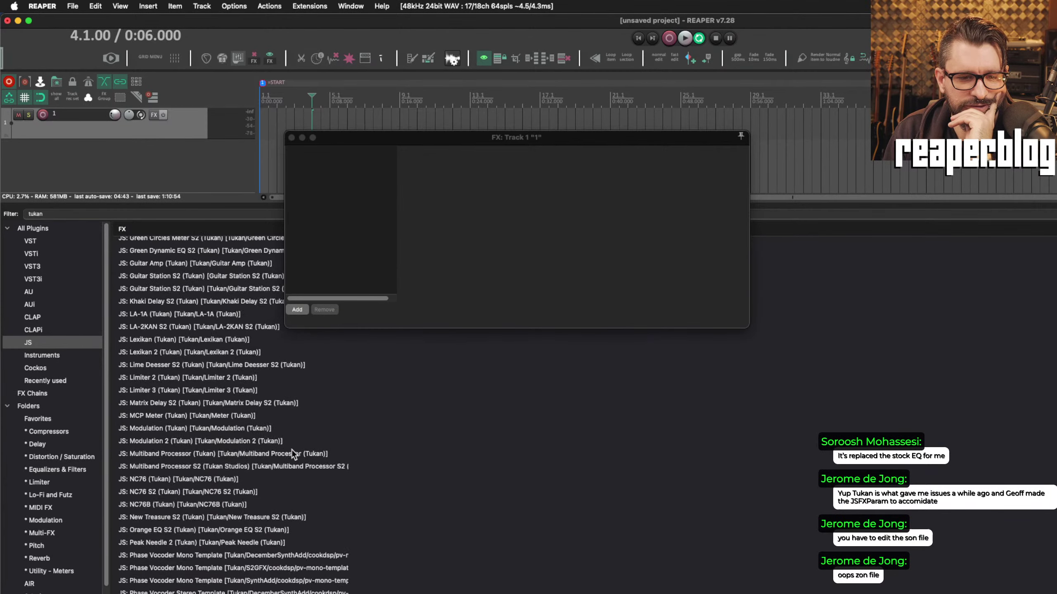
pyautogui.doubleClick(183, 211)
pyautogui.press('BackSpace')
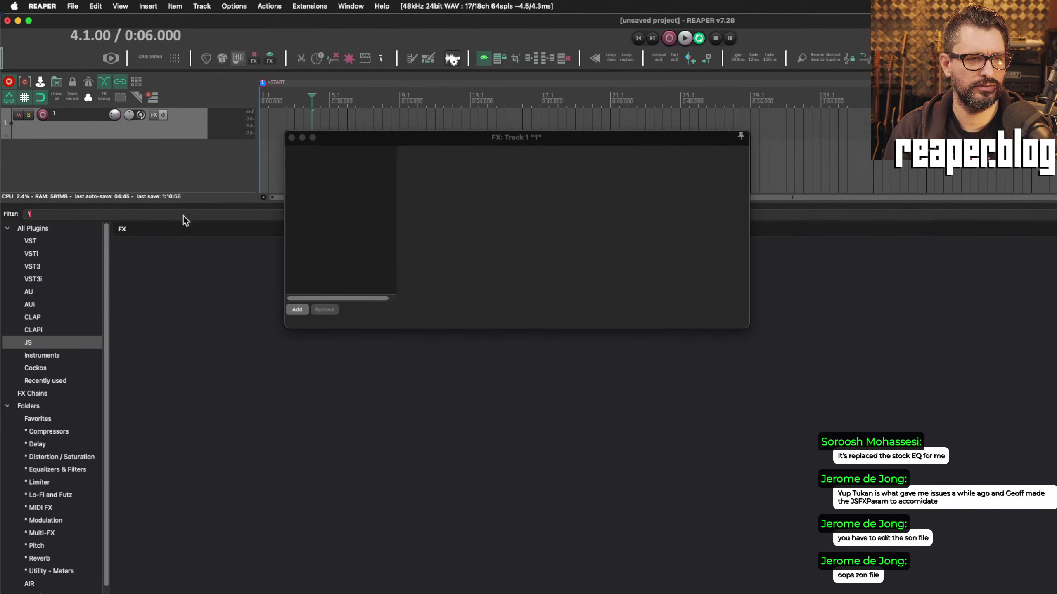
pyautogui.click(208, 327)
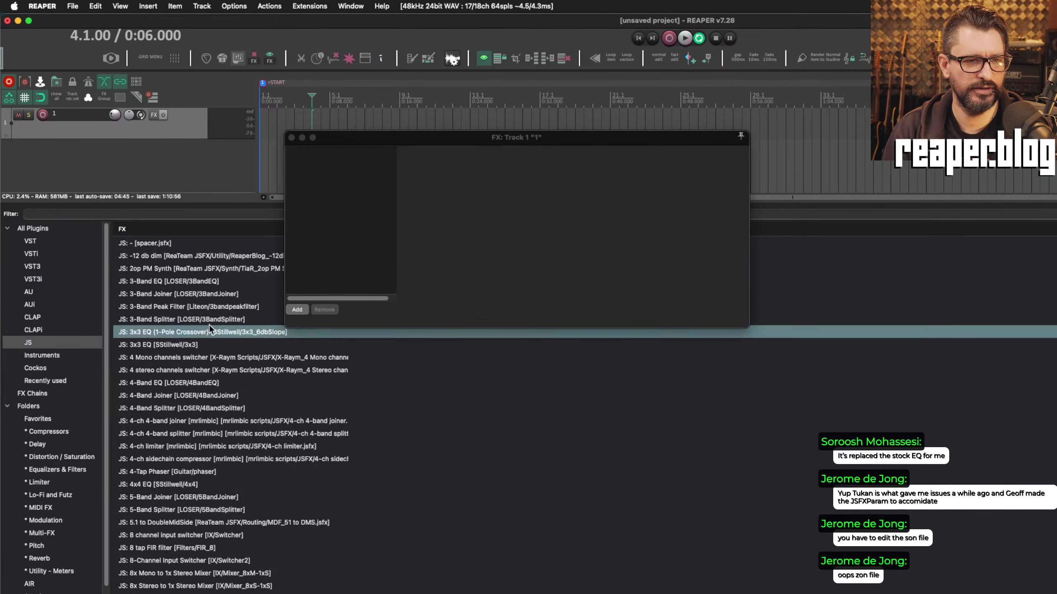
pyautogui.click(180, 280)
pyautogui.moveTo(173, 278); pyautogui.dragTo(316, 251)
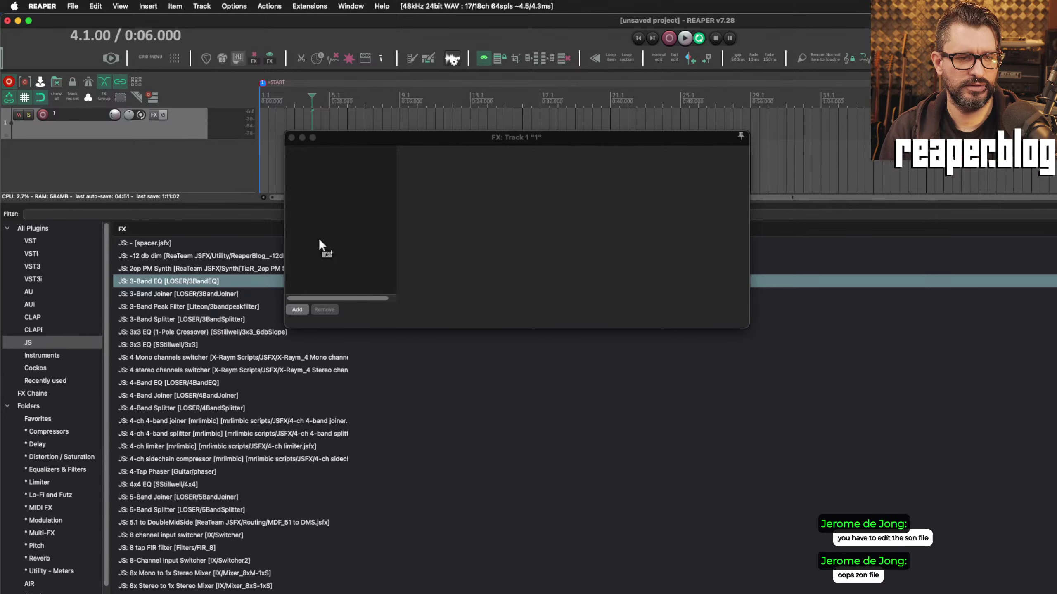
pyautogui.moveTo(319, 238); pyautogui.dragTo(235, 266)
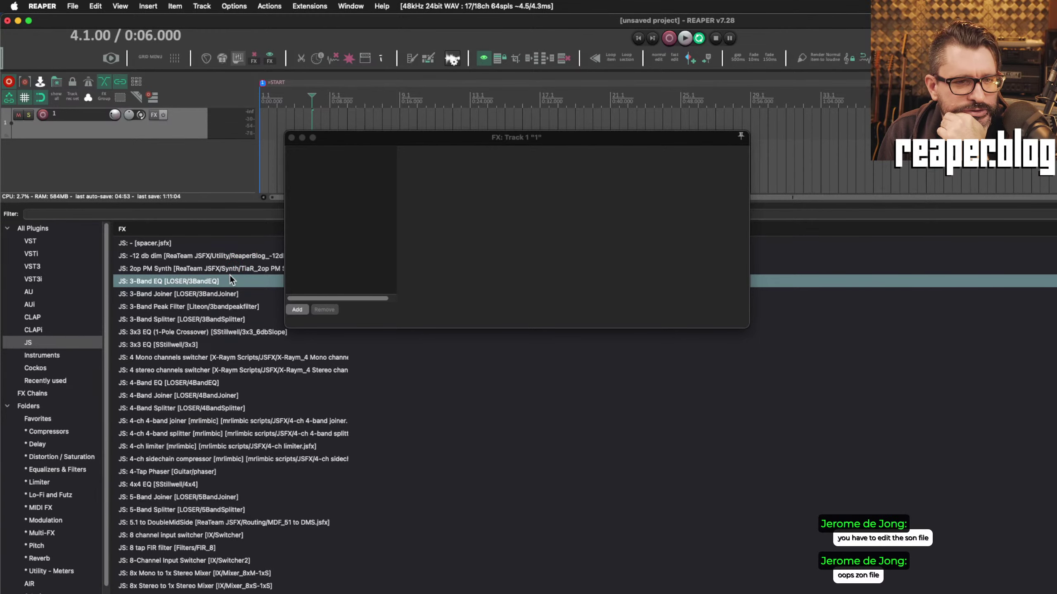
# Step: Find JS: Apple 2-Pole Lowpass Filter in the list and add it to track 1's FX chain
pyautogui.scroll(-5, 224, 304)
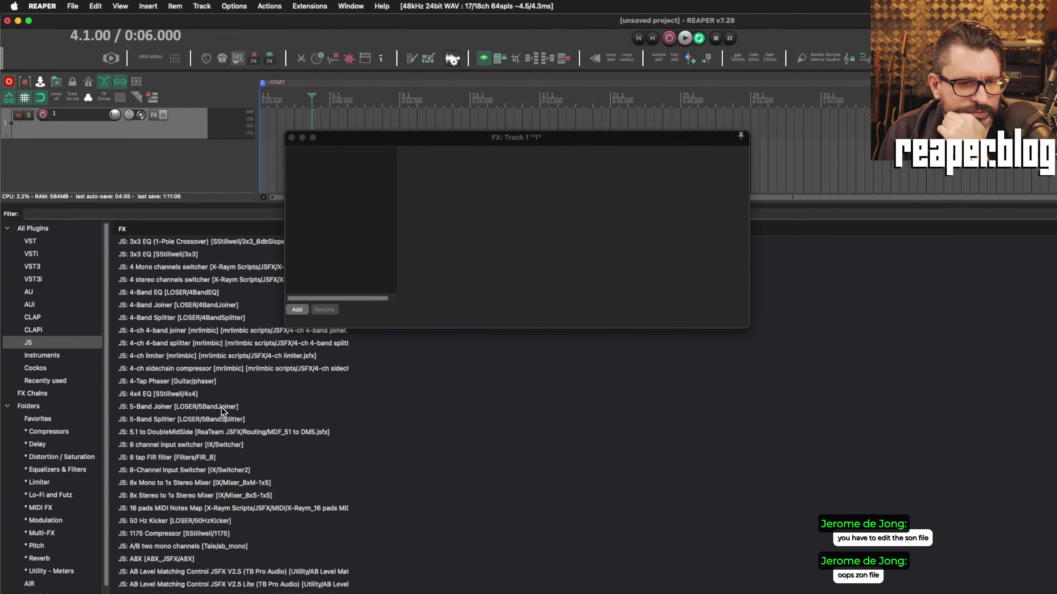
pyautogui.scroll(-3, 222, 404)
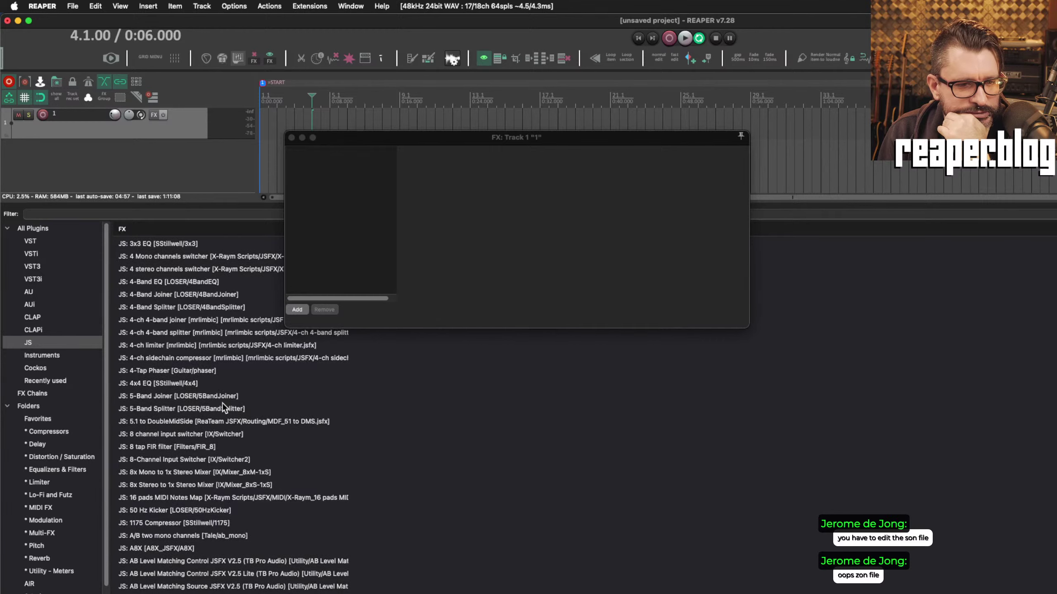
pyautogui.scroll(-6, 222, 402)
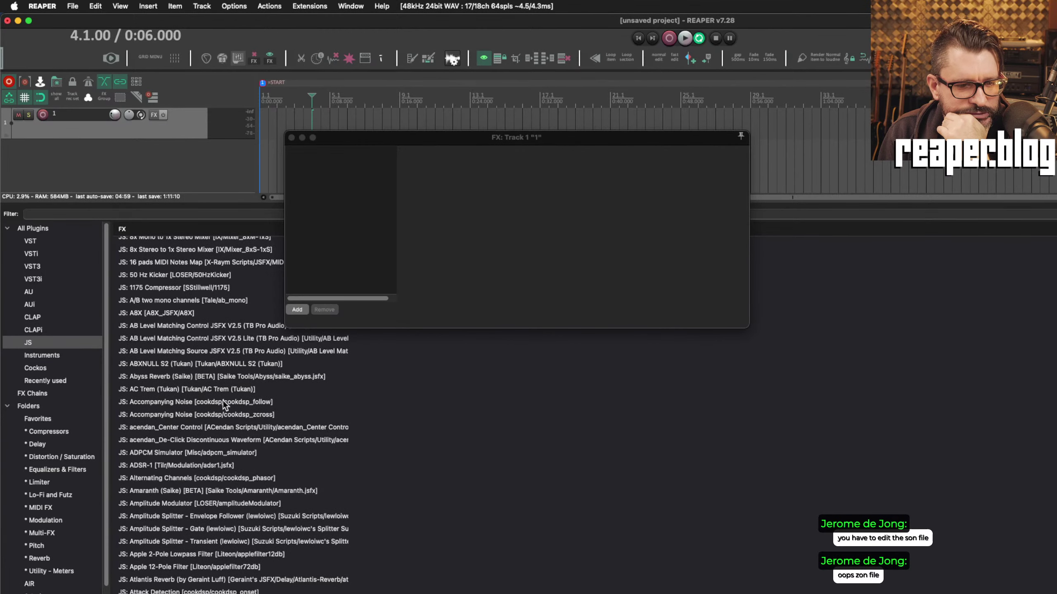
pyautogui.scroll(-3, 223, 398)
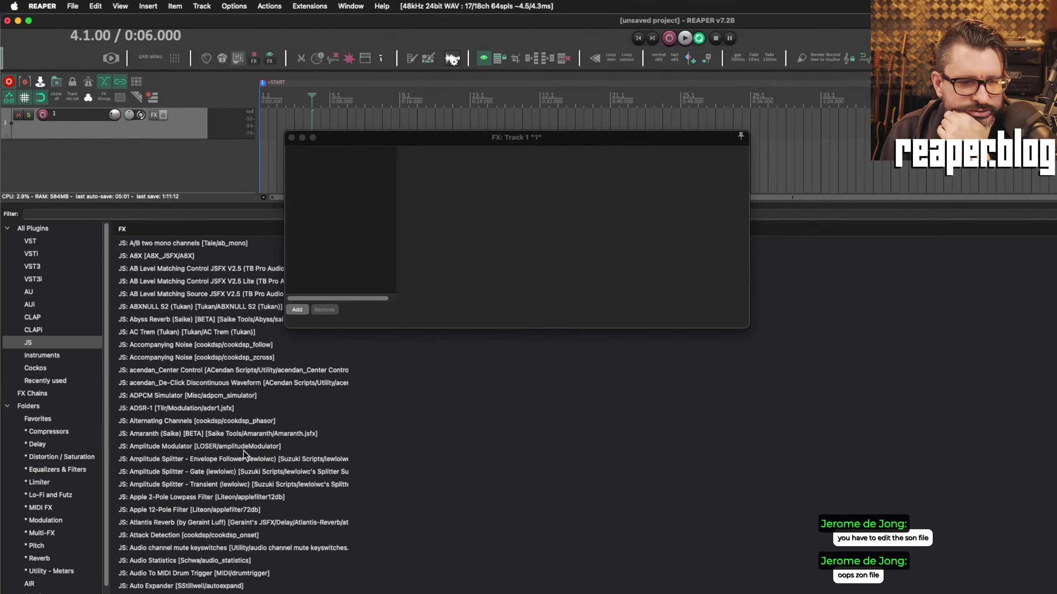
pyautogui.scroll(-1, 244, 447)
pyautogui.click(168, 483)
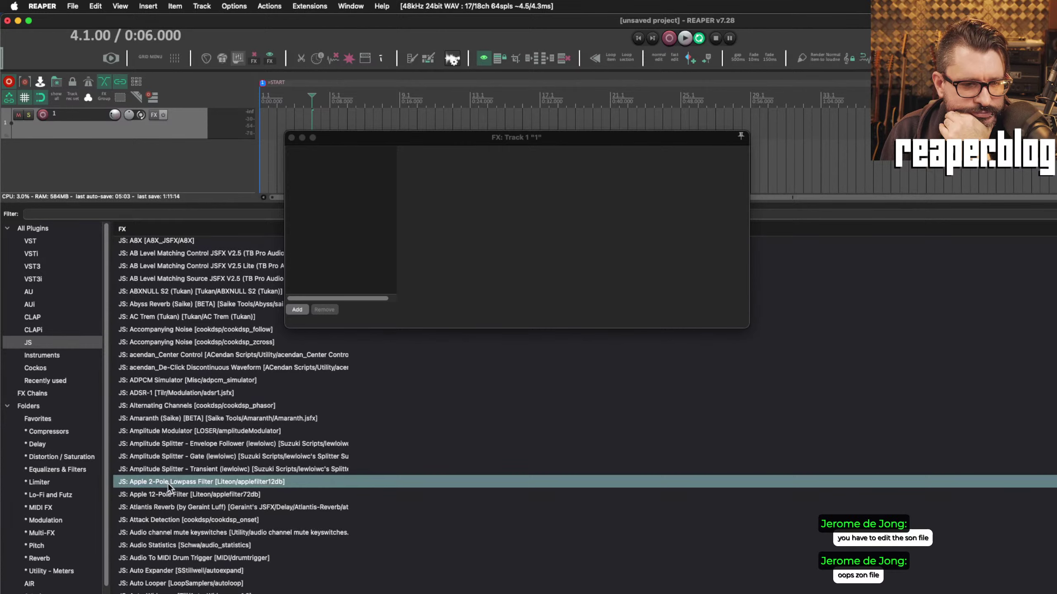
pyautogui.moveTo(261, 432); pyautogui.dragTo(325, 228)
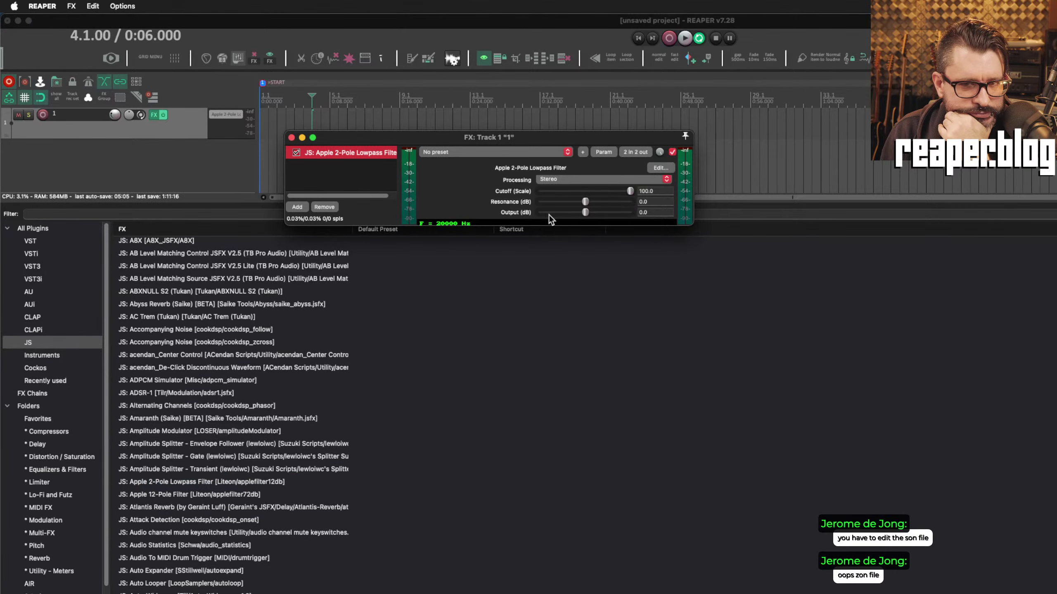
# Step: Open the filter's X-Touch mapping window and link Rotary1 to the Cutoff (Scale) parameter
pyautogui.moveTo(630, 193); pyautogui.dragTo(629, 189)
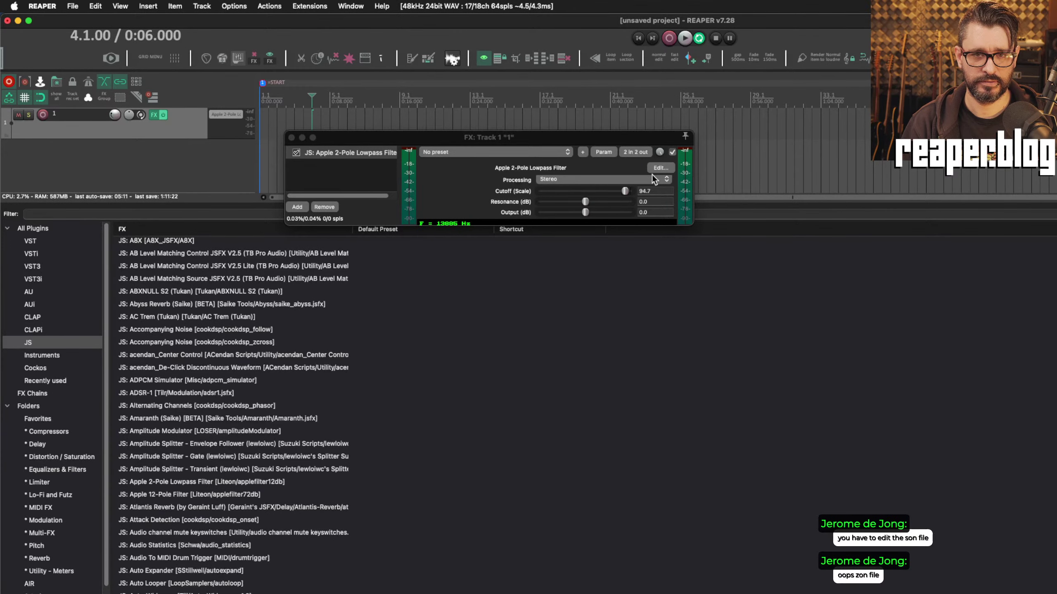
pyautogui.click(579, 164)
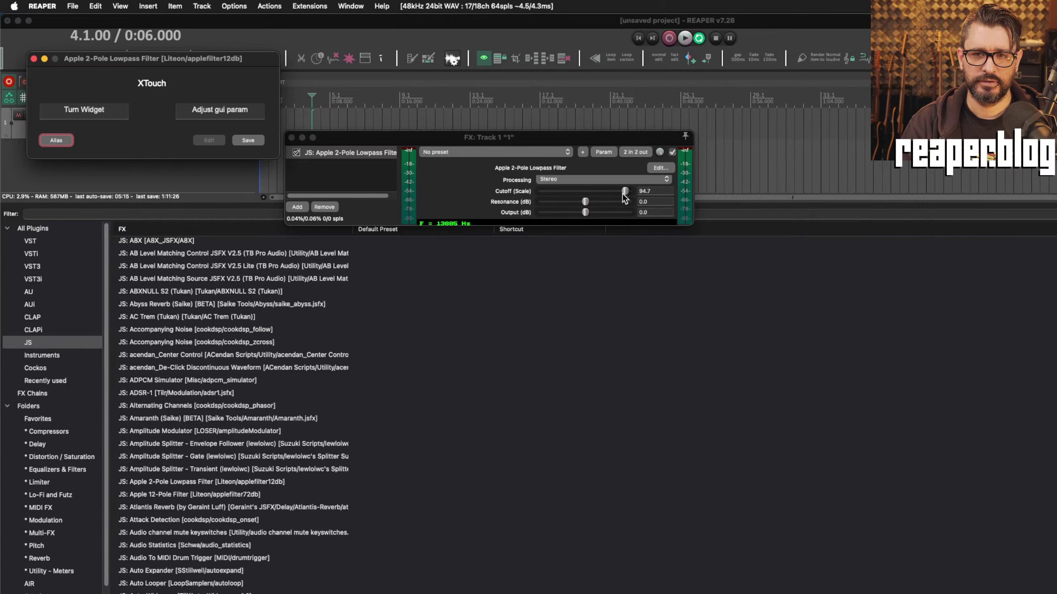
pyautogui.moveTo(624, 192); pyautogui.dragTo(613, 195)
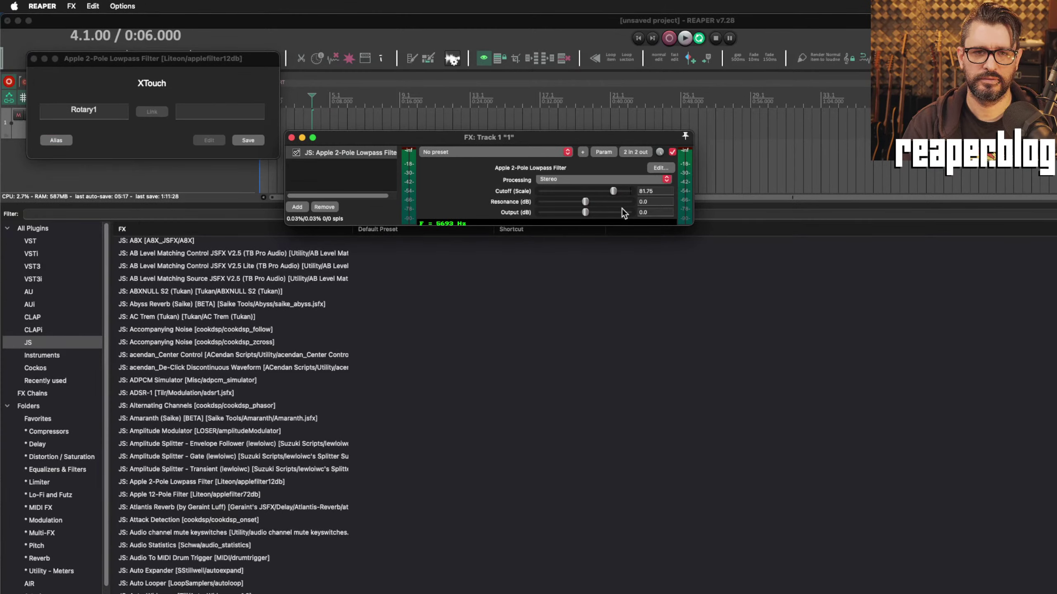
pyautogui.moveTo(615, 192); pyautogui.dragTo(597, 193)
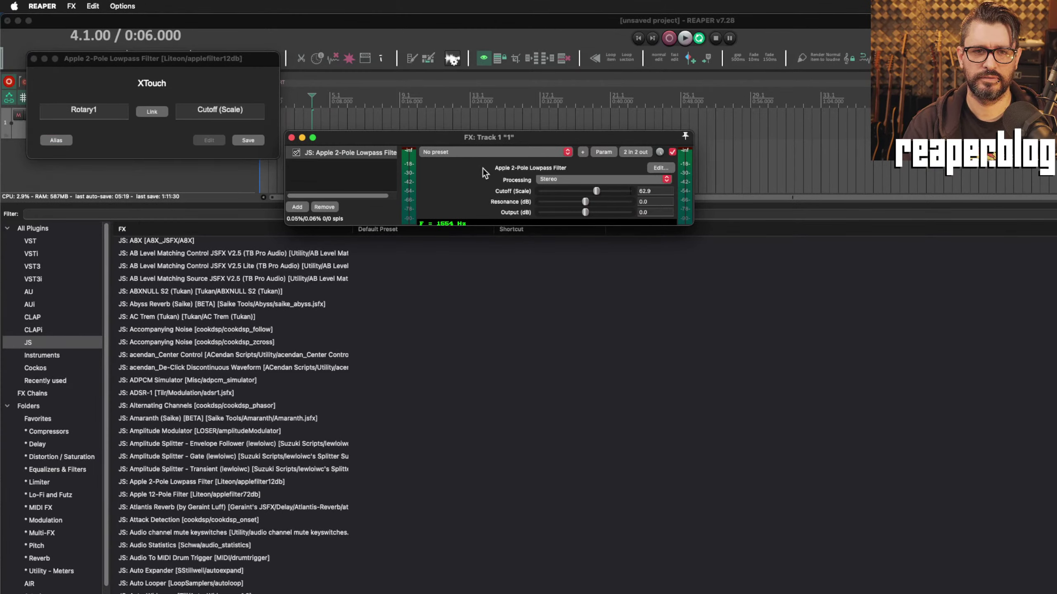
pyautogui.click(152, 111)
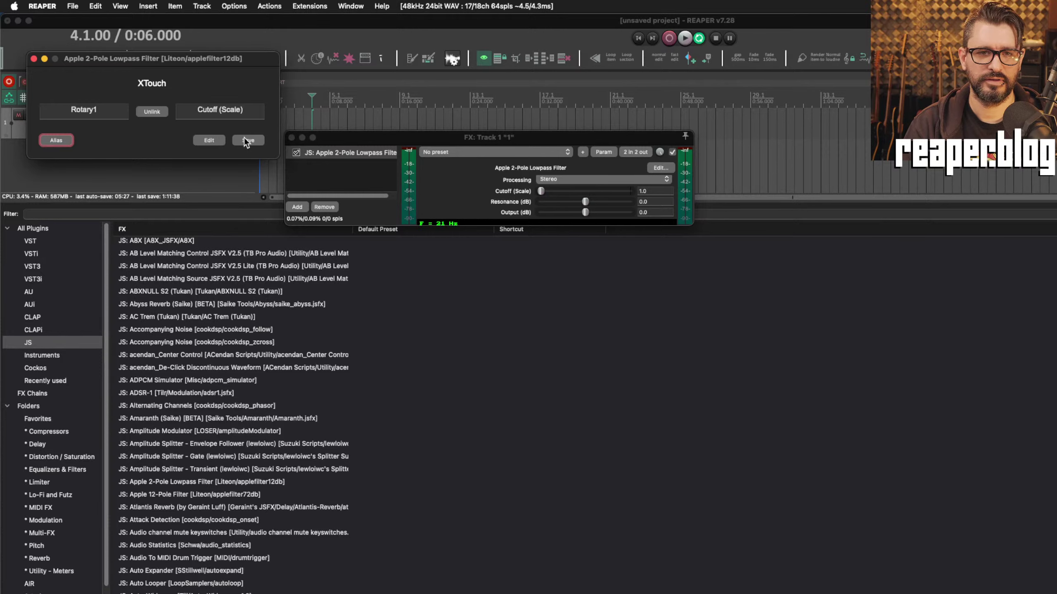
# Step: Unlink Rotary1 from Cutoff (Scale) and save the filter's X-Touch mapping
pyautogui.click(152, 111)
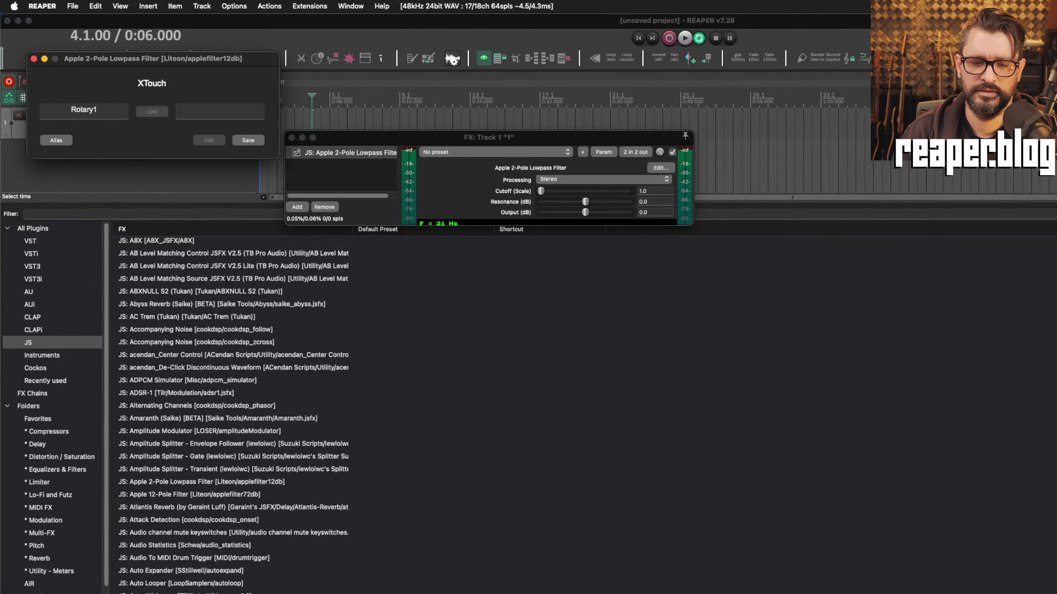
pyautogui.press('super+Tab')
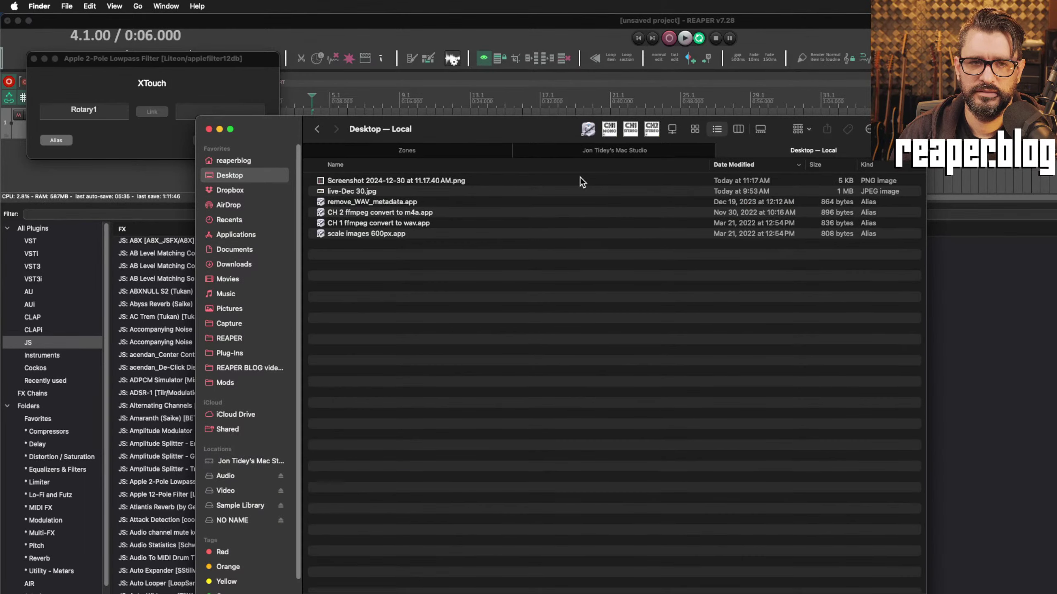
pyautogui.click(154, 139)
pyautogui.click(242, 138)
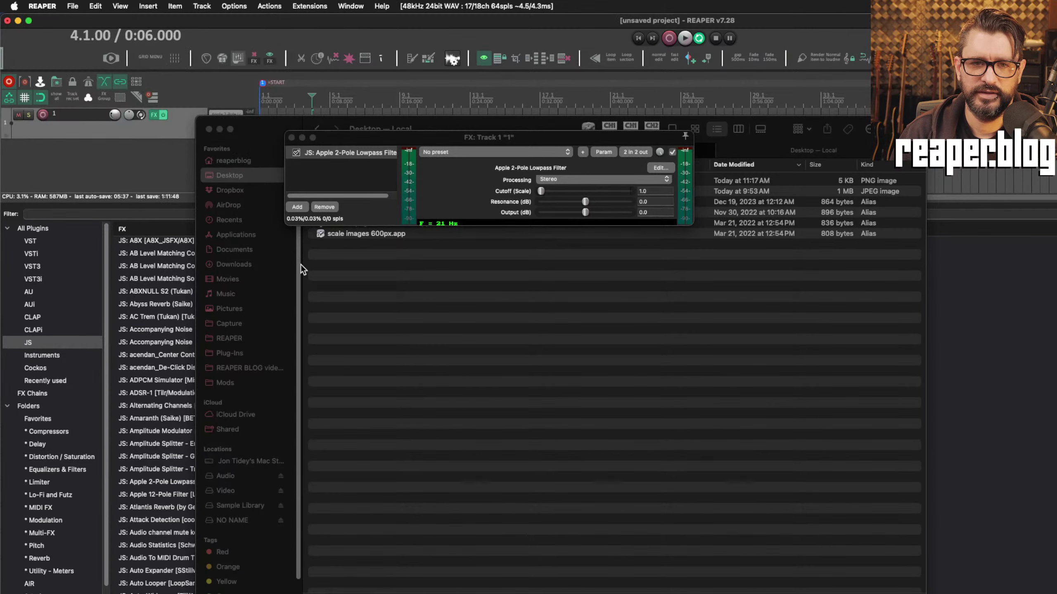
# Step: In Finder, go up from the Zones folder to Surfaces and delete the LaunchKey folder
pyautogui.click(432, 249)
pyautogui.click(441, 150)
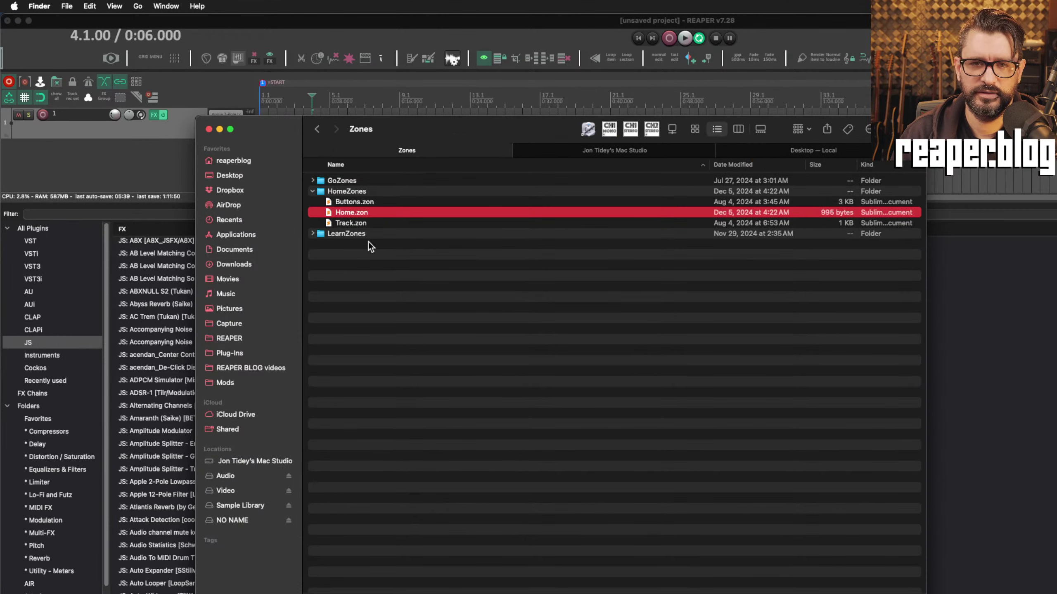
pyautogui.click(406, 290)
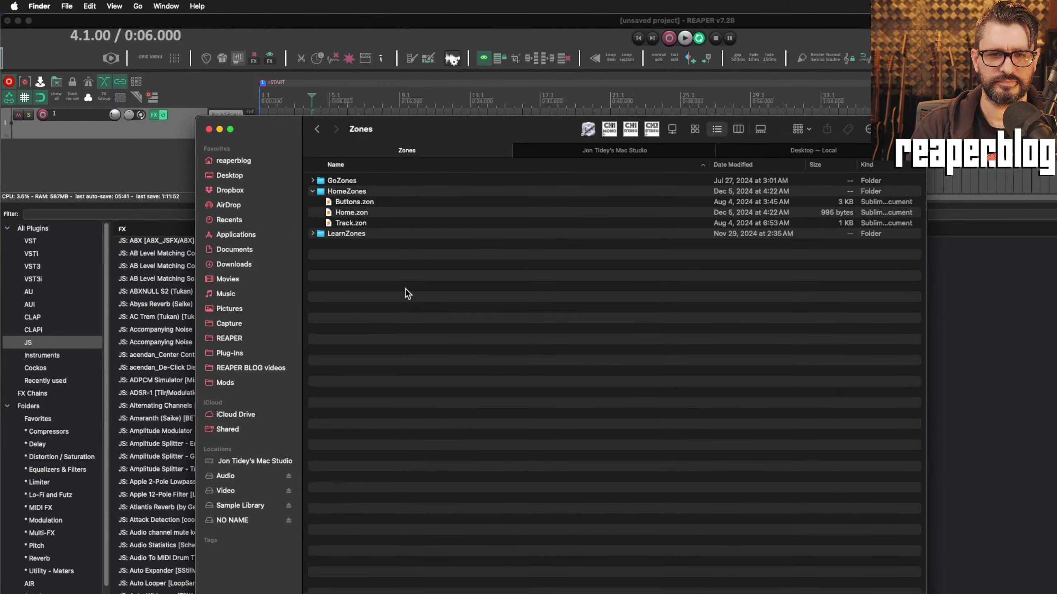
pyautogui.press('super+Up')
pyautogui.press('super+Up')
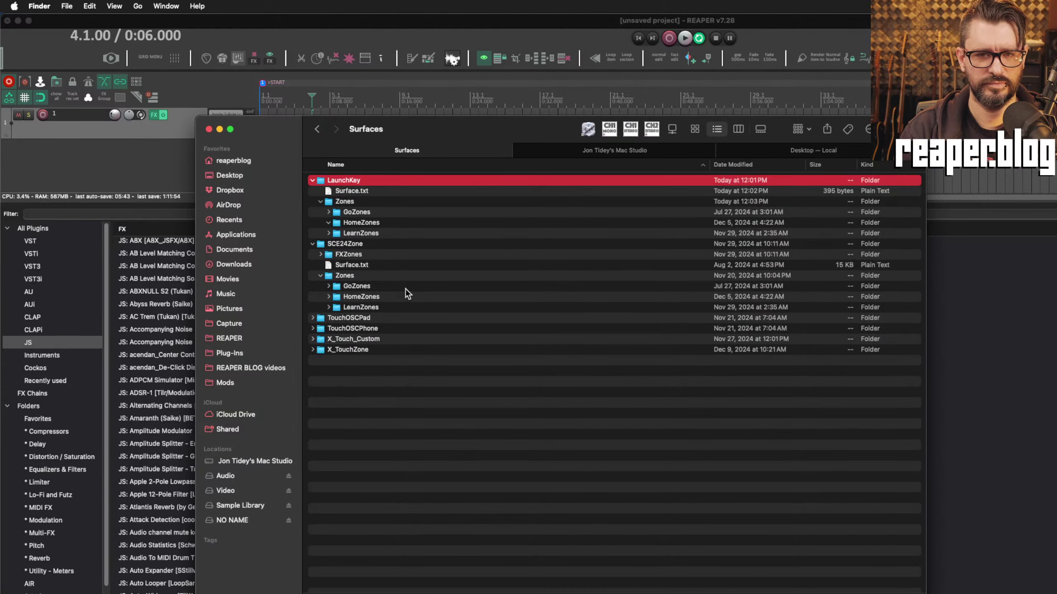
pyautogui.press('super+BackSpace')
# Step: Collapse the expanded SCE24Zone folder in the Surfaces listing
pyautogui.press('Down')
pyautogui.press('Down')
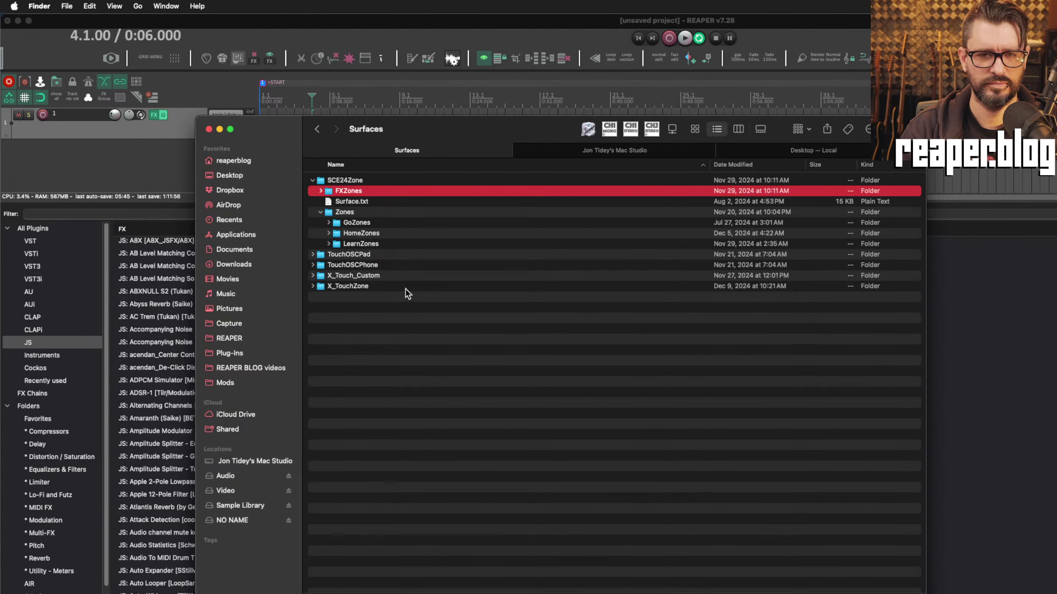
pyautogui.press('Left')
pyautogui.press('Left')
# Step: Open the AutoGeneratedFXZones folder inside X_Touch_Custom's FXZones and select the Apple 2-Pole Lowpass Filter zone file
pyautogui.press('Down')
pyautogui.press('Down')
pyautogui.press('Down')
pyautogui.press('Down')
pyautogui.press('Up')
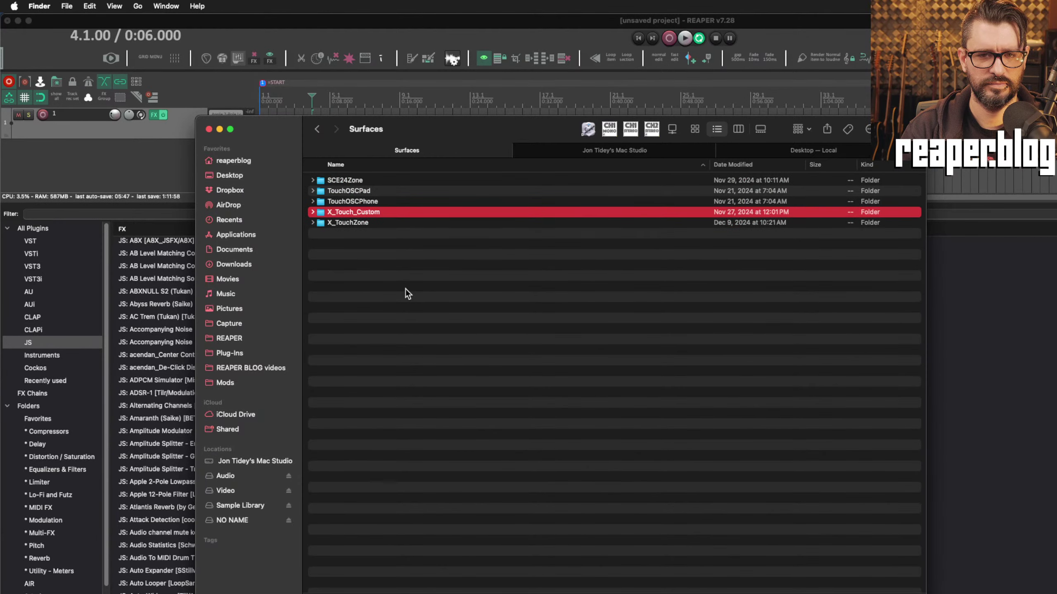
pyautogui.press('super+Down')
pyautogui.press('Down')
pyautogui.press('Up')
pyautogui.press('Right')
pyautogui.press('Down')
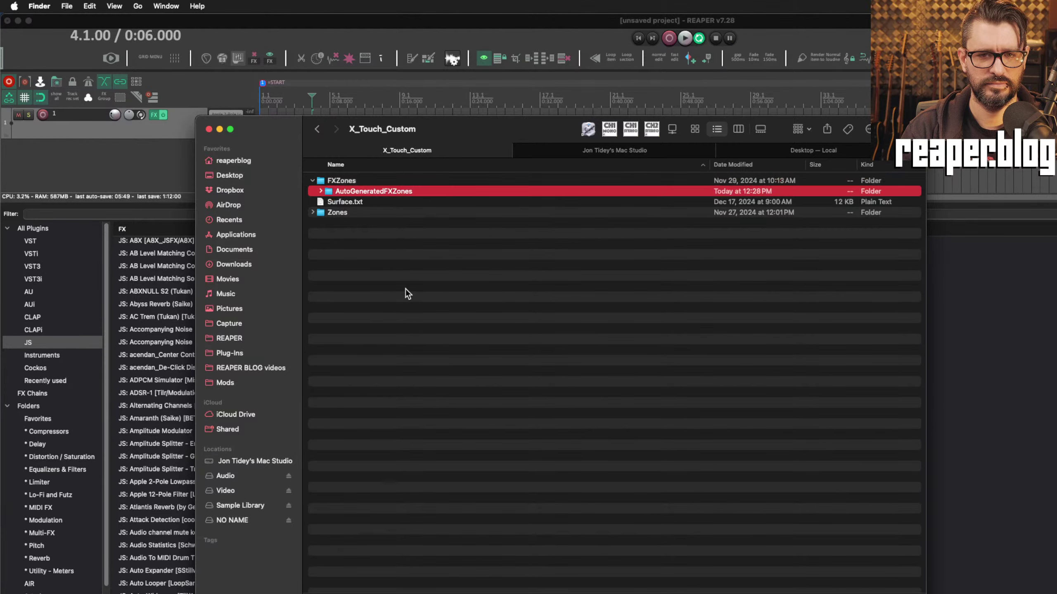
pyautogui.press('super+Down')
pyautogui.press('Down')
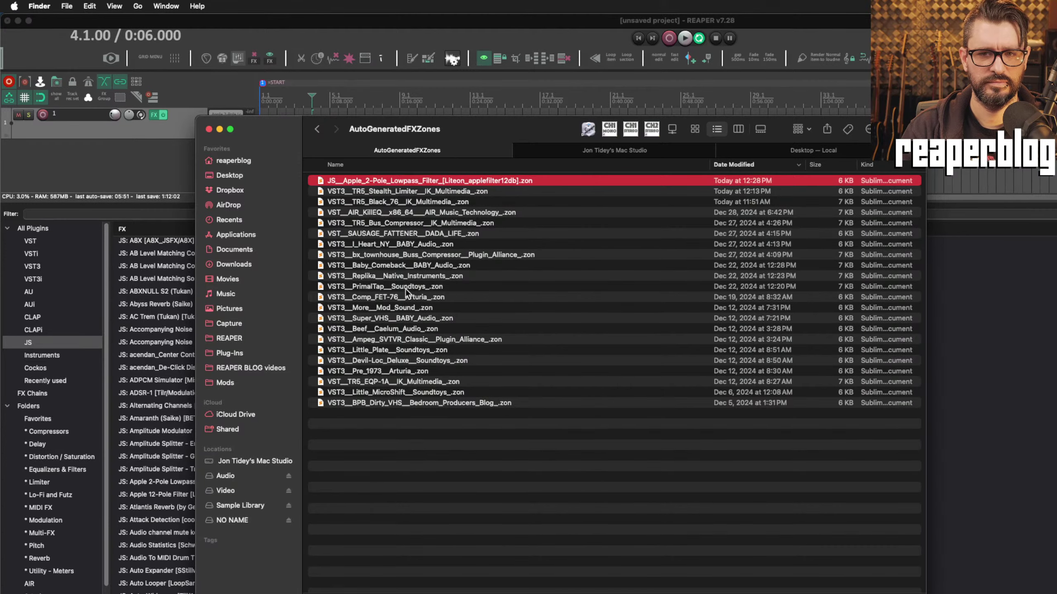
# Step: Open the Apple 2-Pole Lowpass Filter zone file in Sublime Text, dismiss the update offer and examine its rotary assignments
pyautogui.press('super+Down')
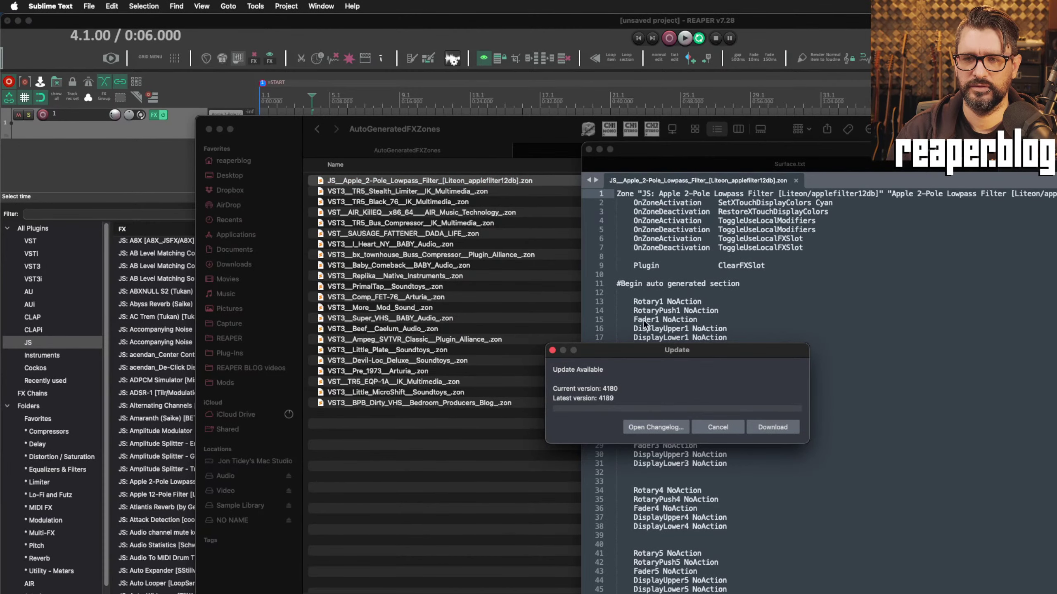
pyautogui.click(723, 426)
pyautogui.moveTo(827, 147); pyautogui.dragTo(379, 69)
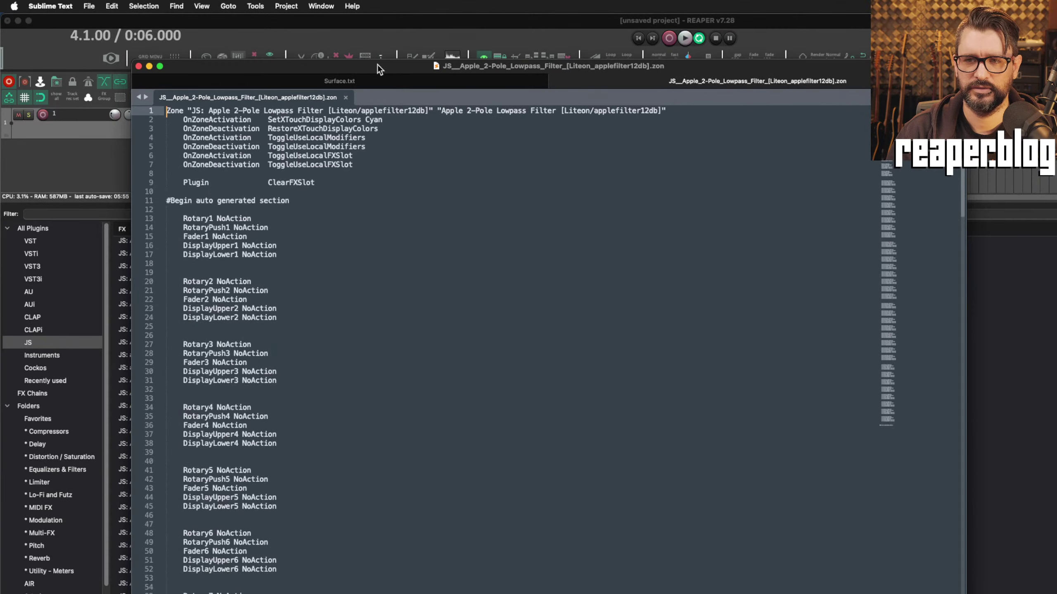
pyautogui.click(418, 190)
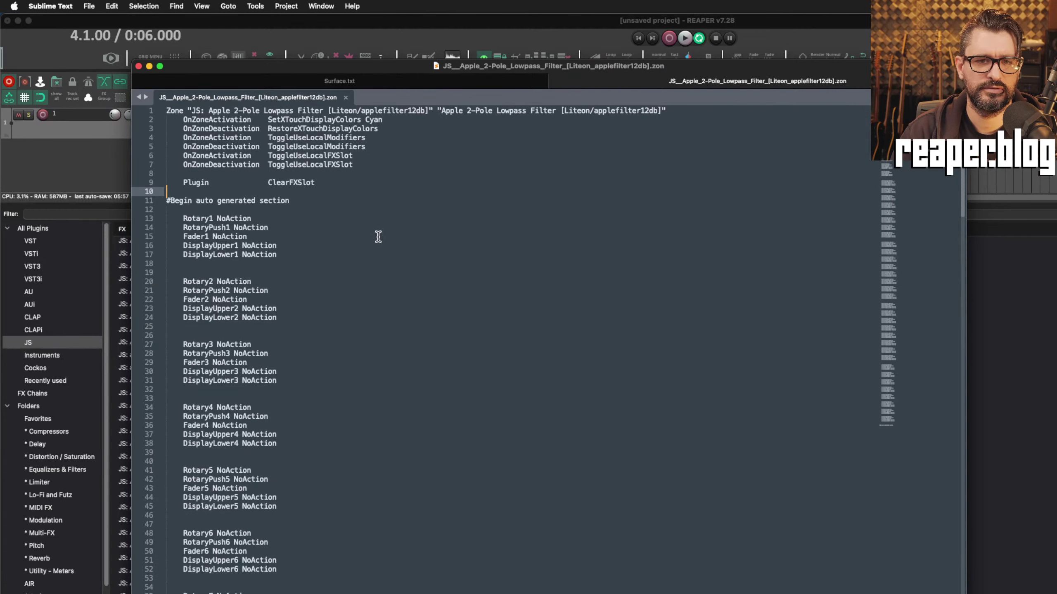
pyautogui.scroll(-1, 349, 263)
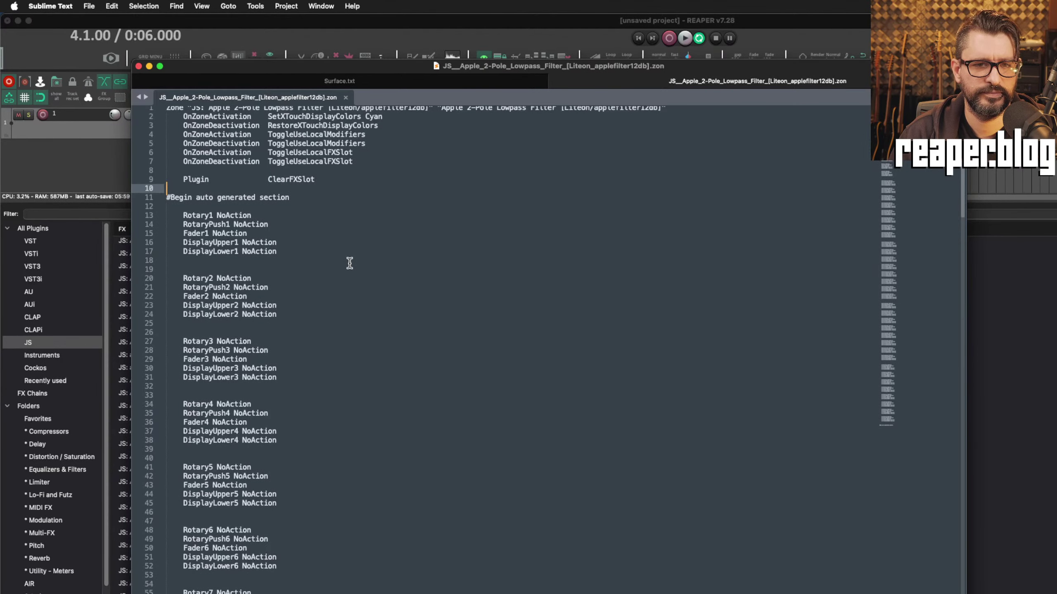
pyautogui.scroll(1, 349, 261)
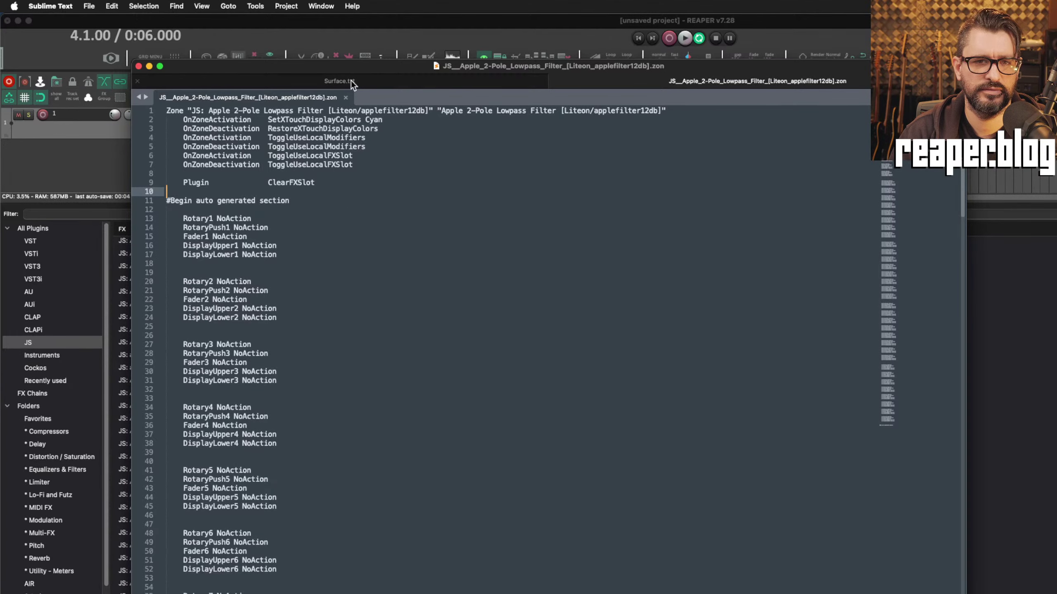
# Step: Return to REAPER, view the source code of the Apple 2-Pole Lowpass Filter and close the code editor
pyautogui.doubleClick(366, 68)
pyautogui.click(96, 175)
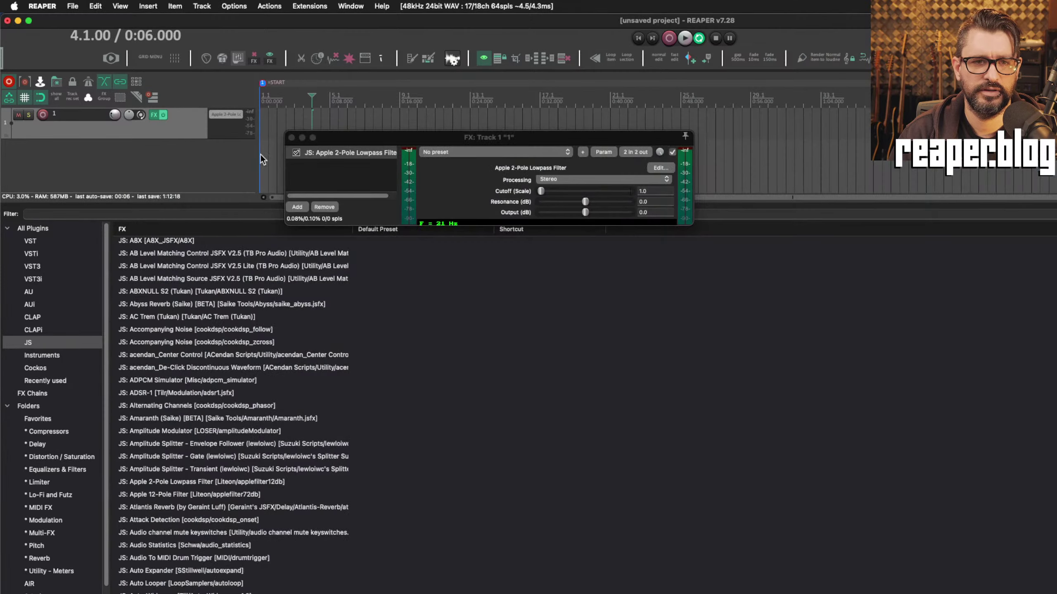
pyautogui.click(668, 168)
pyautogui.click(659, 168)
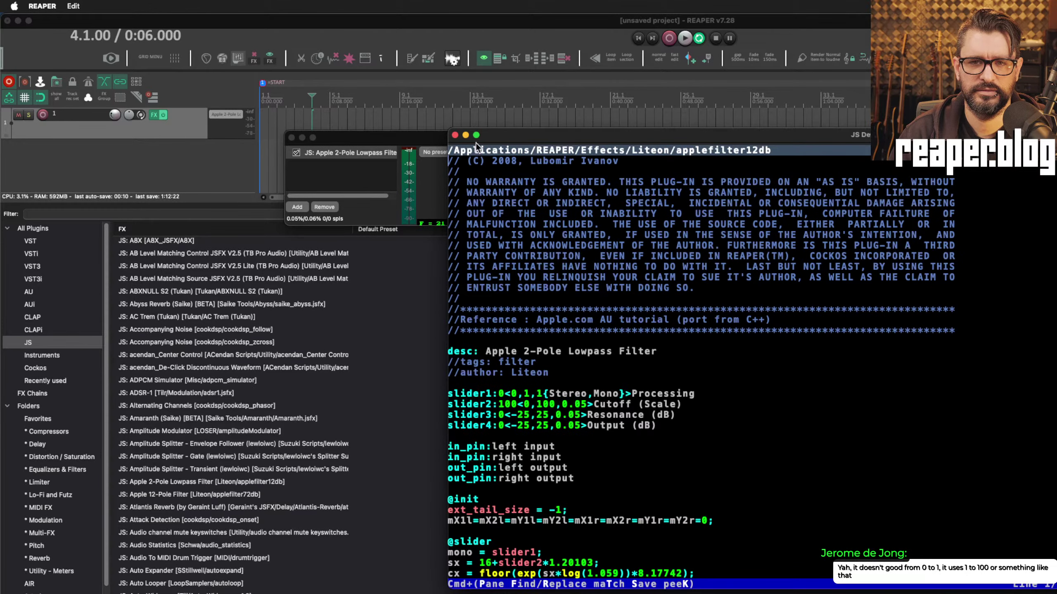
pyautogui.click(455, 134)
# Step: Set Cutoff (Scale) to about 7.45 and check which parameters the filter offers for aliasing
pyautogui.moveTo(542, 191); pyautogui.dragTo(551, 192)
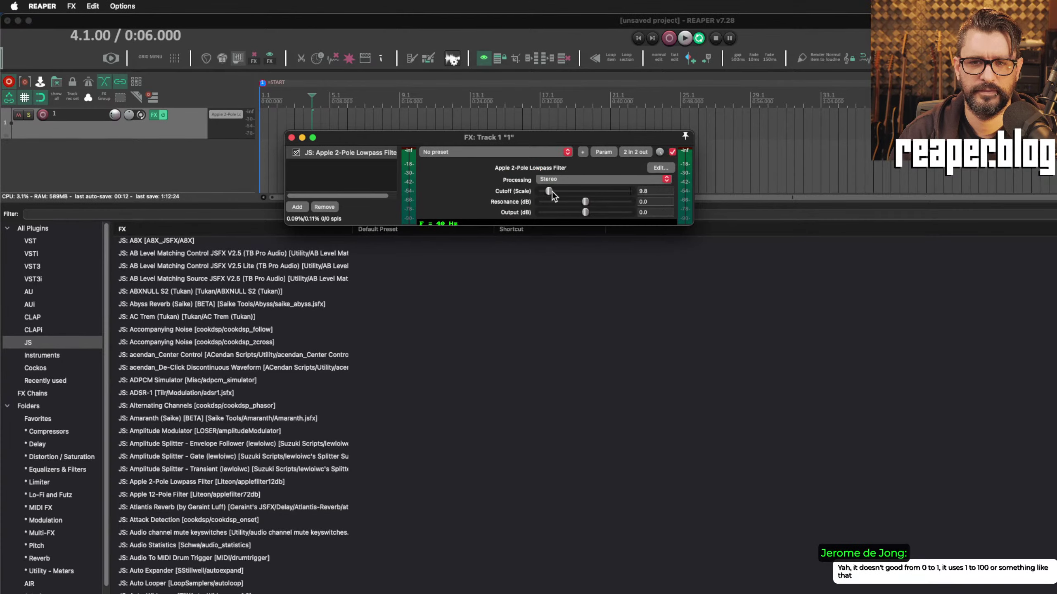
pyautogui.click(614, 152)
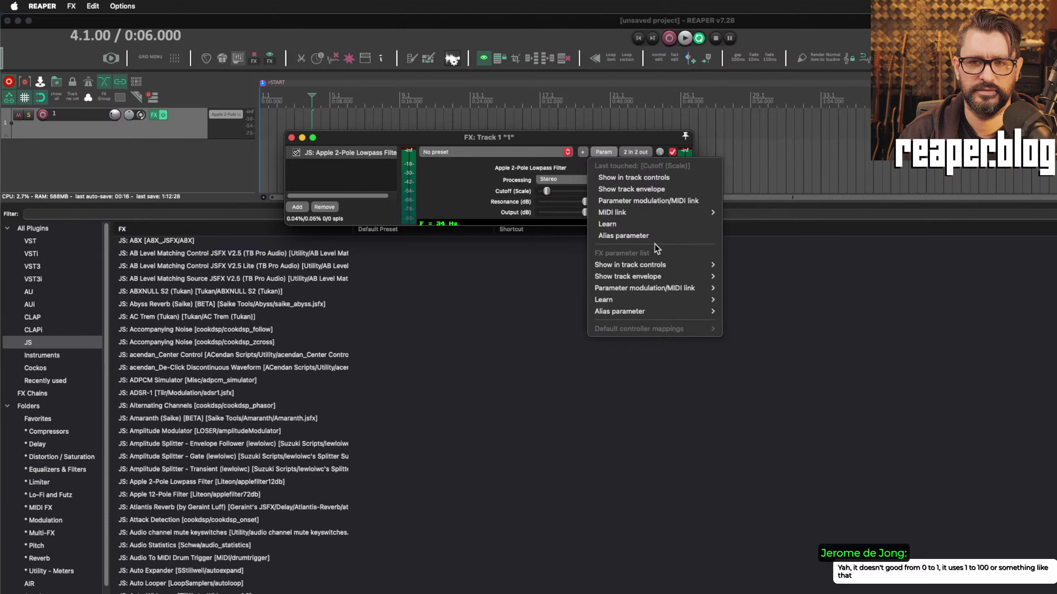
pyautogui.moveTo(655, 308)
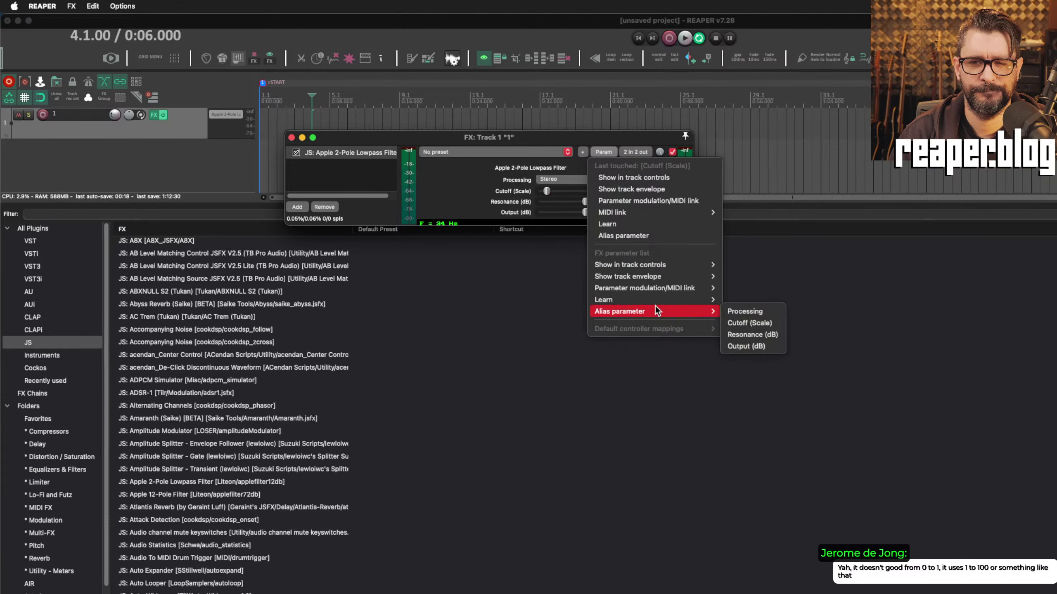
pyautogui.click(447, 192)
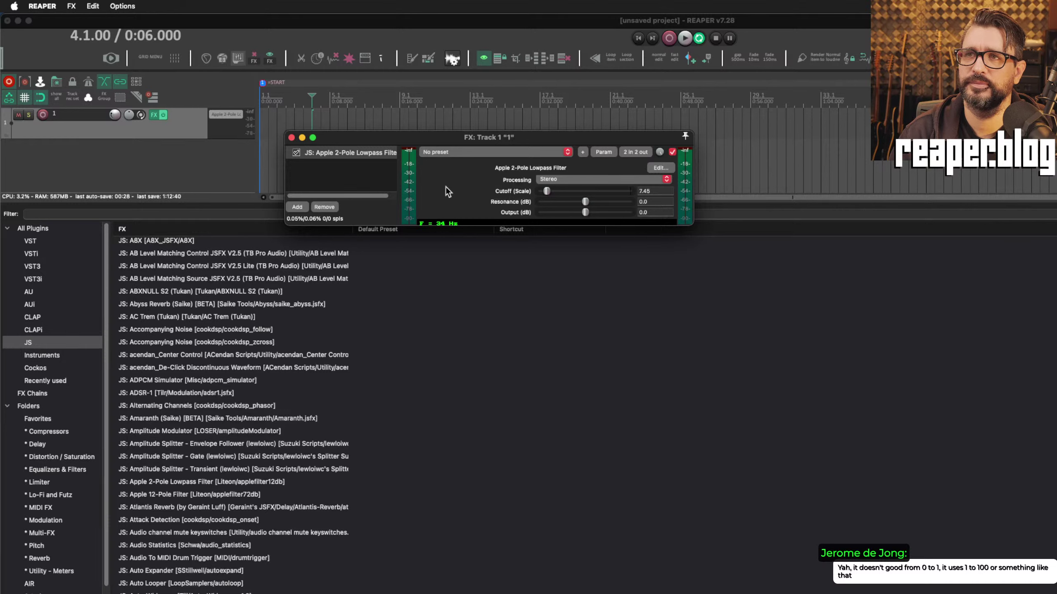
# Step: Remove the Apple 2-Pole Lowpass Filter from track 1 and close the FX window
pyautogui.click(323, 207)
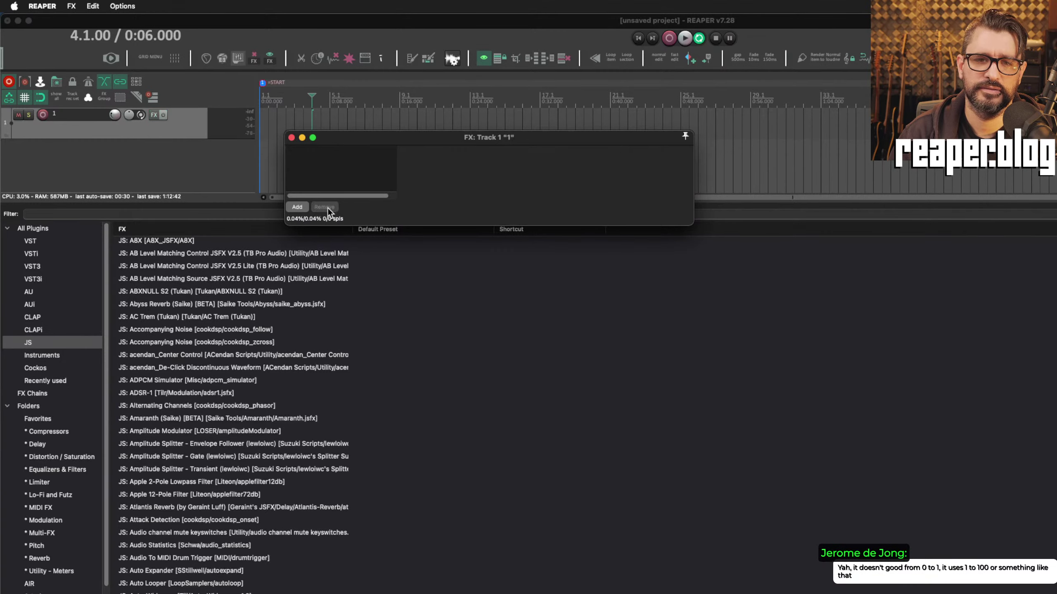
pyautogui.click(292, 138)
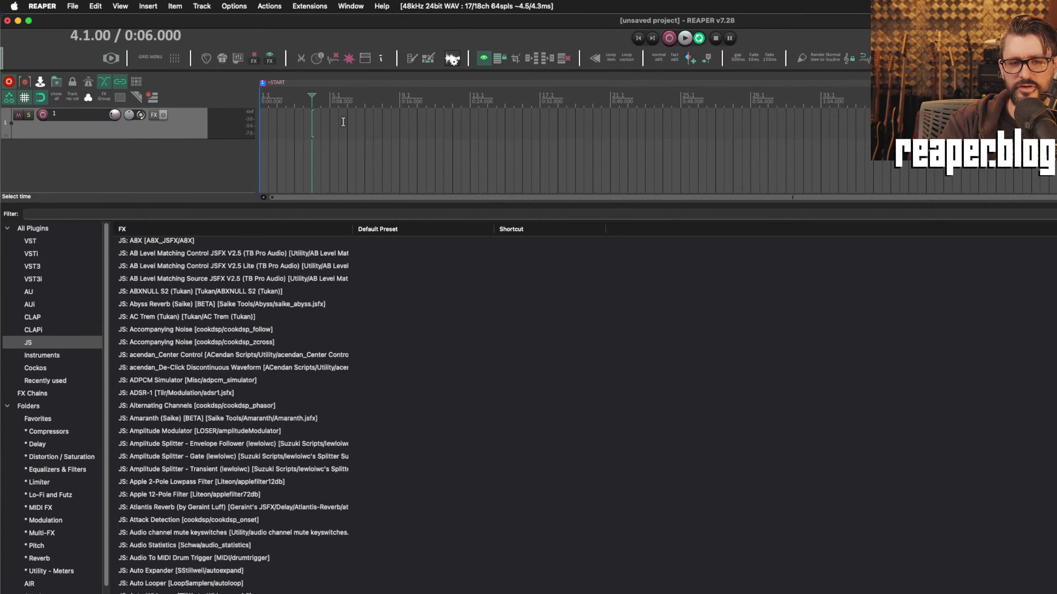
pyautogui.click(168, 131)
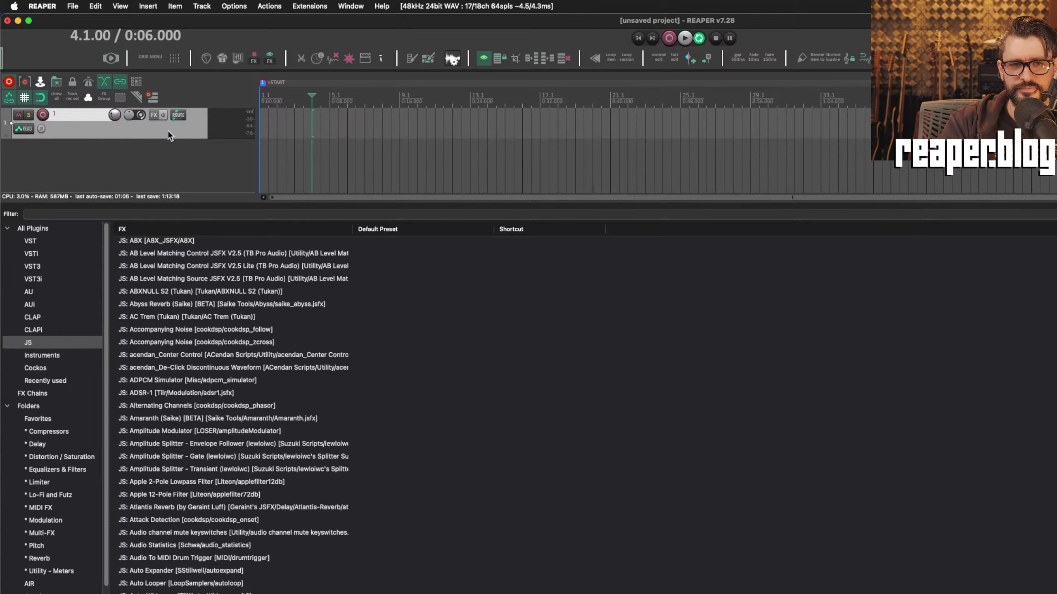
pyautogui.click(190, 149)
pyautogui.scroll(10, 368, 302)
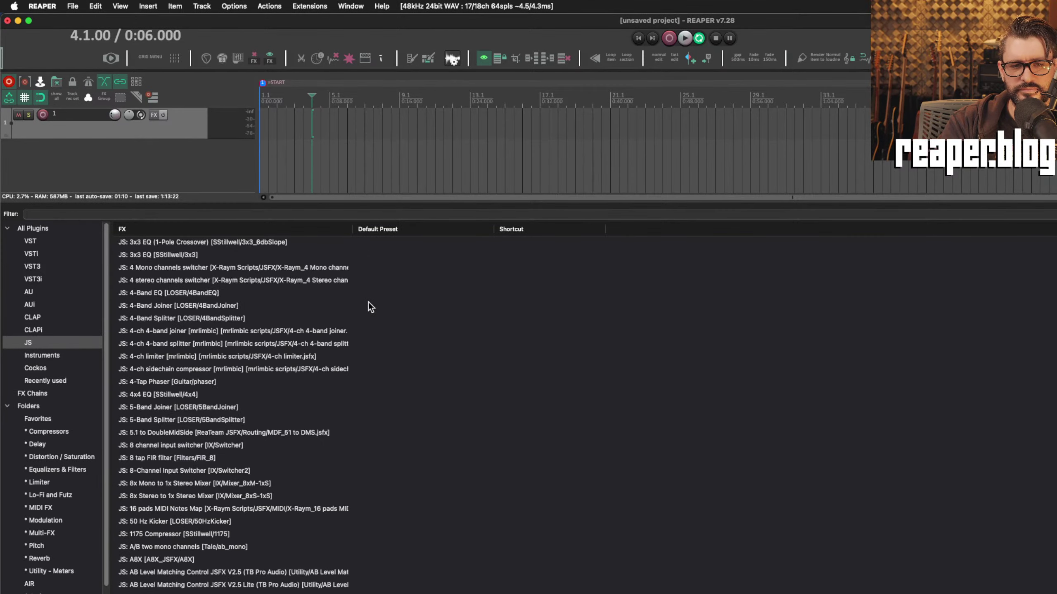
pyautogui.scroll(-15, 367, 298)
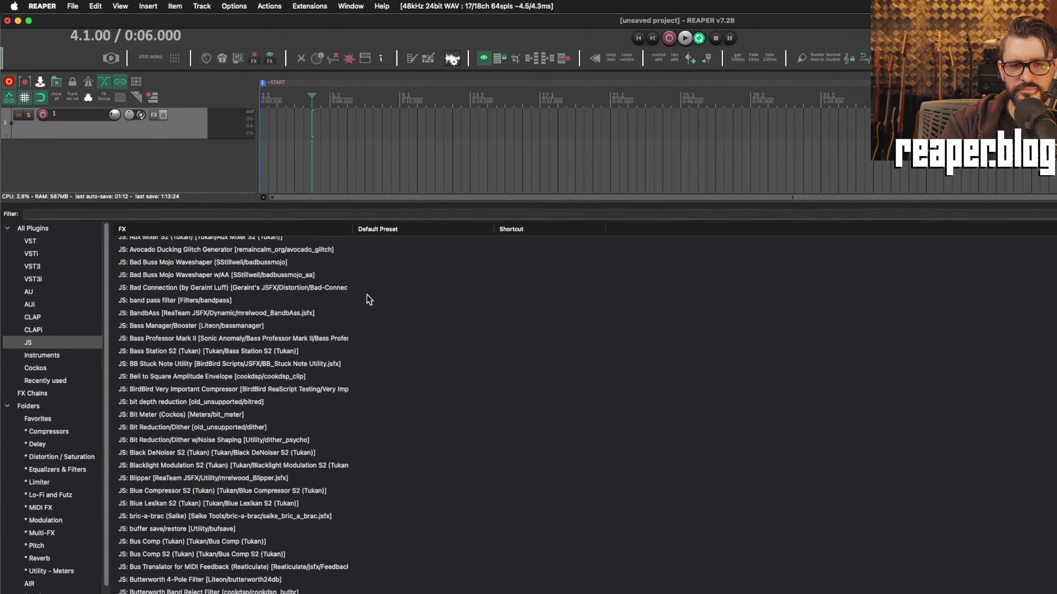
pyautogui.scroll(15, 367, 295)
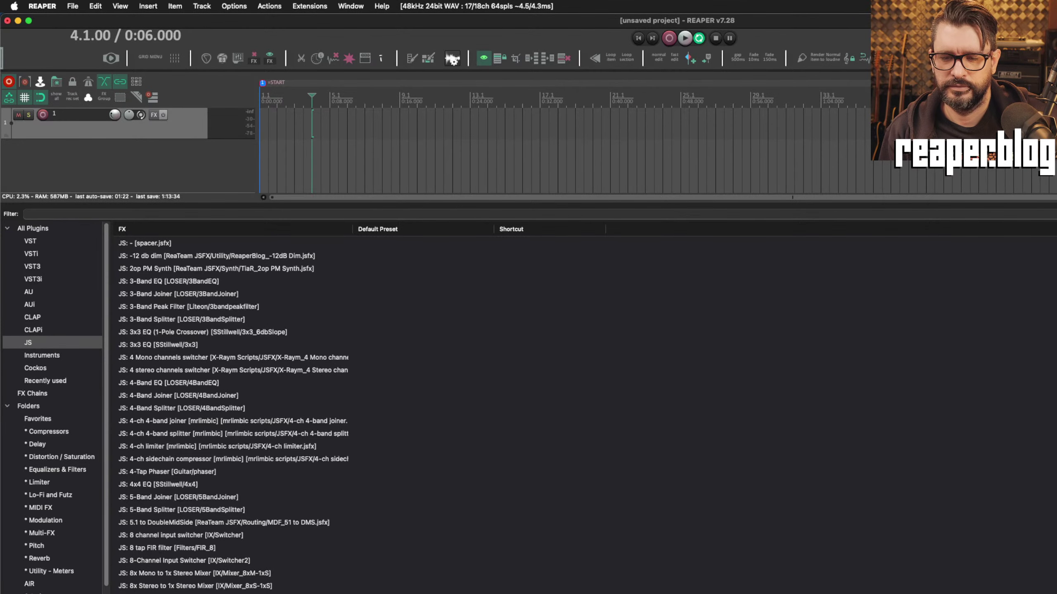
# Step: Revisit the filter's zone file in Sublime Text, return to REAPER and place the edit cursor at 7.3.00 on track 1
pyautogui.press('super+Tab')
pyautogui.click(927, 419)
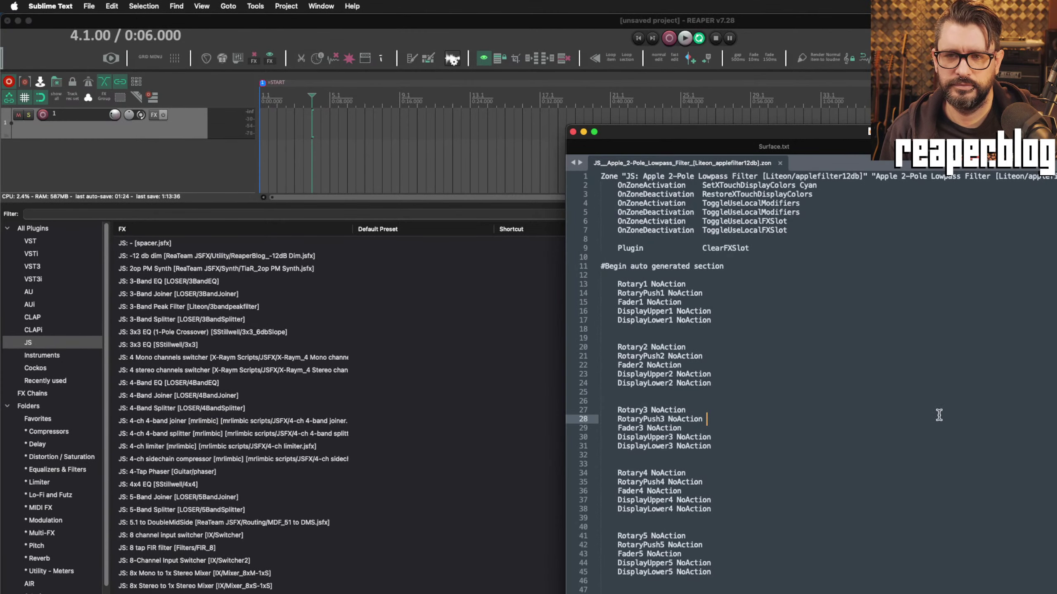
pyautogui.doubleClick(648, 144)
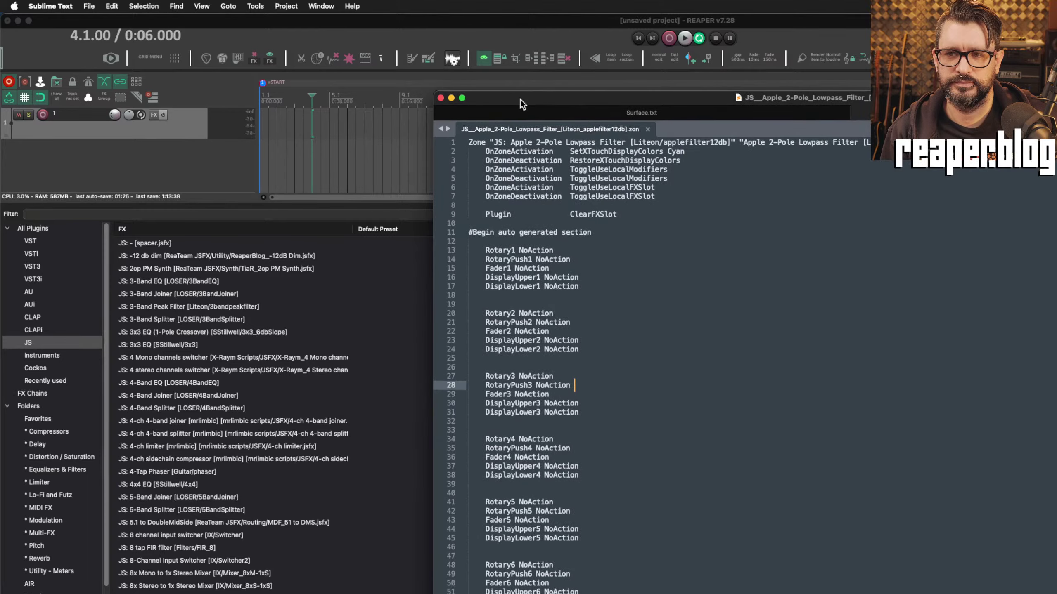
pyautogui.click(251, 158)
pyautogui.click(372, 127)
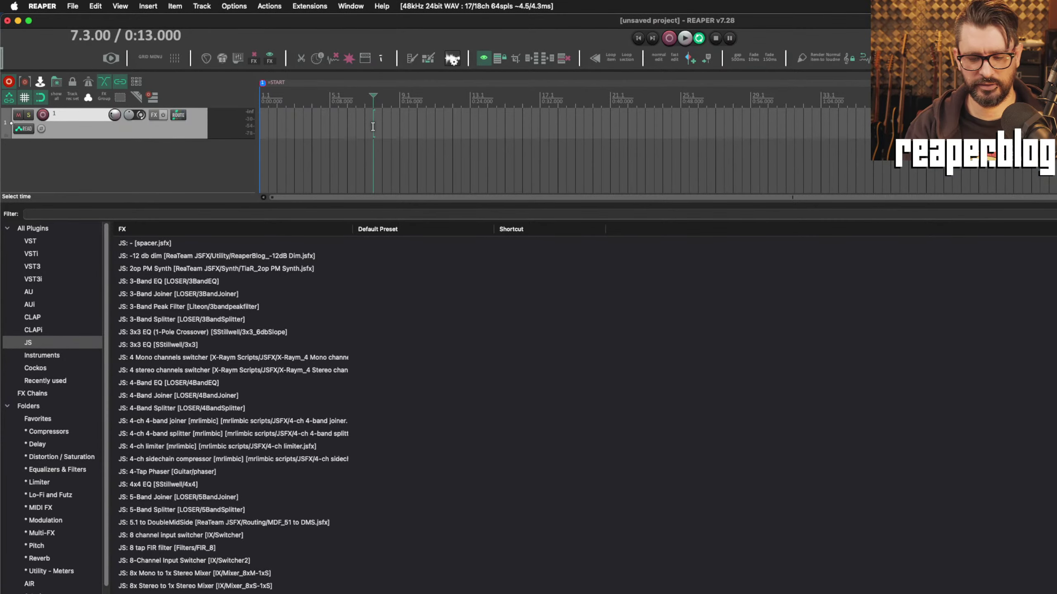
# Step: Hide the docked FX browser and open Playtime, moving and resizing its window to fit the visible screen
pyautogui.press('Home')
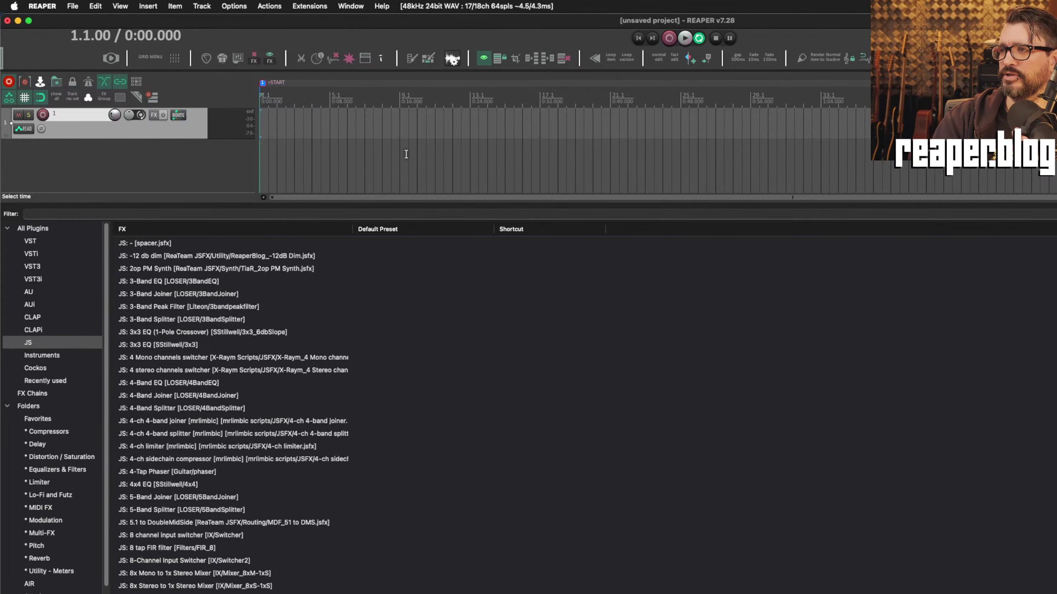
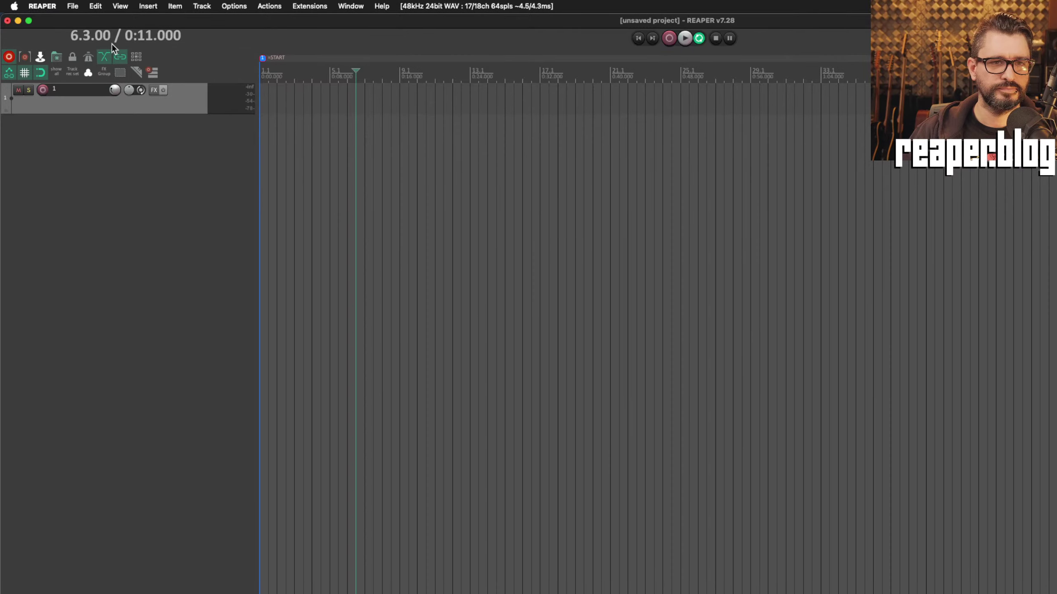
pyautogui.press('alt+super+x')
pyautogui.press('f')
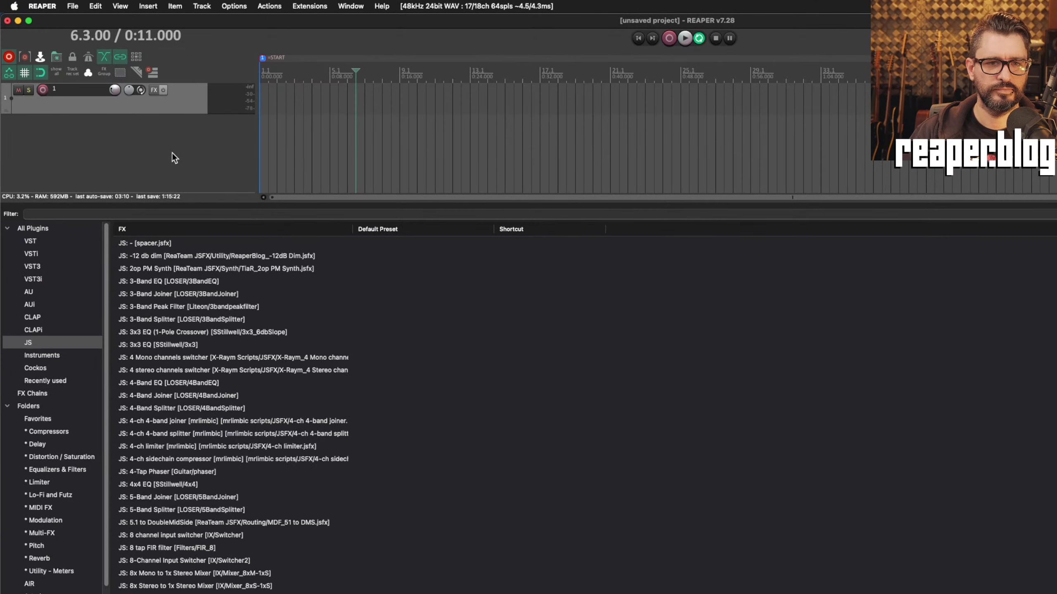
pyautogui.press('f')
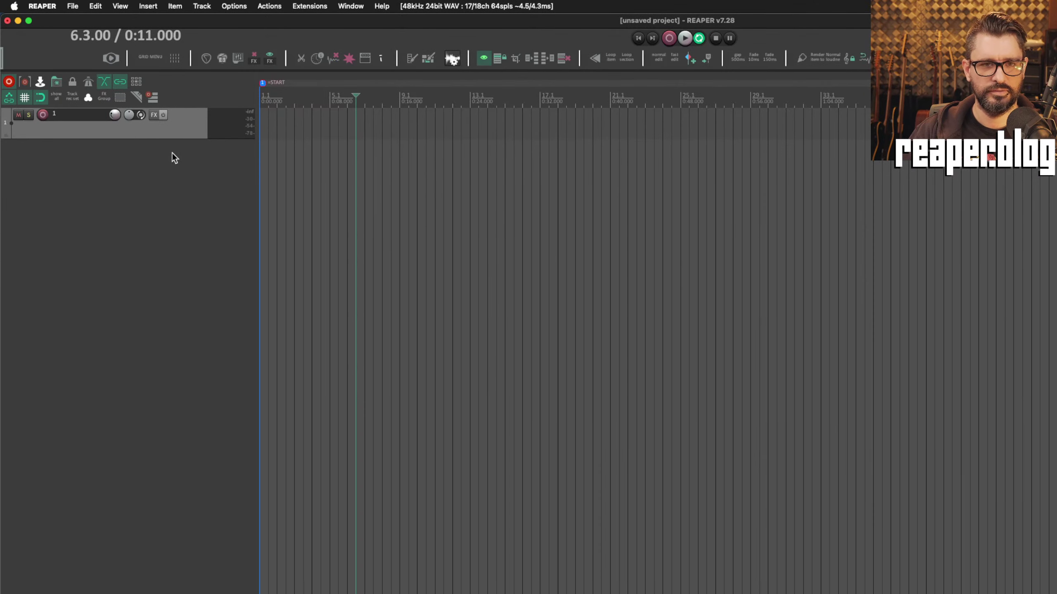
pyautogui.click(111, 58)
pyautogui.moveTo(507, 109); pyautogui.dragTo(303, 30)
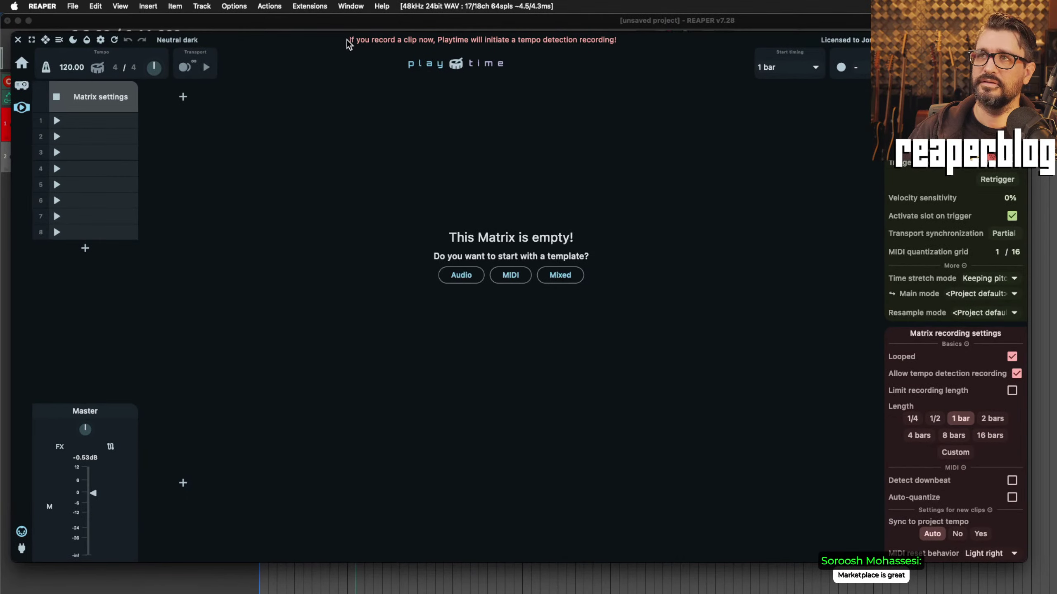
pyautogui.moveTo(1027, 561); pyautogui.dragTo(858, 548)
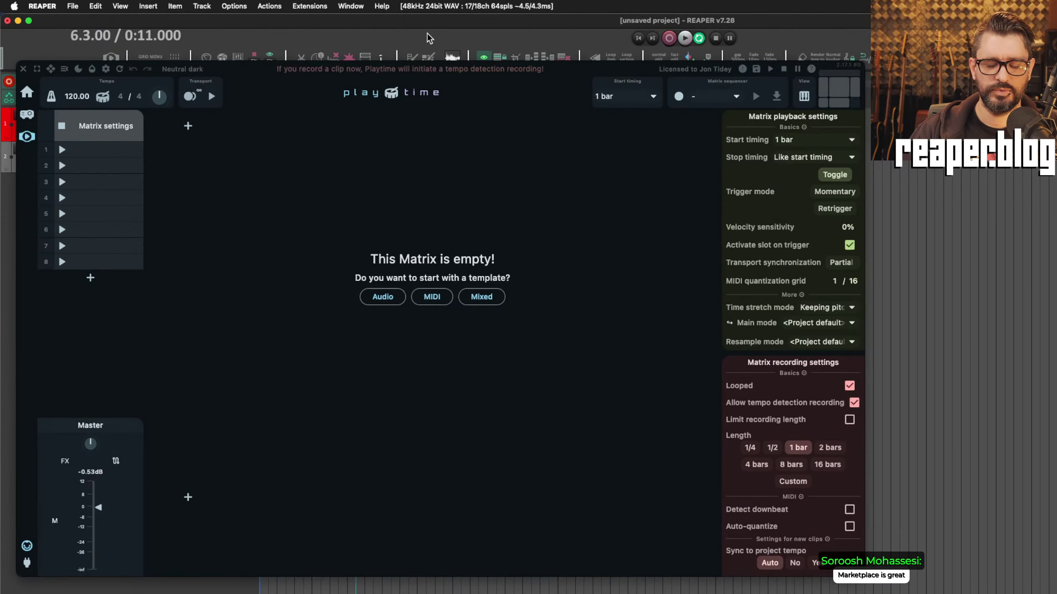
# Step: Filter the action list for playtime and check the shortcuts of the Playtime and custom Playtime show/hide actions
pyautogui.press('super+comma')
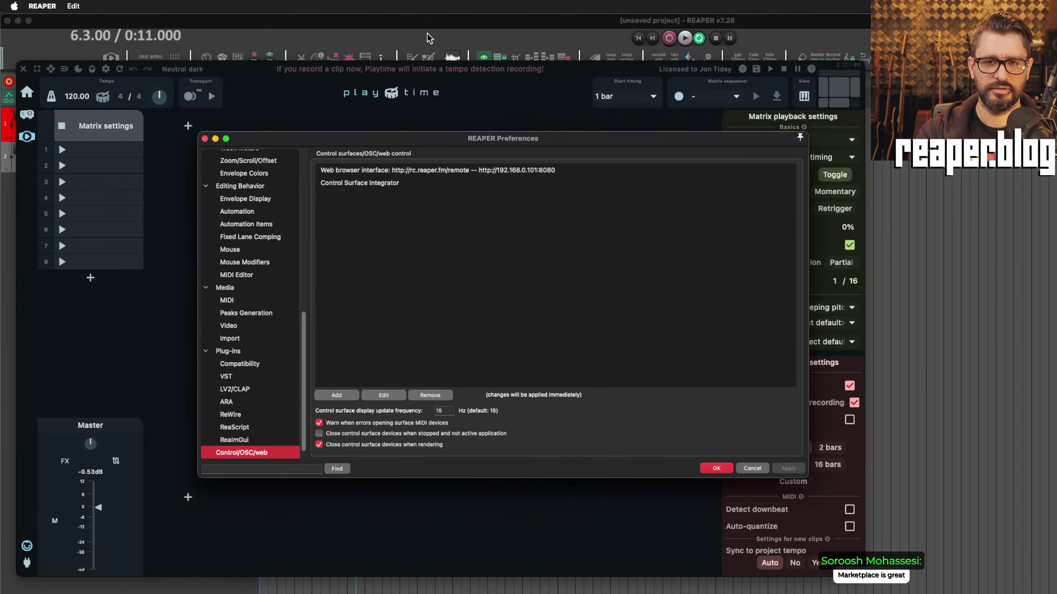
pyautogui.press('Escape')
pyautogui.hotkey('shift', '/')
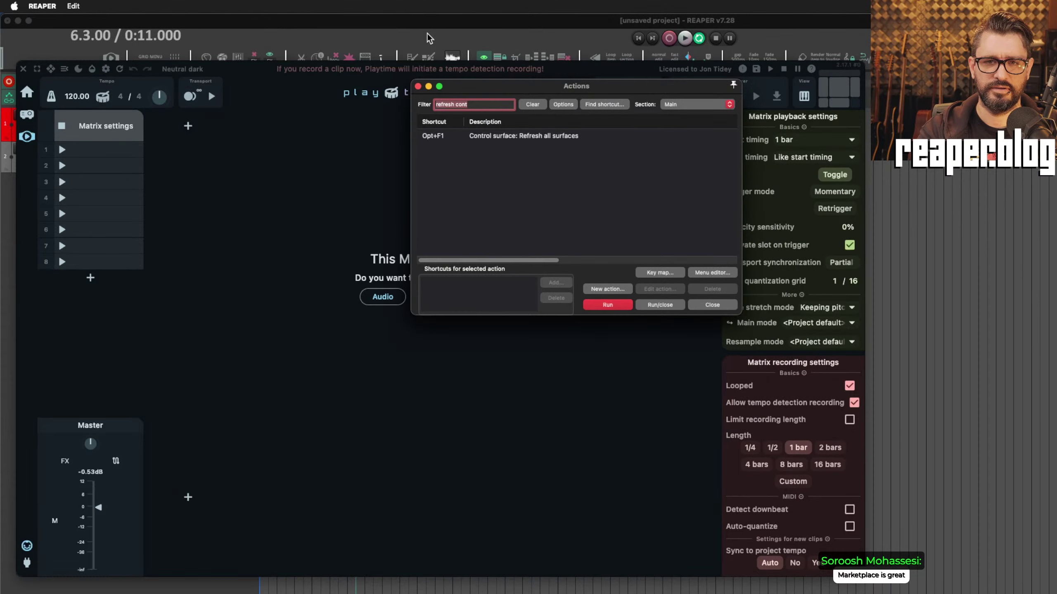
pyautogui.write('playtime')
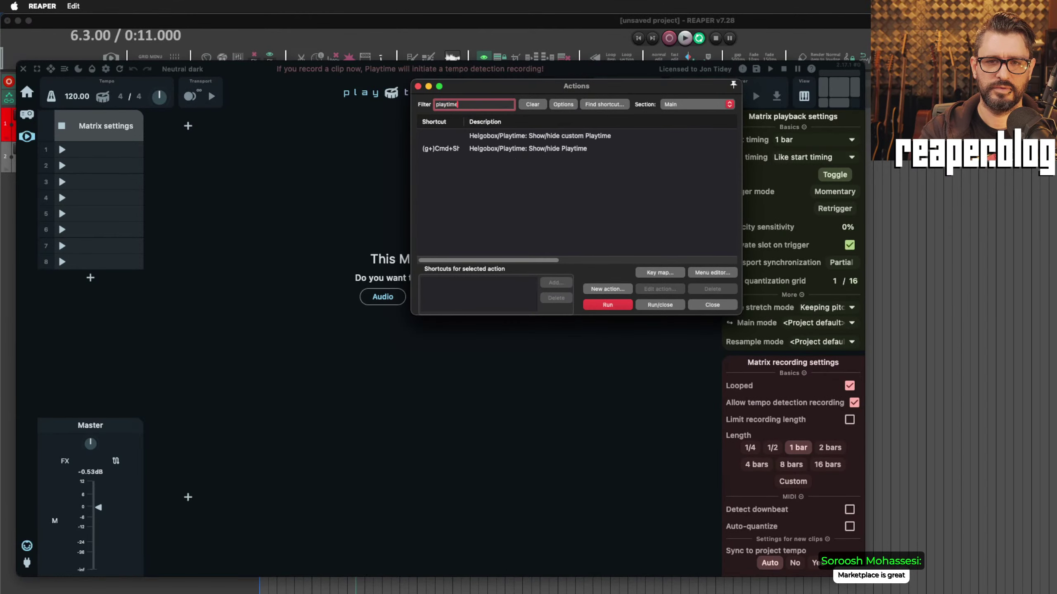
pyautogui.click(533, 149)
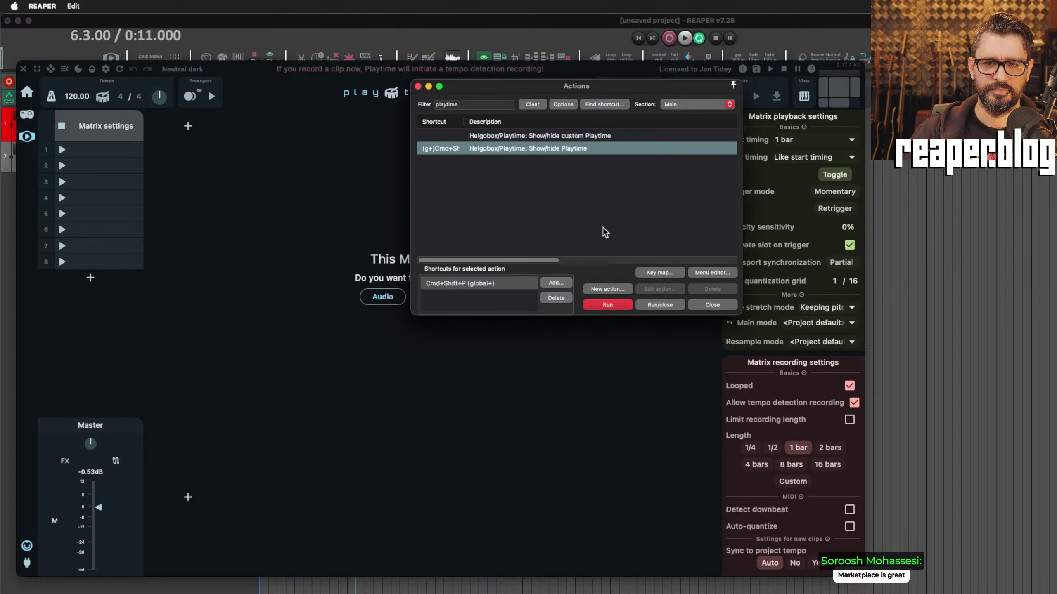
pyautogui.click(563, 140)
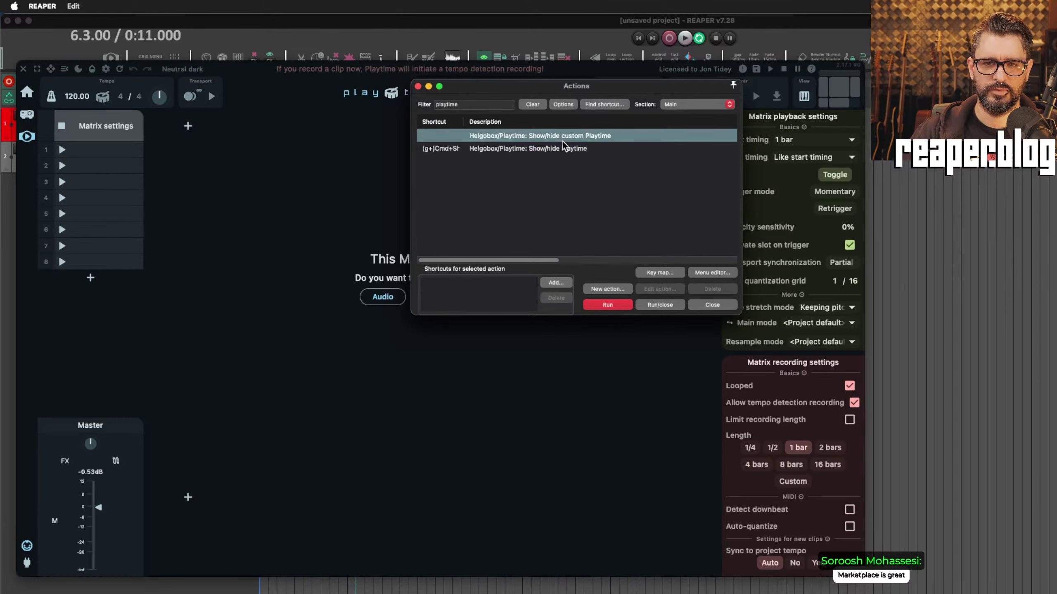
pyautogui.click(418, 86)
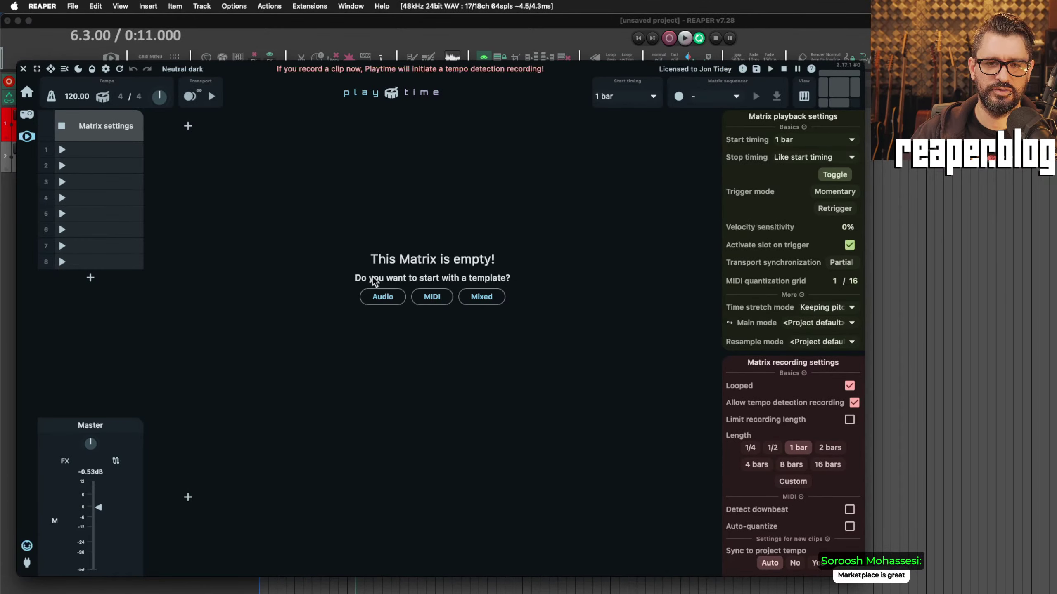
# Step: Fill the empty Playtime matrix with the Mixed template and inspect the created column tracks in REAPER
pyautogui.click(481, 297)
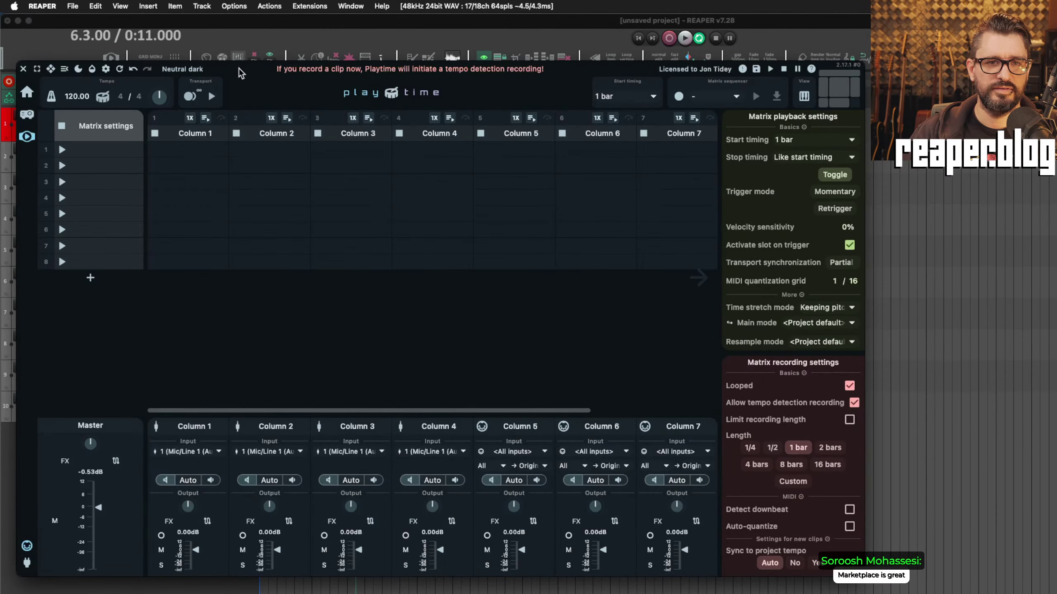
pyautogui.moveTo(294, 74); pyautogui.dragTo(702, 126)
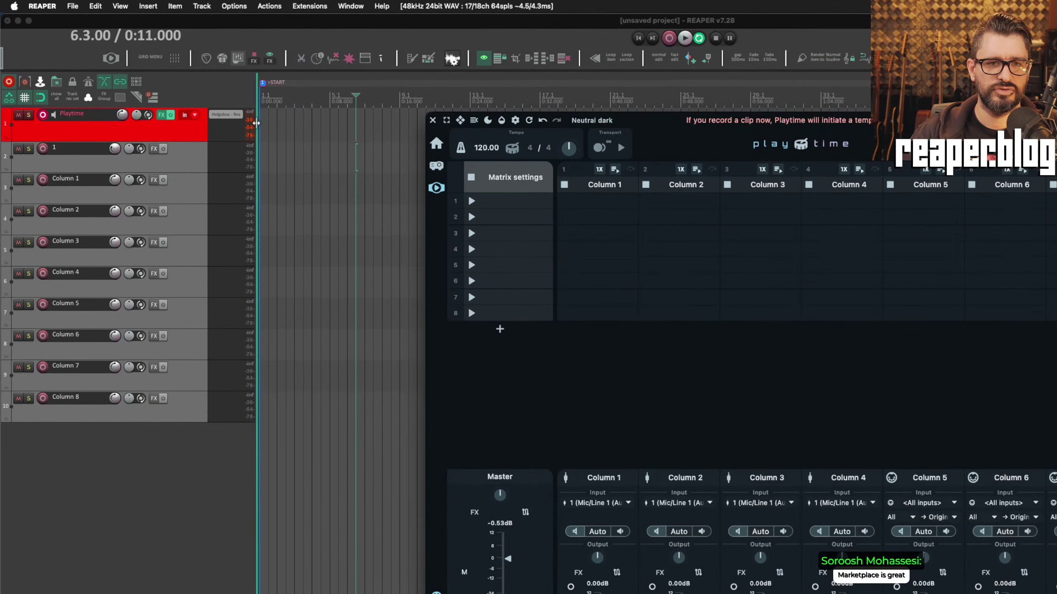
pyautogui.click(198, 132)
pyautogui.click(198, 159)
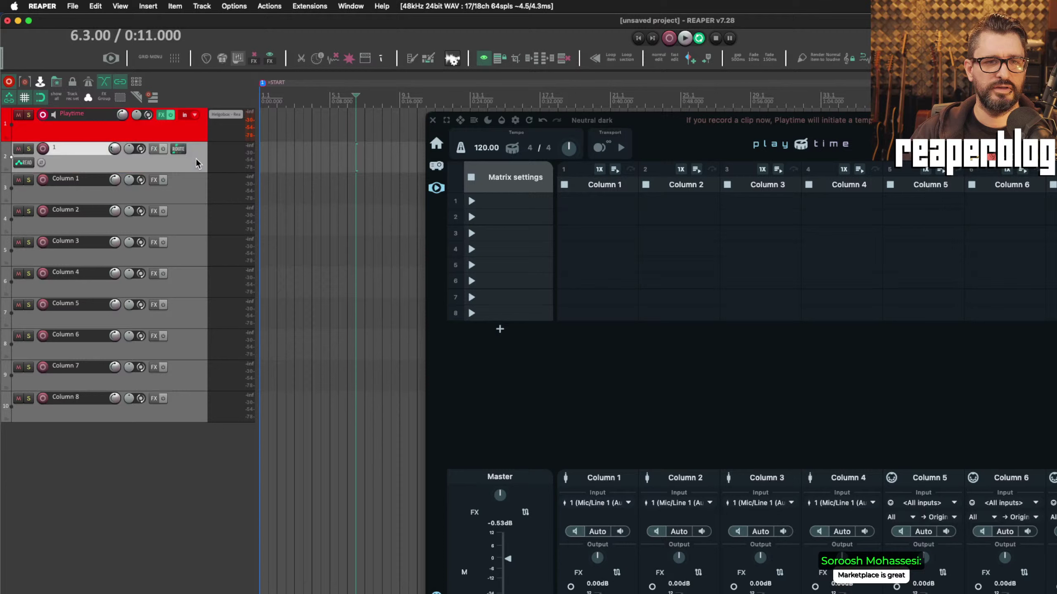
pyautogui.keyDown('shift'); pyautogui.click(184, 401); pyautogui.keyUp('shift')
pyautogui.click(196, 457)
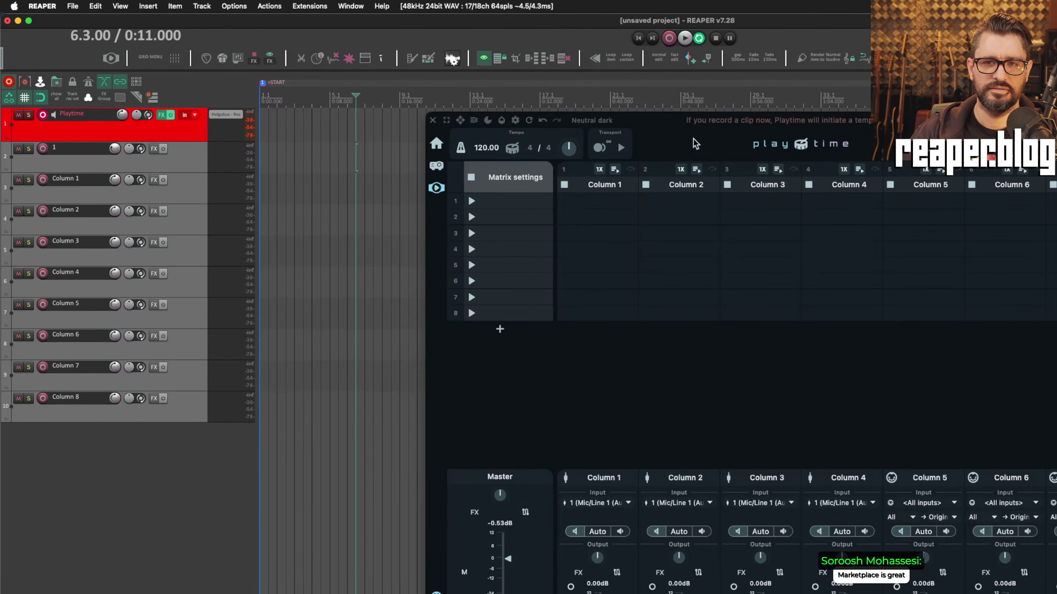
# Step: Try record-arming the Column 5 and Column 3 tracks beside the Playtime matrix, and disarm them
pyautogui.click(670, 125)
pyautogui.moveTo(561, 118); pyautogui.dragTo(350, 109)
pyautogui.click(42, 312)
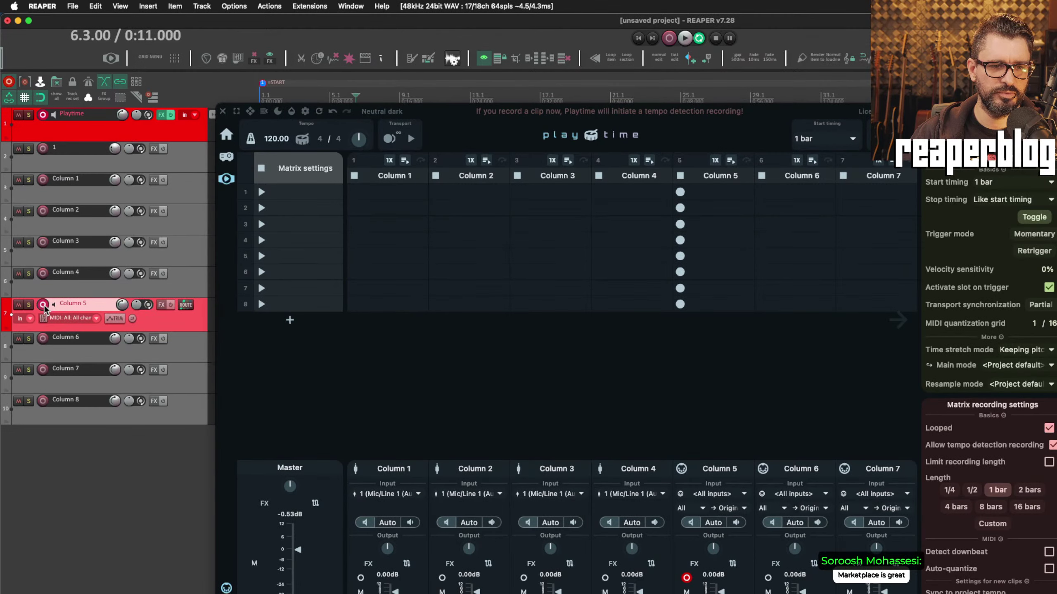
pyautogui.click(39, 248)
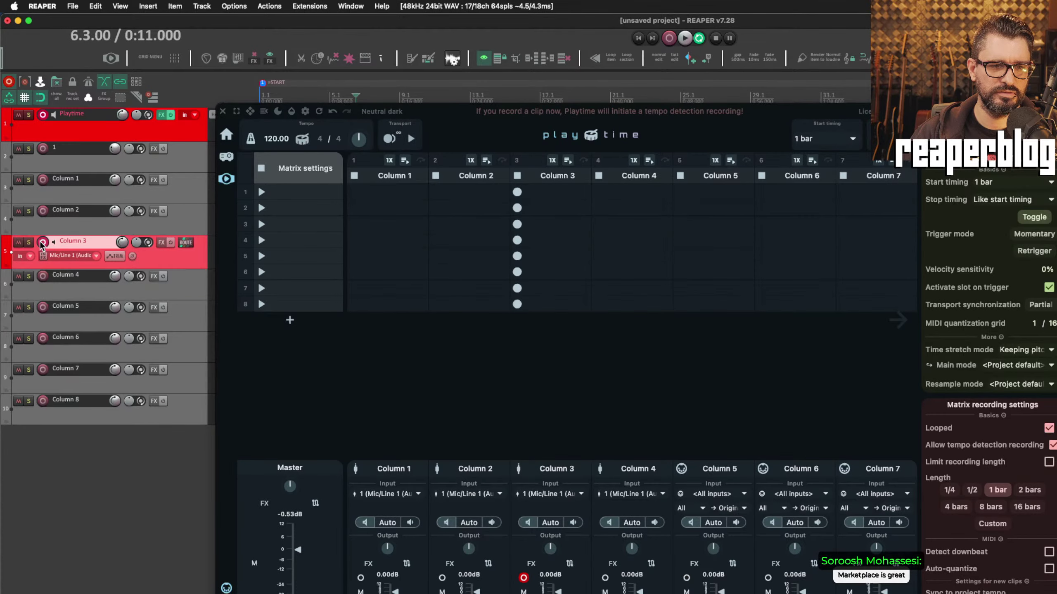
pyautogui.click(541, 119)
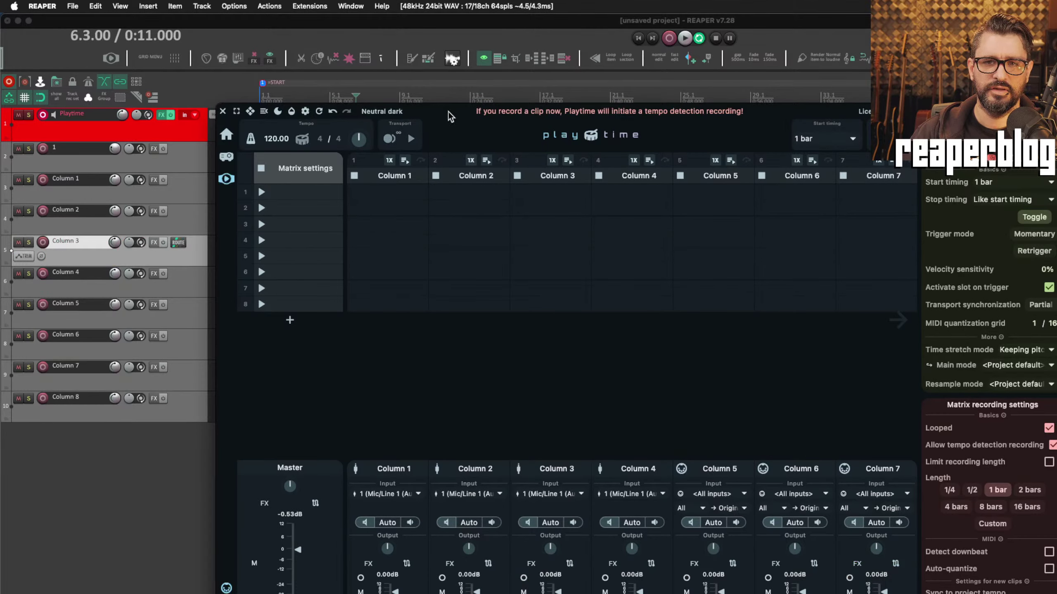
# Step: Enlarge Playtime's mixer section and extend its window so that all eight columns fit
pyautogui.moveTo(513, 109); pyautogui.dragTo(392, 35)
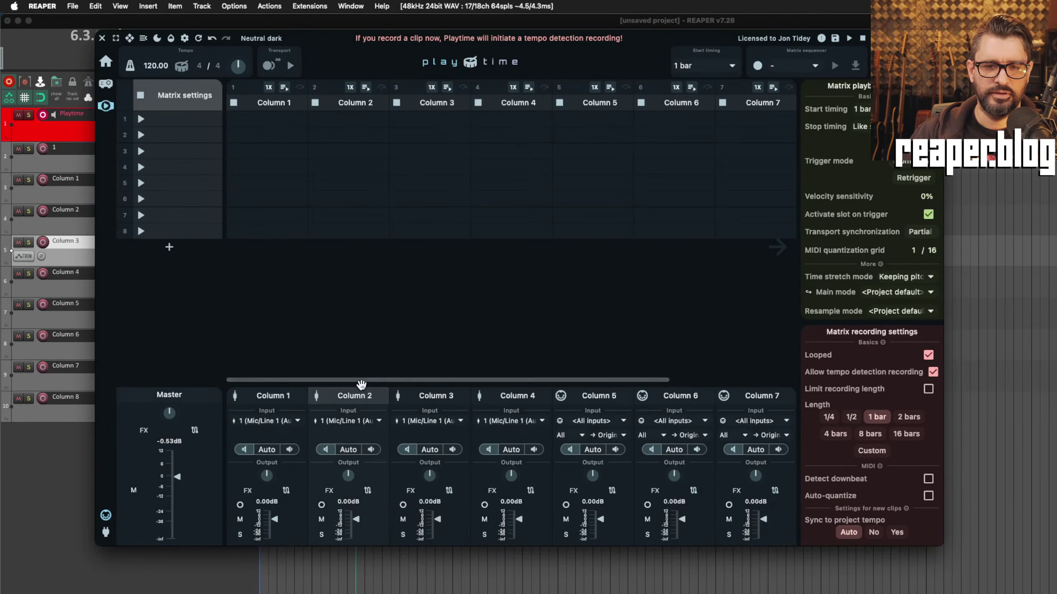
pyautogui.moveTo(364, 384); pyautogui.dragTo(382, 337)
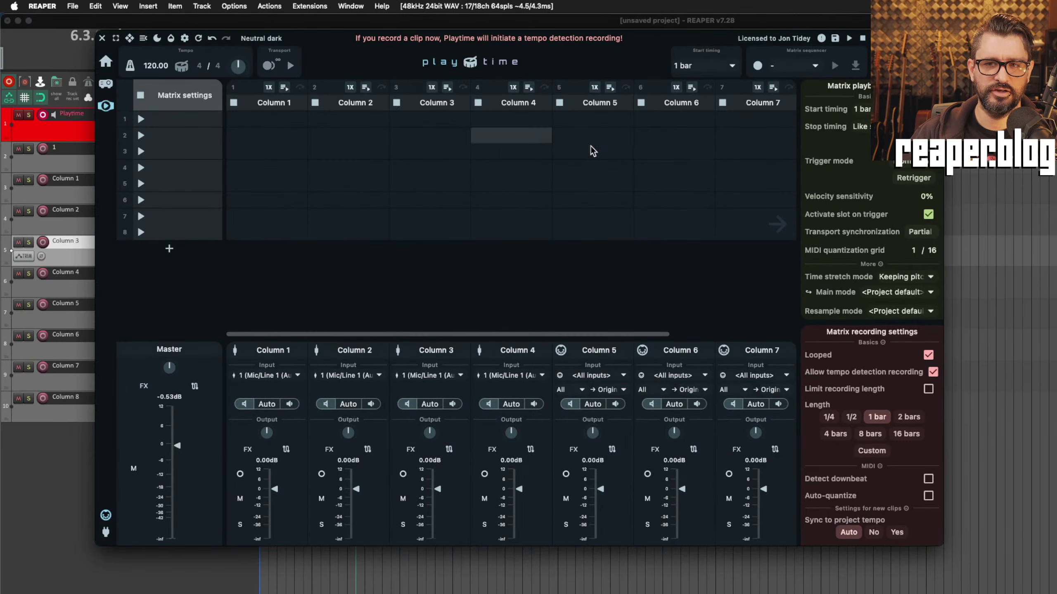
pyautogui.moveTo(613, 334); pyautogui.dragTo(780, 334)
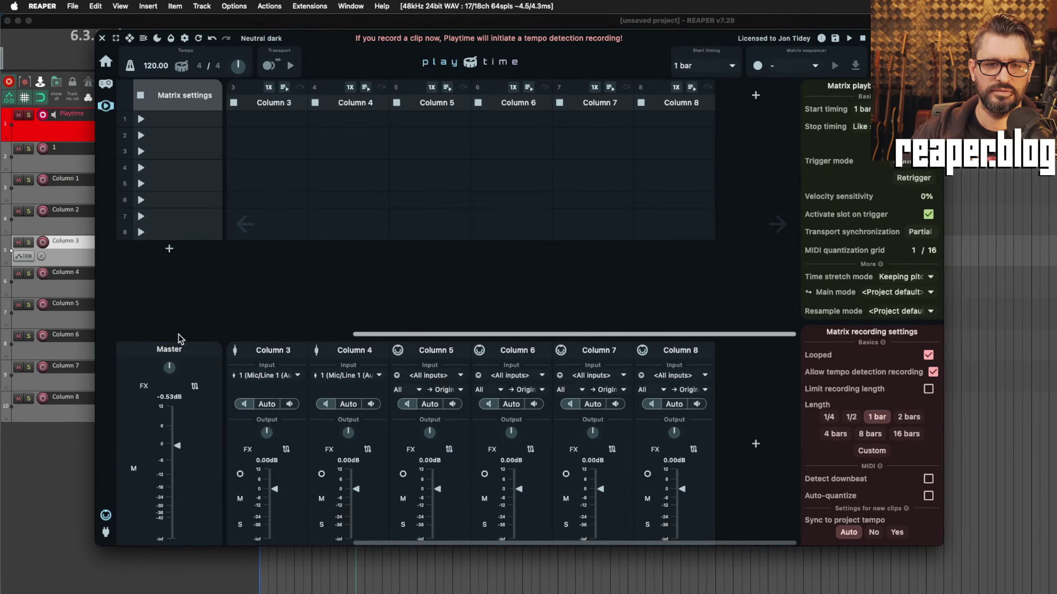
pyautogui.hscroll(-5, 264, 338)
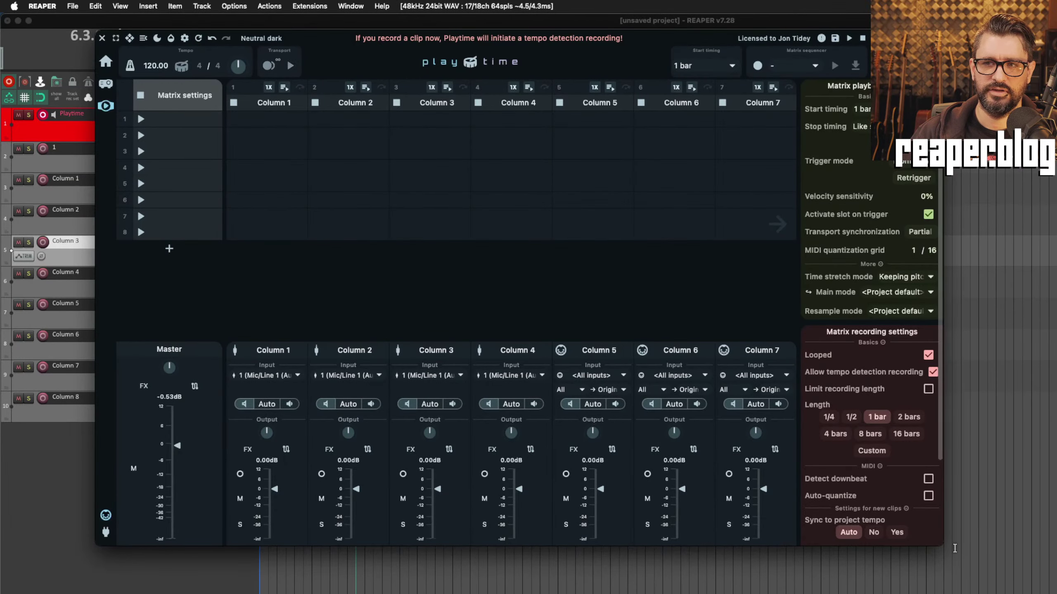
pyautogui.moveTo(955, 549); pyautogui.dragTo(1048, 593)
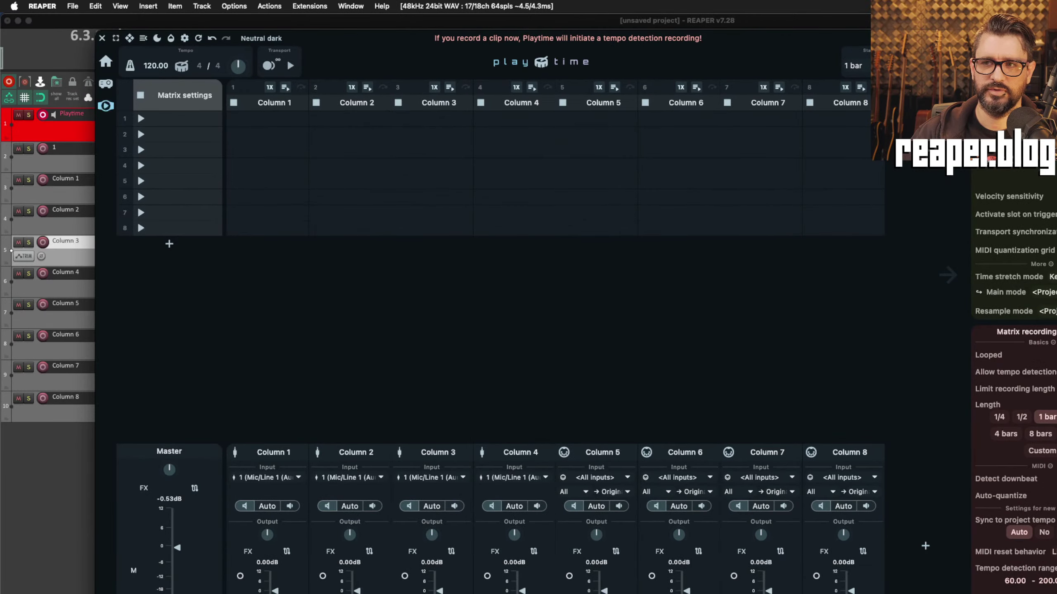
# Step: Toggle Playtime's tempo and transport header off and on again
pyautogui.click(957, 78)
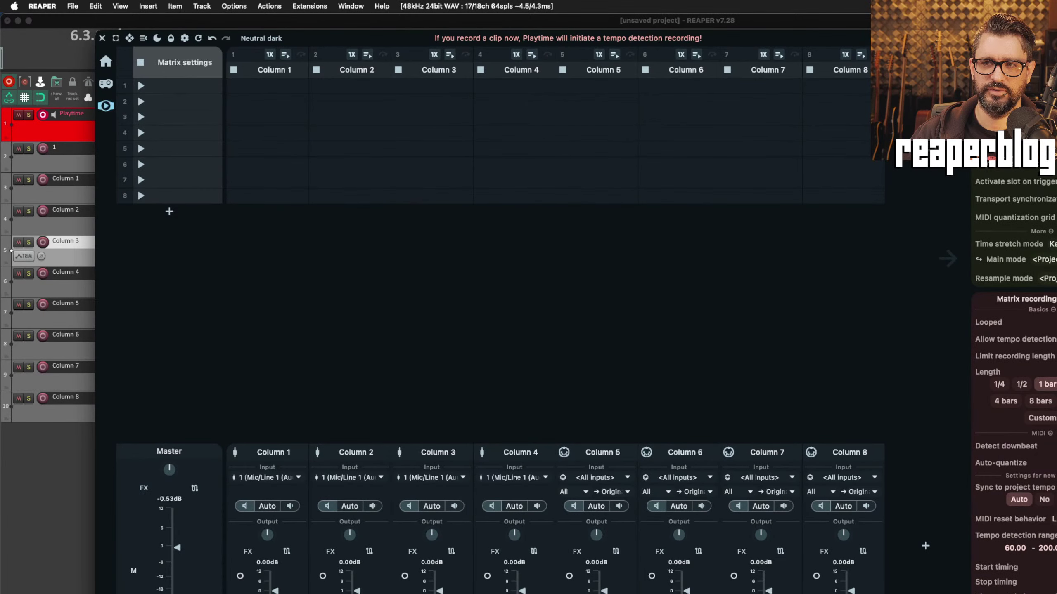
pyautogui.click(956, 46)
pyautogui.click(957, 78)
pyautogui.click(957, 46)
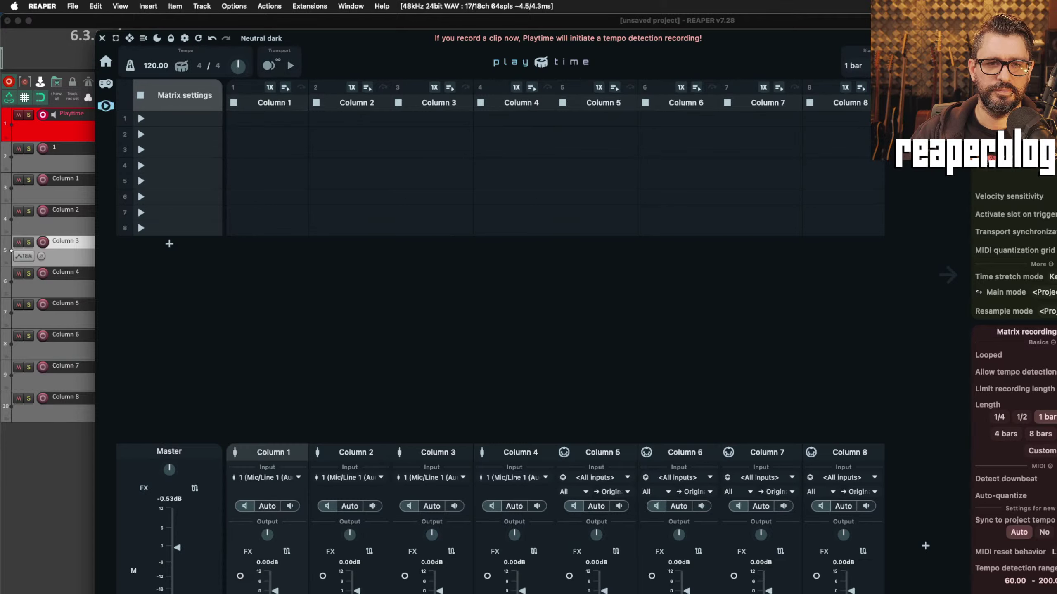
# Step: Open the Media Explorer and load 080 brokenmod.wav from DB Music loops into the first slot of Column 1
pyautogui.click(10, 568)
pyautogui.press('super+alt+x')
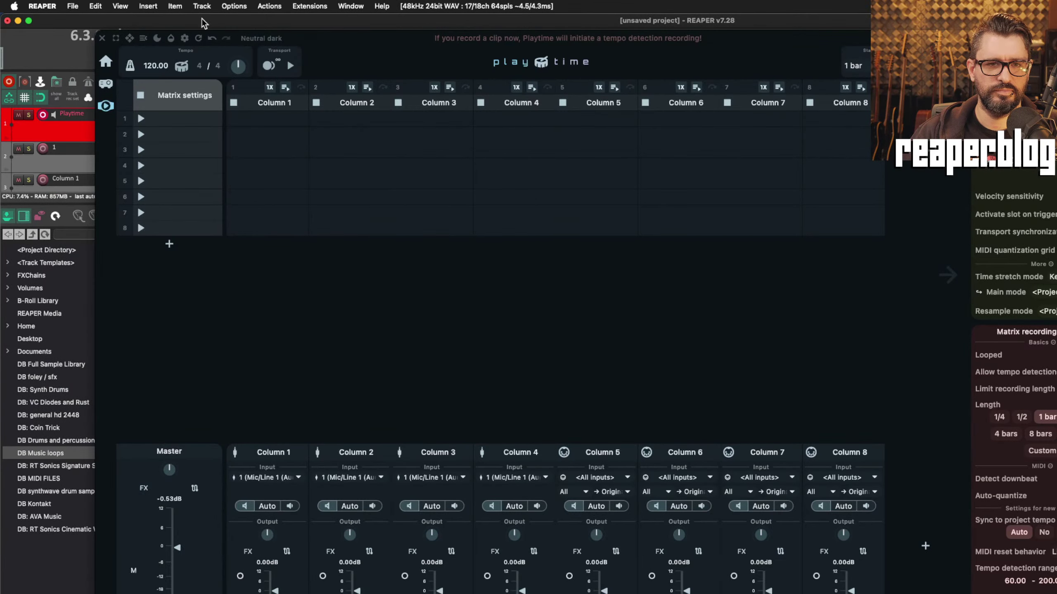
pyautogui.click(738, 60)
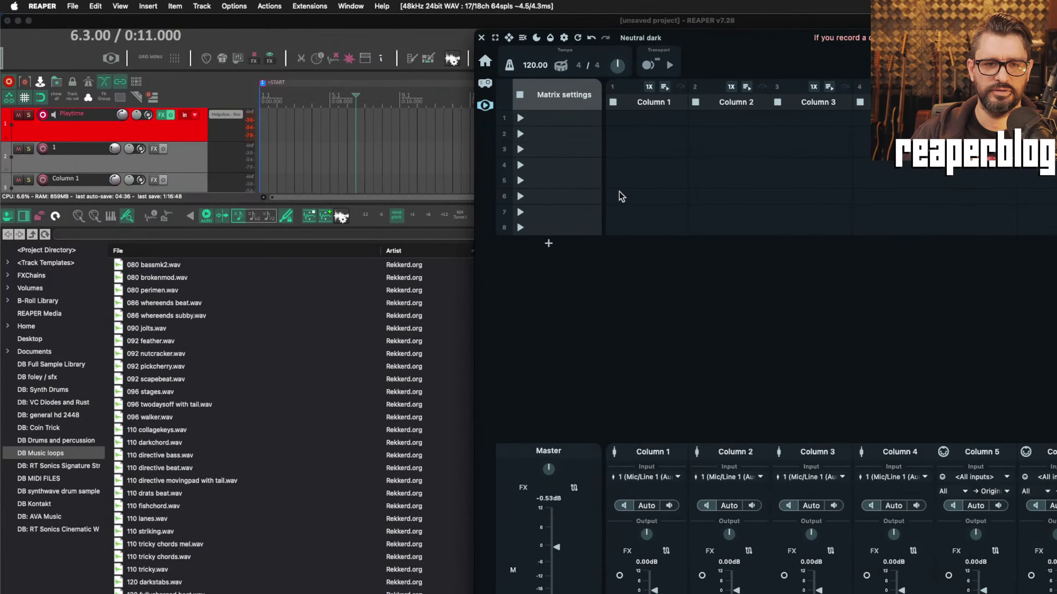
pyautogui.moveTo(189, 278); pyautogui.dragTo(674, 118)
# Step: Play the 080 brokenmod clip, lower Column 1's volume to about -11.37 dB and stop playback
pyautogui.moveTo(797, 39); pyautogui.dragTo(383, 41)
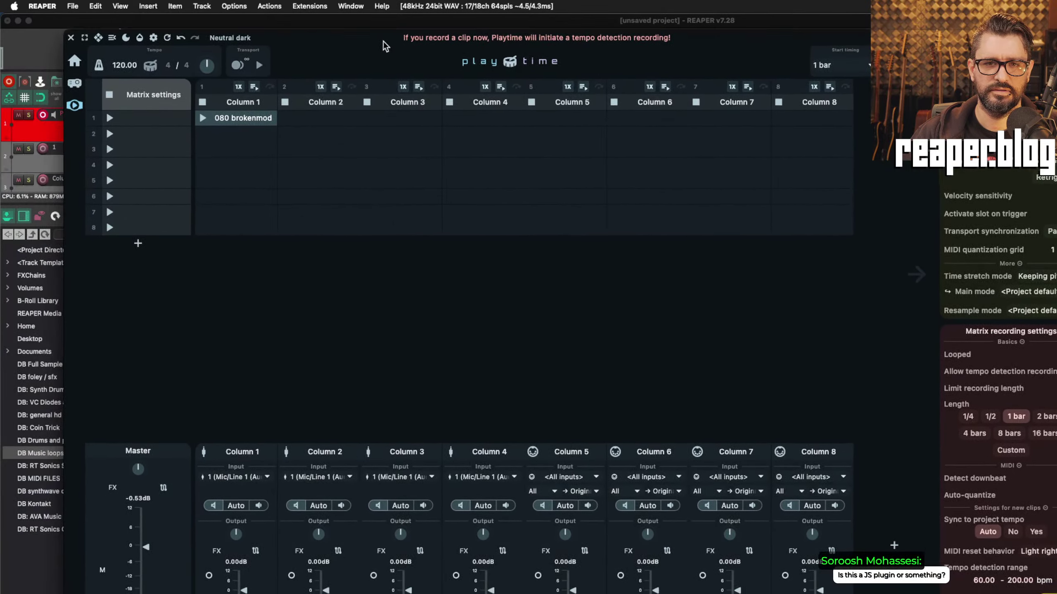
pyautogui.click(201, 118)
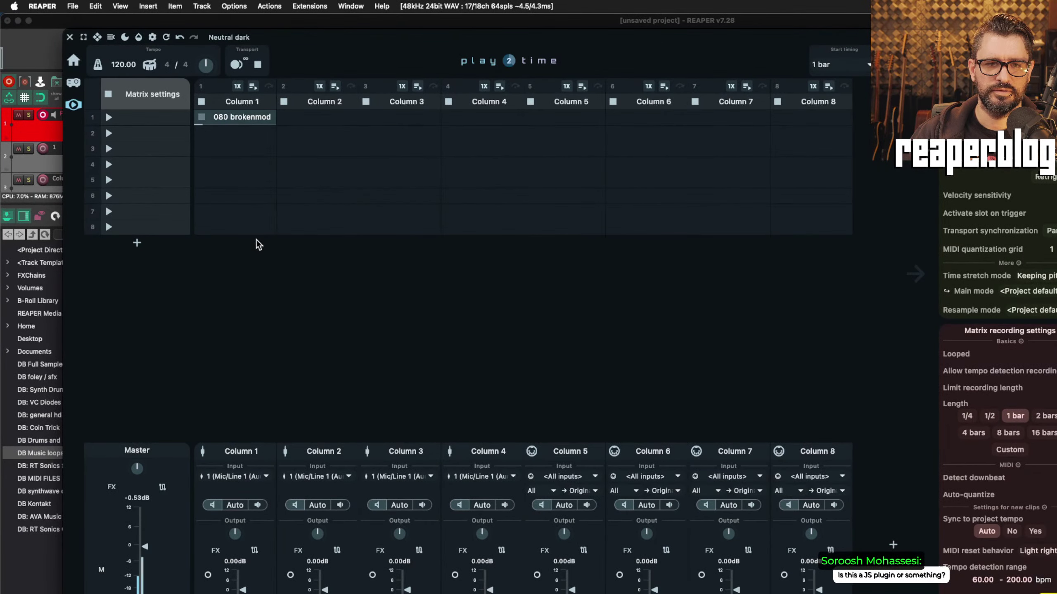
pyautogui.moveTo(242, 589); pyautogui.dragTo(243, 591)
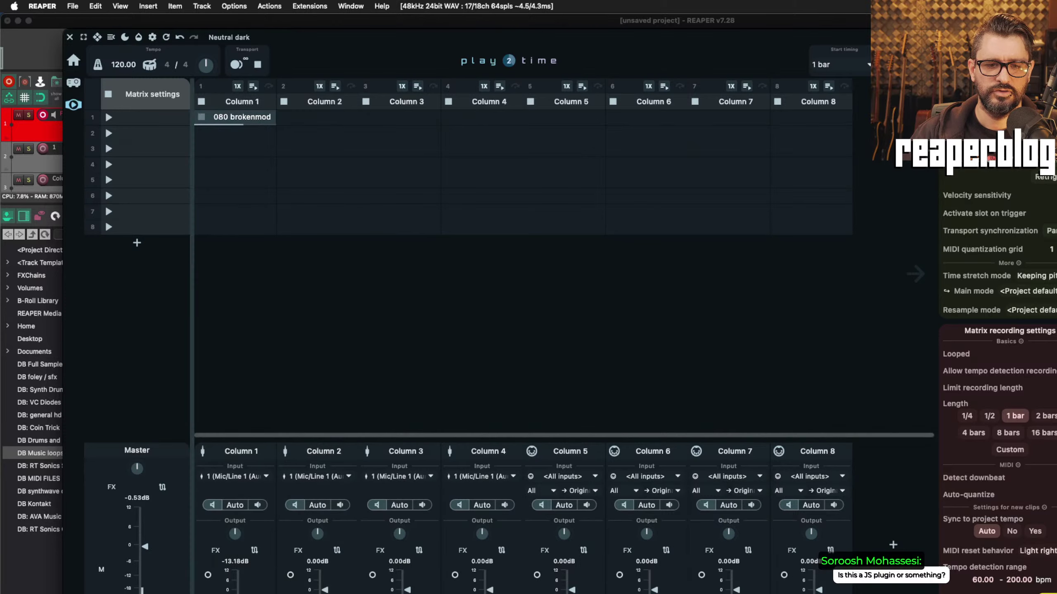
pyautogui.moveTo(249, 593); pyautogui.dragTo(255, 576)
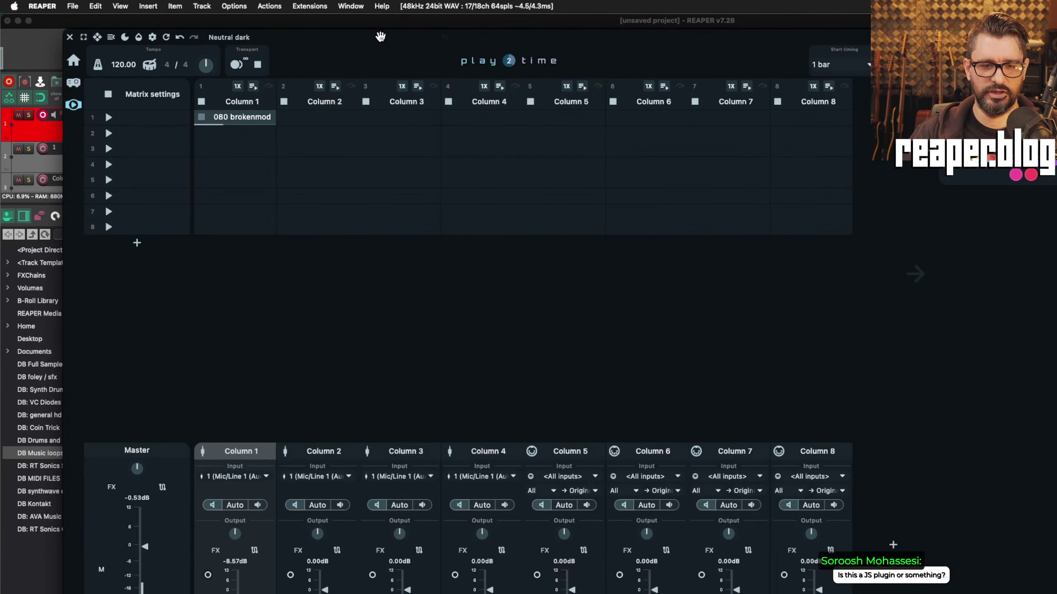
pyautogui.click(18, 132)
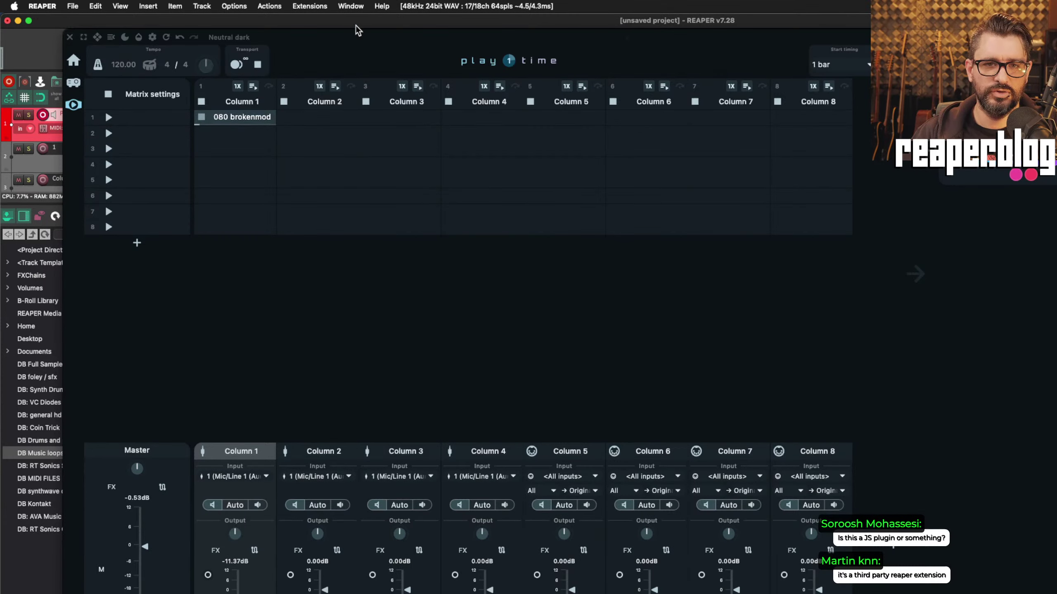
pyautogui.press('space')
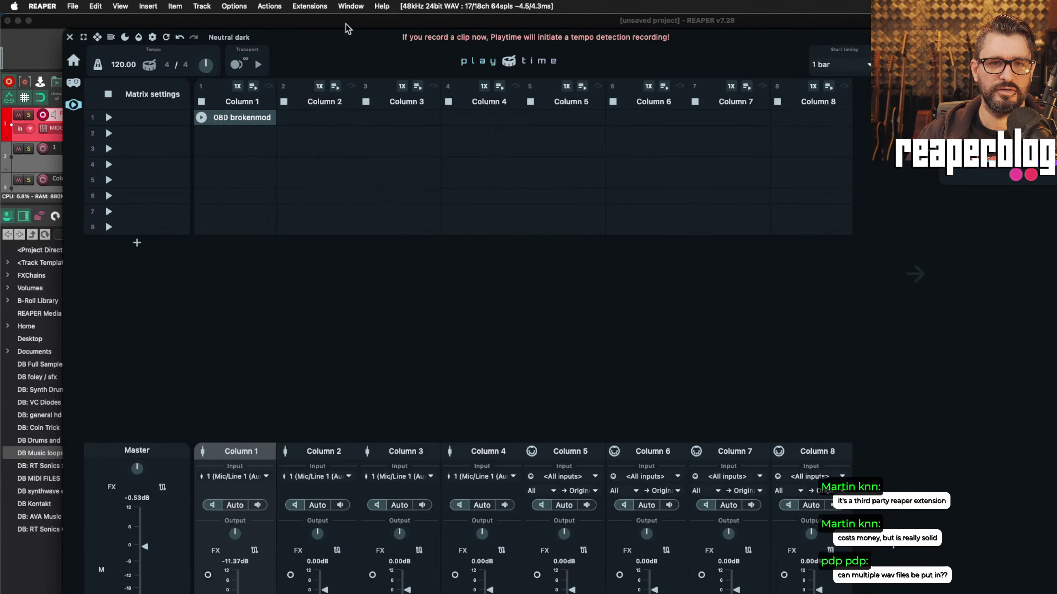
pyautogui.moveTo(387, 36); pyautogui.dragTo(456, 42)
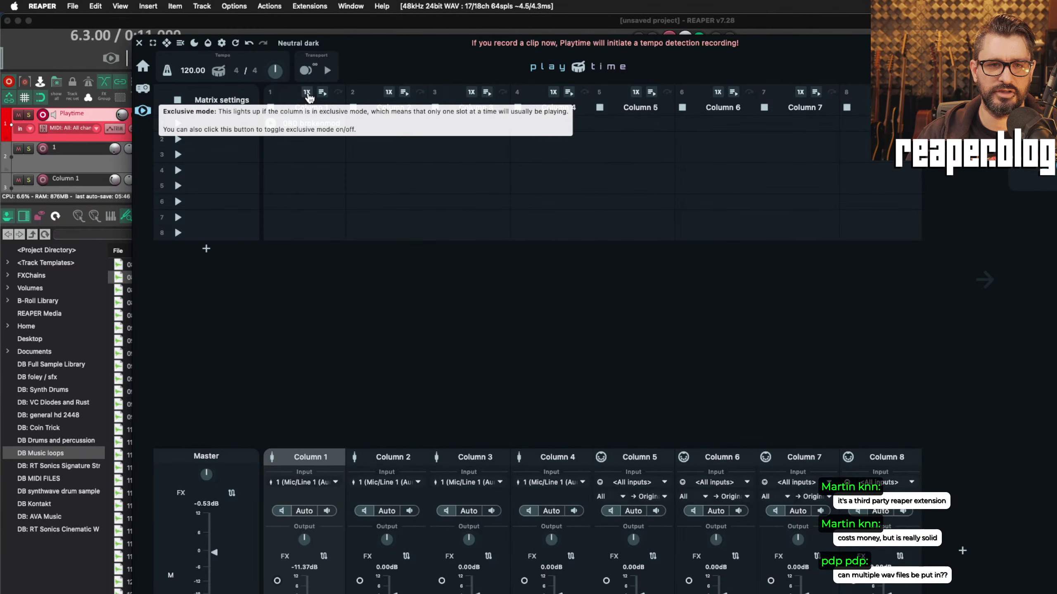
# Step: Toggle Column 1's exclusive mode off and on again
pyautogui.click(307, 94)
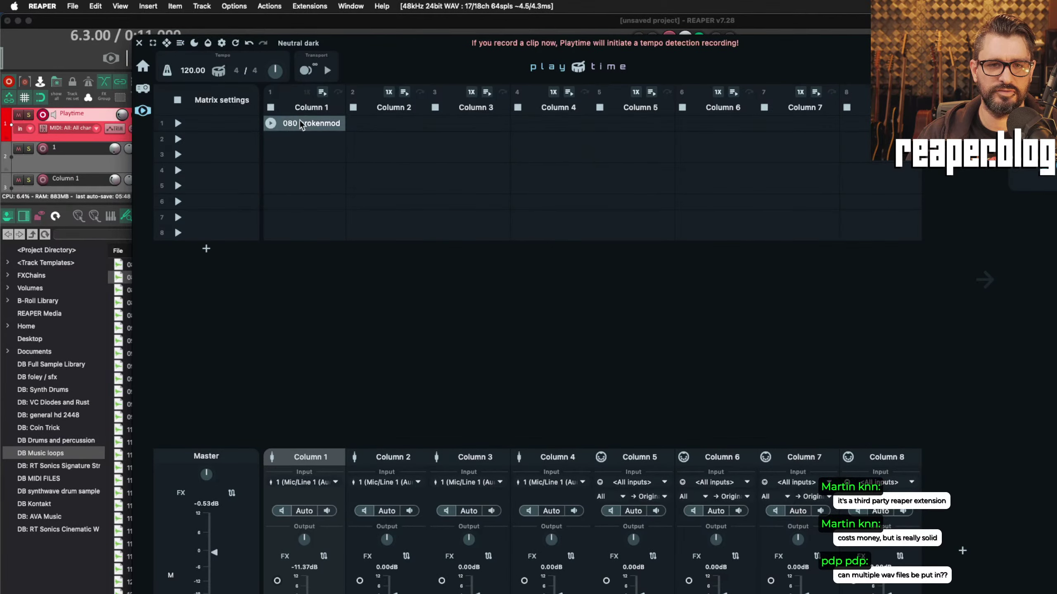
pyautogui.click(308, 94)
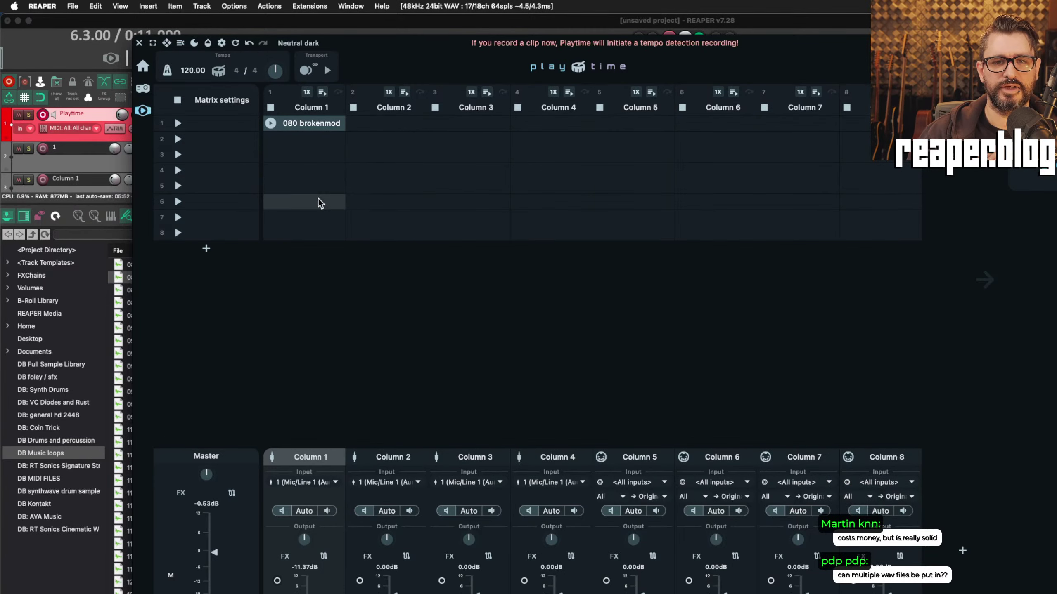
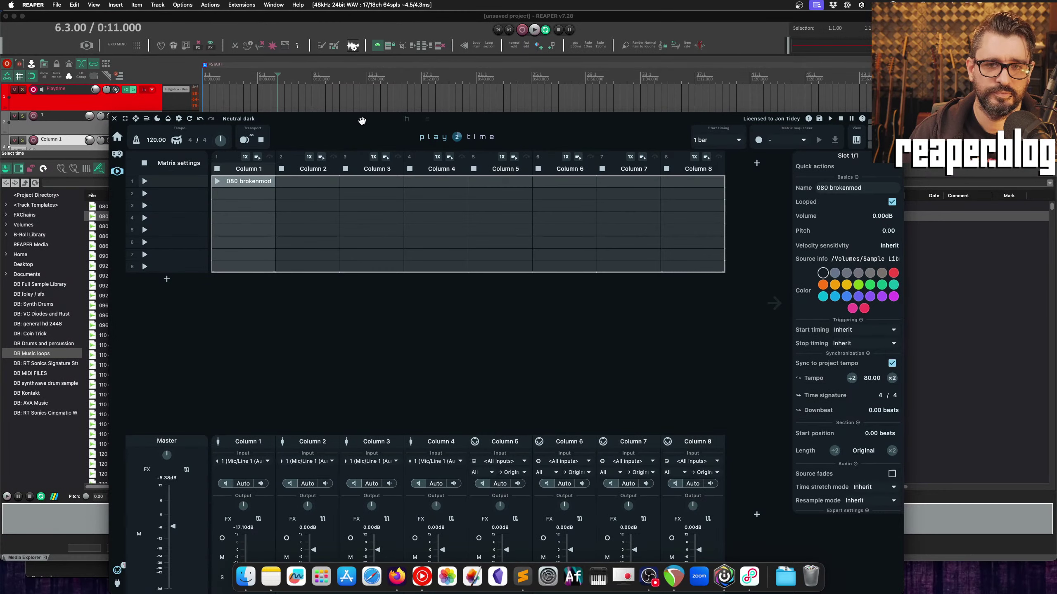
# Step: Move the Playtime window up and briefly show the trigger assignments in the matrix
pyautogui.moveTo(361, 119); pyautogui.dragTo(319, 26)
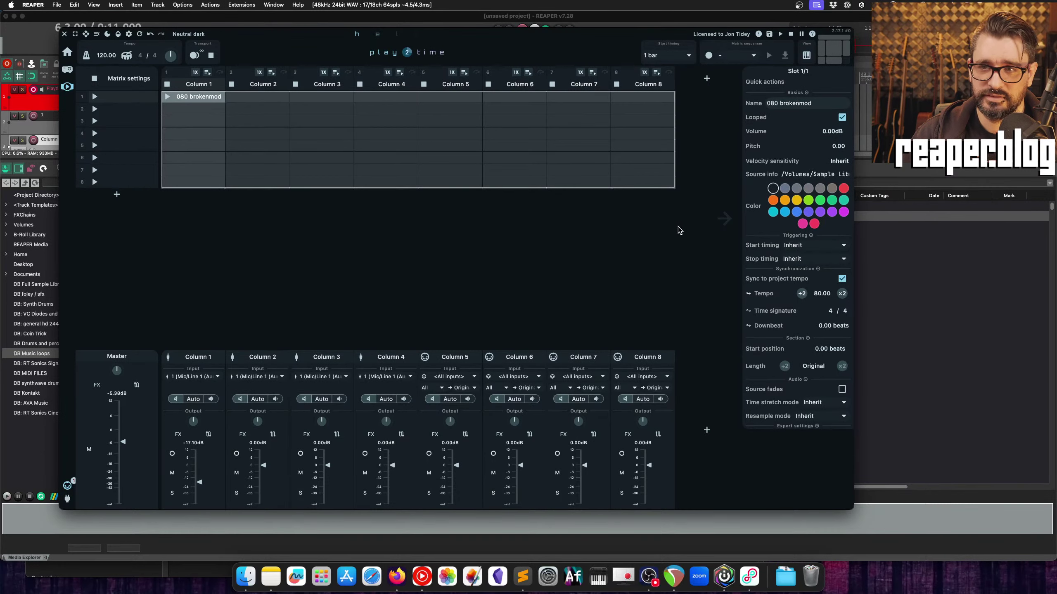
pyautogui.click(806, 55)
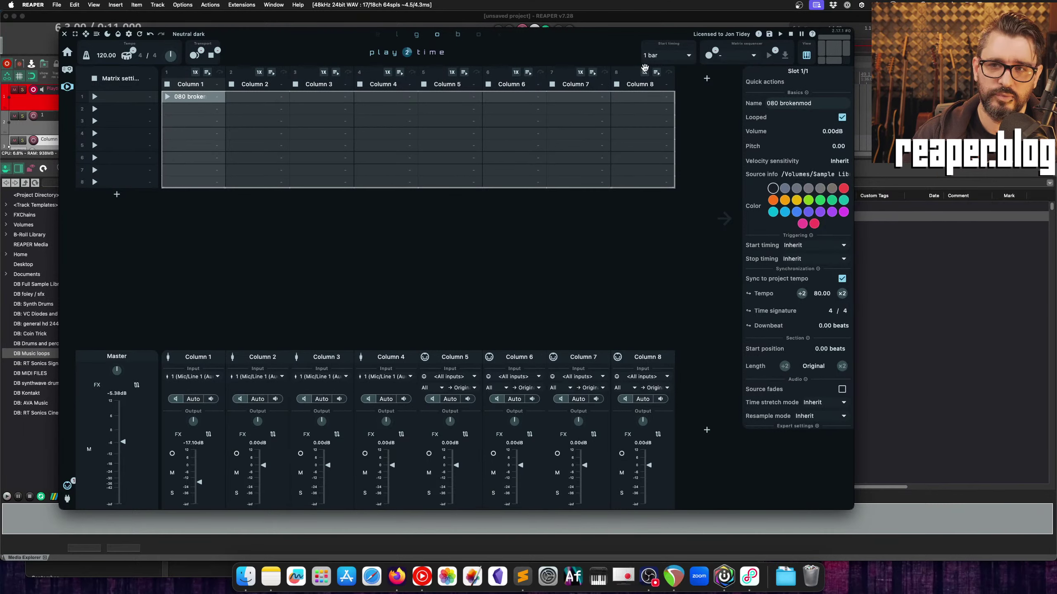
pyautogui.click(806, 57)
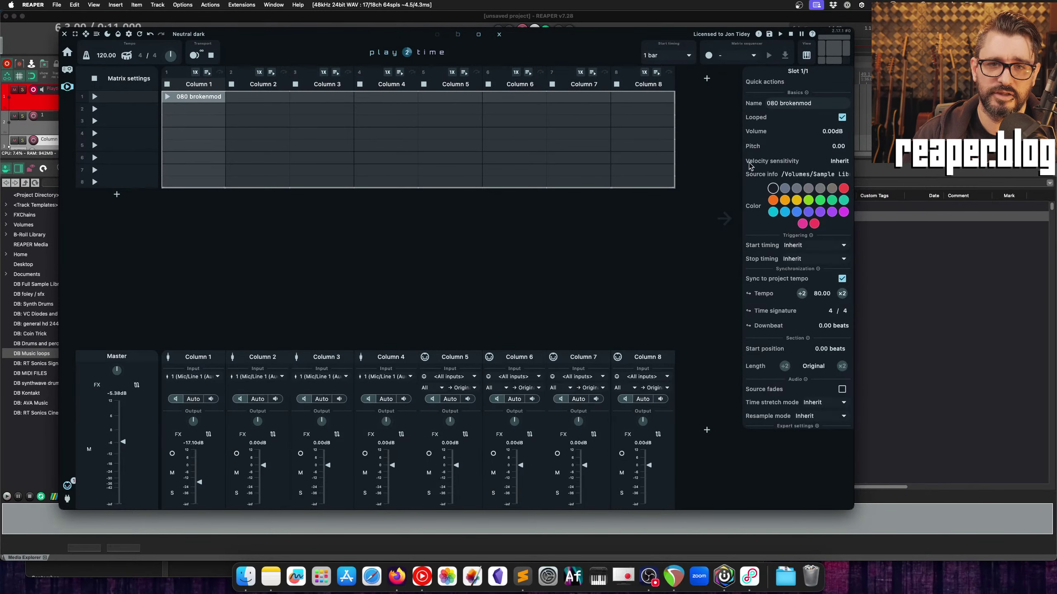
# Step: Learn a MIDI note for stopping Column 4 in the trigger assignment view, and leave that view
pyautogui.click(807, 56)
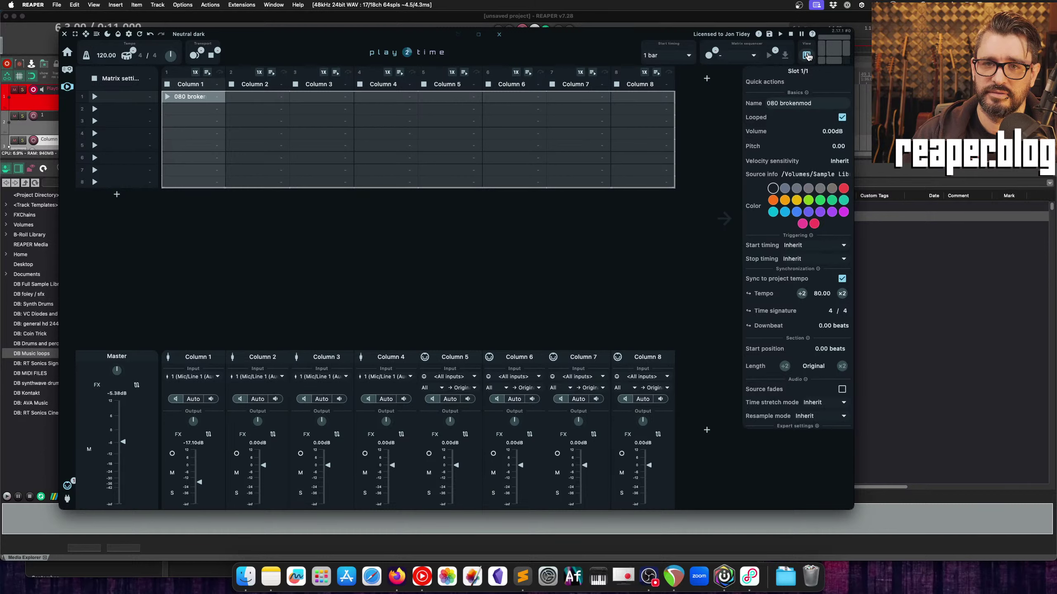
pyautogui.click(409, 87)
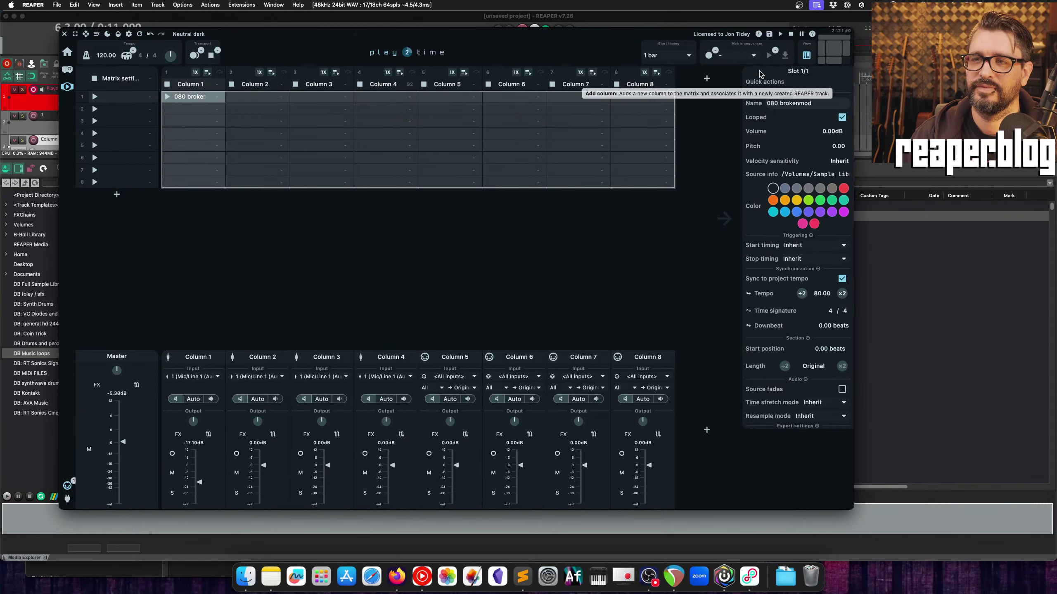
pyautogui.click(805, 56)
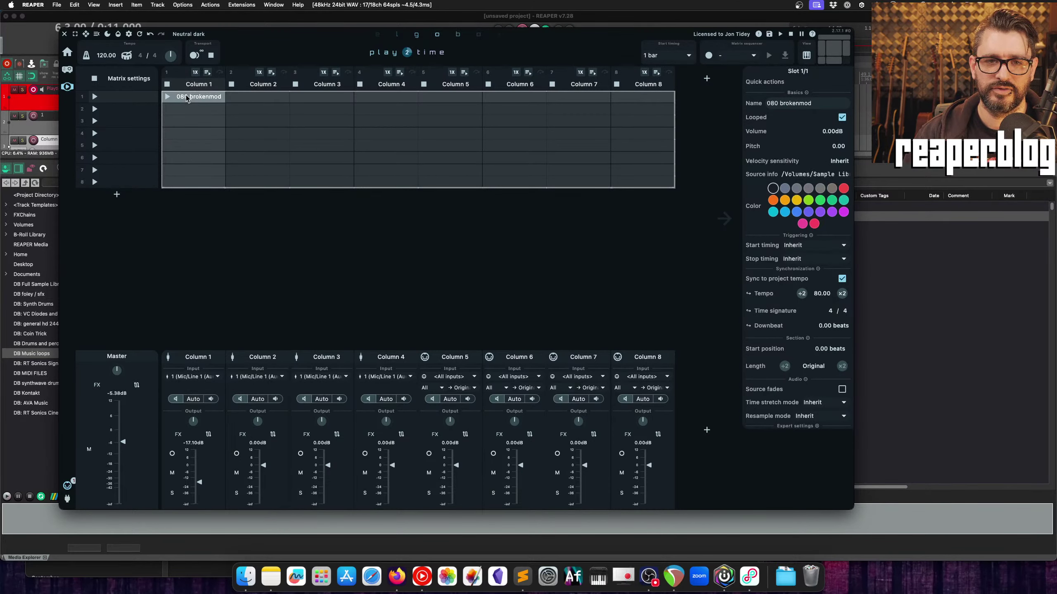
# Step: Move the 080 brokenmod clip to Column 4's first slot and learn a MIDI note to trigger that slot
pyautogui.moveTo(186, 98); pyautogui.dragTo(397, 98)
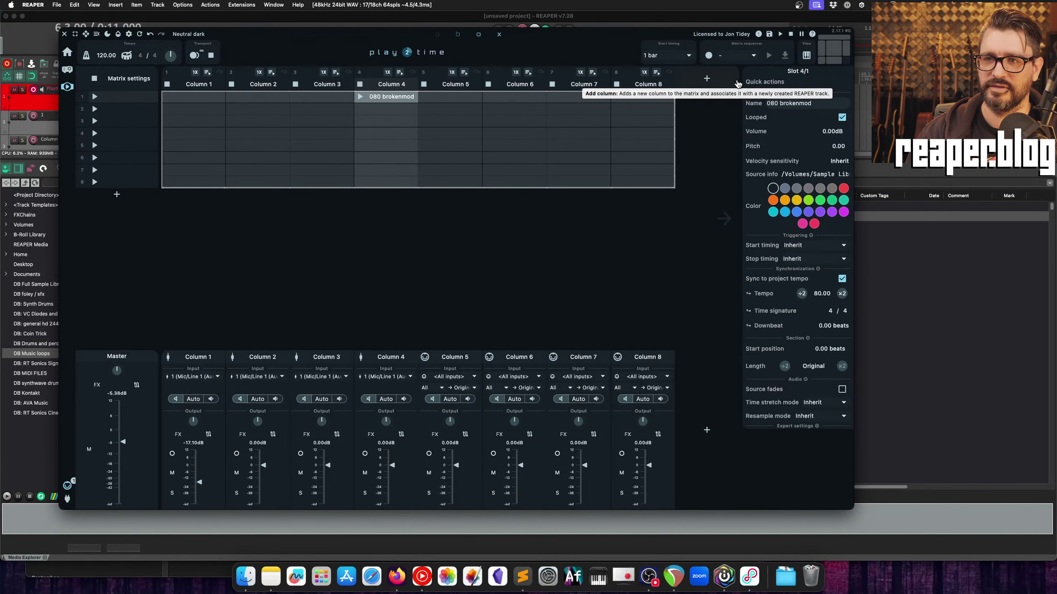
pyautogui.click(806, 58)
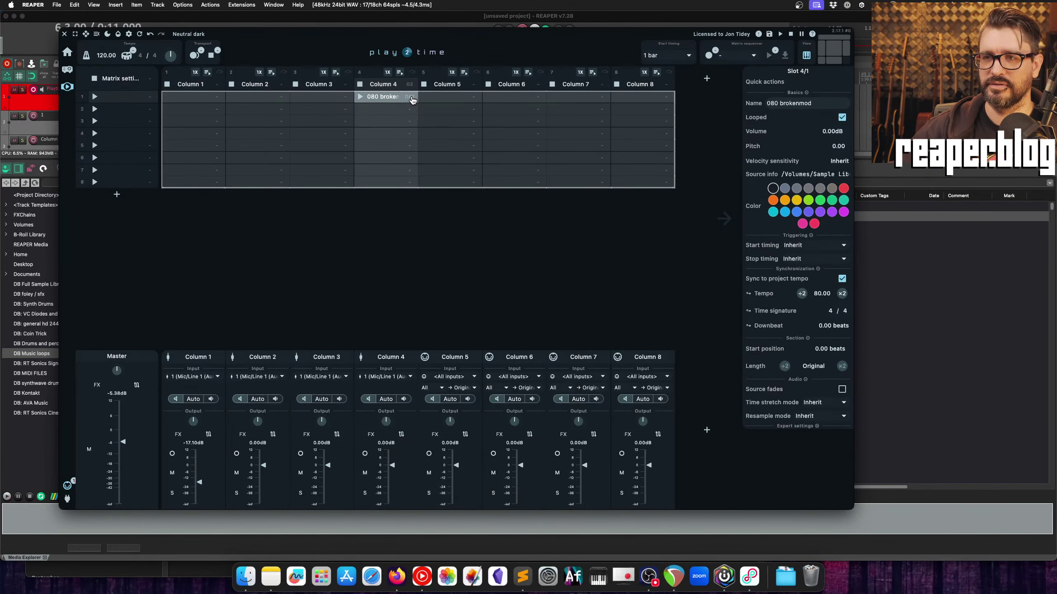
pyautogui.click(806, 56)
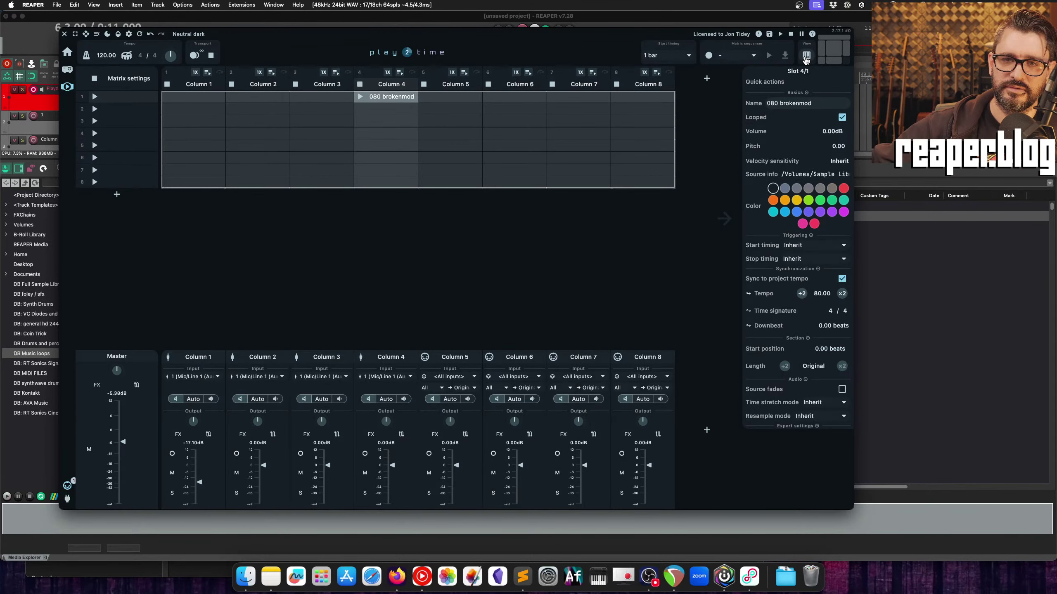
# Step: Review the ReaLearn mappings for the Column 4 triggers from the Helgobox home page, and return to Playtime
pyautogui.click(69, 54)
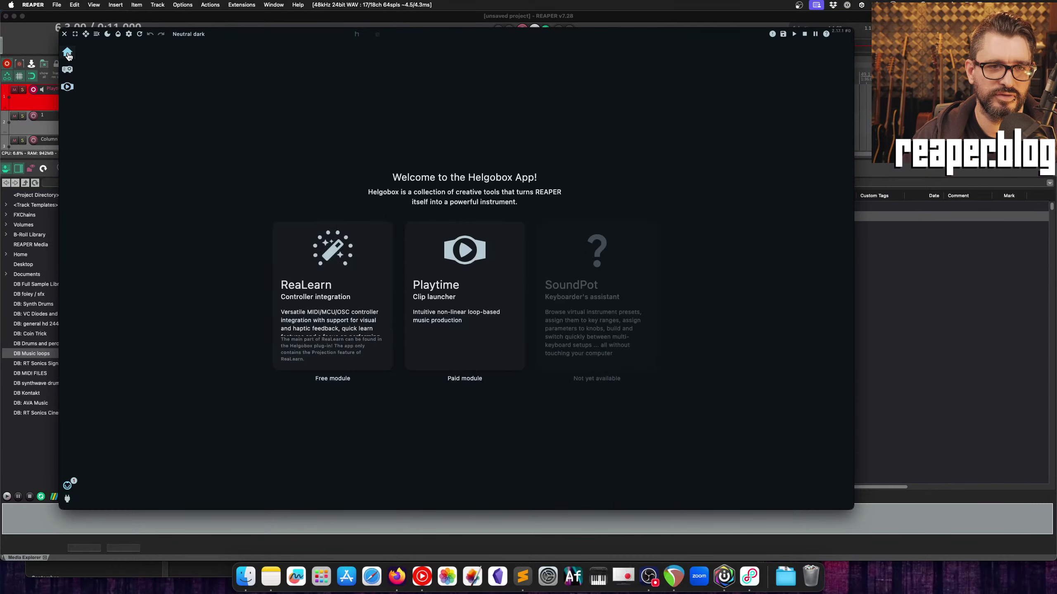
pyautogui.click(322, 271)
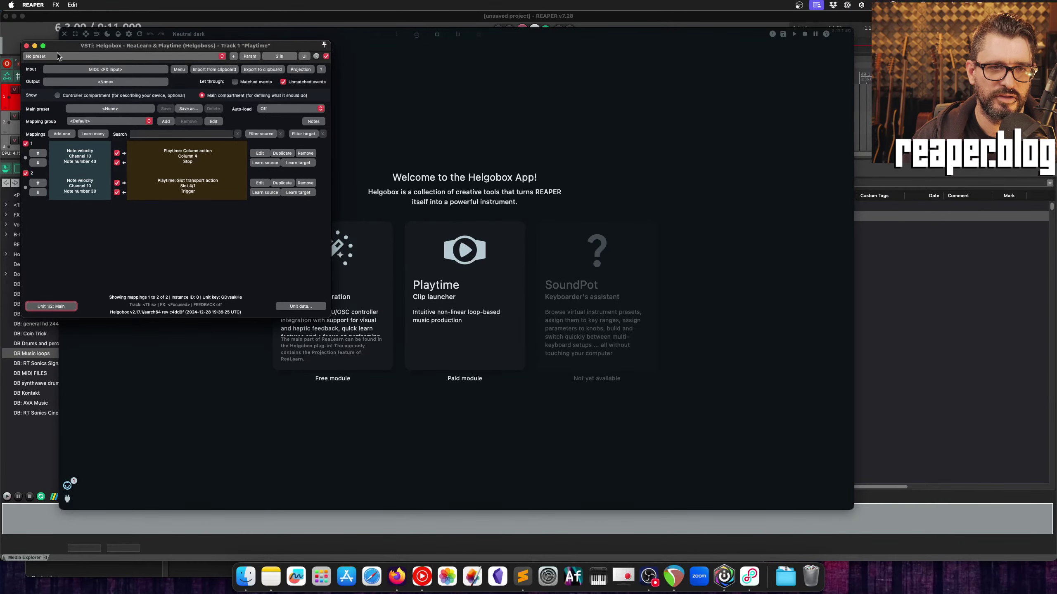
pyautogui.moveTo(58, 46); pyautogui.dragTo(101, 58)
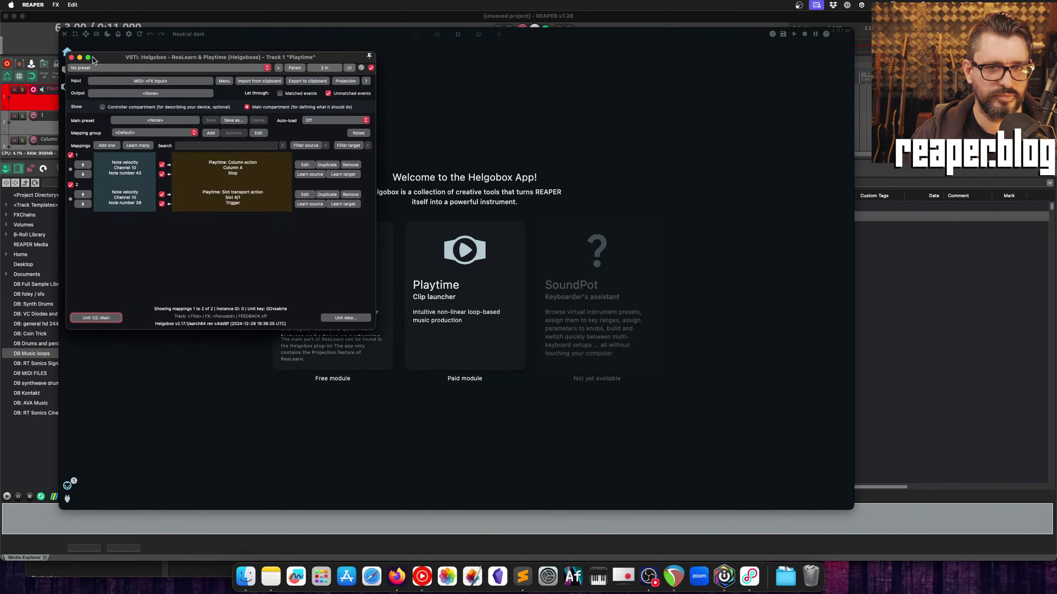
pyautogui.click(71, 59)
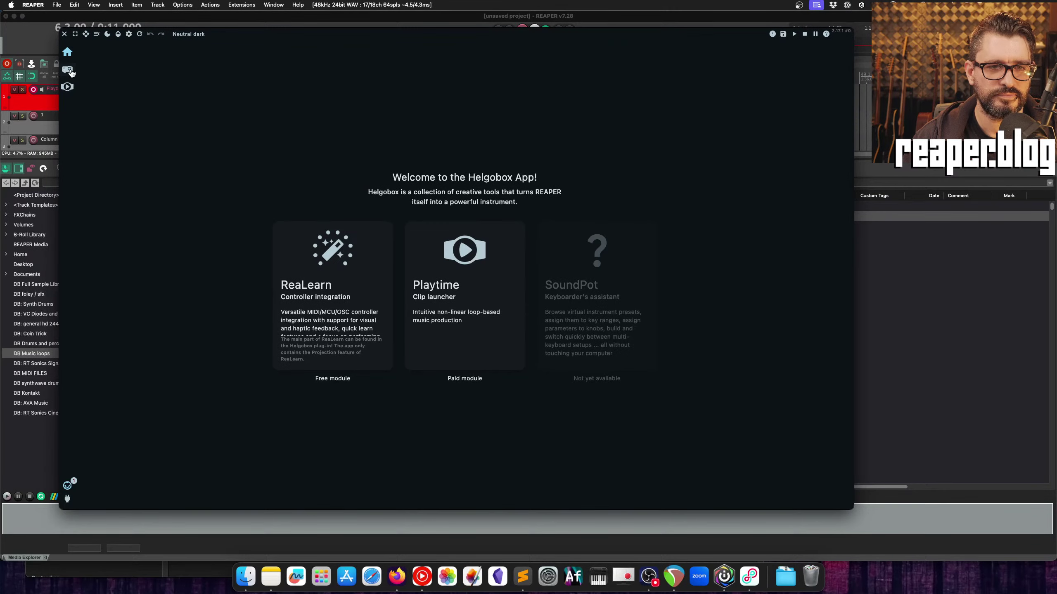
pyautogui.click(67, 87)
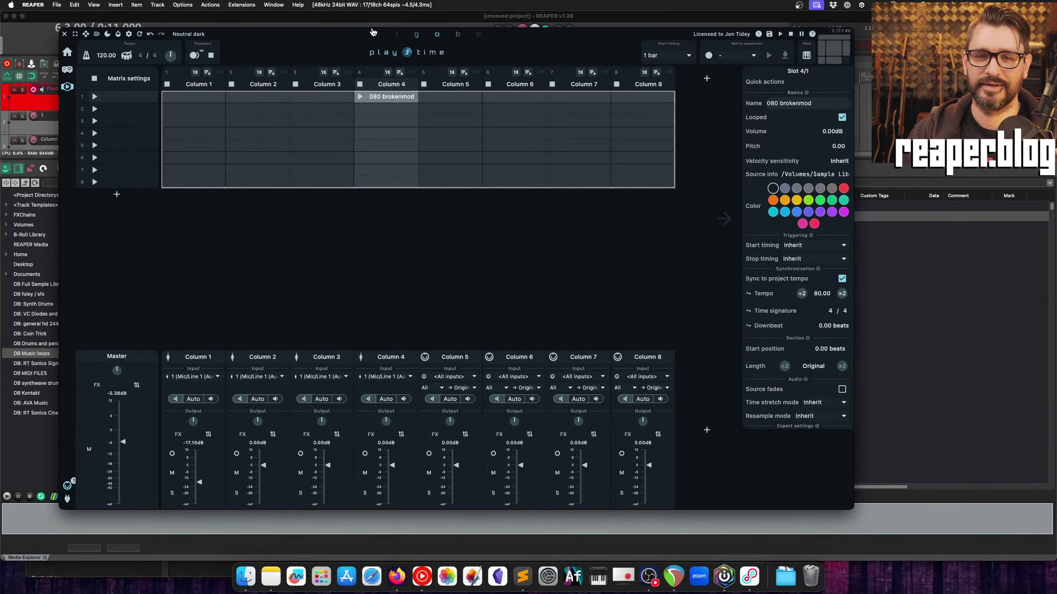
# Step: Shift the Playtime window aside and dismiss it to uncover the REAPER project
pyautogui.moveTo(514, 33); pyautogui.dragTo(446, 21)
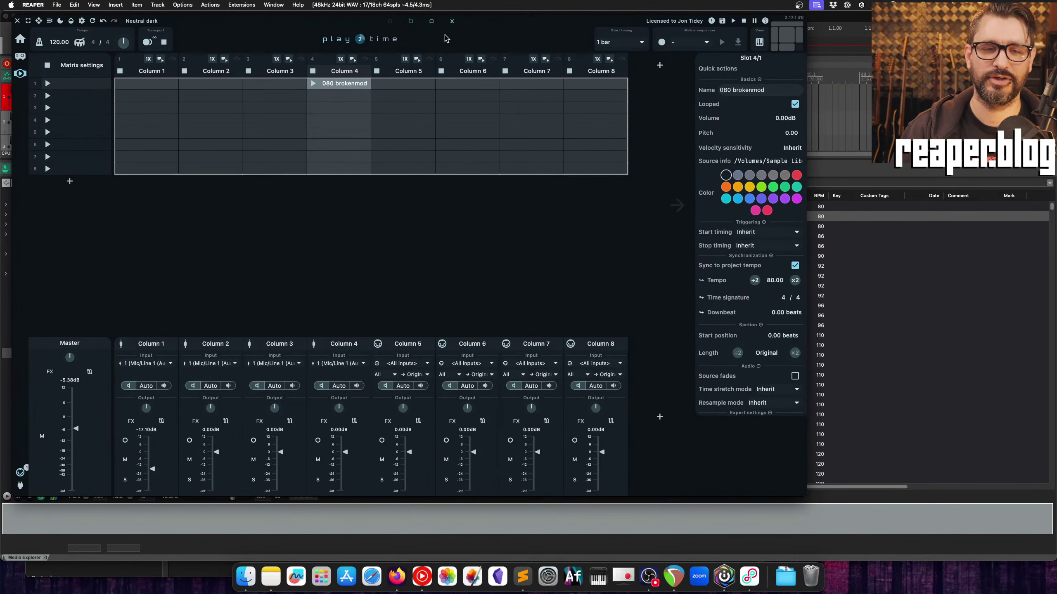
pyautogui.moveTo(217, 16); pyautogui.dragTo(217, 121)
pyautogui.click(91, 47)
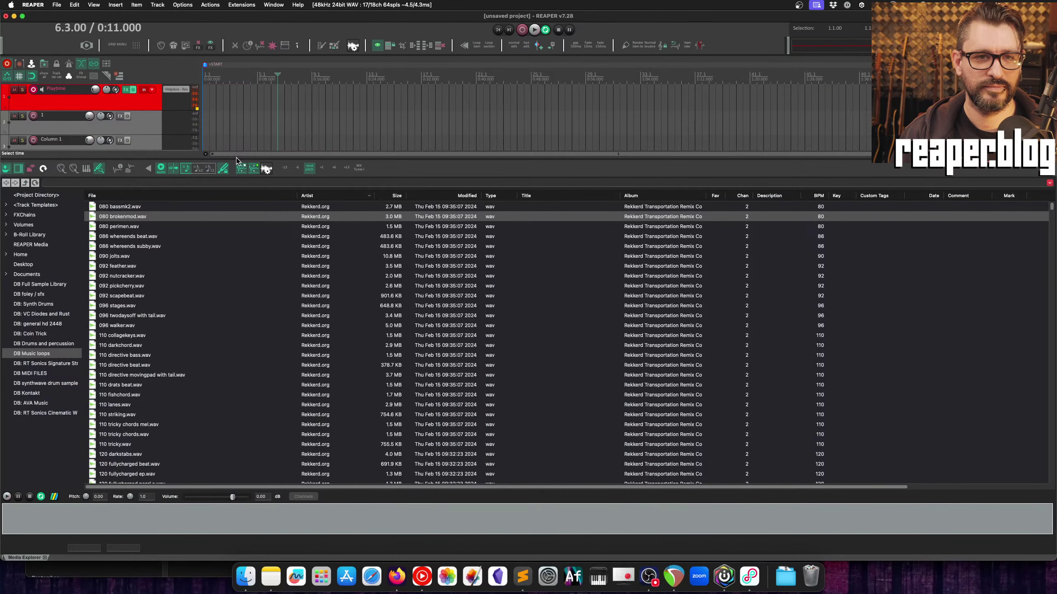
# Step: Place the edit cursor at 5.1.00, hide the Media Explorer and select the Playtime track
pyautogui.click(258, 113)
pyautogui.press('super+alt+x')
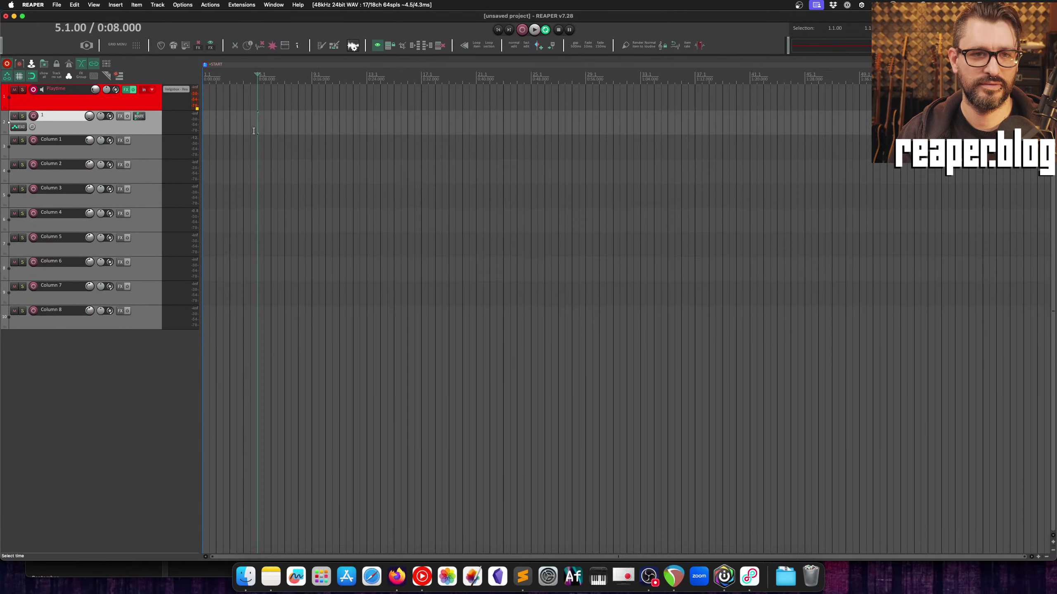
pyautogui.click(137, 102)
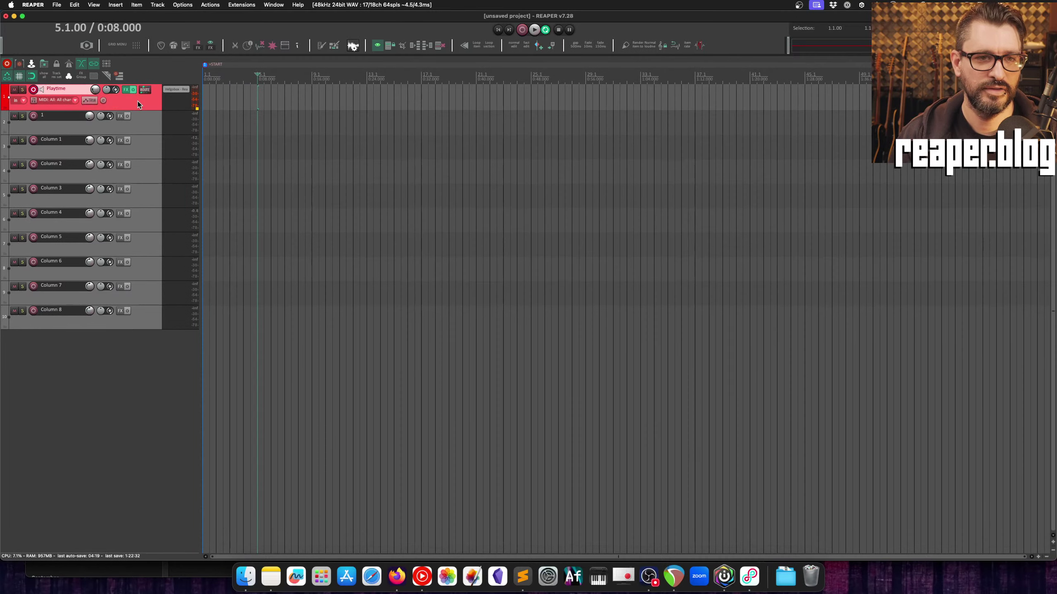